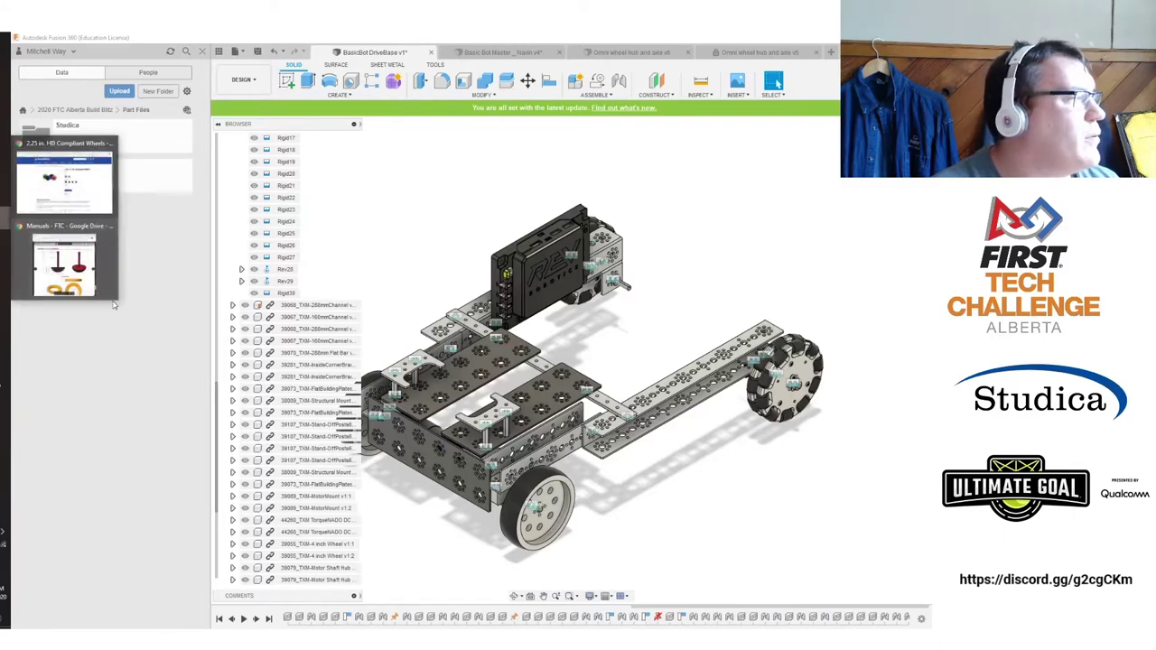
# Bring up the game manual's Scoring Elements page and examine the ring's diameters and thickness.
pyautogui.moveTo(2, 156); pyautogui.dragTo(473, 60)
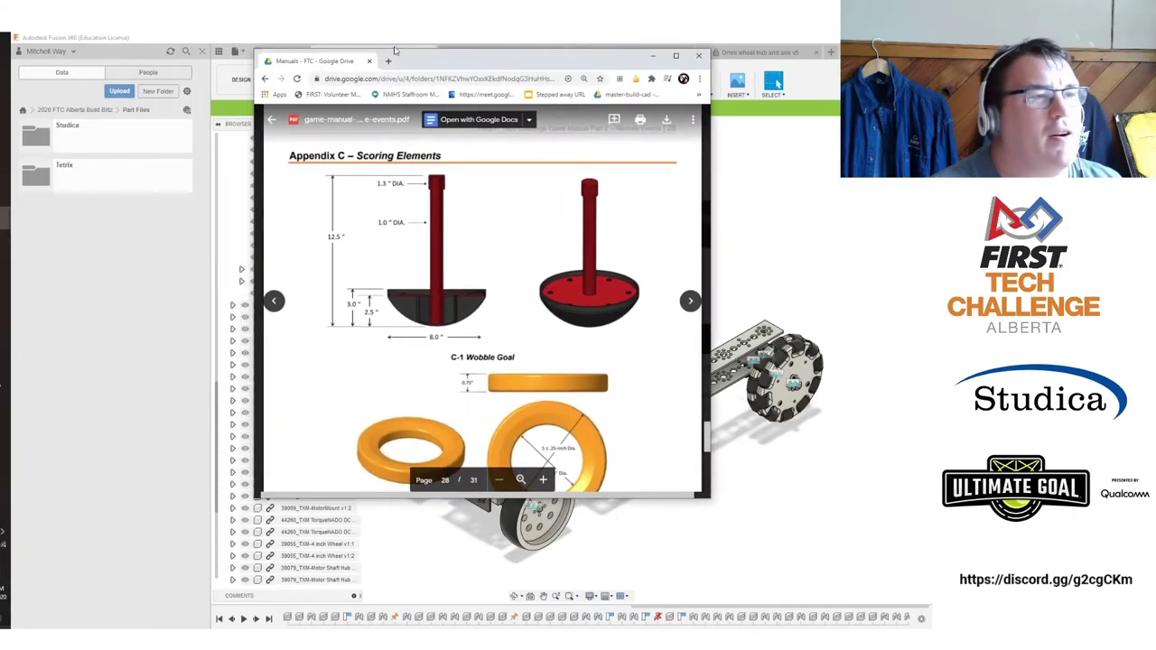
pyautogui.scroll(-3, 482, 307)
pyautogui.scroll(2, 482, 307)
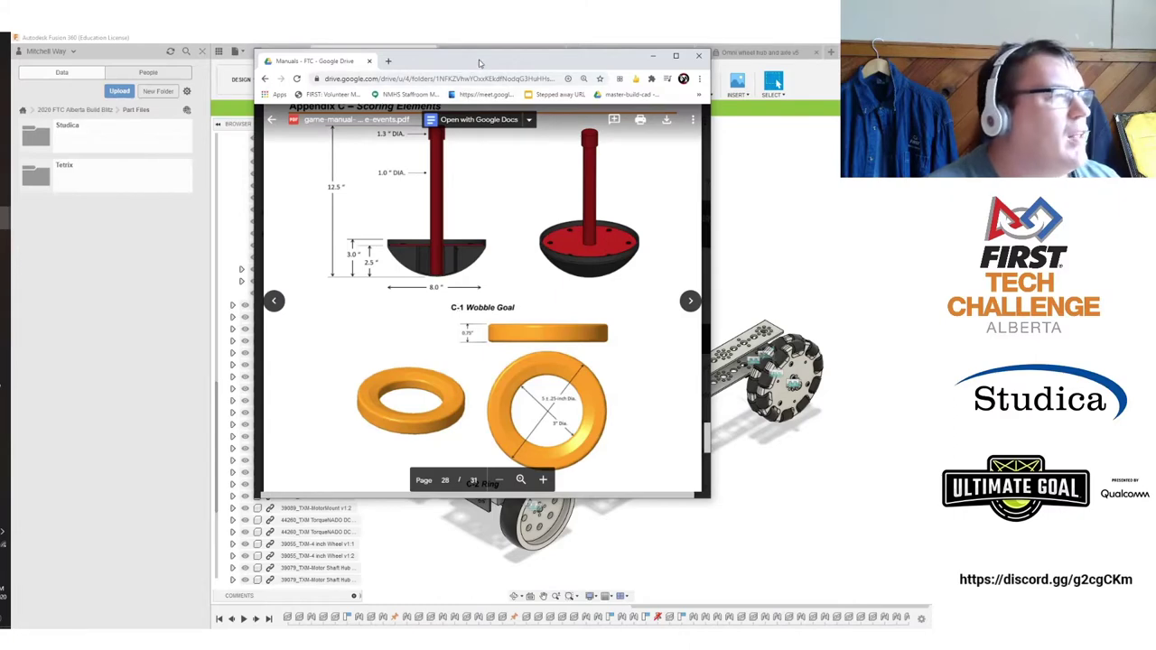
pyautogui.moveTo(482, 61); pyautogui.dragTo(0, 166)
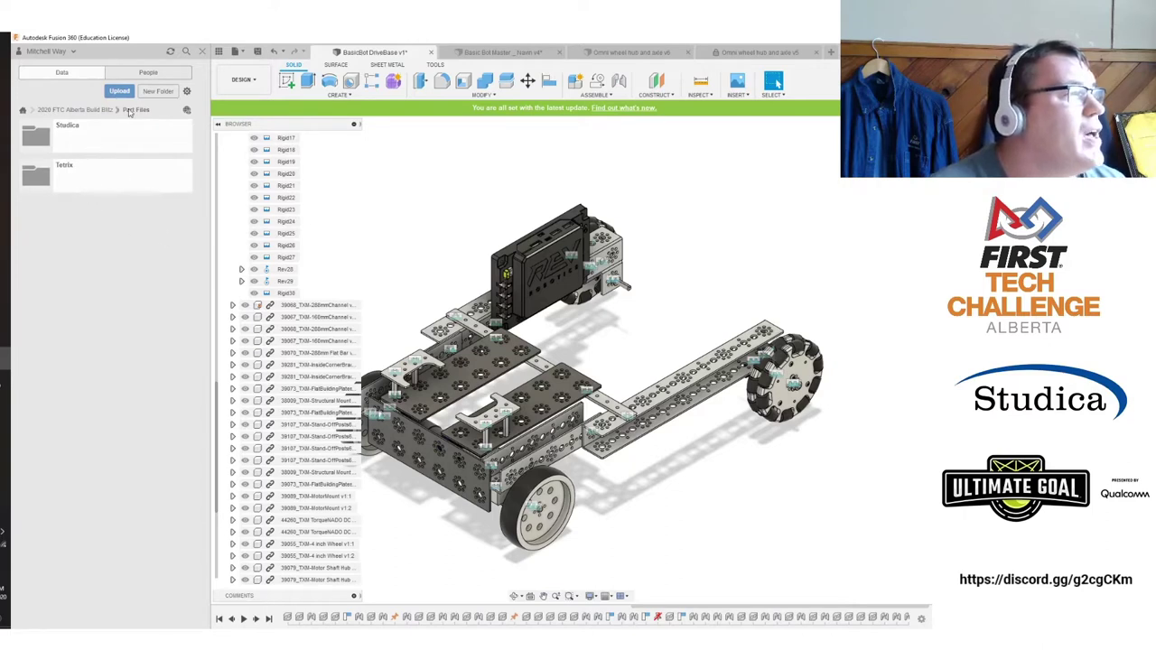
# Create a folder named Game Elements in the 2020 FTC Alberta Build Blitz project and open it.
pyautogui.click(97, 109)
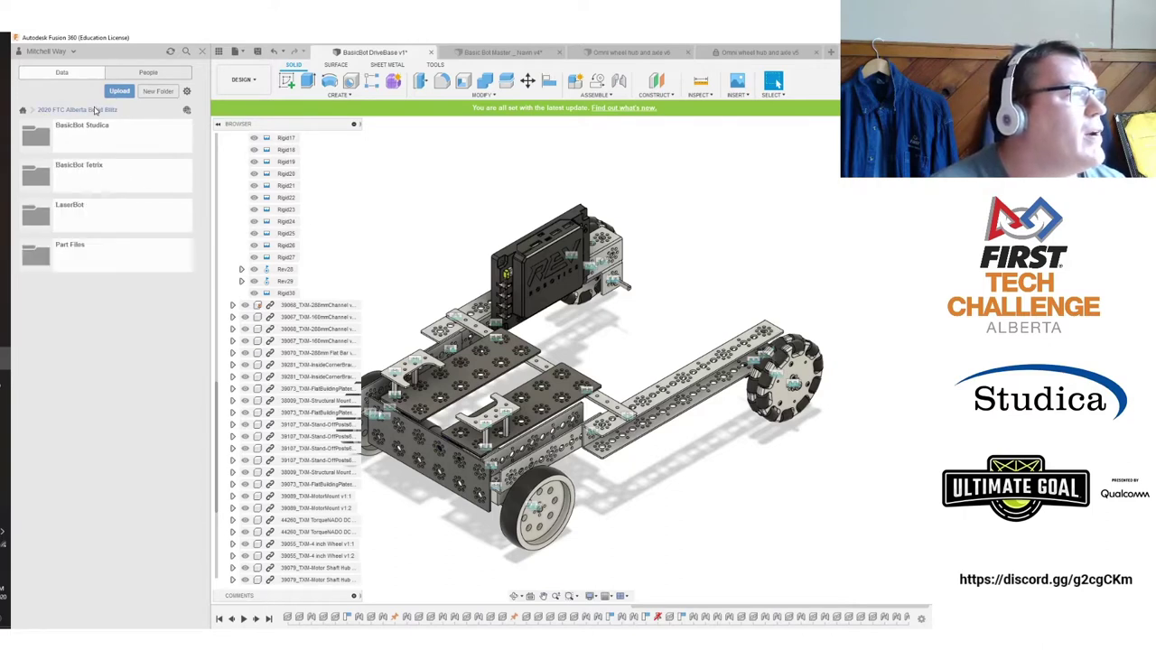
pyautogui.click(158, 91)
pyautogui.write('Game Elements')
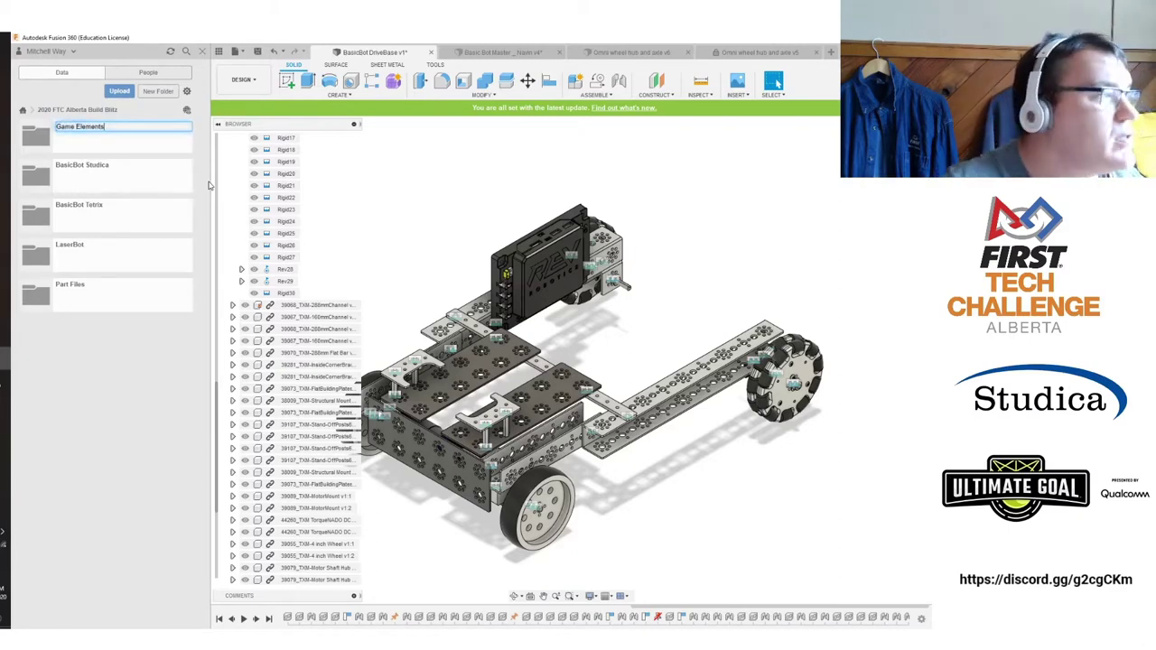
pyautogui.press('Return')
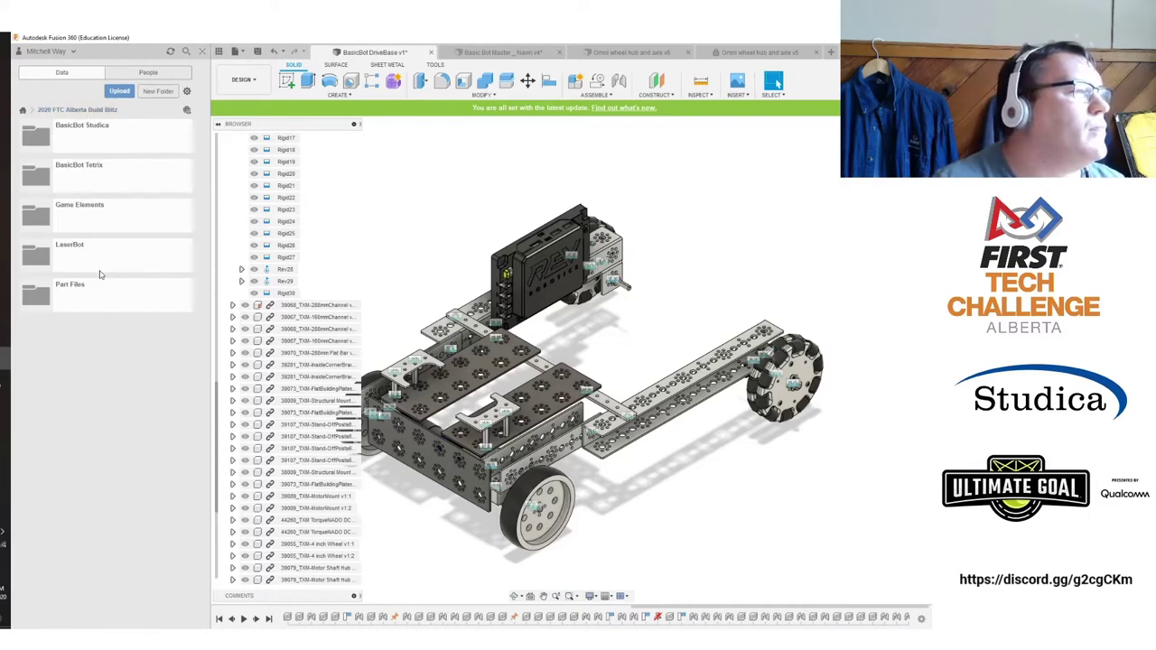
pyautogui.click(98, 219)
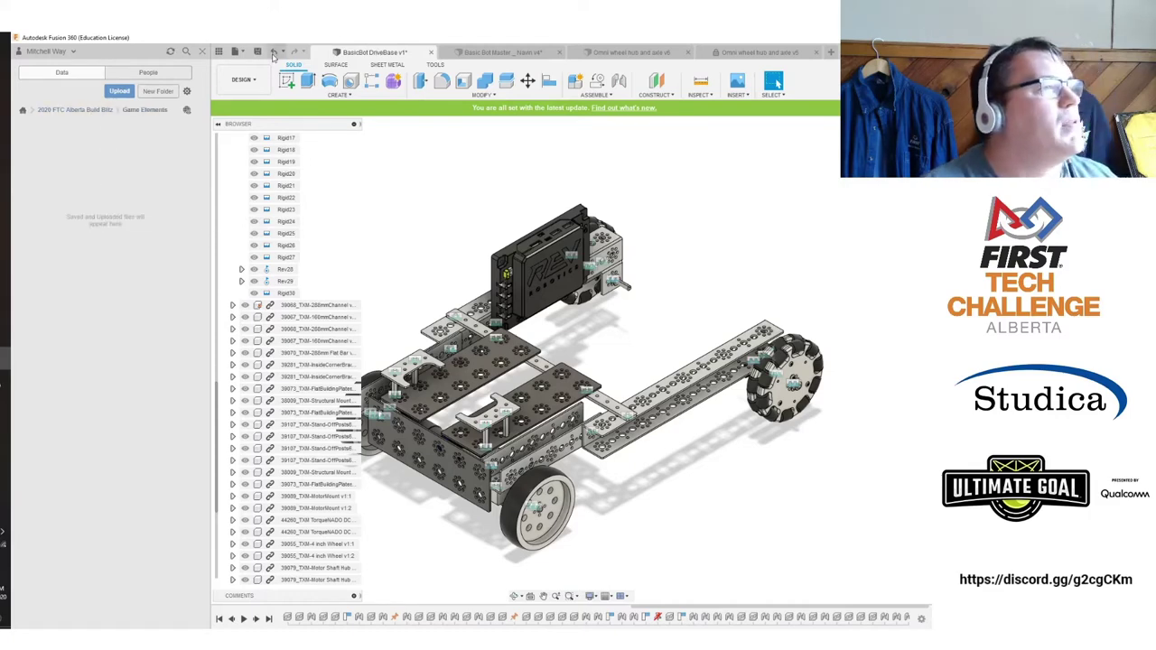
# Create a new design and save it as Rings in the Game Elements folder.
pyautogui.click(236, 54)
pyautogui.click(251, 66)
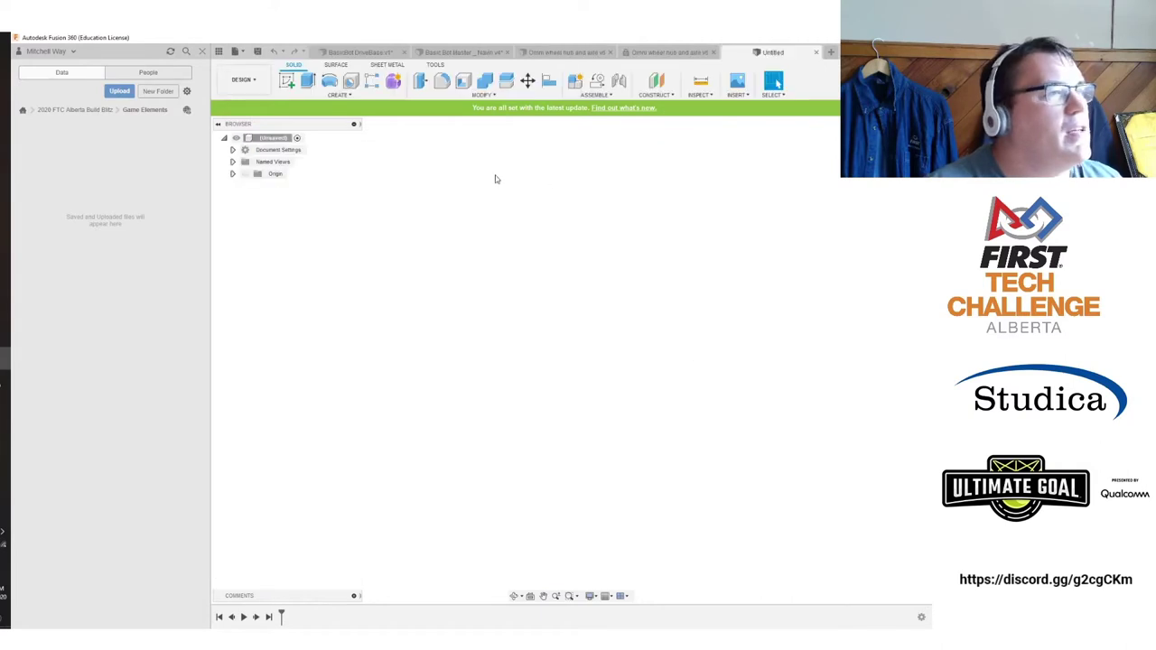
pyautogui.click(257, 51)
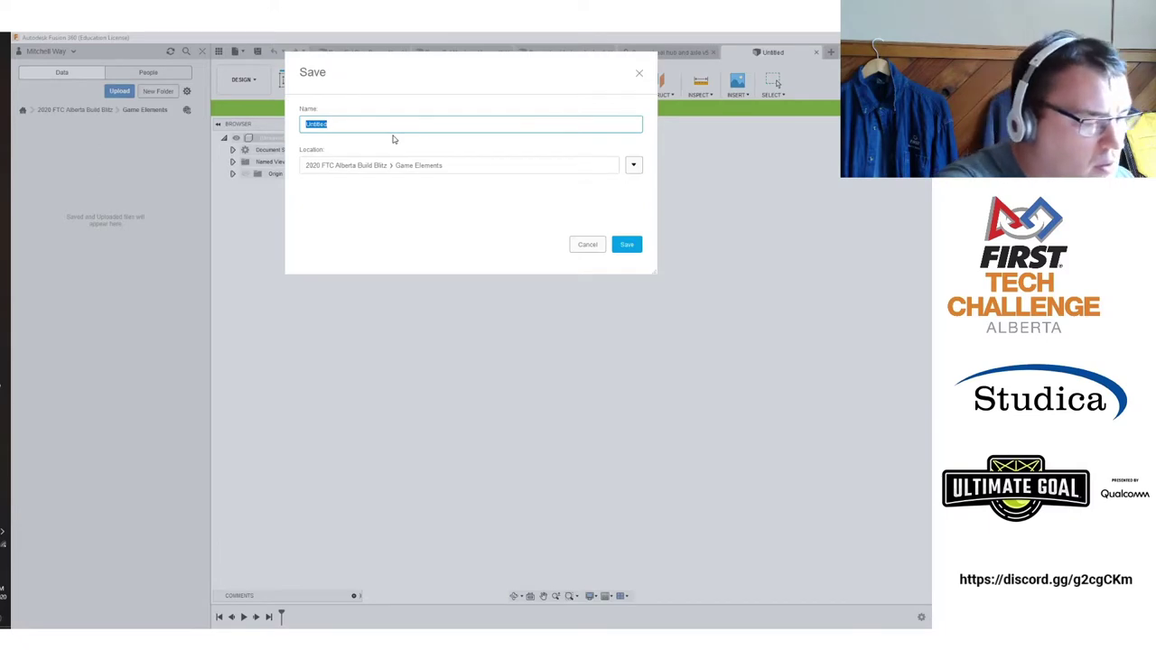
pyautogui.write('Rings')
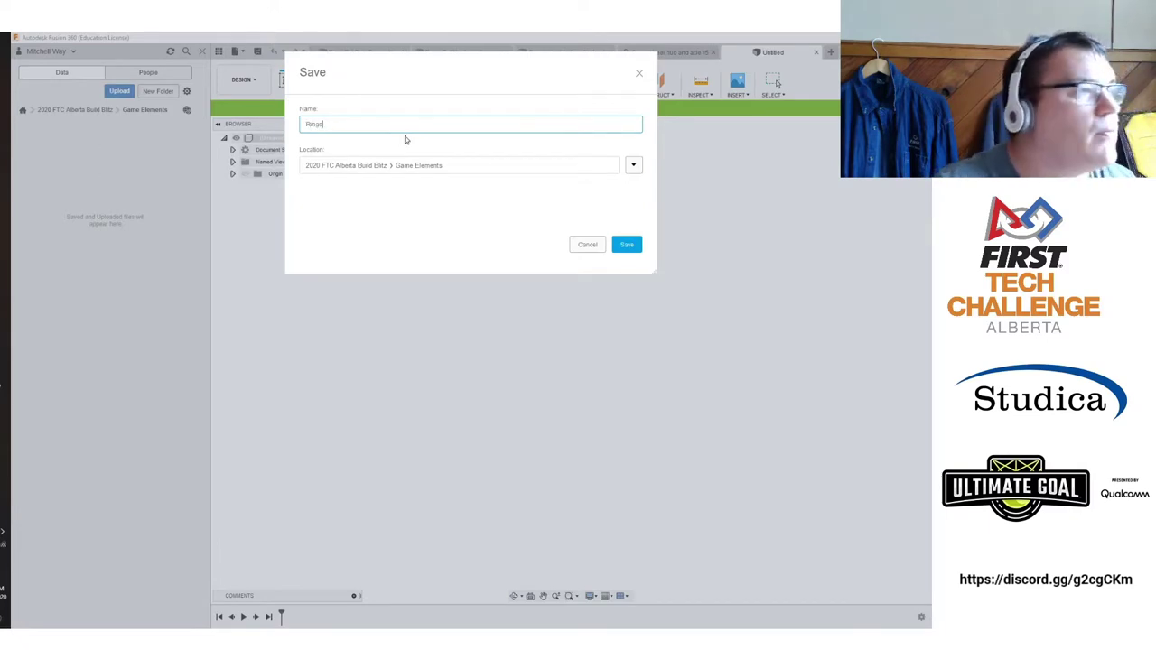
pyautogui.click(624, 246)
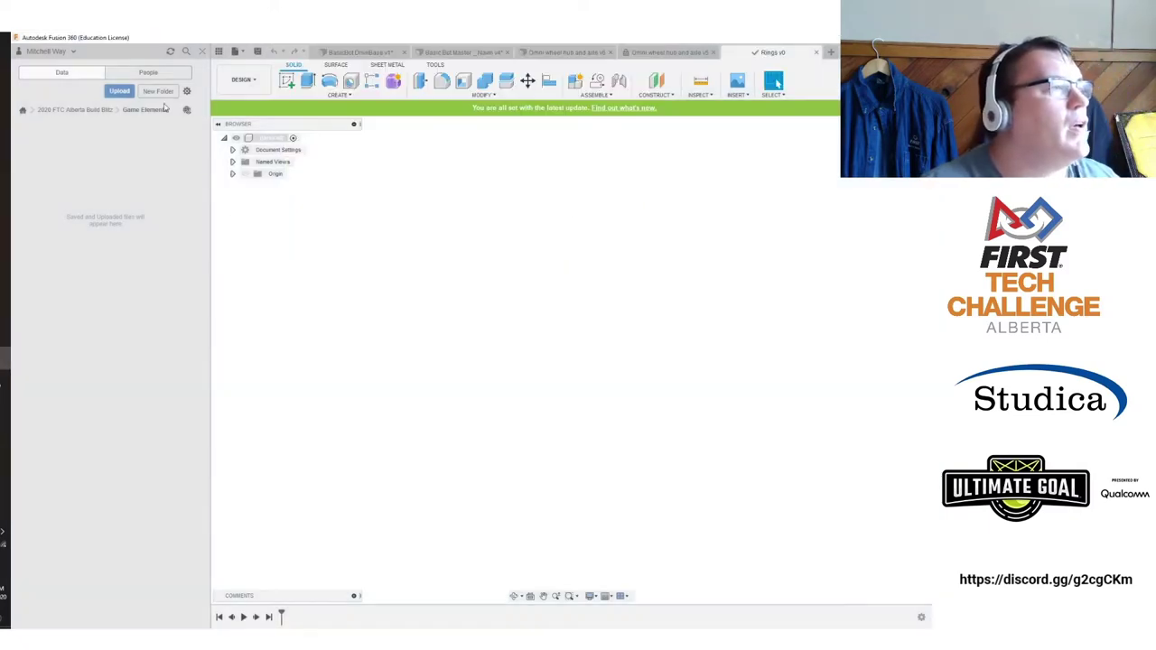
# Start a sketch on the XY plane and draw a short vertical construction line up from the origin.
pyautogui.click(287, 81)
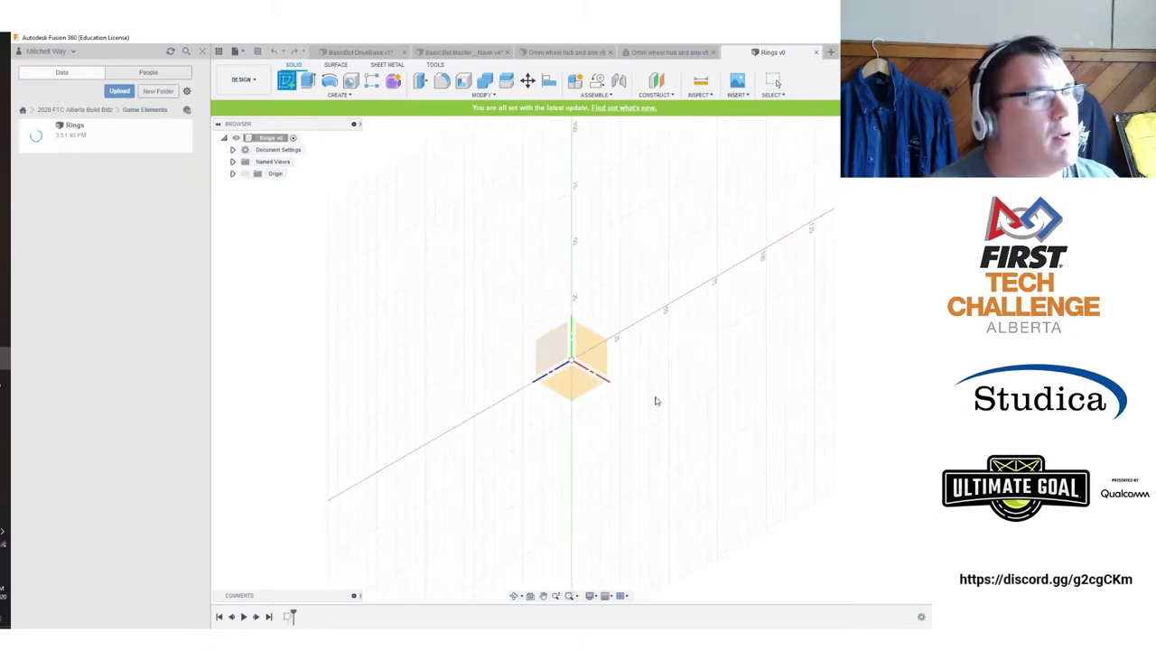
pyautogui.click(656, 398)
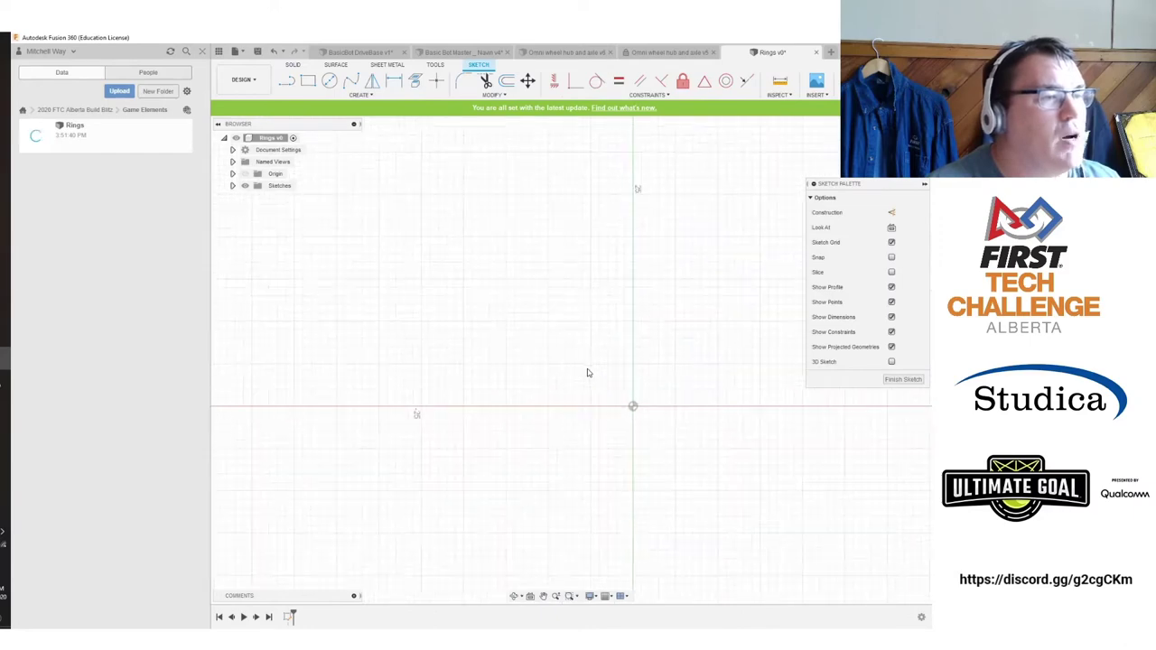
pyautogui.click(286, 82)
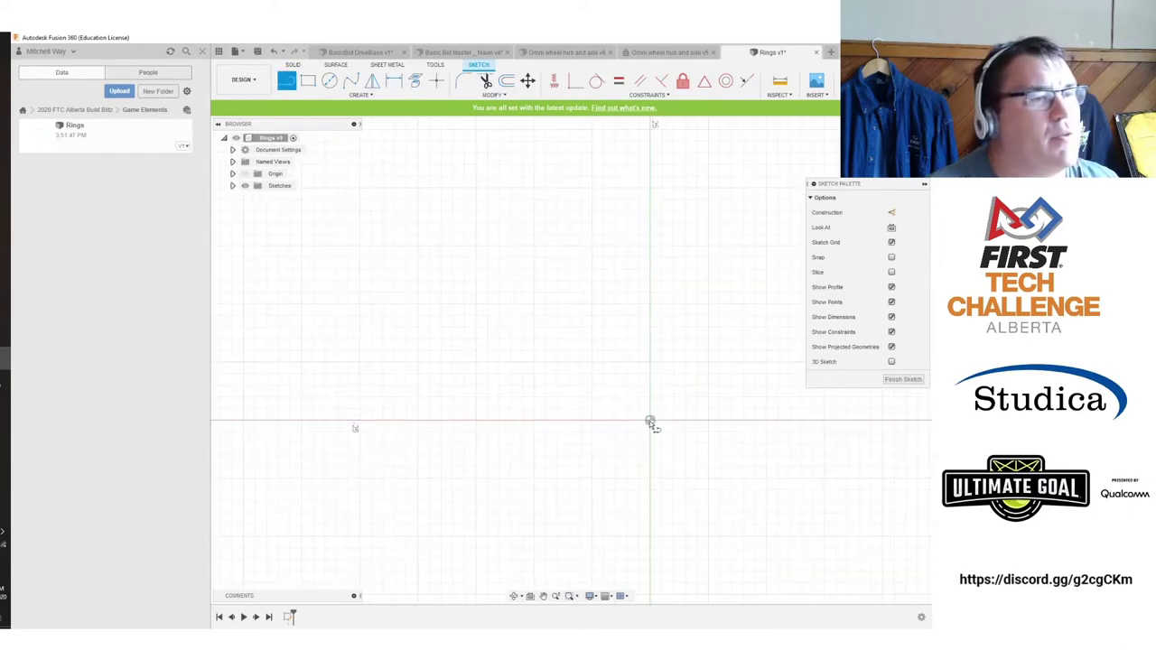
pyautogui.click(649, 420)
pyautogui.click(651, 322)
pyautogui.press('Escape')
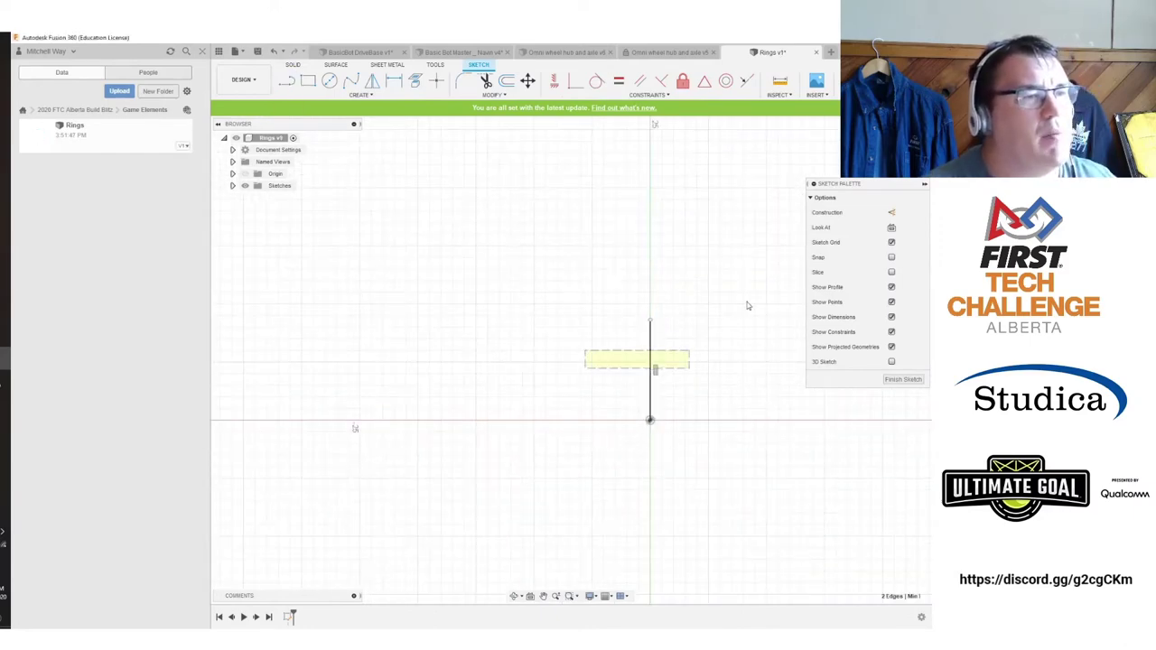
pyautogui.click(891, 212)
pyautogui.moveTo(670, 347); pyautogui.dragTo(587, 318, button='middle')
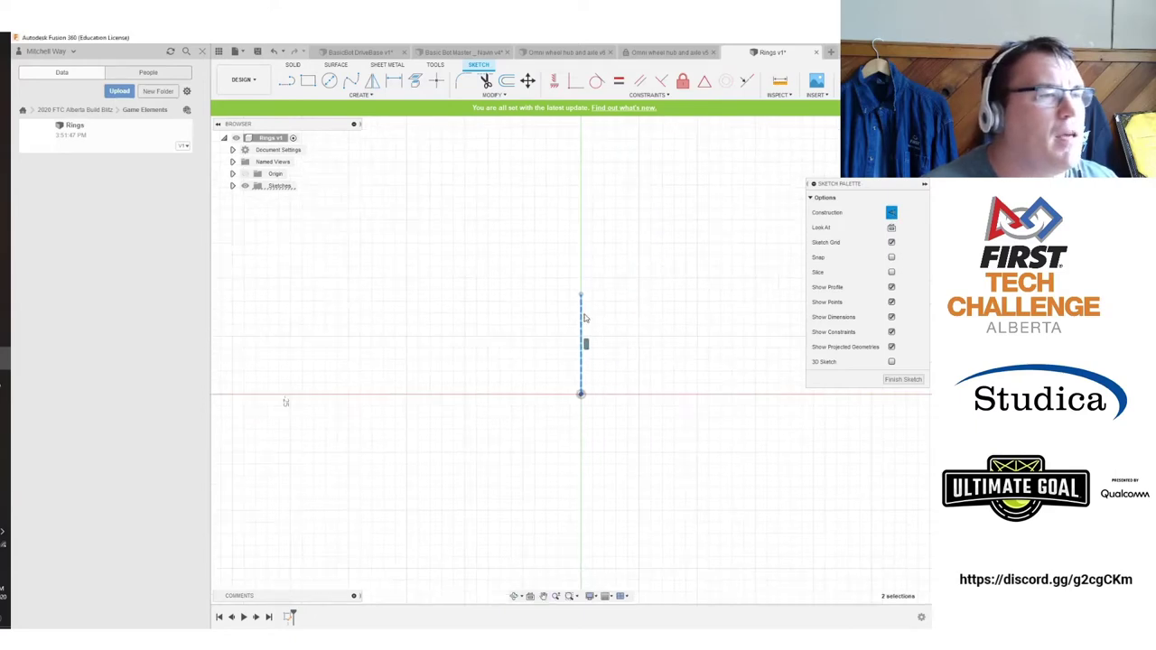
pyautogui.click(494, 346)
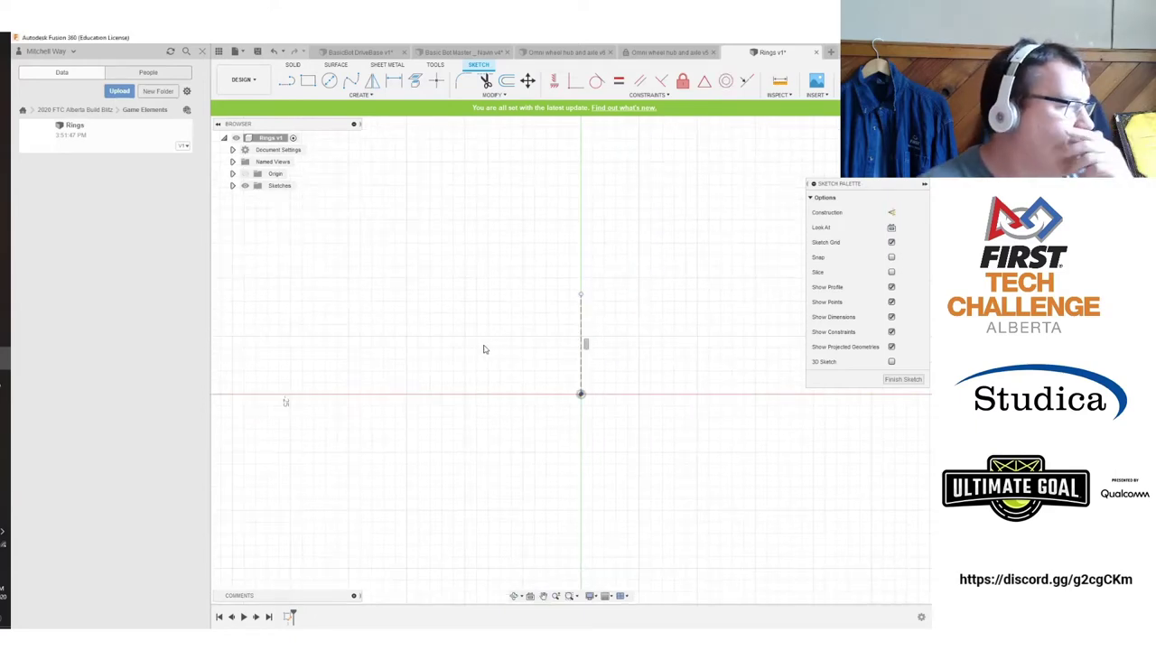
pyautogui.click(286, 80)
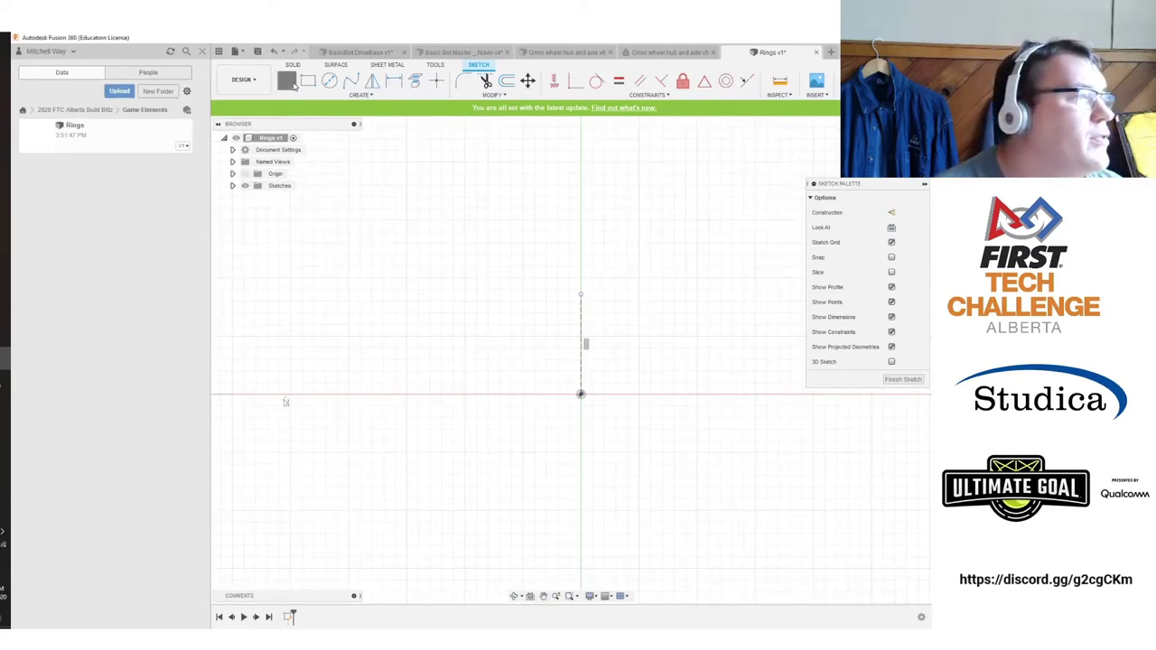
pyautogui.moveTo(582, 398); pyautogui.dragTo(459, 398)
pyautogui.press('Escape')
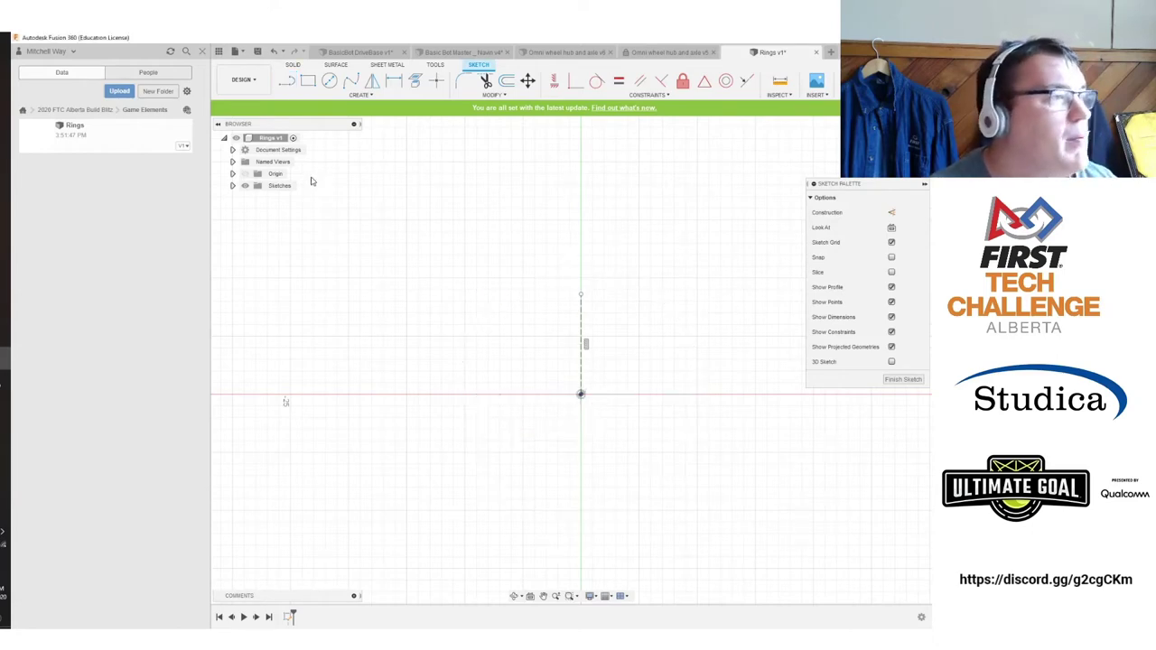
# Change the document's active units to inches.
pyautogui.click(232, 149)
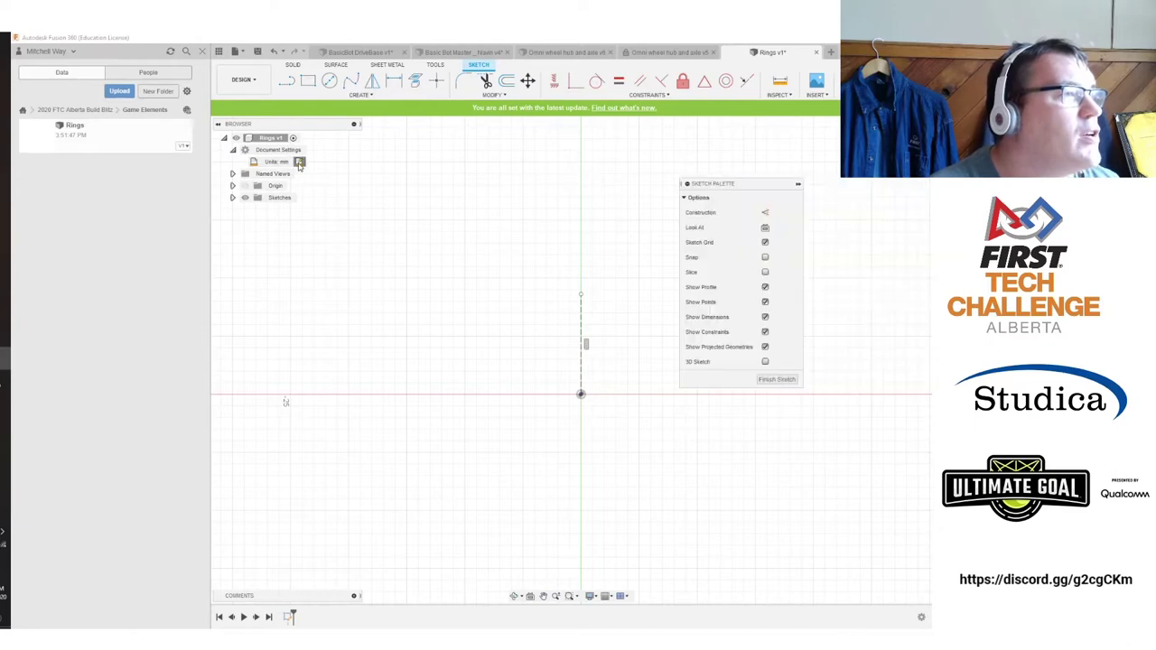
pyautogui.click(299, 163)
pyautogui.click(886, 197)
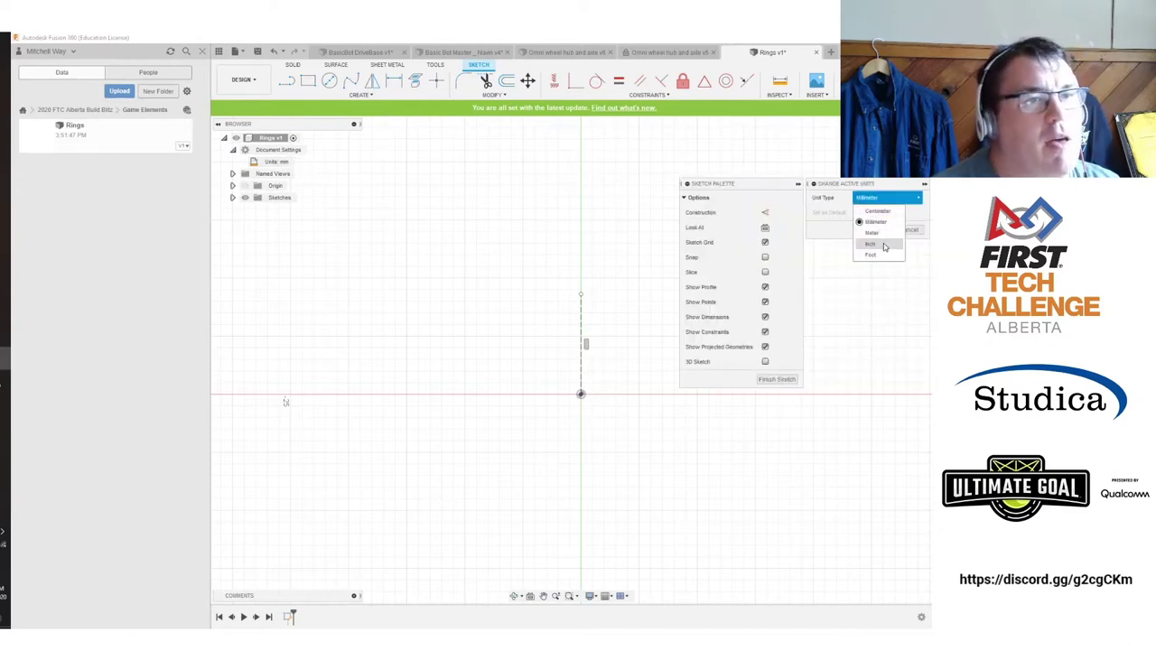
pyautogui.click(885, 247)
pyautogui.click(876, 231)
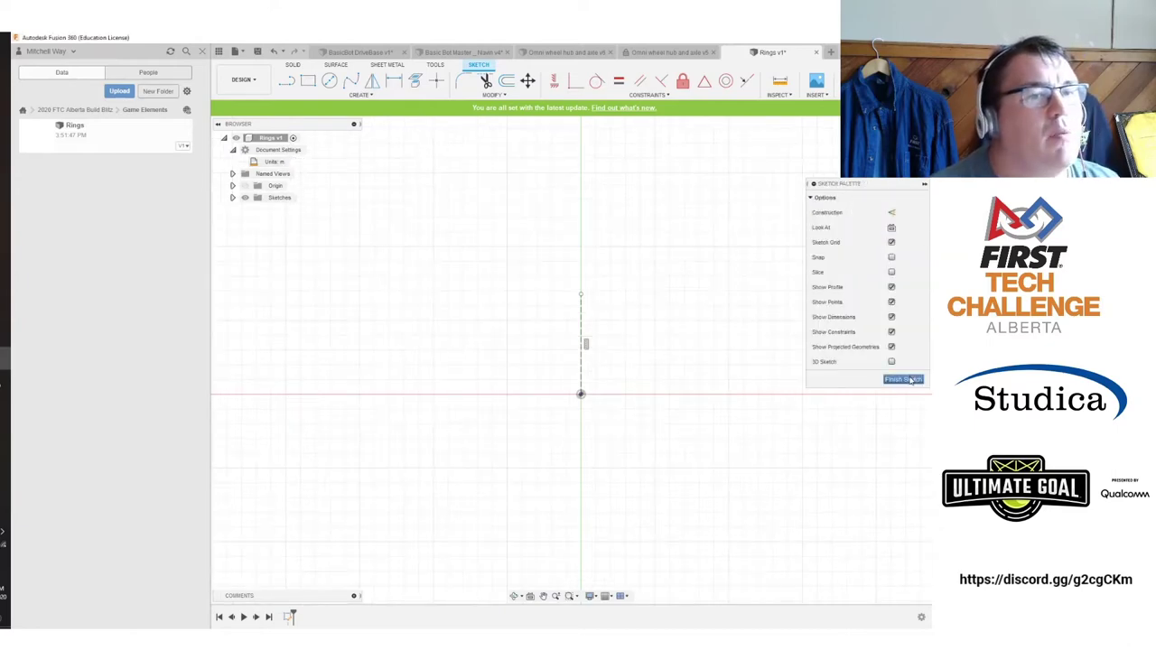
# Draw a 2.5 in horizontal line from the origin along the negative X direction.
pyautogui.click(286, 81)
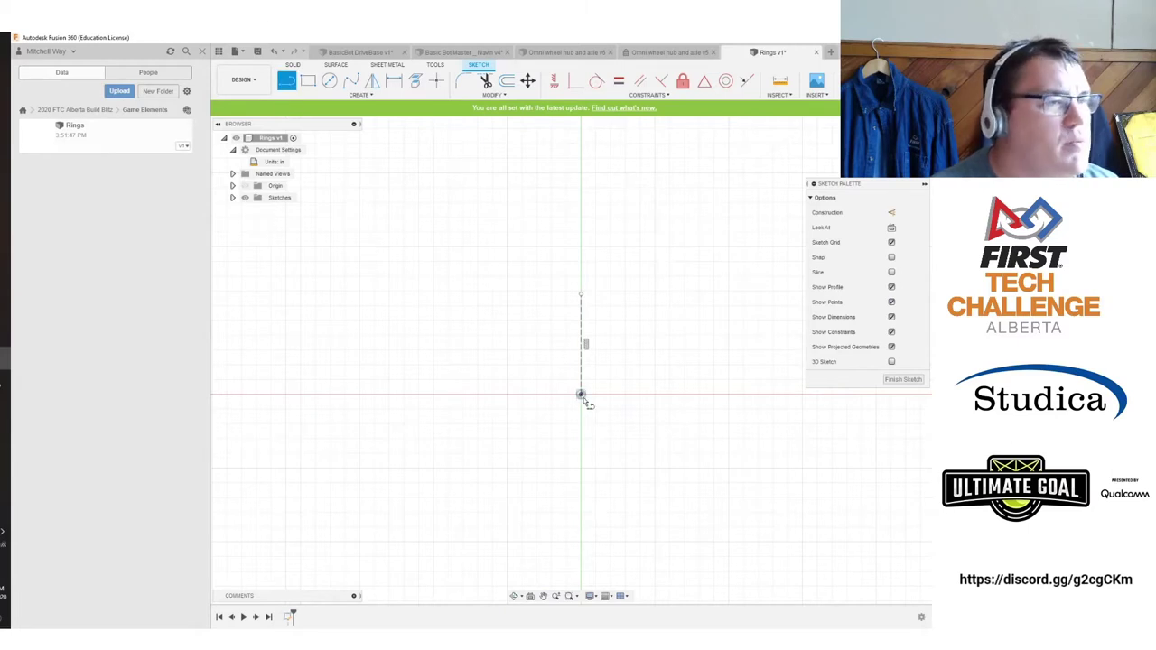
pyautogui.click(581, 394)
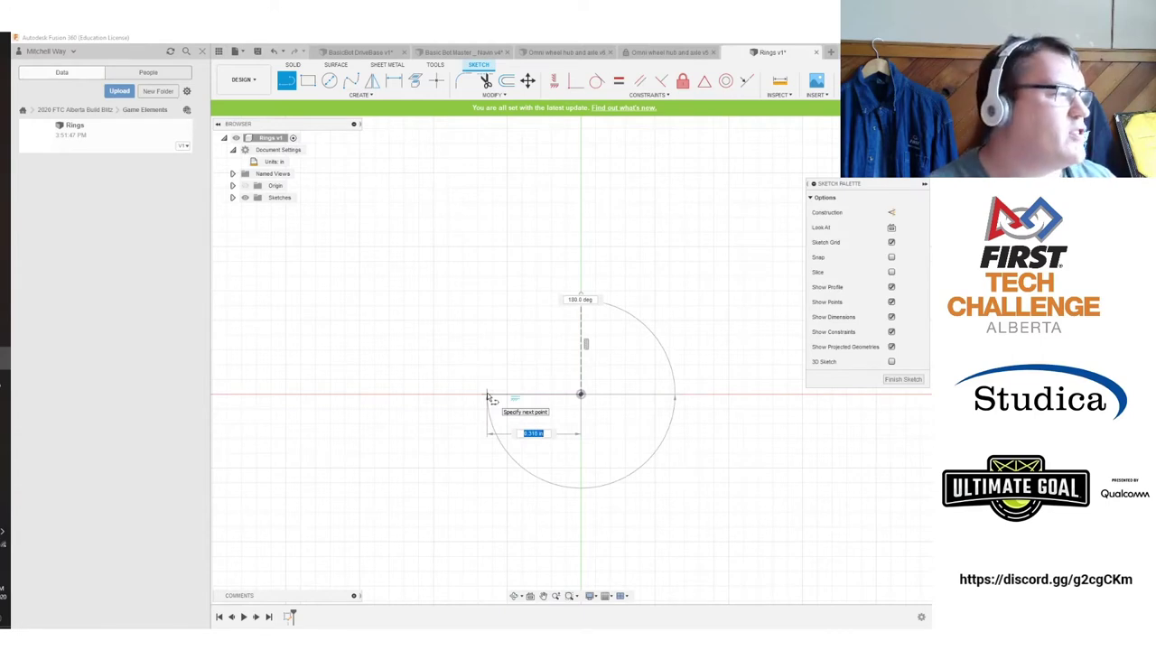
pyautogui.write('2.5')
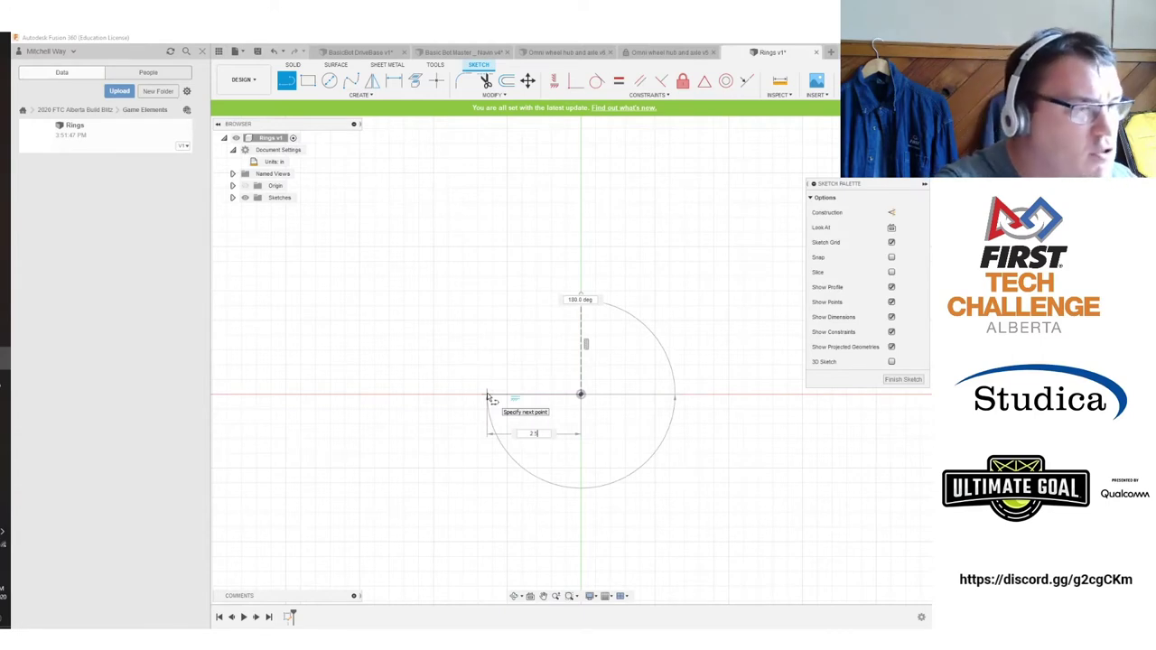
pyautogui.press('Return')
pyautogui.scroll(-6, 488, 397)
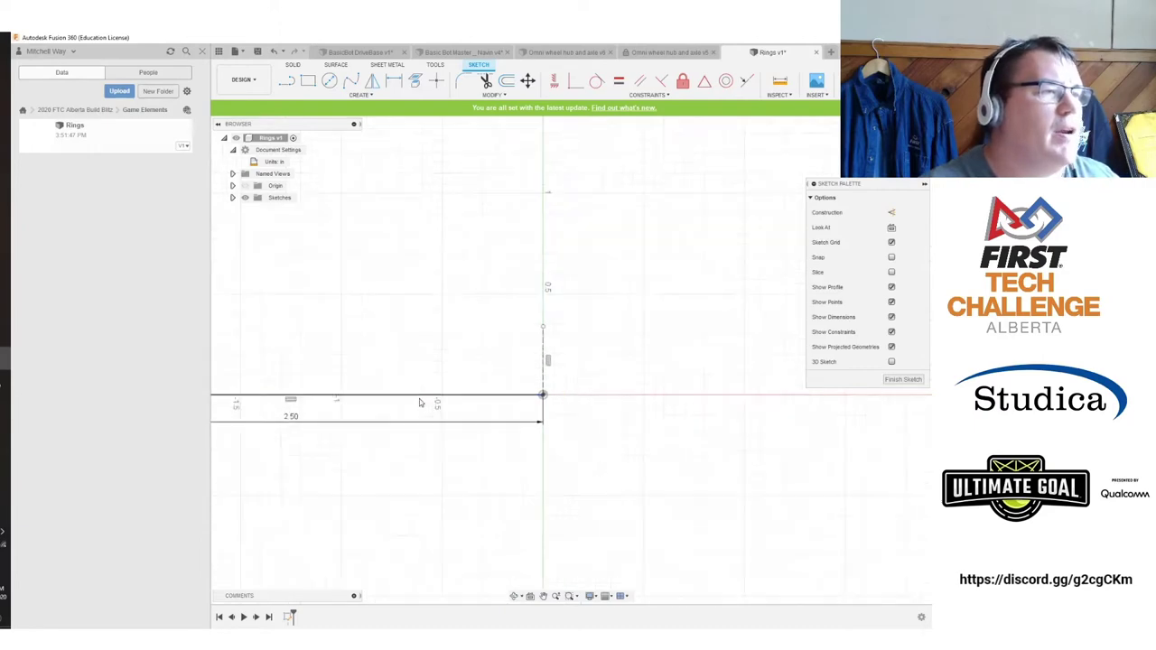
pyautogui.moveTo(374, 355); pyautogui.dragTo(428, 379, button='middle')
pyautogui.scroll(2, 425, 387)
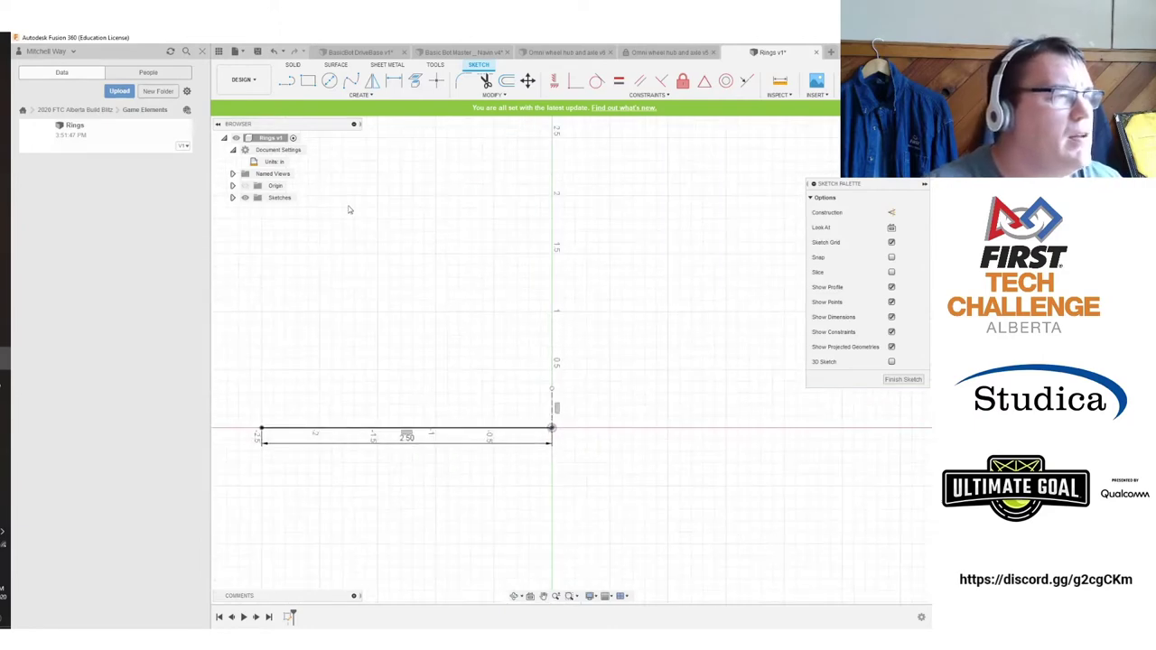
pyautogui.moveTo(351, 276); pyautogui.dragTo(424, 268, button='middle')
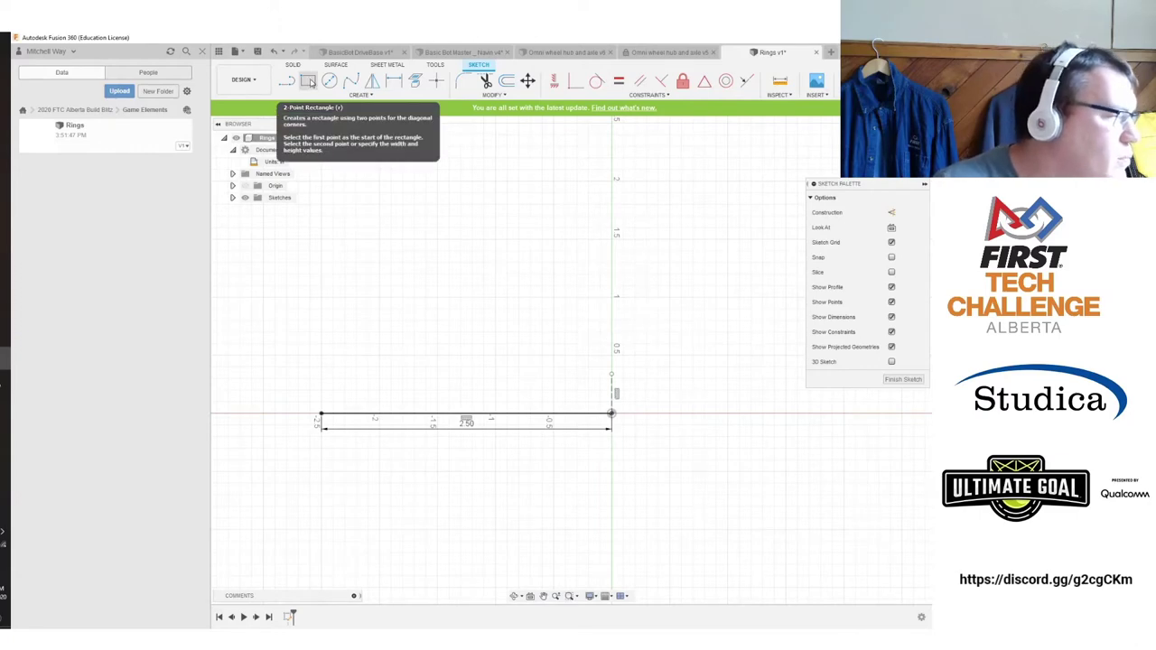
# Draw a rectangle 1 in wide and 0.75 in high above the horizontal line, starting at its outer end.
pyautogui.click(308, 82)
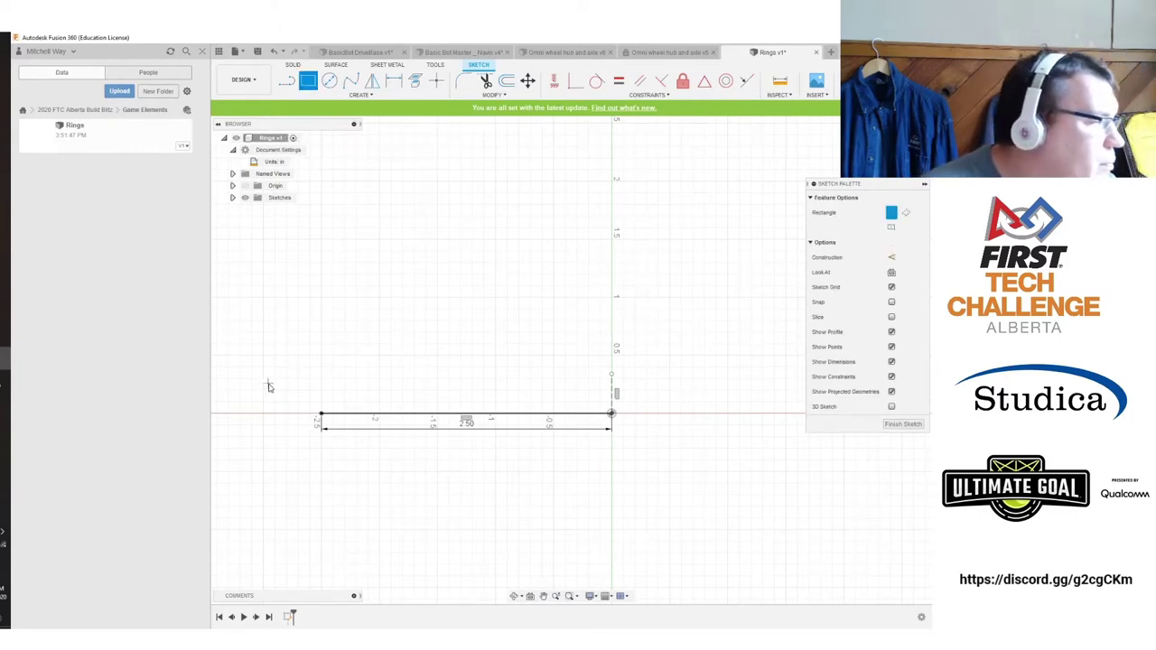
pyautogui.click(320, 414)
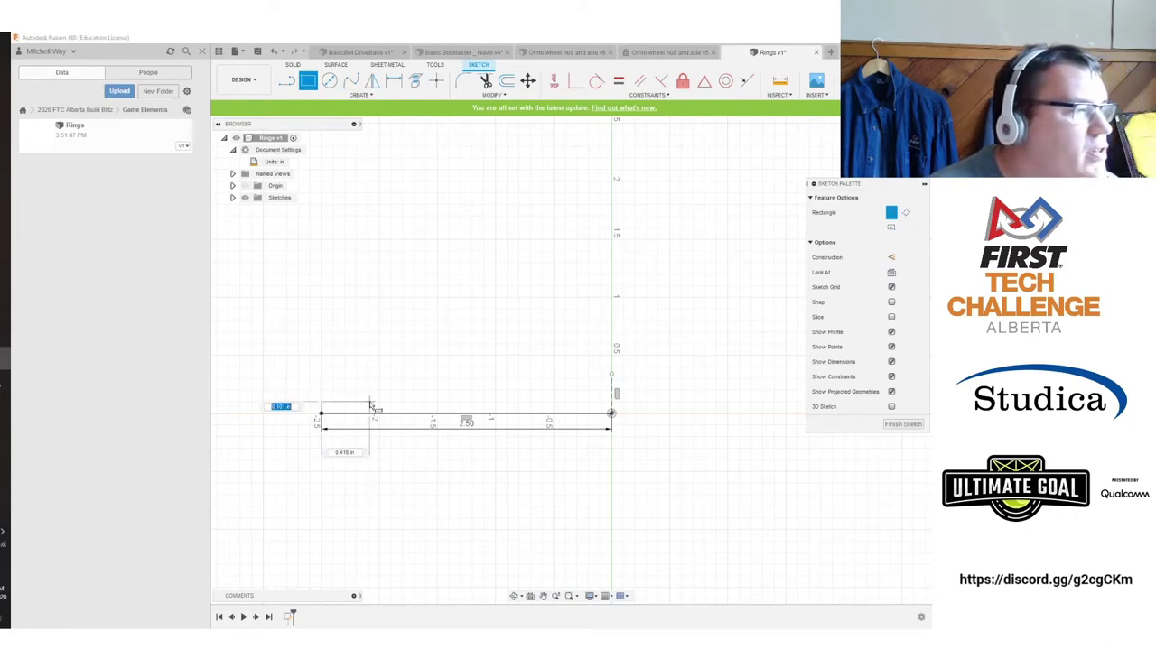
pyautogui.press('Tab')
pyautogui.write('1')
pyautogui.press('Tab')
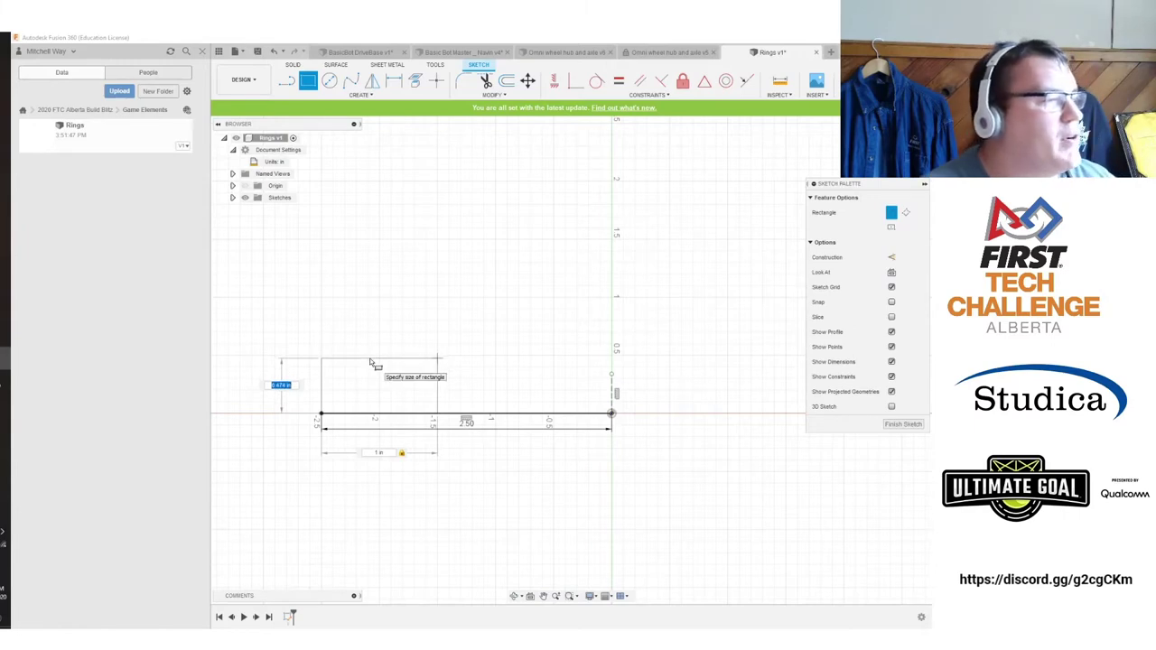
pyautogui.write('0')
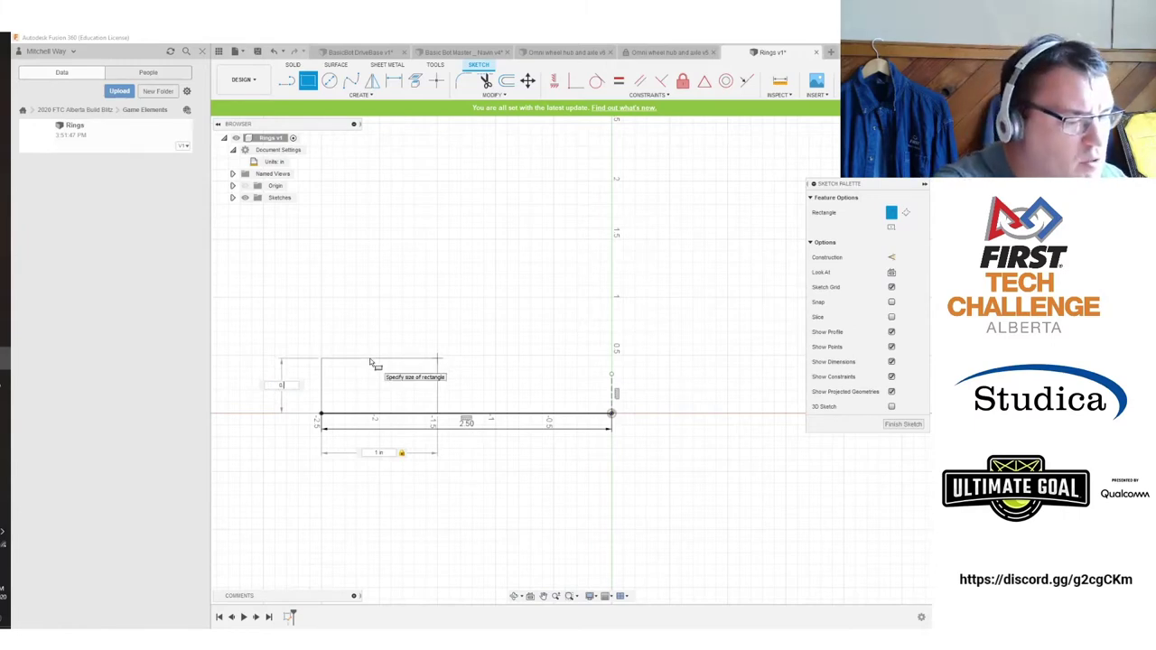
pyautogui.write('.75')
pyautogui.press('Tab')
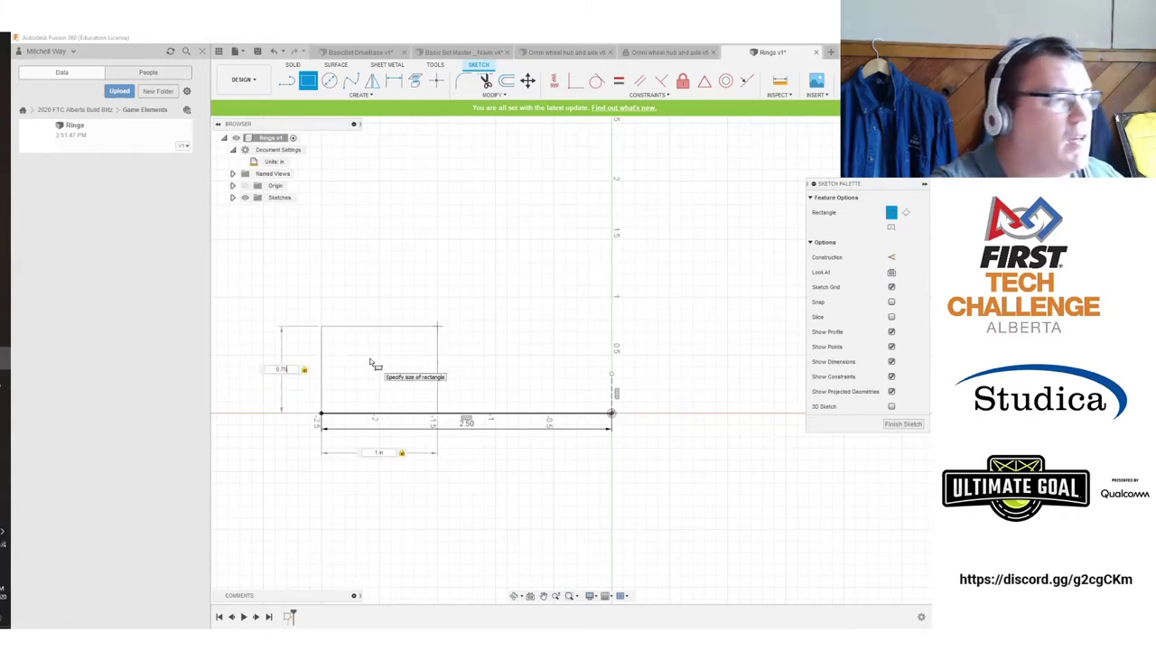
pyautogui.press('Return')
pyautogui.press('Escape')
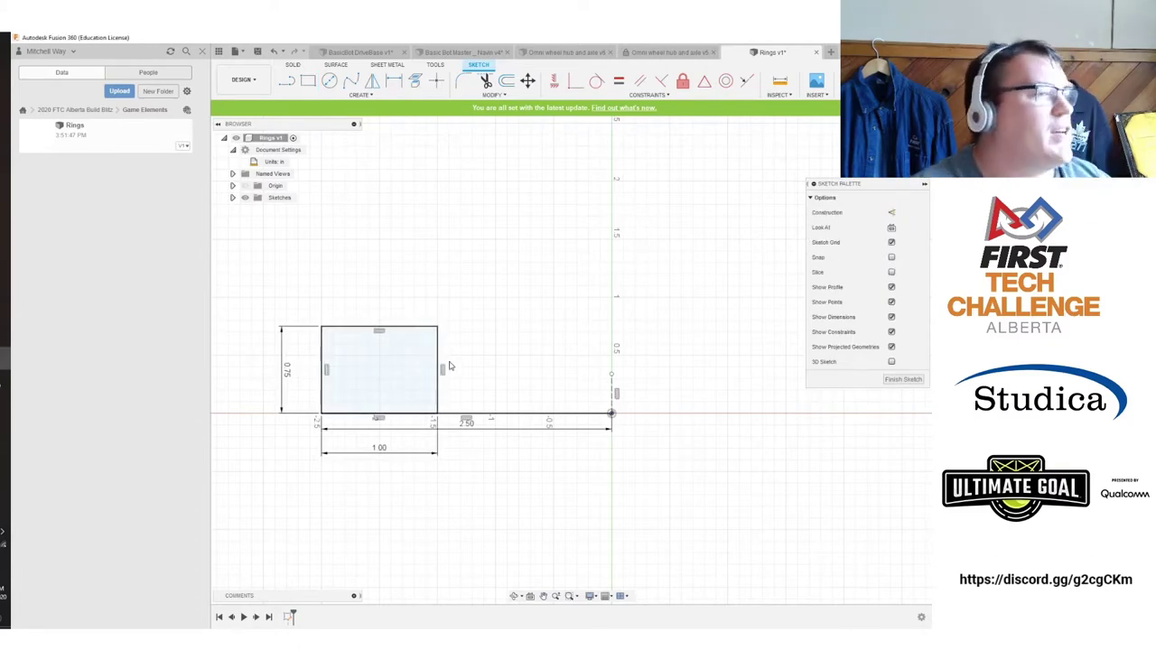
# Convert the 2.5 in horizontal line to construction geometry.
pyautogui.click(502, 415)
pyautogui.press('x')
pyautogui.click(489, 387)
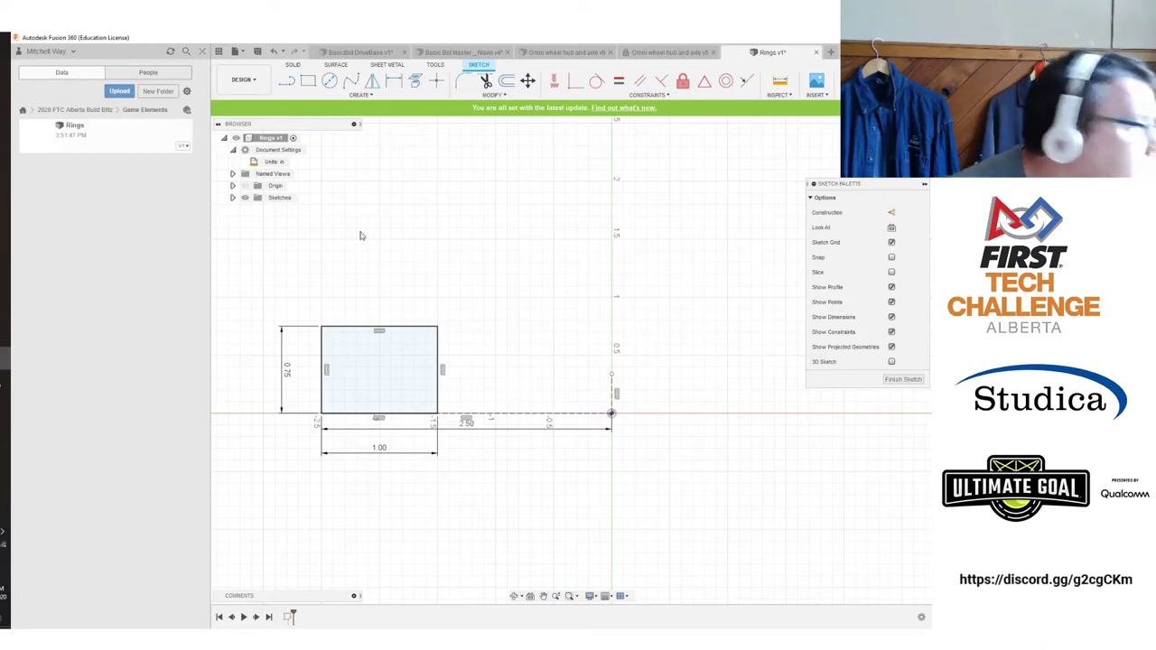
# Fillet the upper outer corner of the rectangle with a 0.1 in radius.
pyautogui.click(359, 95)
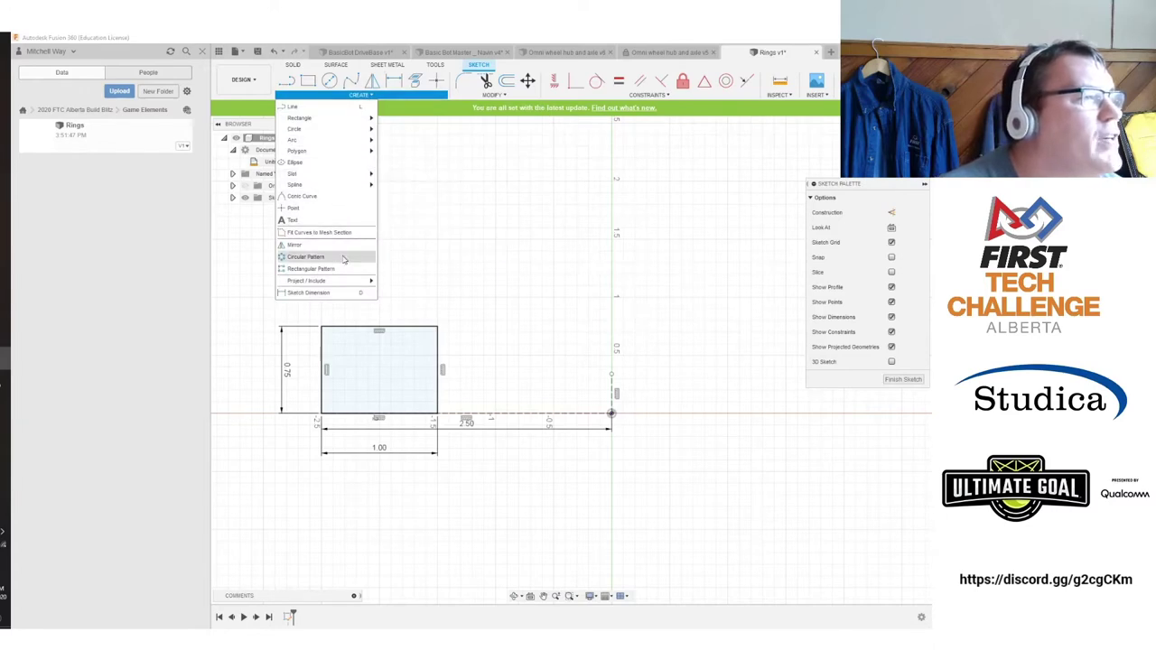
pyautogui.click(492, 94)
pyautogui.click(465, 108)
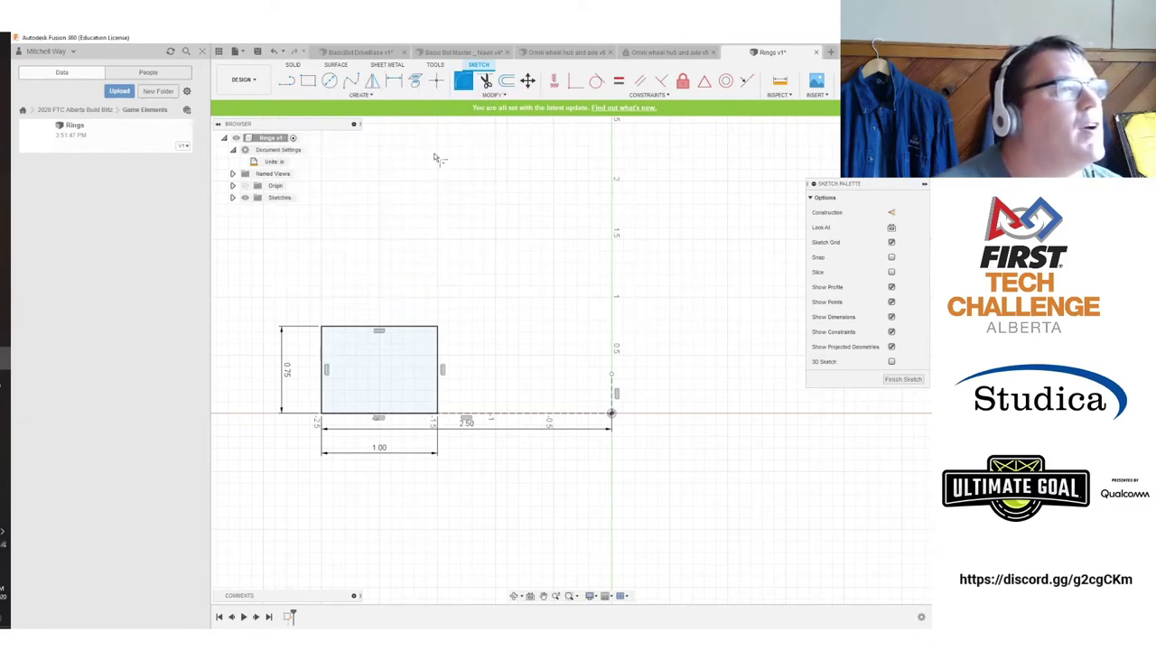
pyautogui.click(323, 328)
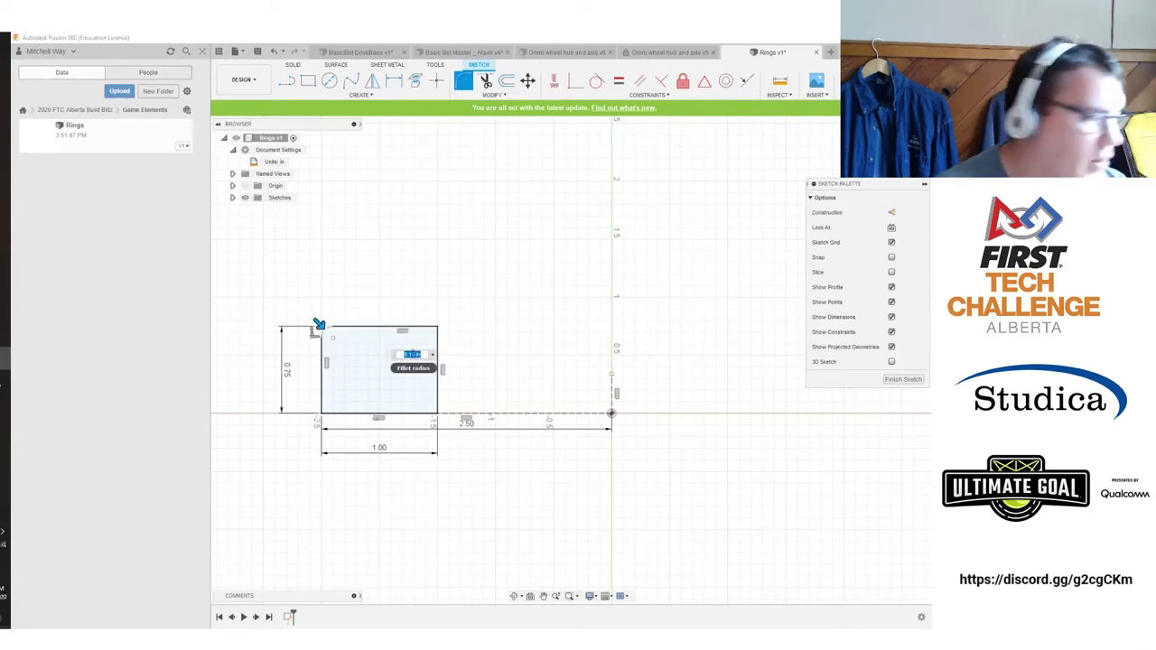
pyautogui.write('0.1')
pyautogui.press('Return')
pyautogui.press('Escape')
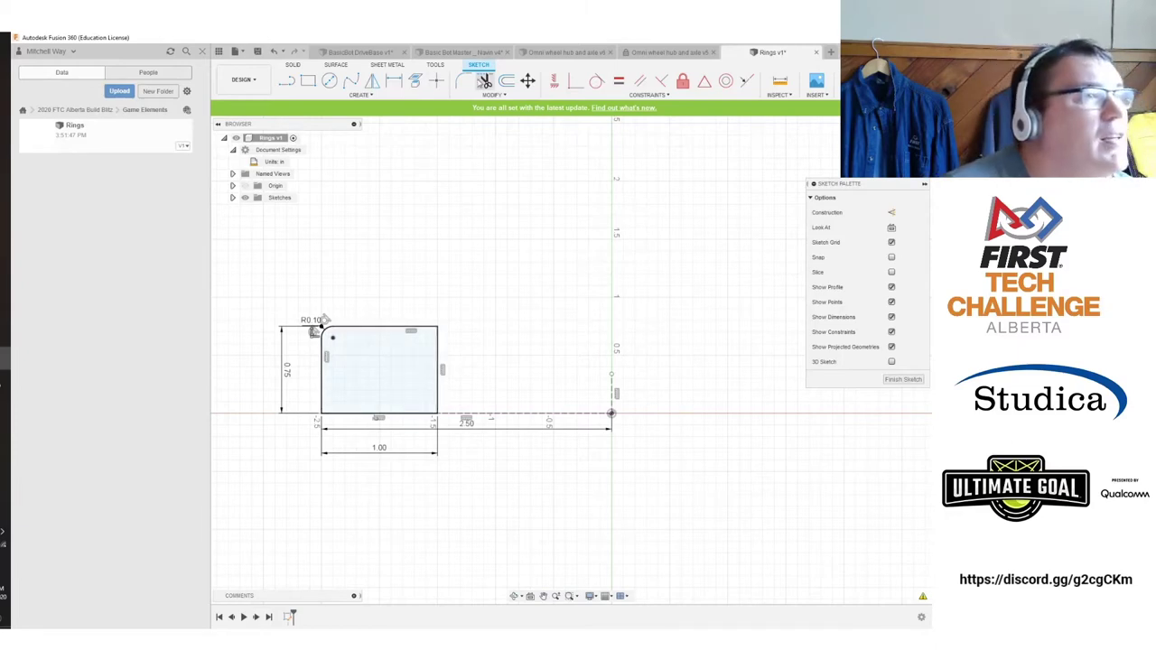
# Fillet the lower outer corner of the rectangle with a 0.1 in radius.
pyautogui.click(464, 81)
pyautogui.click(322, 403)
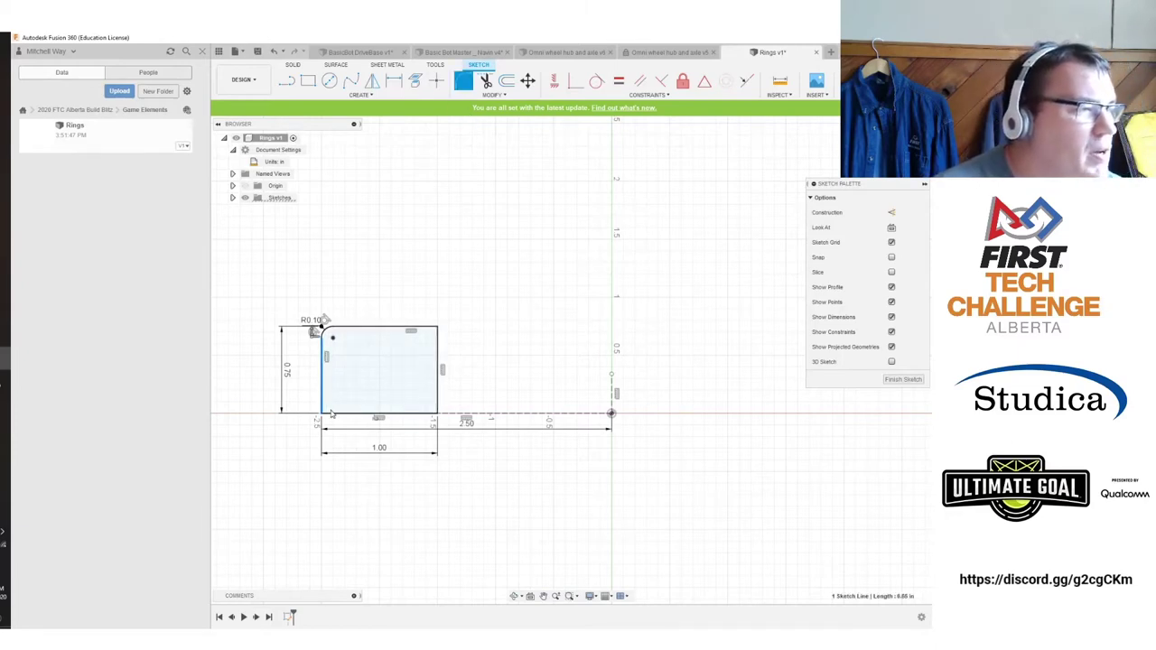
pyautogui.click(331, 414)
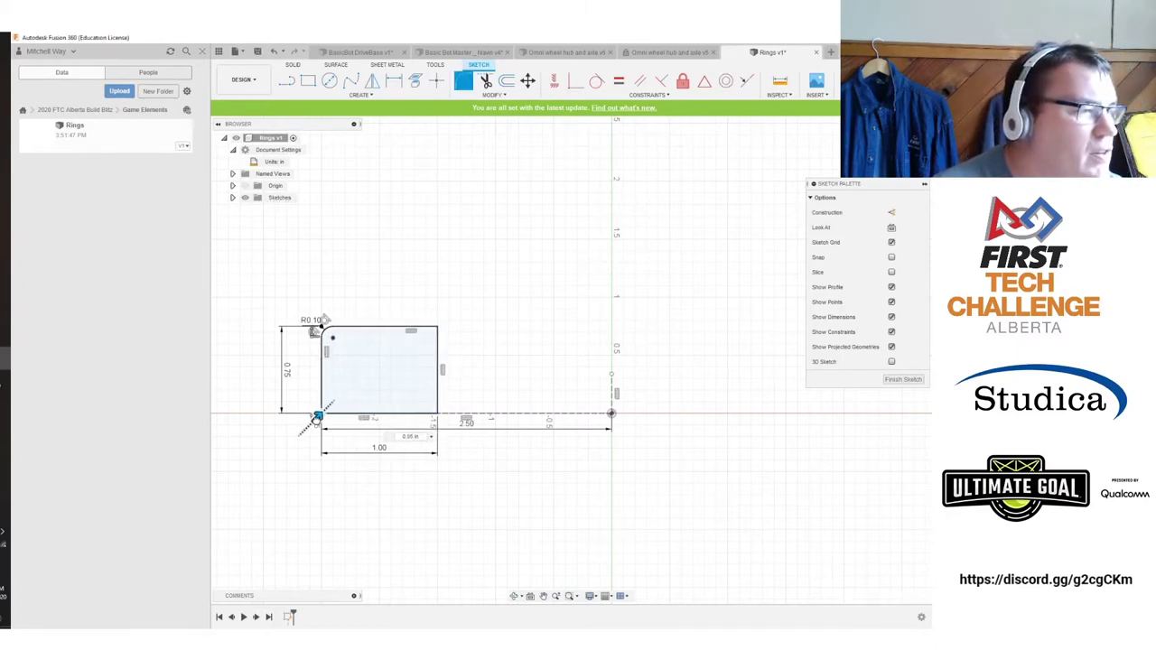
pyautogui.write('0.1')
pyautogui.press('Return')
pyautogui.press('Escape')
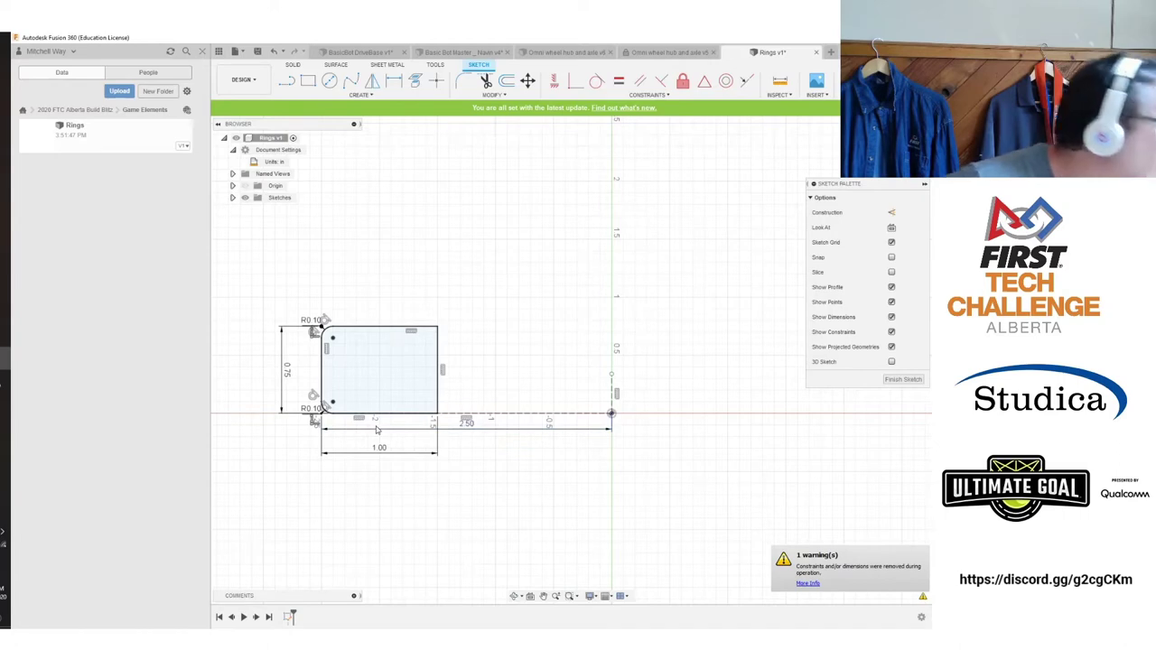
# Finish the sketch and revolve the profile 360 degrees around the vertical construction line at the origin as a new component.
pyautogui.click(493, 94)
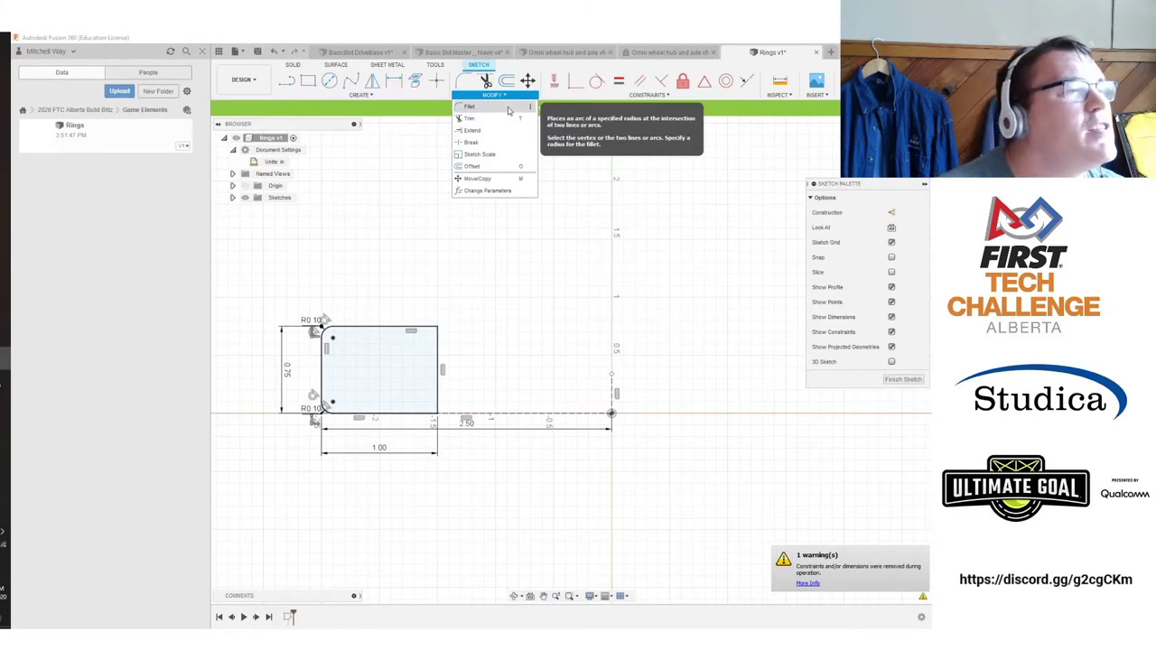
pyautogui.click(554, 302)
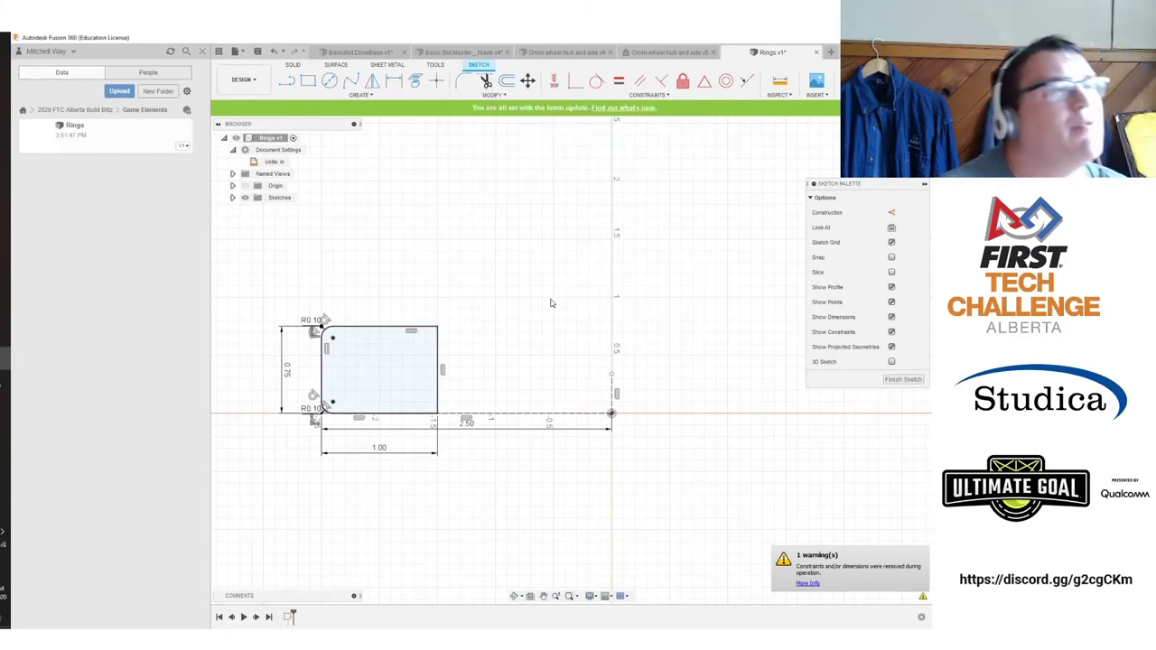
pyautogui.click(894, 81)
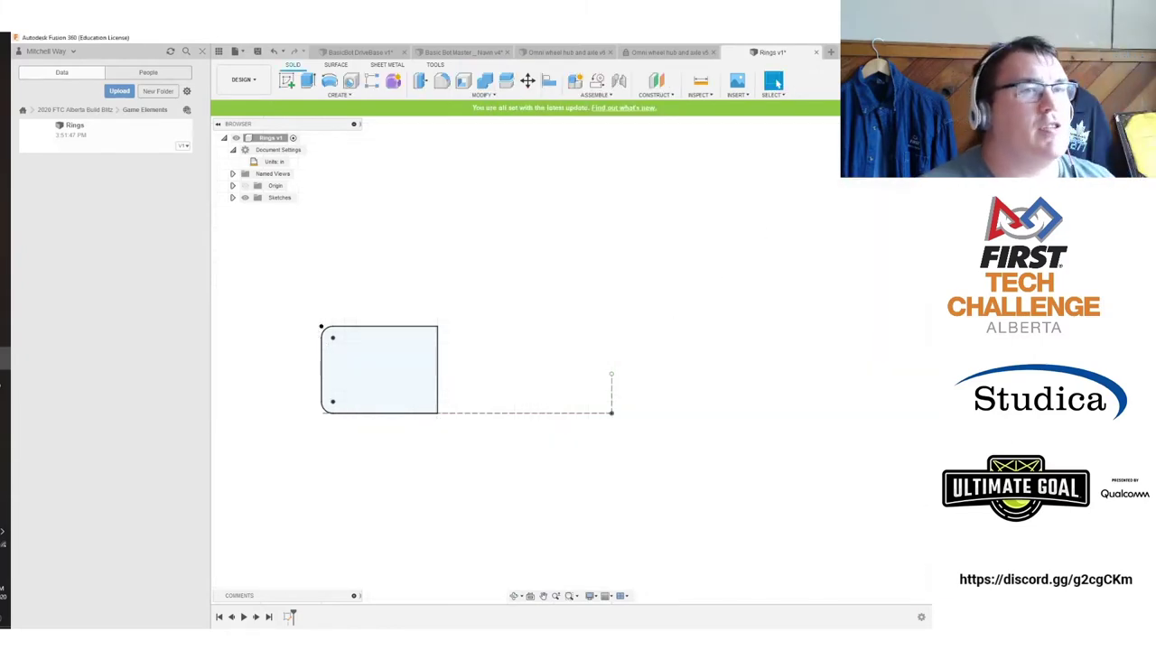
pyautogui.keyDown('shift'); pyautogui.moveTo(571, 357); pyautogui.dragTo(585, 388, button='middle'); pyautogui.keyUp('shift')
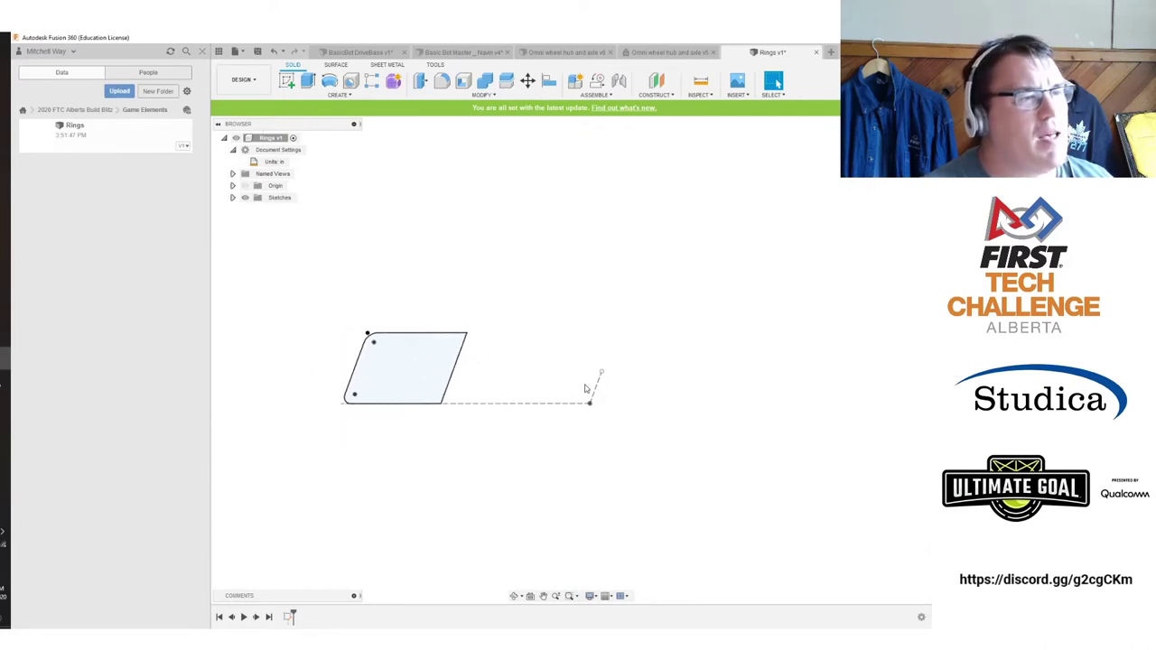
pyautogui.click(329, 81)
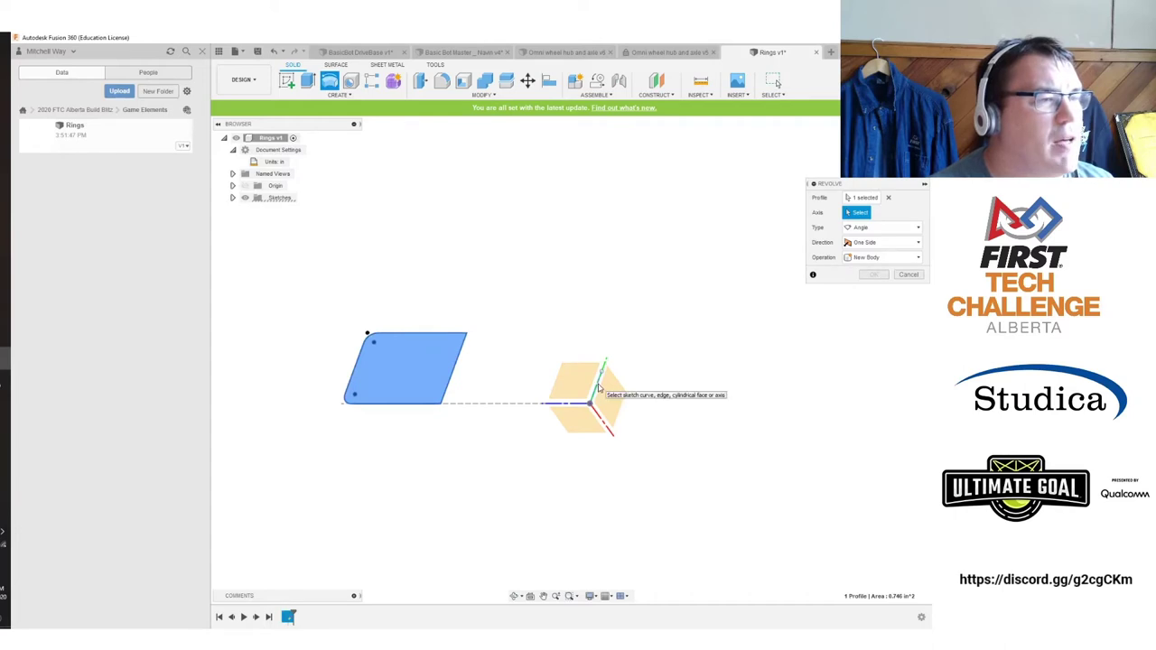
pyautogui.click(666, 391)
pyautogui.moveTo(666, 373); pyautogui.dragTo(594, 384, button='middle')
pyautogui.click(880, 271)
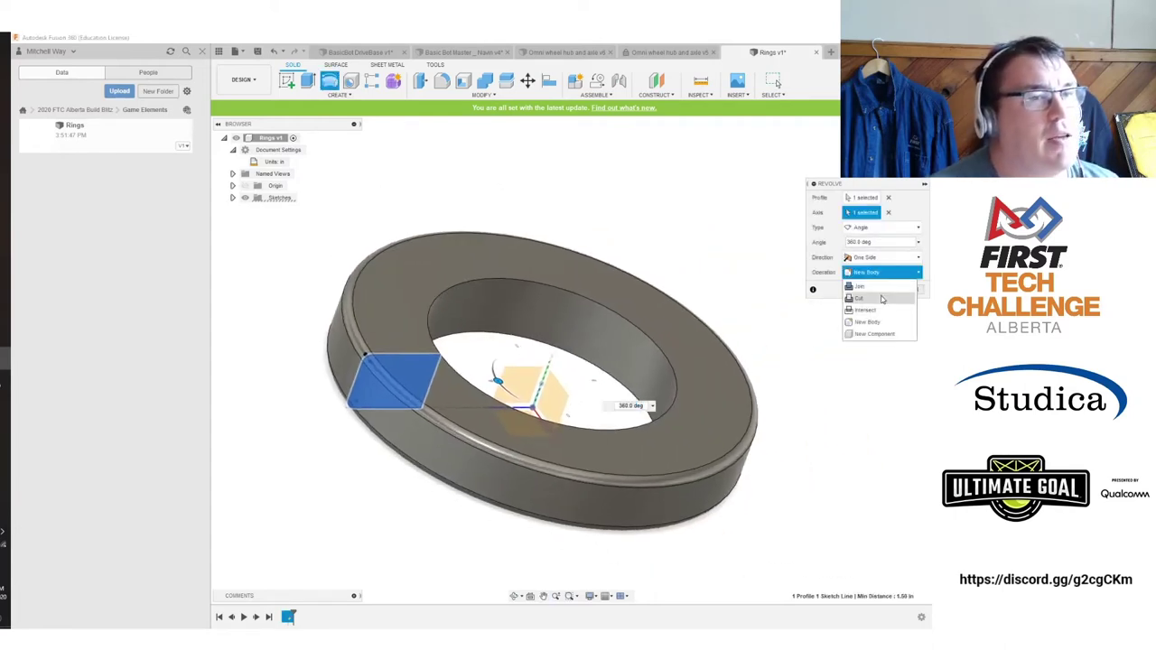
pyautogui.click(880, 336)
pyautogui.click(874, 289)
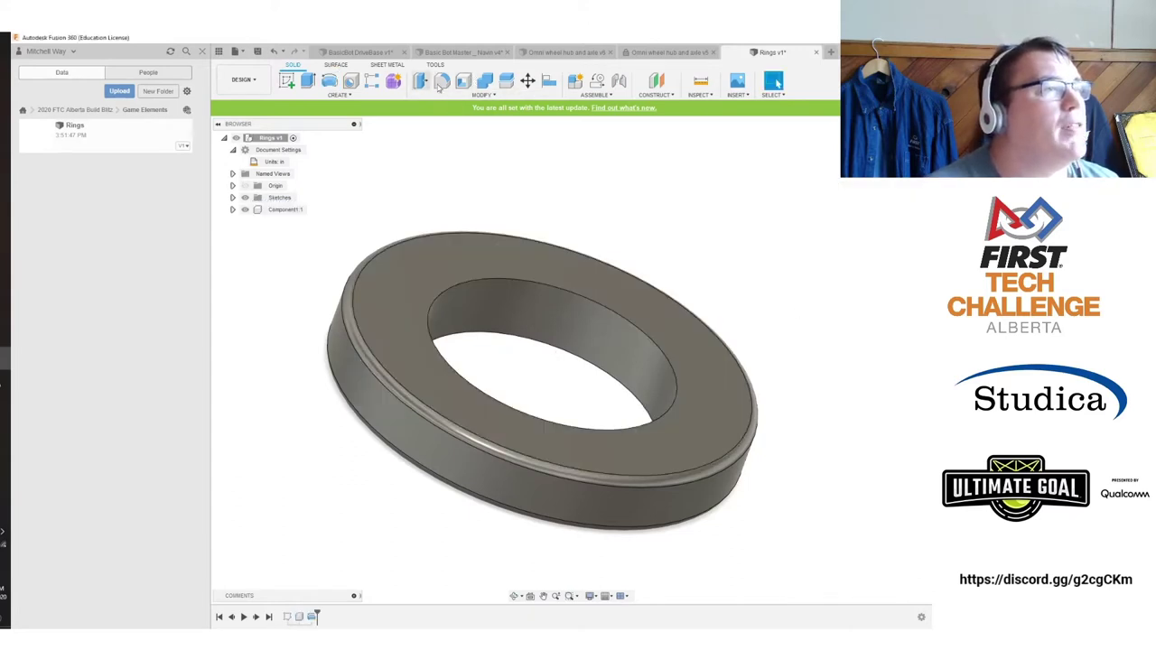
# Start a chamfer on the upper inner edge of the ring with an equal distance of about 0.20 in.
pyautogui.click(481, 95)
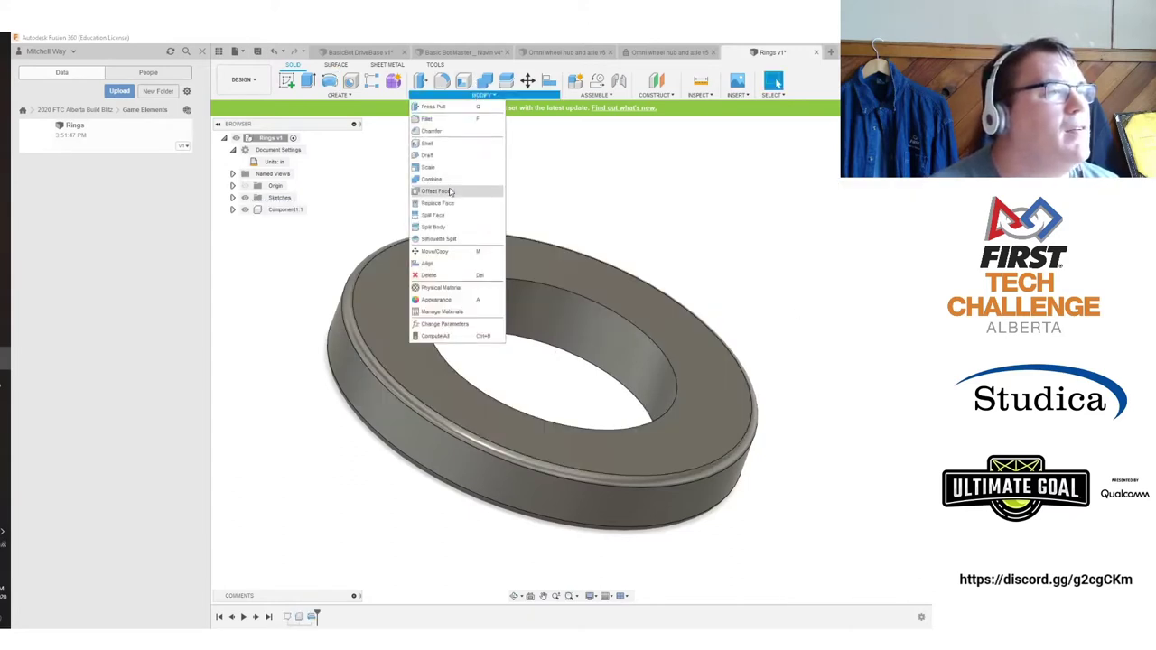
pyautogui.click(463, 135)
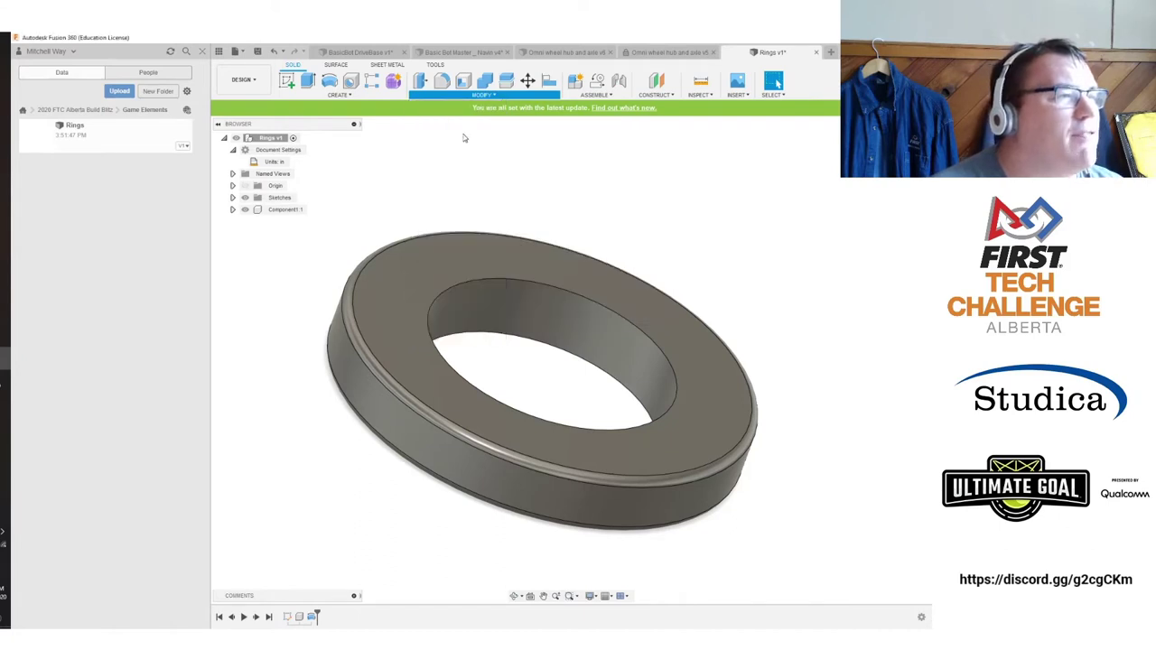
pyautogui.click(453, 285)
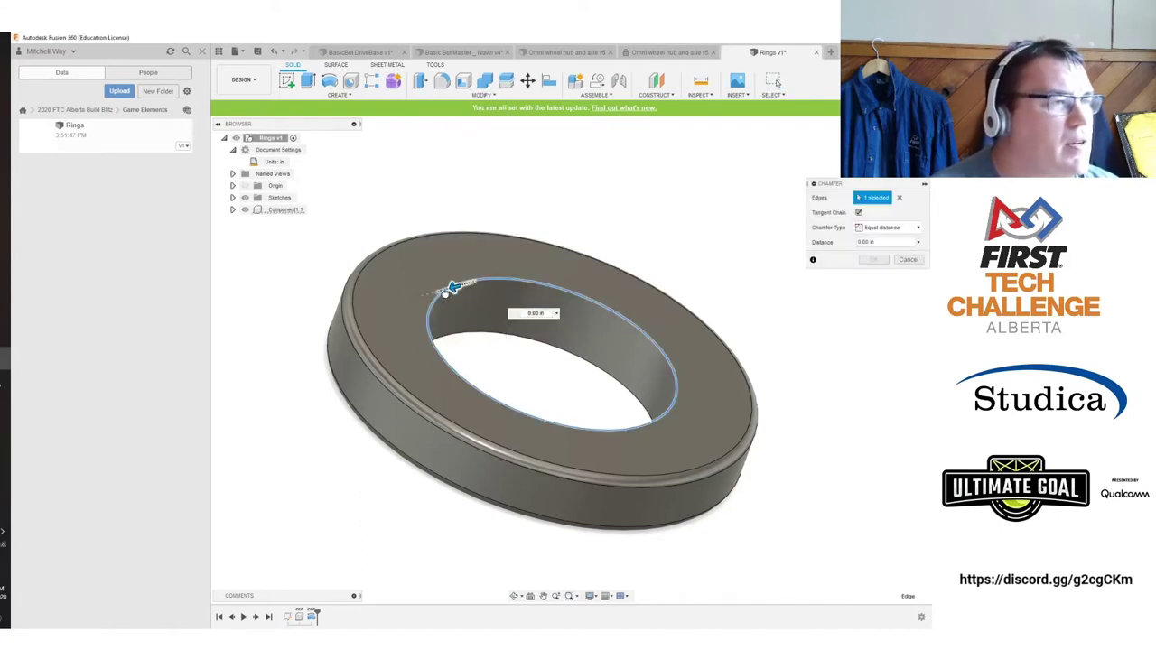
pyautogui.moveTo(444, 292); pyautogui.dragTo(446, 291)
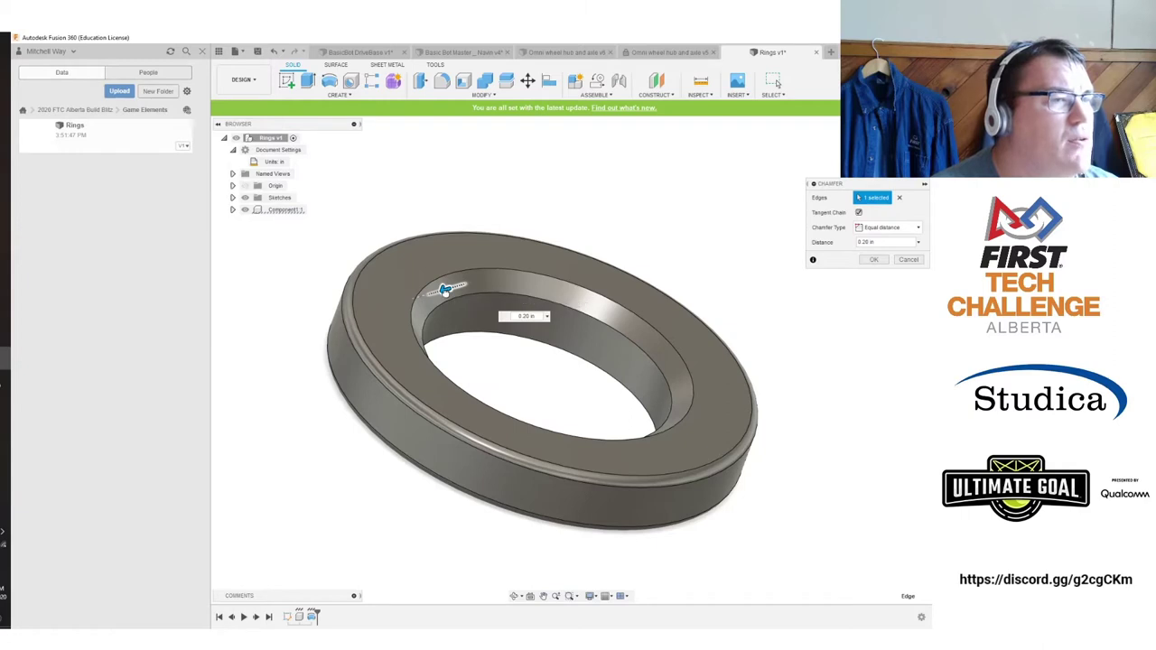
# Change the chamfer to the two distances type, with distances of 0.20 in and 0.40 in, and apply it.
pyautogui.click(897, 229)
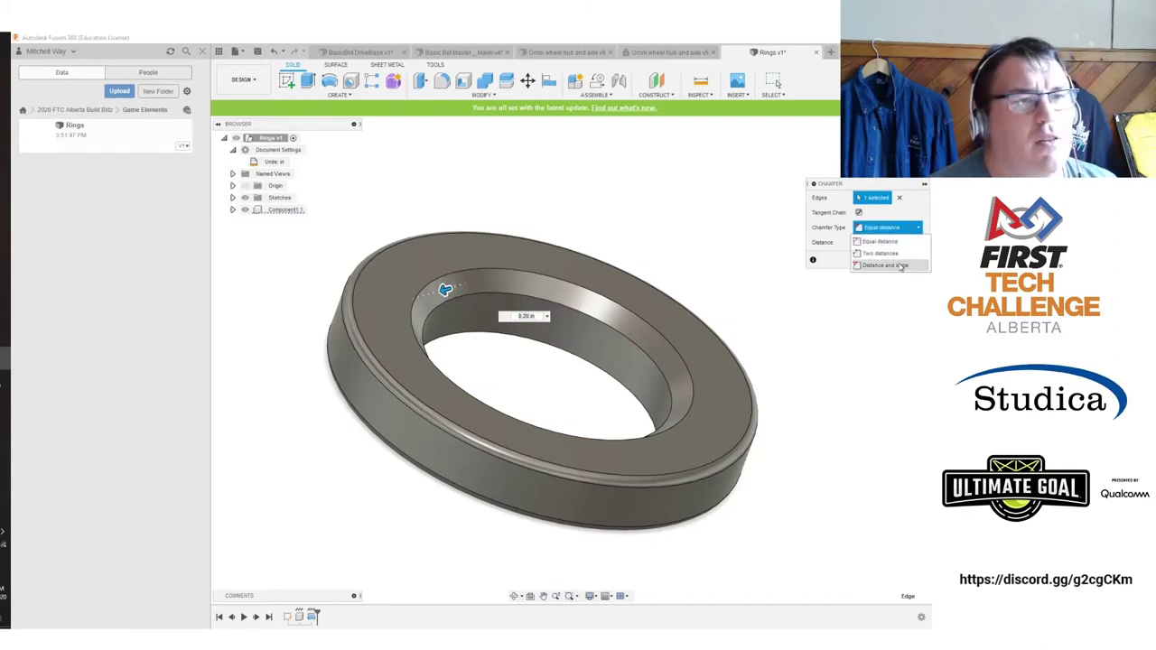
pyautogui.click(874, 253)
pyautogui.click(862, 242)
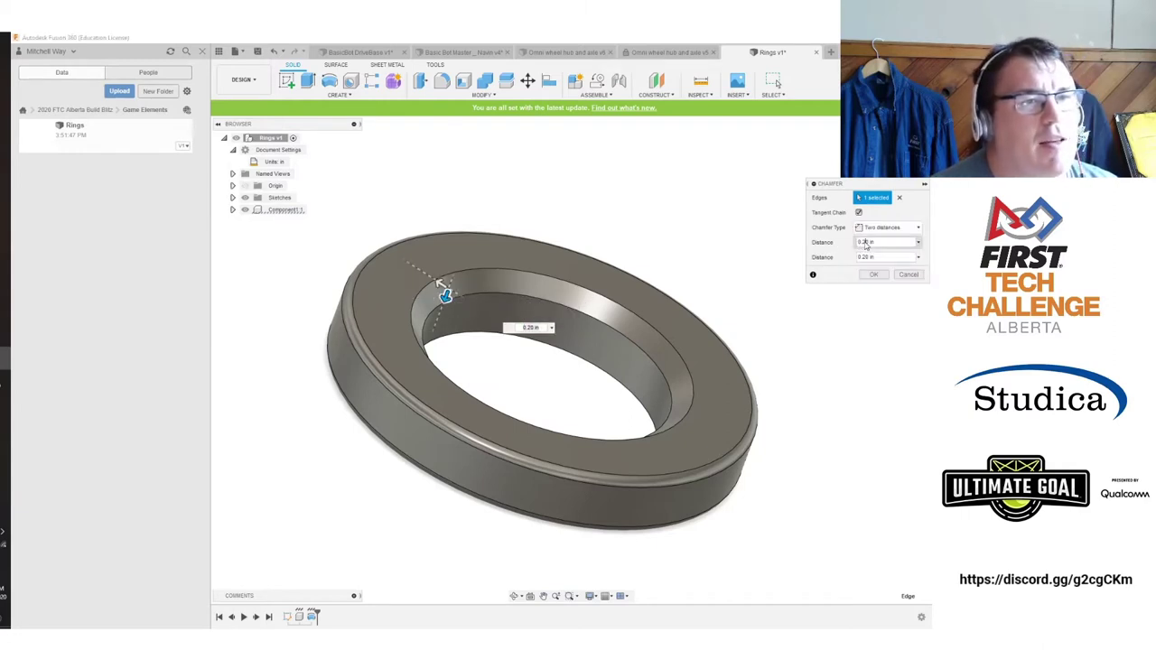
pyautogui.press('BackSpace')
pyautogui.write('1')
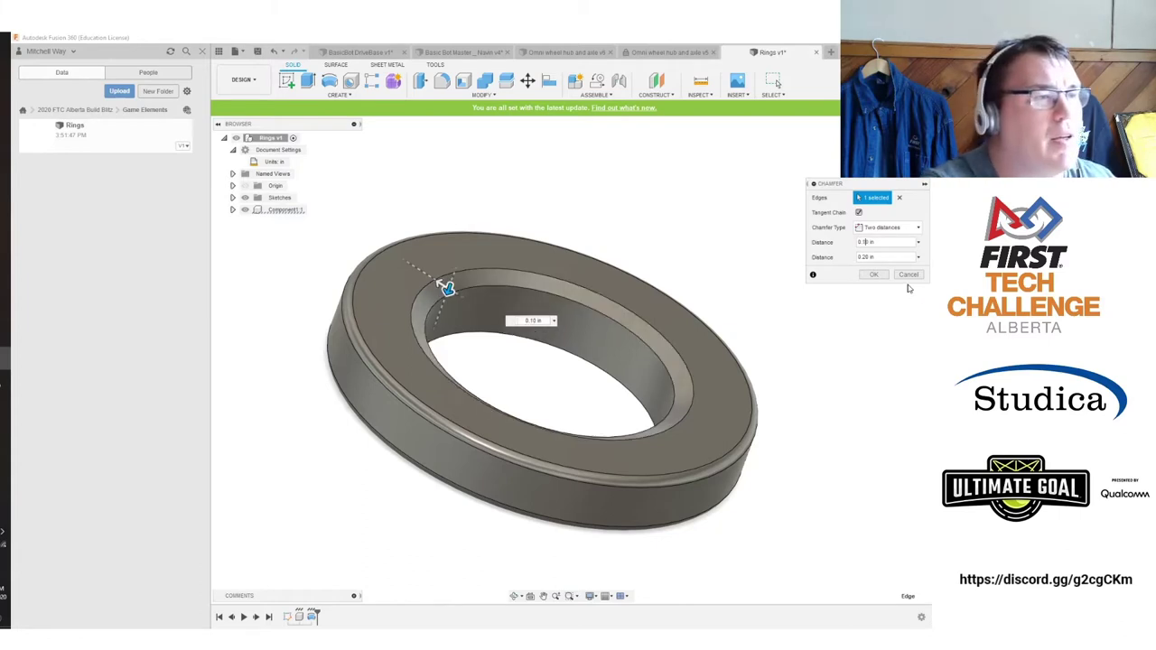
pyautogui.press('BackSpace')
pyautogui.write('2')
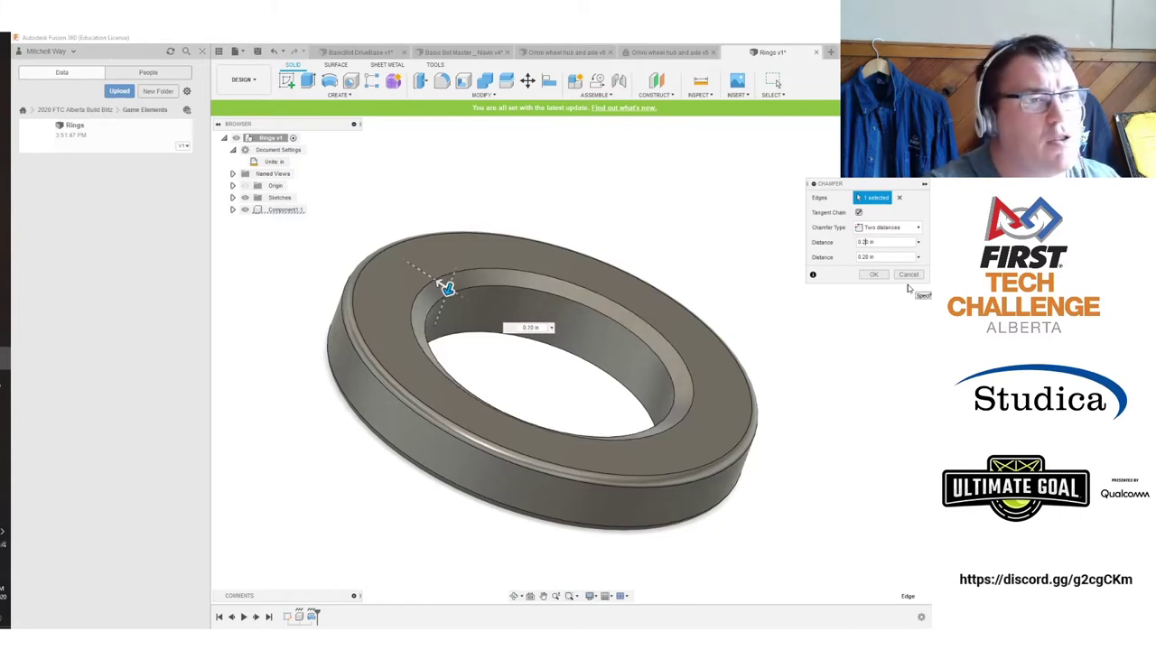
pyautogui.moveTo(866, 257); pyautogui.dragTo(862, 257)
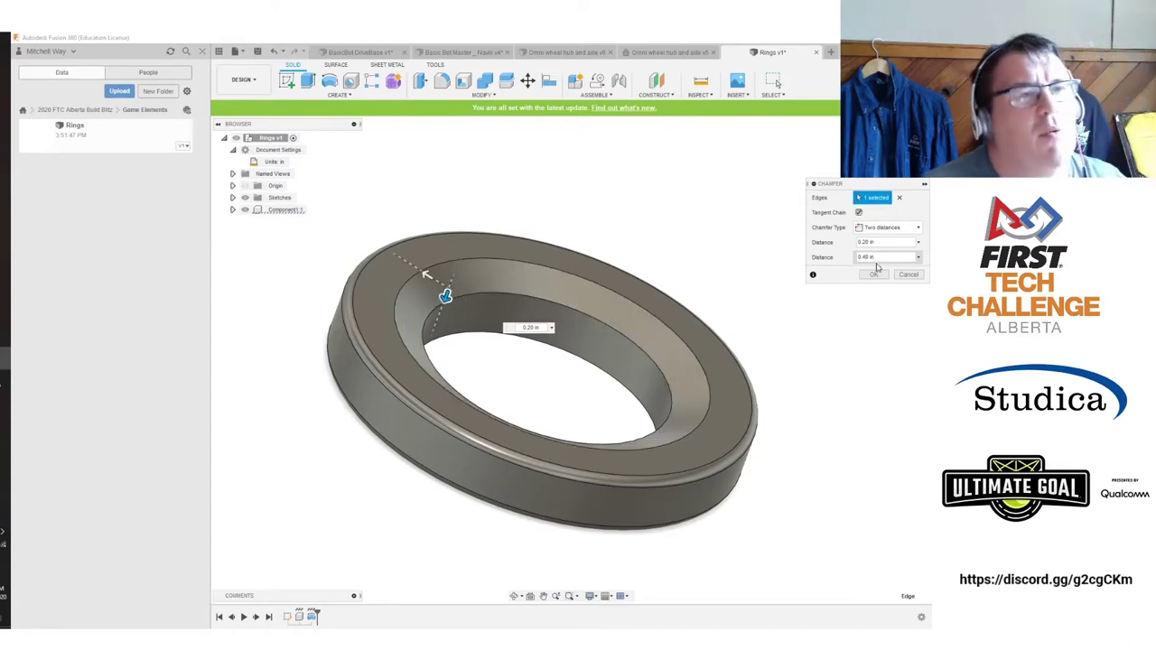
pyautogui.click(876, 274)
# Chamfer the inner edge on the ring's underside using two distances, both set to 0.20 in.
pyautogui.keyDown('shift'); pyautogui.moveTo(561, 506); pyautogui.dragTo(591, 125, button='middle'); pyautogui.keyUp('shift')
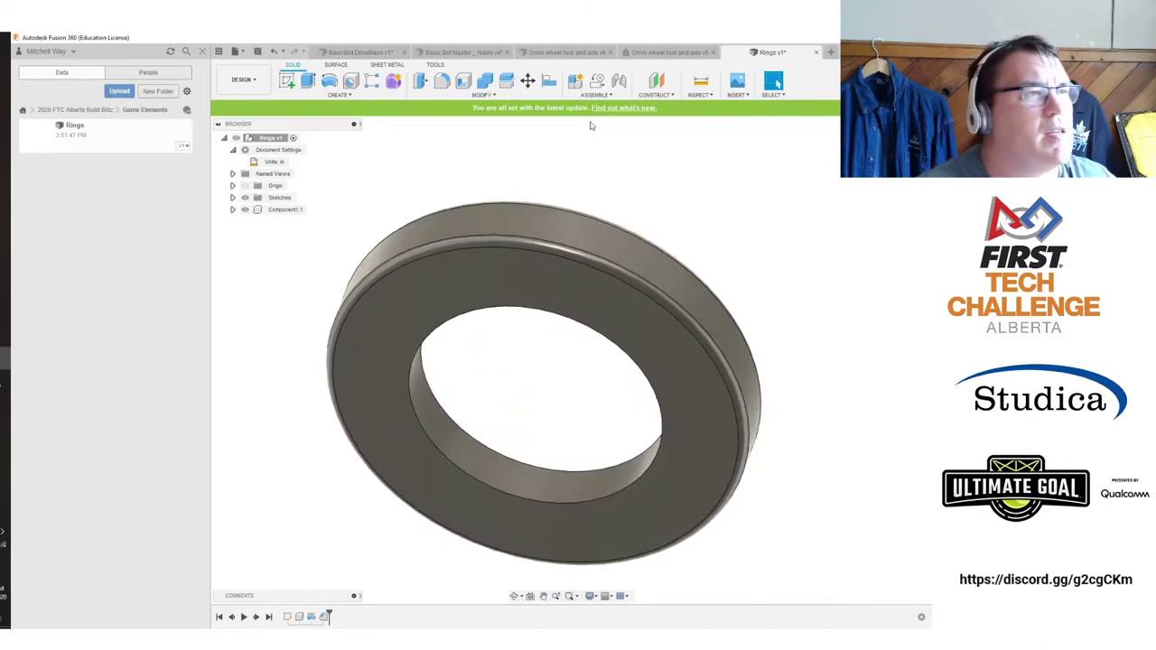
pyautogui.click(482, 94)
pyautogui.click(435, 133)
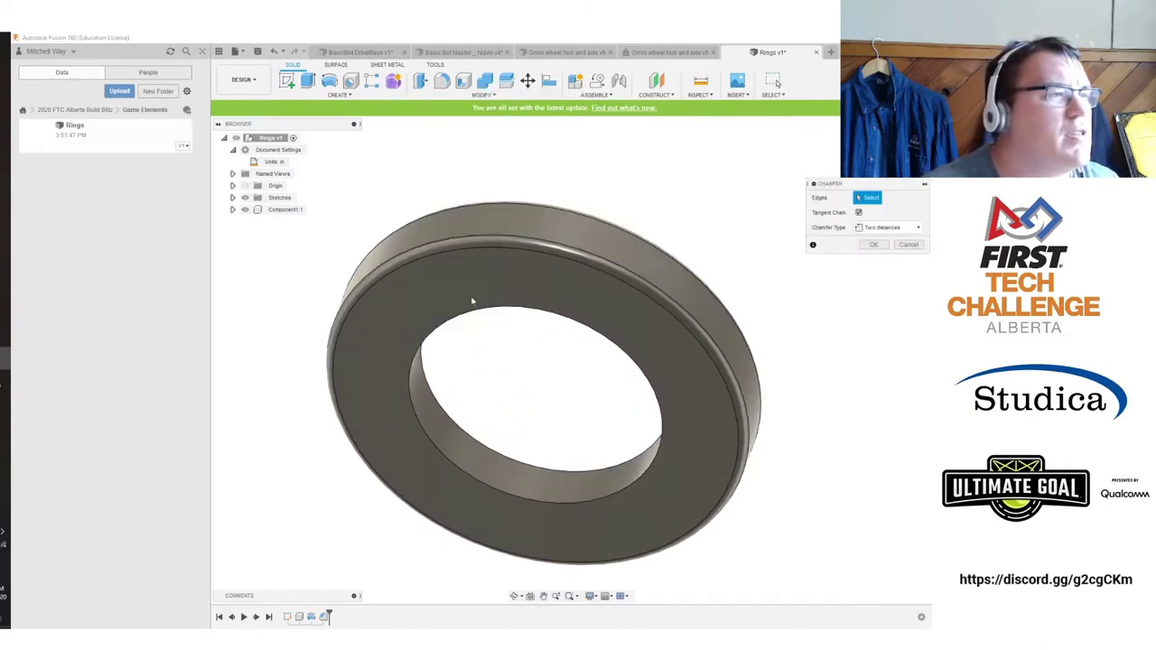
pyautogui.click(491, 314)
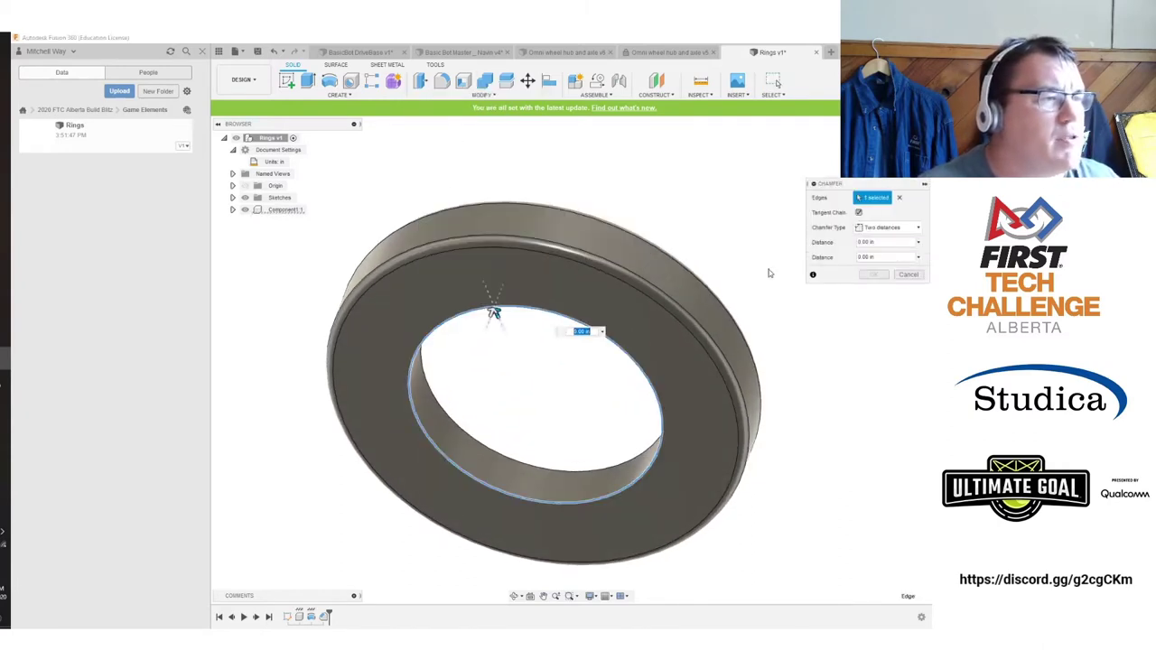
pyautogui.click(872, 242)
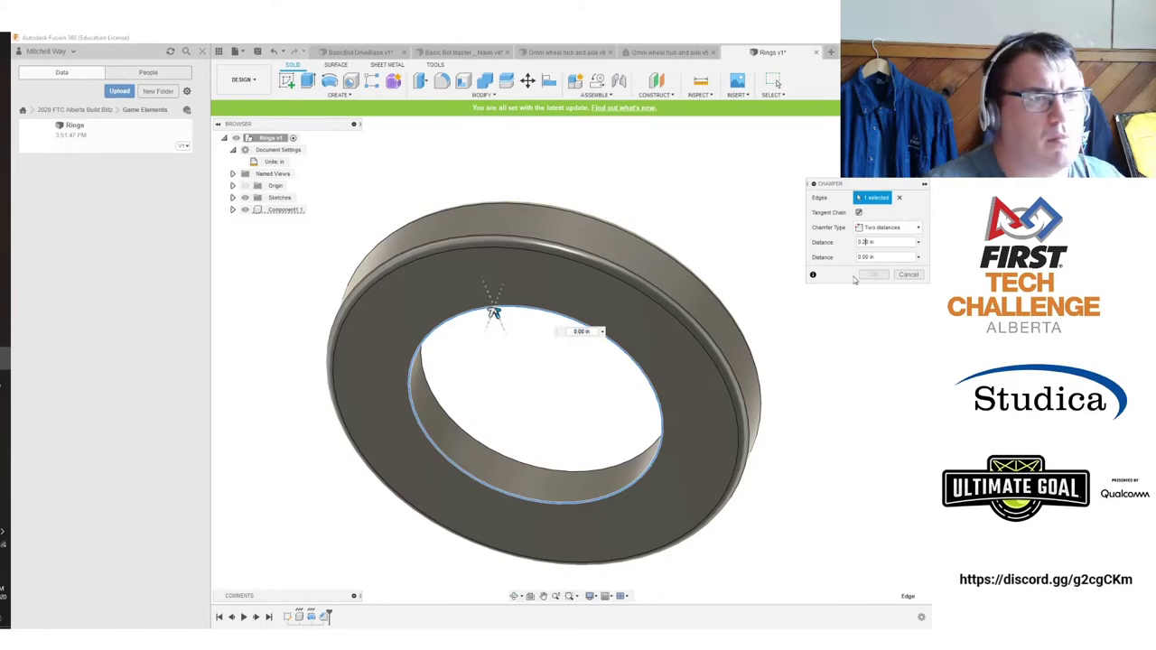
pyautogui.press('Tab')
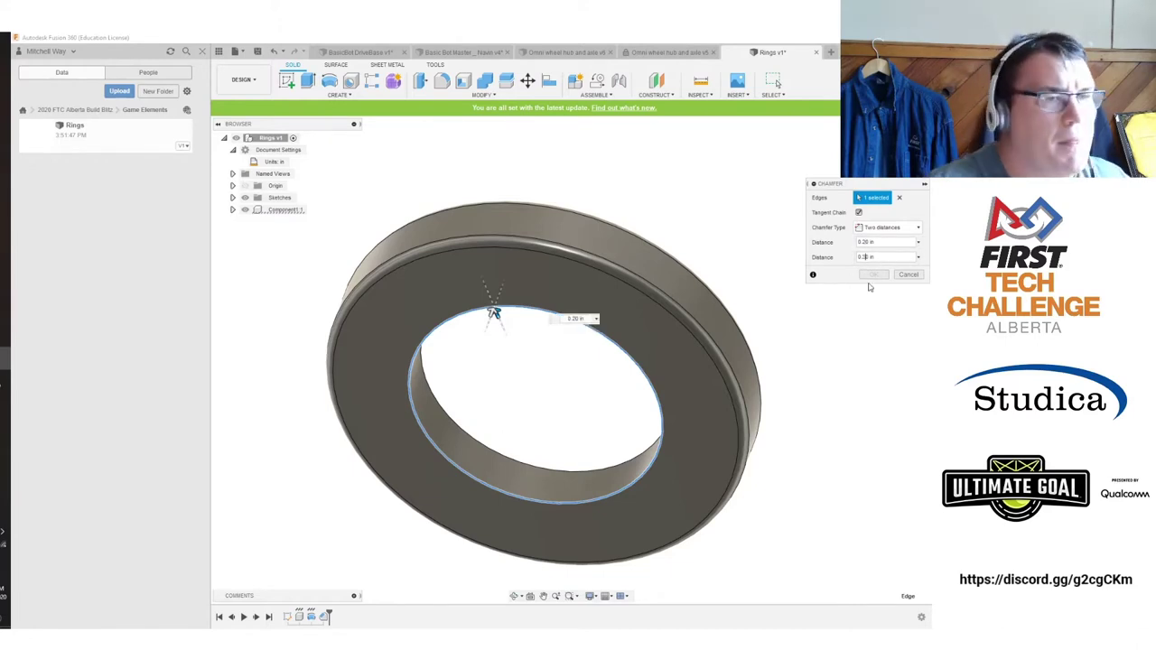
pyautogui.click(873, 275)
# Open the appearance settings for the ring and add the ABS (White) plastic to the appearances in this design.
pyautogui.keyDown('shift'); pyautogui.moveTo(570, 357); pyautogui.dragTo(571, 360, button='middle'); pyautogui.keyUp('shift')
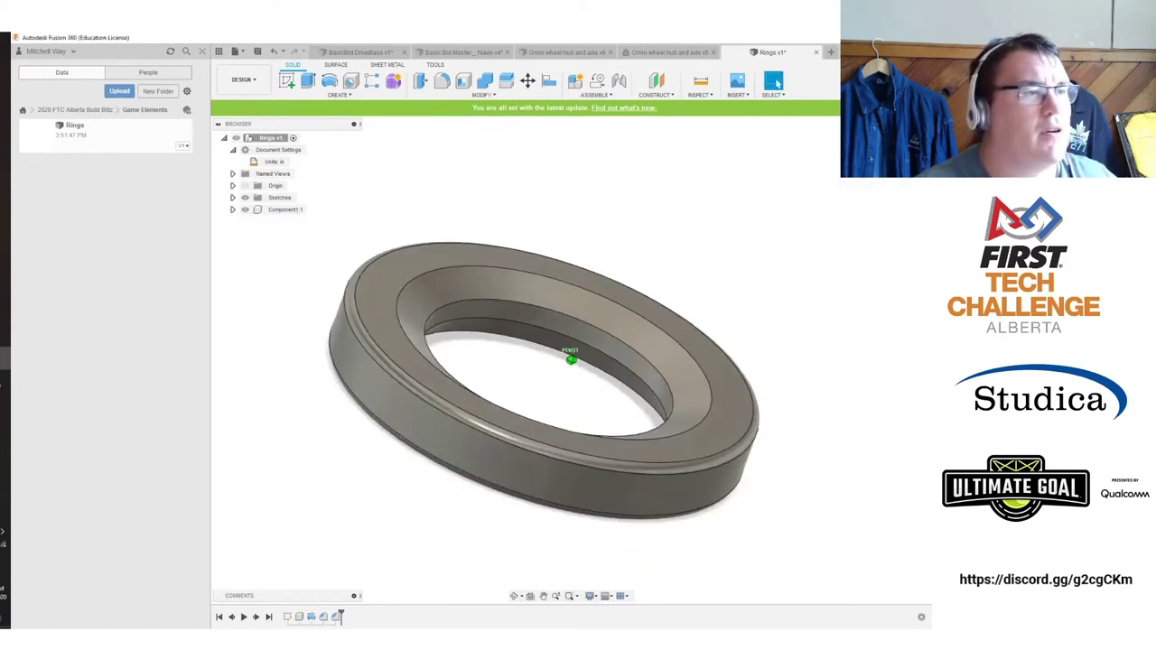
pyautogui.keyDown('shift'); pyautogui.moveTo(746, 229); pyautogui.dragTo(748, 251, button='middle'); pyautogui.keyUp('shift')
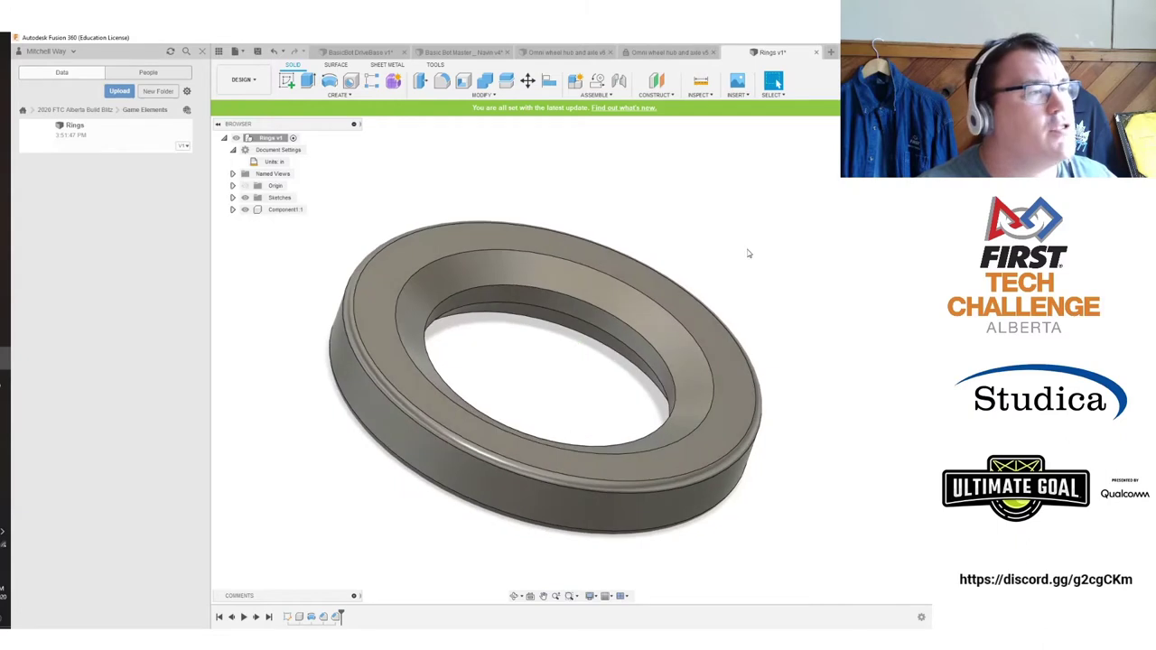
pyautogui.click(409, 263)
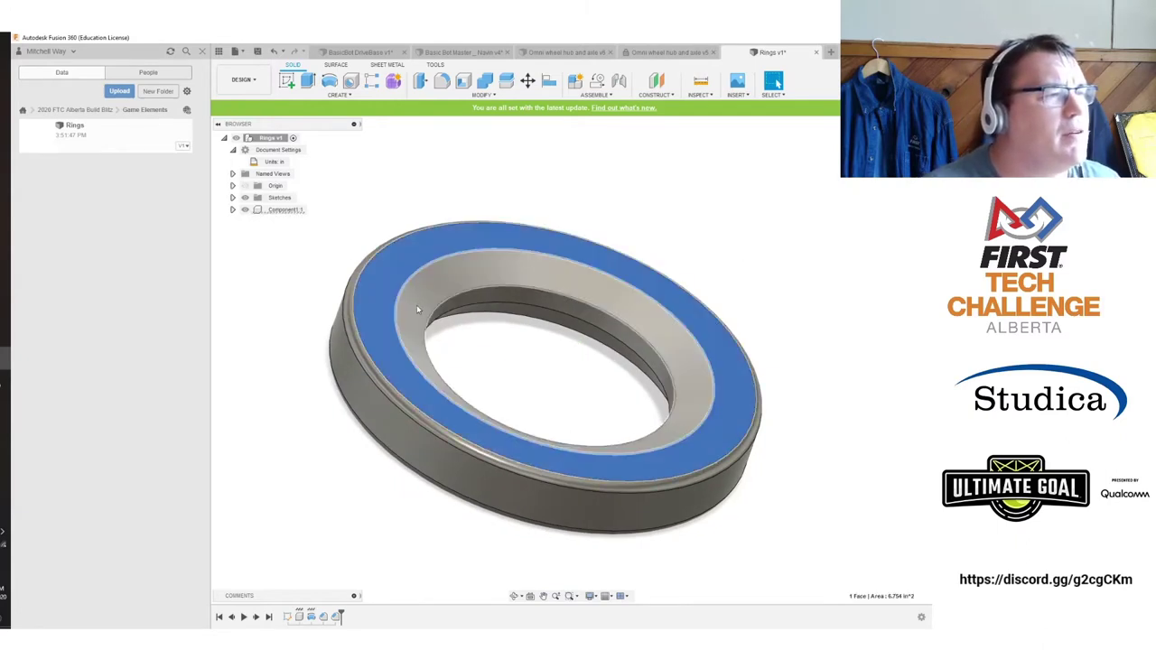
pyautogui.rightClick(397, 278)
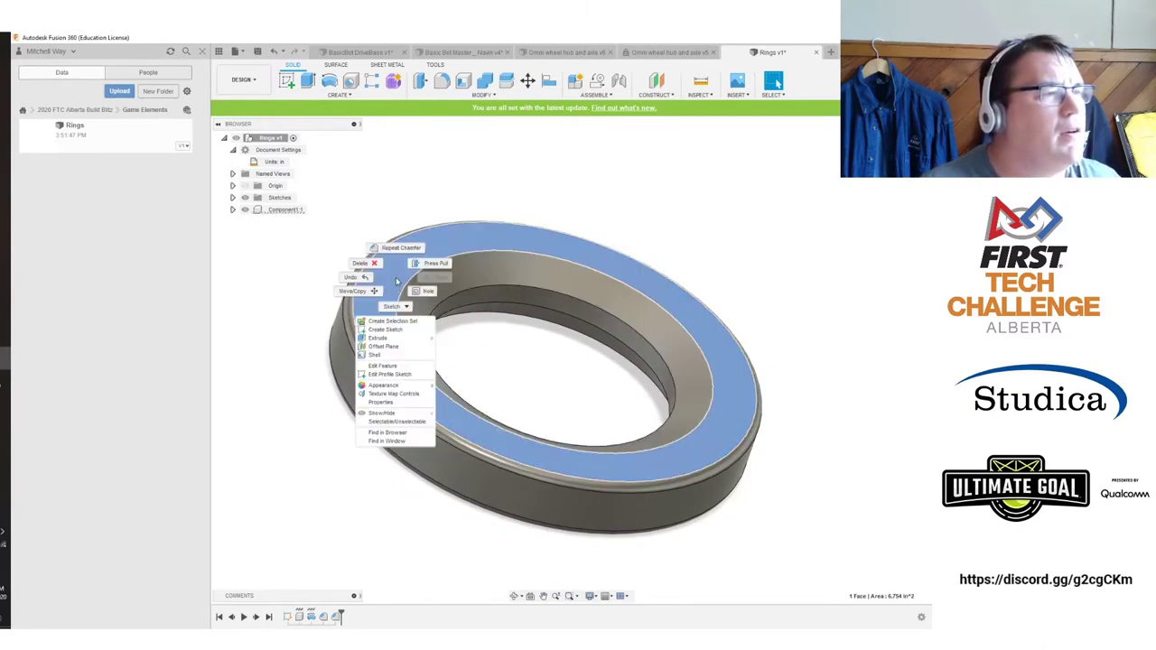
pyautogui.click(394, 387)
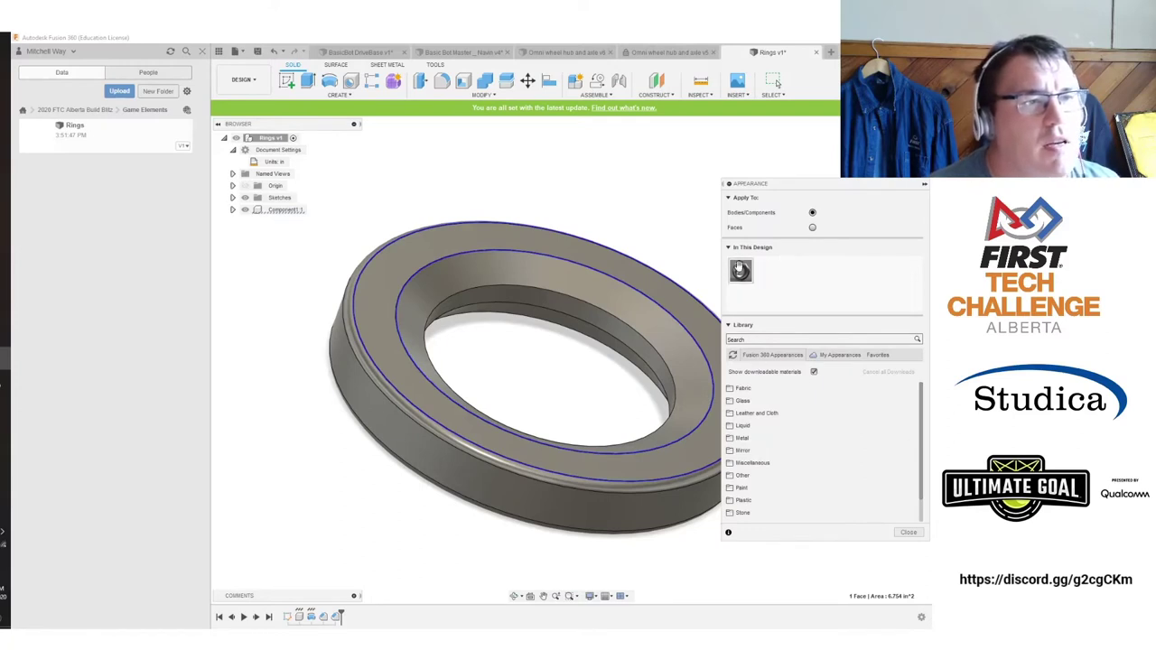
pyautogui.scroll(-2, 771, 458)
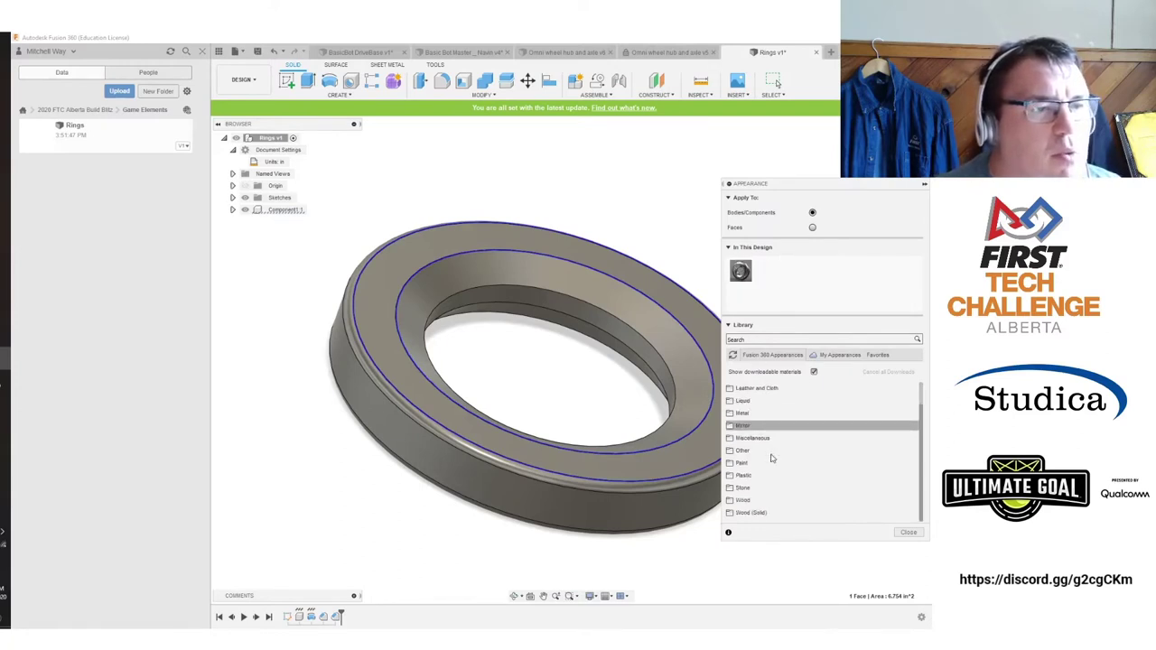
pyautogui.click(765, 478)
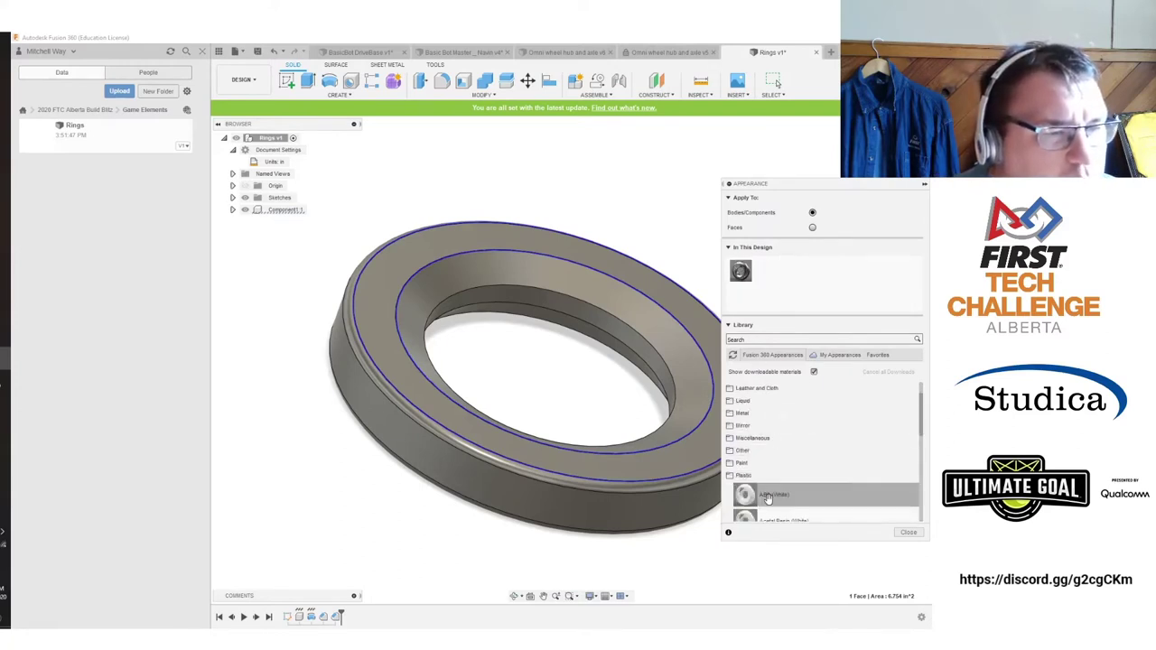
pyautogui.moveTo(746, 494); pyautogui.dragTo(773, 273)
# Recolour the ABS (White) appearance to a light orange and apply it to the whole ring.
pyautogui.rightClick(772, 273)
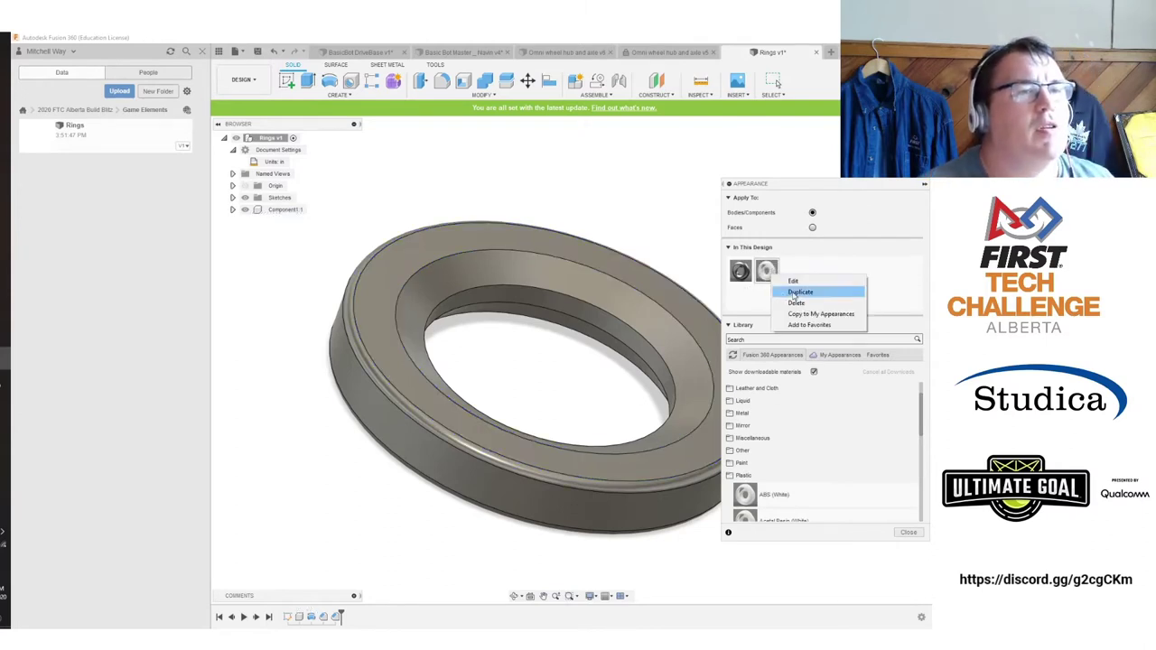
pyautogui.click(802, 290)
pyautogui.moveTo(697, 228); pyautogui.dragTo(708, 227)
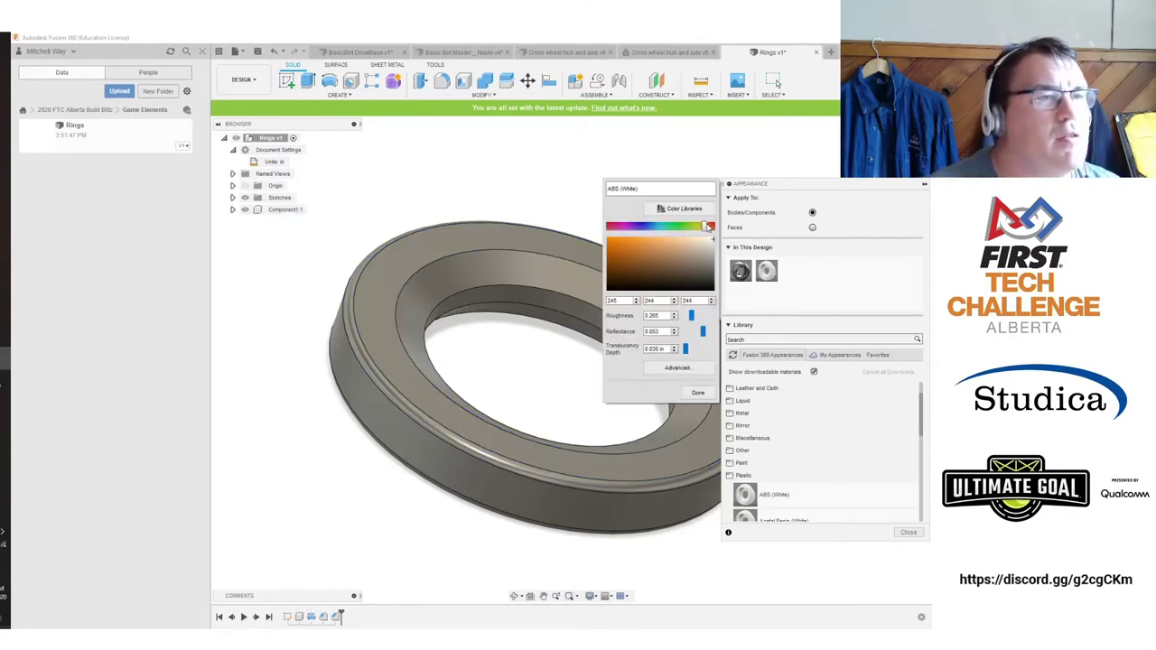
pyautogui.click(657, 239)
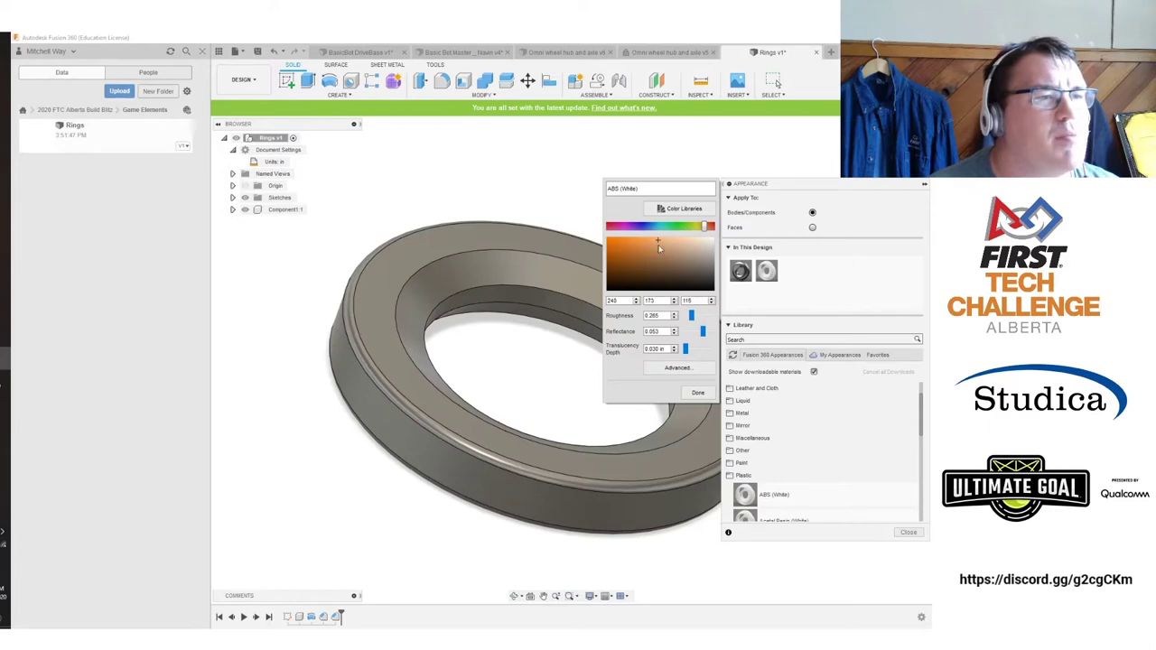
pyautogui.click(695, 393)
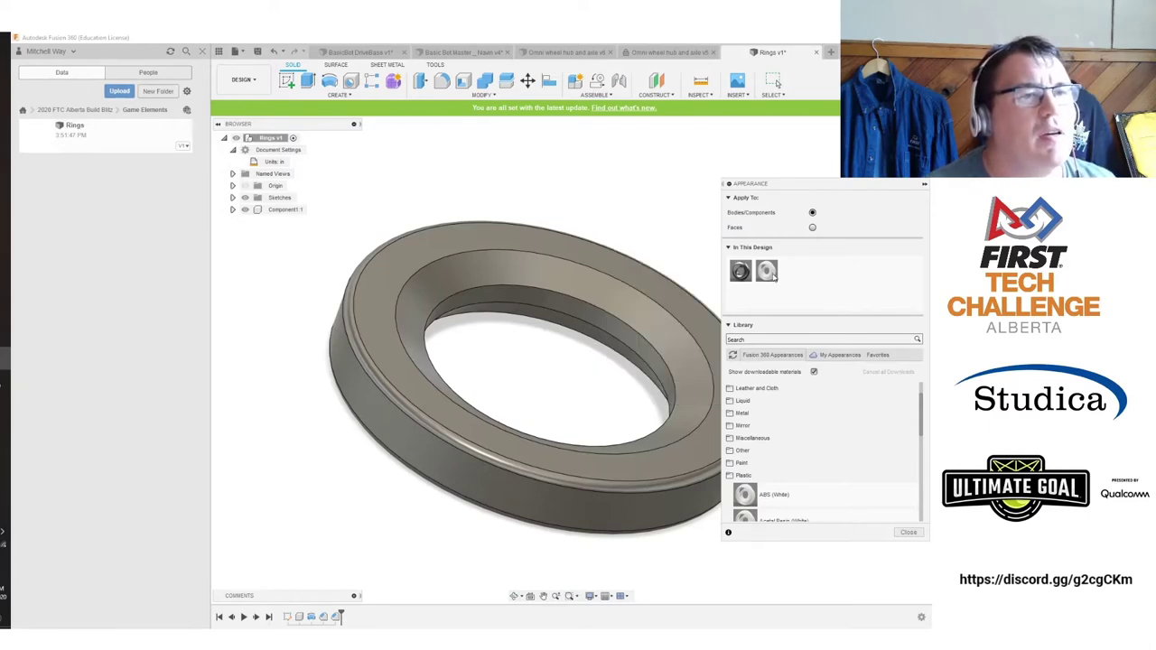
pyautogui.moveTo(768, 272); pyautogui.dragTo(608, 332)
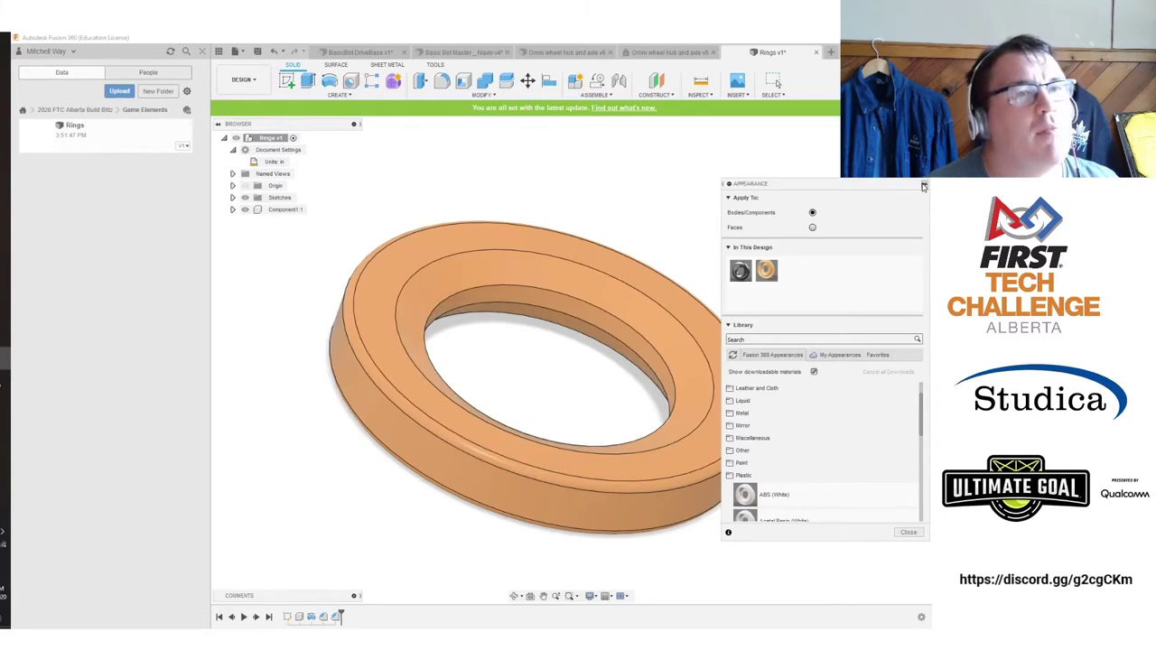
pyautogui.click(923, 184)
# Save the ring design as a new version with the description "User Saved".
pyautogui.click(237, 51)
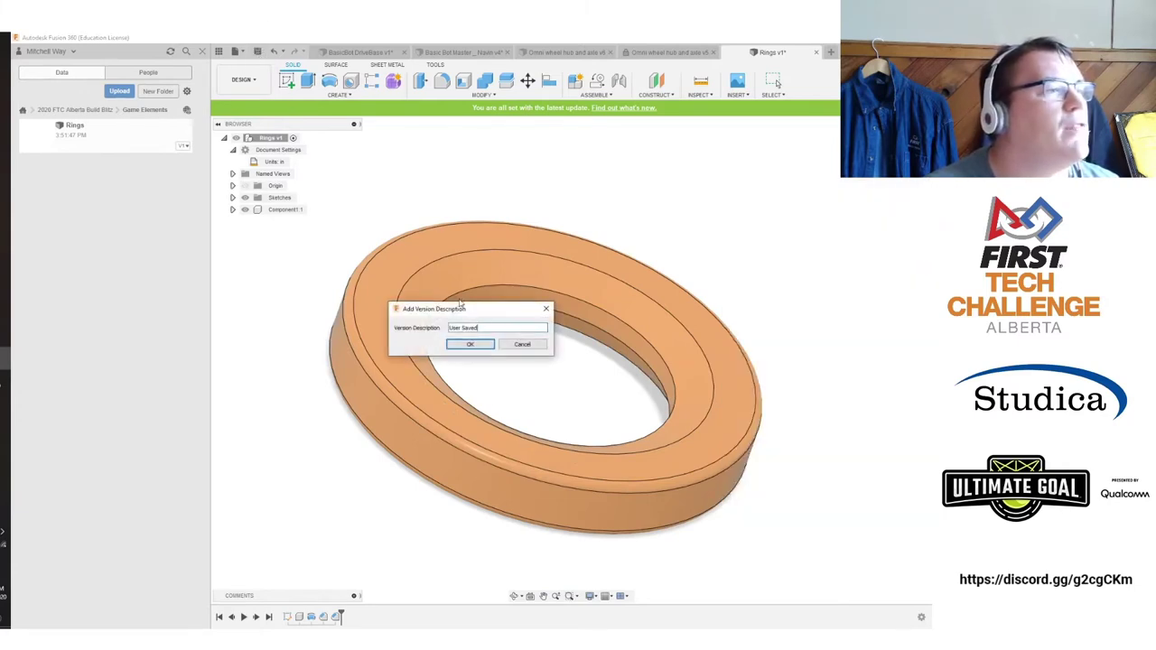
pyautogui.click(477, 345)
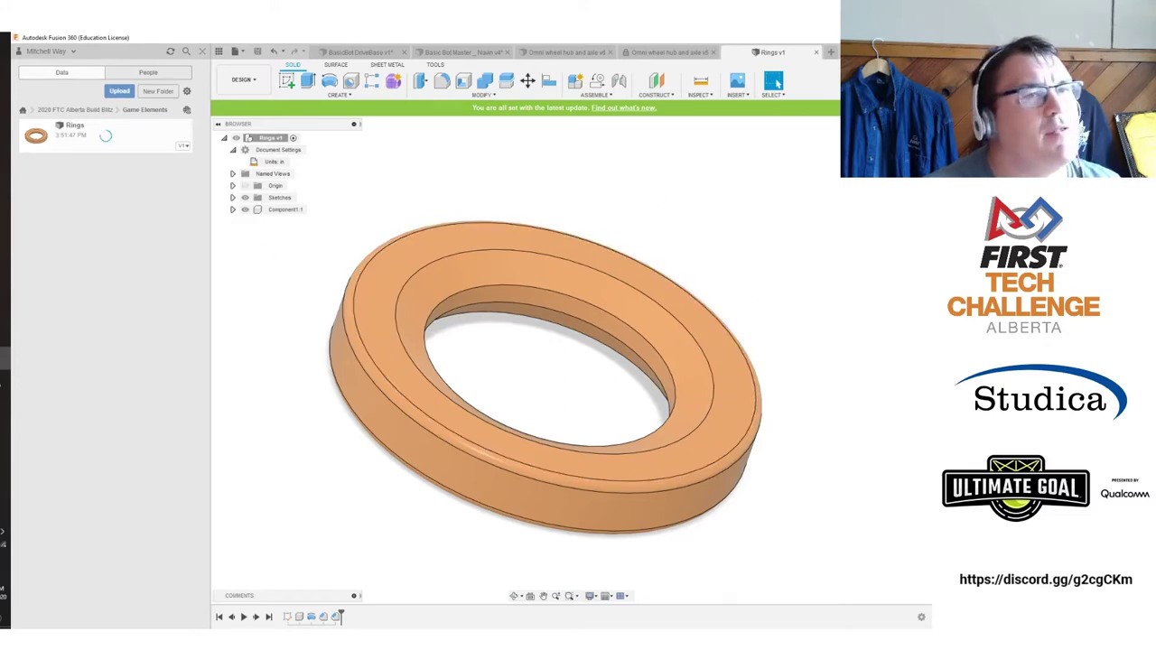
pyautogui.keyDown('shift'); pyautogui.moveTo(570, 360); pyautogui.dragTo(802, 207, button='middle'); pyautogui.keyUp('shift')
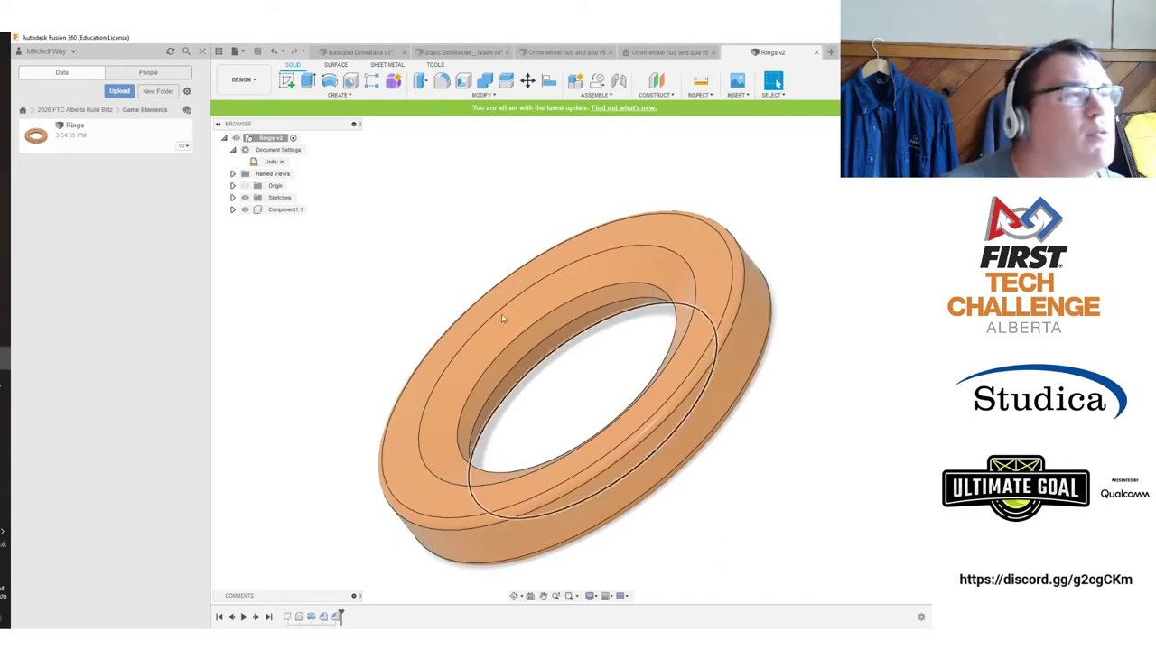
# Create a new design and save it as "Wobble Goal" in the Game Elements folder of 2020 FTC Alberta Build Blitz.
pyautogui.click(243, 52)
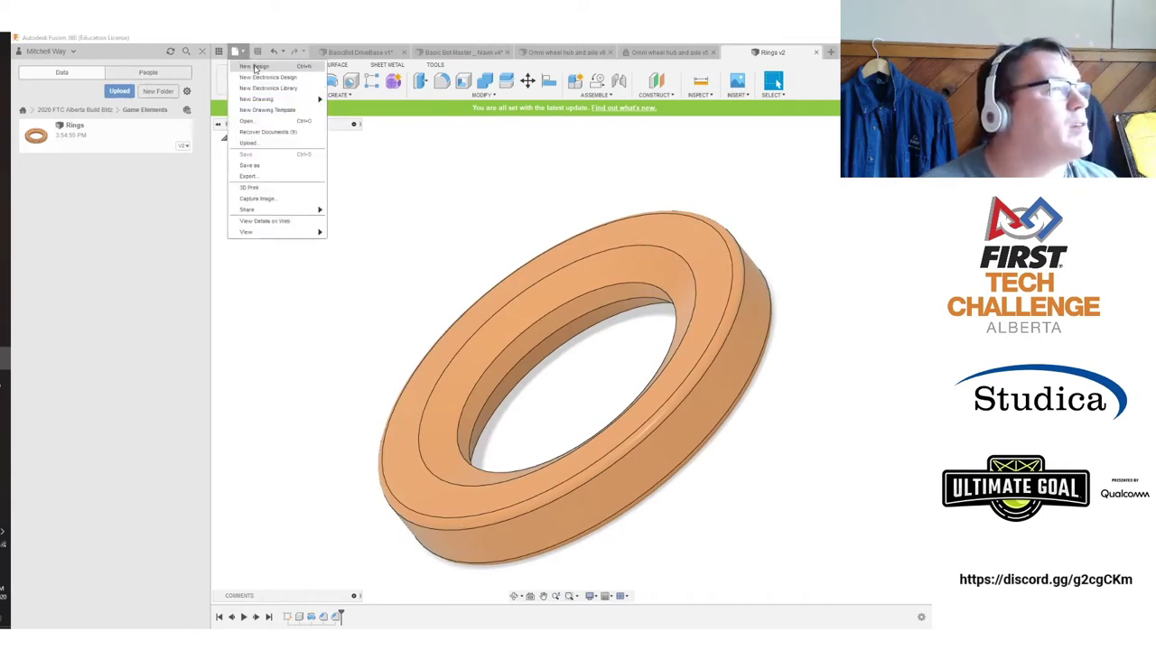
pyautogui.click(262, 71)
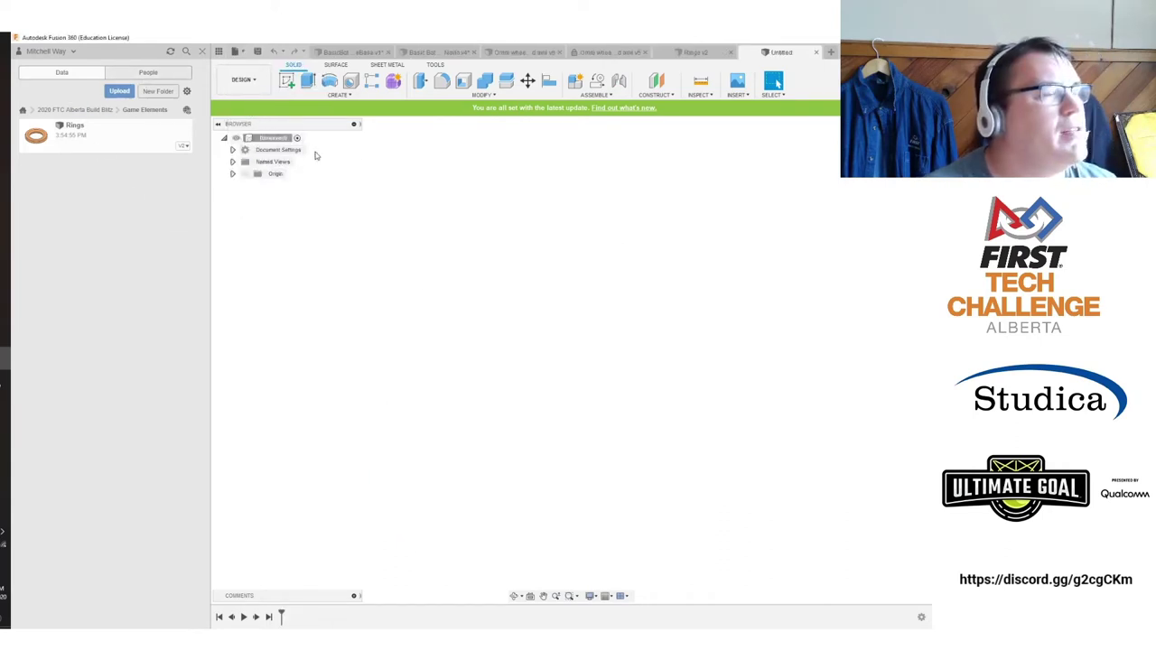
pyautogui.click(239, 53)
pyautogui.click(259, 55)
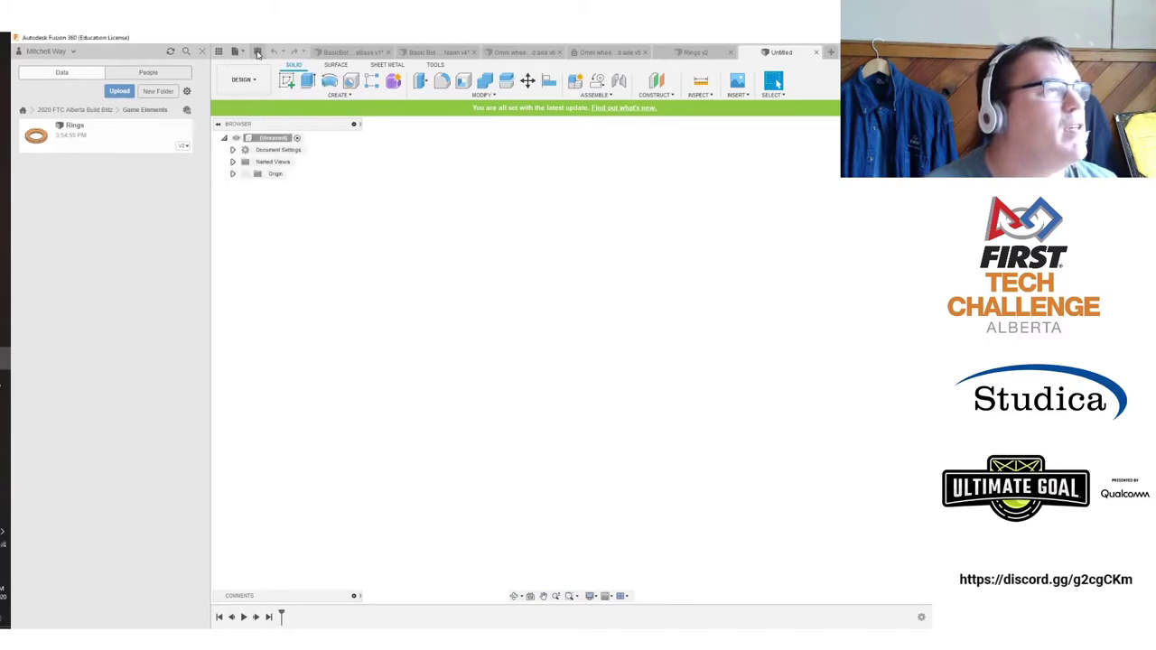
pyautogui.click(258, 52)
pyautogui.write('Wobble Goal')
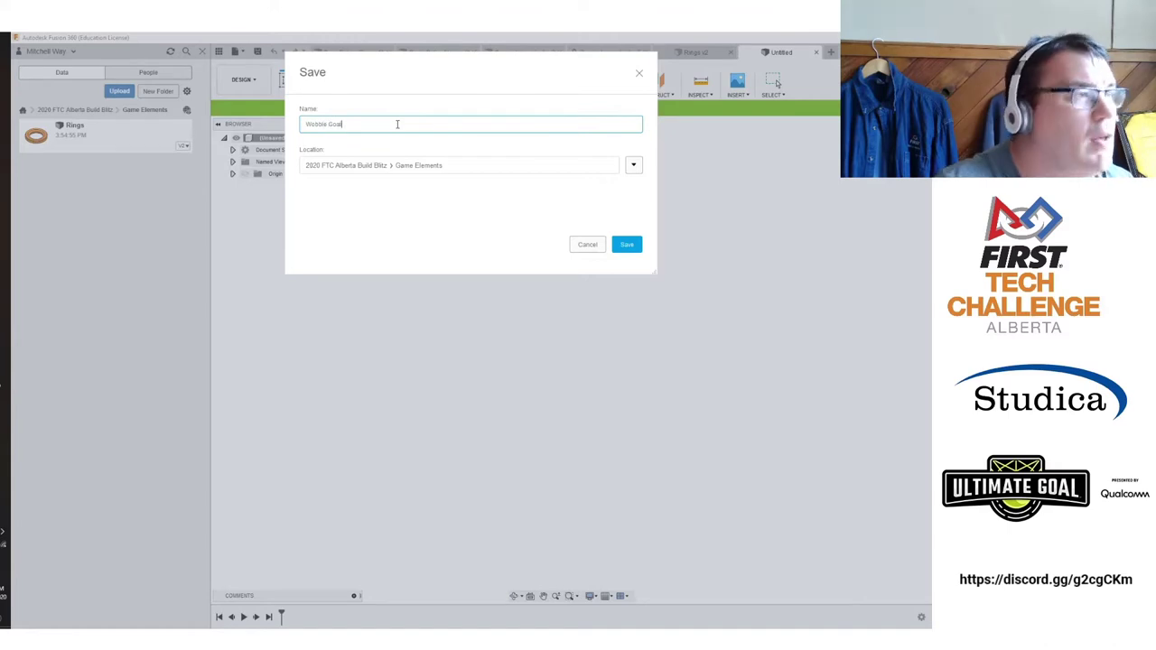
pyautogui.click(626, 245)
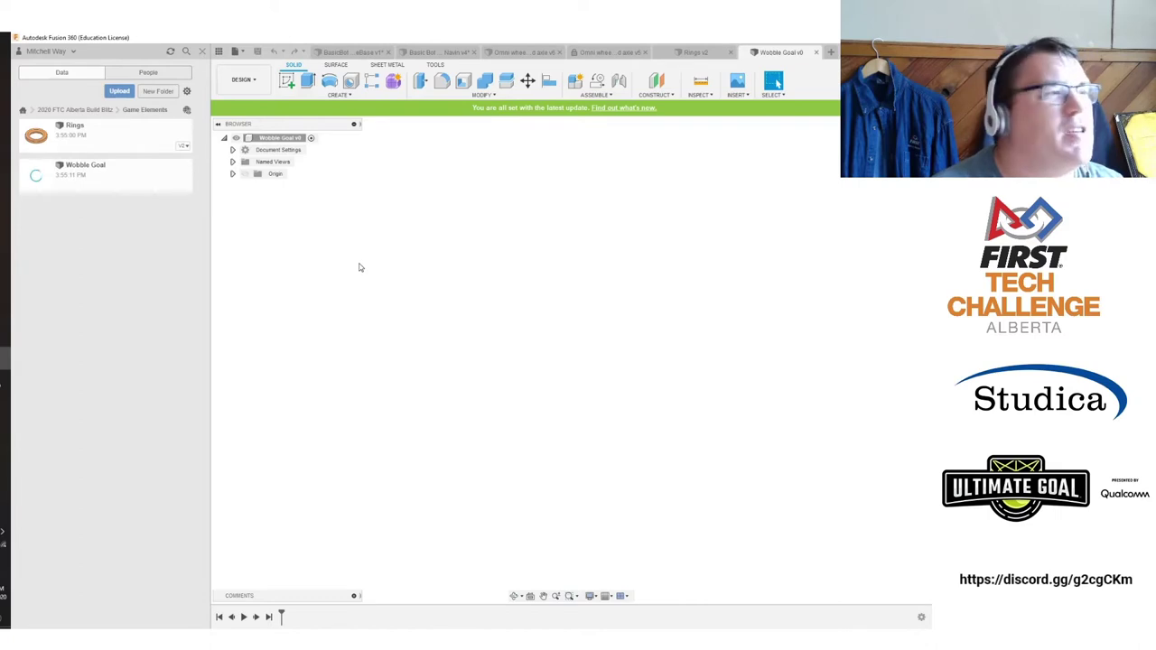
# Sketch a vertical construction line about 67 mm long upward from the origin on a vertical origin plane.
pyautogui.click(287, 81)
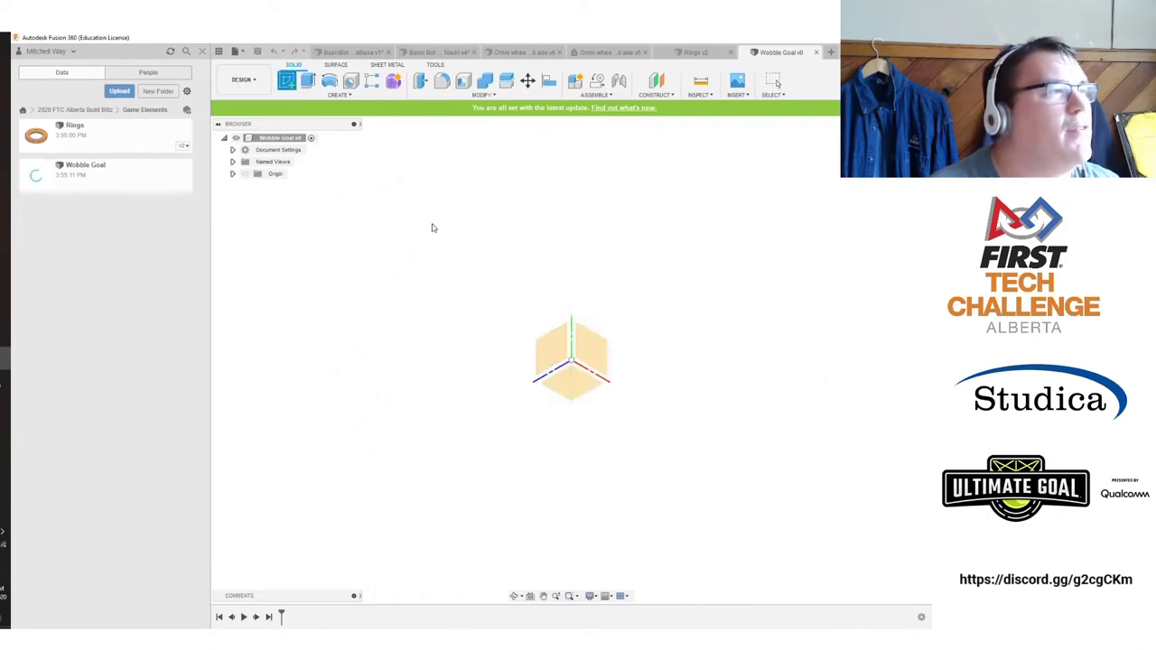
pyautogui.click(546, 336)
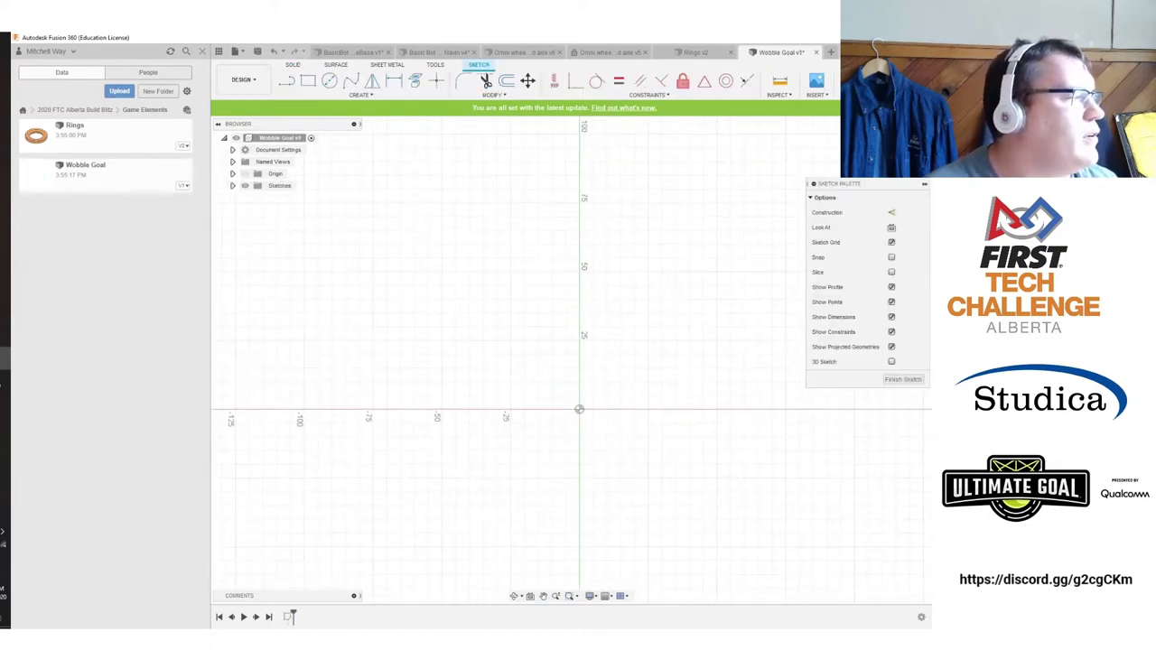
pyautogui.moveTo(6, 194); pyautogui.dragTo(488, 149)
pyautogui.hotkey('alt', 'Tab')
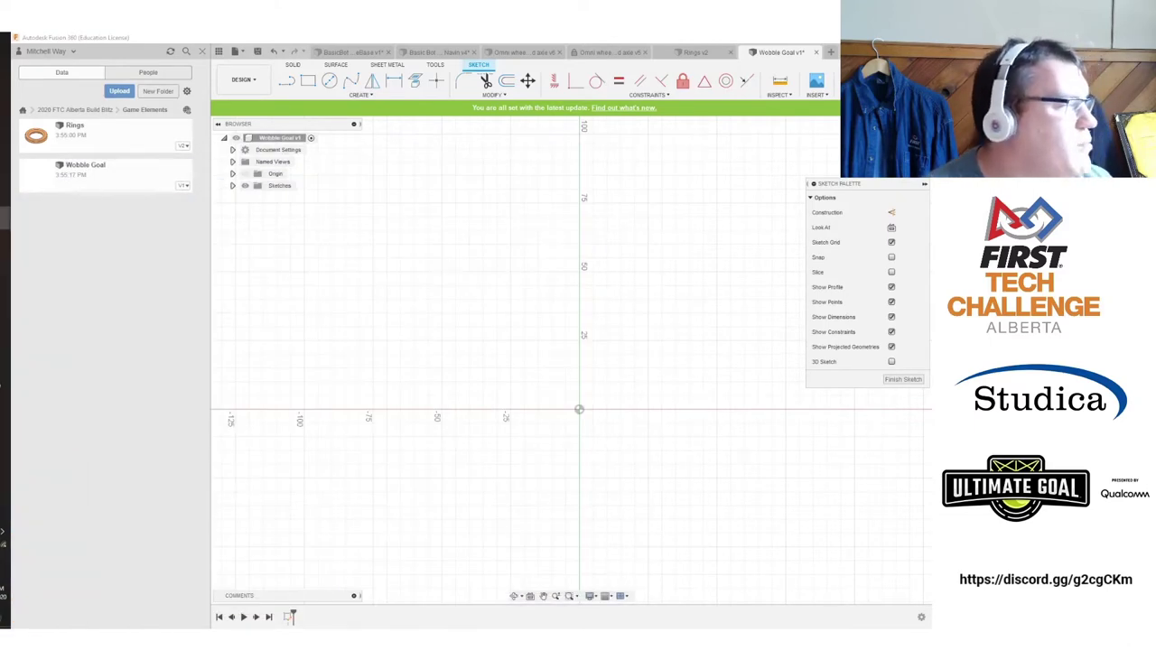
pyautogui.click(286, 80)
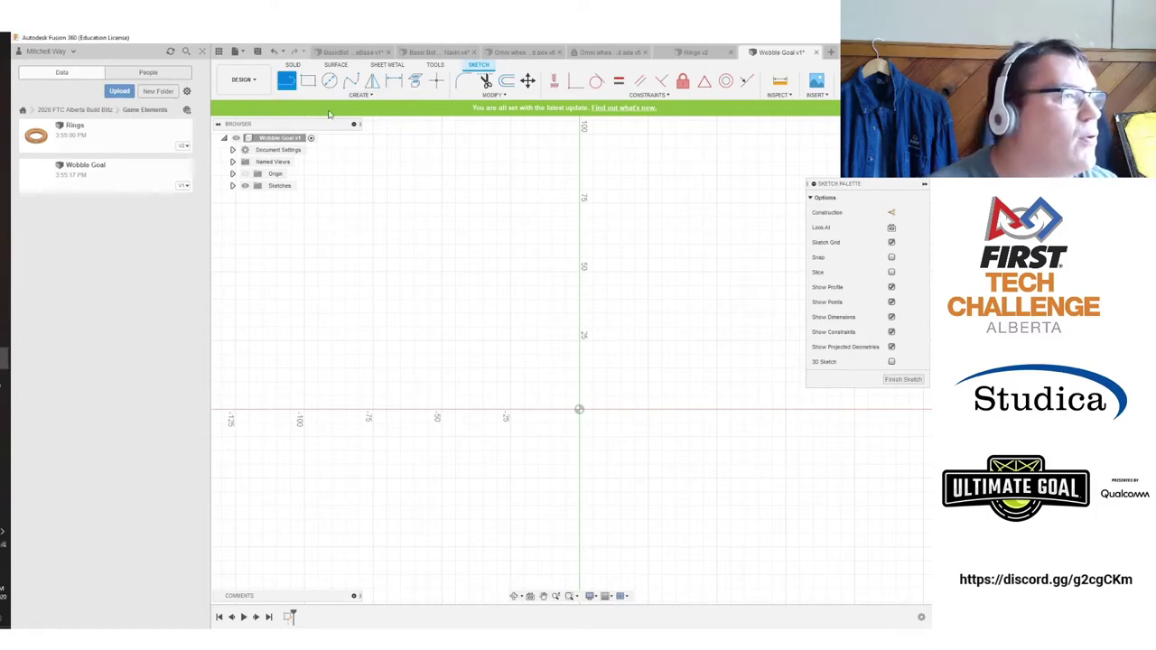
pyautogui.click(578, 408)
pyautogui.click(580, 225)
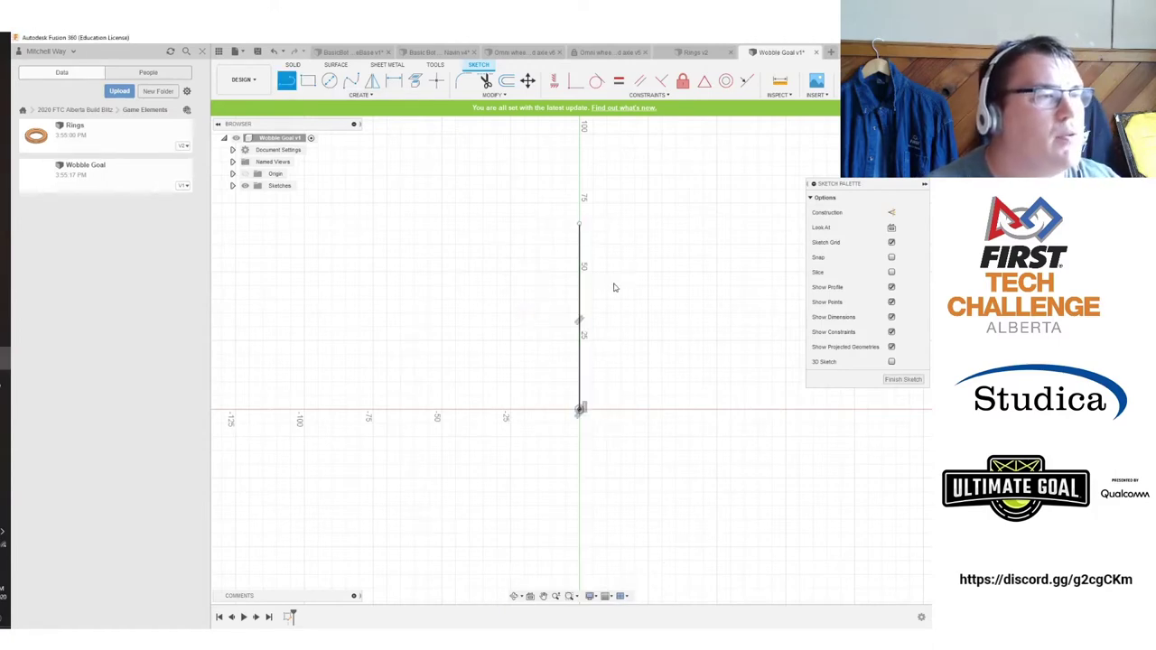
pyautogui.press('Escape')
pyautogui.click(578, 298)
pyautogui.click(891, 213)
pyautogui.click(358, 231)
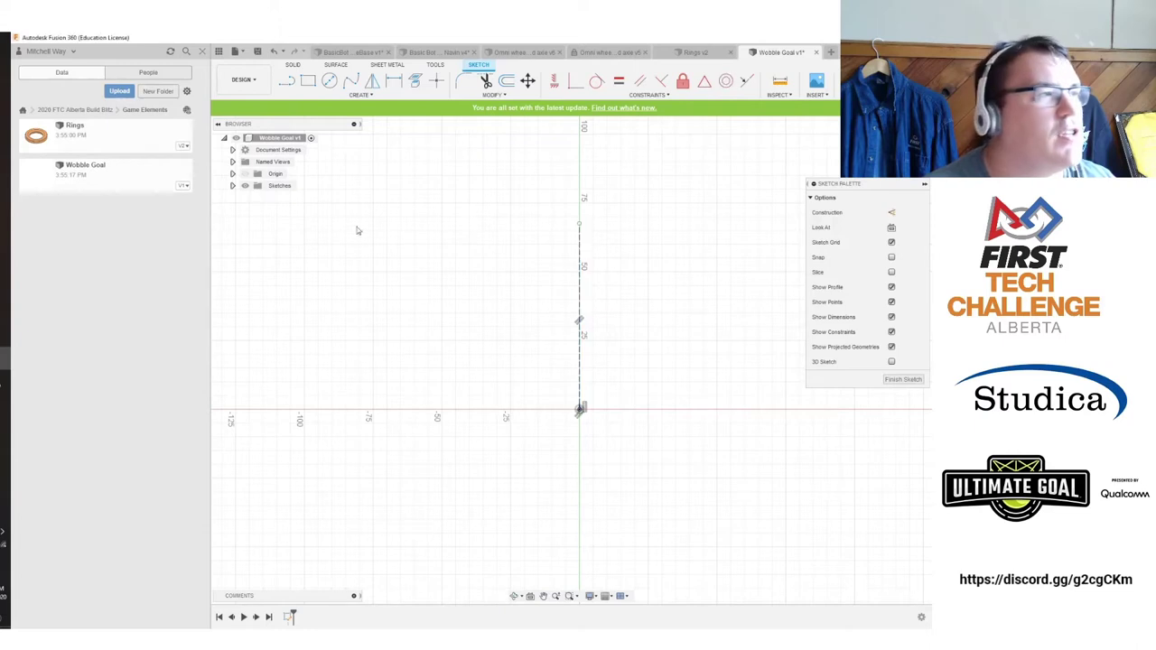
# Change the document's active units to inches.
pyautogui.click(232, 149)
pyautogui.click(298, 162)
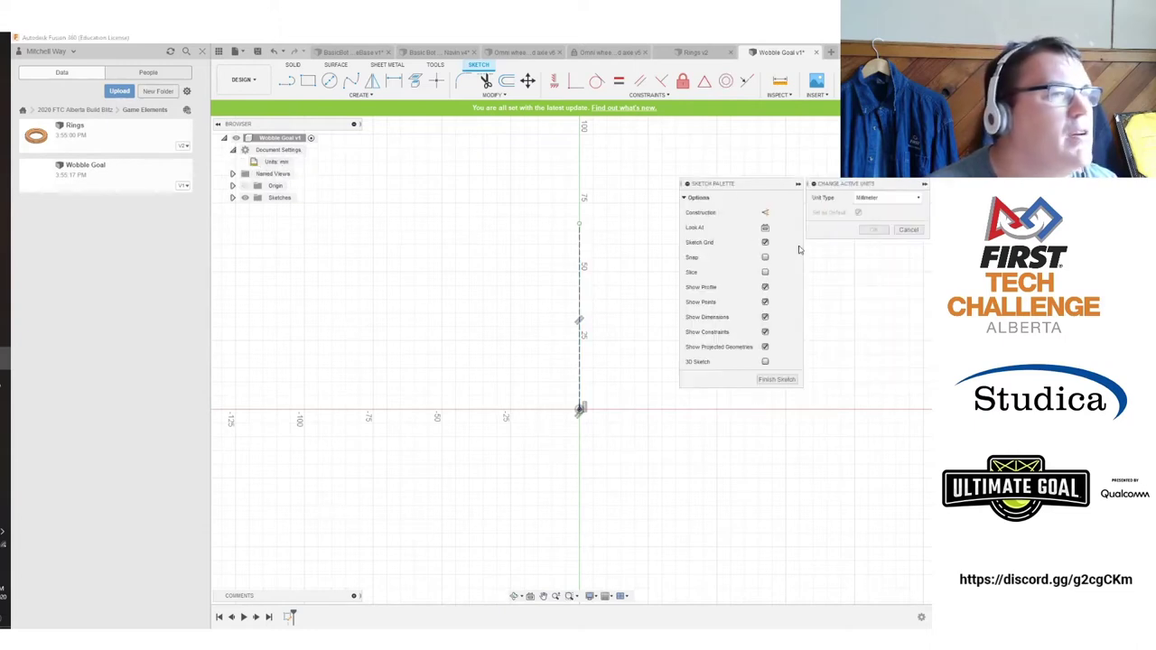
pyautogui.click(888, 198)
pyautogui.click(886, 245)
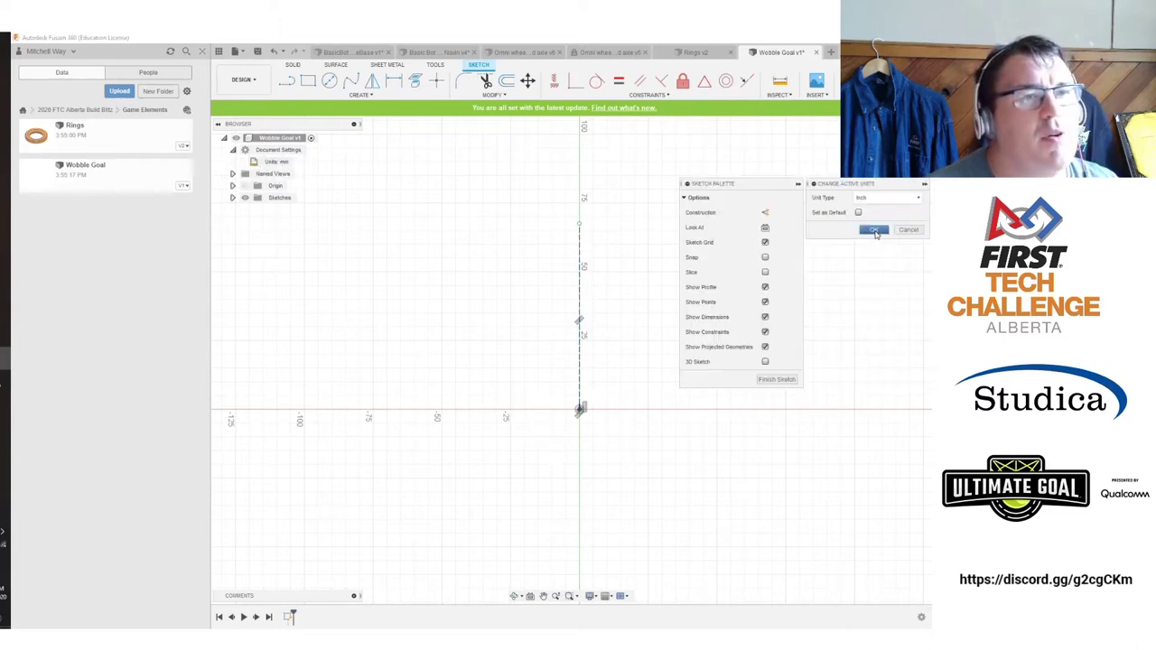
pyautogui.click(877, 228)
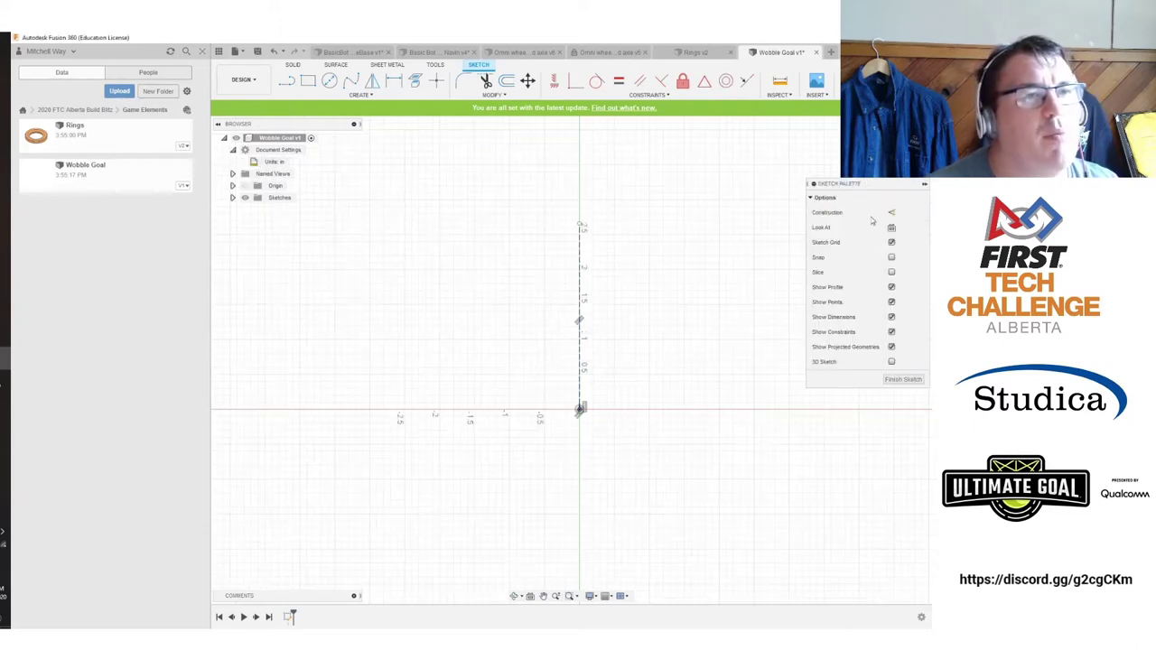
# Draw a 4 in horizontal line from the origin along the negative side of the horizontal axis.
pyautogui.click(292, 80)
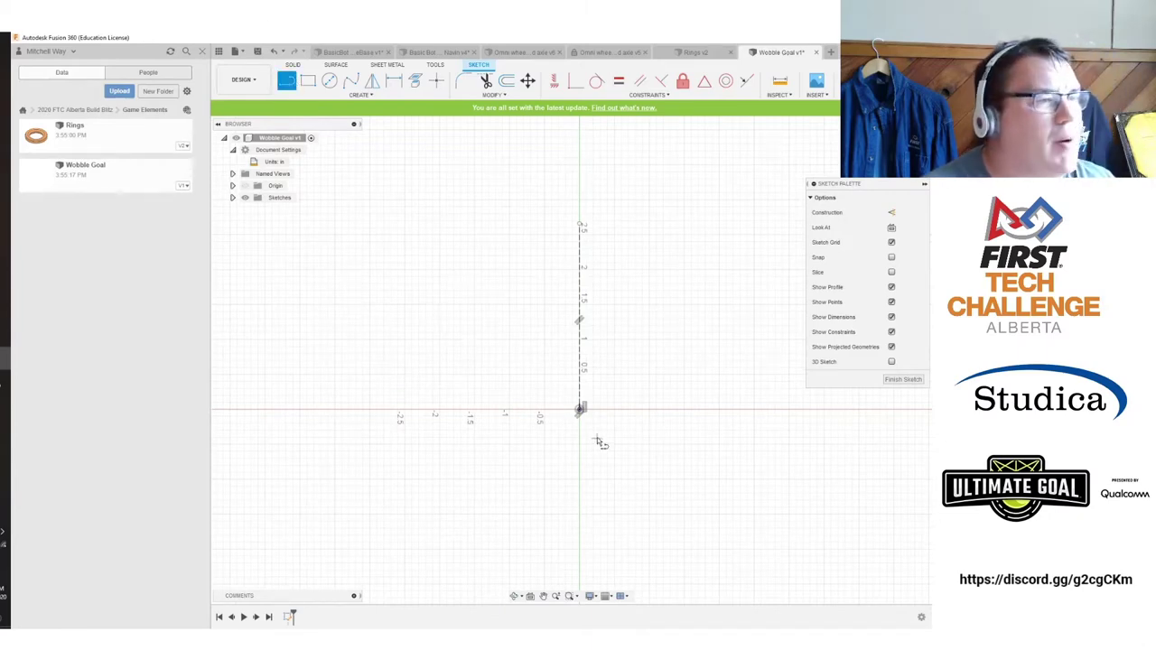
pyautogui.click(581, 411)
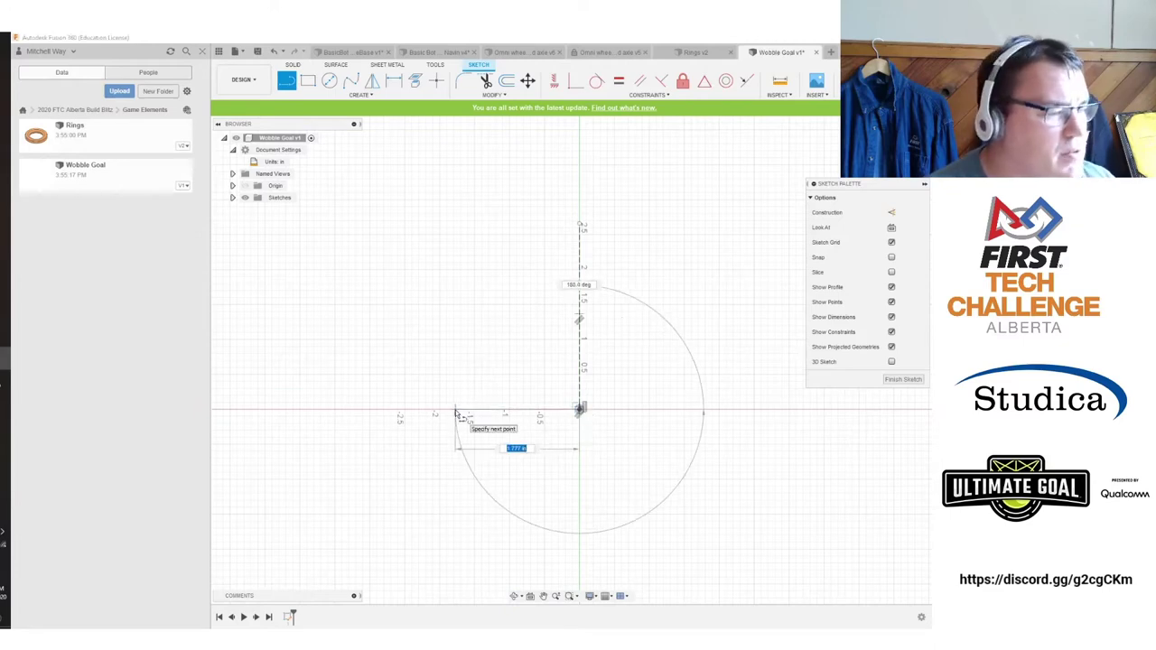
pyautogui.write('4')
pyautogui.press('Return')
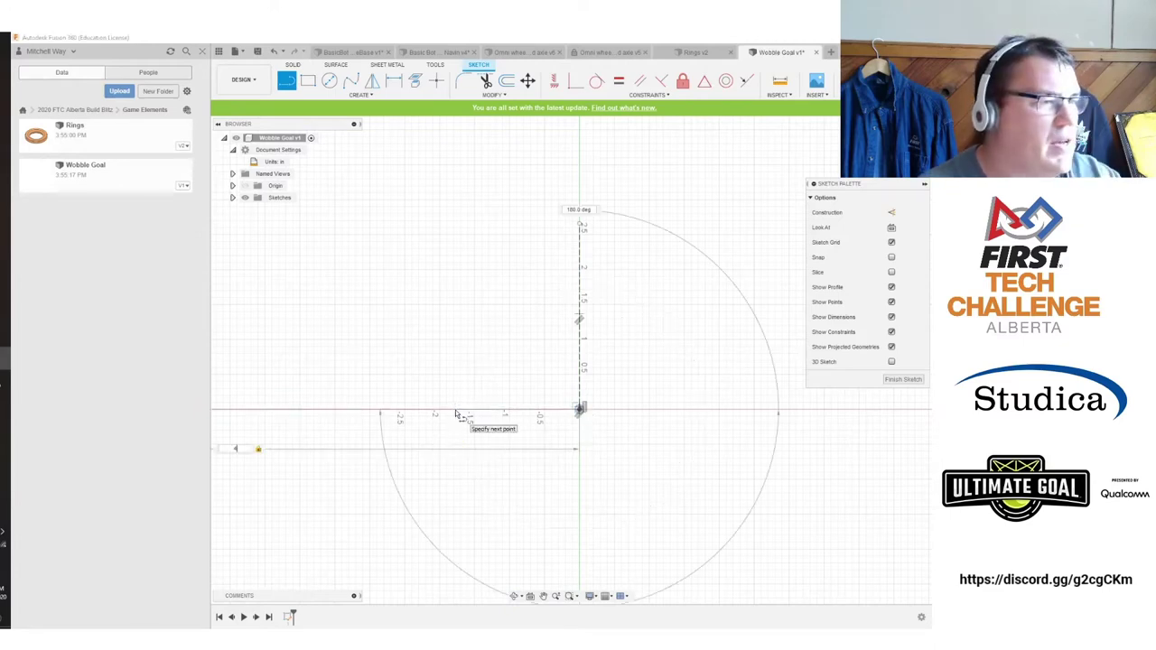
pyautogui.press('Escape')
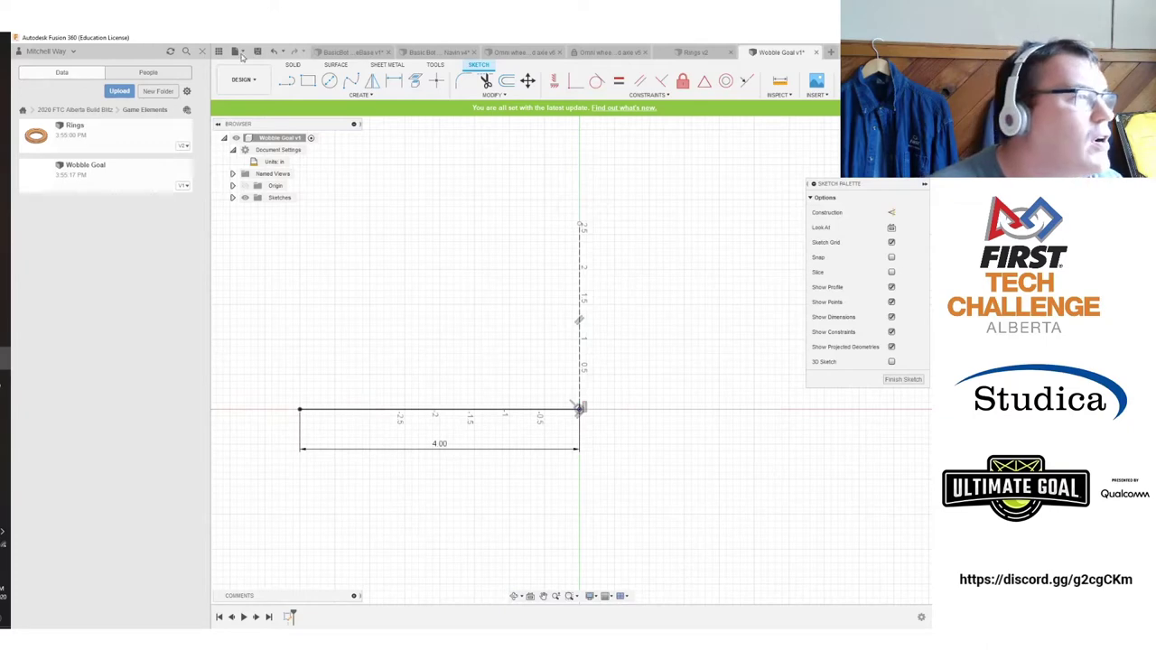
# Draw a 2.5 in vertical line upward from the outer end of the 4 in baseline.
pyautogui.click(289, 83)
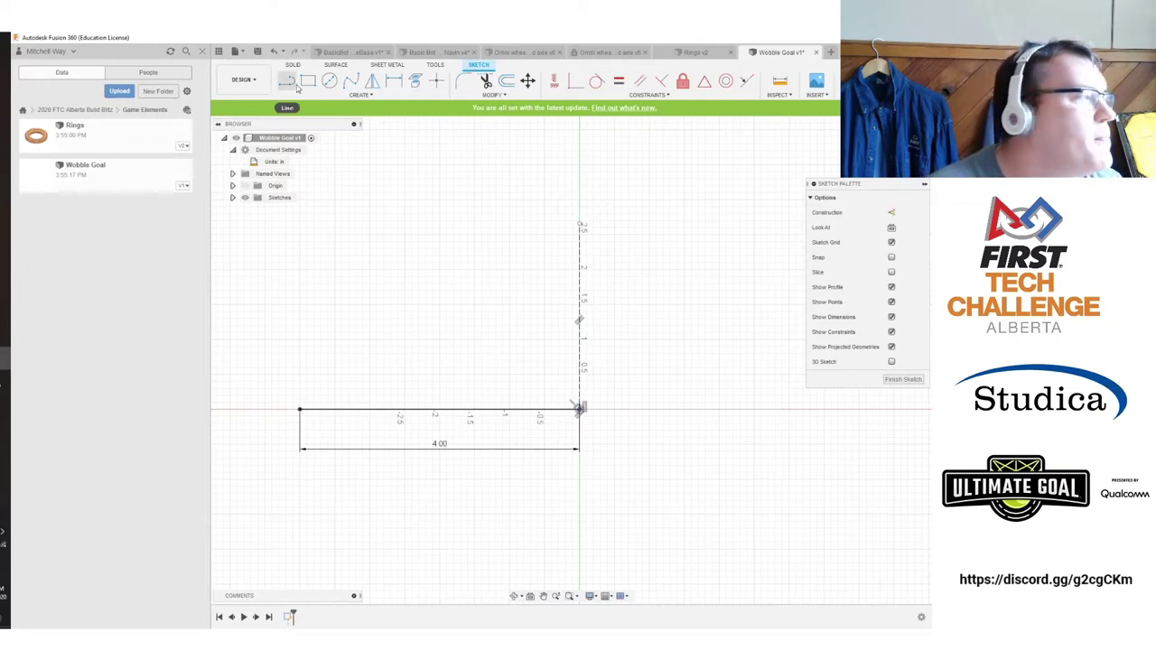
pyautogui.click(300, 409)
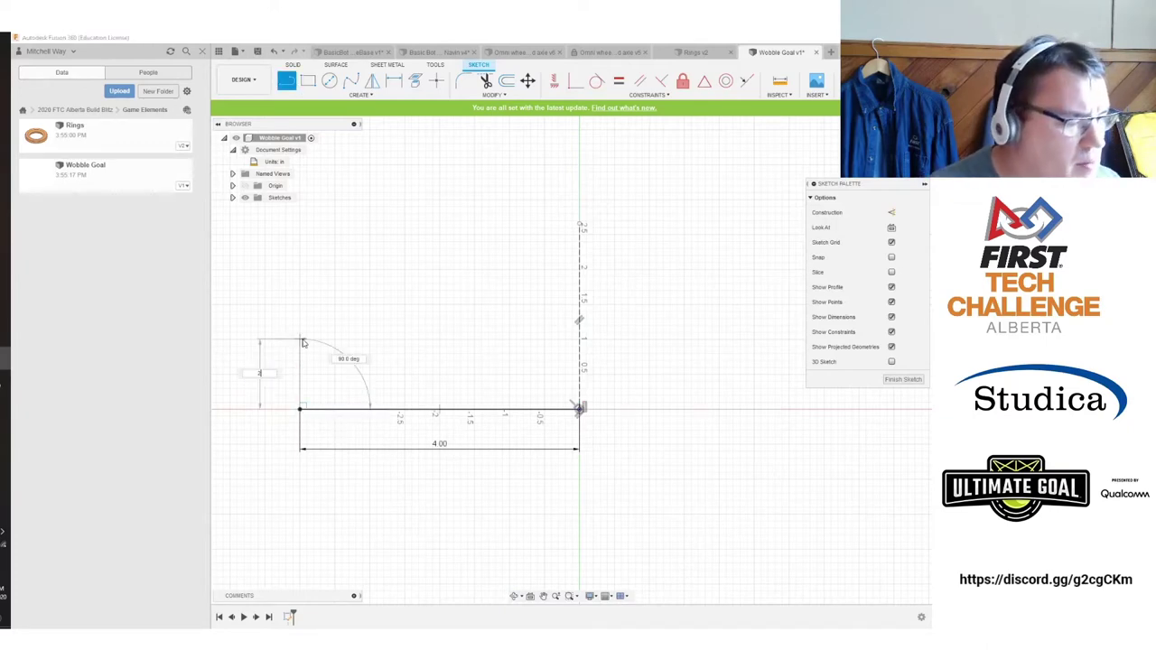
pyautogui.write('2.5')
pyautogui.press('Return')
pyautogui.press('Escape')
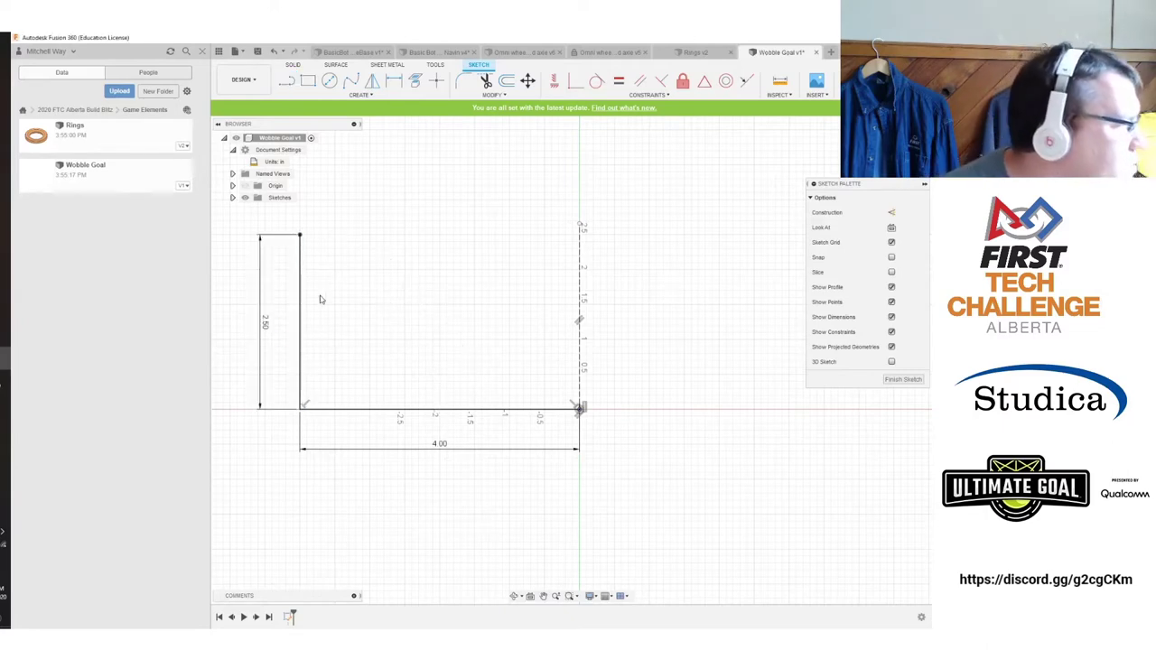
pyautogui.moveTo(319, 298)
pyautogui.mouseDown(button='middle')
pyautogui.moveTo(351, 331)
pyautogui.moveTo(366, 371)
pyautogui.moveTo(370, 350)
pyautogui.mouseUp(button='middle')
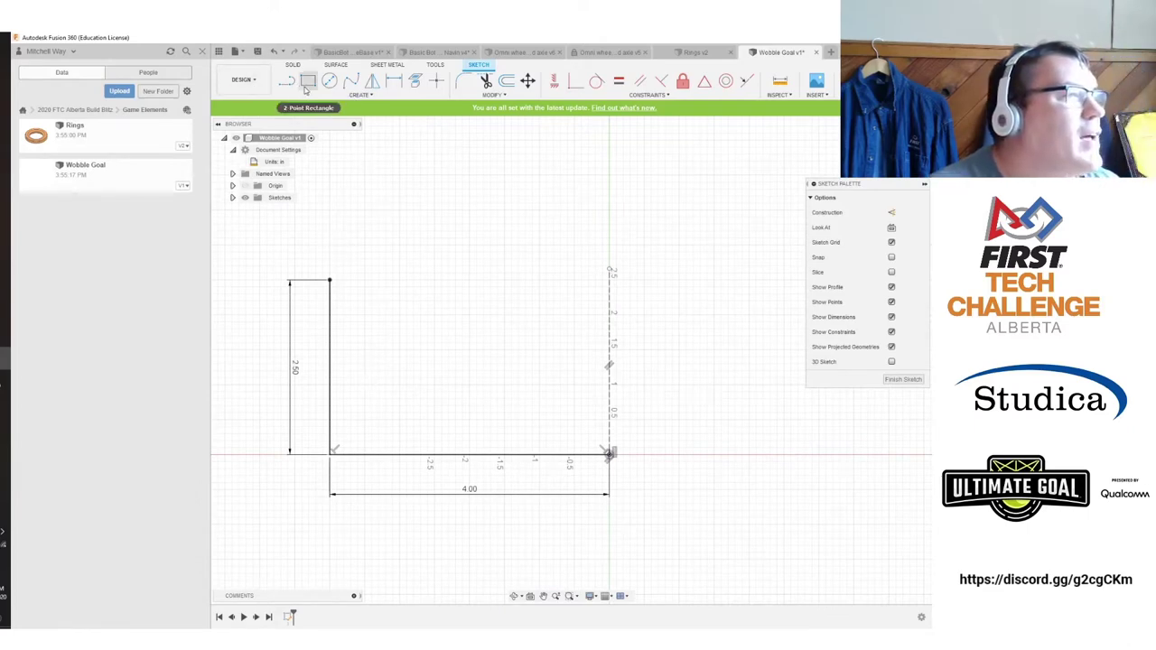
pyautogui.click(351, 81)
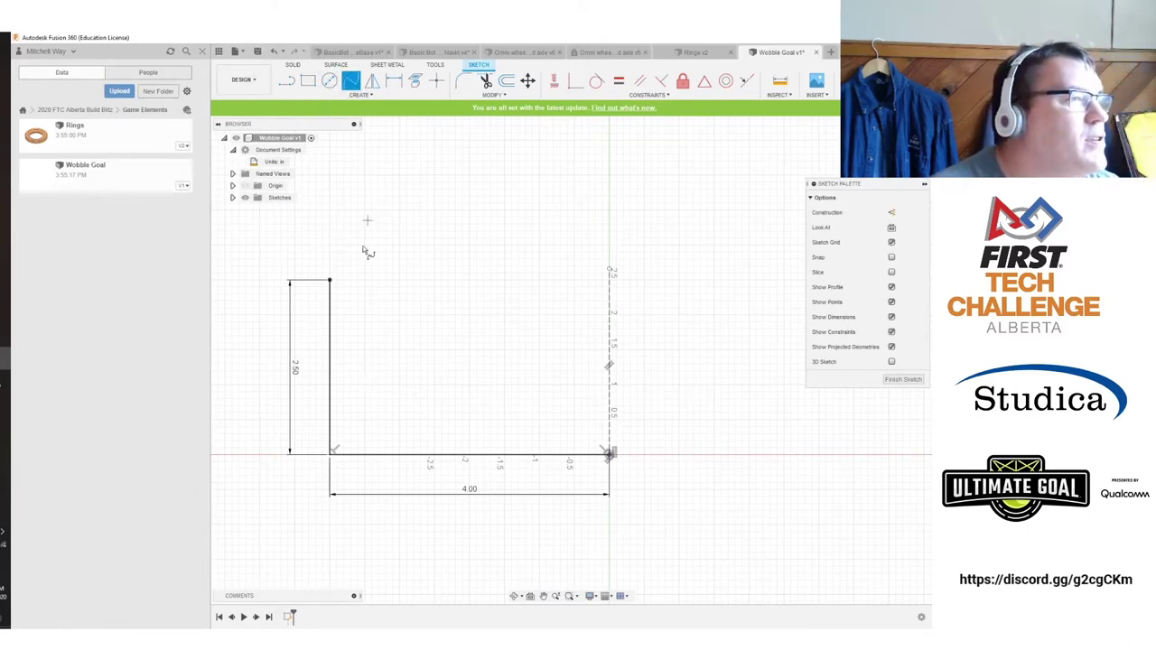
pyautogui.click(331, 282)
pyautogui.click(611, 454)
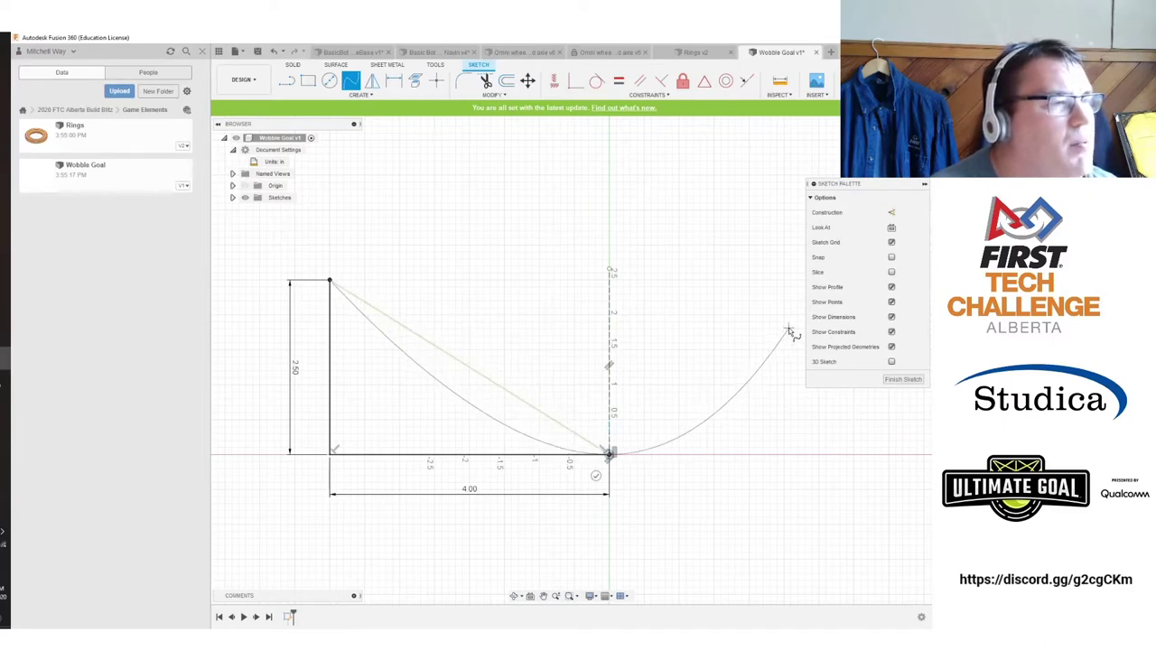
pyautogui.press('Escape')
pyautogui.click(357, 94)
pyautogui.moveTo(347, 140)
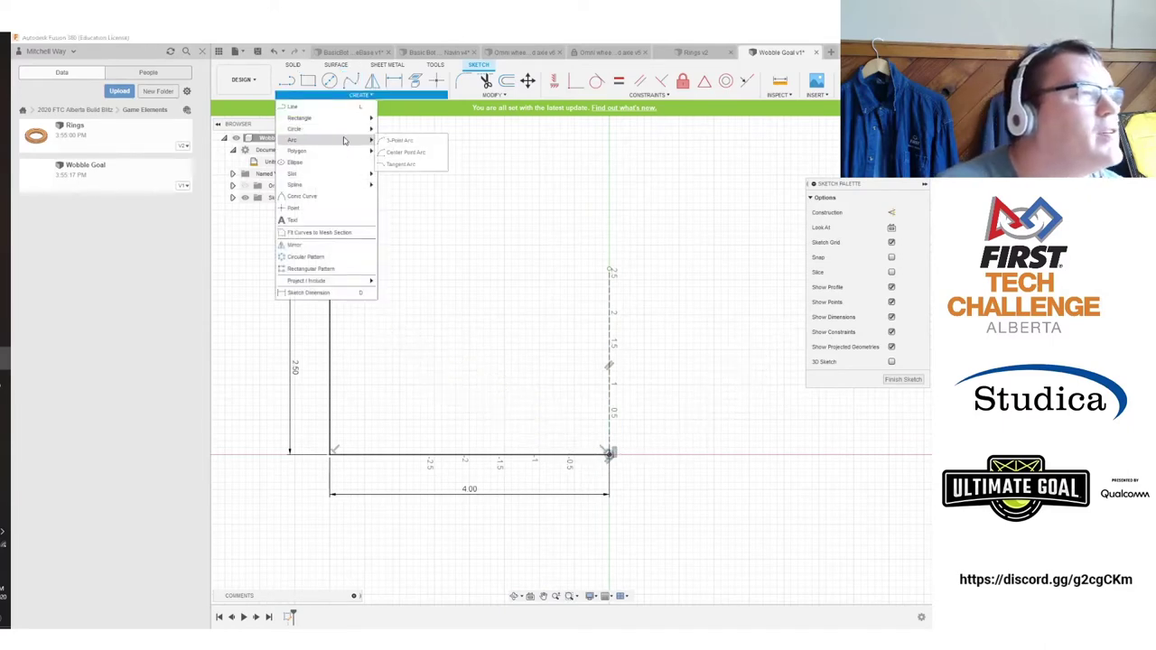
pyautogui.click(409, 141)
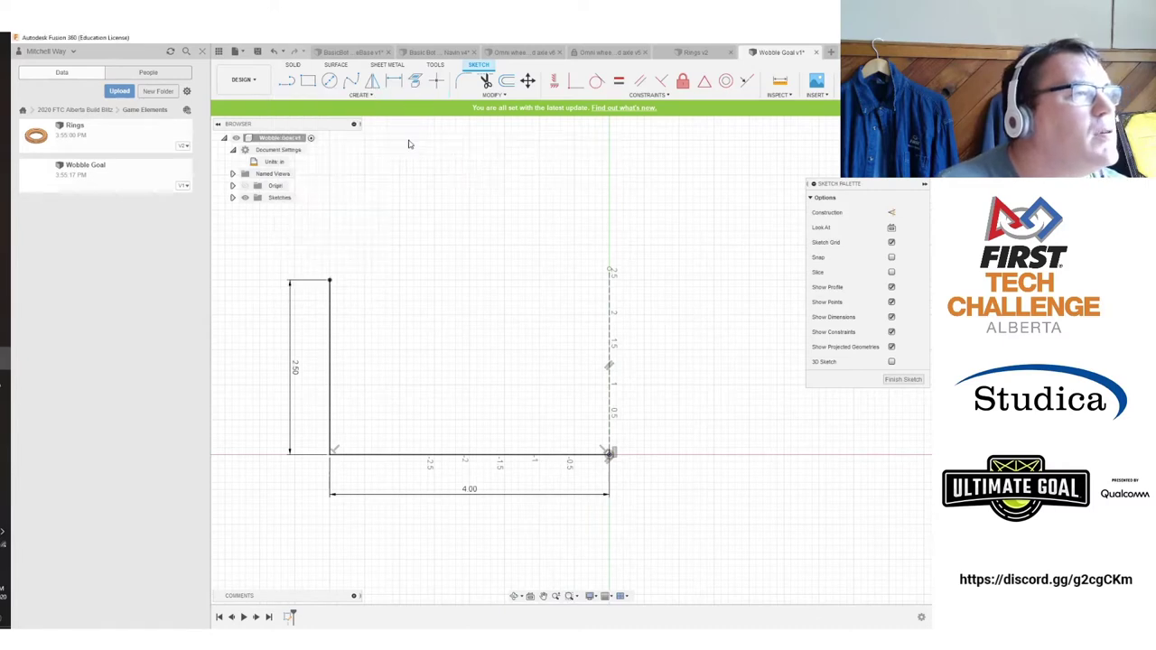
pyautogui.click(330, 281)
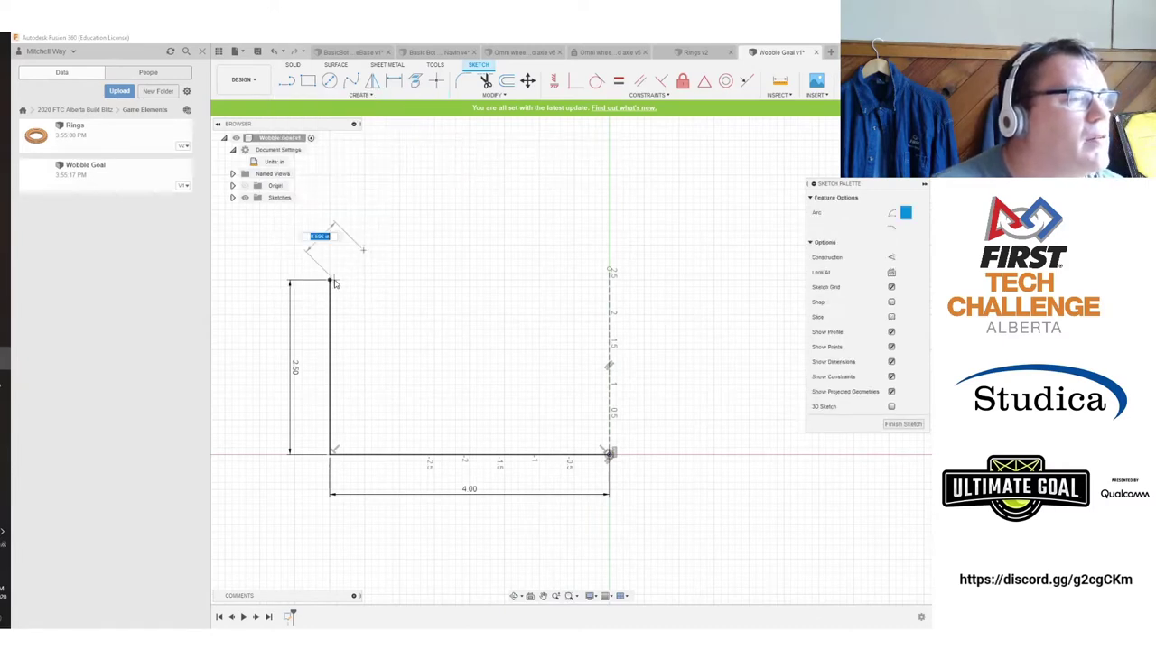
pyautogui.press('Escape')
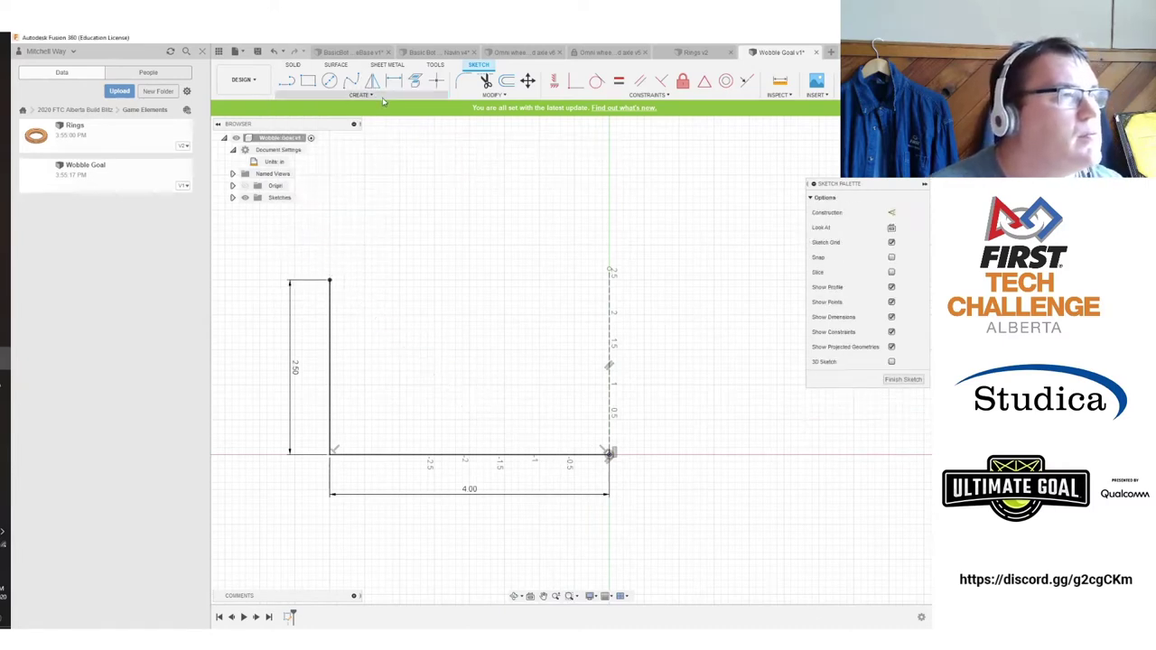
# Draw a concave 3-point arc from the origin to the upper end of the 2.5 in line, tangent to the baseline.
pyautogui.click(359, 95)
pyautogui.moveTo(347, 140)
pyautogui.click(408, 142)
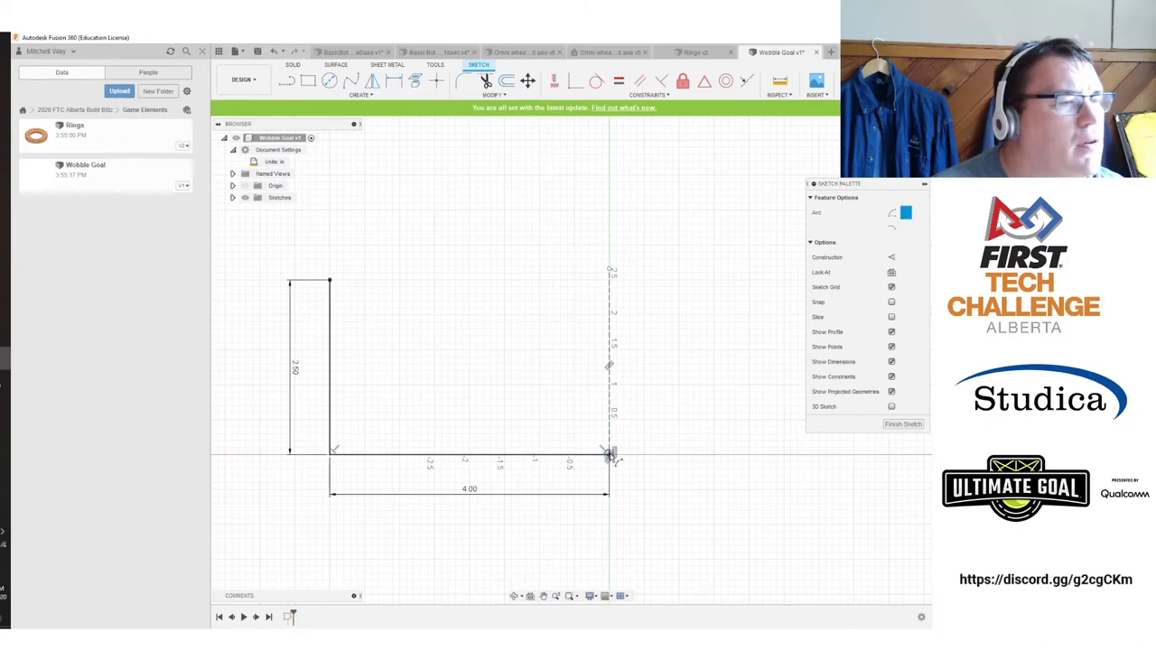
pyautogui.click(608, 455)
pyautogui.click(330, 281)
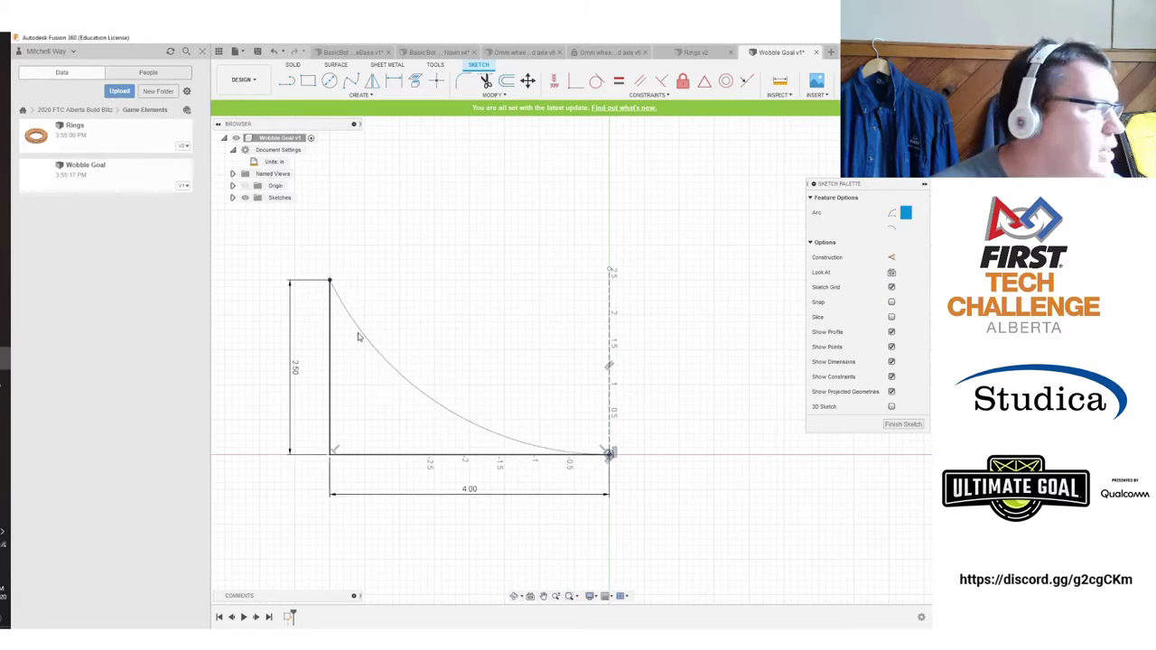
pyautogui.click(358, 337)
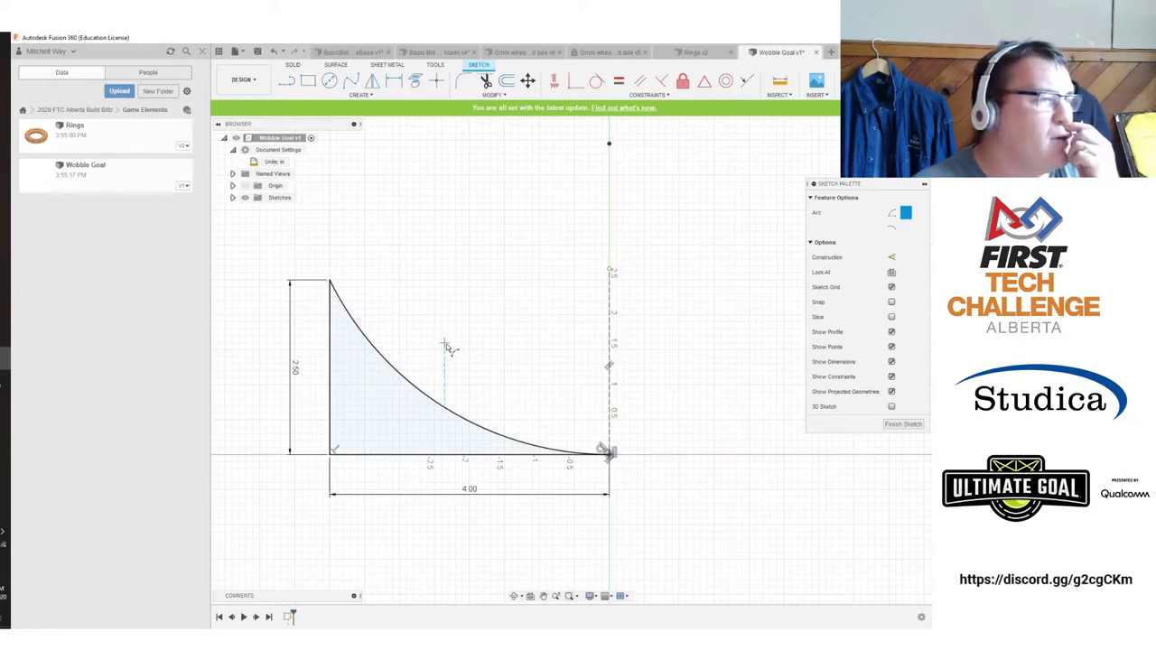
pyautogui.press('Escape')
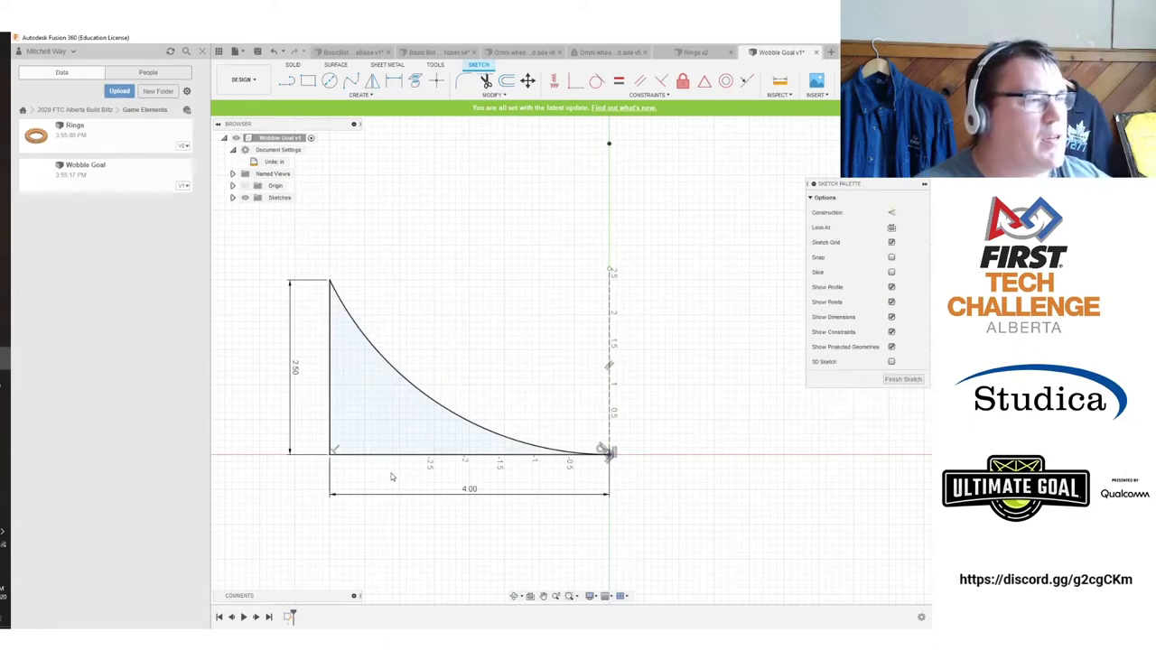
# Convert the 4 in baseline and the 2.5 in vertical line to construction lines.
pyautogui.moveTo(390, 474); pyautogui.dragTo(317, 412)
pyautogui.click(891, 213)
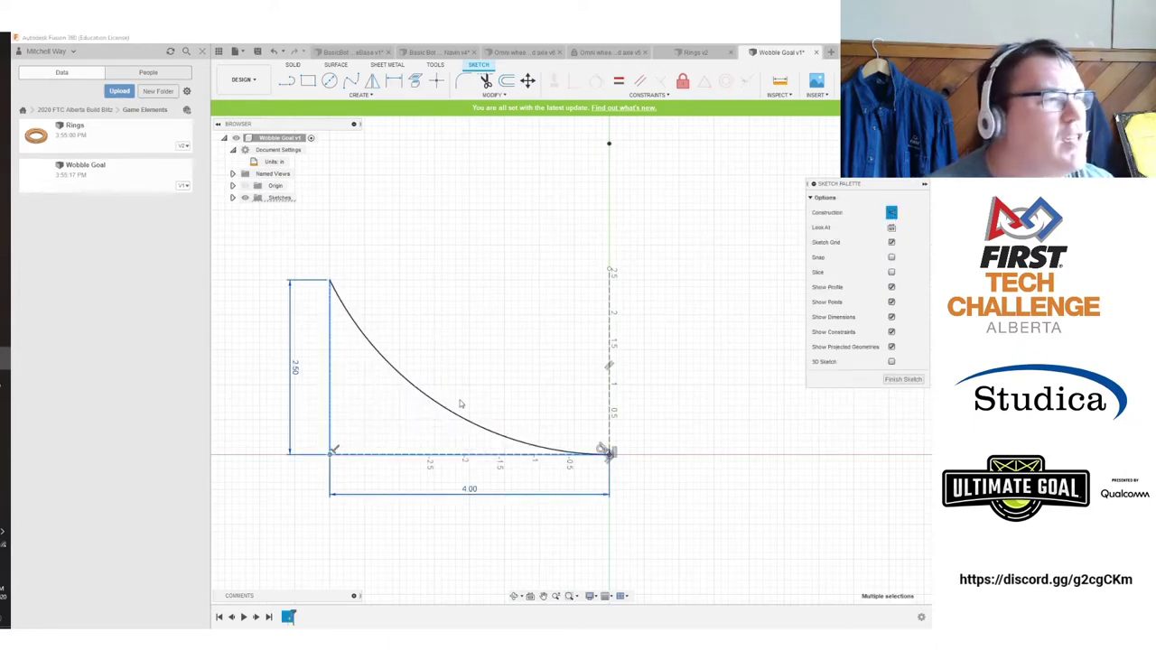
pyautogui.click(388, 421)
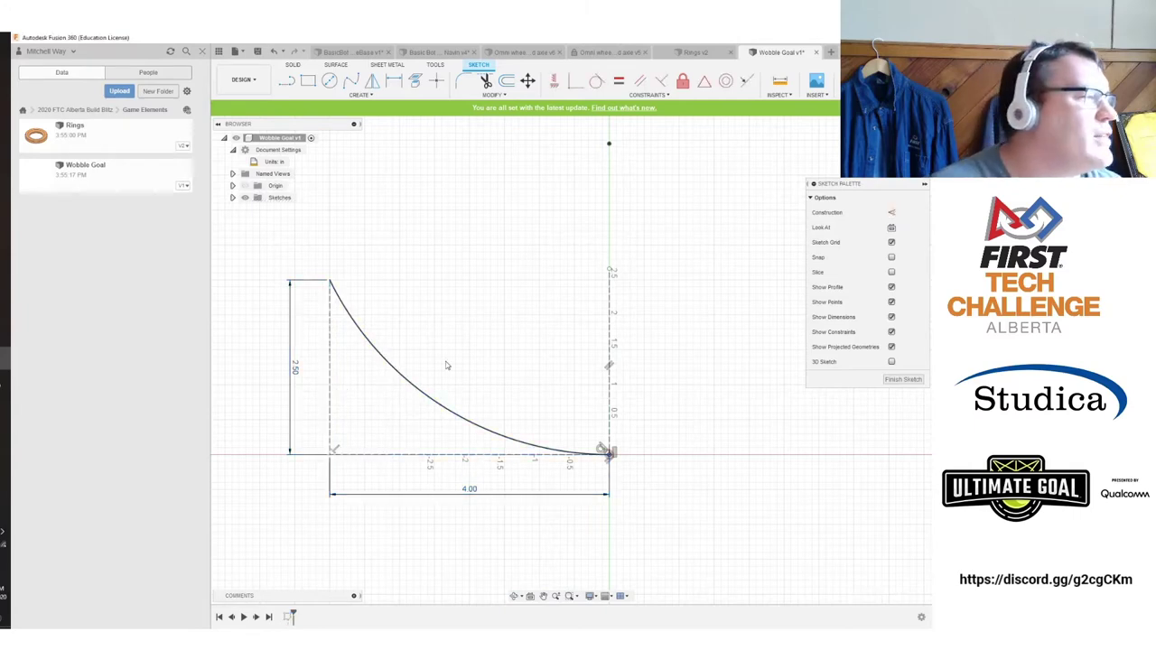
# Draw the rim's 0.5 in vertical line upward from the arc's upper end and a 0.1 in horizontal line inward from its top.
pyautogui.press('l')
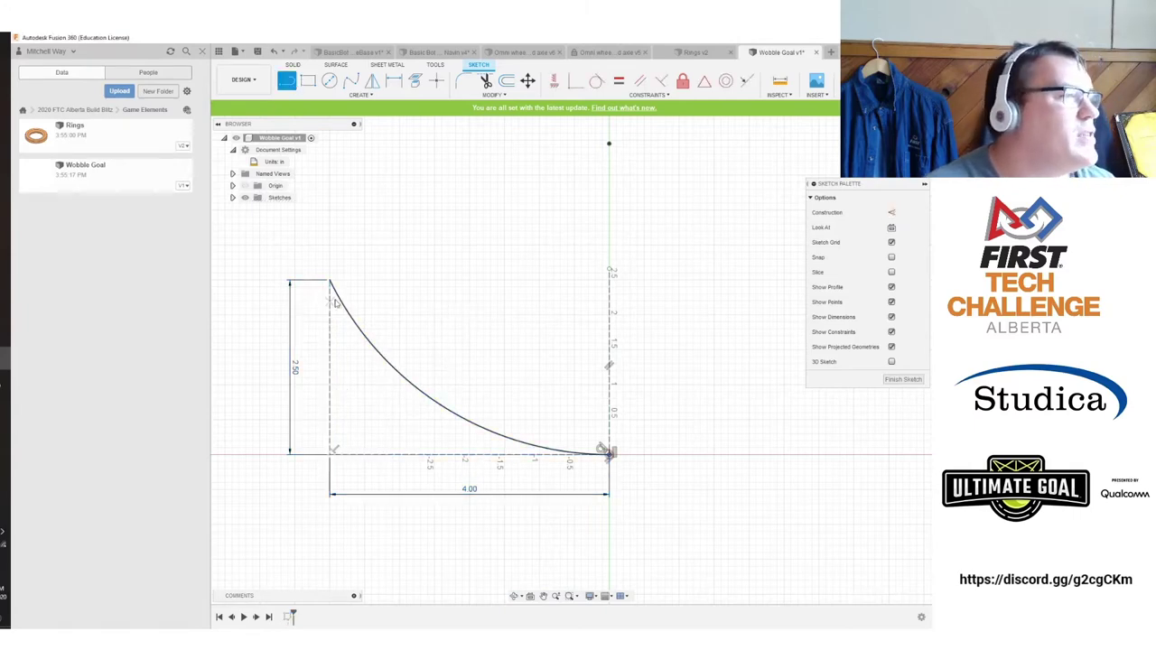
pyautogui.click(331, 281)
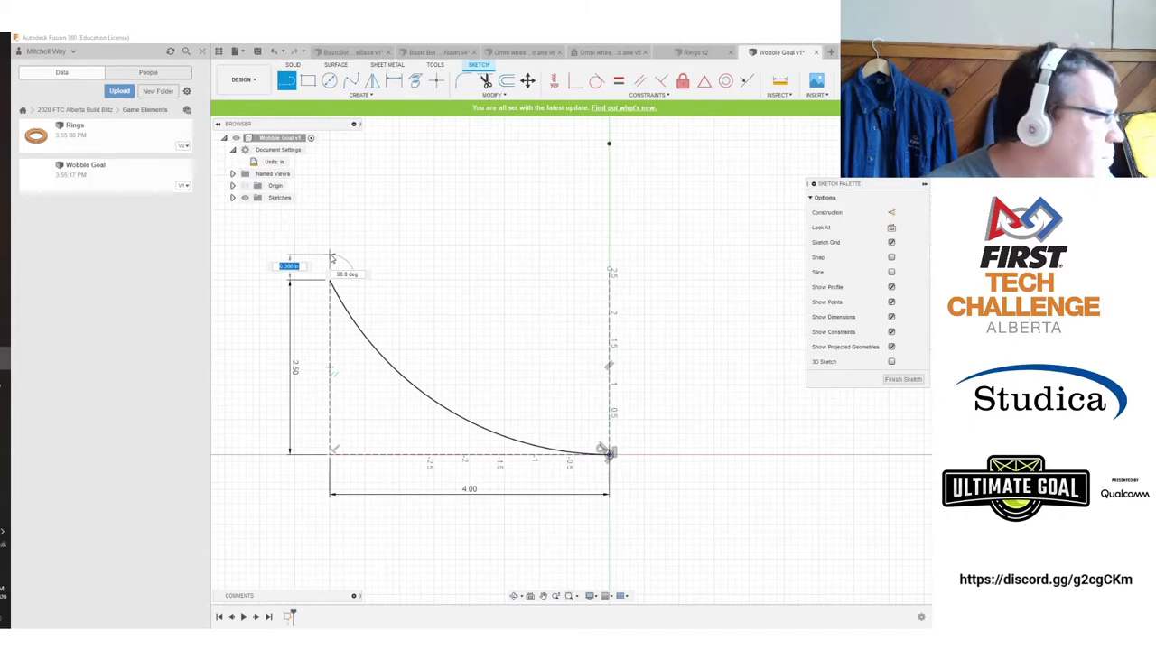
pyautogui.write('0.5')
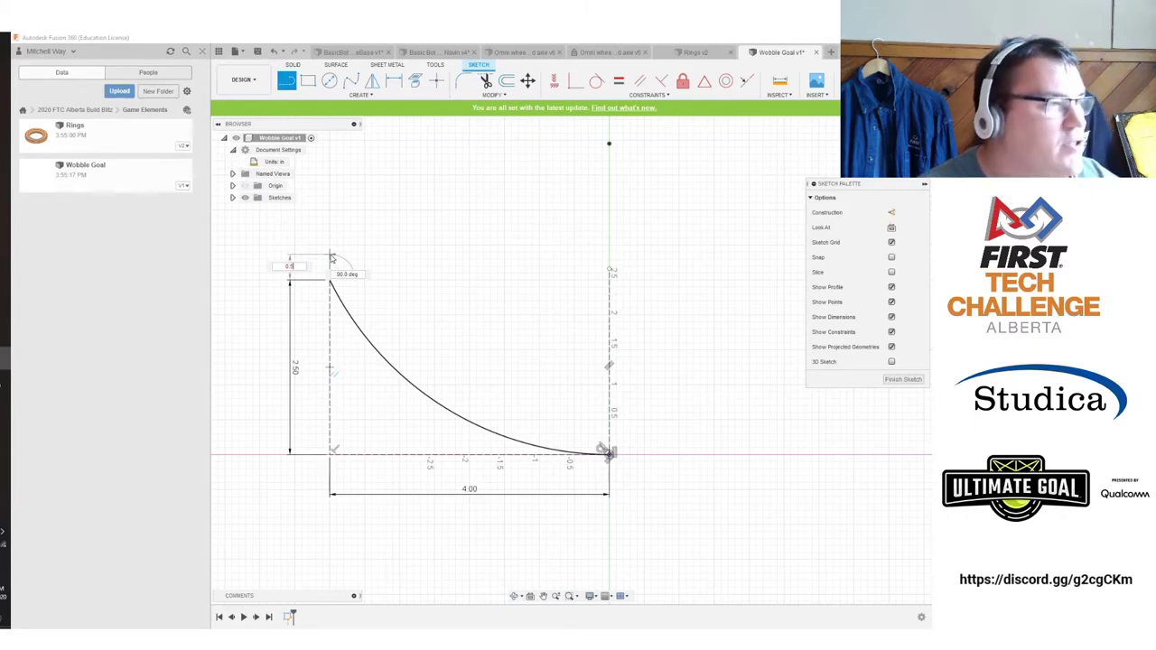
pyautogui.press('Return')
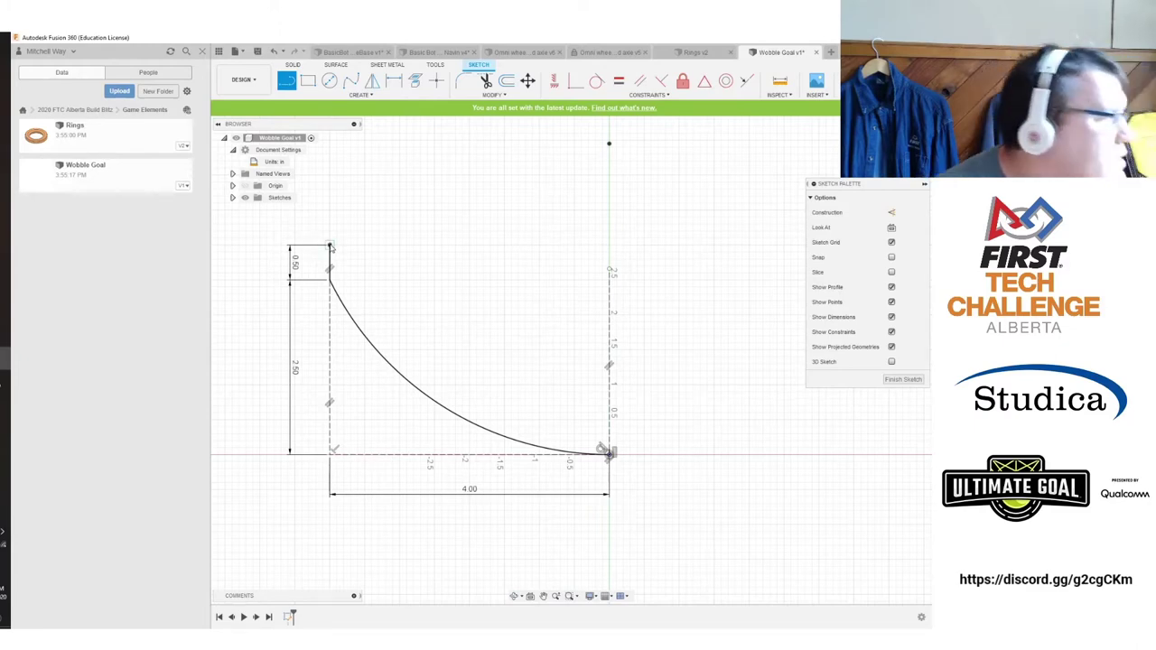
pyautogui.click(330, 244)
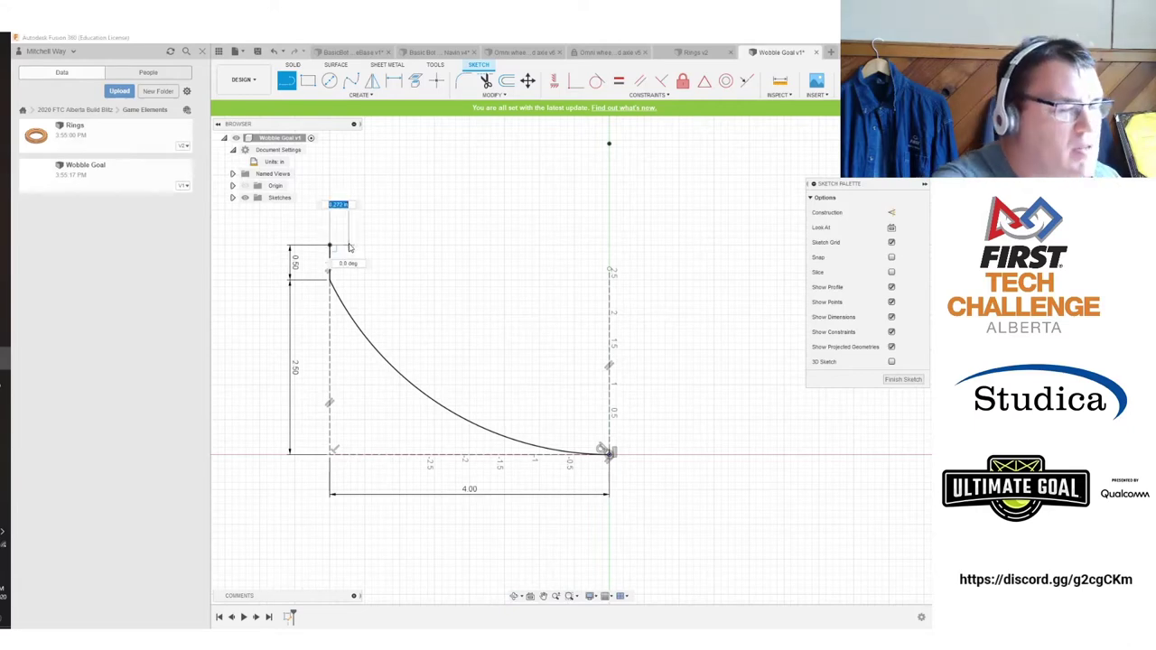
pyautogui.write('0')
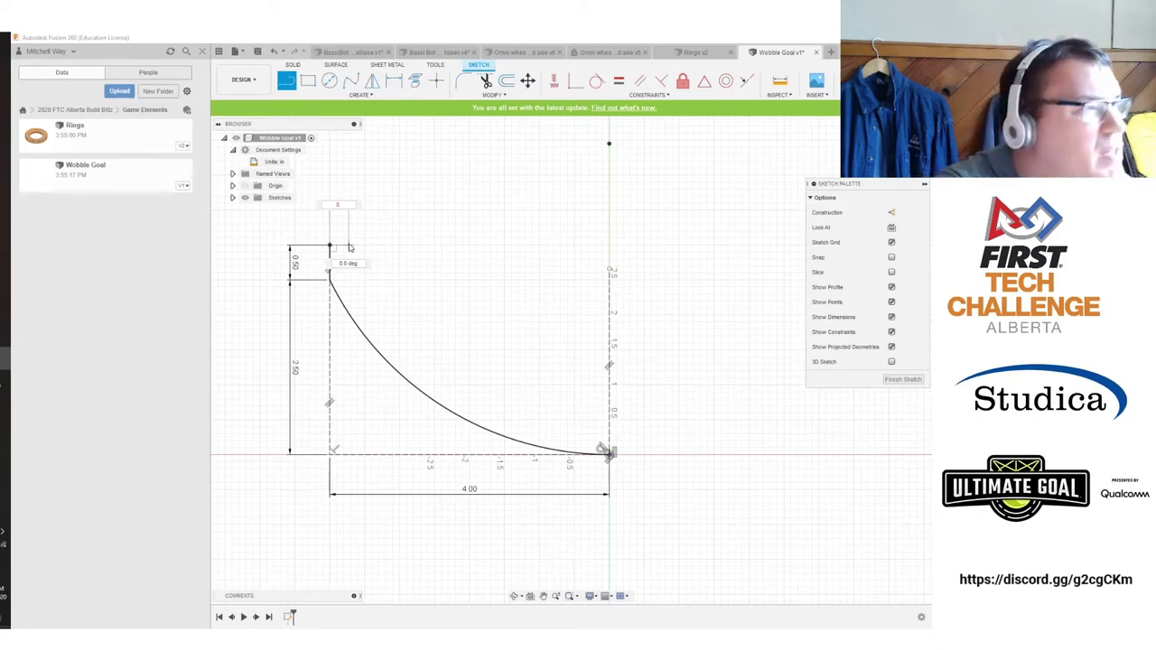
pyautogui.write('.1')
pyautogui.press('Return')
pyautogui.press('Escape')
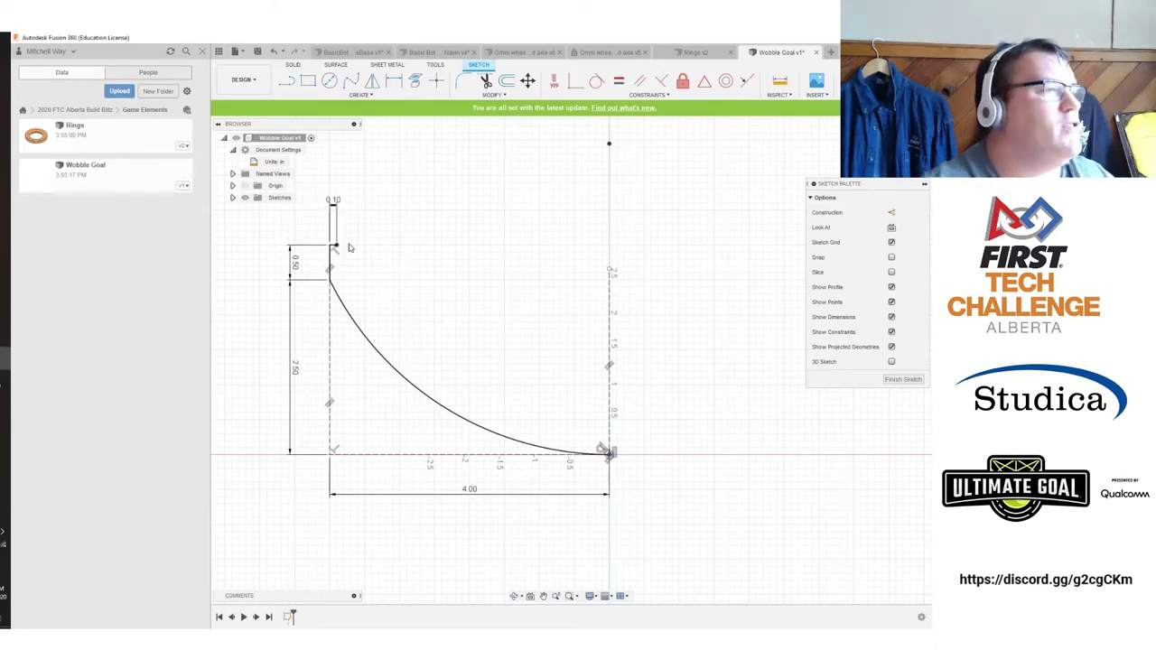
# Draw a 0.5 in line down from the rim's inner top corner and a horizontal line from its lower end to the vertical axis.
pyautogui.click(286, 81)
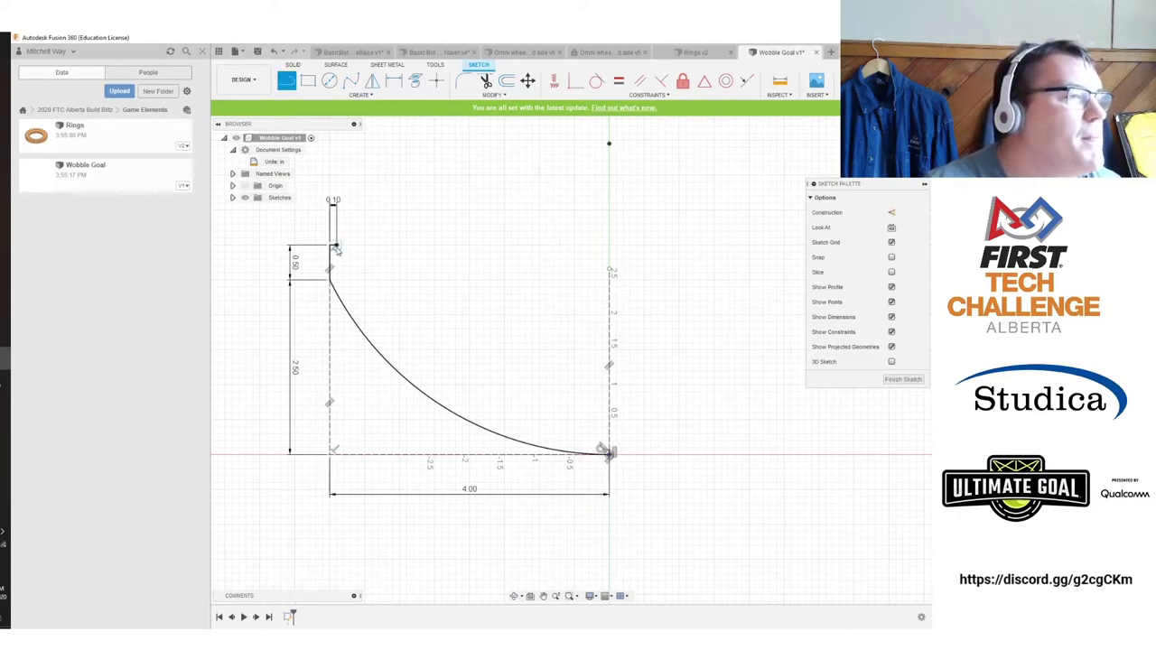
pyautogui.click(335, 247)
pyautogui.write('.5')
pyautogui.press('Return')
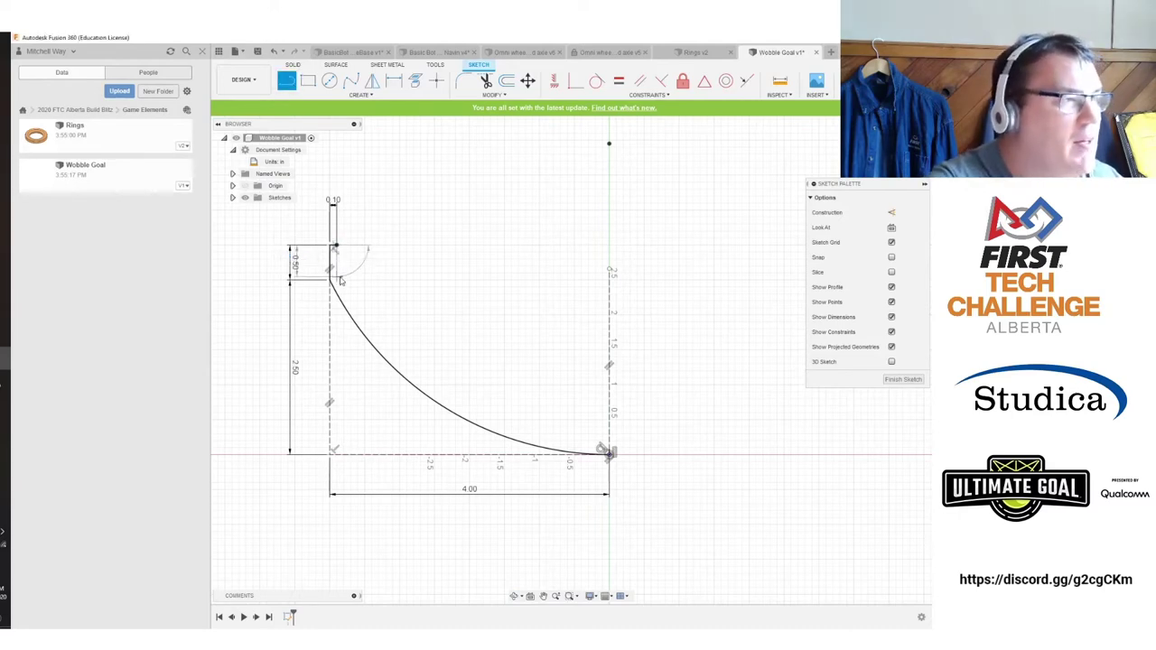
pyautogui.press('Escape')
pyautogui.click(286, 80)
pyautogui.click(335, 278)
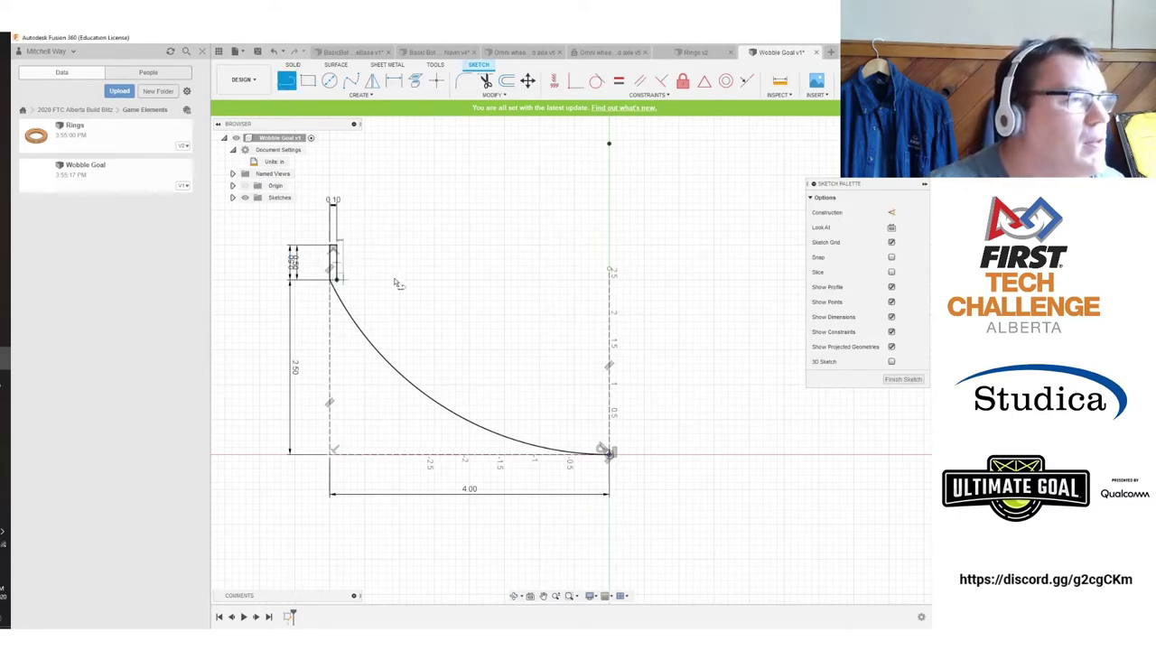
pyautogui.click(607, 279)
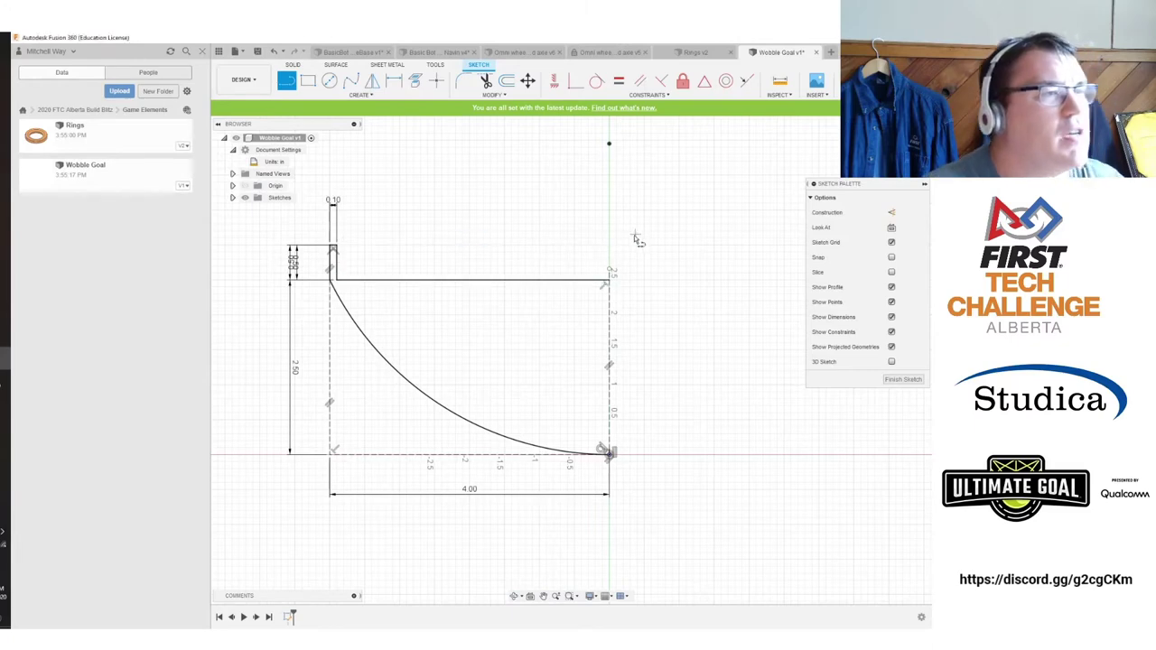
pyautogui.press('Escape')
# Draw a 0.5 in line from the vertical axis back along the horizontal top line to mark the post's radius.
pyautogui.moveTo(635, 216); pyautogui.dragTo(585, 335, button='middle')
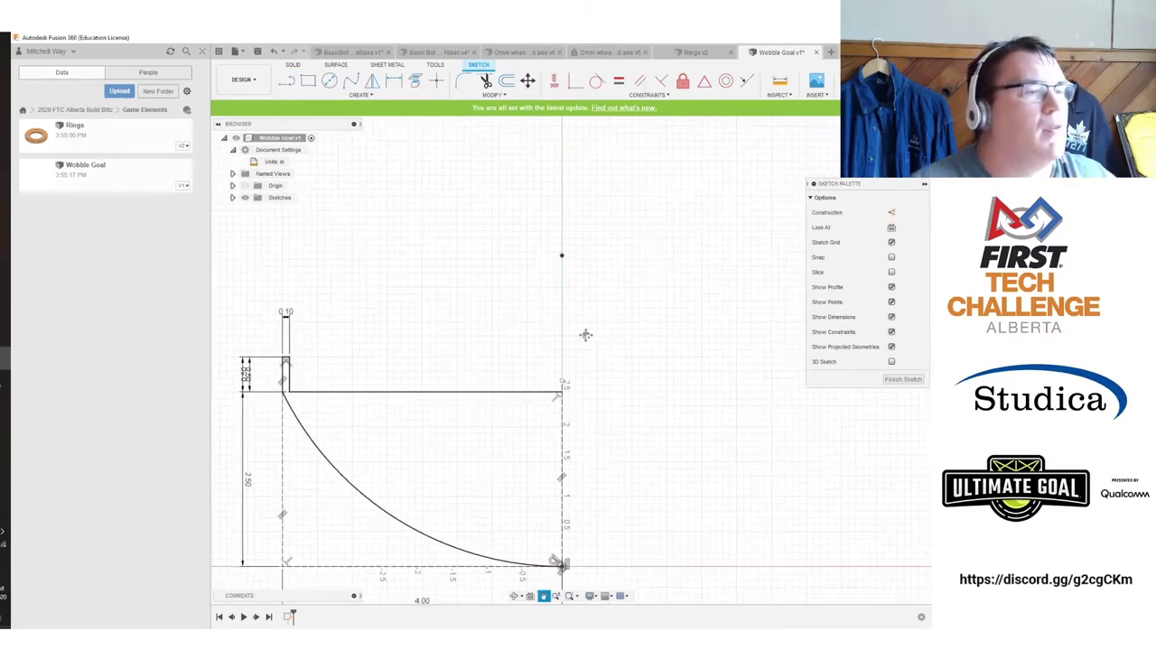
pyautogui.click(286, 80)
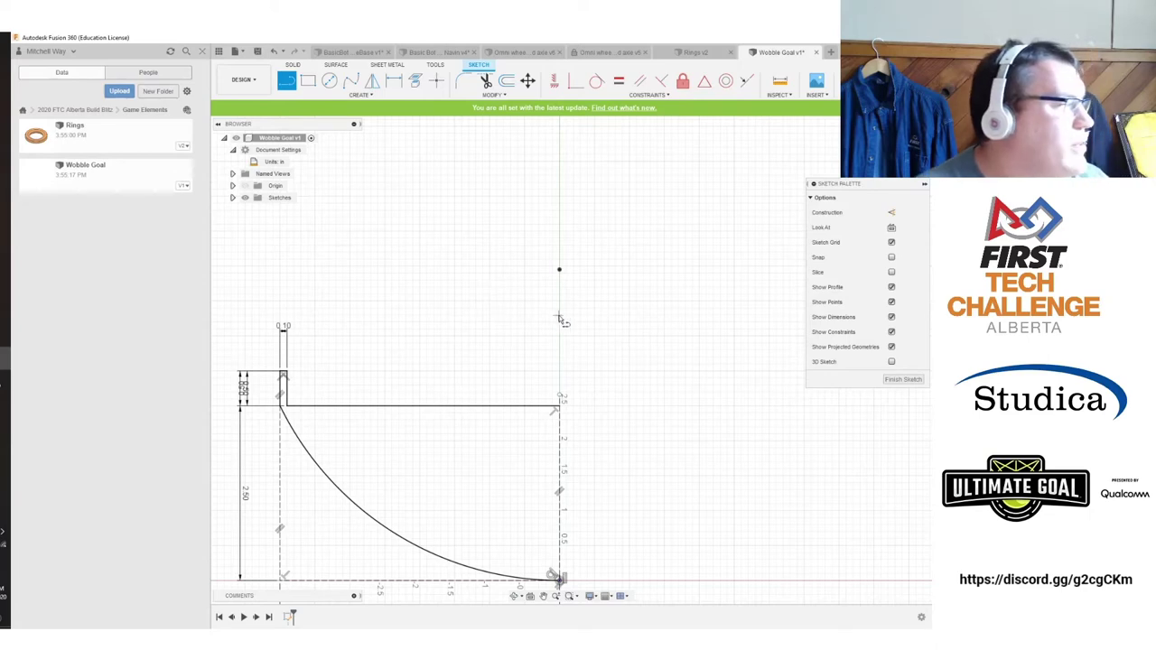
pyautogui.click(560, 406)
pyautogui.write('.5')
pyautogui.press('Return')
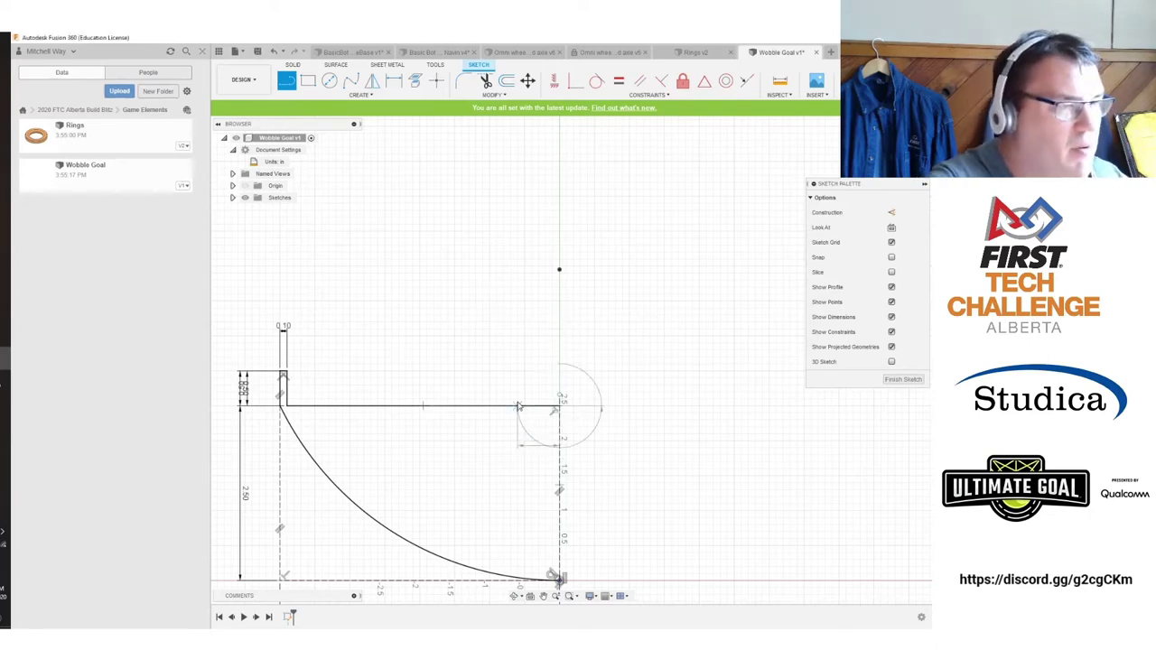
# Draw a 10 in vertical line upward for the post's side, above the outer end of the 0.5 in line.
pyautogui.click(285, 80)
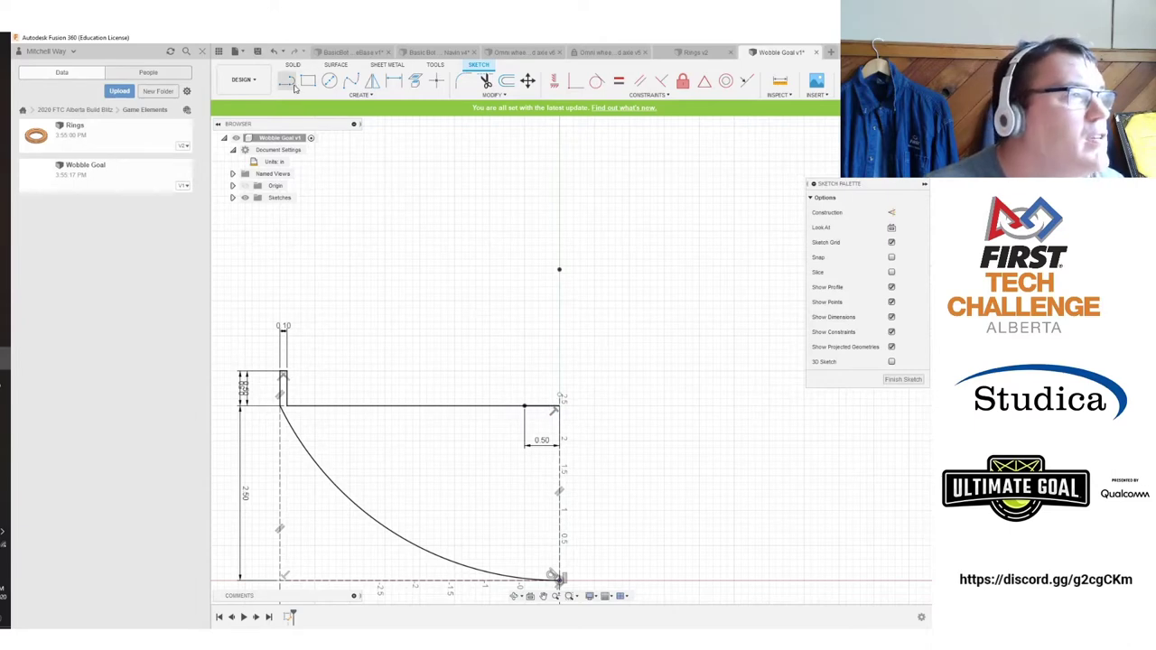
pyautogui.click(523, 406)
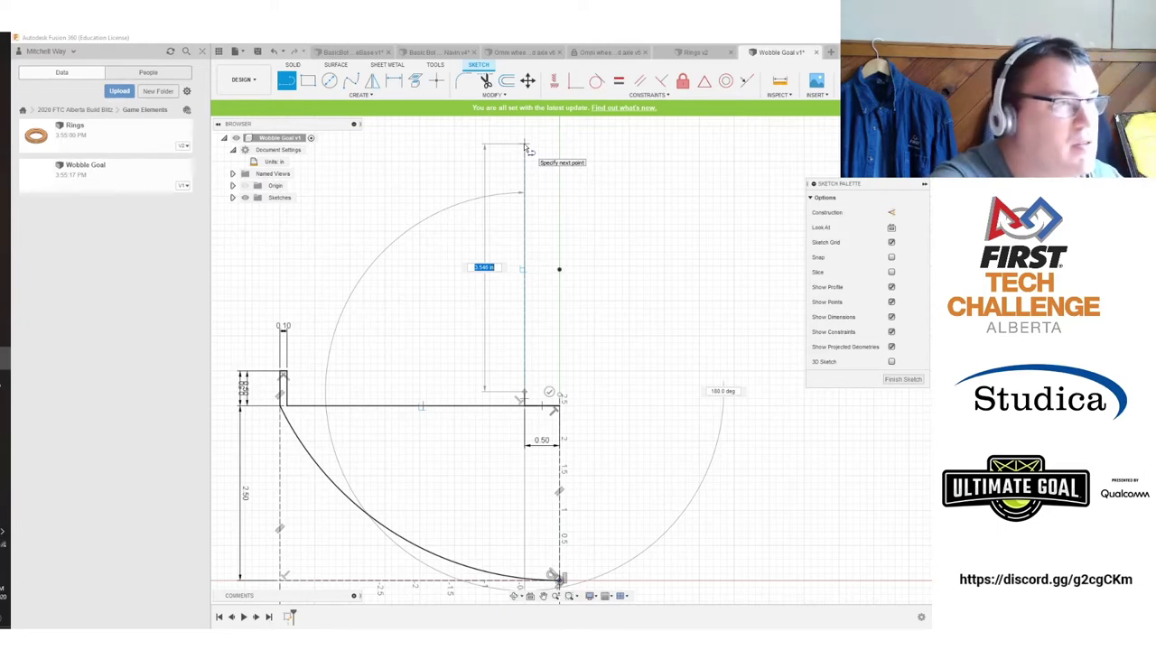
pyautogui.write('10')
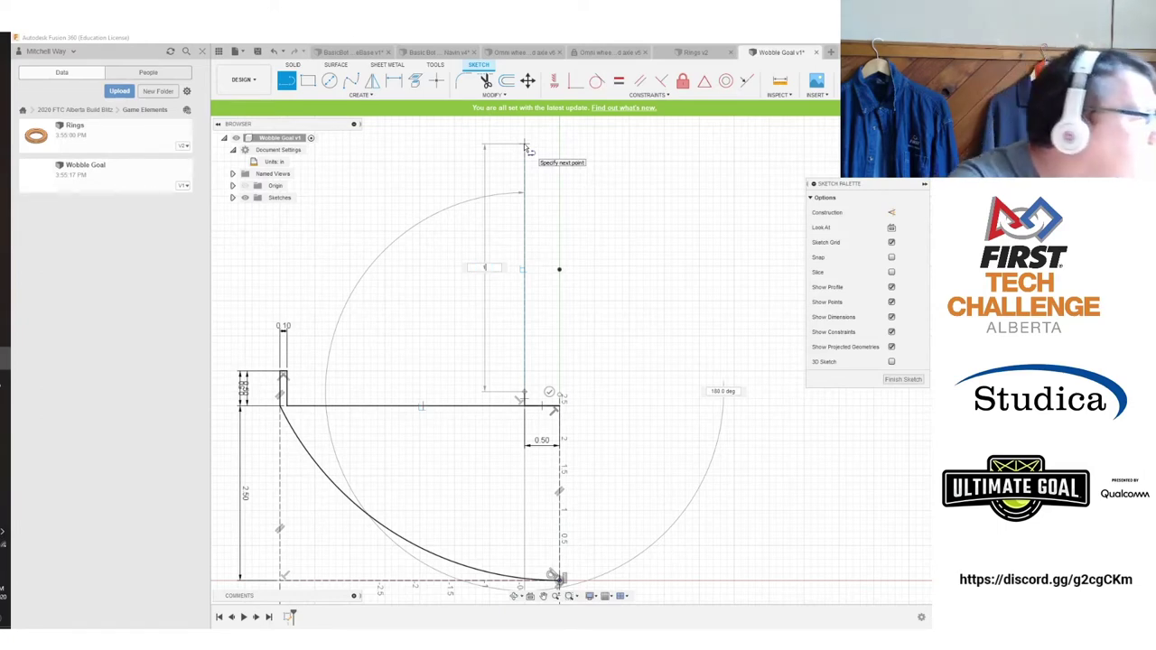
pyautogui.press('Return')
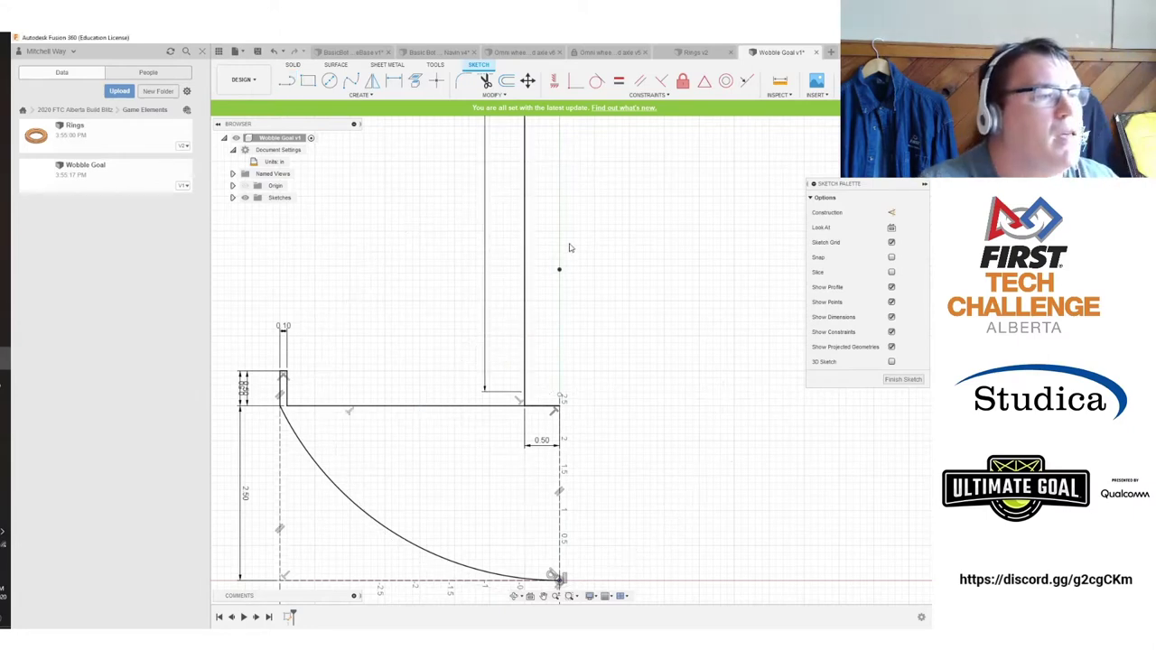
# Trim the 0.5 in horizontal segment between the base of the post's side and the vertical axis.
pyautogui.press('t')
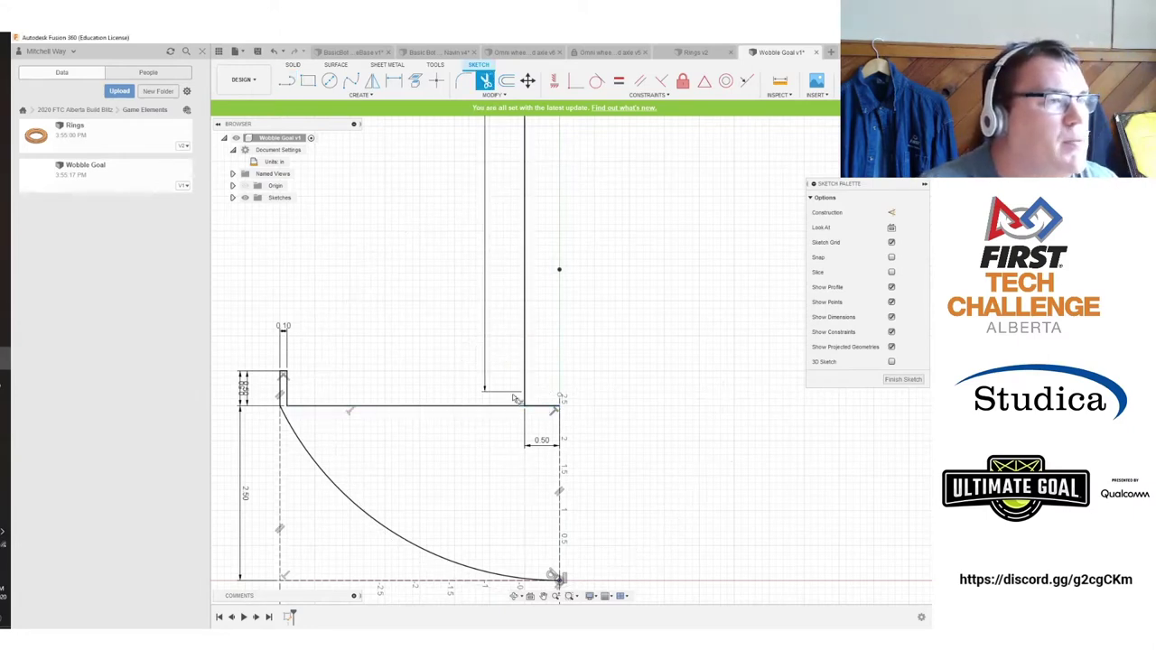
pyautogui.click(534, 409)
pyautogui.click(536, 409)
pyautogui.press('Escape')
# Draw a 0.15 in horizontal line outward from the upper end of the post's side line.
pyautogui.scroll(-2, 561, 266)
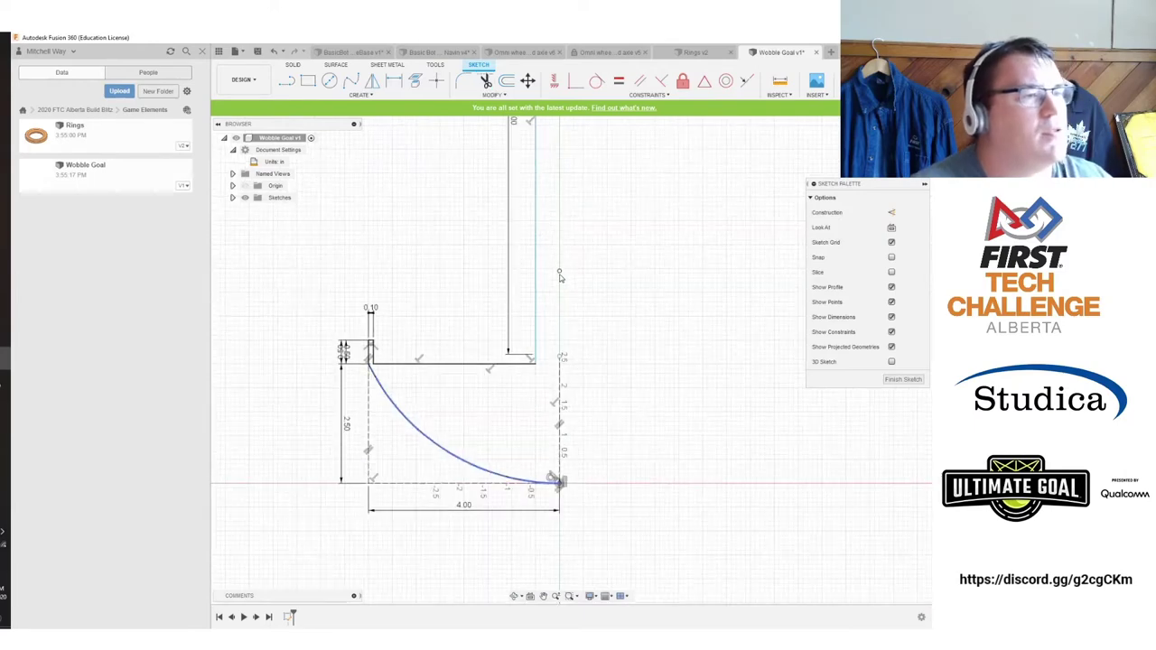
pyautogui.moveTo(561, 242); pyautogui.dragTo(571, 406, button='middle')
pyautogui.scroll(-2, 569, 313)
pyautogui.moveTo(578, 165); pyautogui.dragTo(525, 274, button='middle')
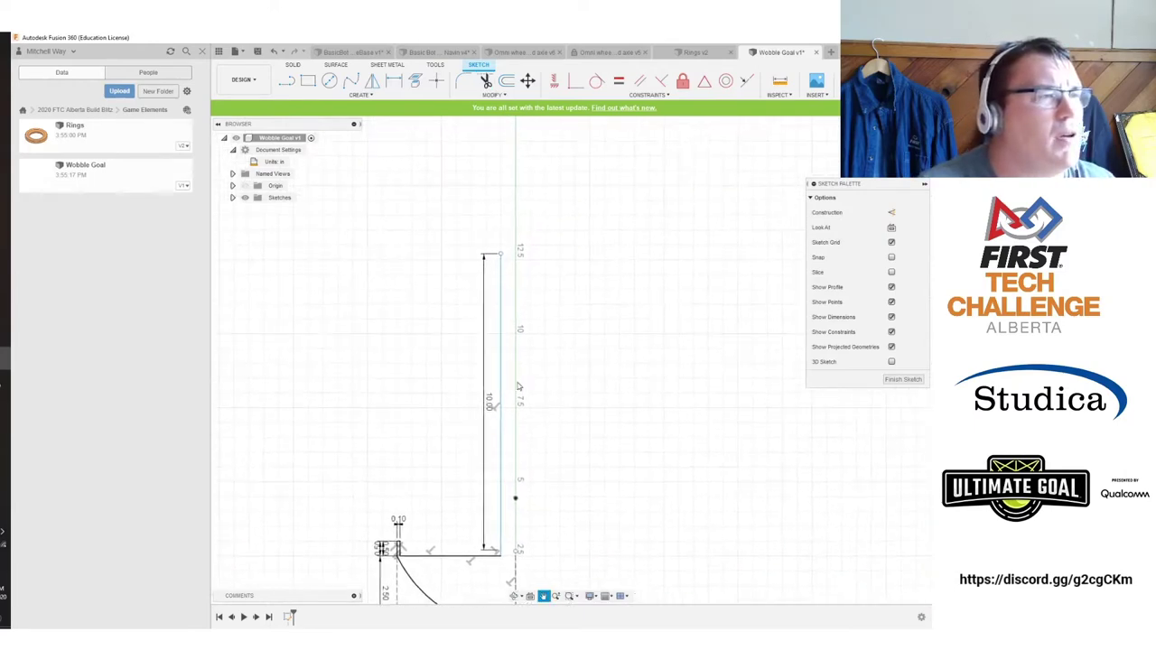
pyautogui.scroll(3, 510, 253)
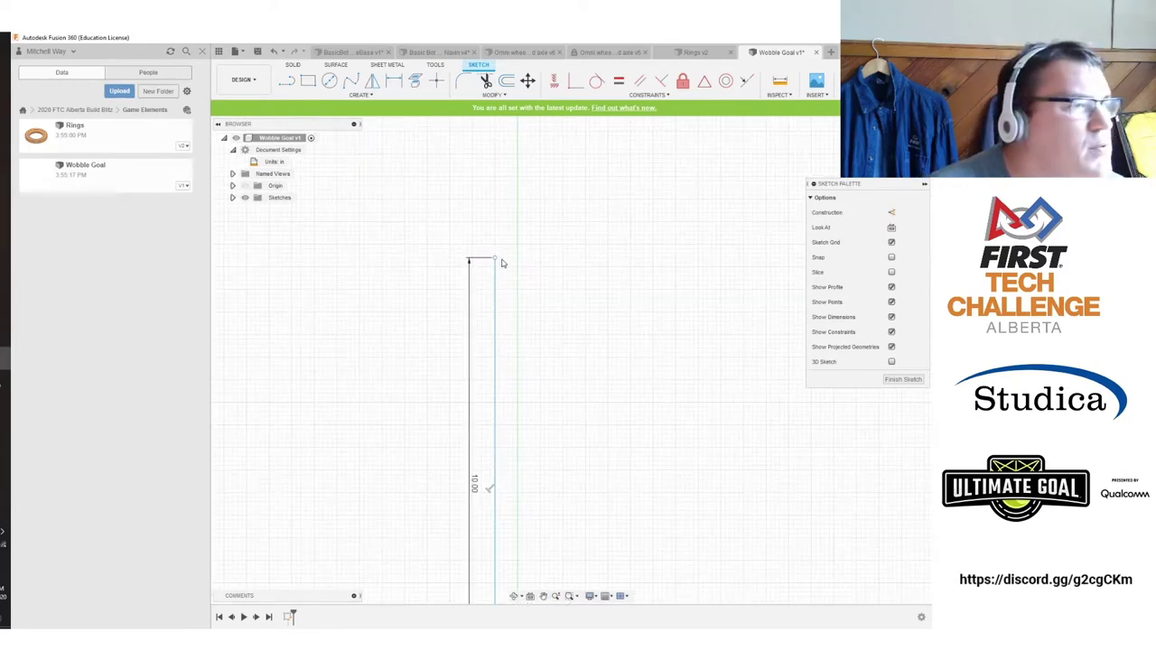
pyautogui.scroll(-4, 505, 327)
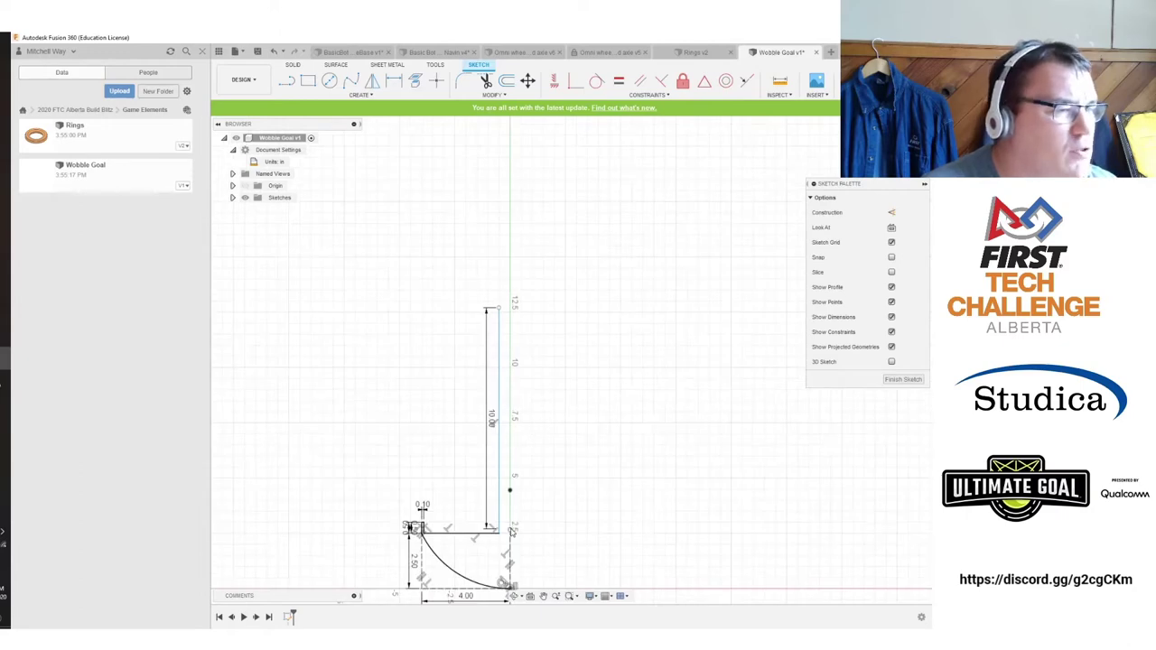
pyautogui.scroll(3, 503, 311)
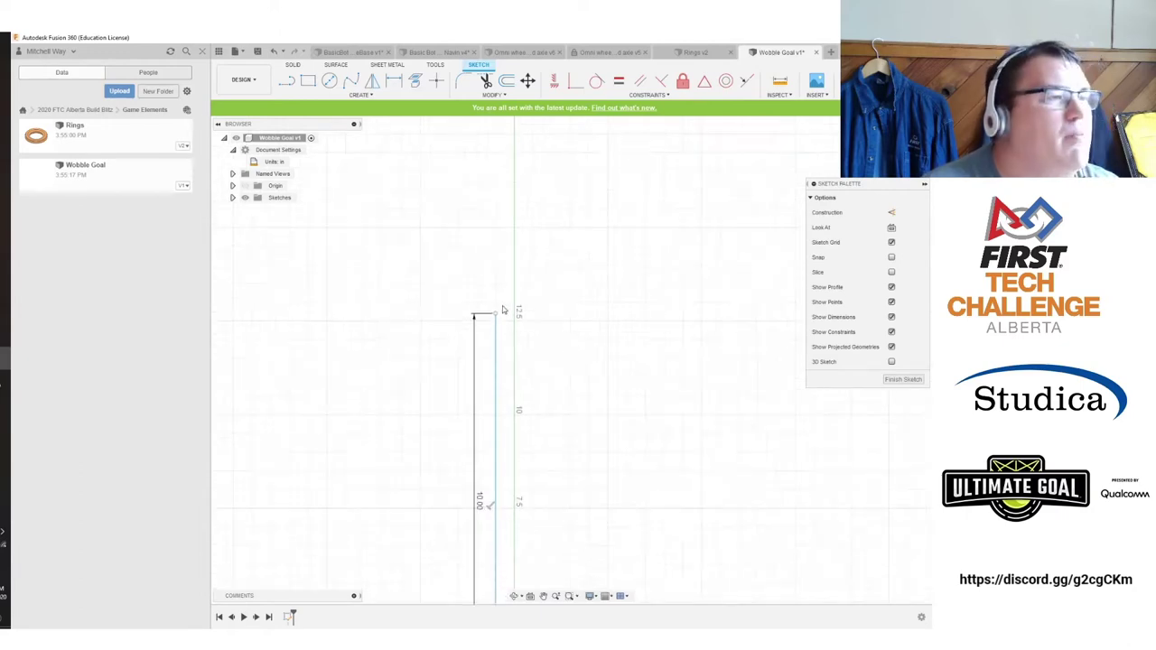
pyautogui.scroll(-3, 495, 277)
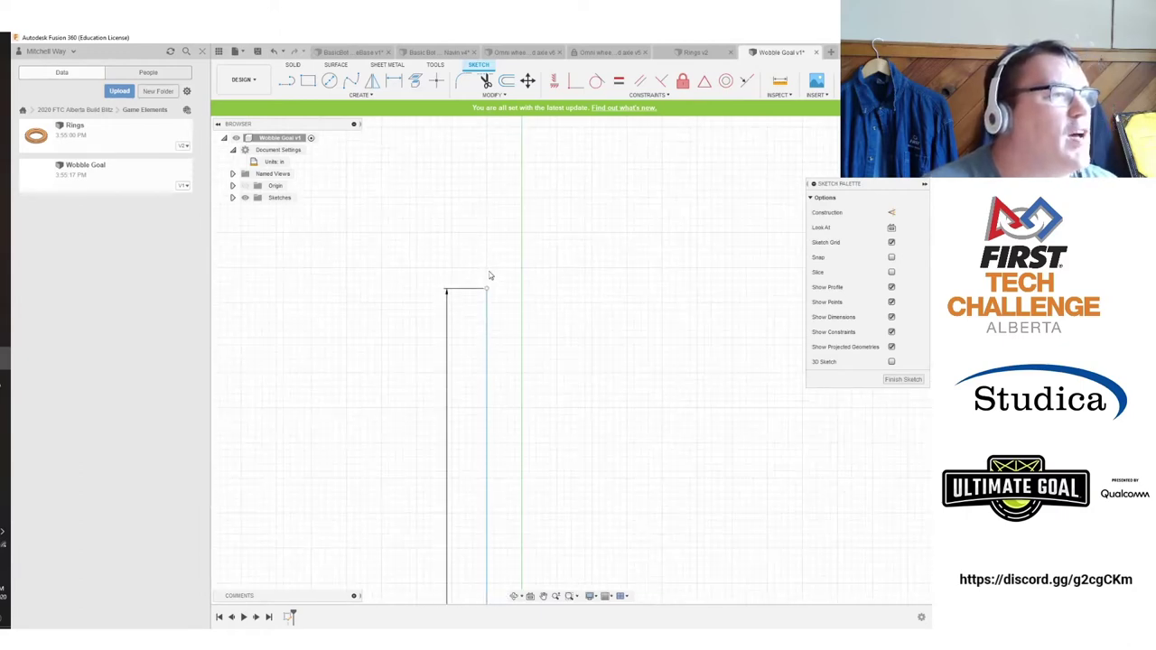
pyautogui.click(286, 80)
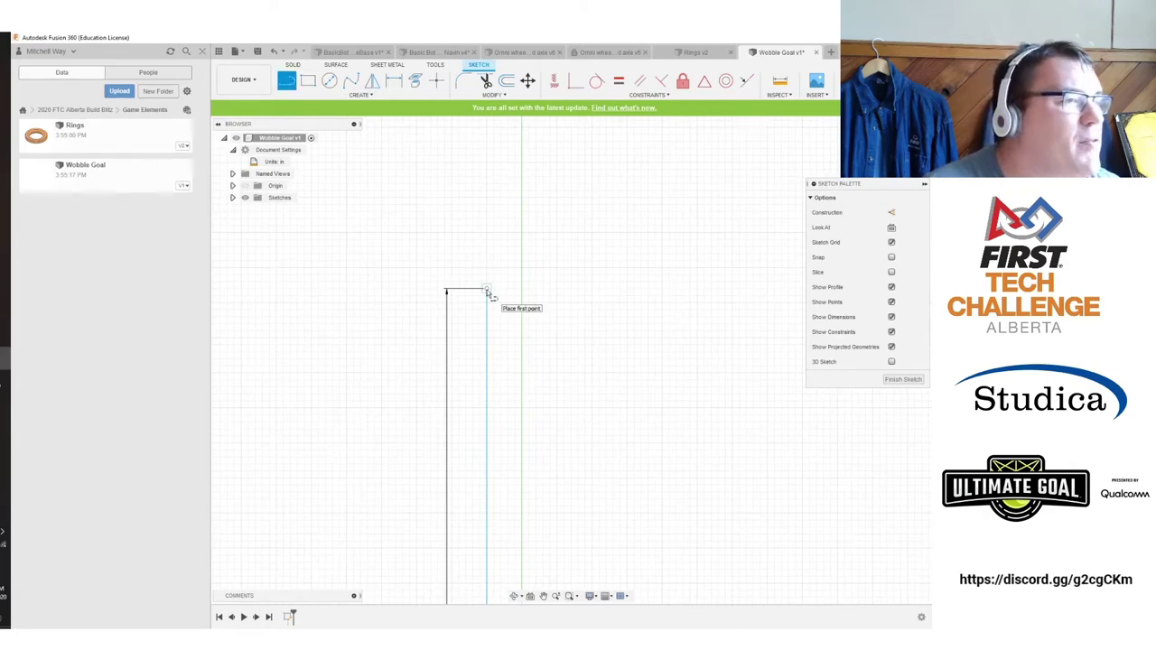
pyautogui.click(486, 289)
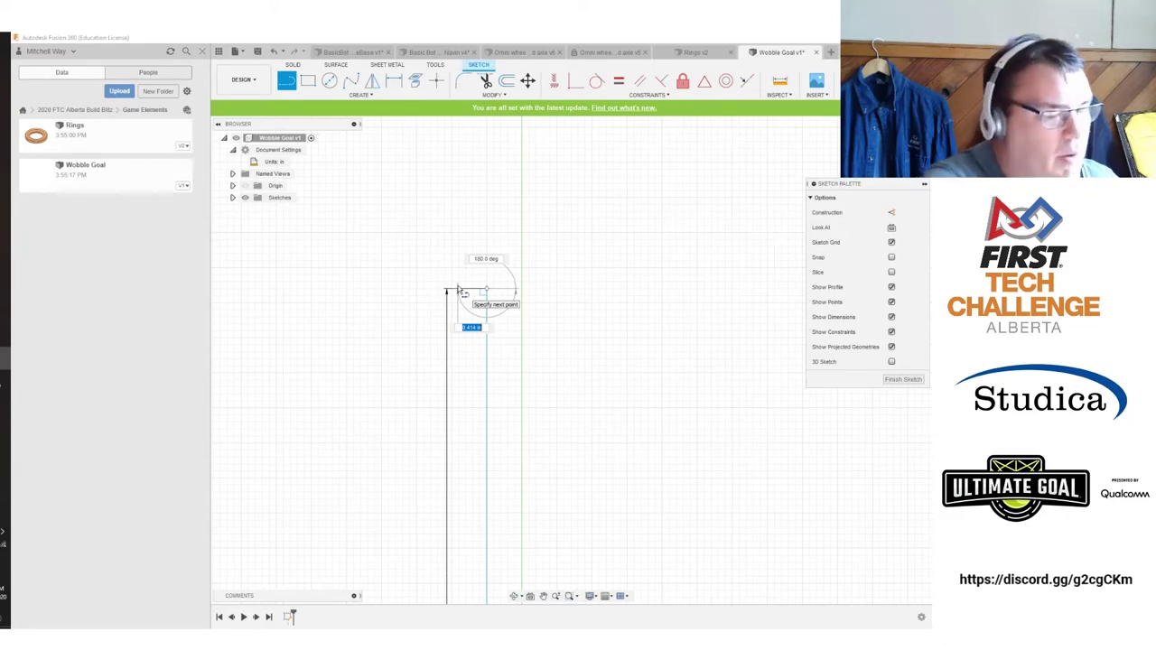
pyautogui.write('0.5')
pyautogui.press('Return')
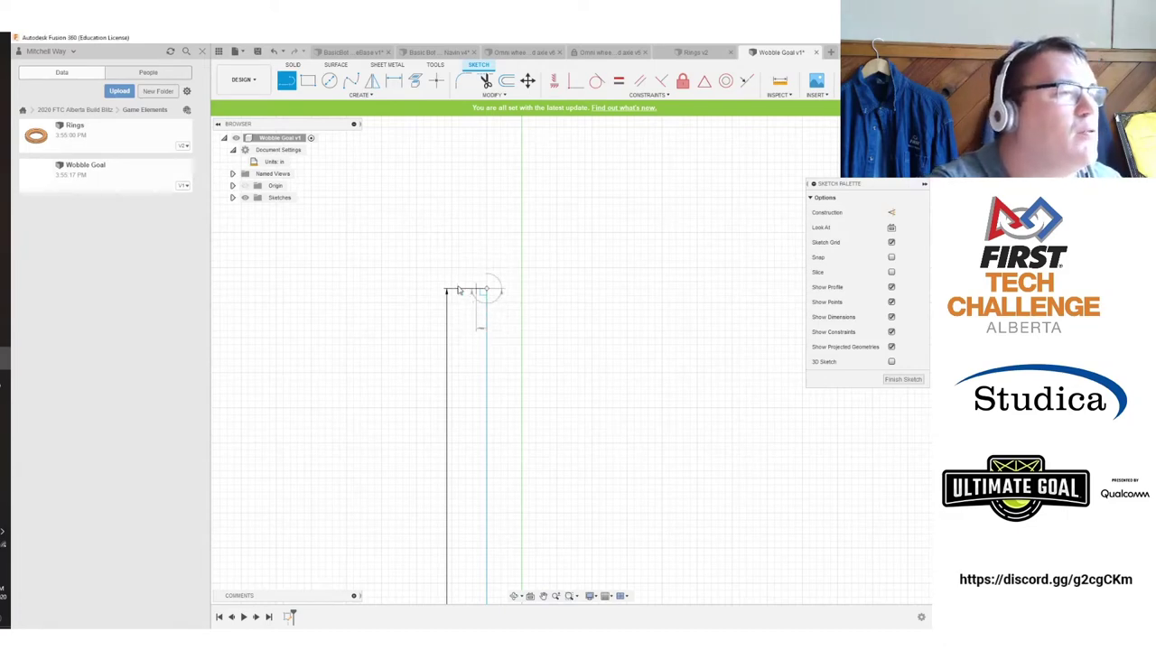
pyautogui.press('Escape')
# Draw a 2 in line down from the outer end of the 0.15 in line and a horizontal line back to the post's side.
pyautogui.press('l')
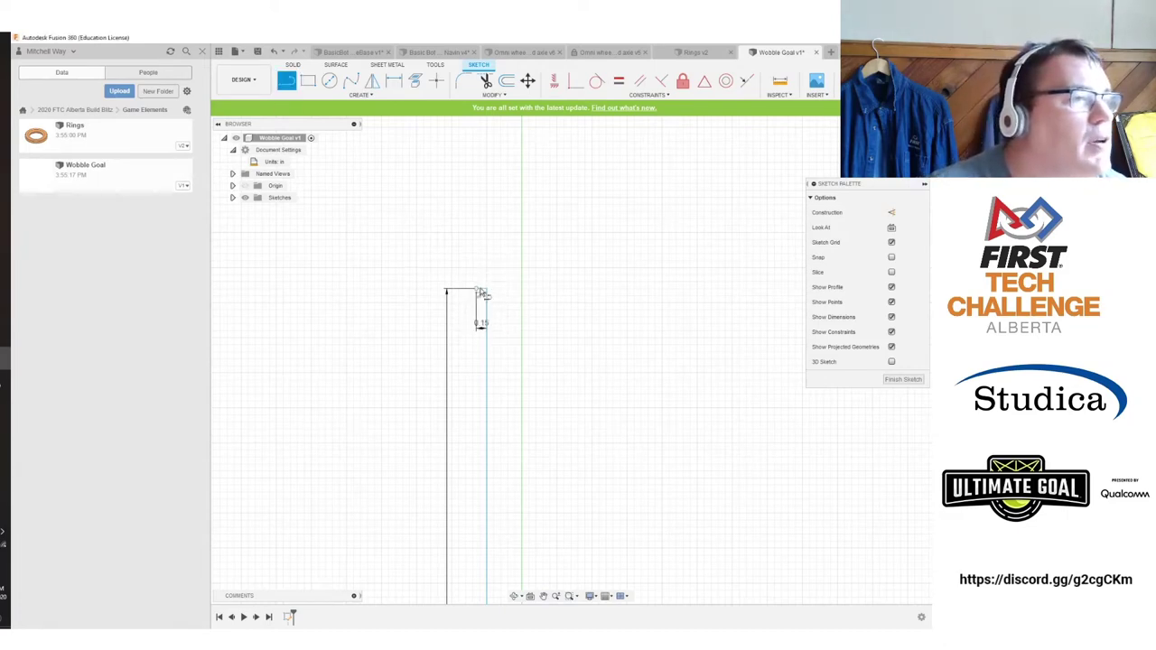
pyautogui.click(479, 291)
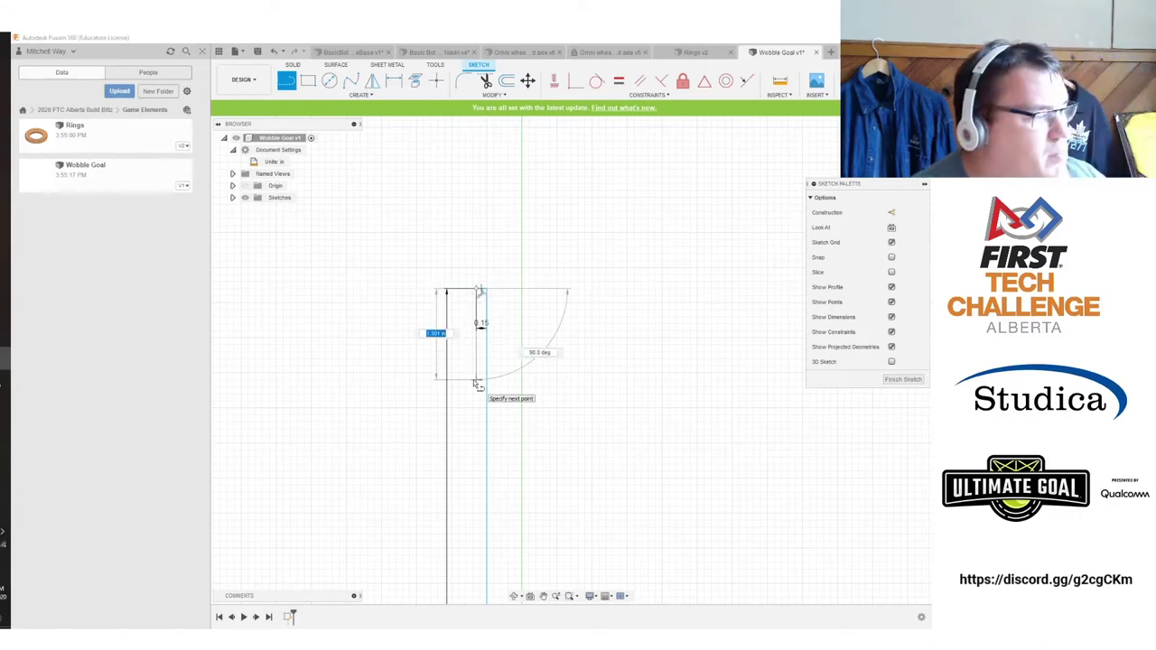
pyautogui.write('2')
pyautogui.press('Tab')
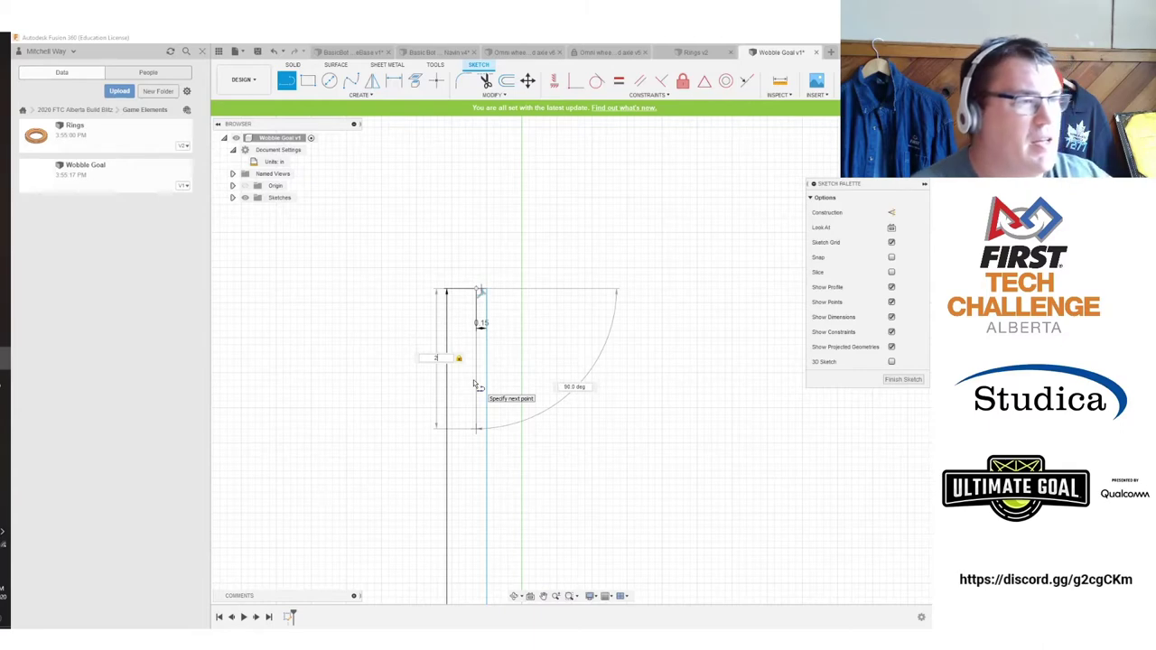
pyautogui.press('Return')
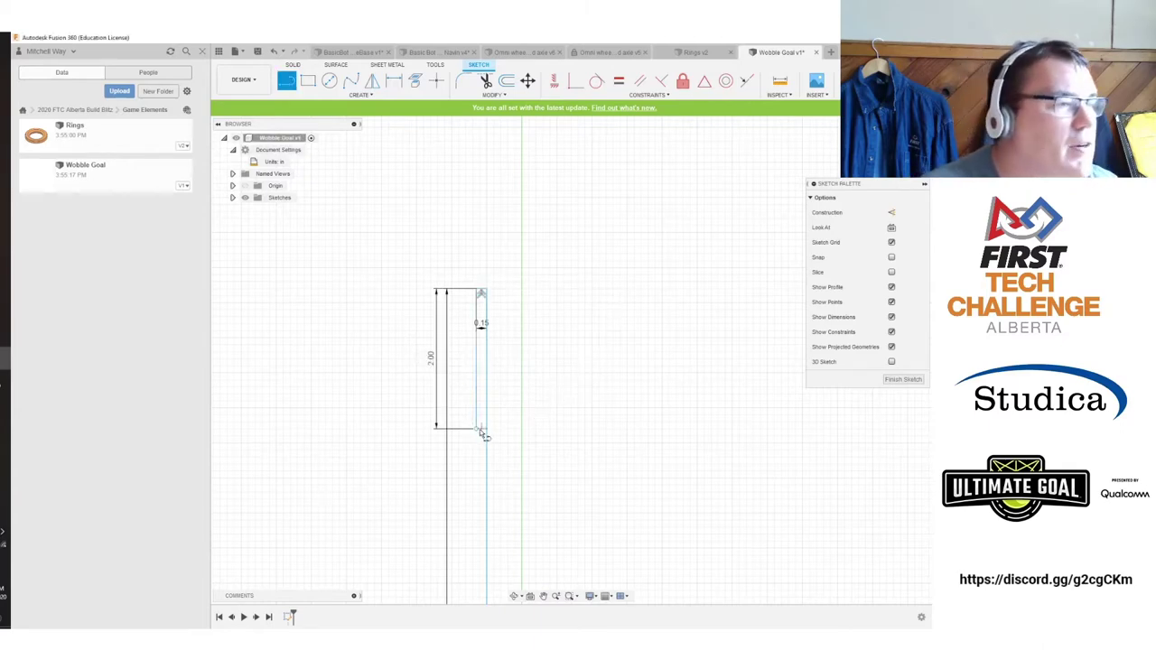
pyautogui.click(480, 428)
pyautogui.press('Escape')
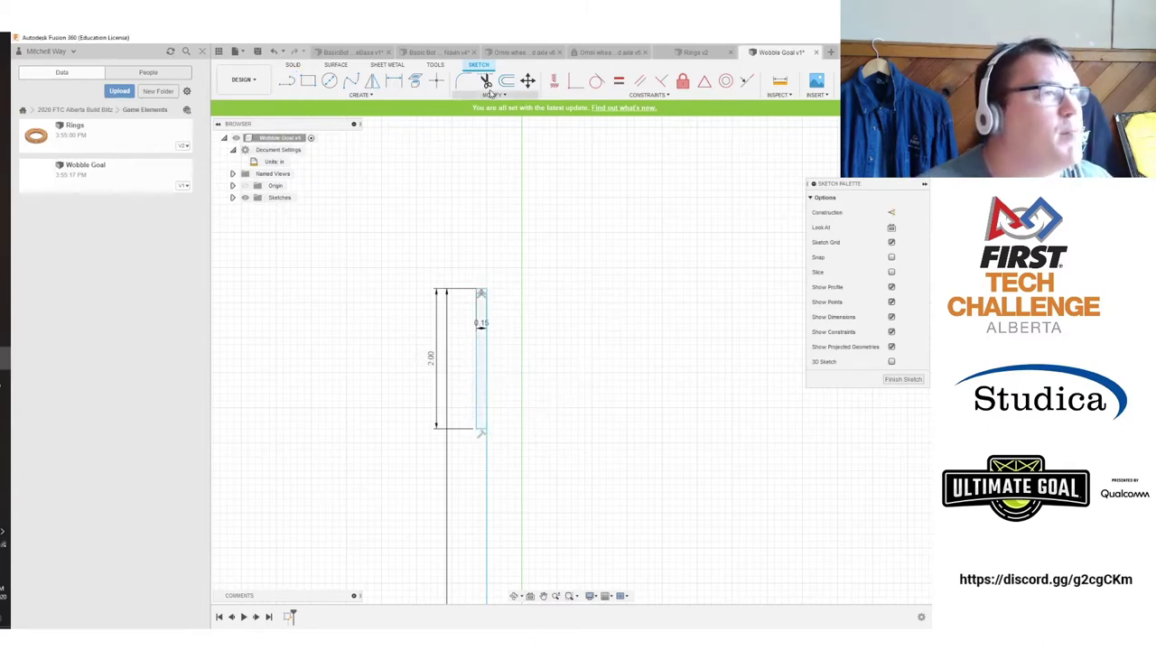
# Trim the section of the post's side line that runs inside the 2 in tall cap.
pyautogui.click(486, 82)
pyautogui.click(488, 387)
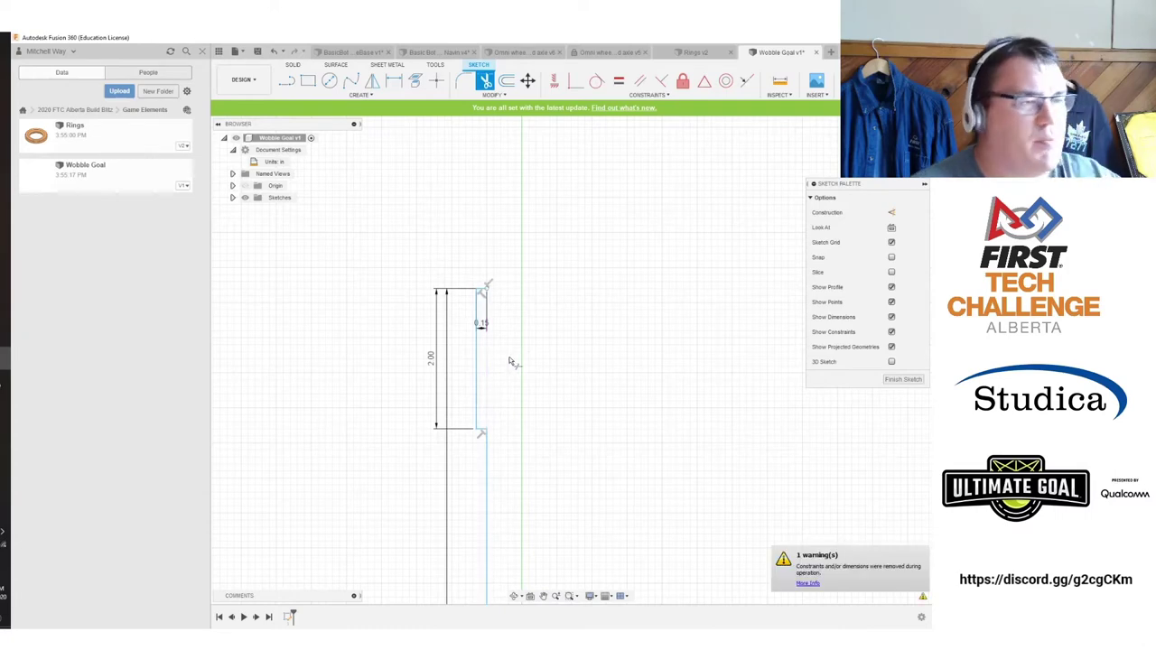
pyautogui.scroll(-5, 510, 361)
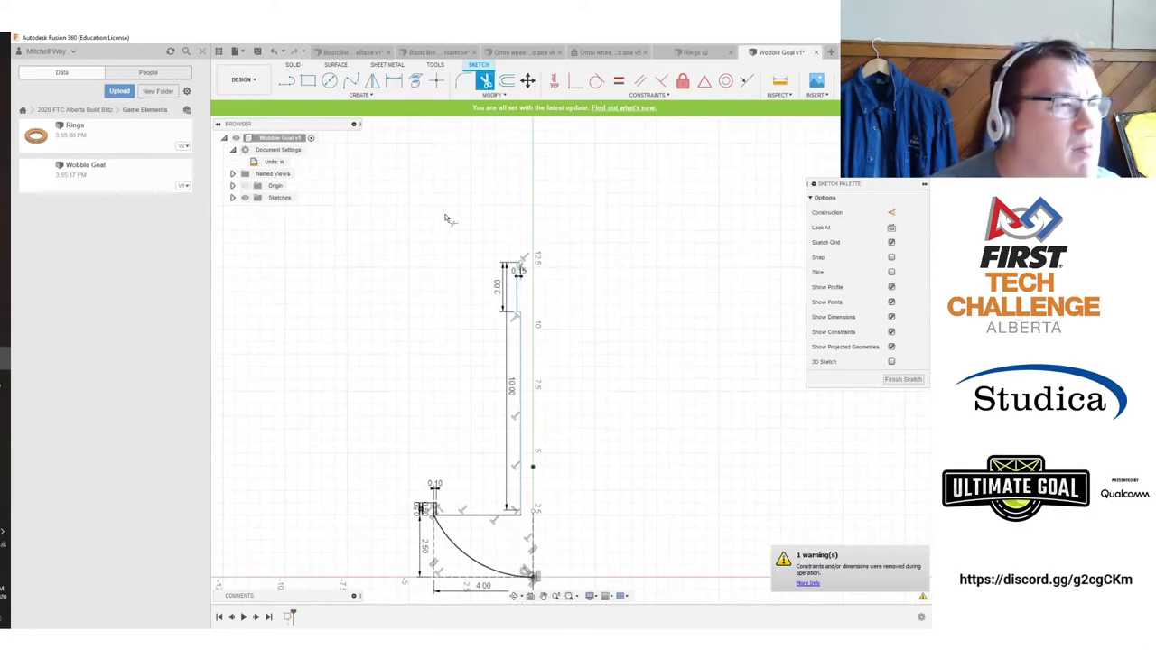
# Close the half profile with a line from the cap's top to the vertical axis and a line down the axis to the origin.
pyautogui.click(285, 82)
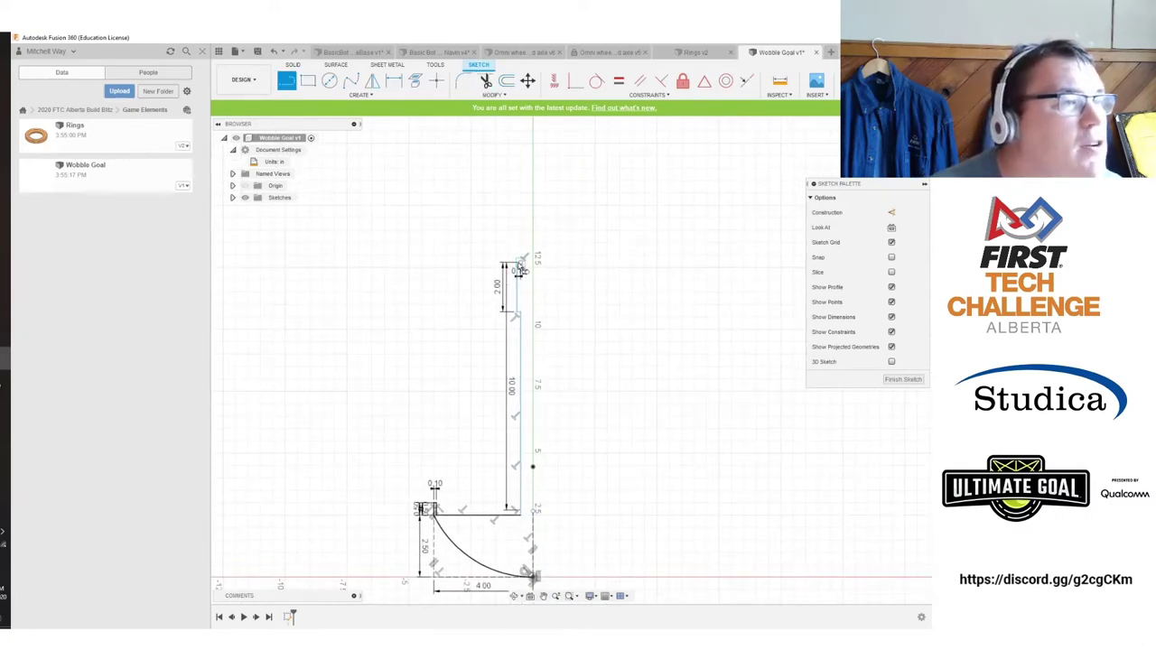
pyautogui.click(518, 264)
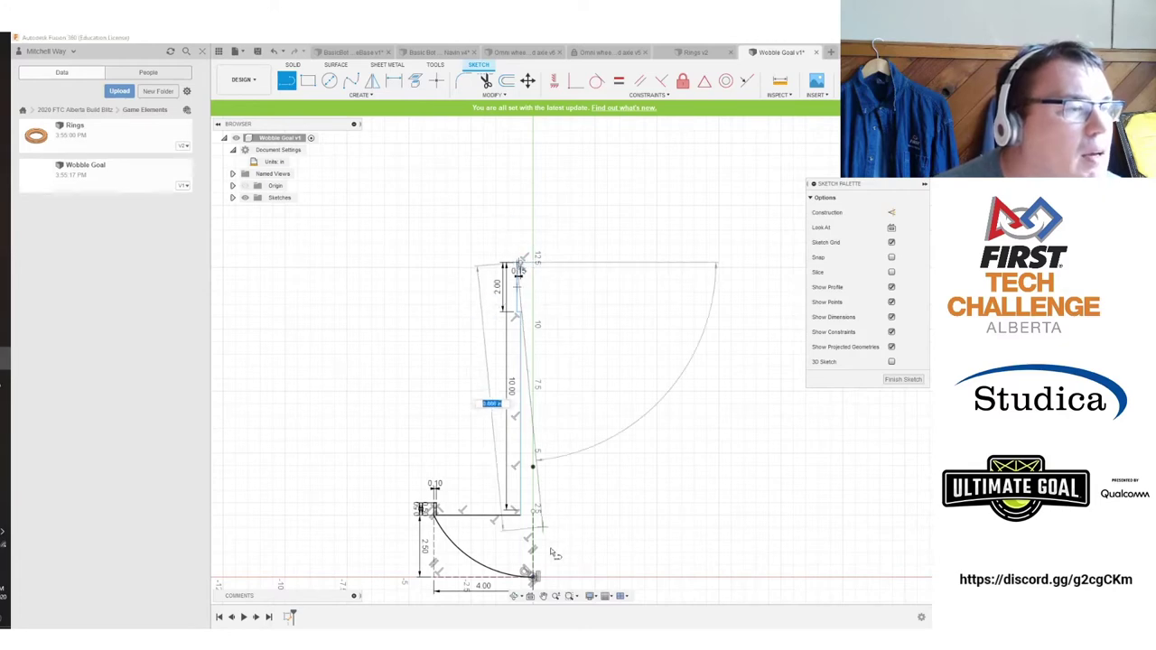
pyautogui.moveTo(534, 578); pyautogui.dragTo(532, 264)
pyautogui.click(533, 264)
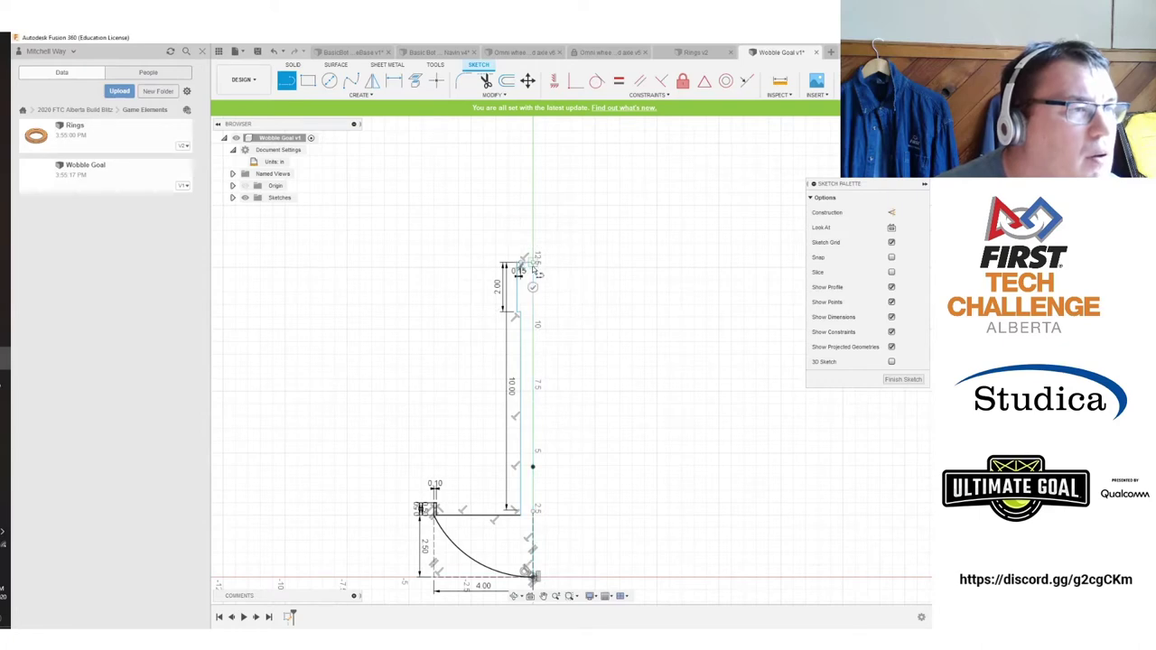
pyautogui.click(533, 577)
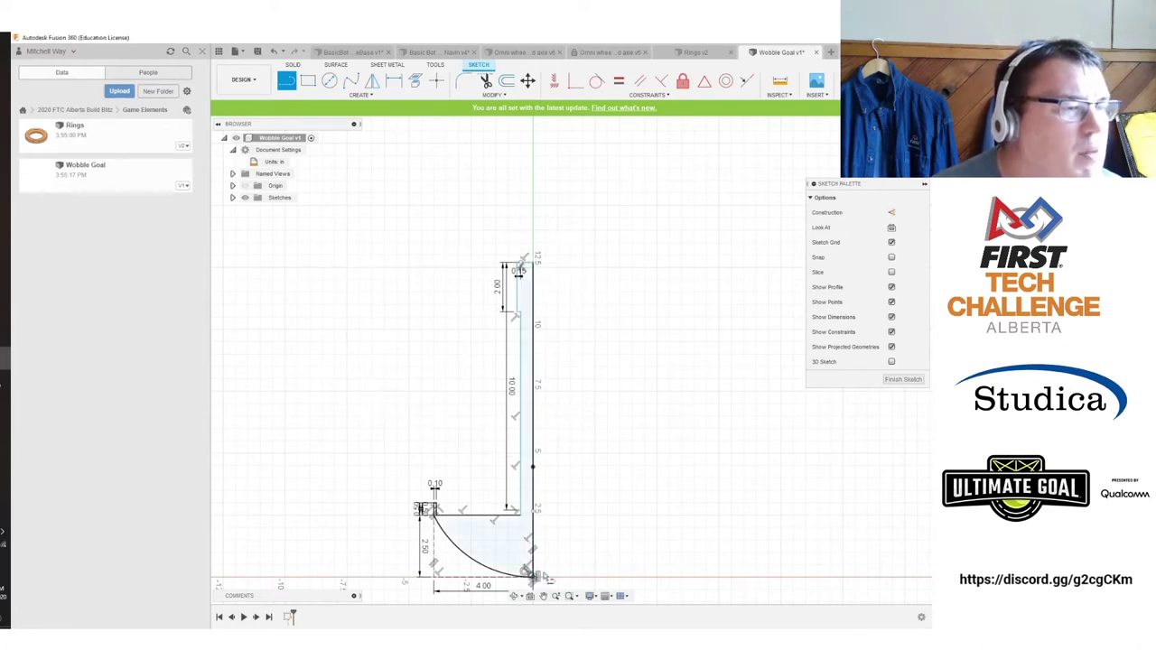
pyautogui.press('Escape')
pyautogui.scroll(2, 482, 545)
pyautogui.scroll(1, 518, 548)
pyautogui.moveTo(525, 525); pyautogui.dragTo(517, 460, button='middle')
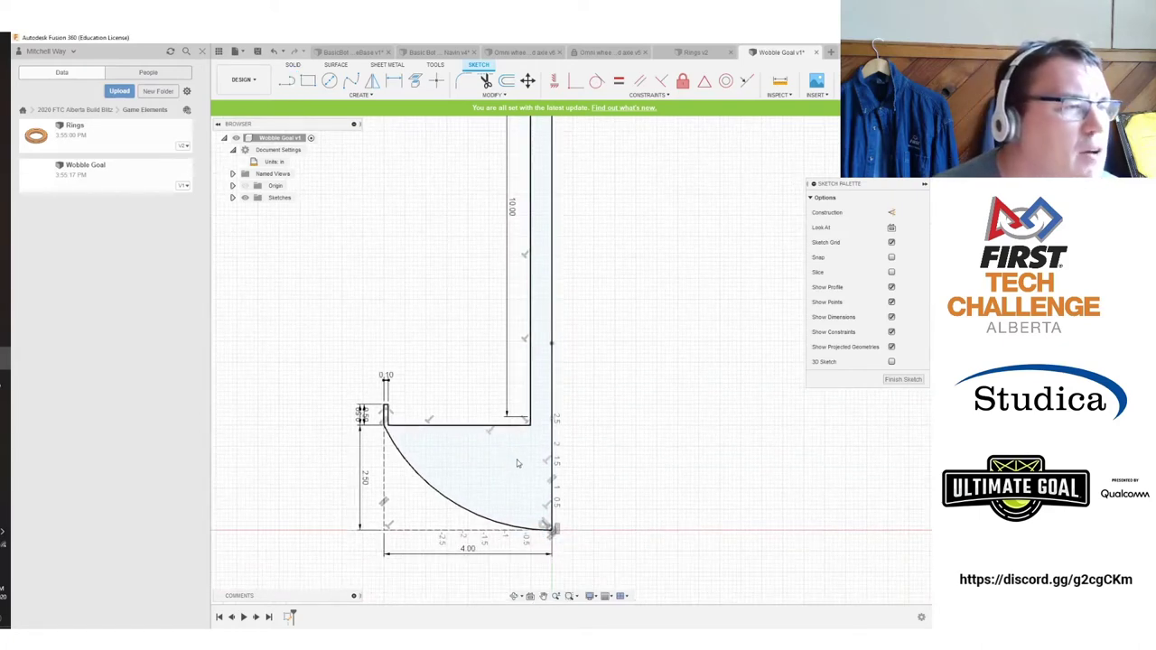
pyautogui.scroll(-1, 516, 457)
pyautogui.moveTo(456, 362); pyautogui.dragTo(459, 411, button='middle')
pyautogui.scroll(-1, 460, 411)
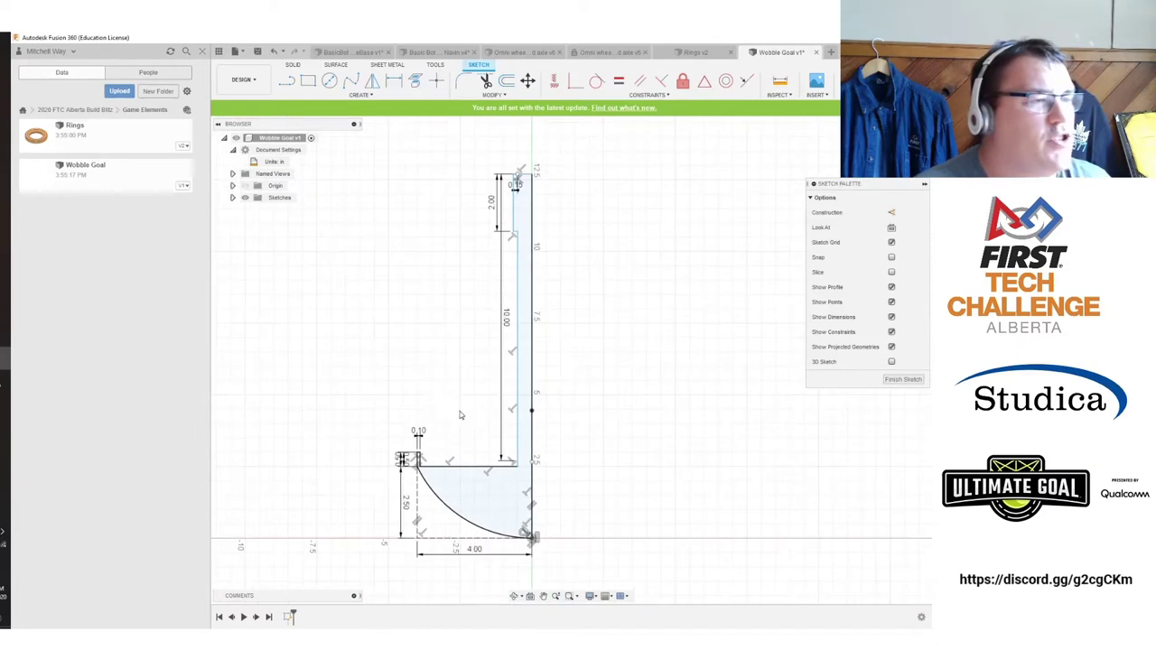
pyautogui.click(903, 379)
# Revolve the closed profile 360 degrees about its vertical centre line as a new component.
pyautogui.keyDown('shift'); pyautogui.moveTo(571, 359); pyautogui.dragTo(682, 246, button='middle'); pyautogui.keyUp('shift')
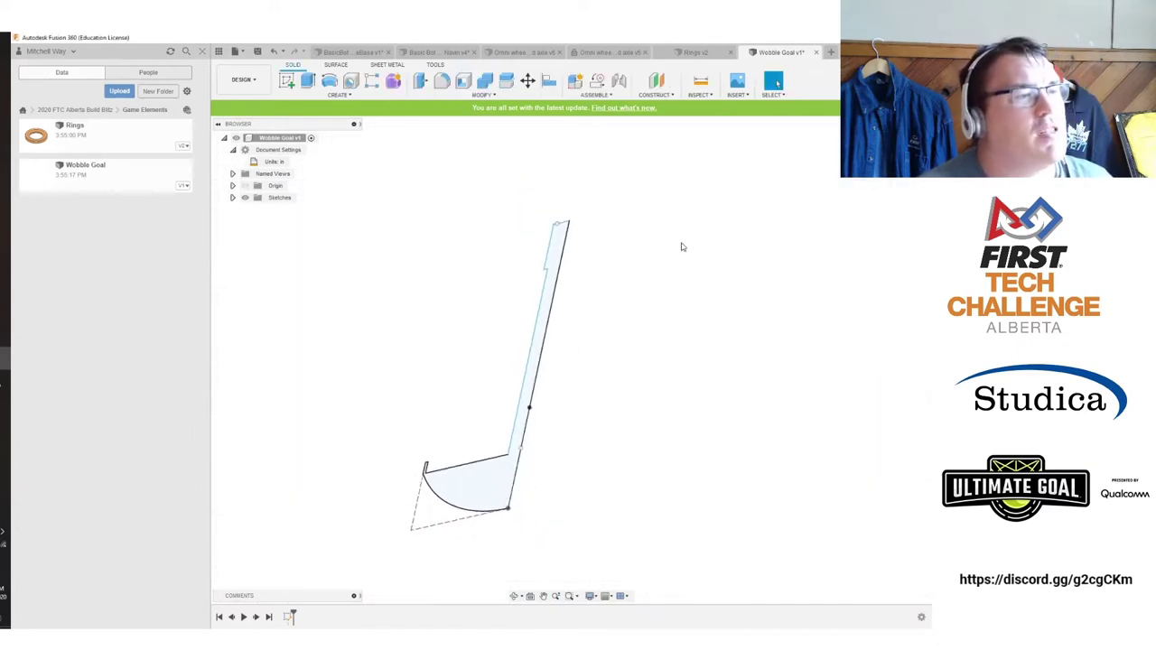
pyautogui.click(329, 81)
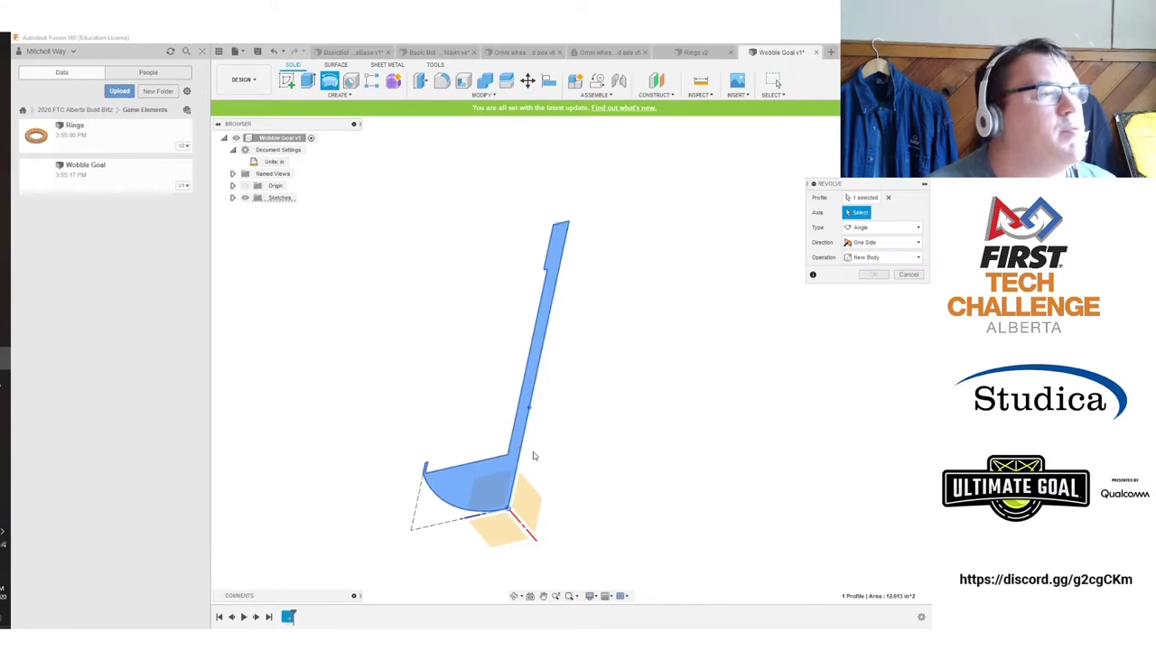
pyautogui.click(530, 403)
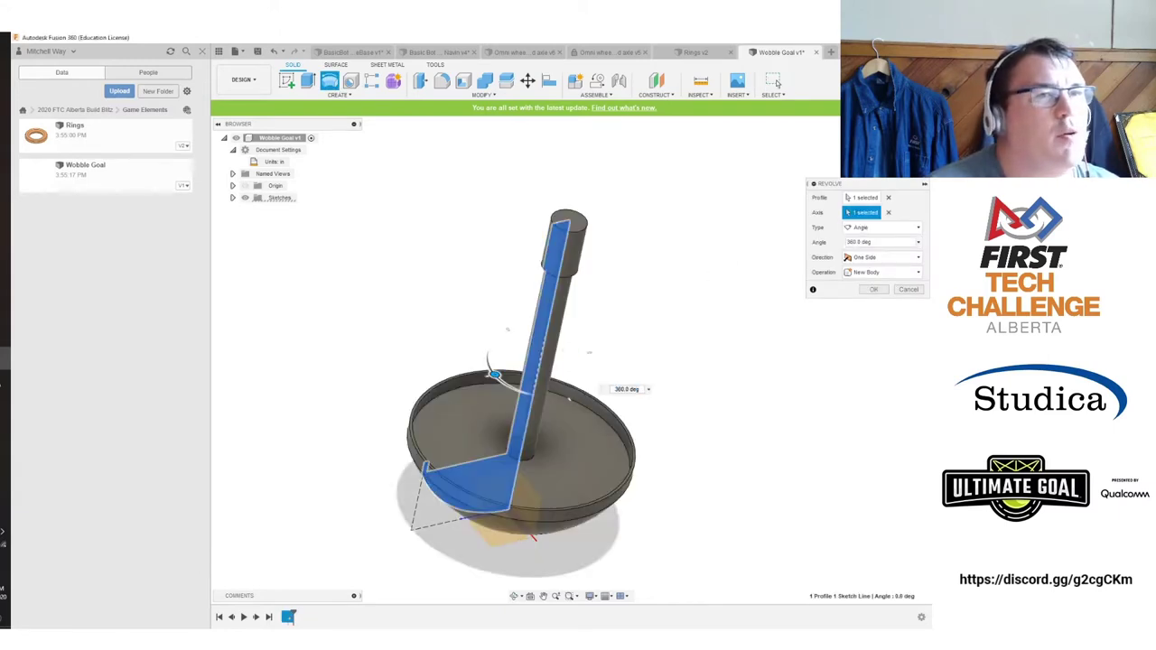
pyautogui.keyDown('shift'); pyautogui.moveTo(570, 358); pyautogui.dragTo(541, 276, button='middle'); pyautogui.keyUp('shift')
pyautogui.keyDown('shift'); pyautogui.moveTo(623, 352); pyautogui.dragTo(645, 349, button='middle'); pyautogui.keyUp('shift')
pyautogui.click(880, 272)
pyautogui.click(869, 323)
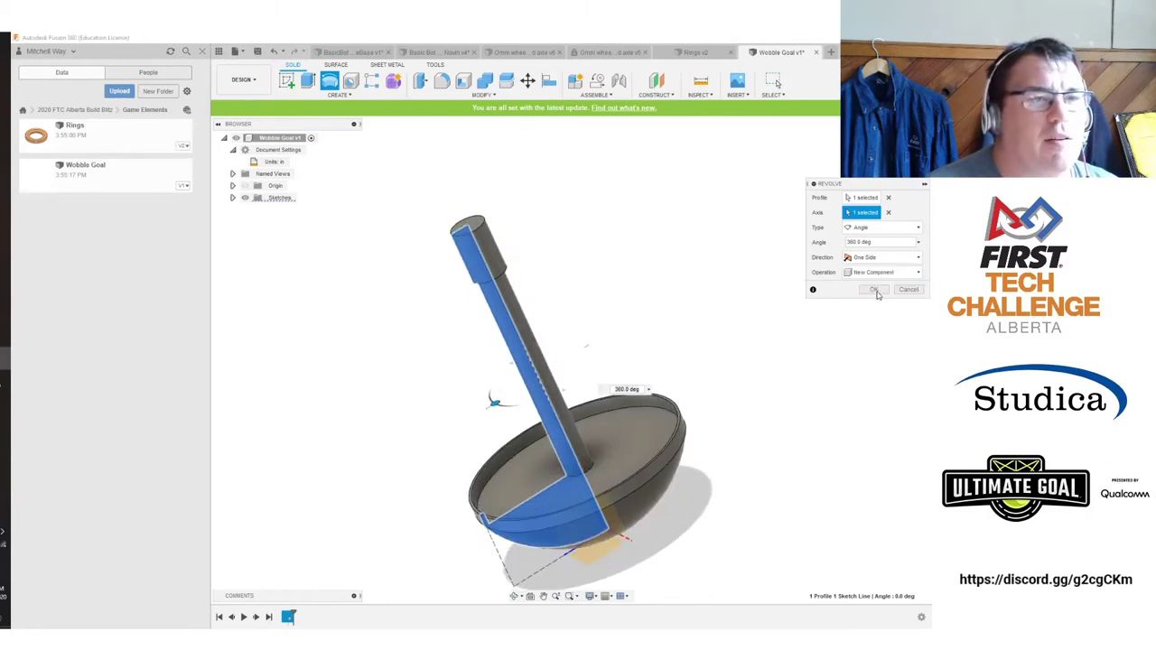
pyautogui.click(880, 289)
# Open the appearance settings from the base's flat face and add the ABS (White) plastic to the design's appearances.
pyautogui.keyDown('shift'); pyautogui.moveTo(741, 343); pyautogui.dragTo(656, 444, button='middle'); pyautogui.keyUp('shift')
pyautogui.rightClick(617, 446)
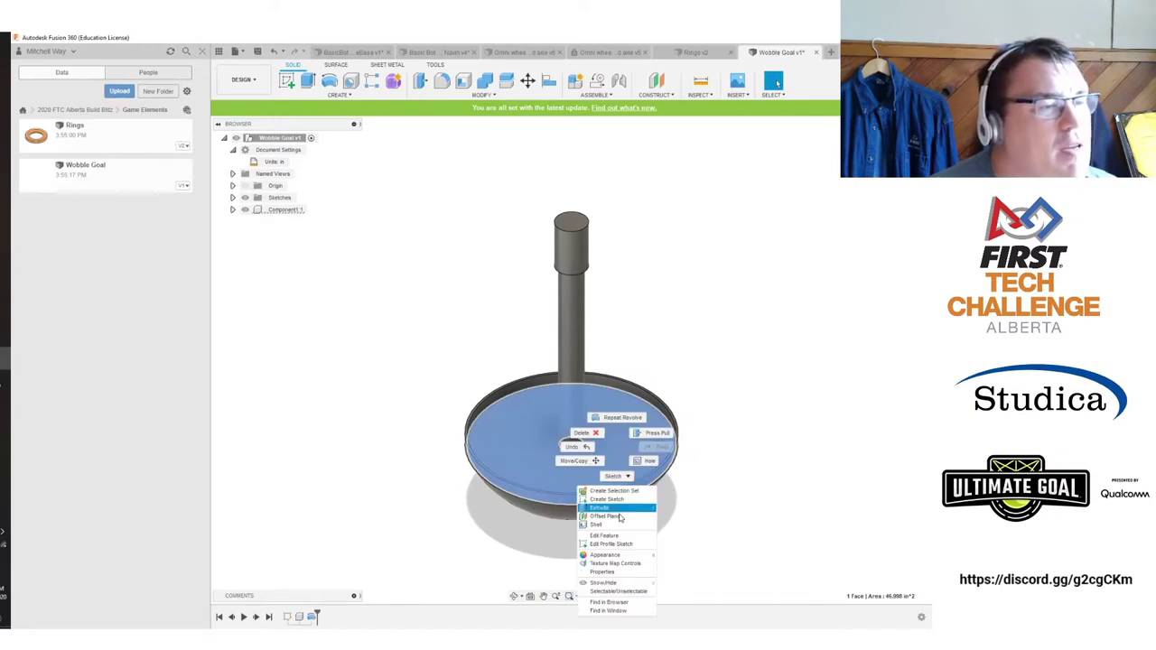
pyautogui.click(618, 561)
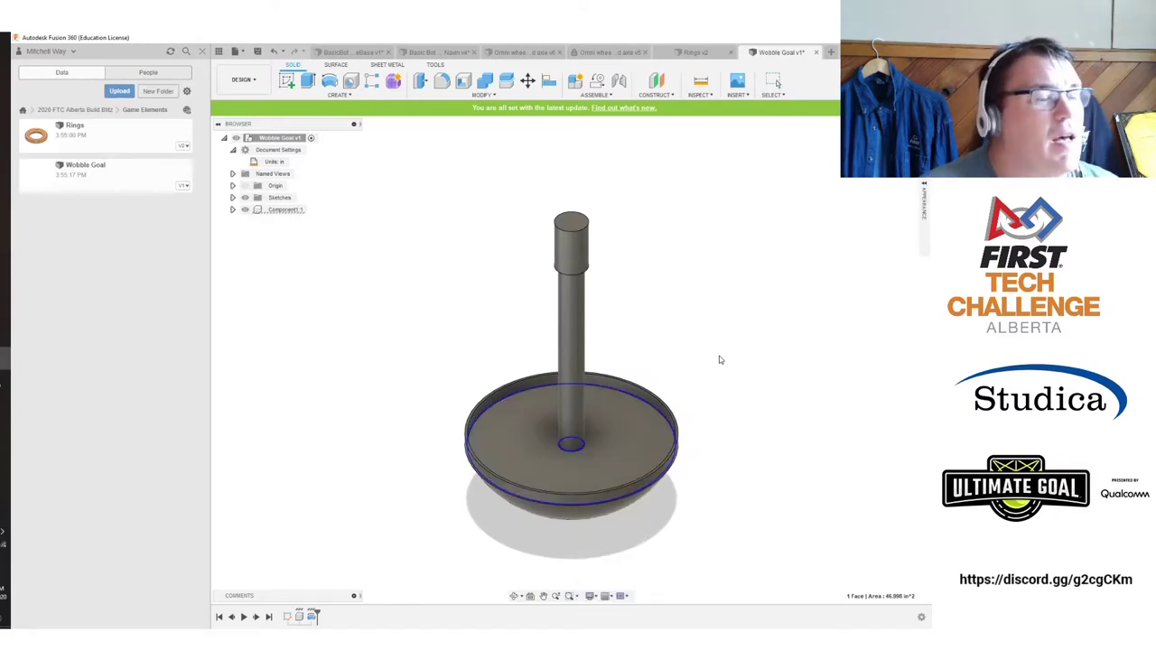
pyautogui.click(926, 188)
pyautogui.moveTo(762, 492); pyautogui.dragTo(797, 271)
pyautogui.moveTo(767, 499); pyautogui.dragTo(798, 274)
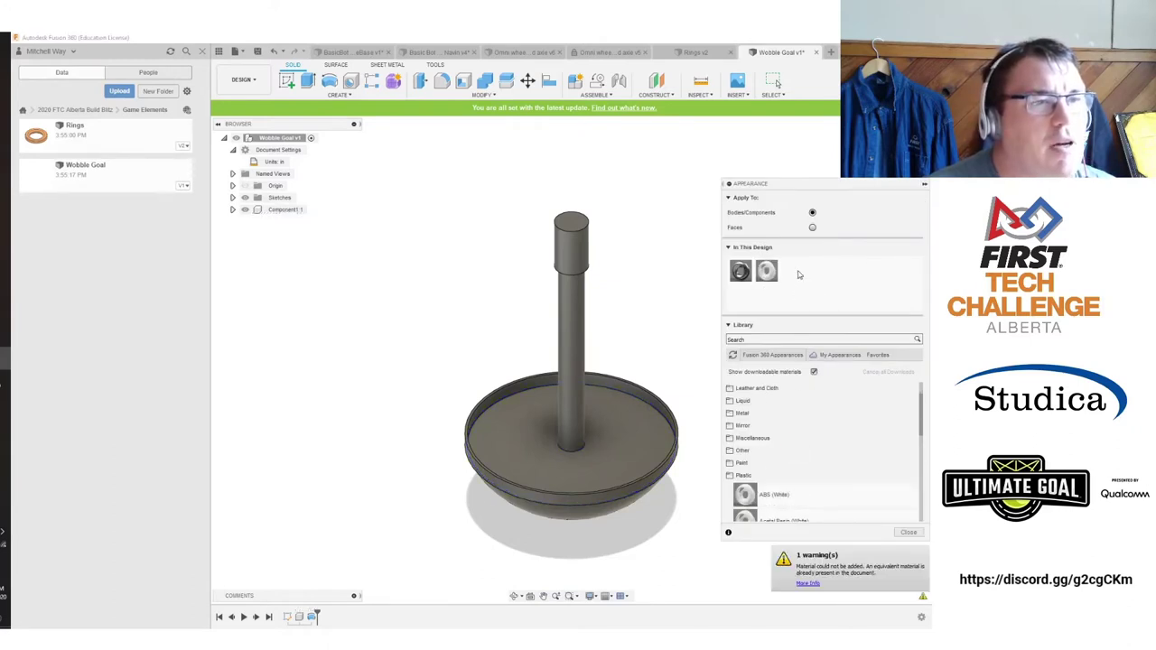
# Edit the design's ABS (White) appearance and set its RGB colour to 0, 0, 0.
pyautogui.rightClick(766, 272)
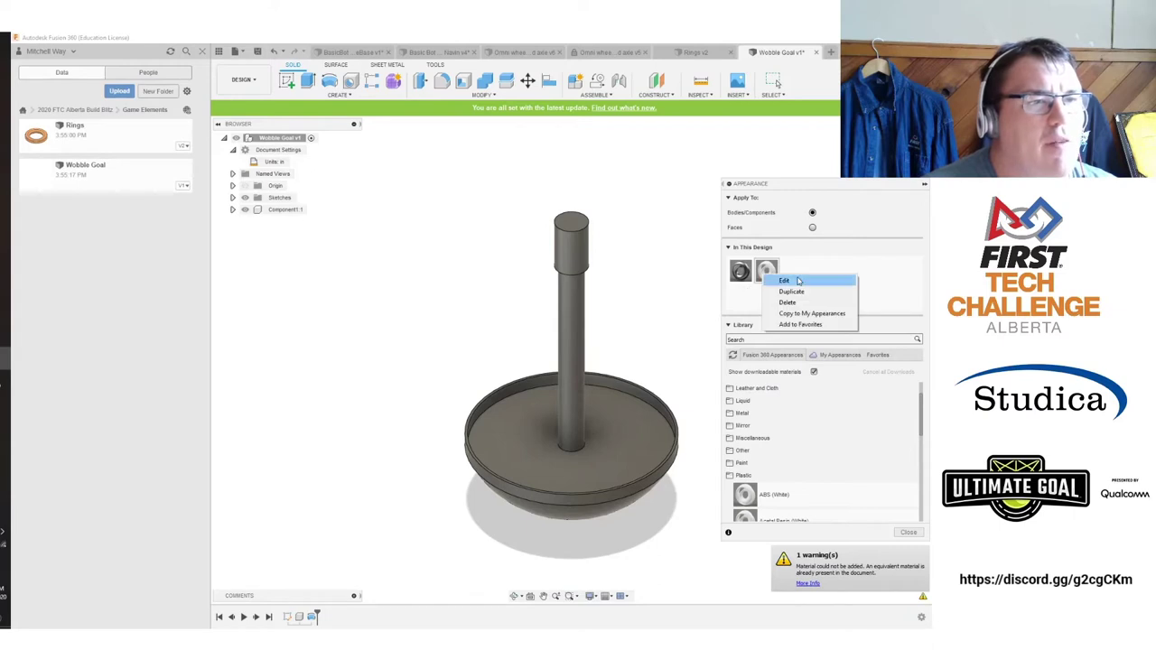
pyautogui.click(783, 281)
pyautogui.moveTo(715, 287); pyautogui.dragTo(716, 298)
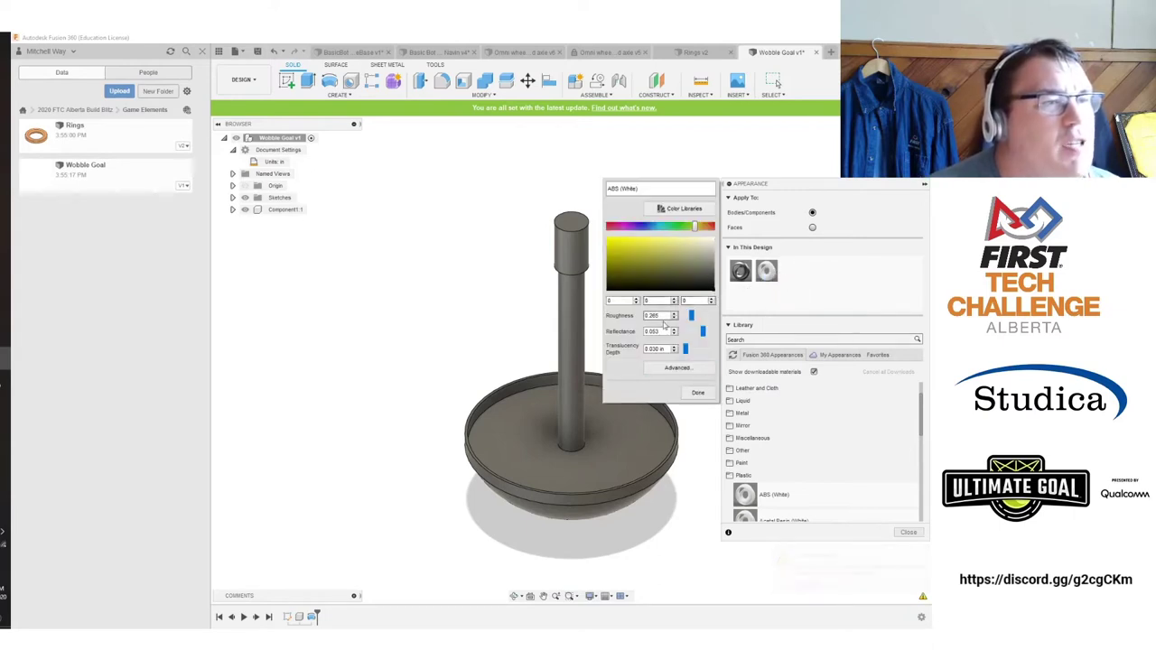
pyautogui.click(696, 392)
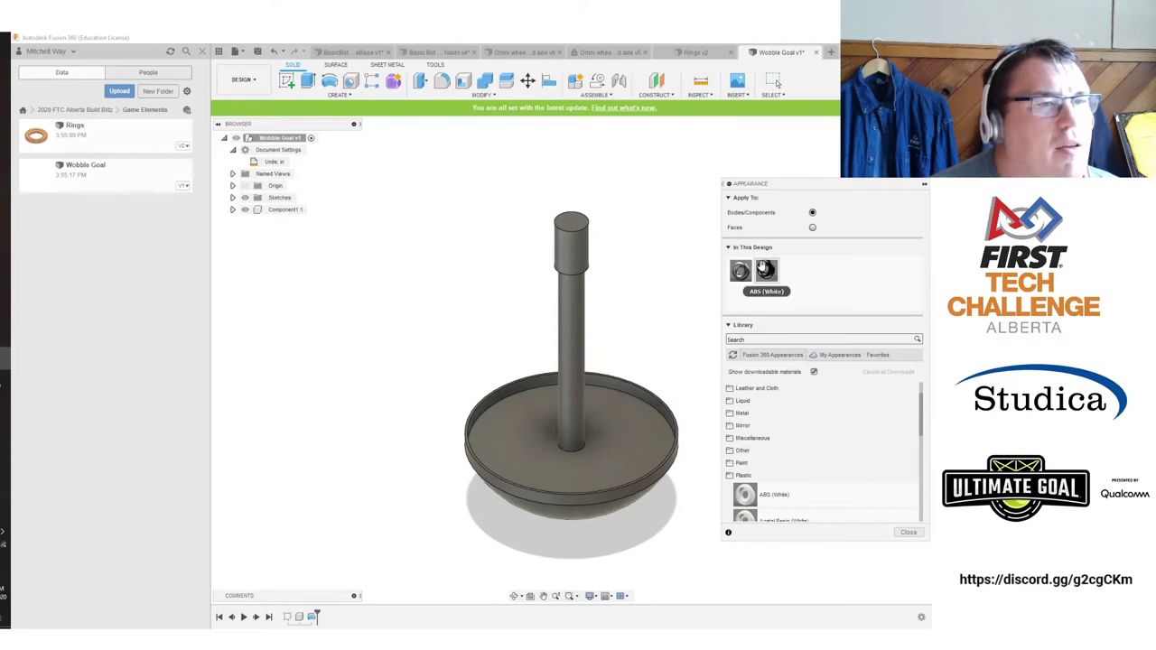
# Rename the recoloured ABS (White) appearance to ABS (Black).
pyautogui.rightClick(766, 270)
pyautogui.click(782, 270)
pyautogui.moveTo(643, 189); pyautogui.dragTo(632, 189)
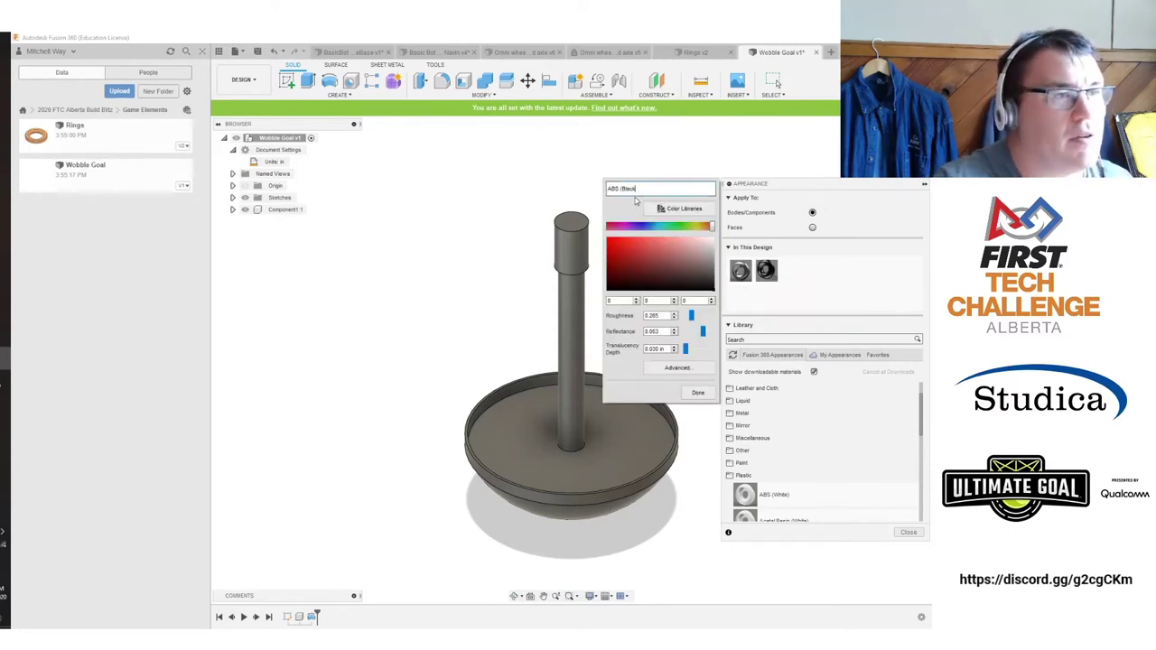
pyautogui.click(698, 392)
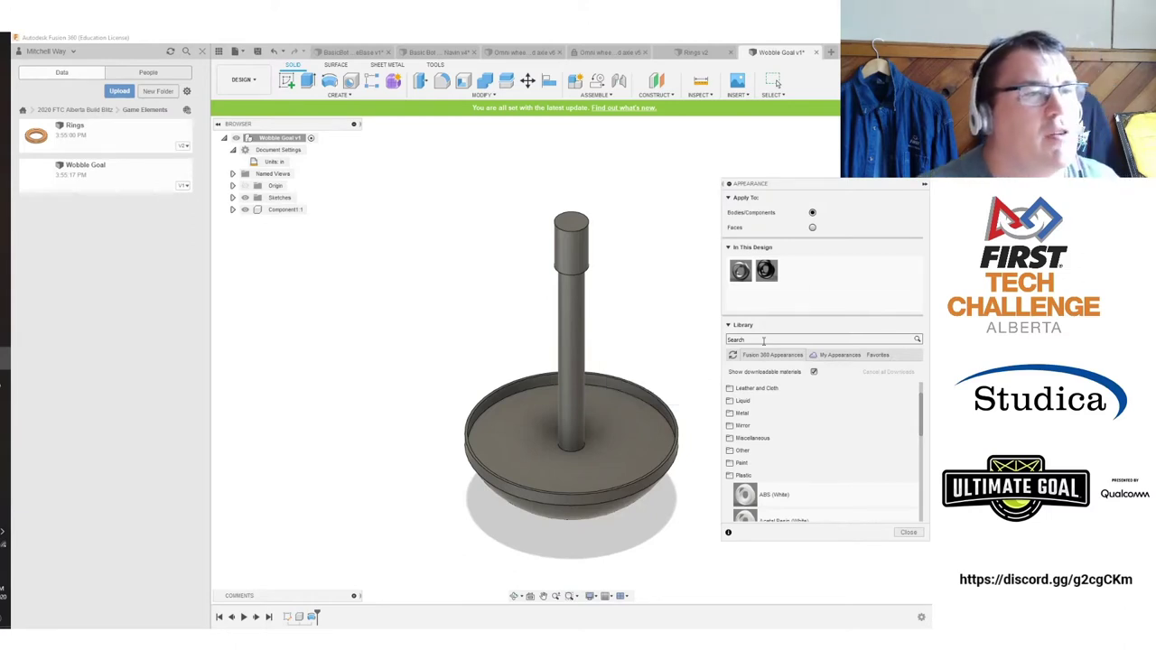
# Add another ABS (White) plastic to the design's appearances and recolour it to RGB 255, 0, 0.
pyautogui.moveTo(774, 494); pyautogui.dragTo(793, 282)
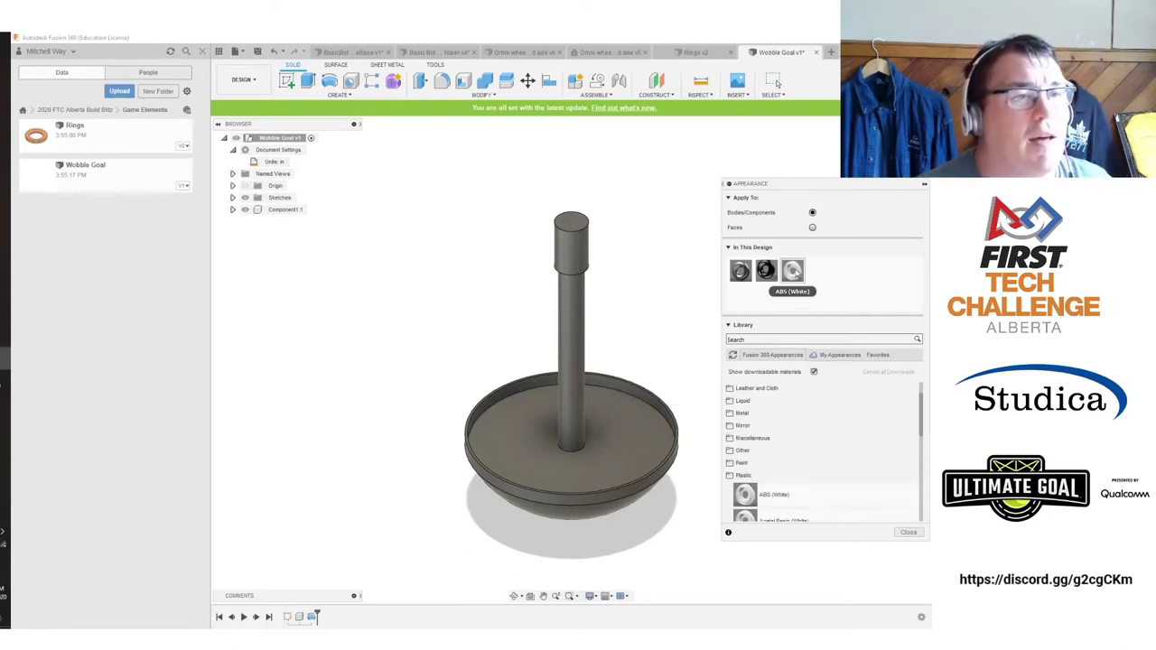
pyautogui.rightClick(793, 270)
pyautogui.click(815, 275)
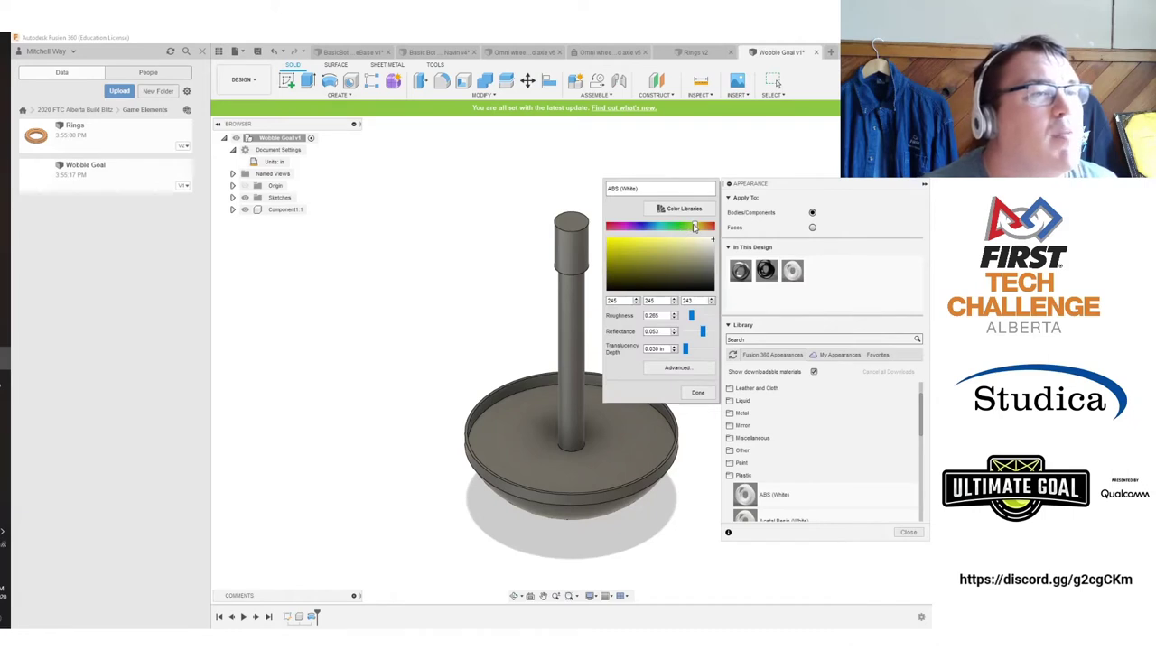
pyautogui.moveTo(691, 229); pyautogui.dragTo(718, 231)
pyautogui.click(621, 248)
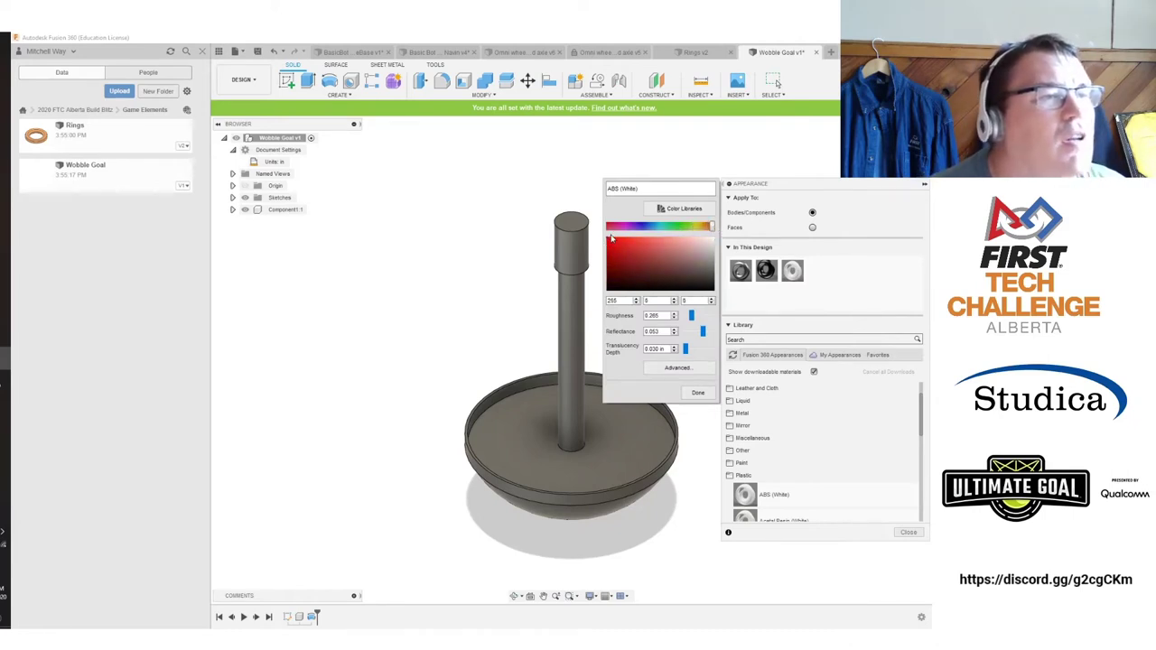
pyautogui.click(698, 391)
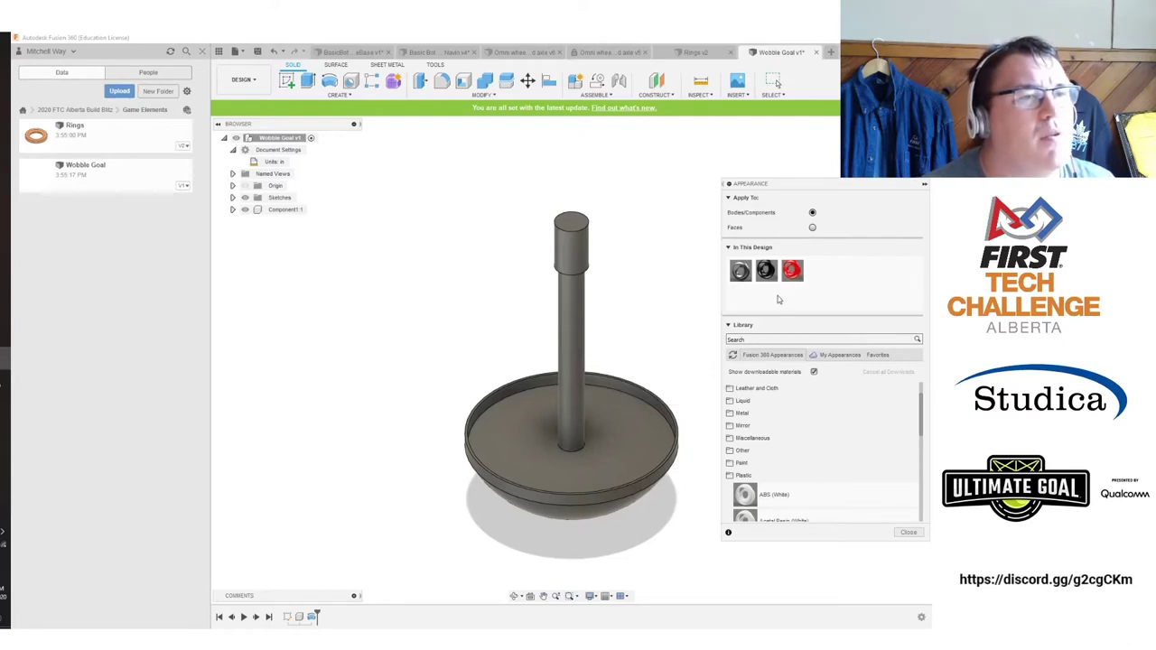
# Rename the red ABS (White) appearance to ABS (Red).
pyautogui.rightClick(790, 271)
pyautogui.click(806, 282)
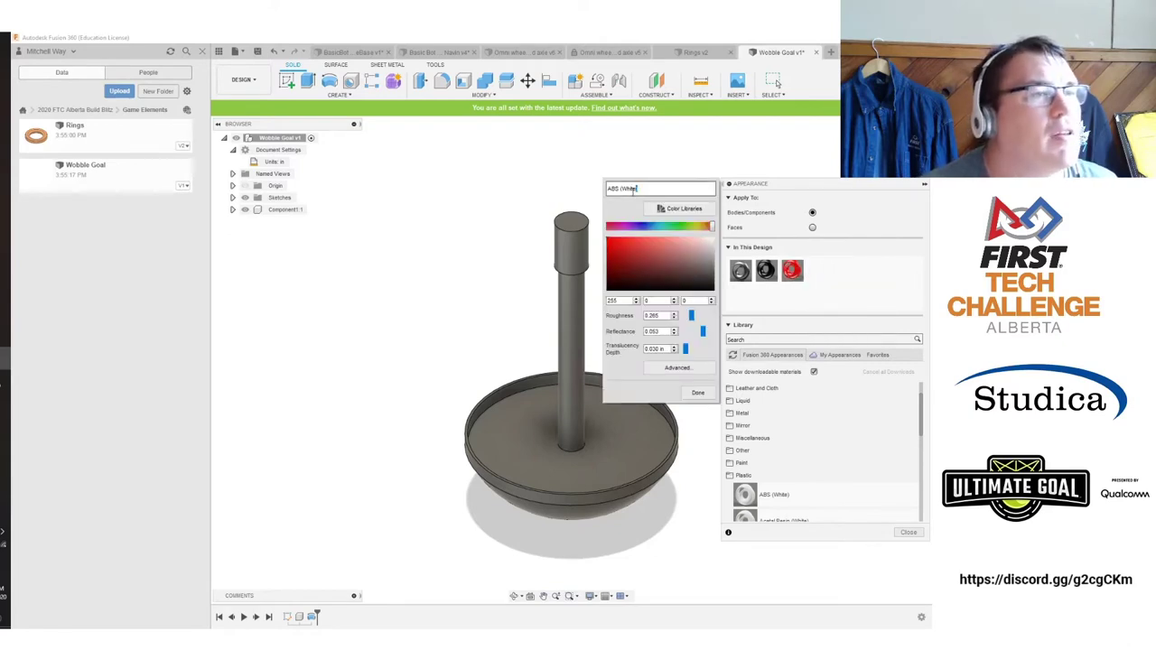
pyautogui.moveTo(635, 189); pyautogui.dragTo(622, 189)
pyautogui.write('Red')
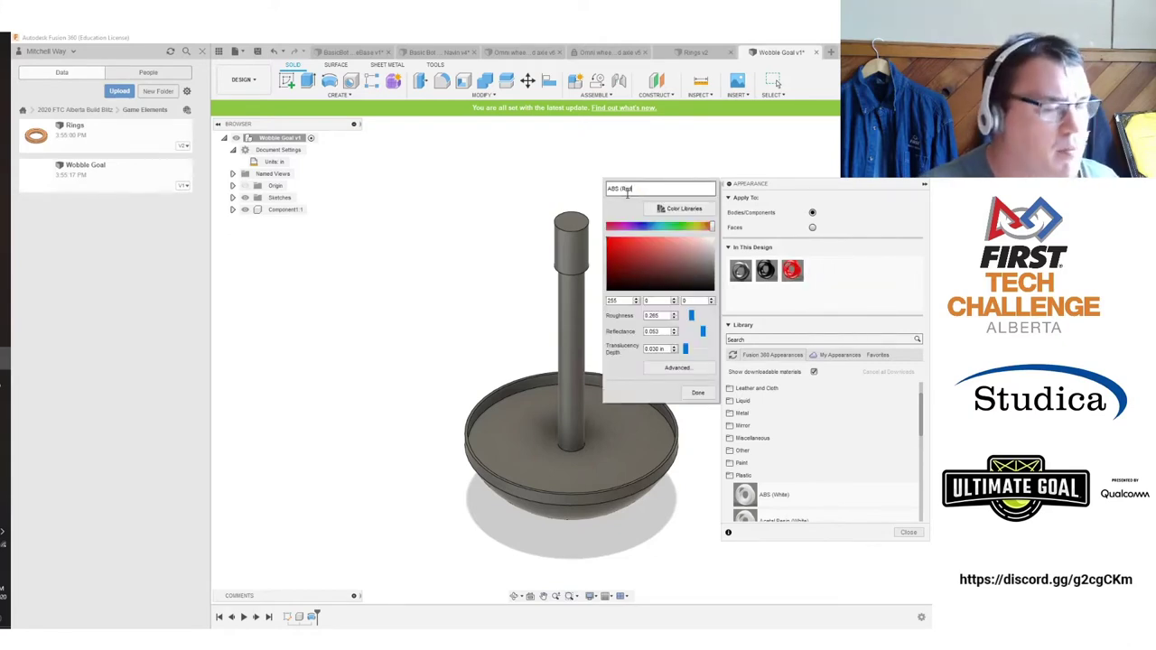
pyautogui.click(698, 392)
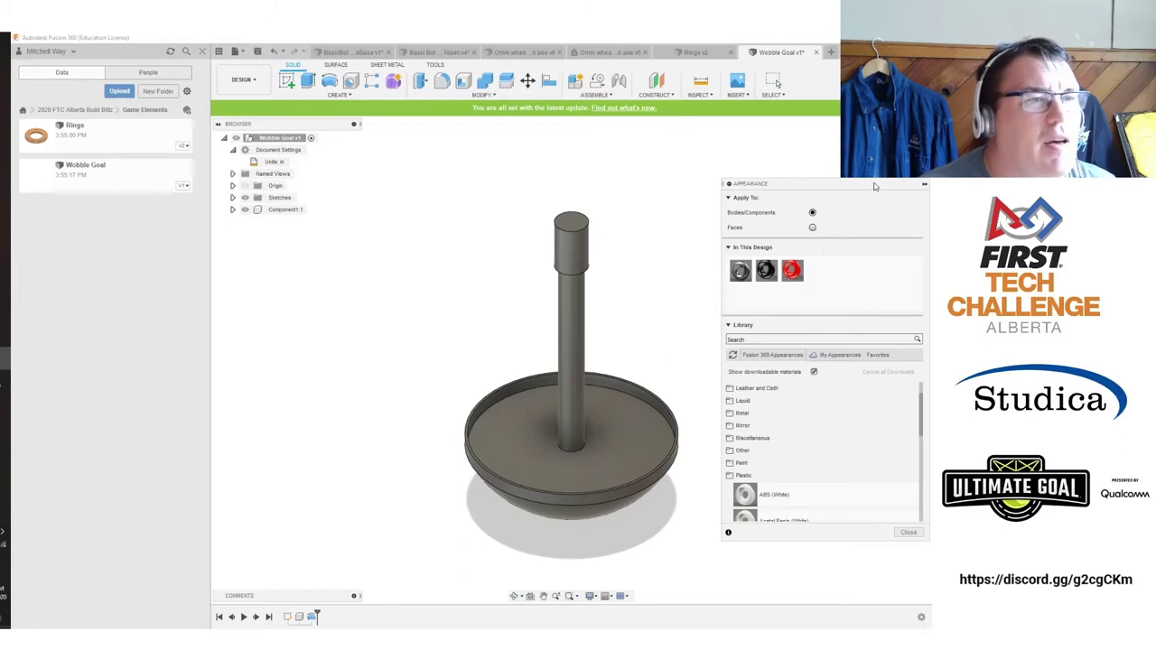
# Set appearances to apply to faces and put ABS (Black) on the base's domed underside and the rim's outer face.
pyautogui.keyDown('shift'); pyautogui.moveTo(623, 379); pyautogui.dragTo(614, 302, button='middle'); pyautogui.keyUp('shift')
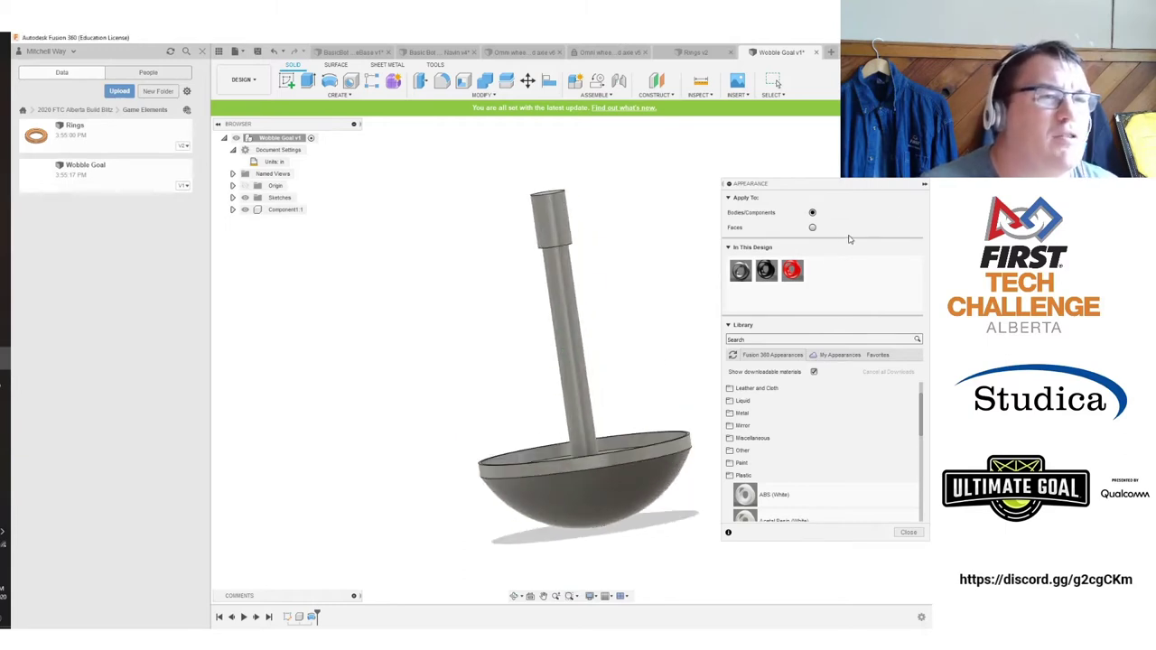
pyautogui.click(812, 227)
pyautogui.moveTo(770, 272); pyautogui.dragTo(623, 486)
pyautogui.moveTo(767, 272); pyautogui.dragTo(660, 471)
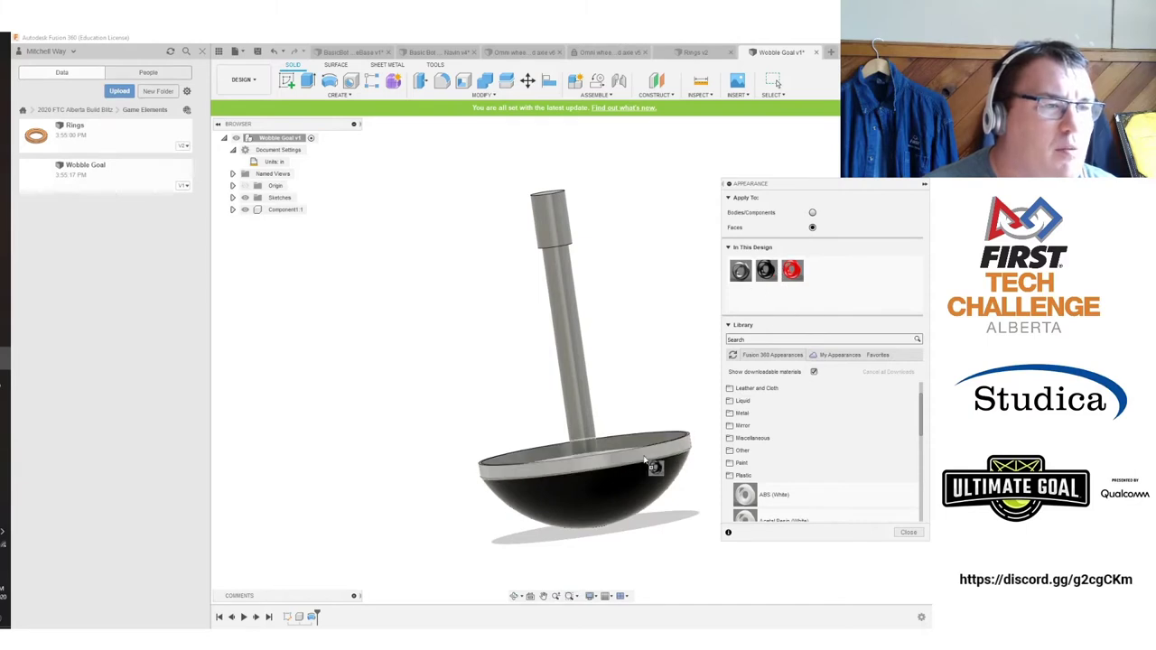
# Apply ABS (Black) to the inner wall and top edge of the base's rim.
pyautogui.keyDown('shift'); pyautogui.moveTo(704, 379); pyautogui.dragTo(702, 267, button='middle'); pyautogui.keyUp('shift')
pyautogui.scroll(5, 632, 343)
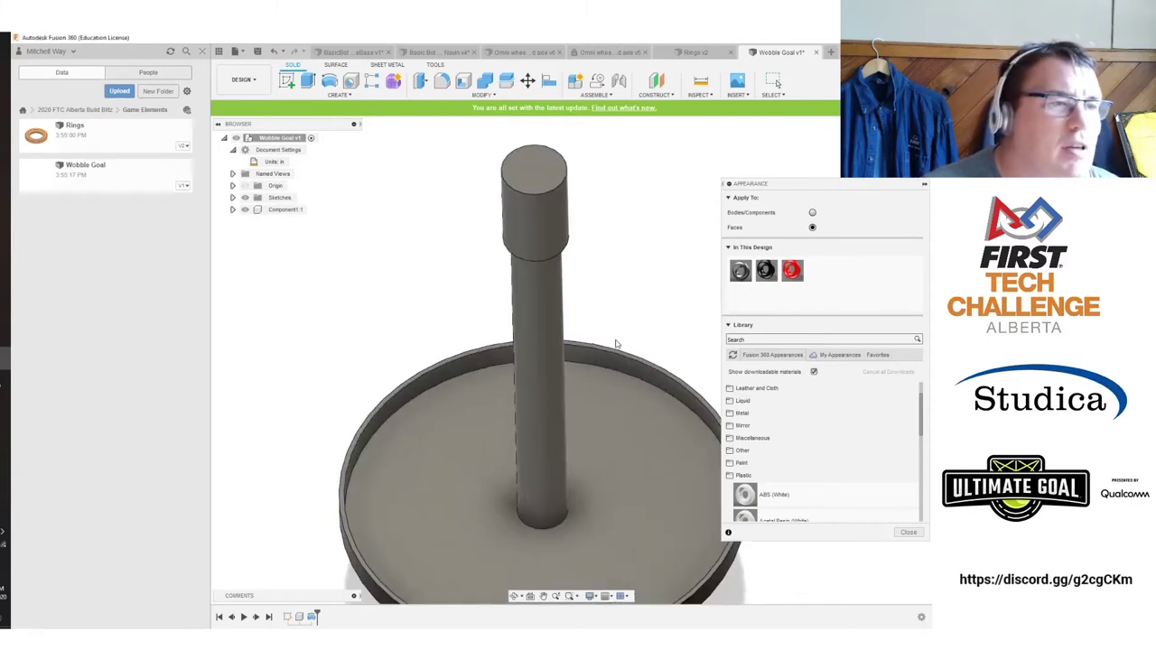
pyautogui.moveTo(766, 270); pyautogui.dragTo(630, 372)
pyautogui.moveTo(766, 271); pyautogui.dragTo(639, 363)
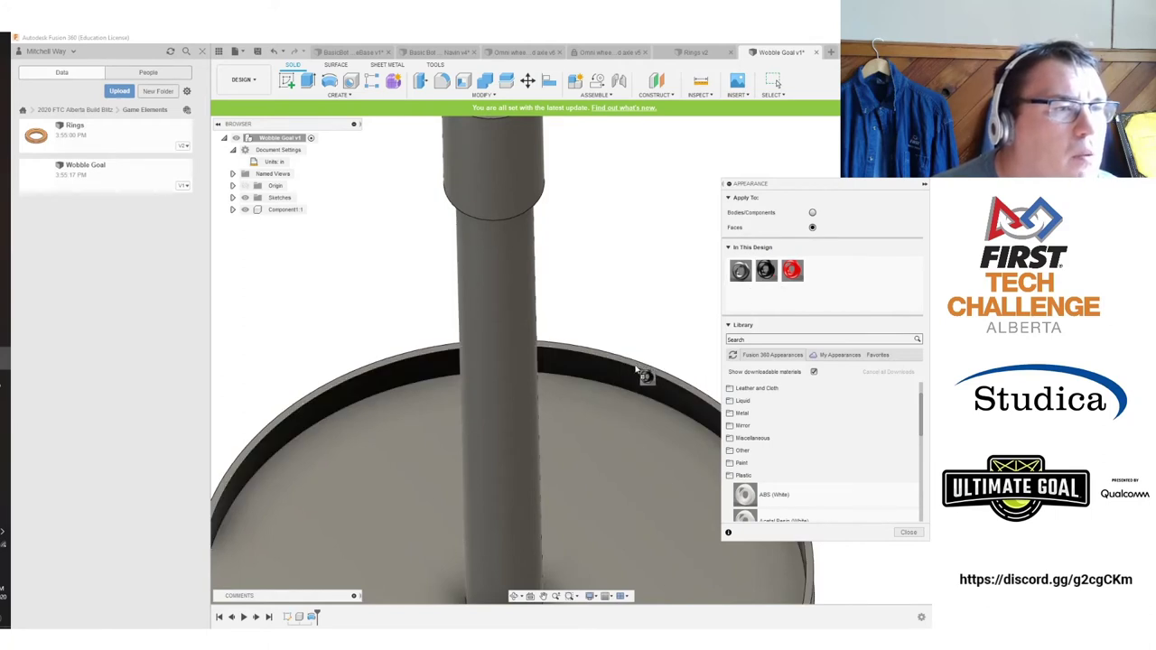
pyautogui.scroll(-5, 644, 377)
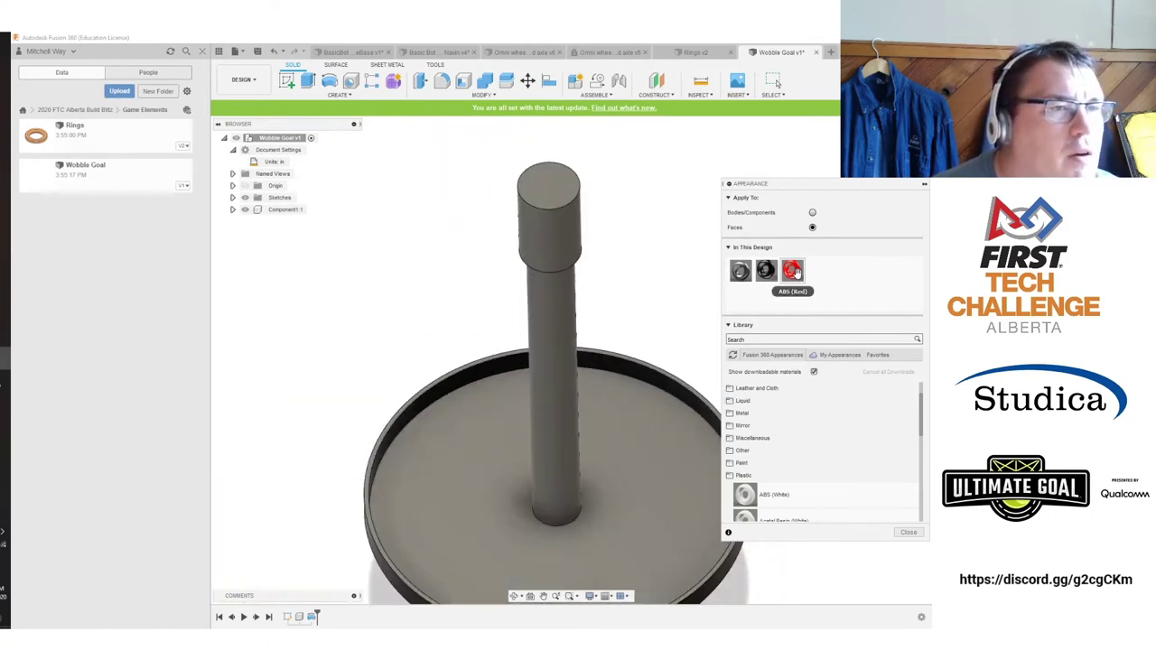
# Apply ABS (Red) to the faces of the cap and pole and to the base's flat top face.
pyautogui.moveTo(792, 270); pyautogui.dragTo(564, 203)
pyautogui.scroll(-3, 643, 375)
pyautogui.scroll(10, 643, 374)
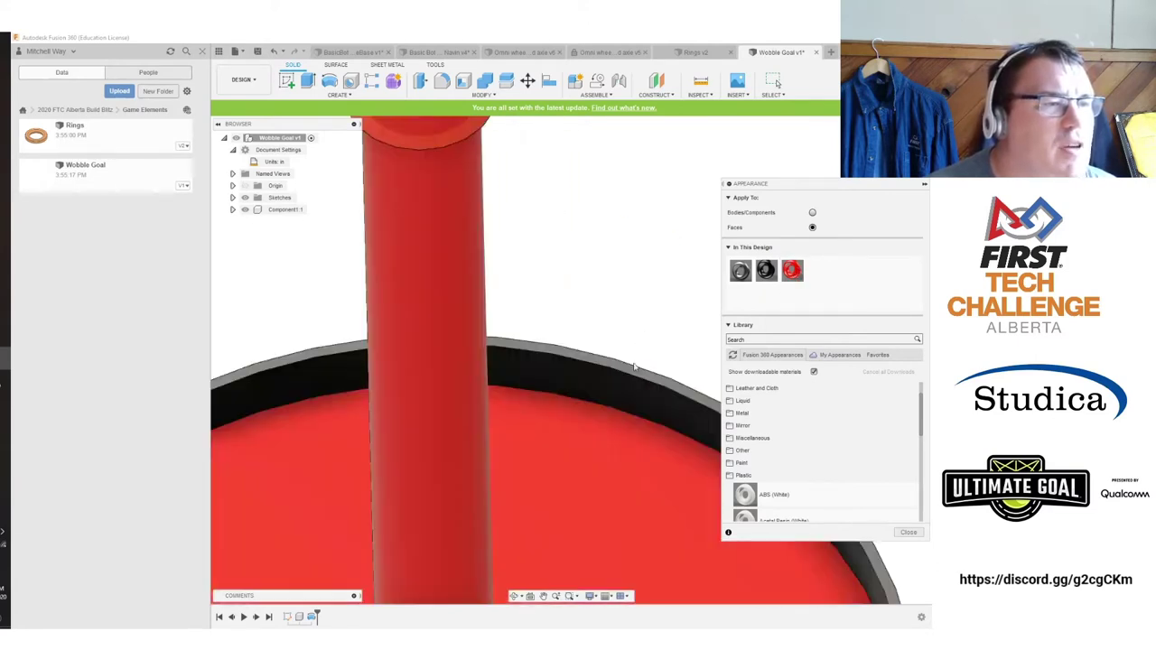
pyautogui.scroll(-10, 621, 346)
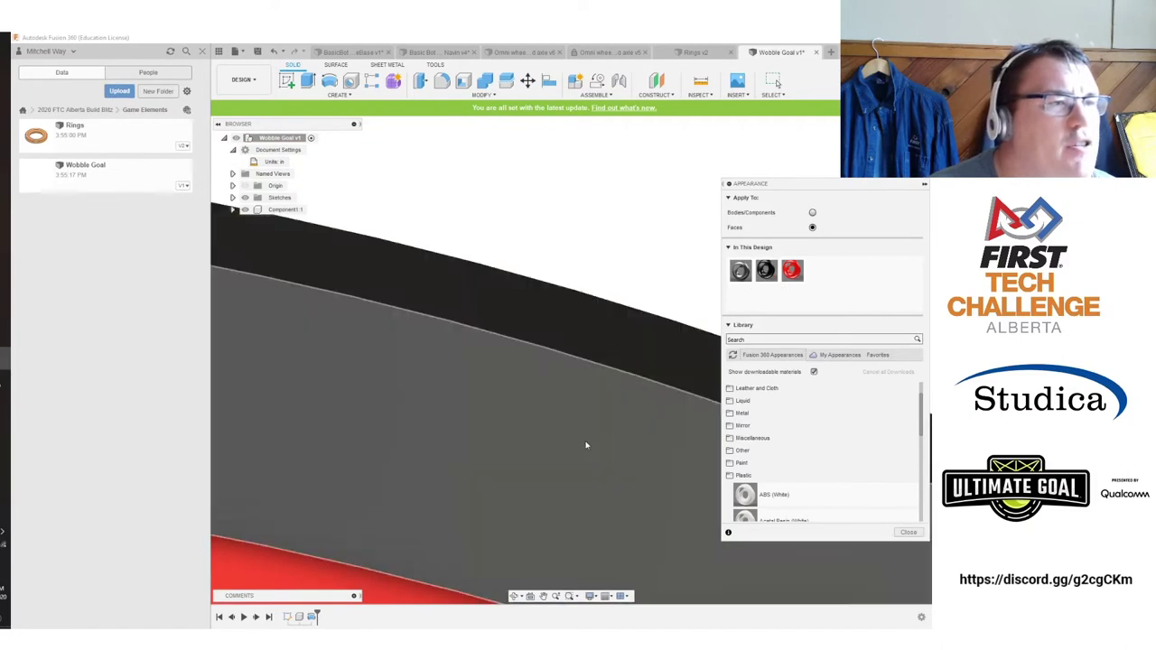
pyautogui.scroll(-3, 581, 365)
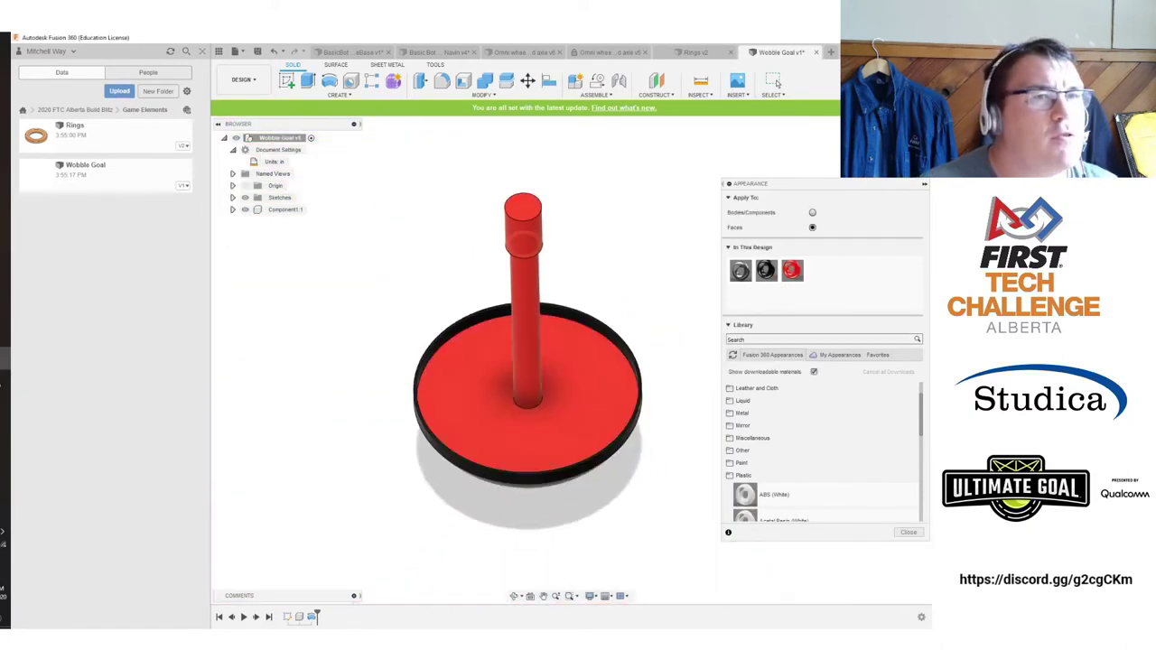
pyautogui.keyDown('shift'); pyautogui.moveTo(571, 358); pyautogui.dragTo(603, 307, button='middle'); pyautogui.keyUp('shift')
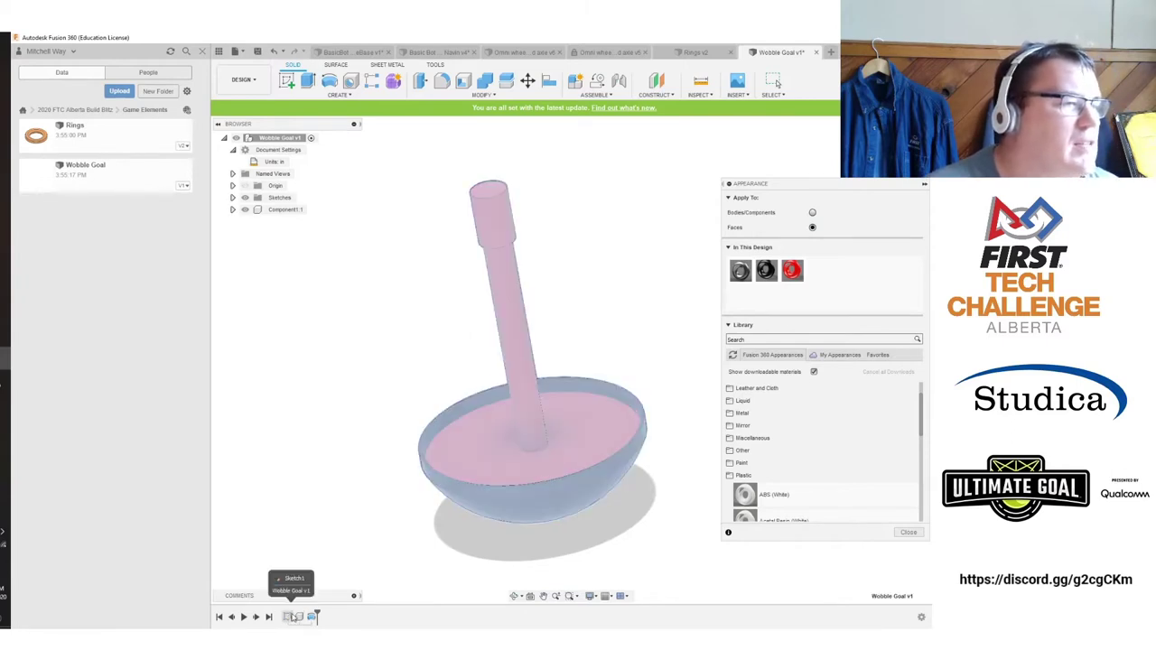
pyautogui.click(233, 197)
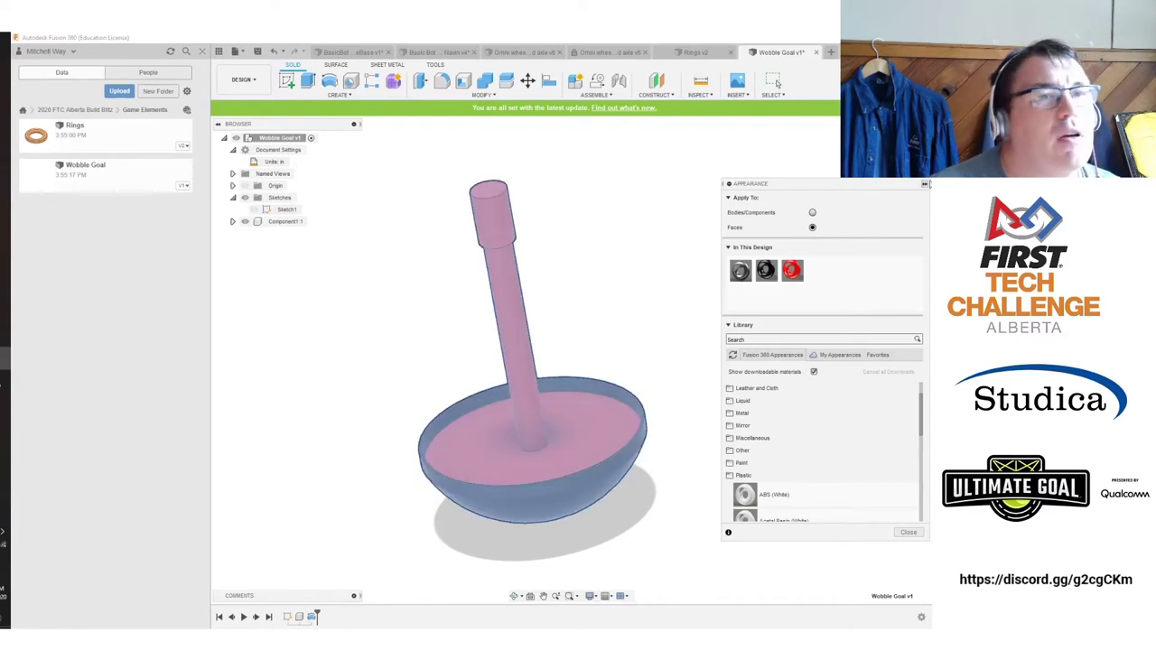
pyautogui.click(908, 531)
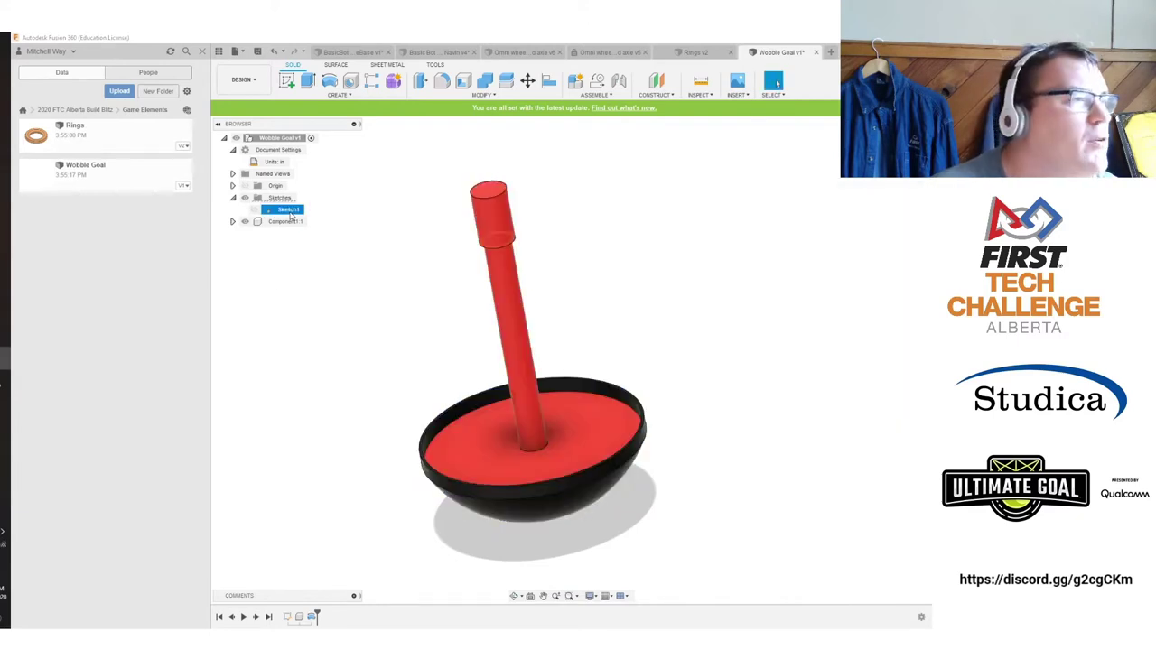
pyautogui.rightClick(287, 209)
pyautogui.click(352, 244)
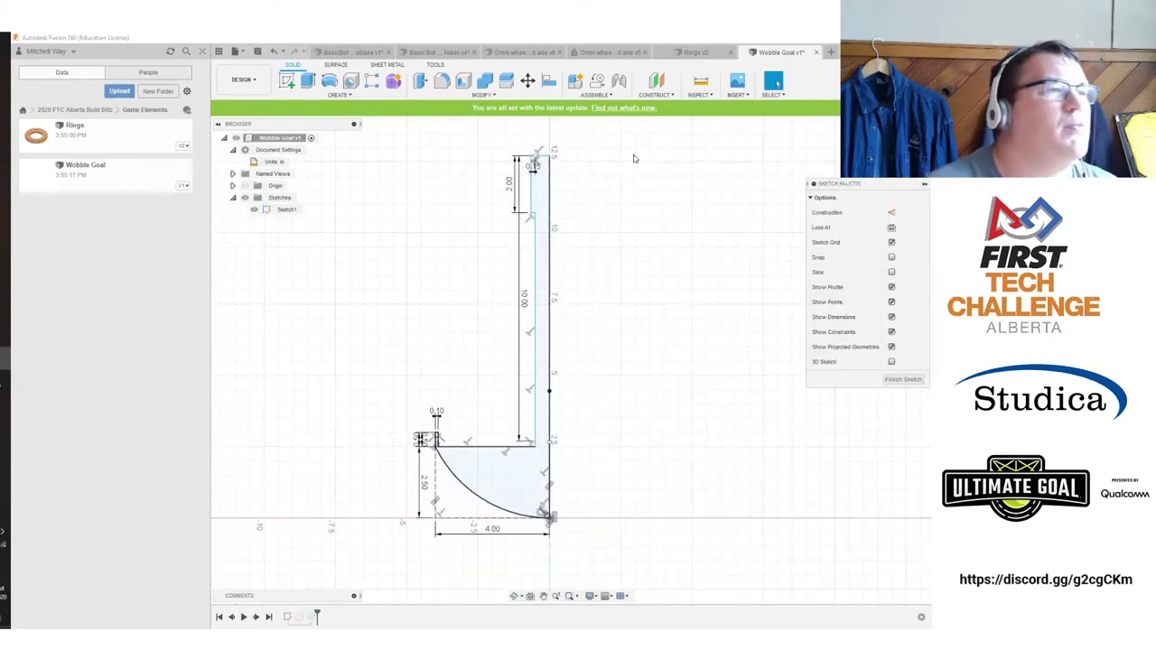
pyautogui.scroll(5, 523, 265)
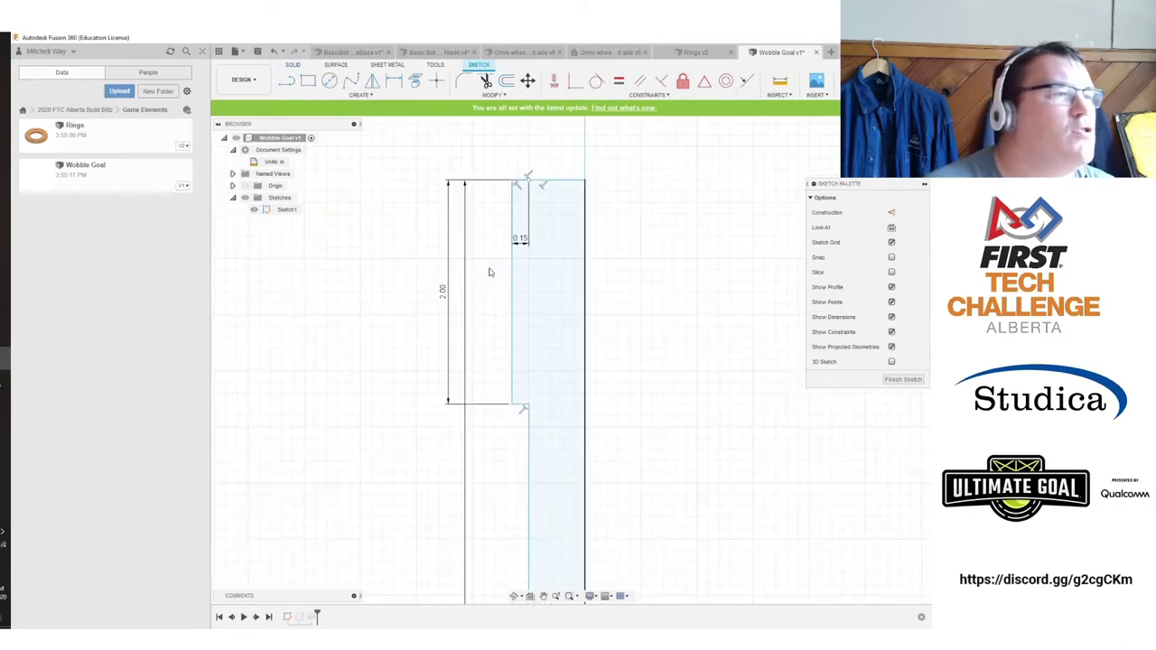
pyautogui.doubleClick(443, 292)
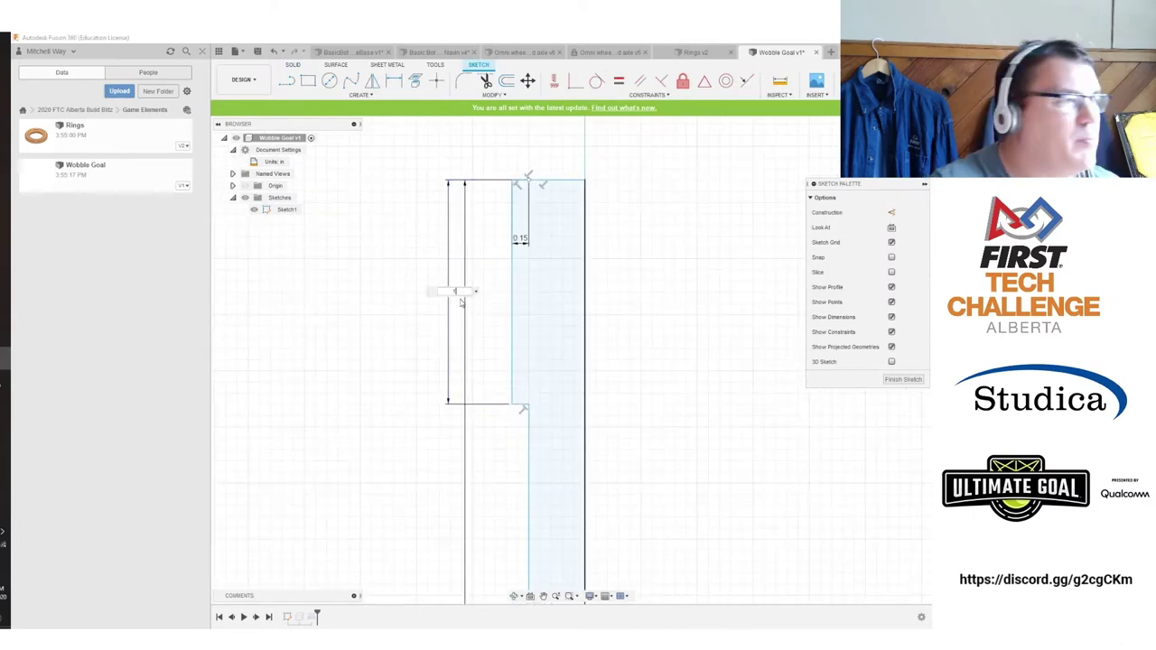
pyautogui.write('1')
pyautogui.press('Return')
pyautogui.click(891, 378)
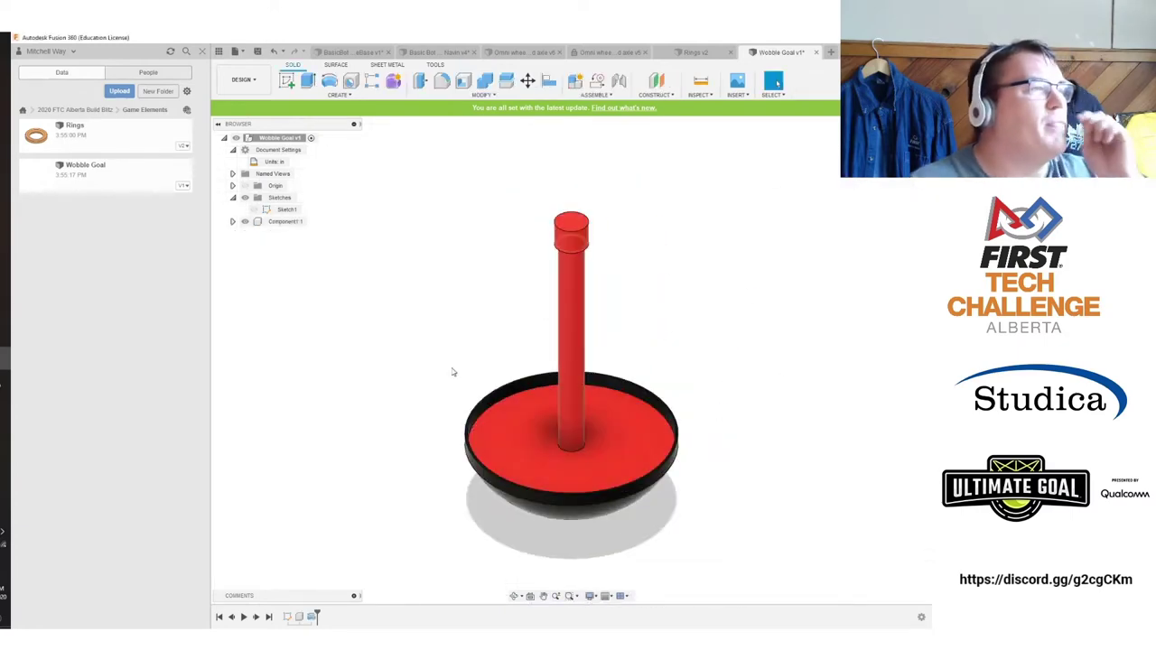
pyautogui.click(258, 51)
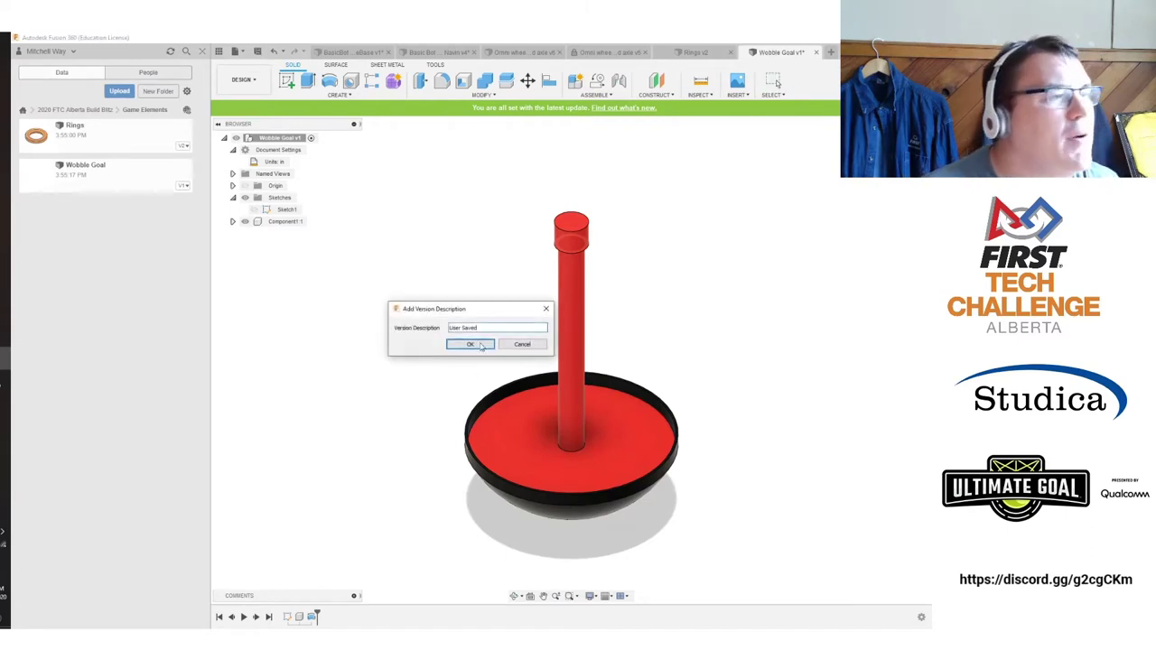
pyautogui.click(481, 346)
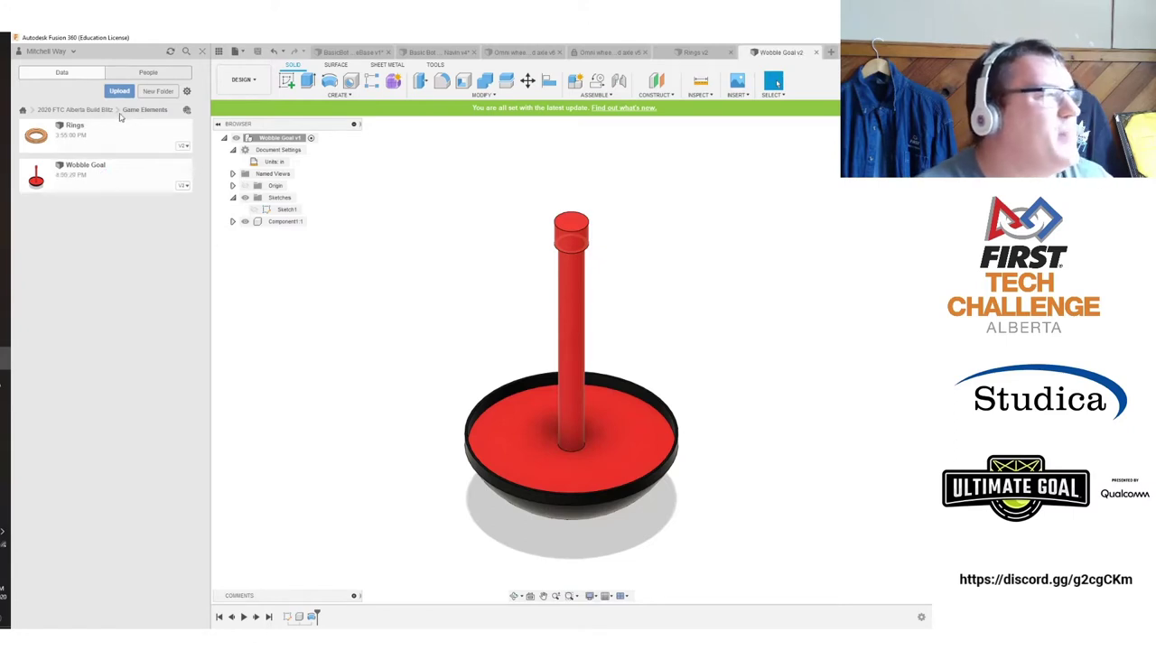
# Create a folder named Shooter Prototypes in the 2020 FTC Alberta Build Blitz project.
pyautogui.click(90, 109)
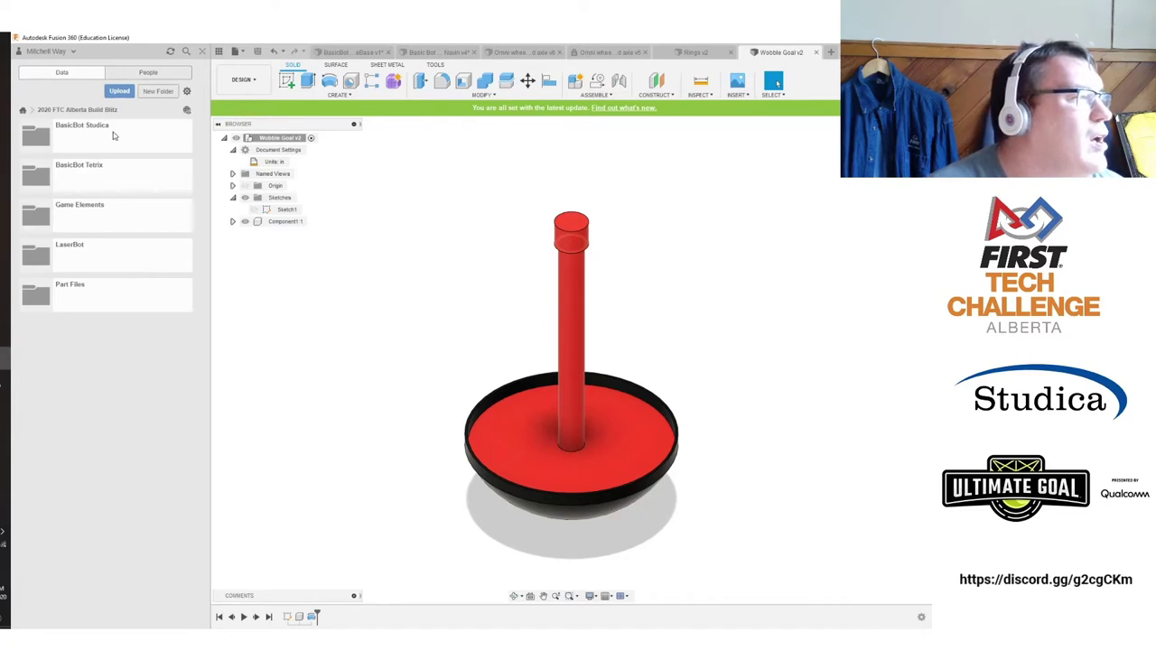
pyautogui.click(155, 92)
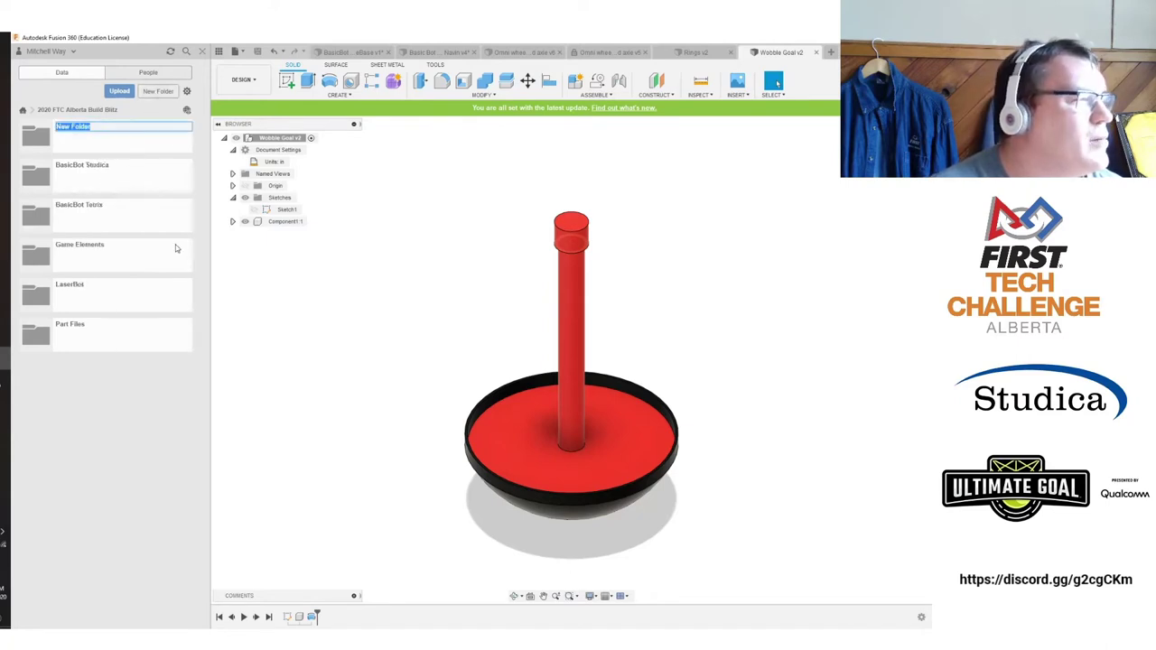
pyautogui.write('Shooter Prototypes')
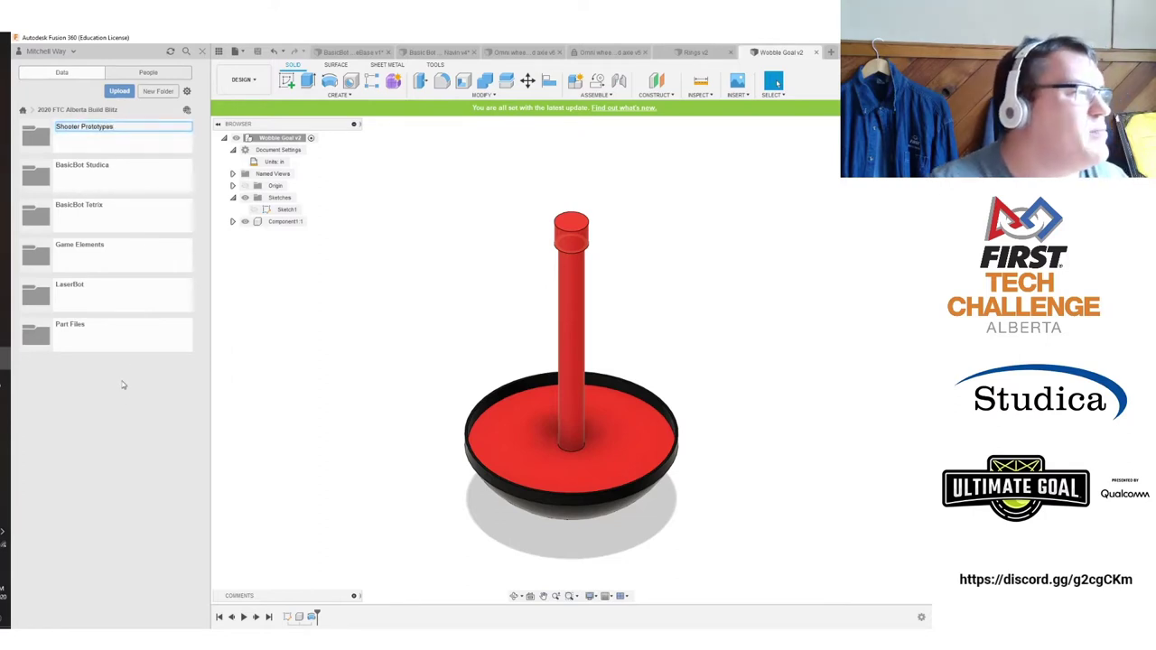
pyautogui.press('Return')
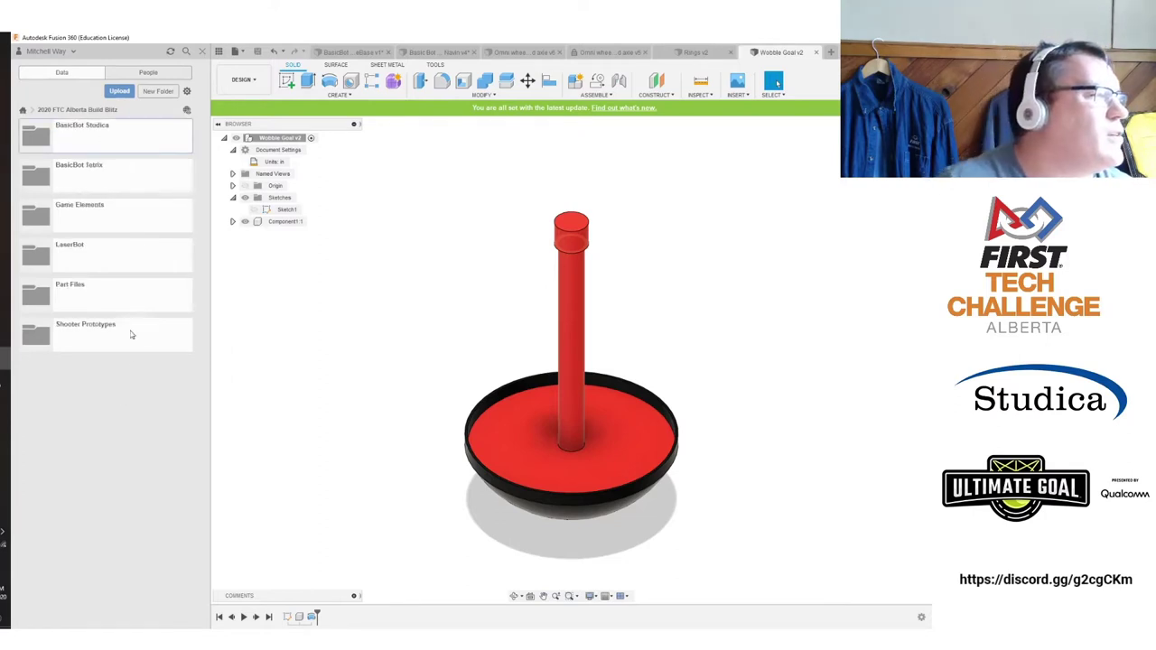
# Create a new design and save it in the Shooter Prototypes folder as Shooter Prototype 1.
pyautogui.click(121, 342)
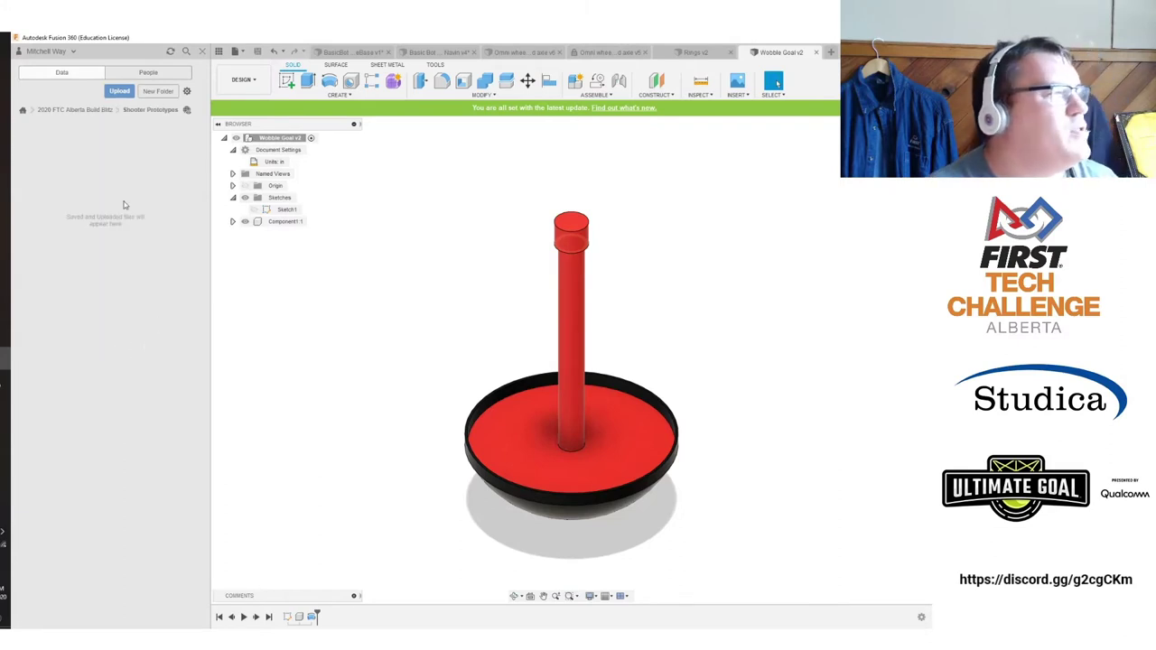
pyautogui.click(234, 52)
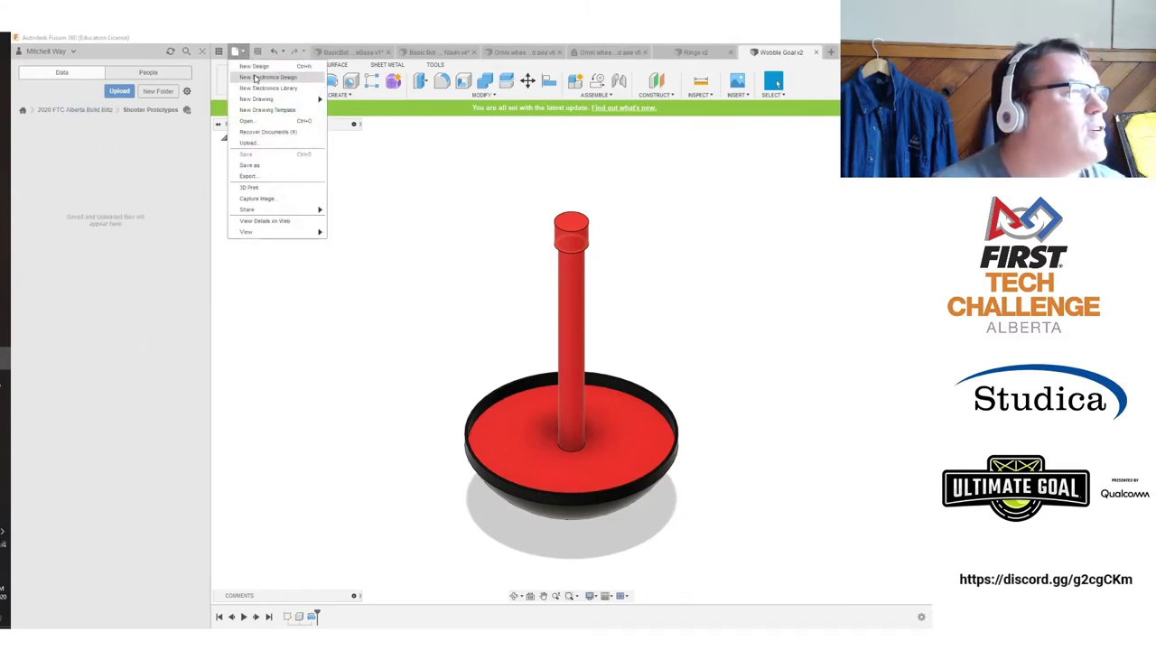
pyautogui.click(258, 68)
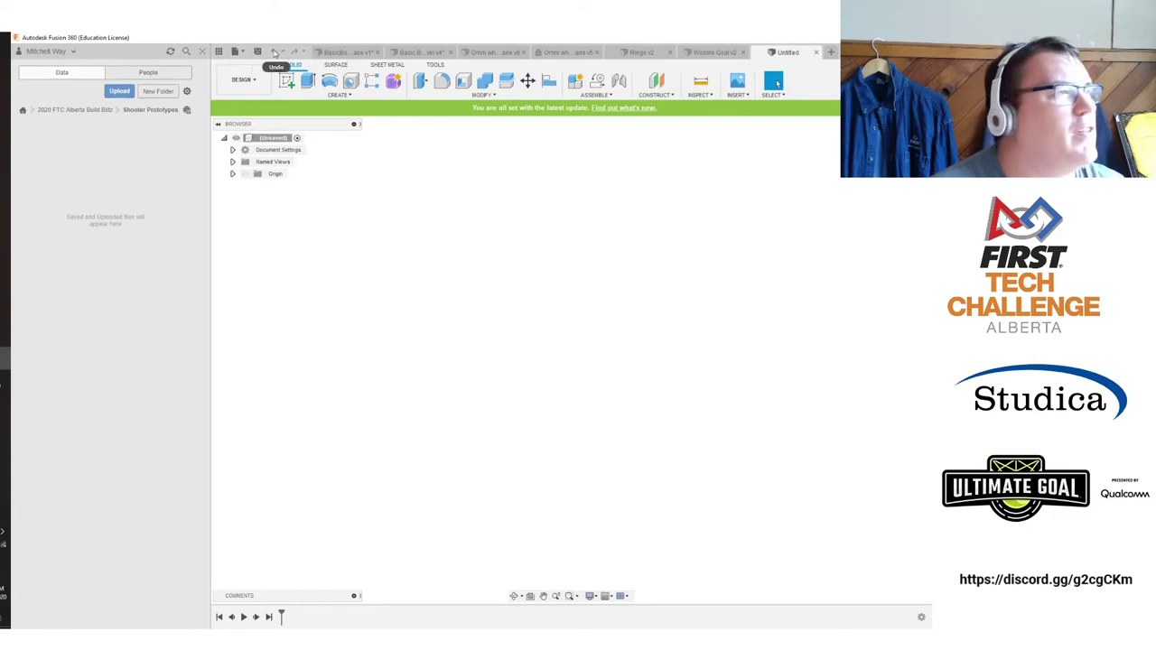
pyautogui.click(257, 52)
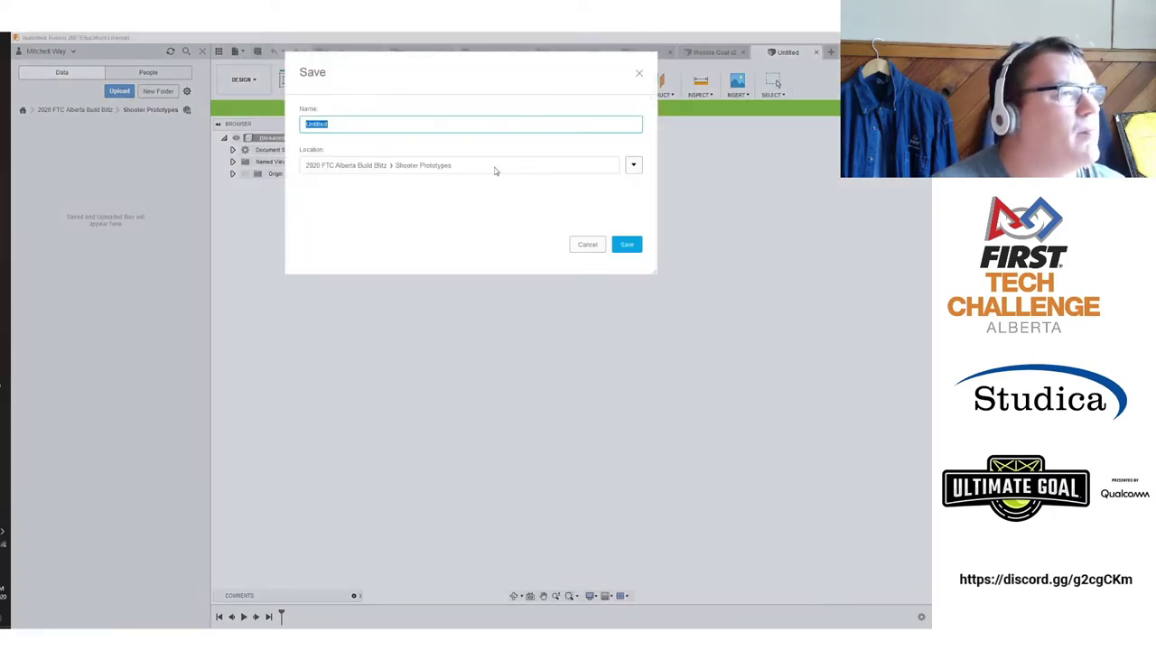
pyautogui.write('Shooter Prototype 1')
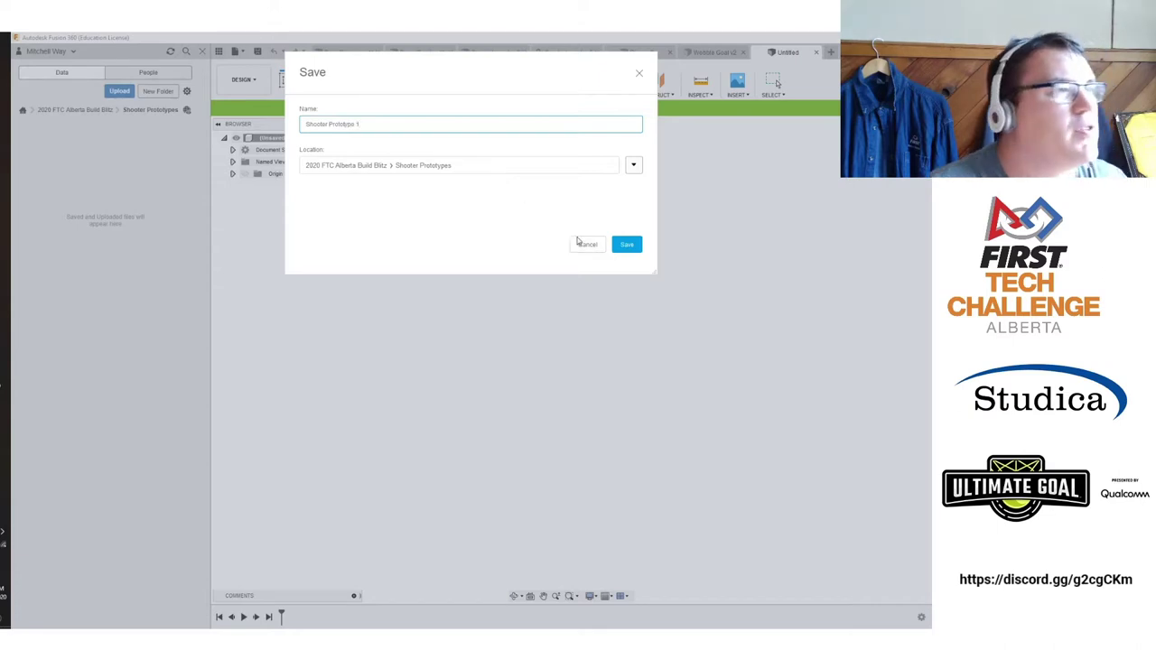
pyautogui.click(621, 244)
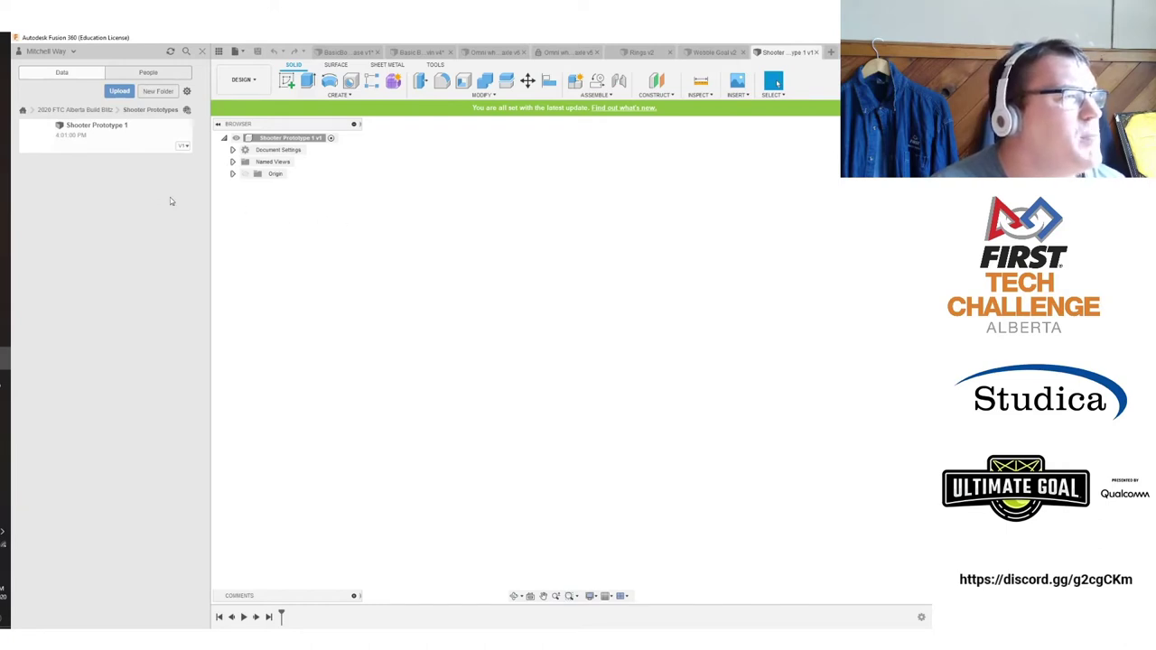
# Consult the ring's dimensions in Appendix C, Scoring Elements, of the game manual PDF, moving its window aside.
pyautogui.hotkey('alt', 'Tab')
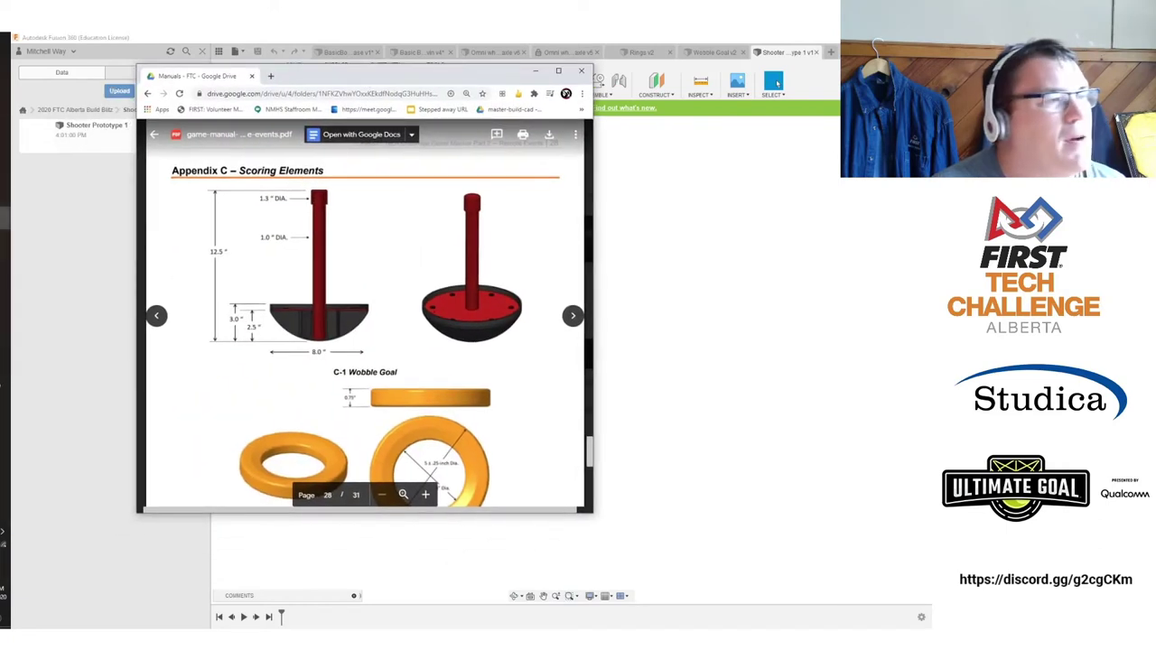
pyautogui.scroll(-3, 364, 316)
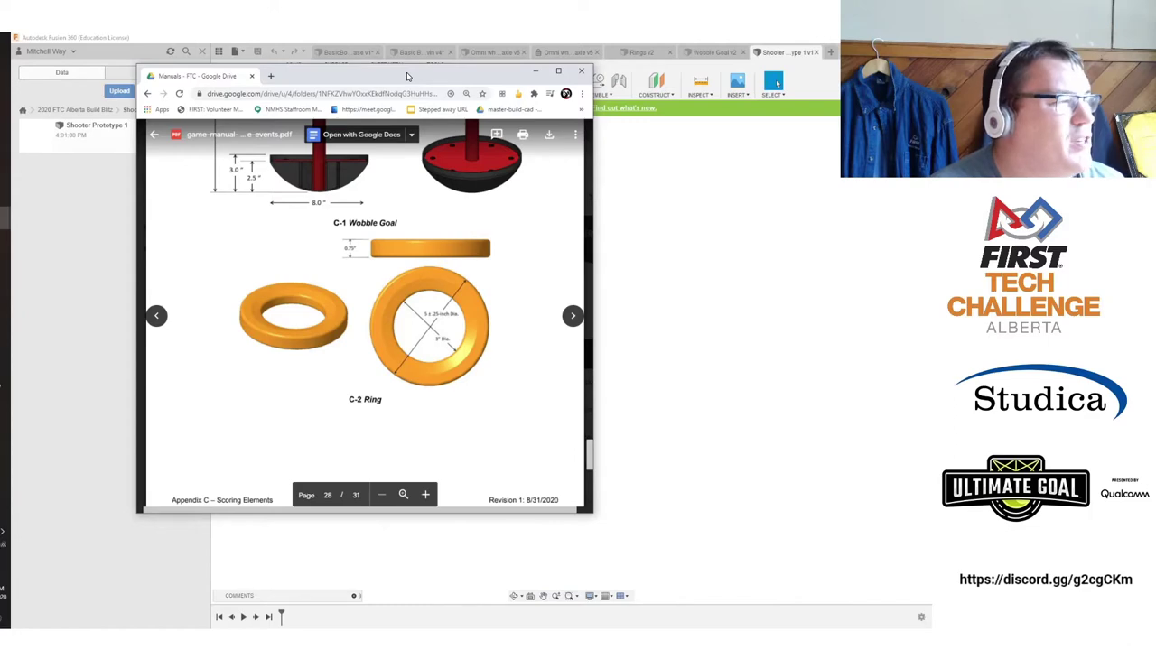
pyautogui.moveTo(407, 75); pyautogui.dragTo(0, 194)
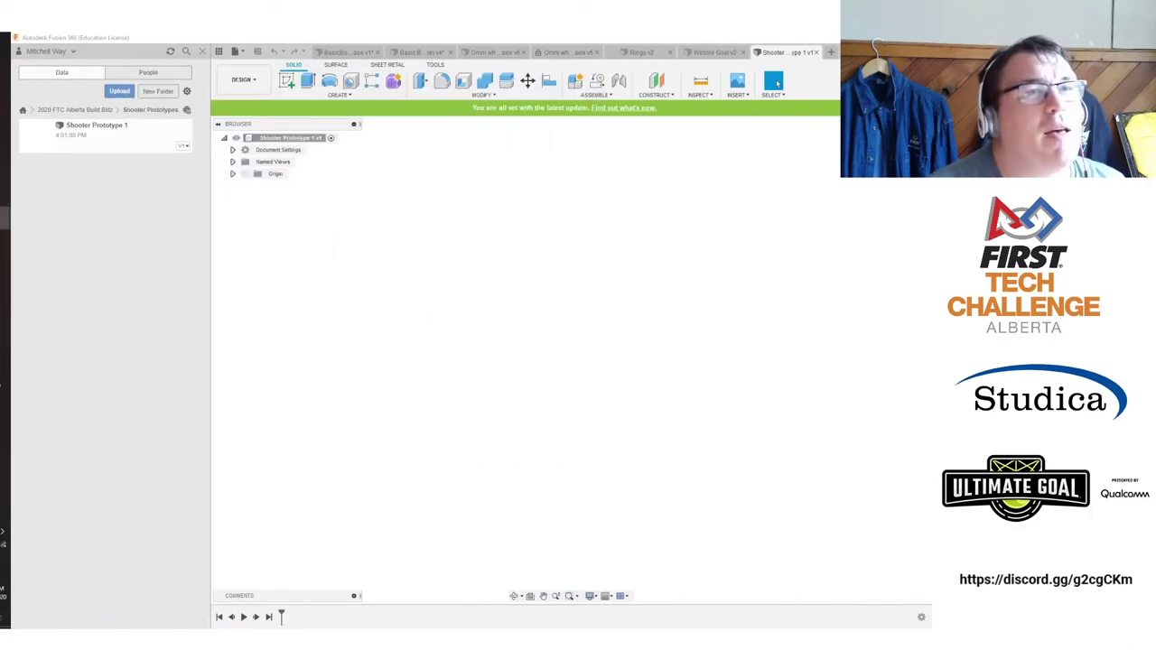
# Watch the FRC 2013 Einstein Finals 1-1 match video full screen on The Blue Alliance page in the browser, and pause it.
pyautogui.hotkey('alt', 'Tab')
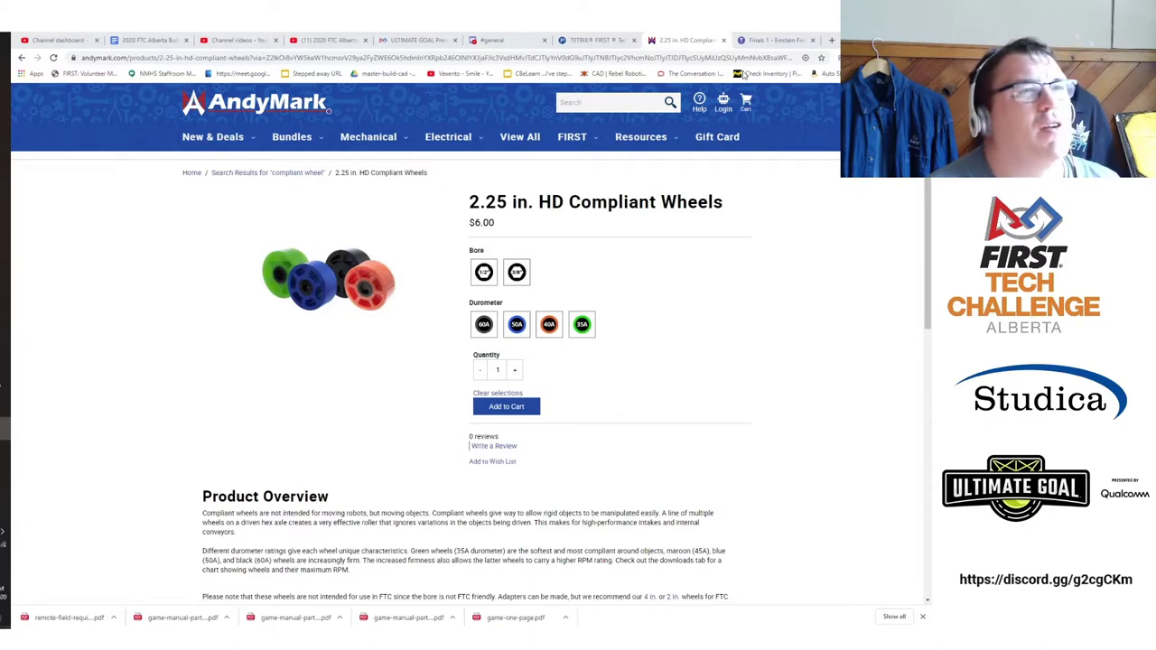
pyautogui.click(754, 40)
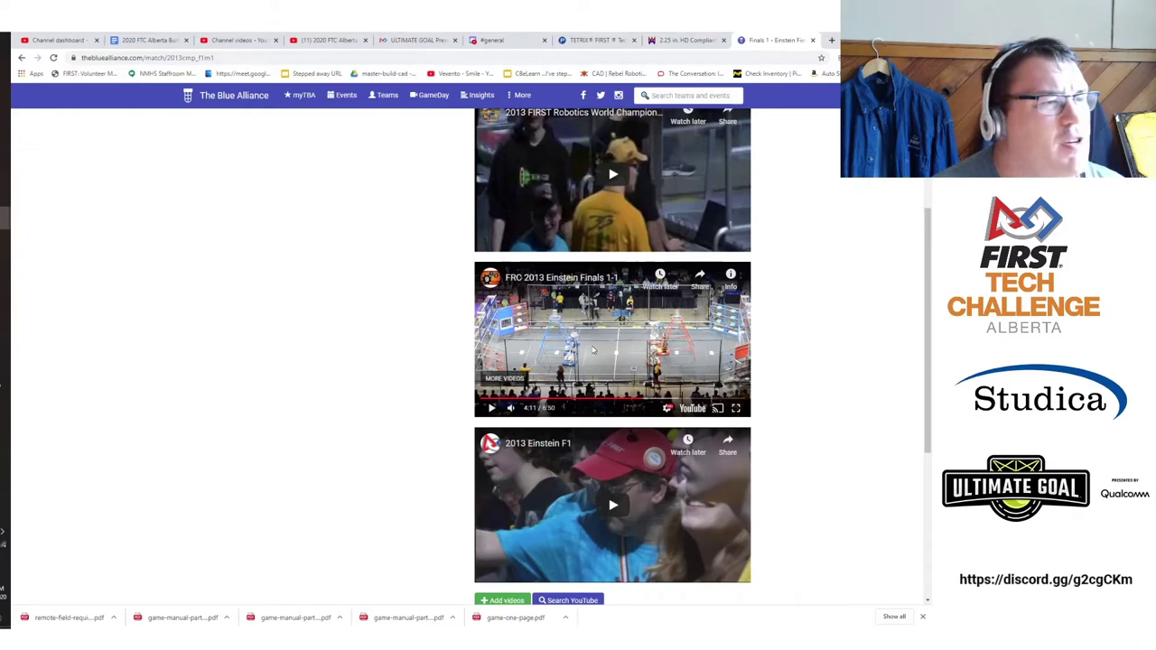
pyautogui.click(735, 408)
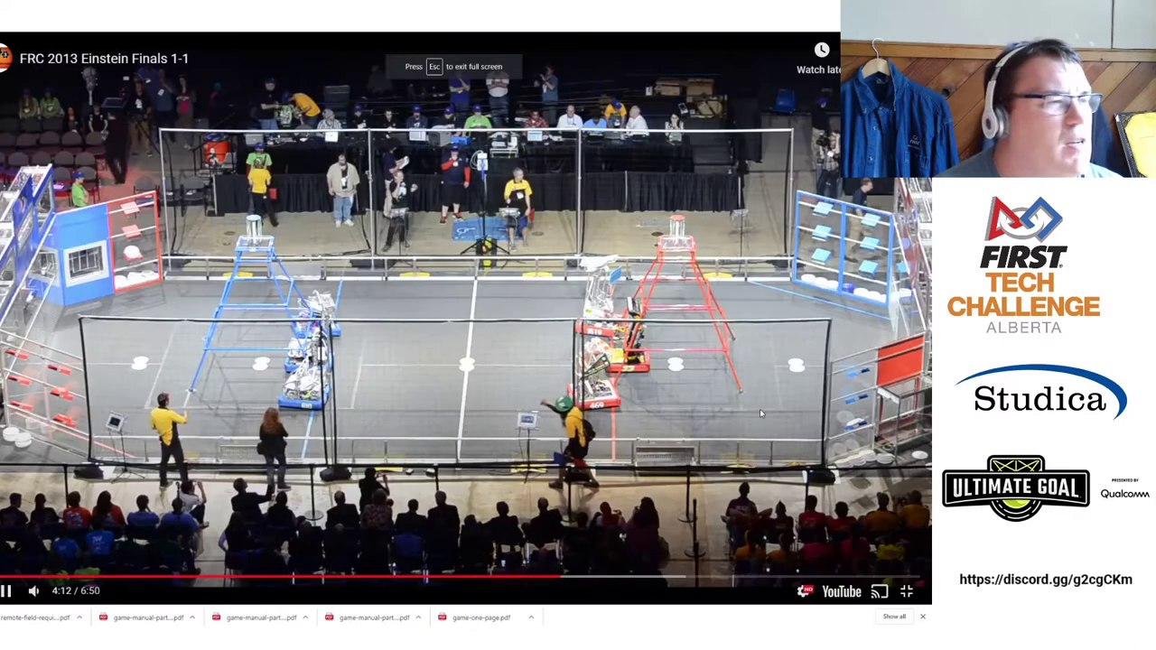
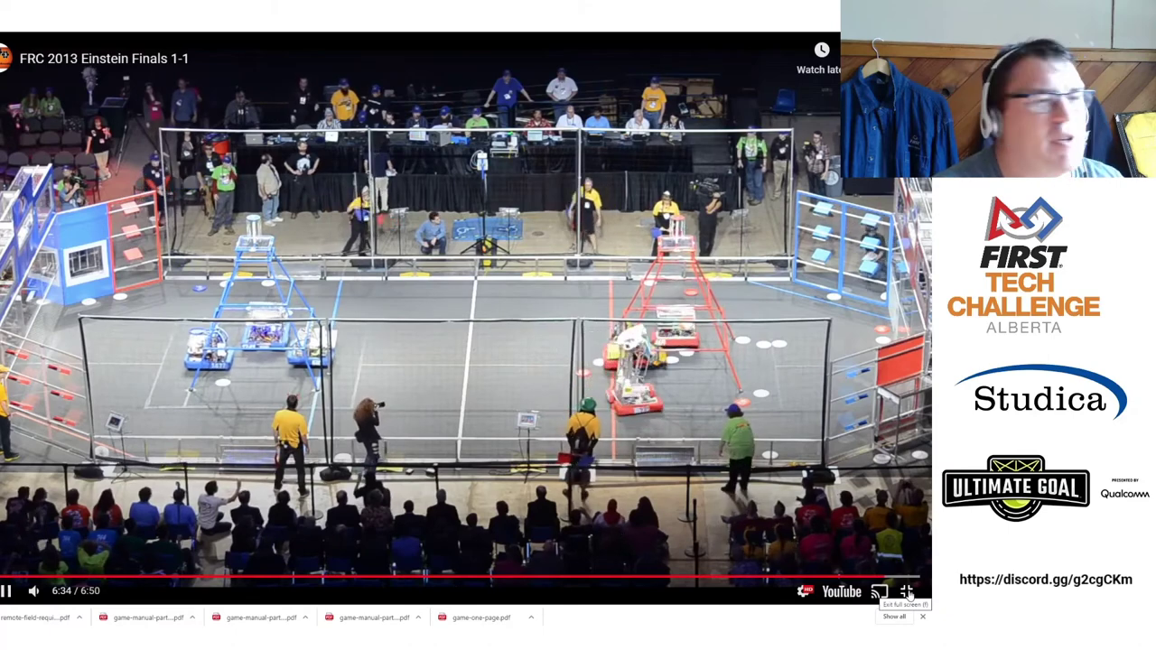
pyautogui.click(909, 593)
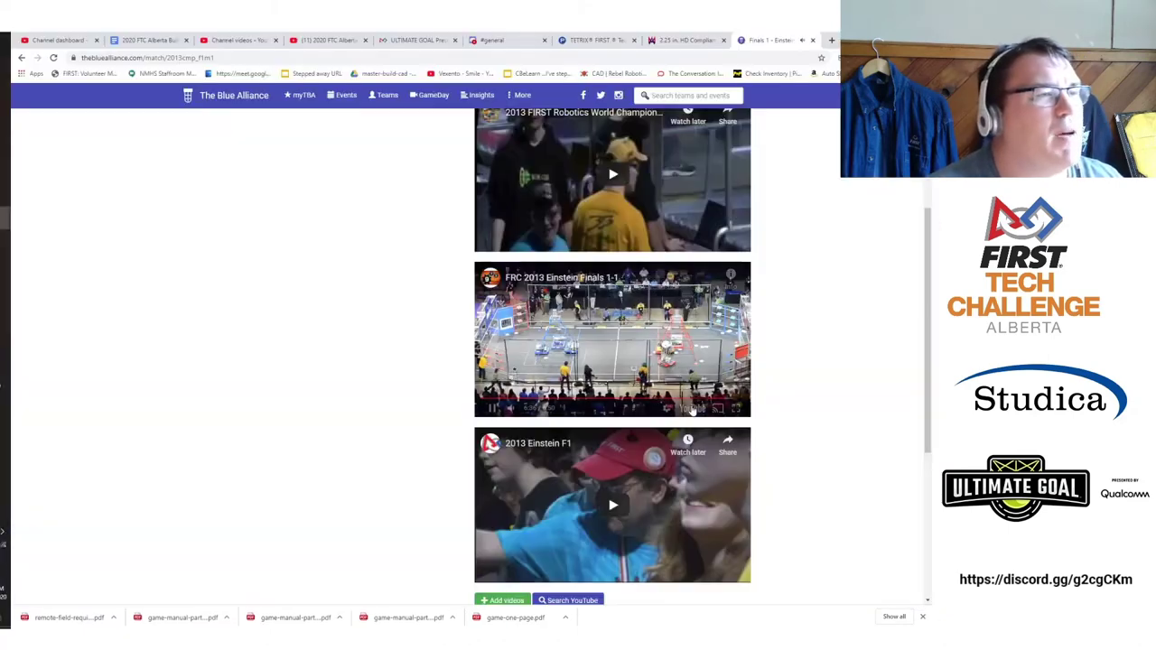
pyautogui.click(683, 365)
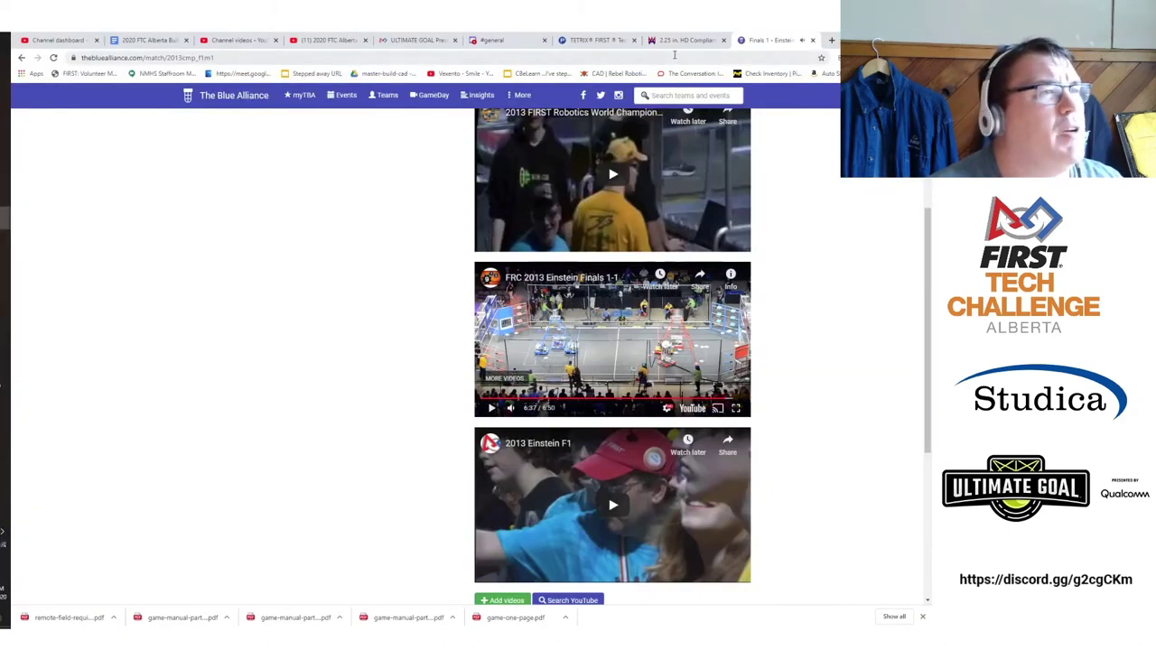
# Switch back to Fusion 360 and insert the Rings design from the Game Elements folder at its default position in Shooter Prototype 1.
pyautogui.click(3, 370)
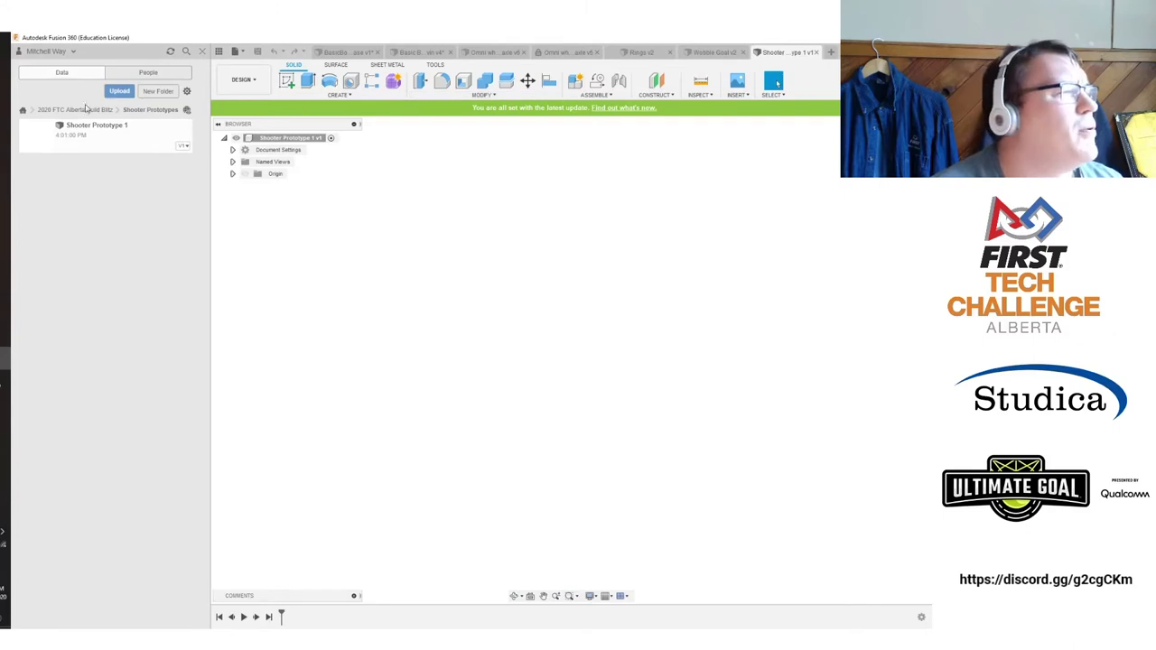
pyautogui.click(96, 112)
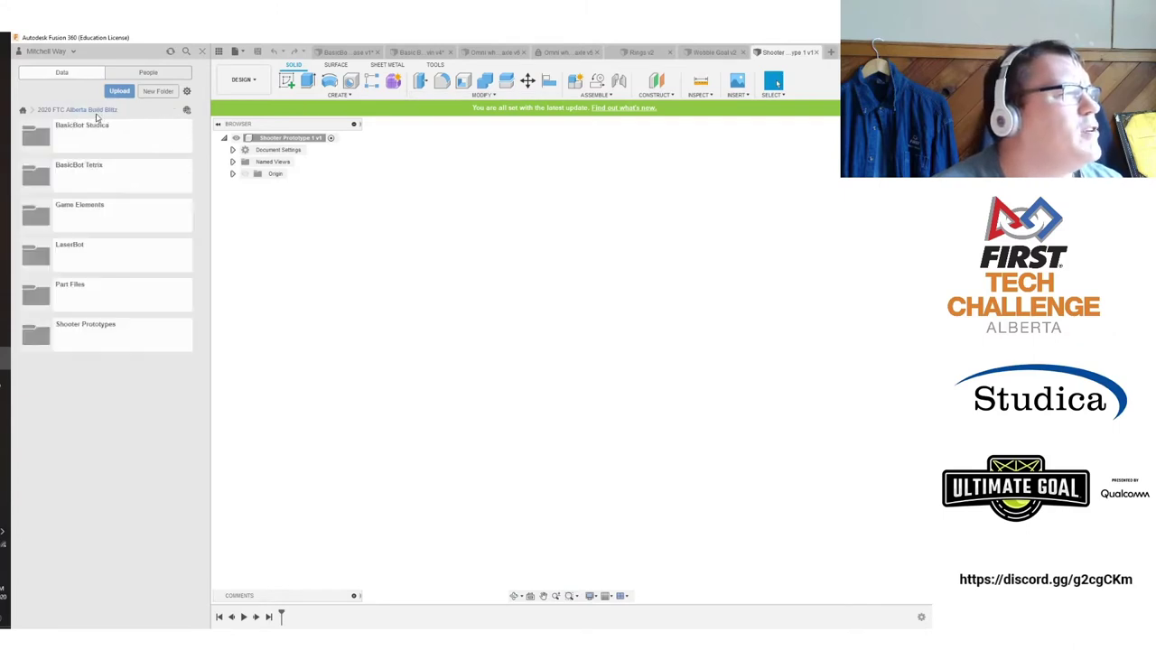
pyautogui.click(99, 298)
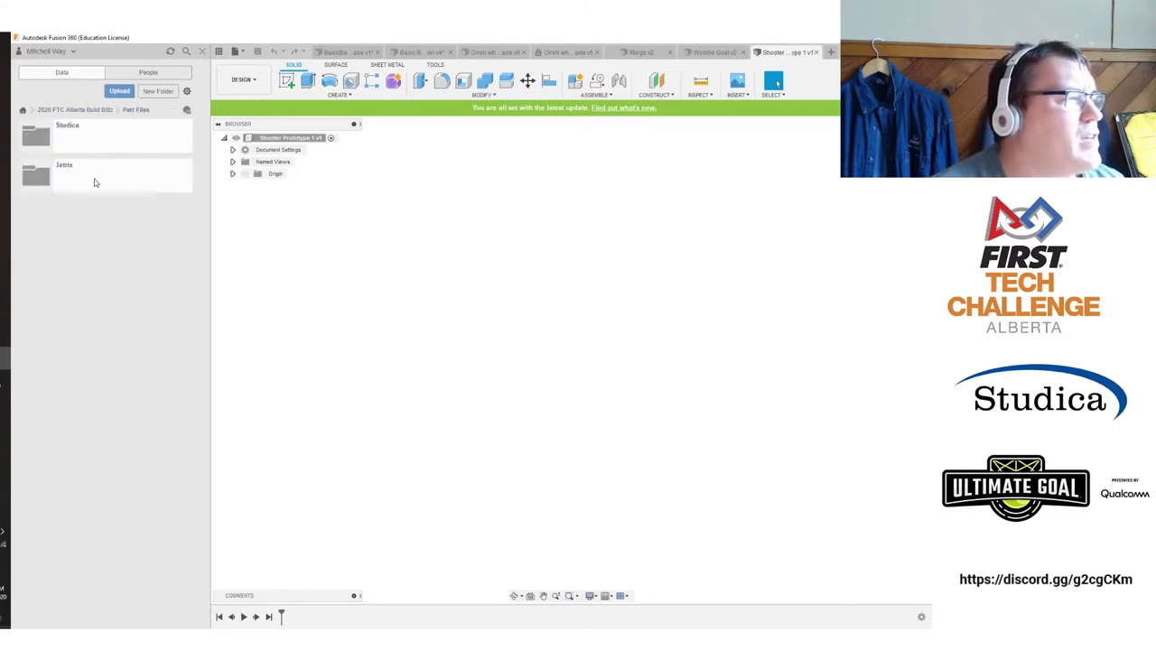
pyautogui.click(89, 111)
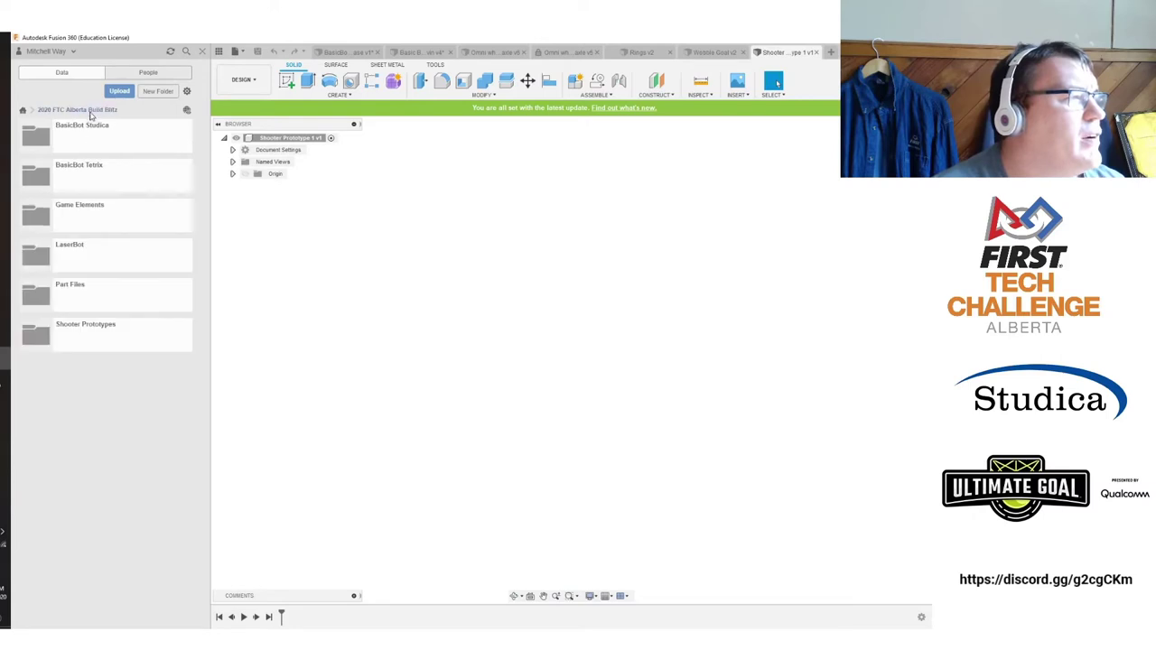
pyautogui.click(90, 226)
pyautogui.moveTo(174, 181); pyautogui.dragTo(628, 424)
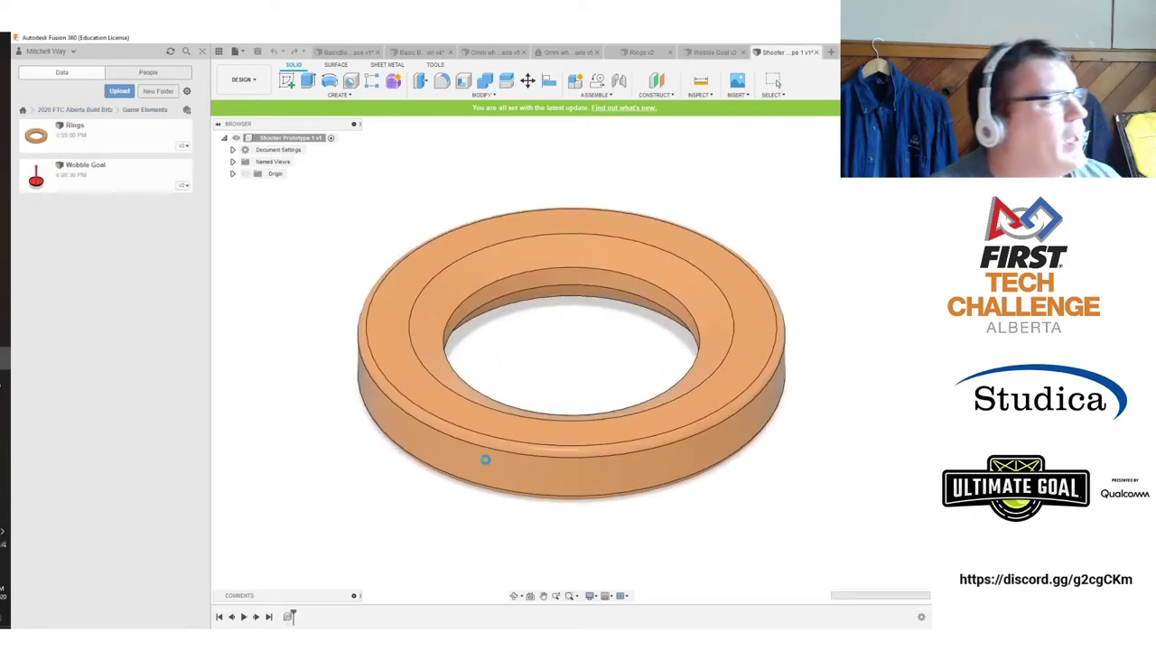
pyautogui.scroll(-2, 599, 416)
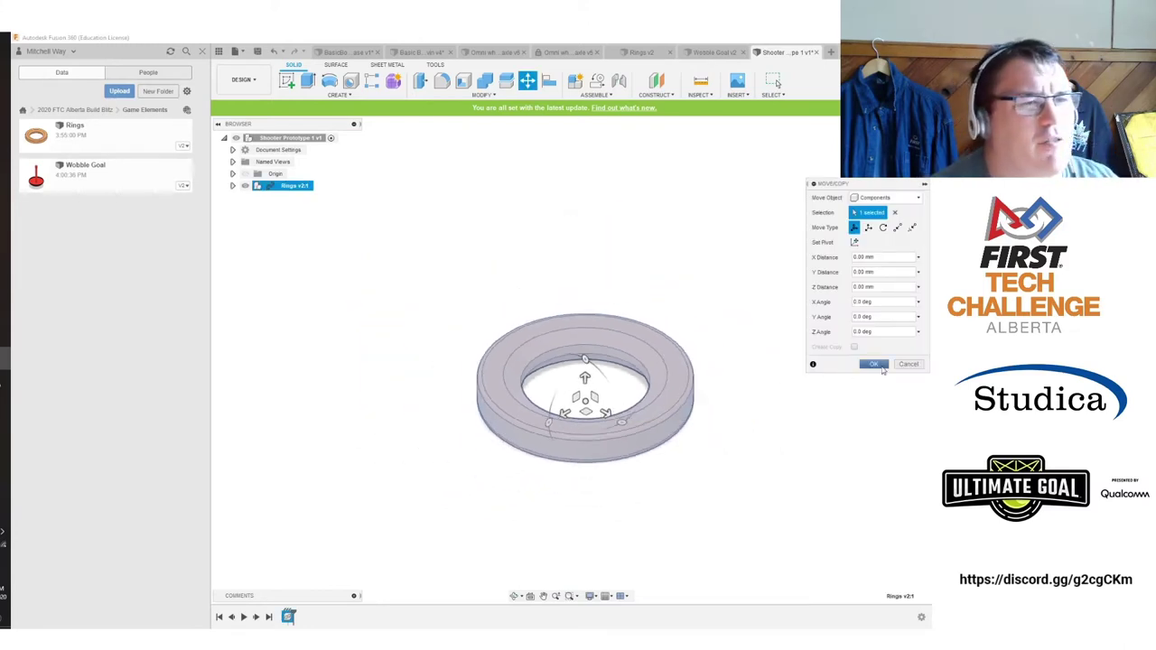
pyautogui.click(876, 365)
pyautogui.scroll(-4, 624, 399)
pyautogui.moveTo(683, 380); pyautogui.dragTo(615, 383, button='middle')
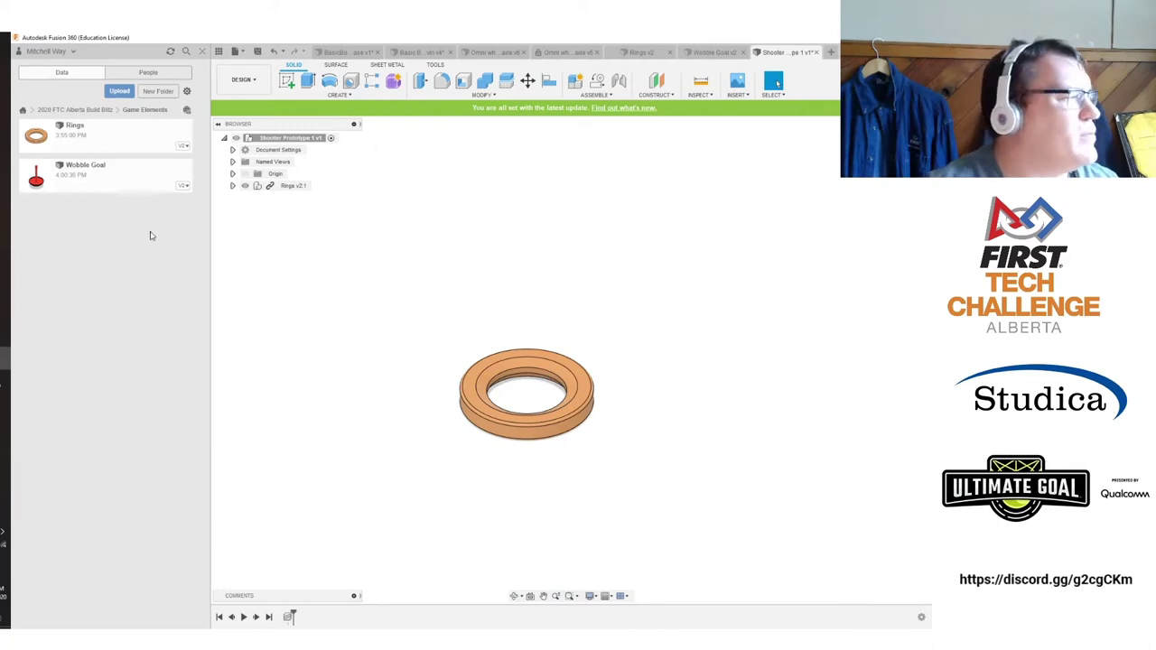
# Insert the 39068_TXM-288mmChannel from the Tetrix folder in Part Files into the shooter prototype.
pyautogui.click(99, 110)
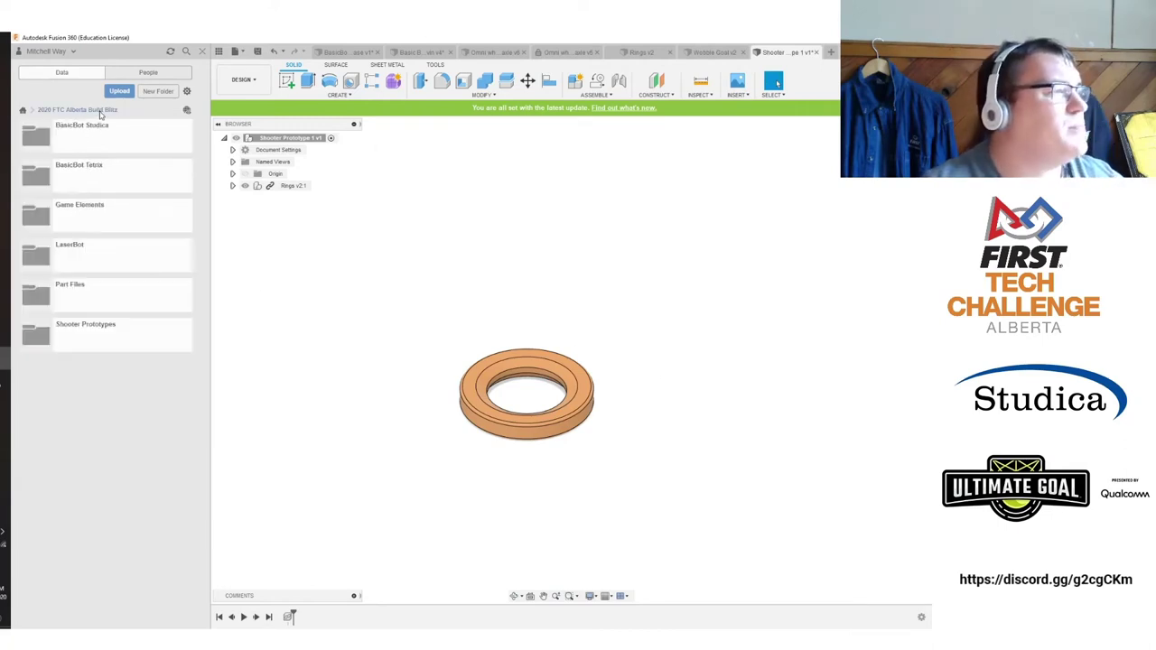
pyautogui.click(110, 293)
pyautogui.click(110, 177)
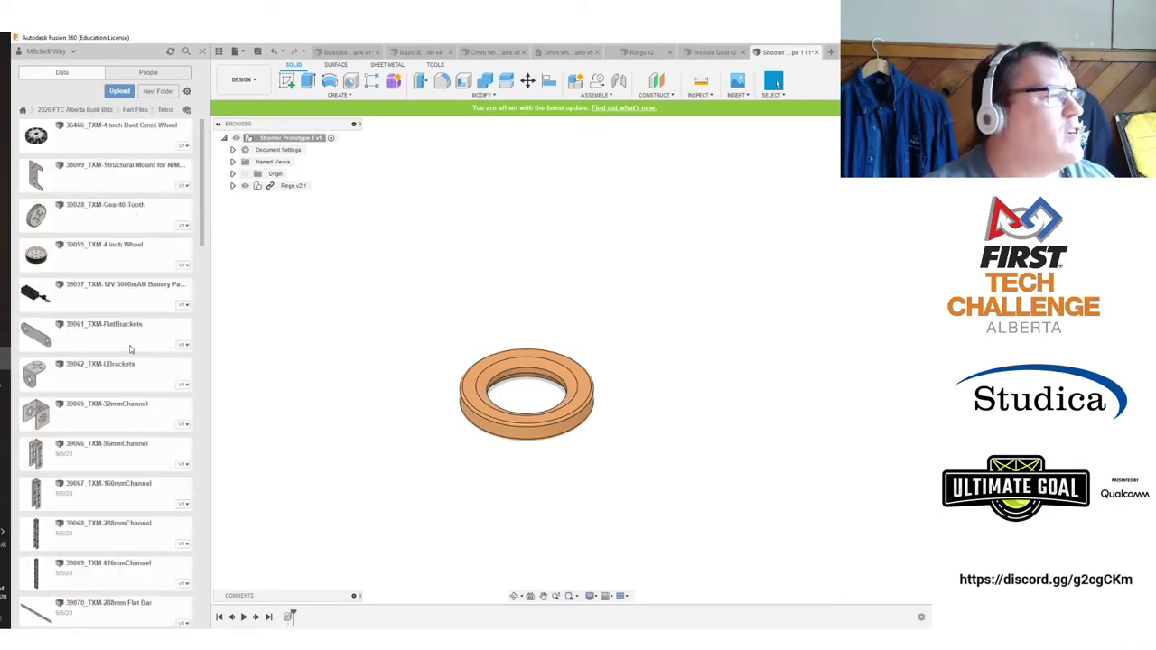
pyautogui.scroll(-5, 109, 326)
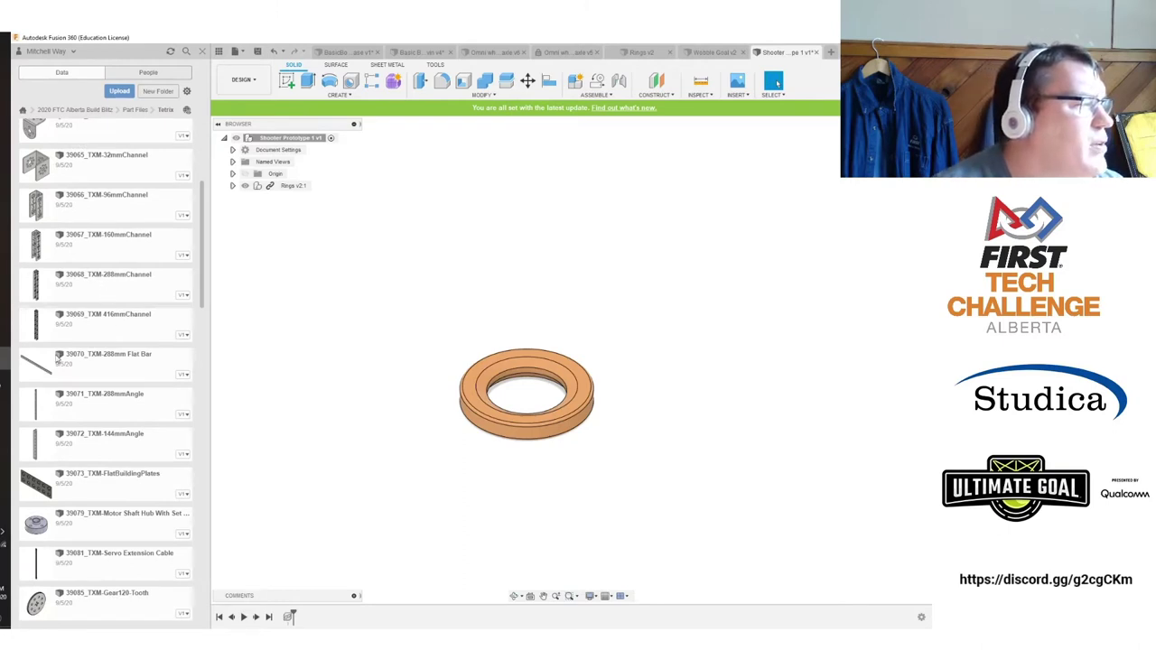
pyautogui.click(2, 410)
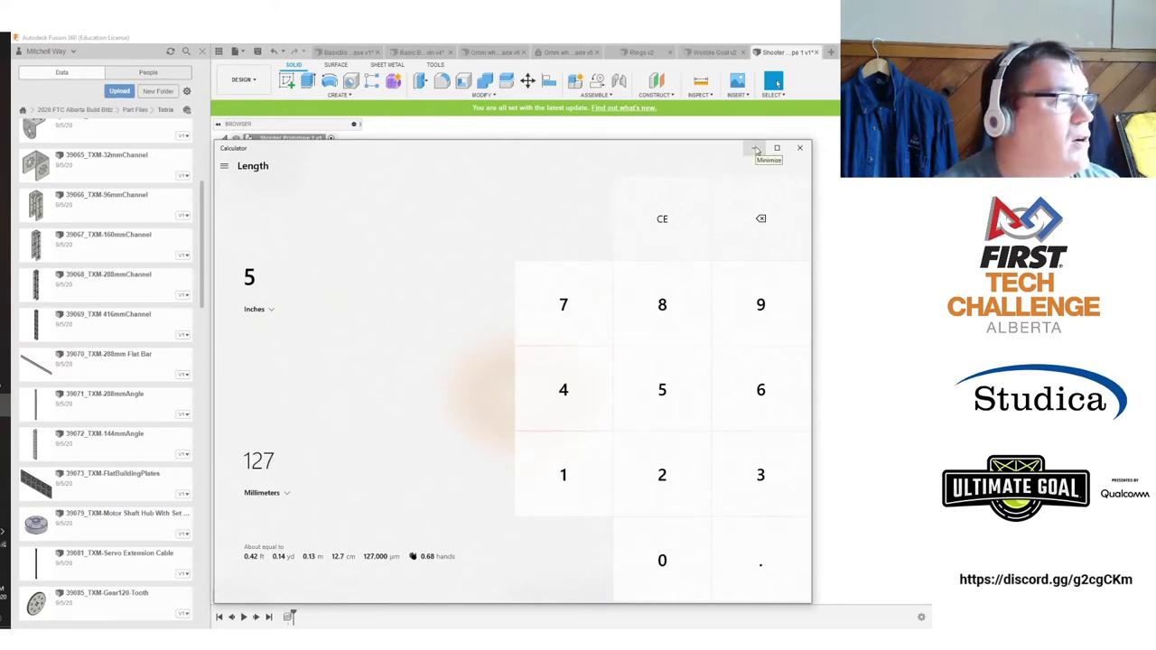
pyautogui.click(755, 148)
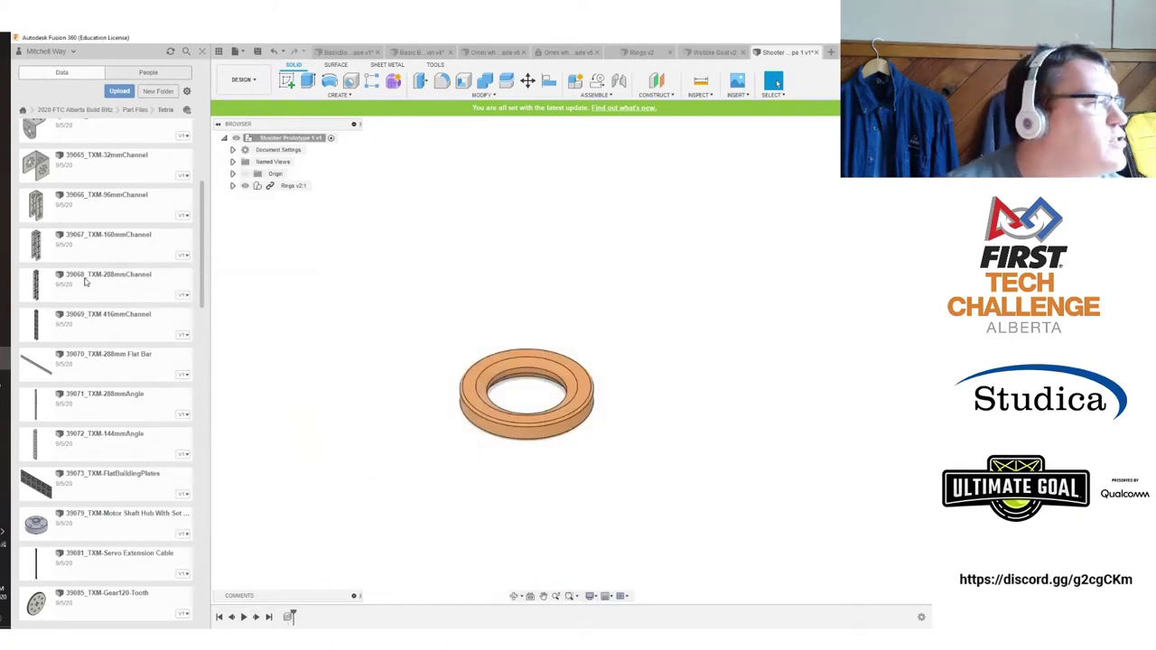
pyautogui.moveTo(81, 287); pyautogui.dragTo(665, 488)
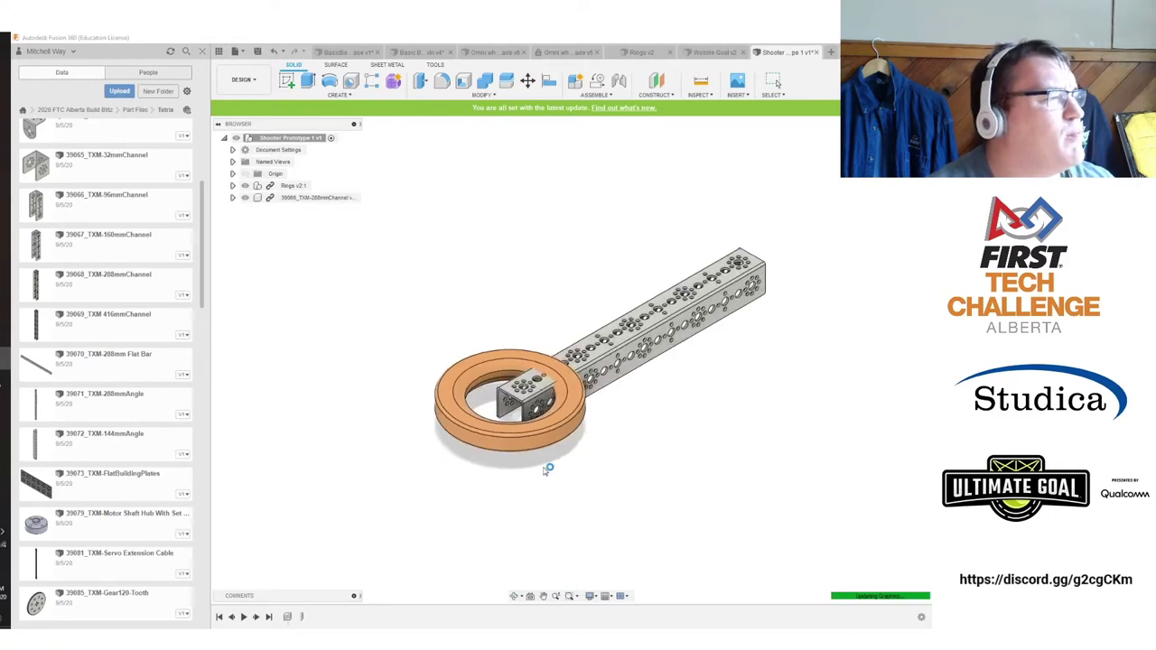
# Shift the inserted channel beside the ring and rotate it 90 degrees about Z so its open side faces the ring.
pyautogui.moveTo(611, 384); pyautogui.dragTo(521, 331)
pyautogui.moveTo(498, 276); pyautogui.dragTo(457, 296)
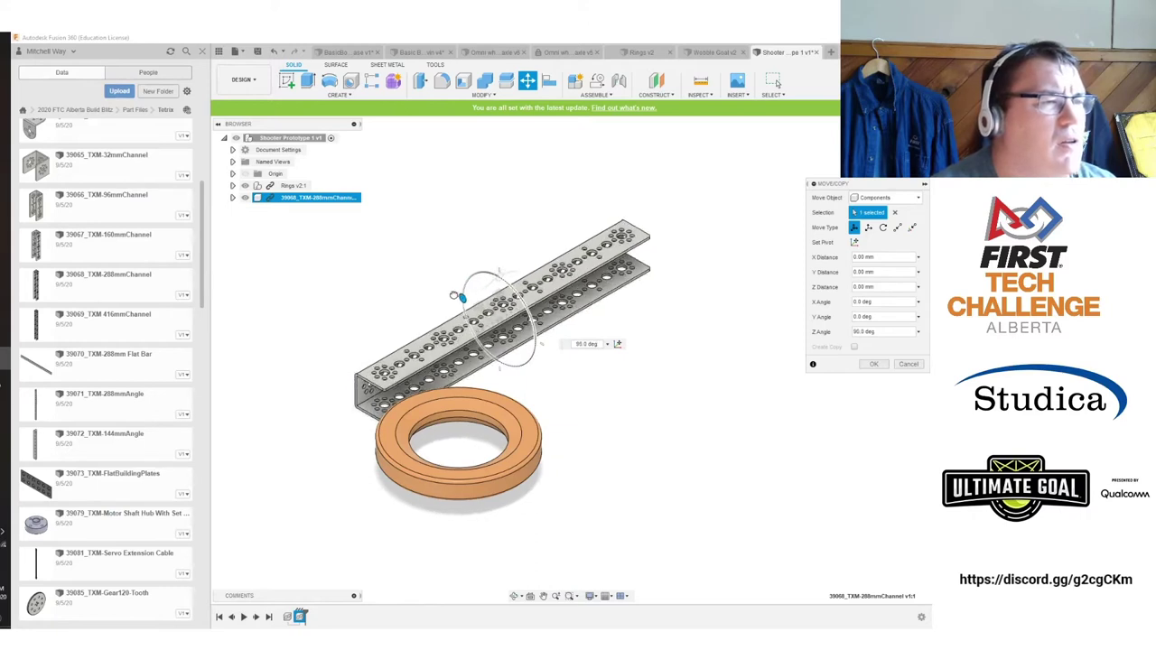
pyautogui.click(873, 363)
# Position the ring at one end of the channel, with its edge inside the open side between the two flanges.
pyautogui.moveTo(514, 432); pyautogui.dragTo(534, 409)
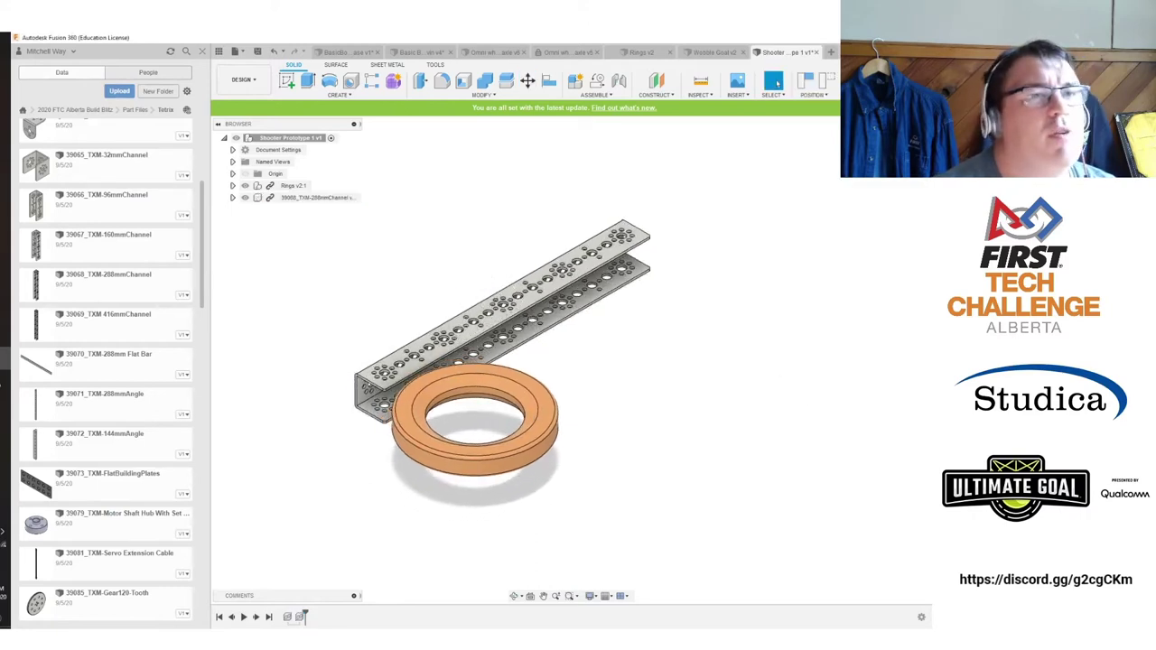
pyautogui.click(890, 155)
pyautogui.moveTo(465, 362); pyautogui.dragTo(489, 389)
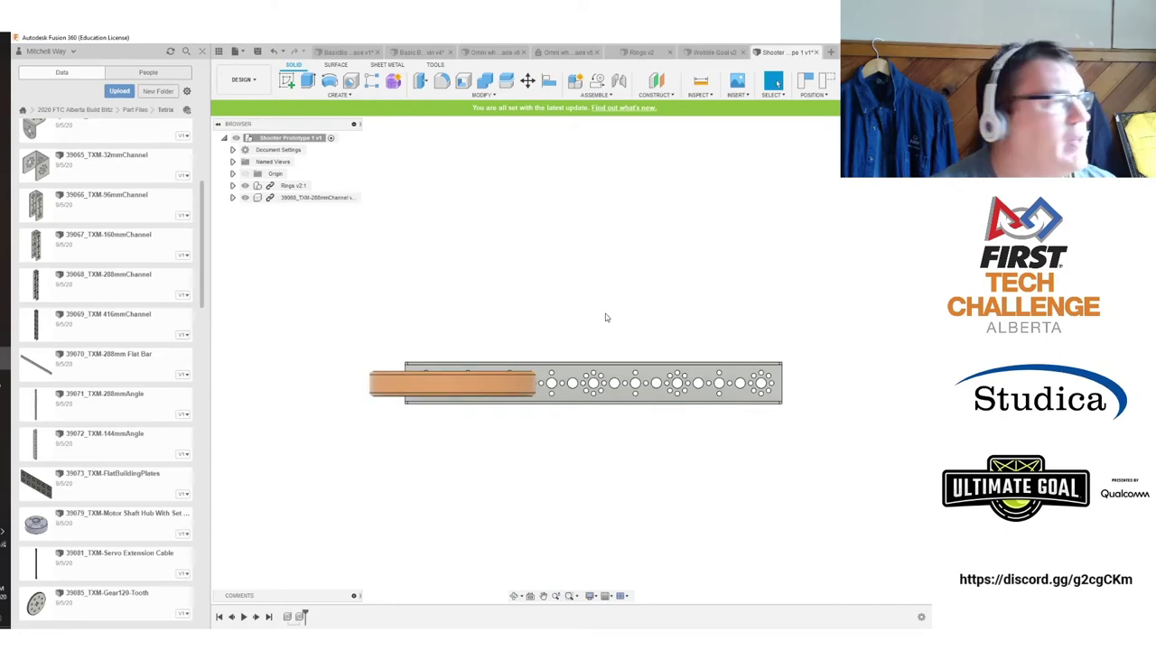
pyautogui.keyDown('shift'); pyautogui.moveTo(541, 307); pyautogui.dragTo(581, 403, button='middle'); pyautogui.keyUp('shift')
pyautogui.click(892, 146)
pyautogui.moveTo(515, 384); pyautogui.dragTo(519, 331)
pyautogui.keyDown('shift'); pyautogui.moveTo(518, 333); pyautogui.dragTo(519, 327, button='middle'); pyautogui.keyUp('shift')
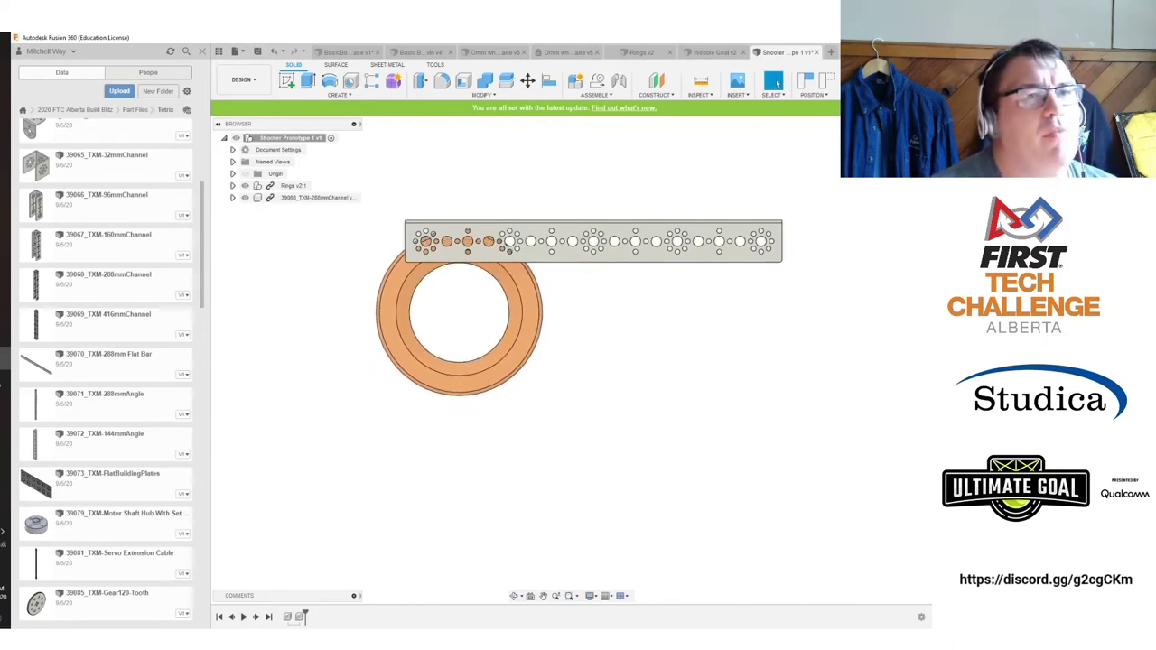
# Make a copy of the 288 mm channel component in the same design.
pyautogui.click(867, 132)
pyautogui.keyDown('shift'); pyautogui.moveTo(704, 173); pyautogui.dragTo(648, 138, button='middle'); pyautogui.keyUp('shift')
pyautogui.moveTo(570, 360)
pyautogui.keyDown('shift'); pyautogui.mouseDown(button='middle')
pyautogui.moveTo(578, 394)
pyautogui.moveTo(572, 365)
pyautogui.mouseUp(button='middle'); pyautogui.keyUp('shift')
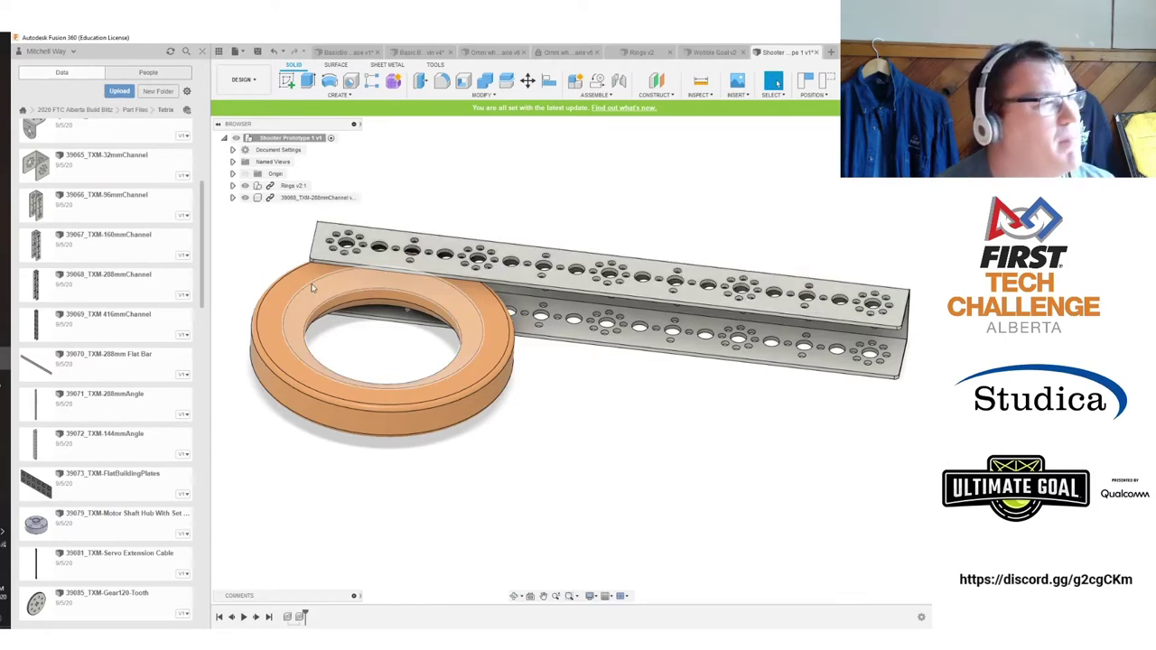
pyautogui.click(362, 244)
pyautogui.hotkey('ctrl', 'c')
pyautogui.hotkey('ctrl', 'v')
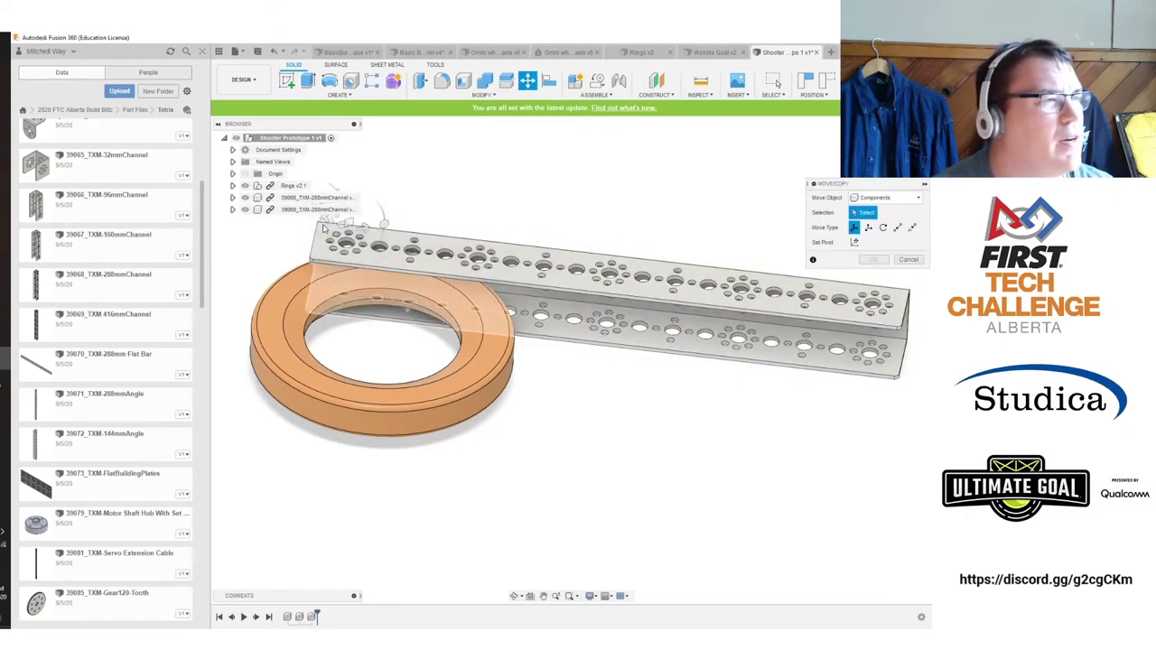
pyautogui.click(527, 80)
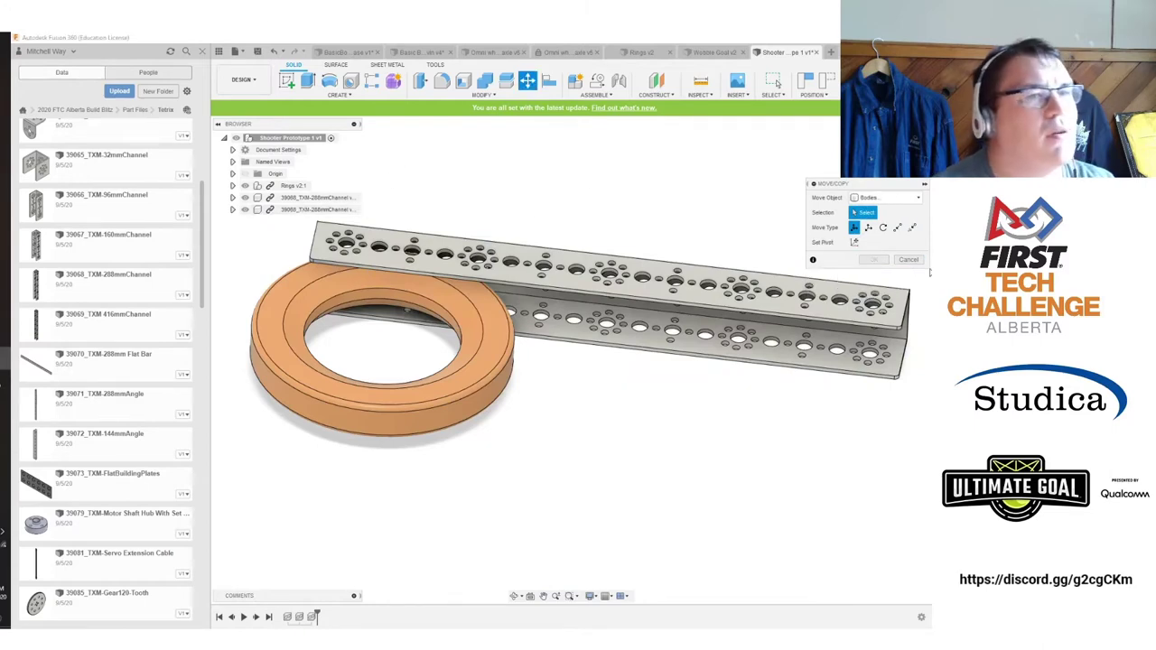
pyautogui.click(908, 259)
# Move the copied channel -125 mm along Y and flip it so its open side faces the ring and the first channel.
pyautogui.click(311, 208)
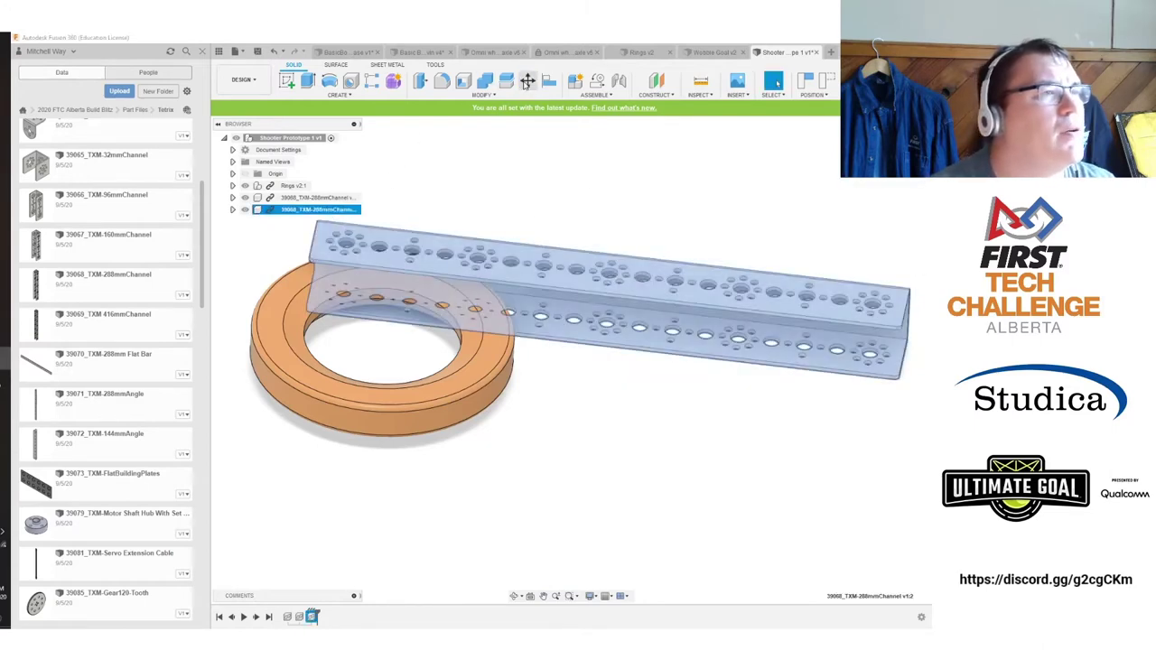
pyautogui.click(528, 80)
pyautogui.moveTo(618, 294); pyautogui.dragTo(578, 428)
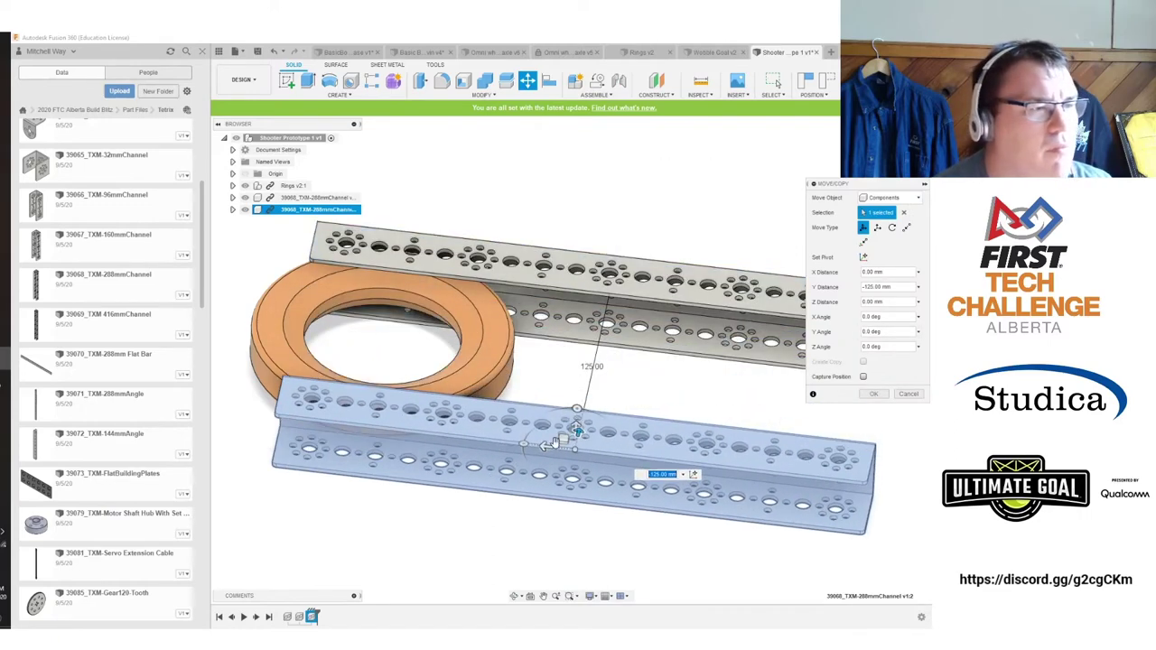
pyautogui.keyDown('shift'); pyautogui.moveTo(568, 362); pyautogui.dragTo(805, 212, button='middle'); pyautogui.keyUp('shift')
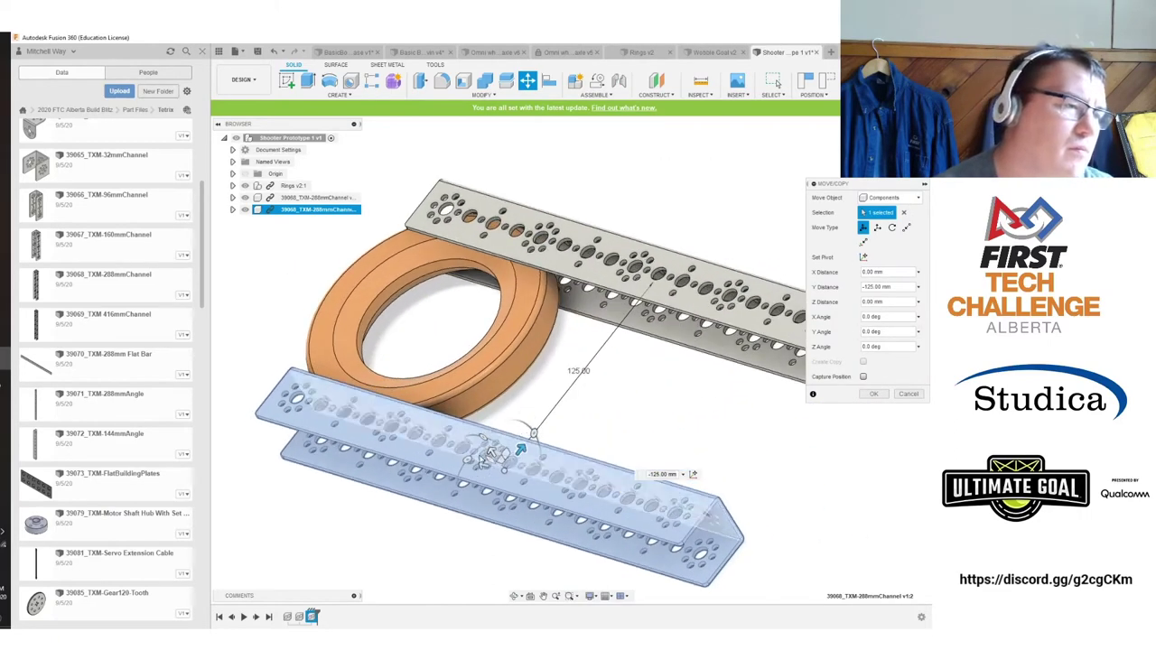
pyautogui.moveTo(533, 433); pyautogui.dragTo(474, 508)
pyautogui.click(873, 395)
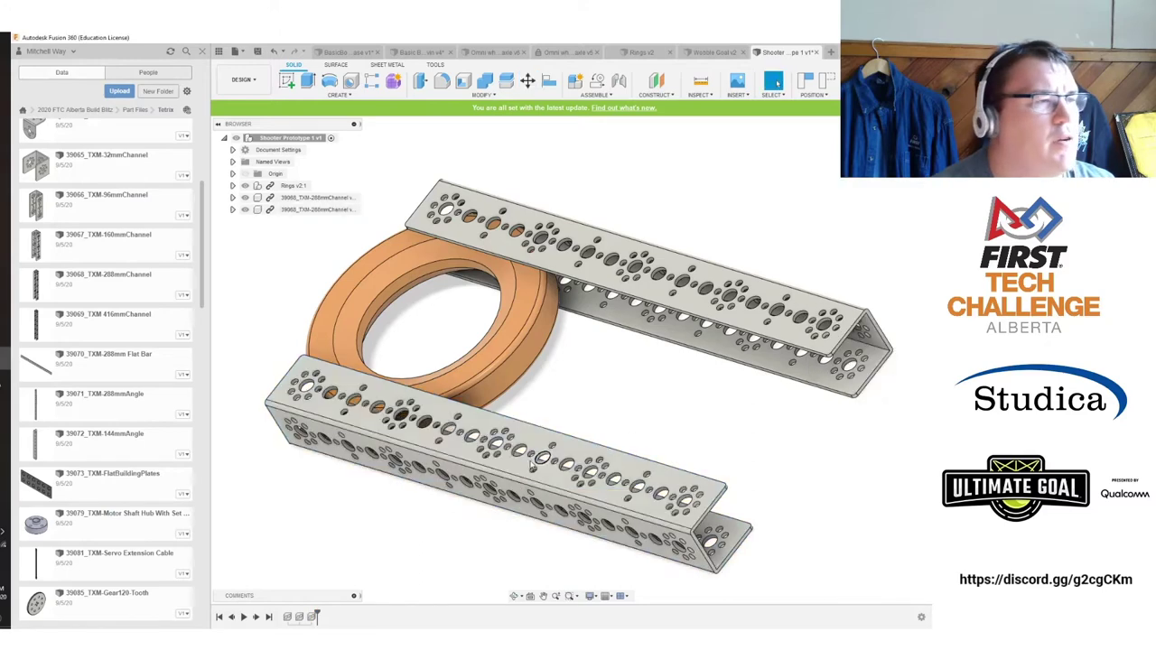
# Slide the second channel closer to the ring, and ground the first 288 mm channel in place.
pyautogui.click(889, 144)
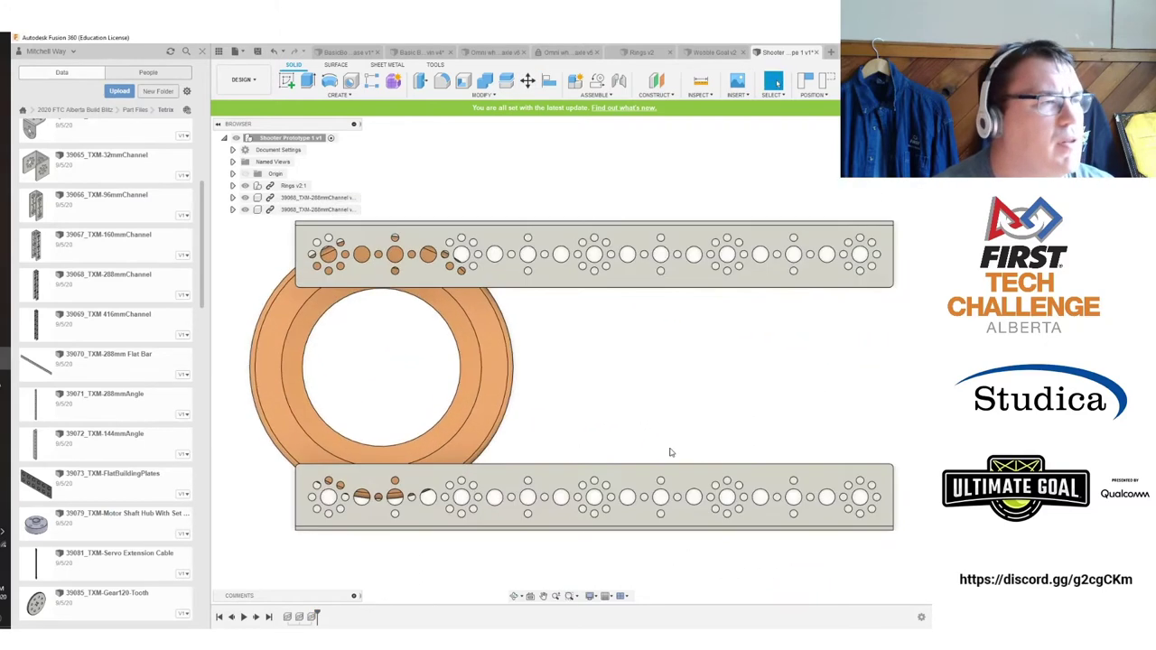
pyautogui.moveTo(598, 504); pyautogui.dragTo(589, 484)
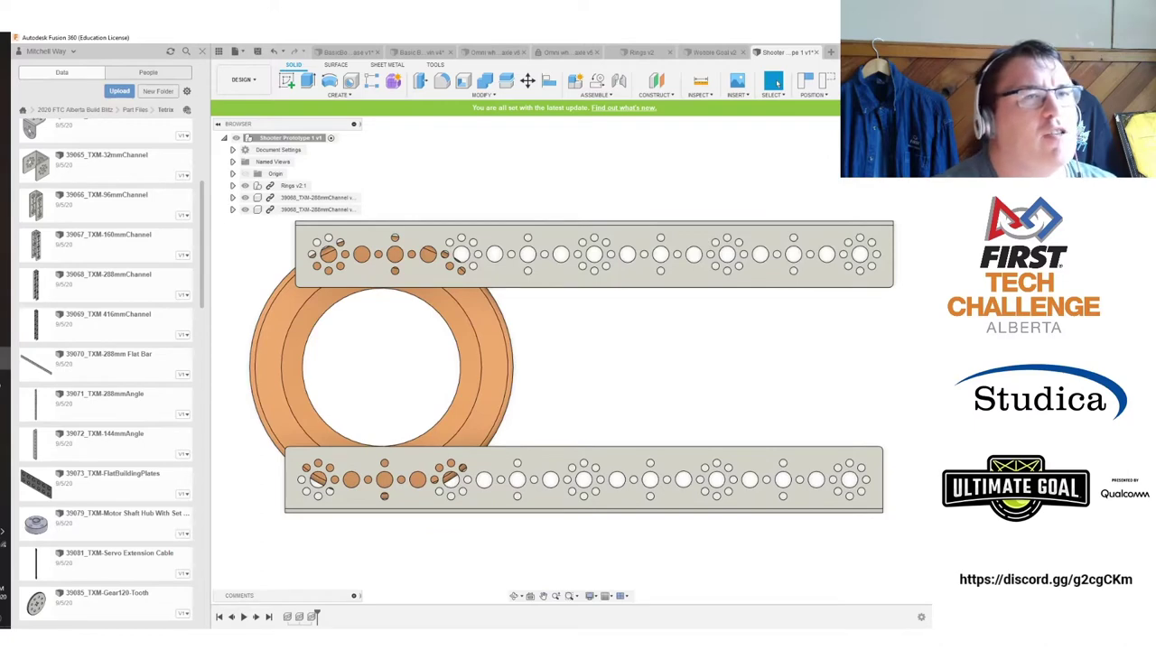
pyautogui.click(866, 170)
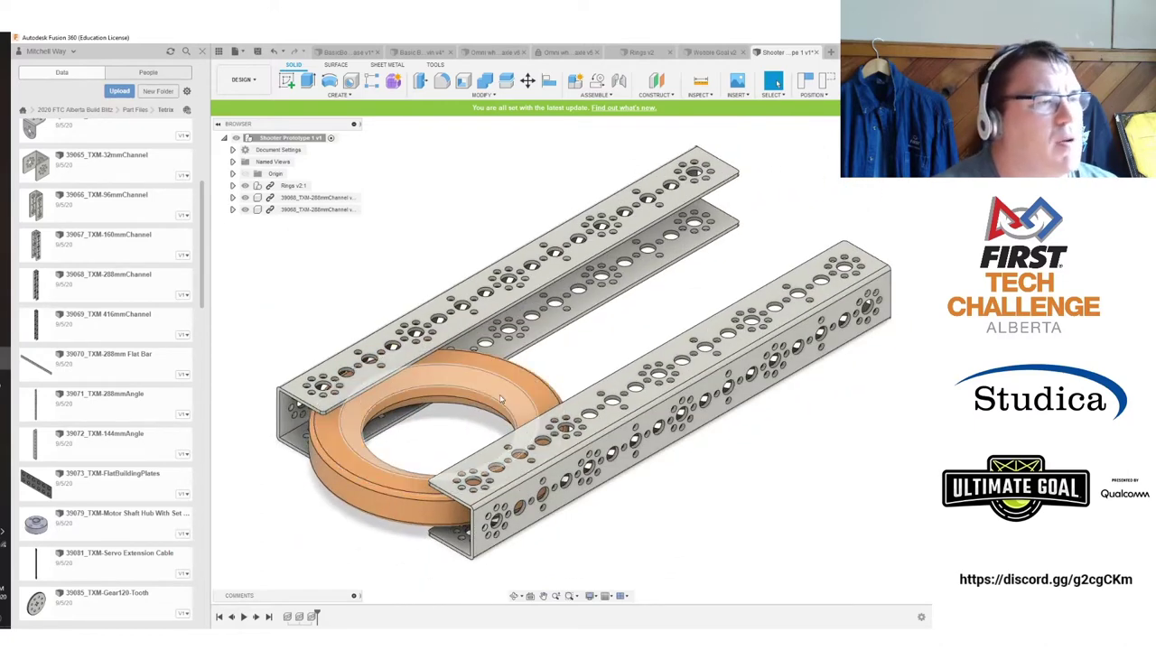
pyautogui.rightClick(337, 198)
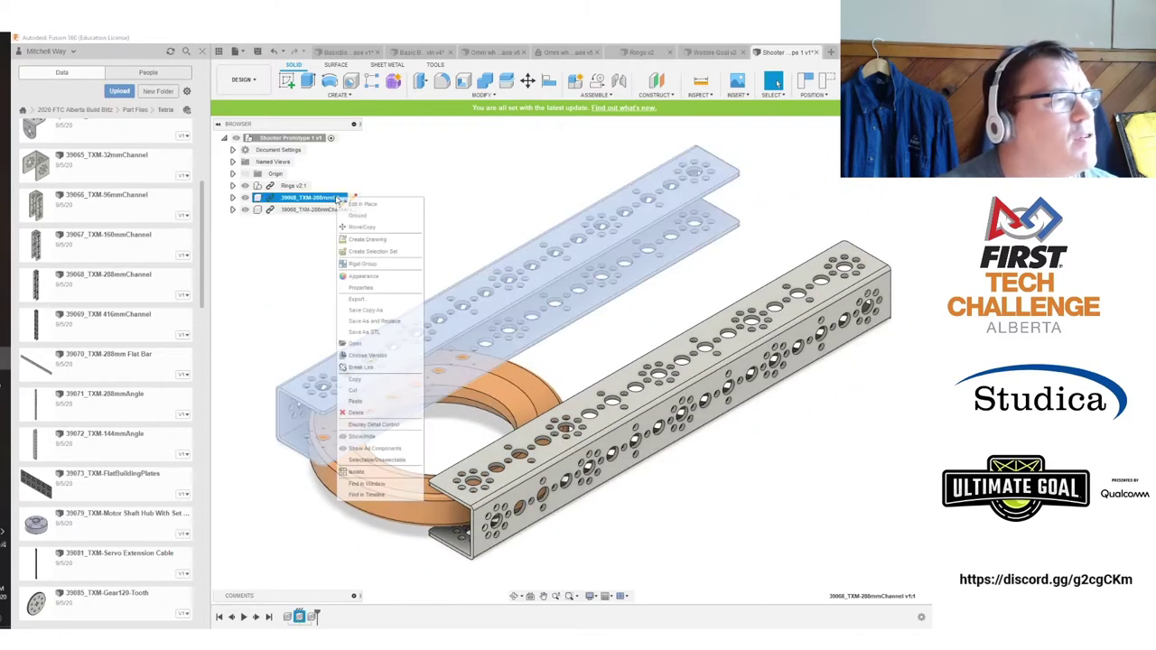
pyautogui.click(359, 215)
# Insert the 39073_TXM-FlatBuildingPlates part and position it crosswise at the ring end of the two channels.
pyautogui.scroll(-2, 415, 266)
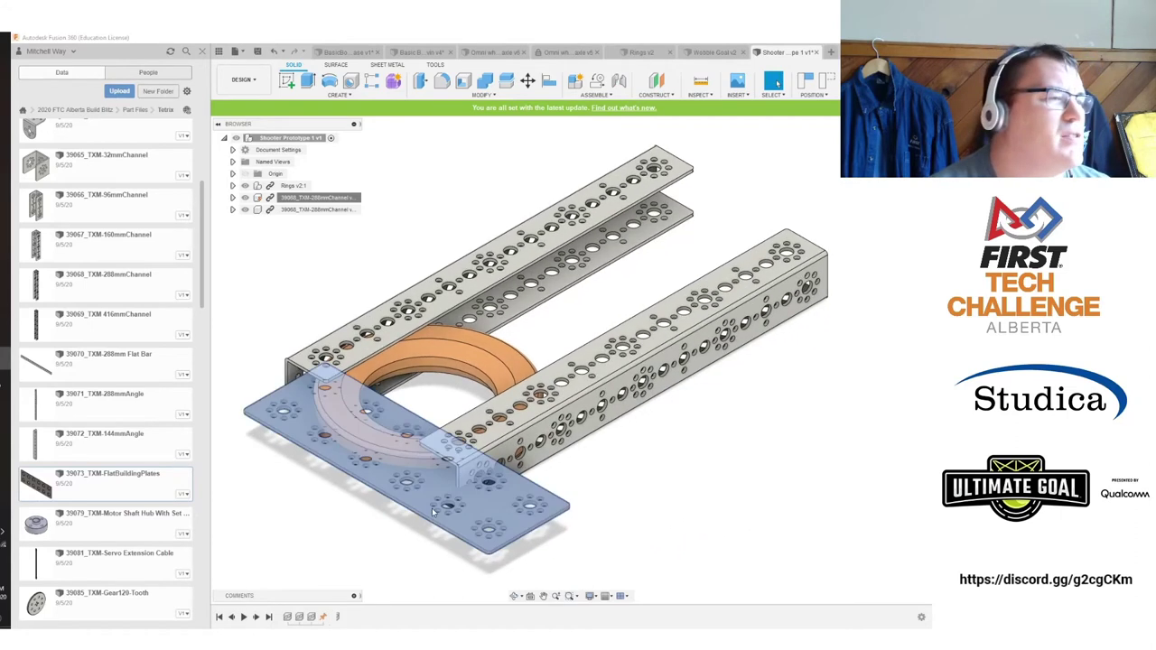
pyautogui.moveTo(385, 471); pyautogui.dragTo(338, 492)
pyautogui.click(901, 155)
pyautogui.moveTo(602, 365); pyautogui.dragTo(671, 400, button='middle')
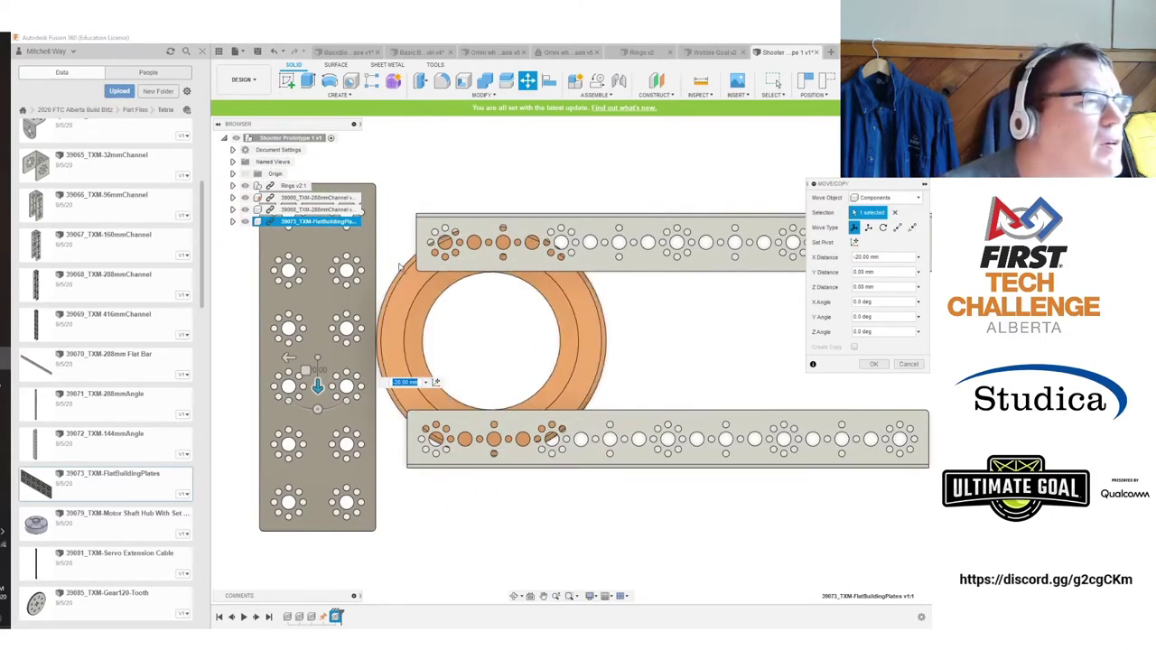
pyautogui.moveTo(400, 269); pyautogui.dragTo(406, 284, button='middle')
pyautogui.moveTo(322, 403); pyautogui.dragTo(331, 364)
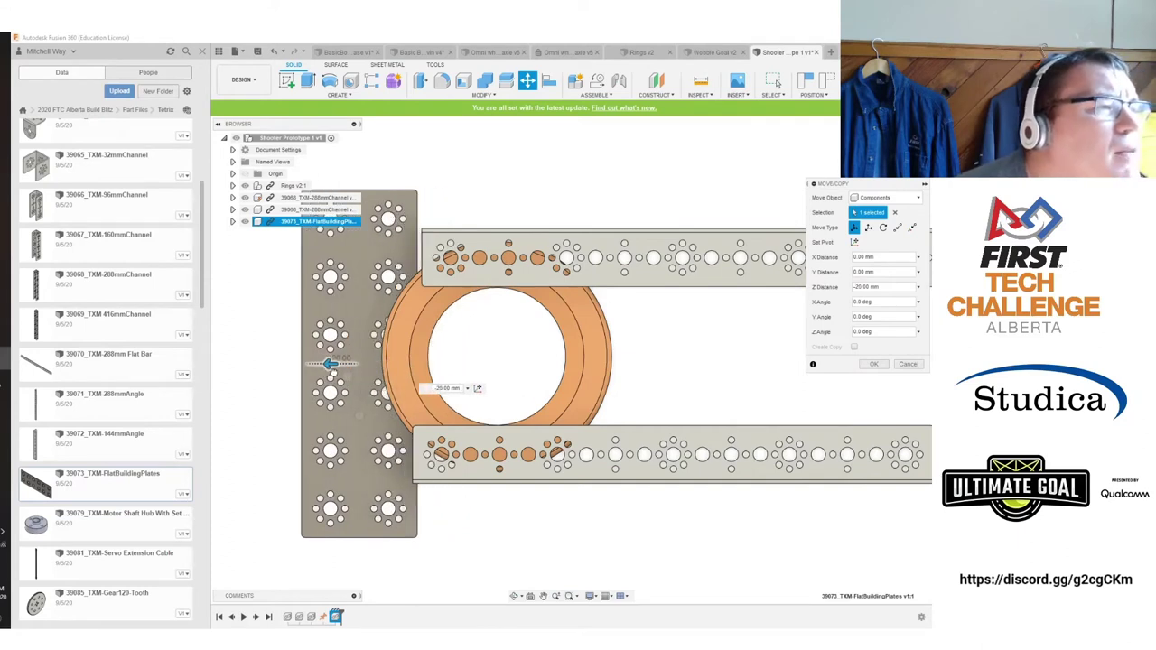
pyautogui.moveTo(332, 373); pyautogui.dragTo(358, 383)
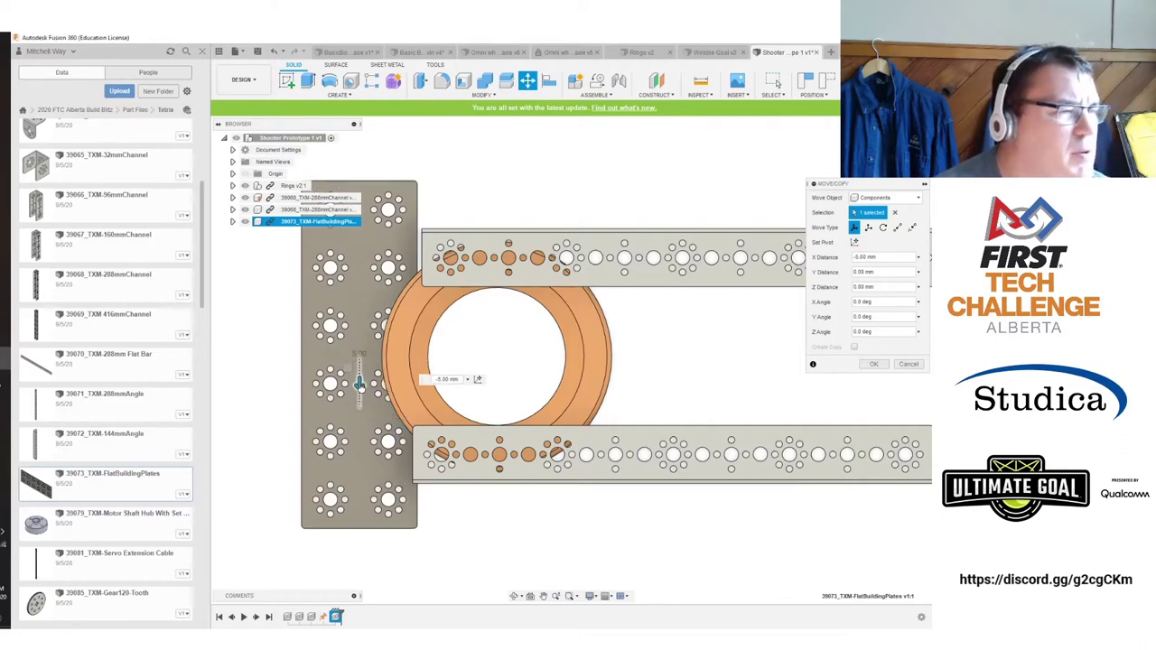
pyautogui.moveTo(358, 383); pyautogui.dragTo(358, 383)
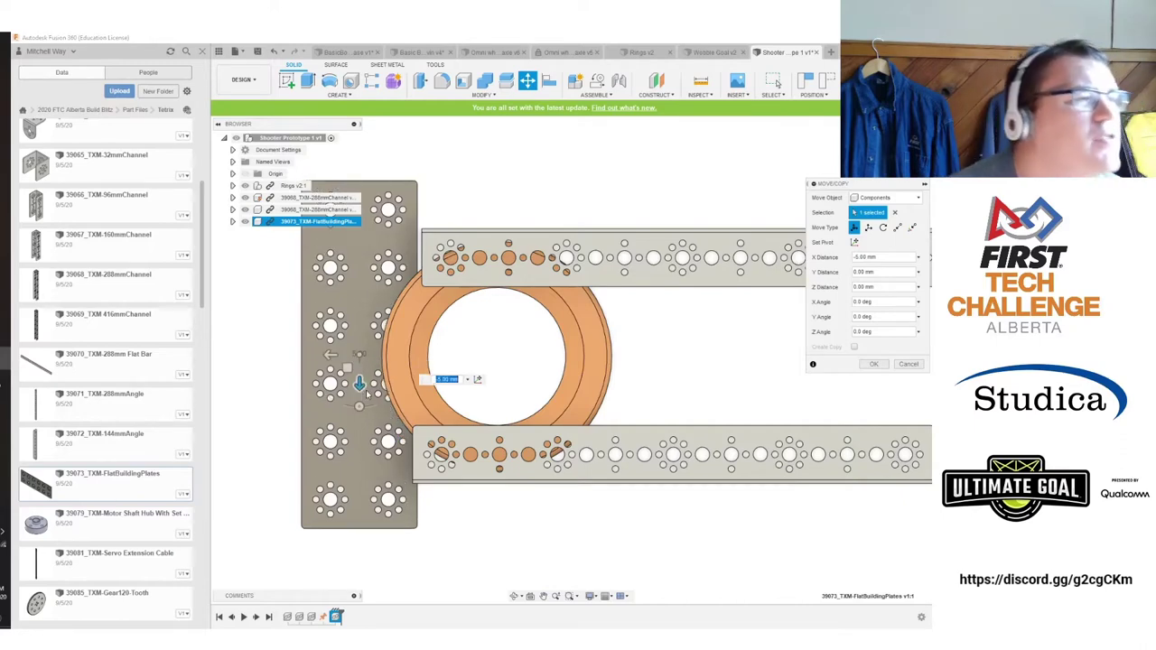
pyautogui.click(873, 363)
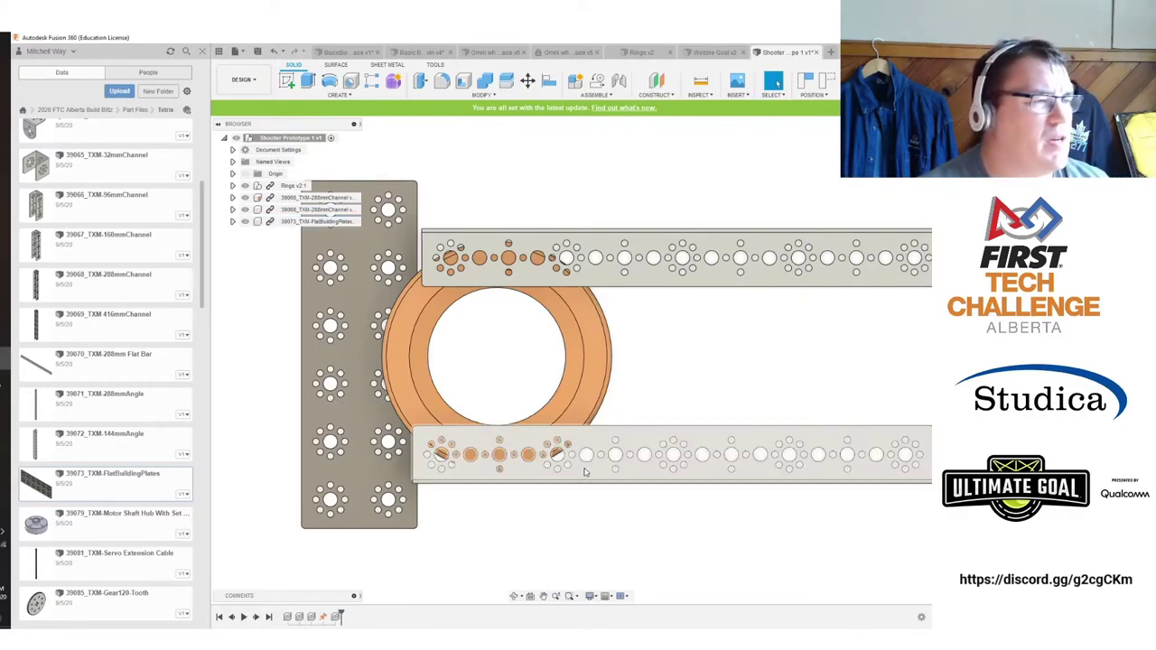
pyautogui.moveTo(889, 153); pyautogui.dragTo(867, 81)
pyautogui.keyDown('shift'); pyautogui.moveTo(560, 451); pyautogui.dragTo(559, 398, button='middle'); pyautogui.keyUp('shift')
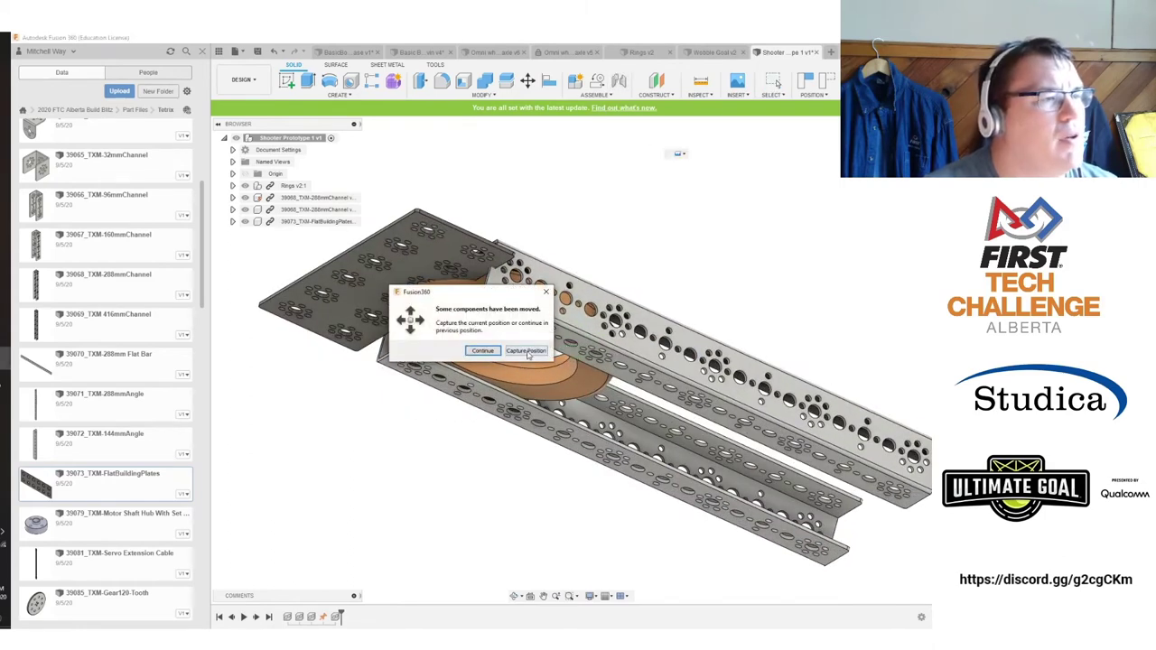
pyautogui.click(526, 351)
pyautogui.keyDown('shift'); pyautogui.moveTo(571, 359); pyautogui.dragTo(640, 159, button='middle'); pyautogui.keyUp('shift')
pyautogui.scroll(3, 488, 252)
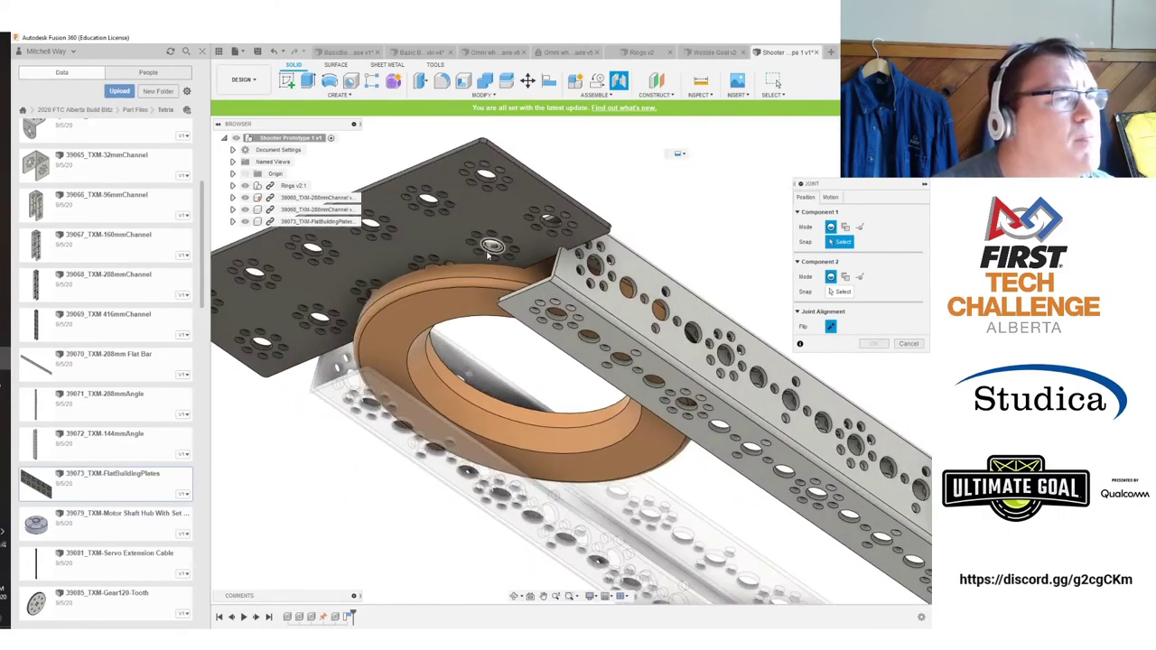
pyautogui.scroll(2, 487, 256)
pyautogui.keyDown('shift'); pyautogui.moveTo(549, 358); pyautogui.dragTo(591, 240, button='middle'); pyautogui.keyUp('shift')
pyautogui.click(434, 560)
pyautogui.click(593, 240)
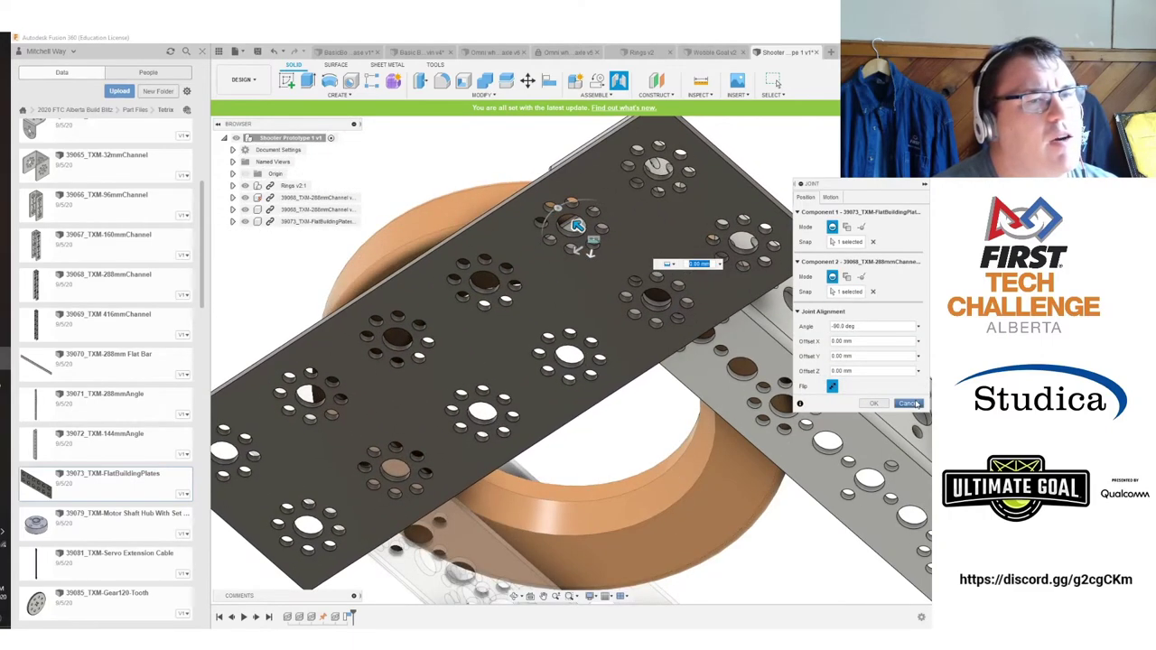
pyautogui.click(909, 404)
# Capture the current component positions and joint a small hole of the building plate to a small end hole in the second channel.
pyautogui.keyDown('shift'); pyautogui.moveTo(573, 355); pyautogui.dragTo(685, 144, button='middle'); pyautogui.keyUp('shift')
pyautogui.click(591, 95)
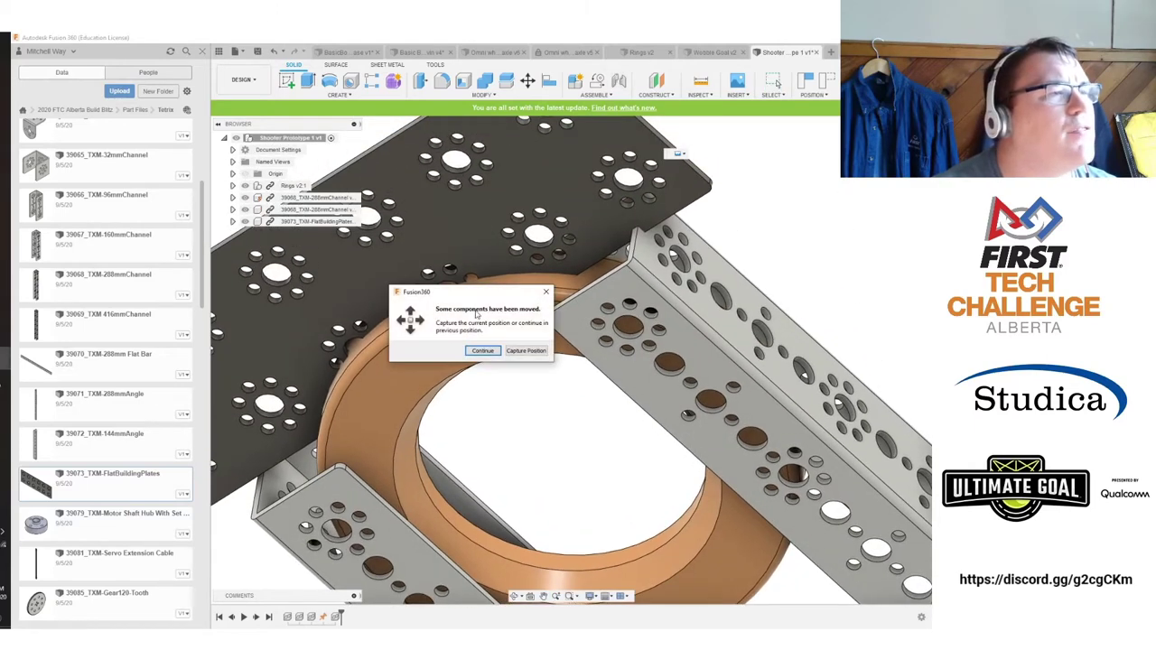
pyautogui.click(526, 351)
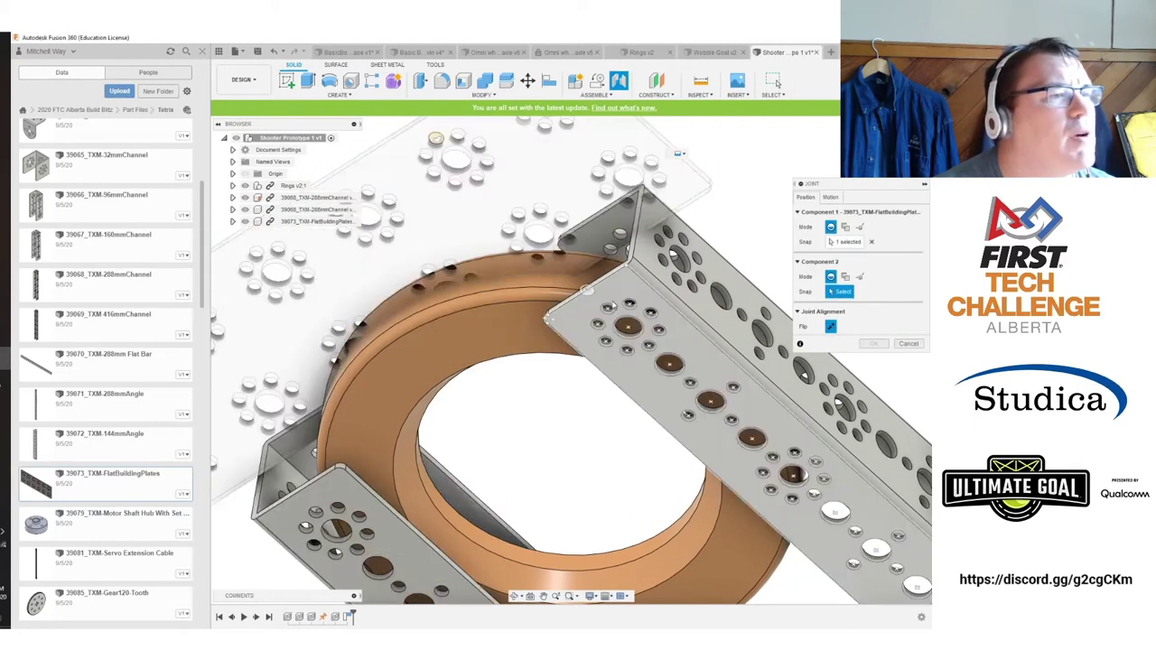
pyautogui.click(617, 313)
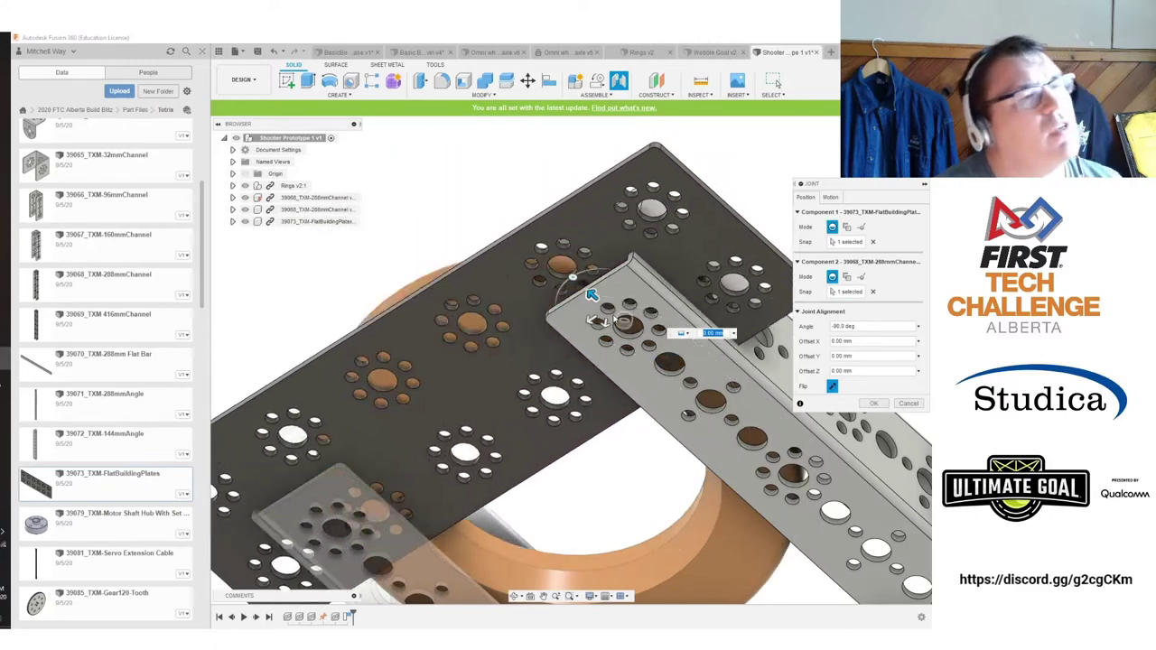
pyautogui.click(873, 402)
# Pull the plate with its joined channel clear of the grounded channel's end so that channel's mounting holes are exposed.
pyautogui.keyDown('shift'); pyautogui.moveTo(869, 403); pyautogui.dragTo(840, 587, button='middle'); pyautogui.keyUp('shift')
pyautogui.moveTo(696, 322); pyautogui.dragTo(803, 207, button='middle')
pyautogui.scroll(3, 391, 390)
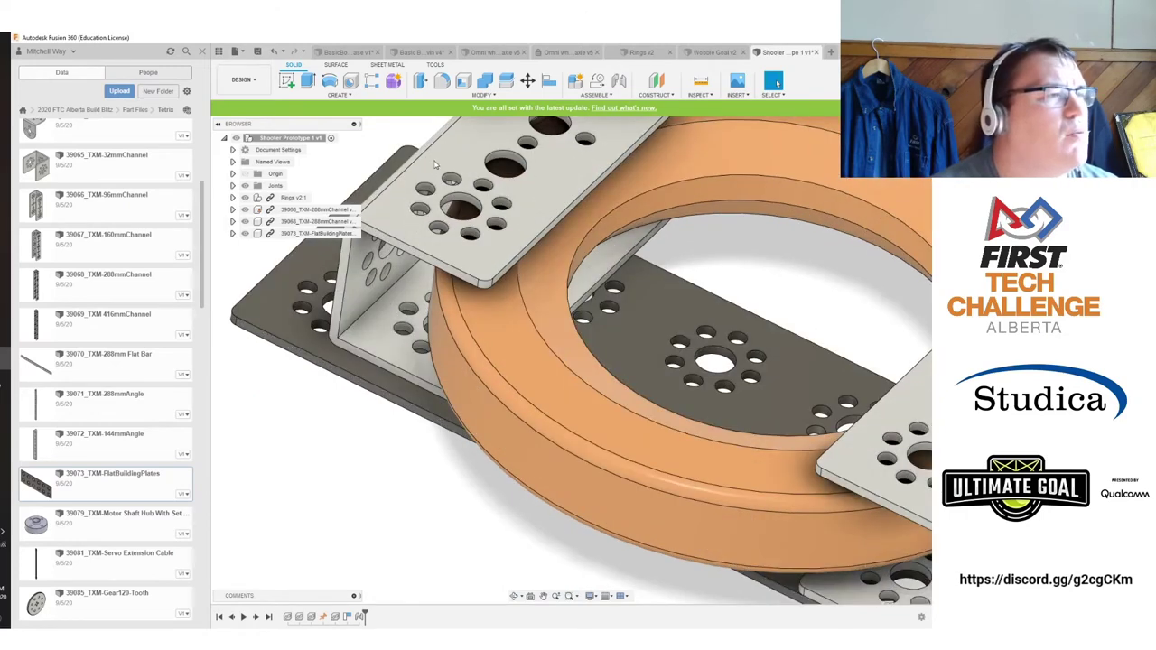
pyautogui.moveTo(386, 395); pyautogui.dragTo(359, 510)
pyautogui.moveTo(723, 492)
pyautogui.keyDown('shift'); pyautogui.mouseDown(button='middle')
pyautogui.moveTo(736, 363)
pyautogui.moveTo(724, 303)
pyautogui.mouseUp(button='middle'); pyautogui.keyUp('shift')
pyautogui.scroll(-3, 736, 363)
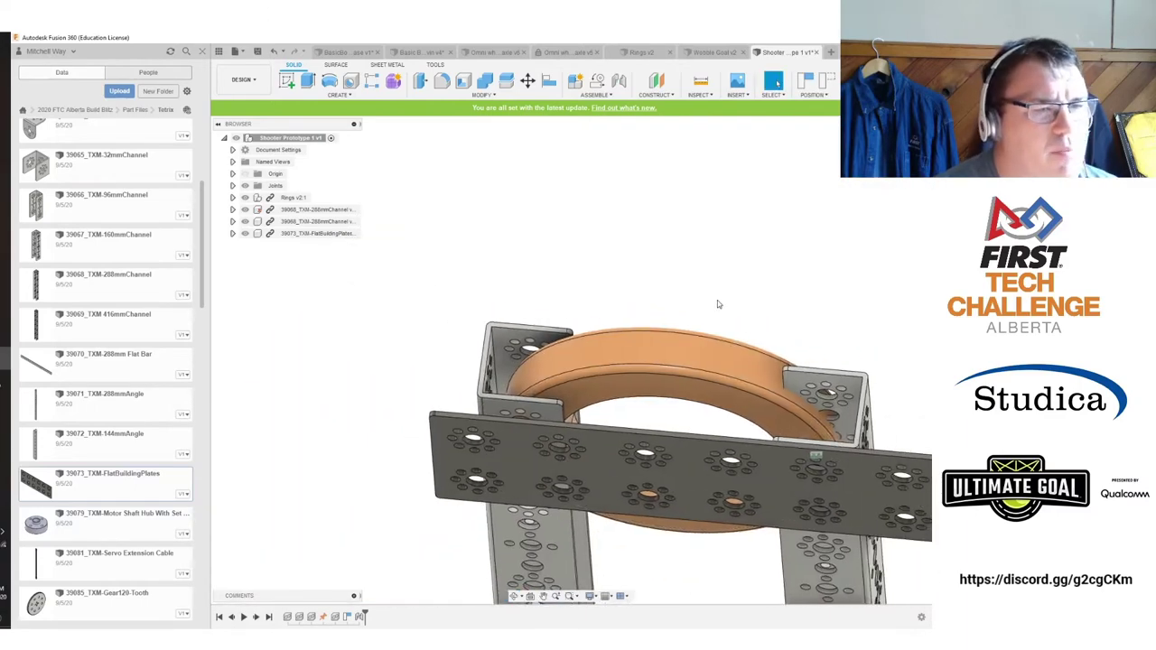
pyautogui.moveTo(628, 283); pyautogui.dragTo(642, 310, button='middle')
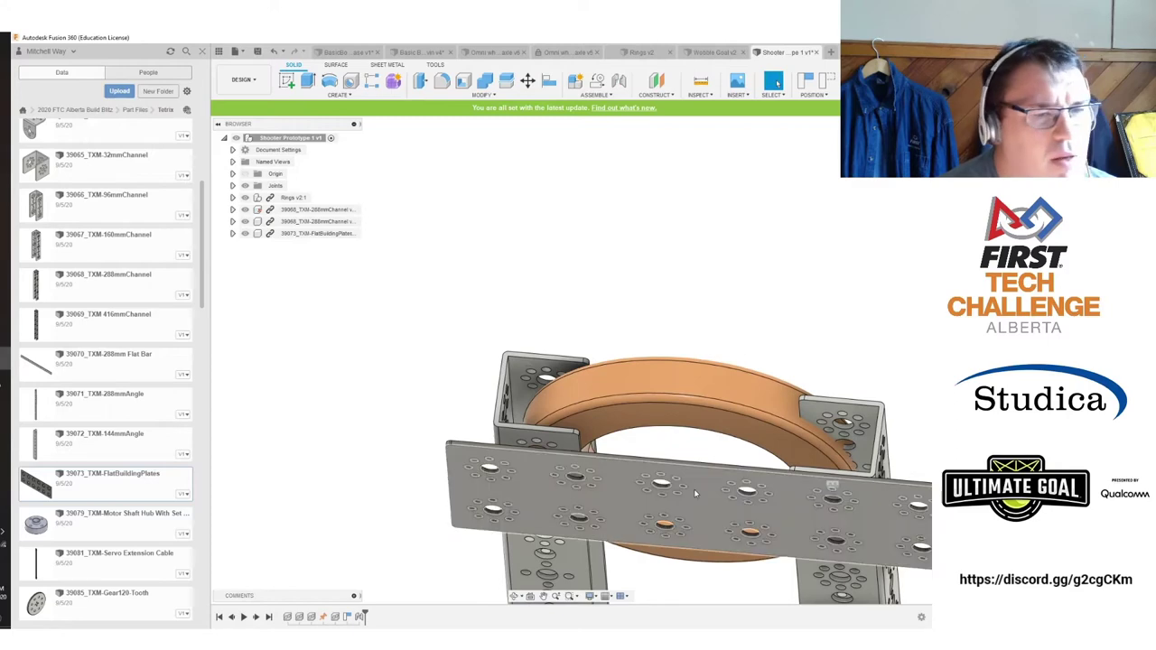
pyautogui.moveTo(689, 496)
pyautogui.mouseDown()
pyautogui.moveTo(637, 490)
pyautogui.moveTo(686, 513)
pyautogui.moveTo(686, 498)
pyautogui.moveTo(692, 515)
pyautogui.mouseUp()
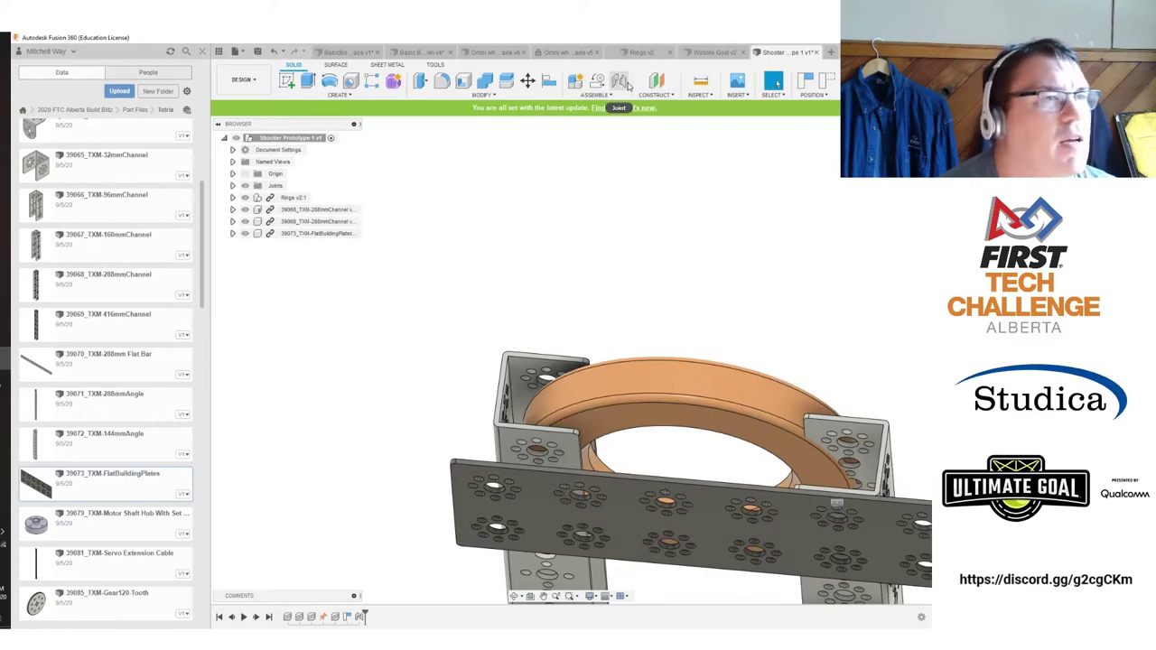
# Capture the current positions and joint a small hole of the plate to the matching hole in the grounded channel at 90 degrees.
pyautogui.scroll(6, 567, 463)
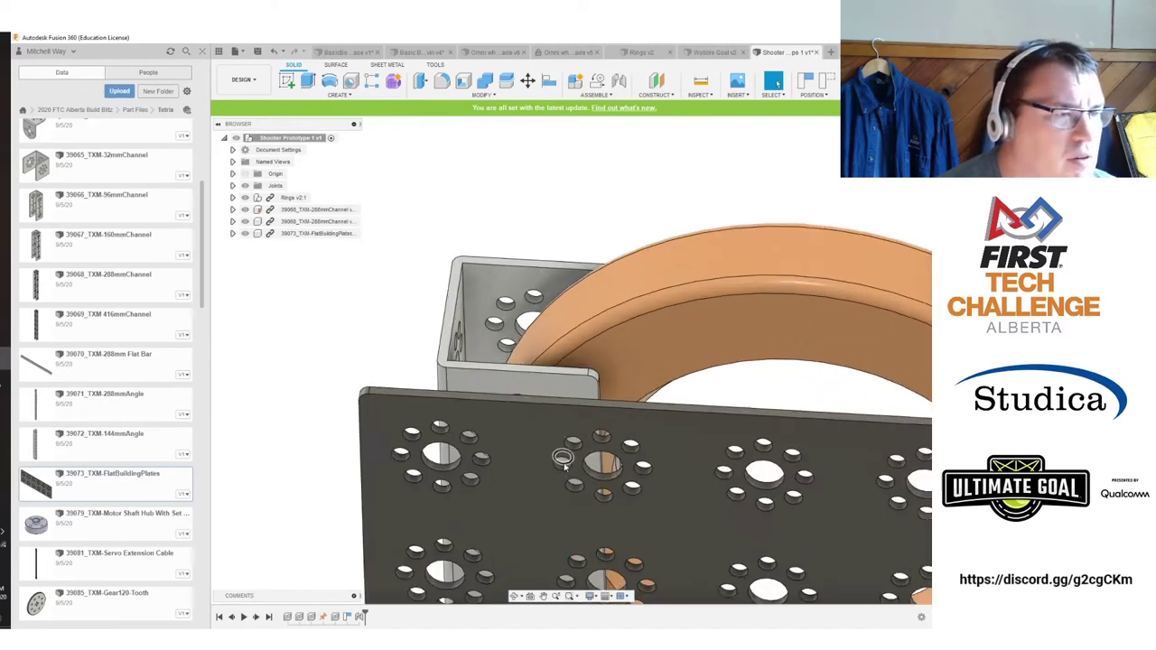
pyautogui.scroll(-3, 576, 433)
pyautogui.keyDown('shift'); pyautogui.moveTo(573, 303); pyautogui.dragTo(561, 446, button='middle'); pyautogui.keyUp('shift')
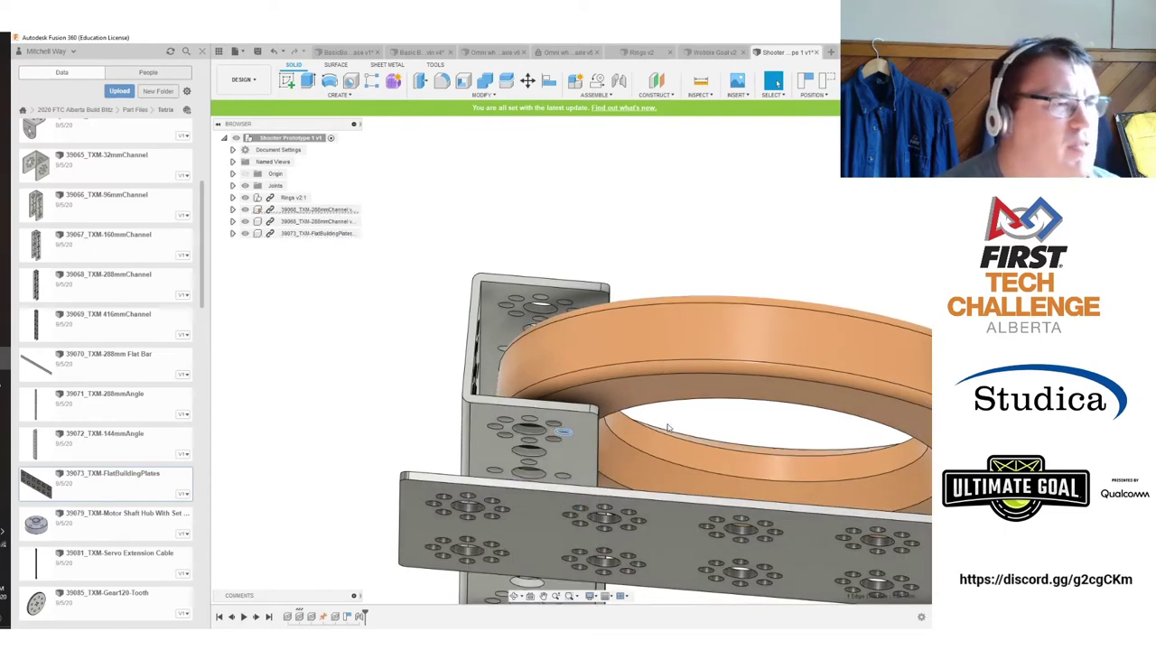
pyautogui.scroll(2, 571, 516)
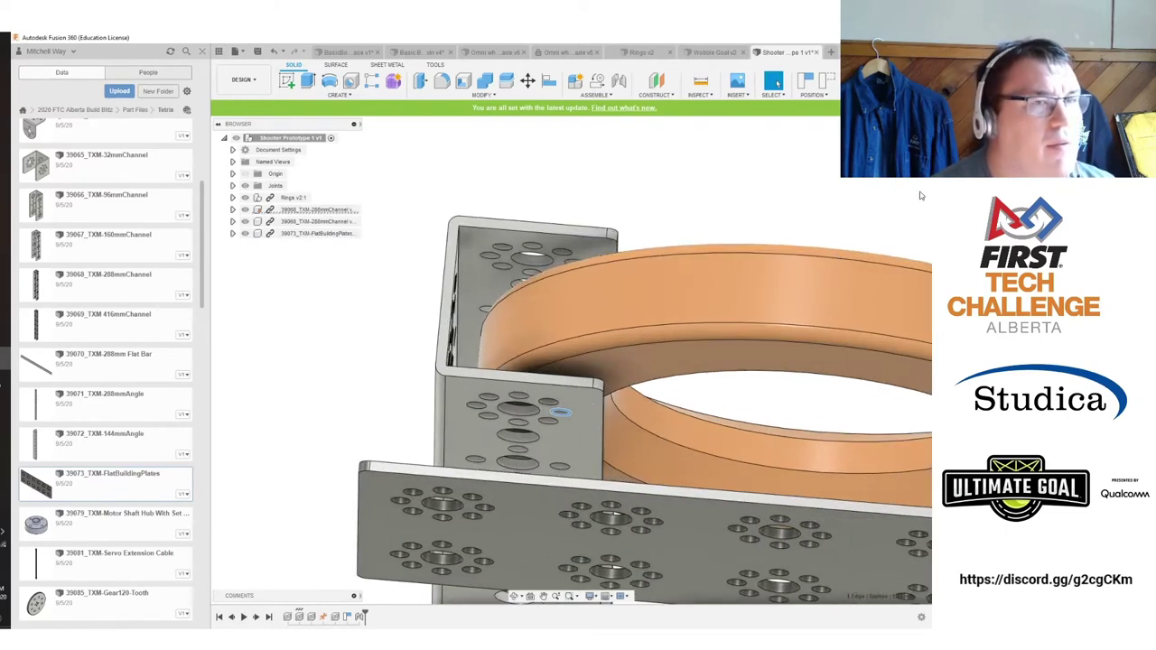
pyautogui.click(619, 81)
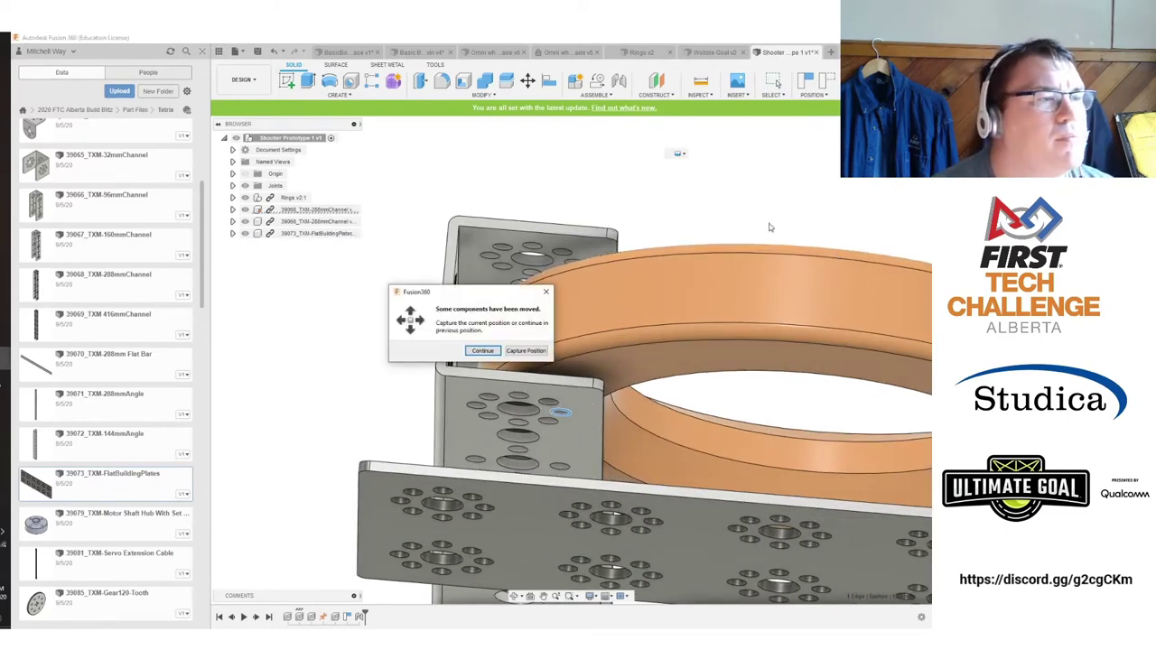
pyautogui.click(532, 350)
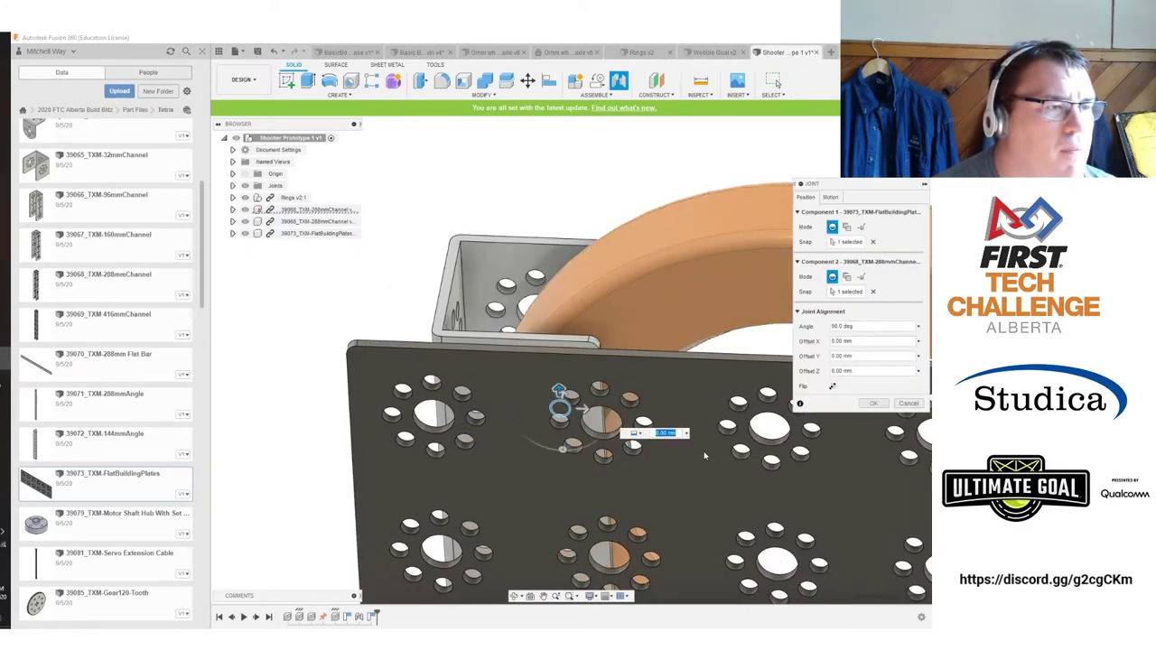
pyautogui.click(873, 403)
# Copy the ring and place the copy between the channels, directly ahead of the first ring, ending with a -40 mm move along X.
pyautogui.scroll(-5, 763, 413)
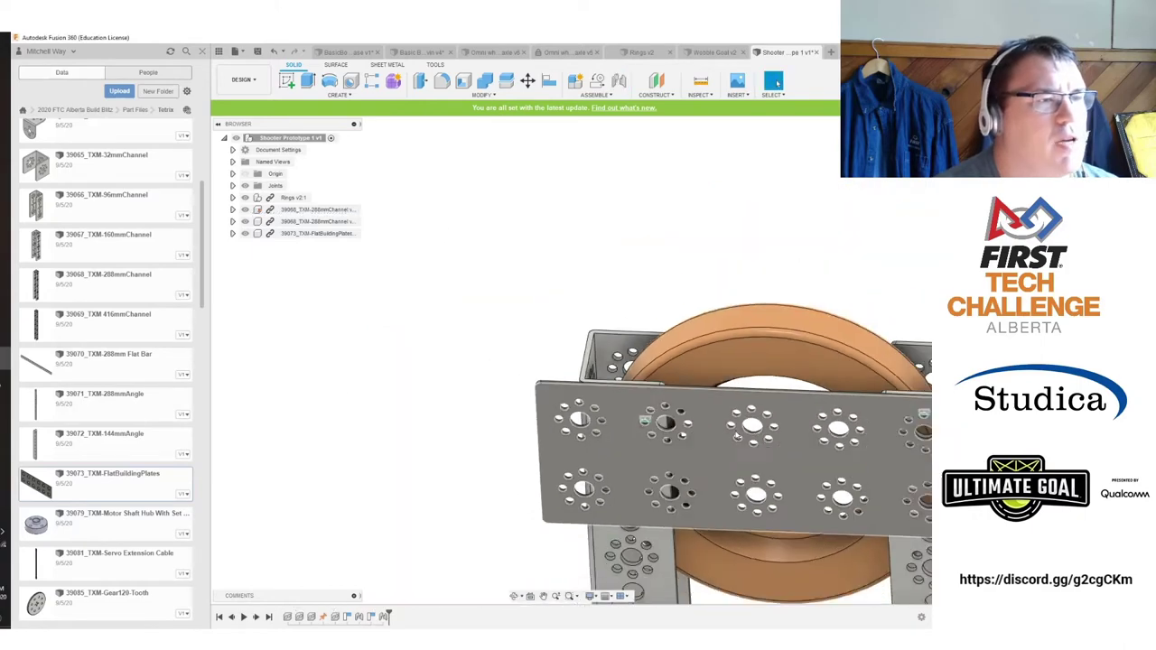
pyautogui.keyDown('shift'); pyautogui.moveTo(763, 413); pyautogui.dragTo(658, 292, button='middle'); pyautogui.keyUp('shift')
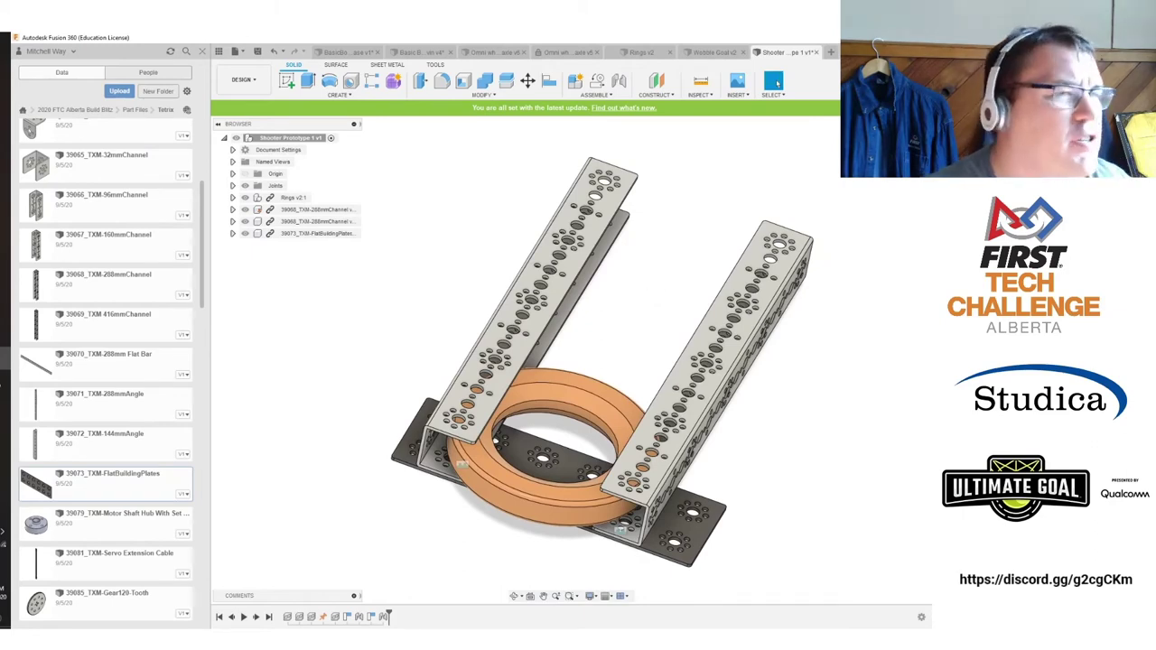
pyautogui.click(888, 151)
pyautogui.moveTo(617, 230); pyautogui.dragTo(590, 263, button='middle')
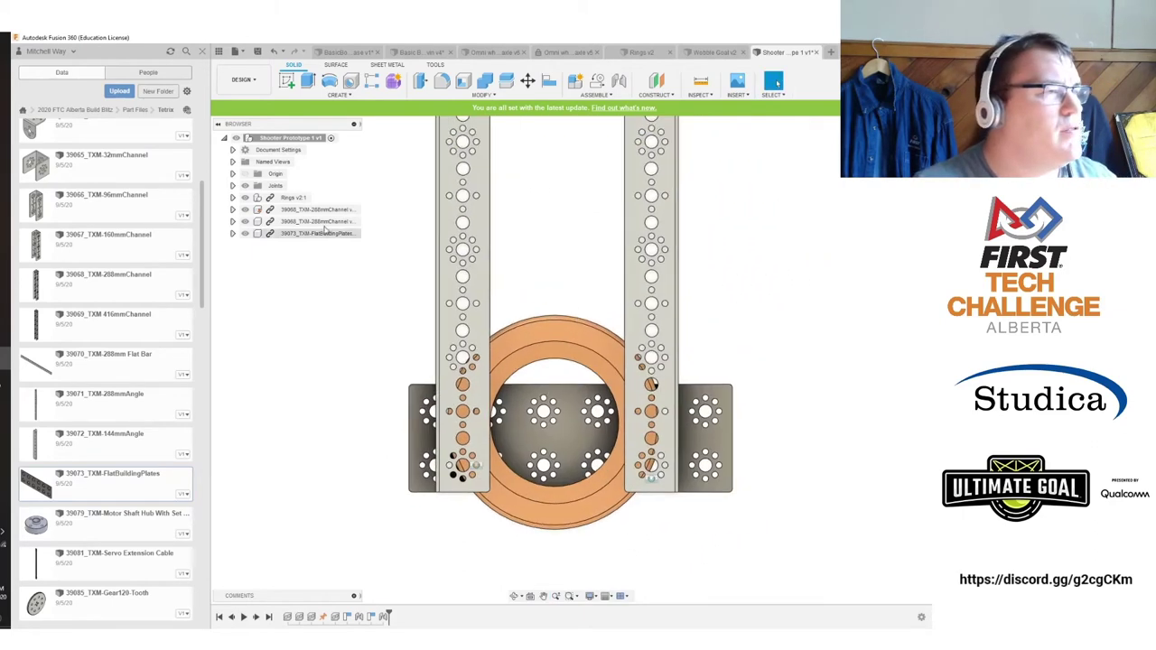
pyautogui.click(281, 196)
pyautogui.scroll(-5, 537, 240)
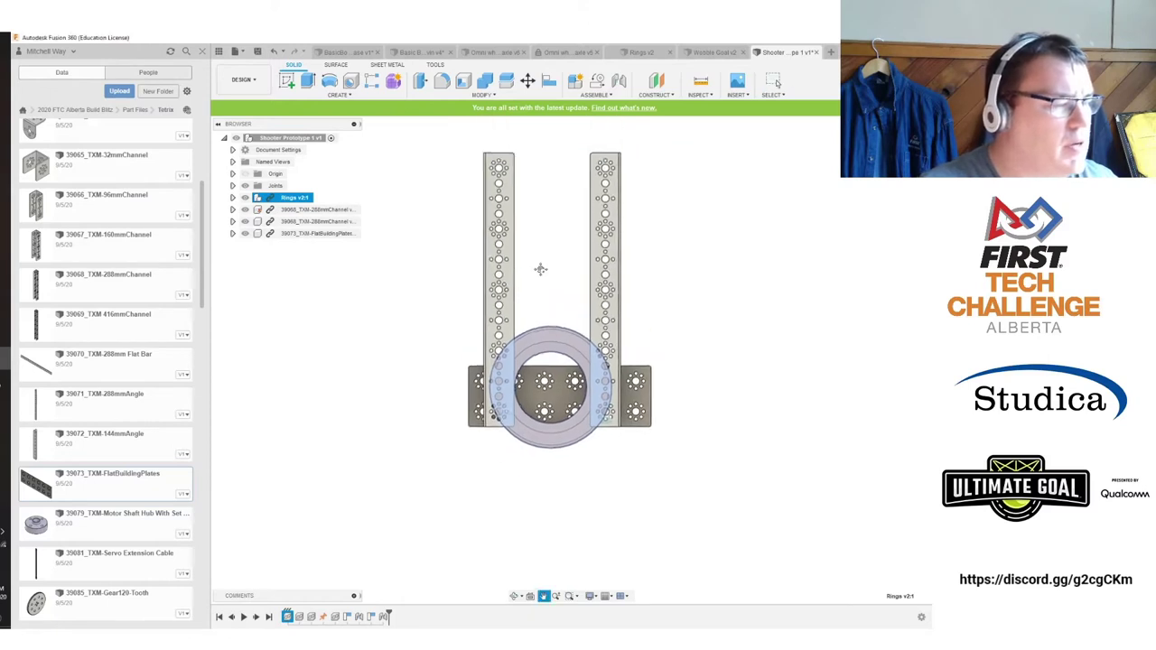
pyautogui.hotkey('ctrl', 'c')
pyautogui.hotkey('ctrl', 'v')
pyautogui.moveTo(592, 490); pyautogui.dragTo(591, 329)
pyautogui.moveTo(625, 294); pyautogui.dragTo(584, 297)
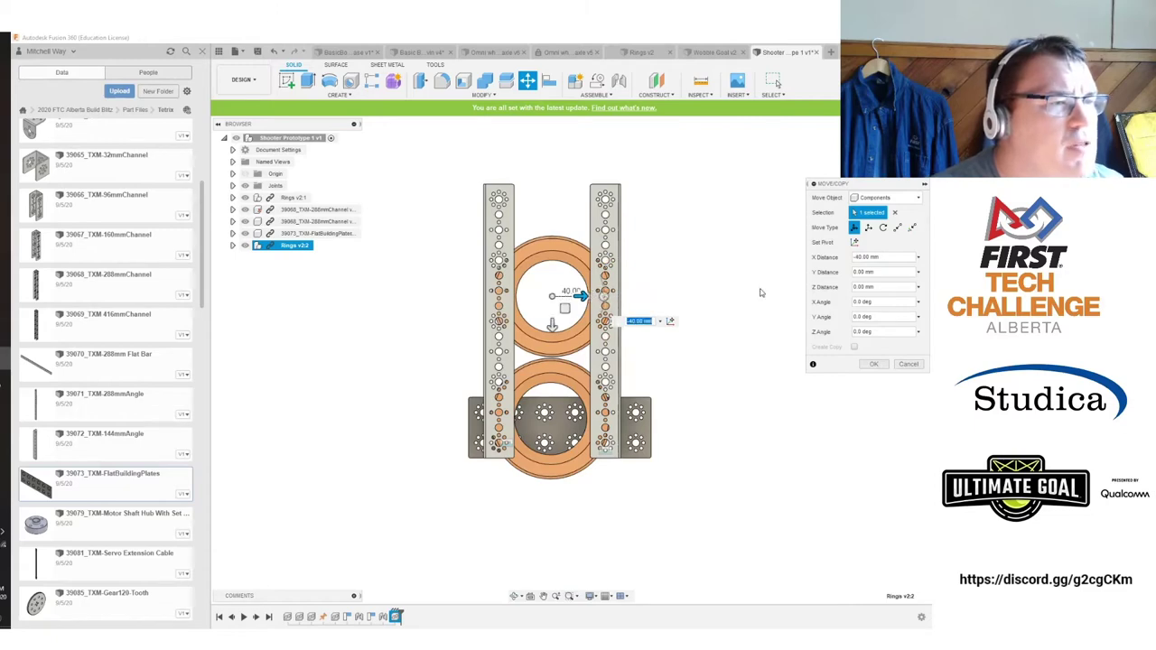
pyautogui.click(879, 365)
# Make a copy of the flat building plate component in the same design.
pyautogui.keyDown('shift'); pyautogui.moveTo(571, 361); pyautogui.dragTo(537, 325, button='middle'); pyautogui.keyUp('shift')
pyautogui.click(858, 144)
pyautogui.scroll(-2, 550, 415)
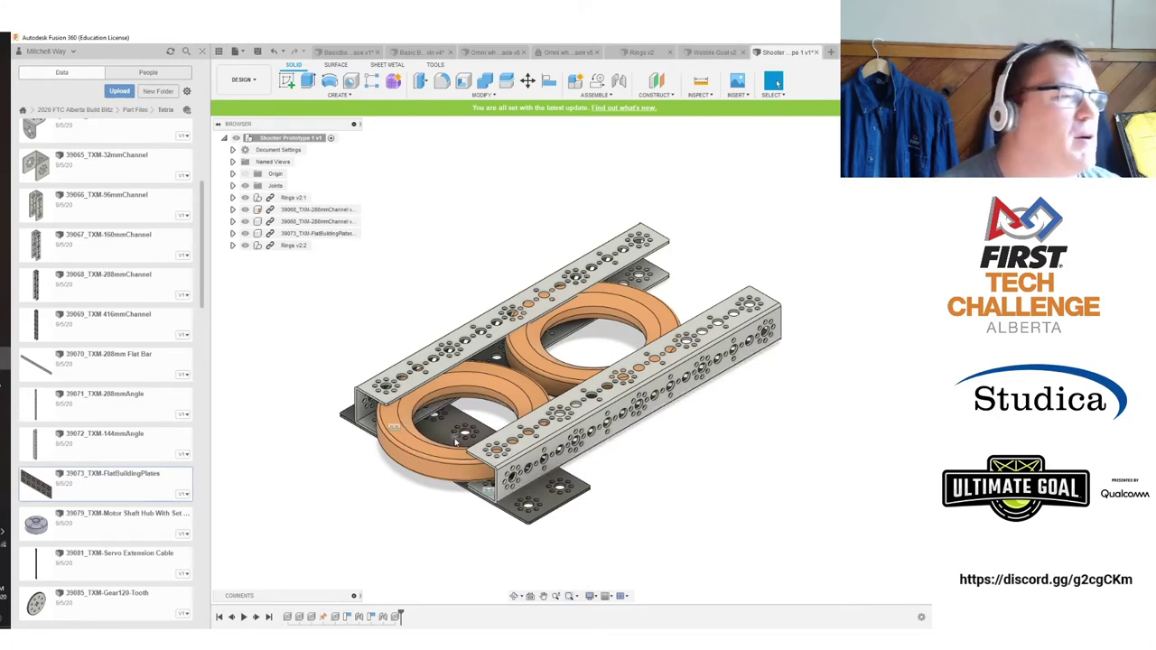
pyautogui.click(341, 234)
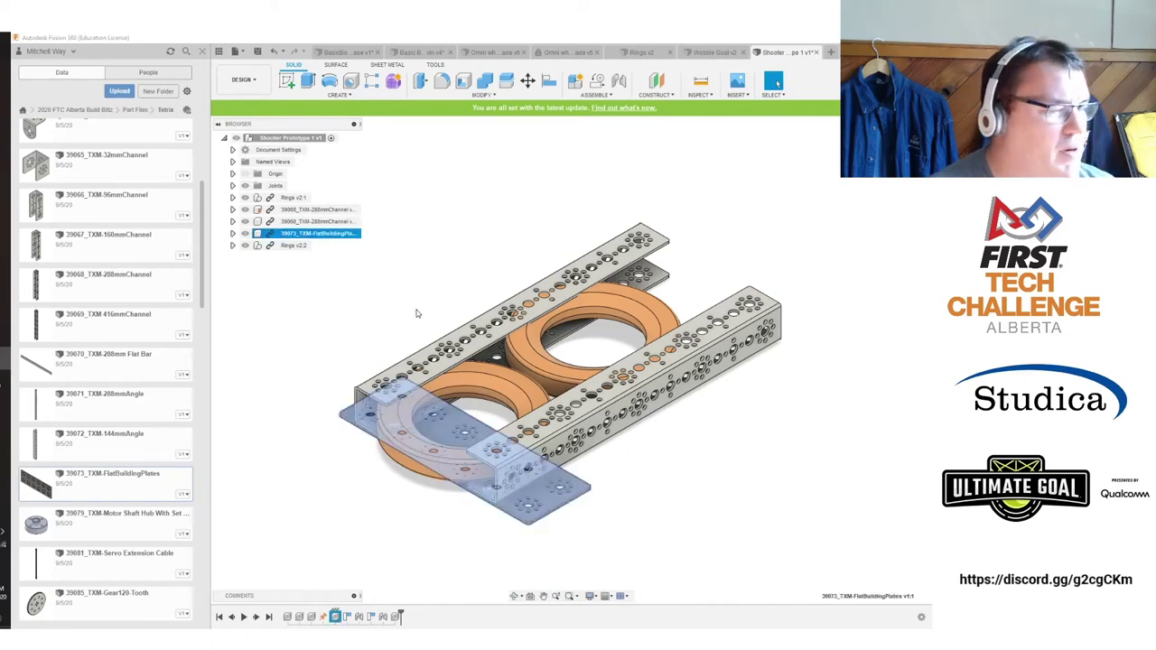
pyautogui.hotkey('ctrl', 'c')
pyautogui.hotkey('ctrl', 'v')
# Move the copied plate toward the free ends of the channels and shift it -50 mm along Y so it sits below them.
pyautogui.moveTo(449, 475); pyautogui.dragTo(671, 348)
pyautogui.keyDown('shift'); pyautogui.moveTo(776, 542); pyautogui.dragTo(638, 434, button='middle'); pyautogui.keyUp('shift')
pyautogui.moveTo(544, 335); pyautogui.dragTo(545, 391)
pyautogui.keyDown('shift'); pyautogui.moveTo(544, 391); pyautogui.dragTo(544, 456, button='middle'); pyautogui.keyUp('shift')
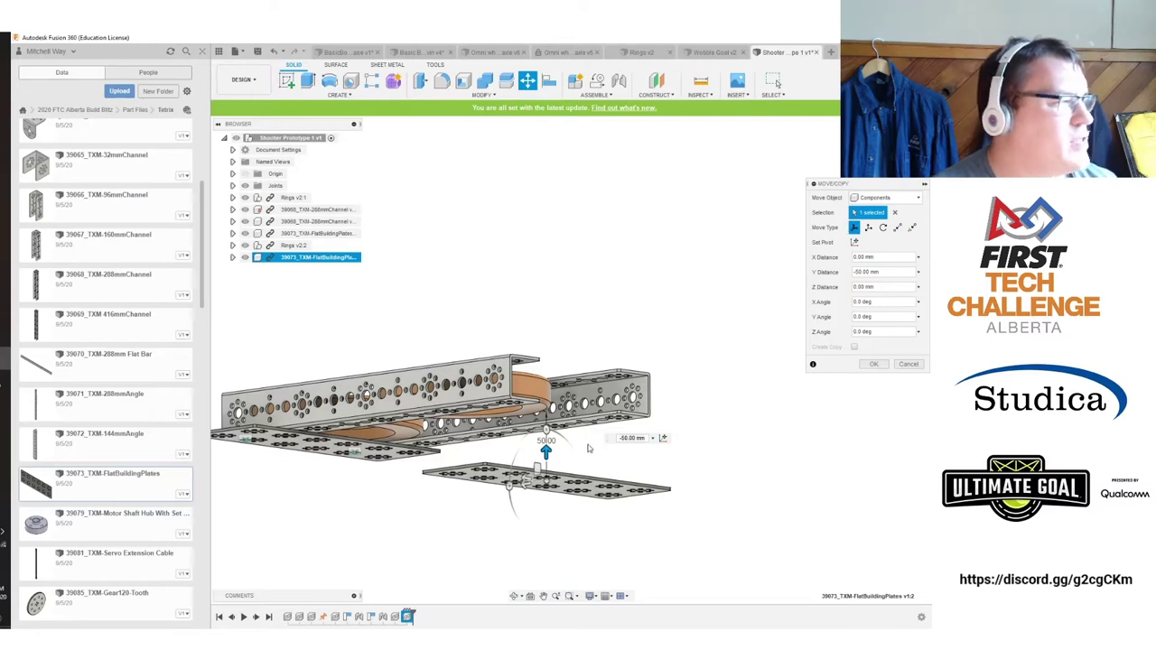
pyautogui.scroll(3, 599, 436)
pyautogui.keyDown('shift'); pyautogui.moveTo(546, 470); pyautogui.dragTo(571, 359, button='middle'); pyautogui.keyUp('shift')
# Capture the current positions and joint the channel's end hole to the matching hole in the second building plate at -90 degrees.
pyautogui.press('j')
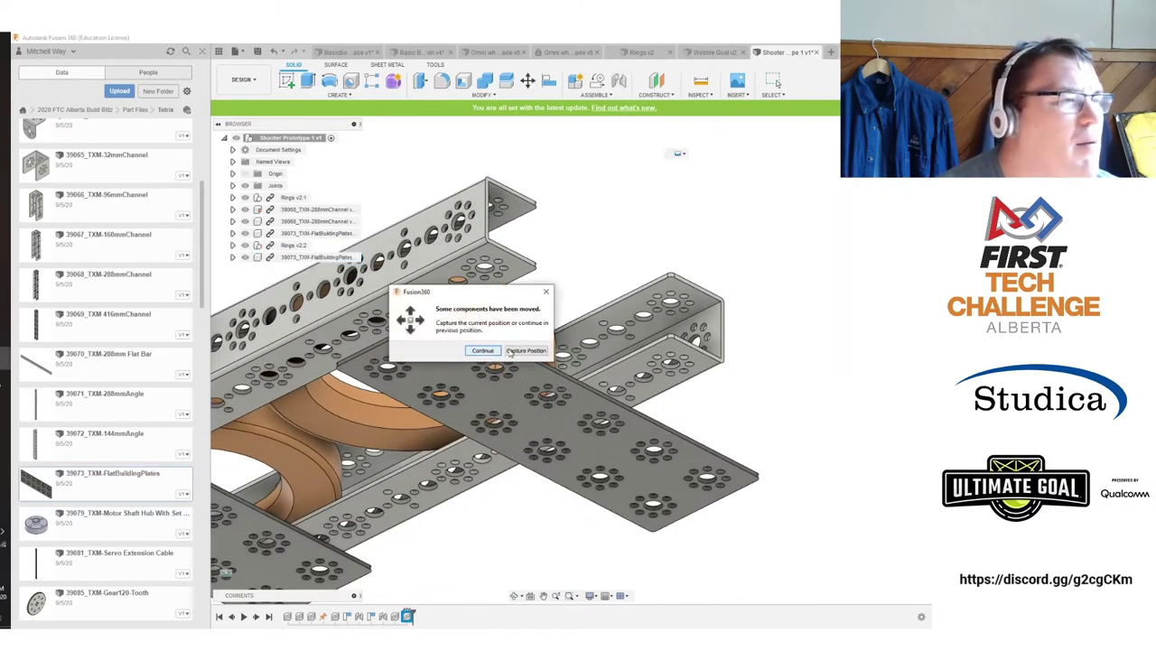
pyautogui.keyDown('shift'); pyautogui.moveTo(570, 359); pyautogui.dragTo(588, 208, button='middle'); pyautogui.keyUp('shift')
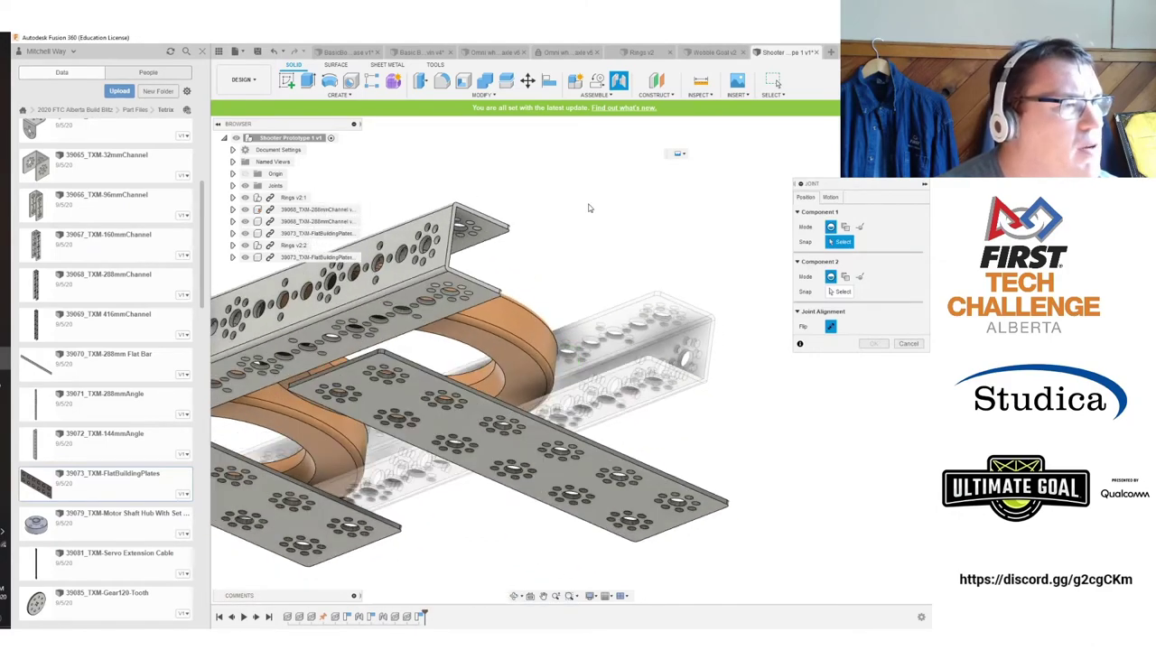
pyautogui.click(461, 289)
pyautogui.keyDown('shift'); pyautogui.moveTo(778, 191); pyautogui.dragTo(672, 428, button='middle'); pyautogui.keyUp('shift')
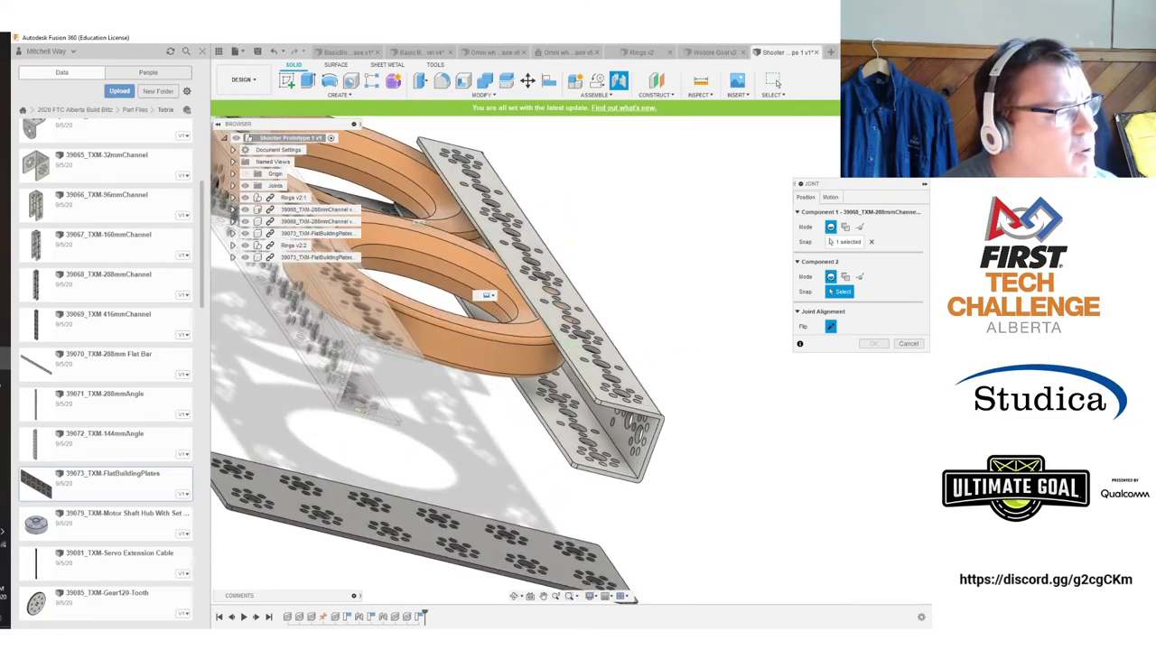
pyautogui.scroll(4, 324, 545)
pyautogui.scroll(3, 324, 526)
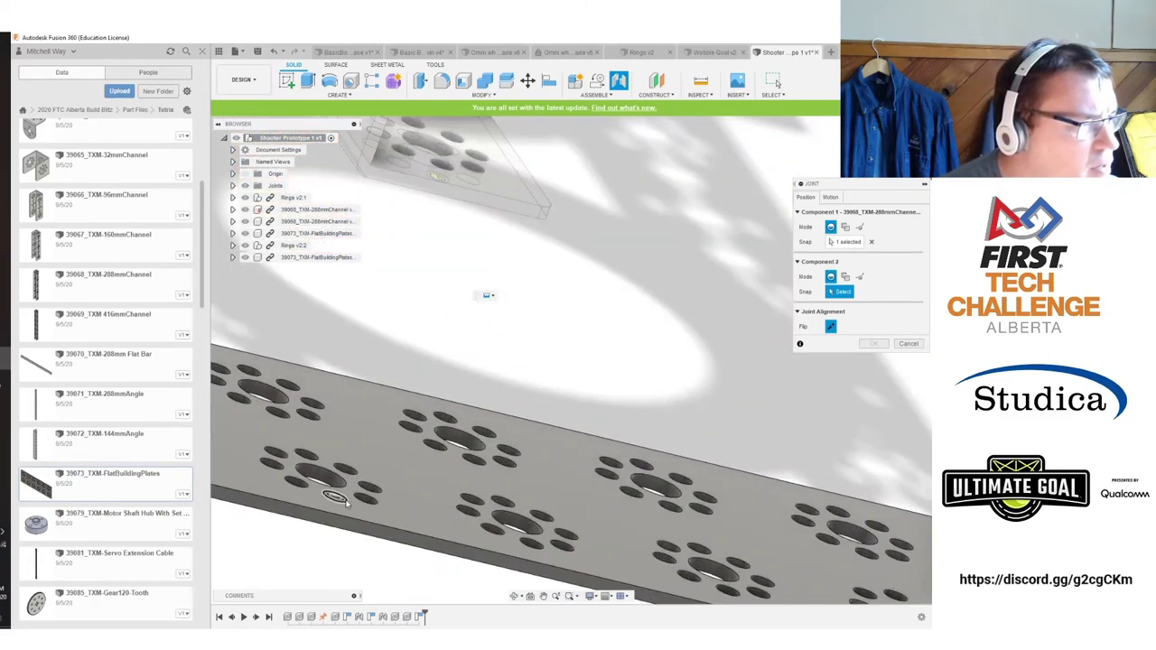
pyautogui.click(318, 481)
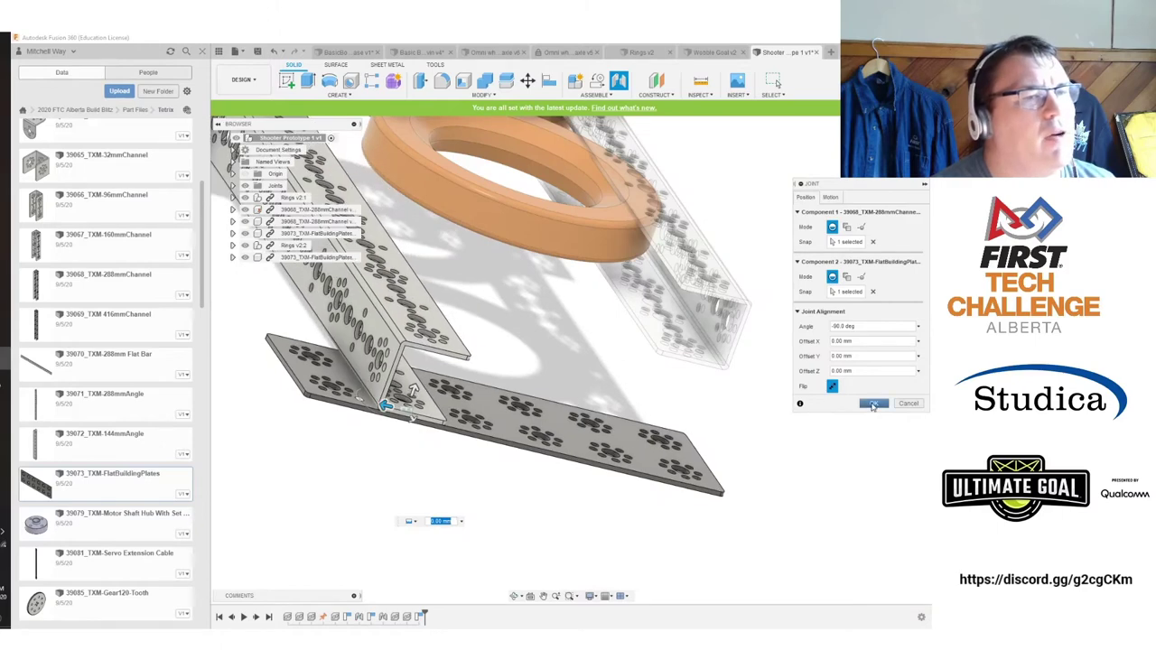
pyautogui.click(873, 405)
pyautogui.moveTo(872, 156); pyautogui.dragTo(836, 186)
pyautogui.moveTo(815, 195); pyautogui.dragTo(725, 323, button='middle')
pyautogui.moveTo(572, 360)
pyautogui.keyDown('shift'); pyautogui.mouseDown(button='middle')
pyautogui.moveTo(493, 358)
pyautogui.moveTo(525, 359)
pyautogui.mouseUp(button='middle'); pyautogui.keyUp('shift')
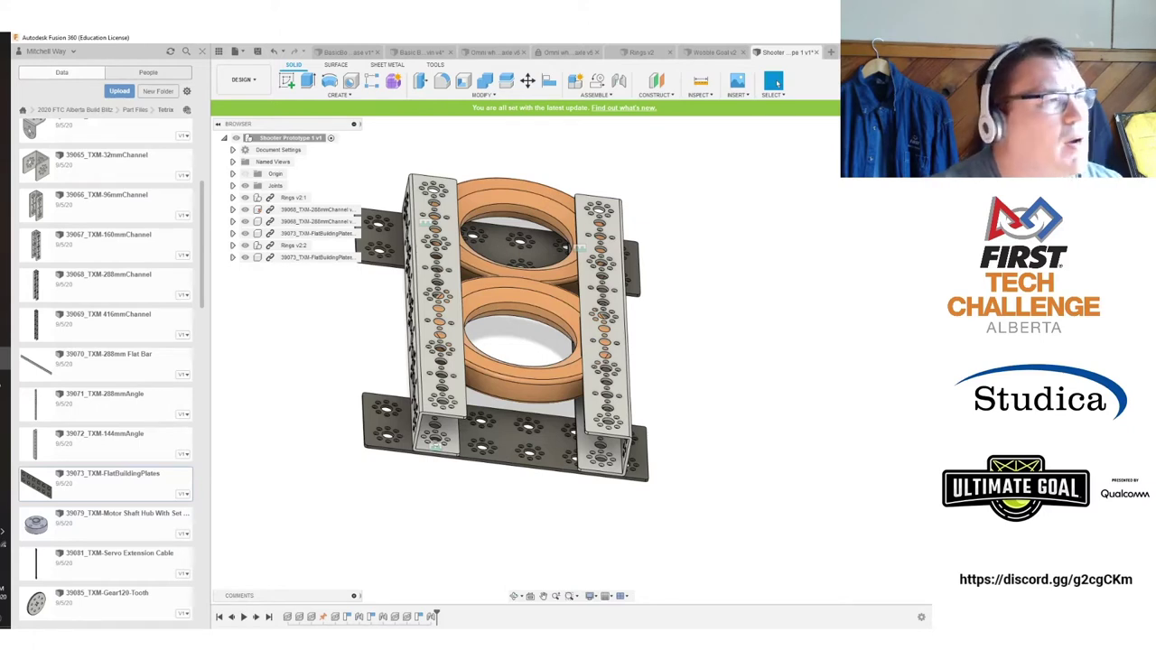
# Insert the 44260 TorqueNADO DC Motor from the Tetrix part files into the shooter assembly.
pyautogui.scroll(-2, 102, 331)
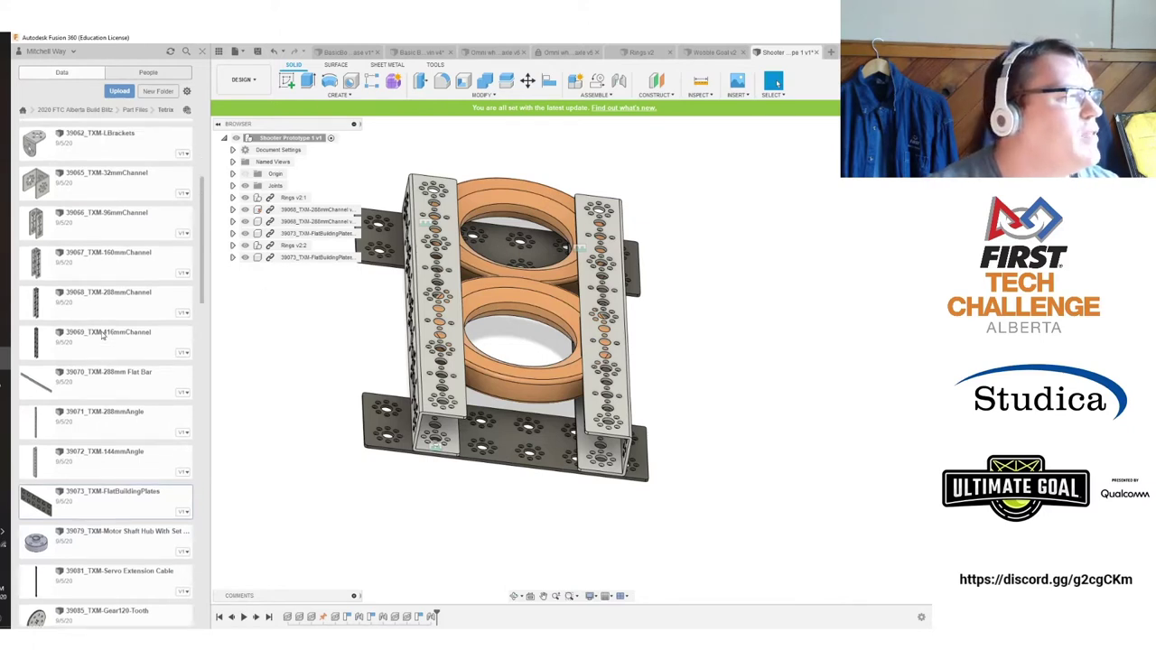
pyautogui.scroll(-10, 102, 332)
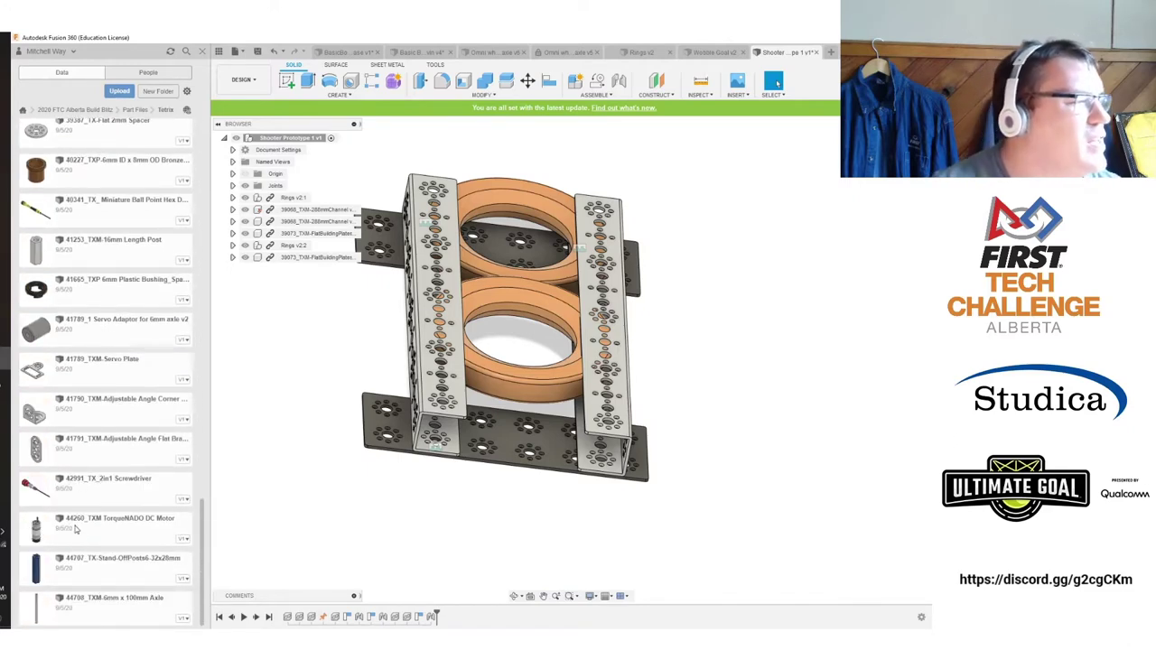
pyautogui.moveTo(112, 528); pyautogui.dragTo(650, 546)
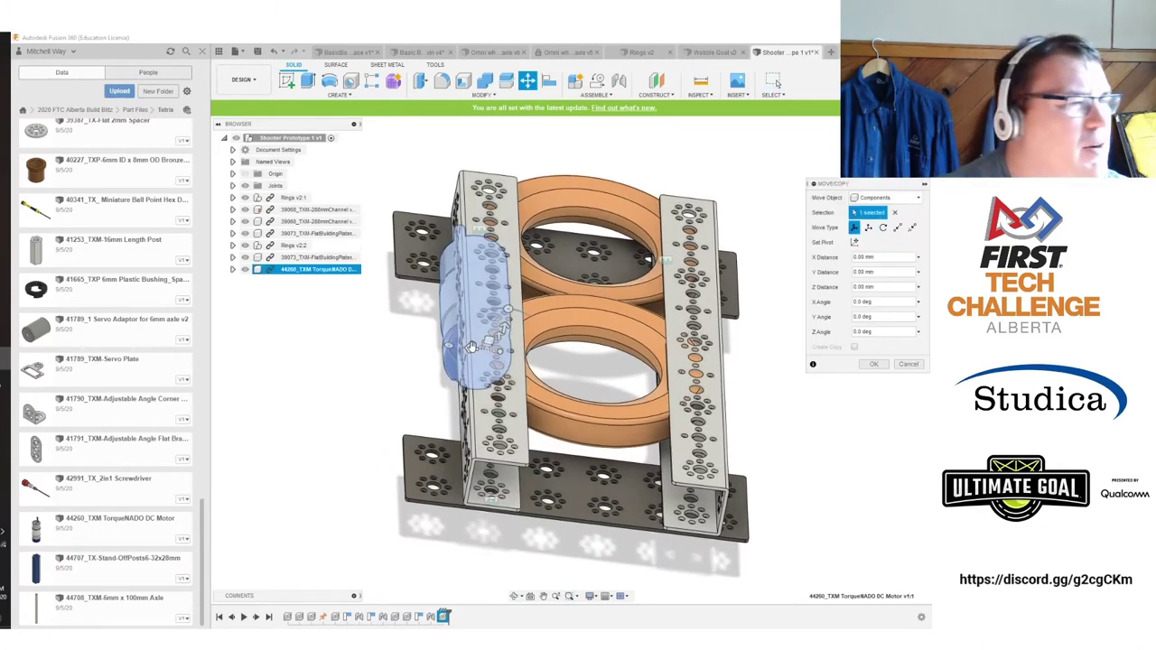
# Turn the motor crosswise above the channels over the far ring, ending with a -135 mm move along Z.
pyautogui.moveTo(470, 350); pyautogui.dragTo(344, 339)
pyautogui.moveTo(375, 316); pyautogui.dragTo(405, 400, button='middle')
pyautogui.moveTo(408, 399); pyautogui.dragTo(437, 281)
pyautogui.moveTo(421, 239); pyautogui.dragTo(907, 300)
pyautogui.moveTo(842, 436); pyautogui.dragTo(684, 404, button='middle')
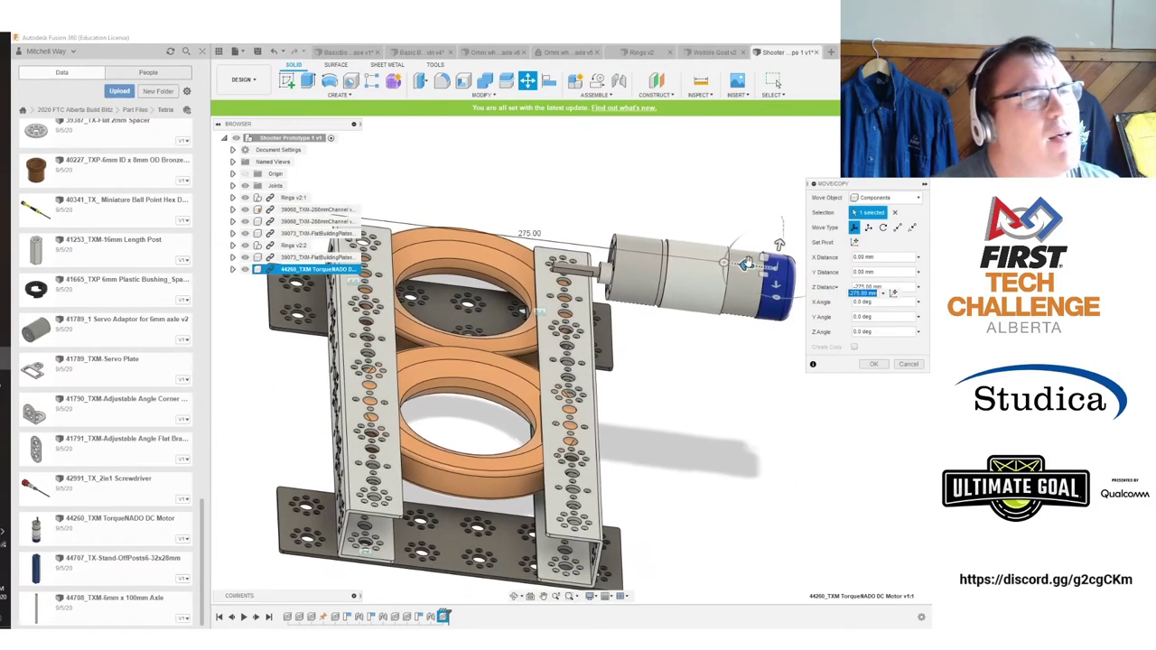
pyautogui.moveTo(746, 267); pyautogui.dragTo(497, 257)
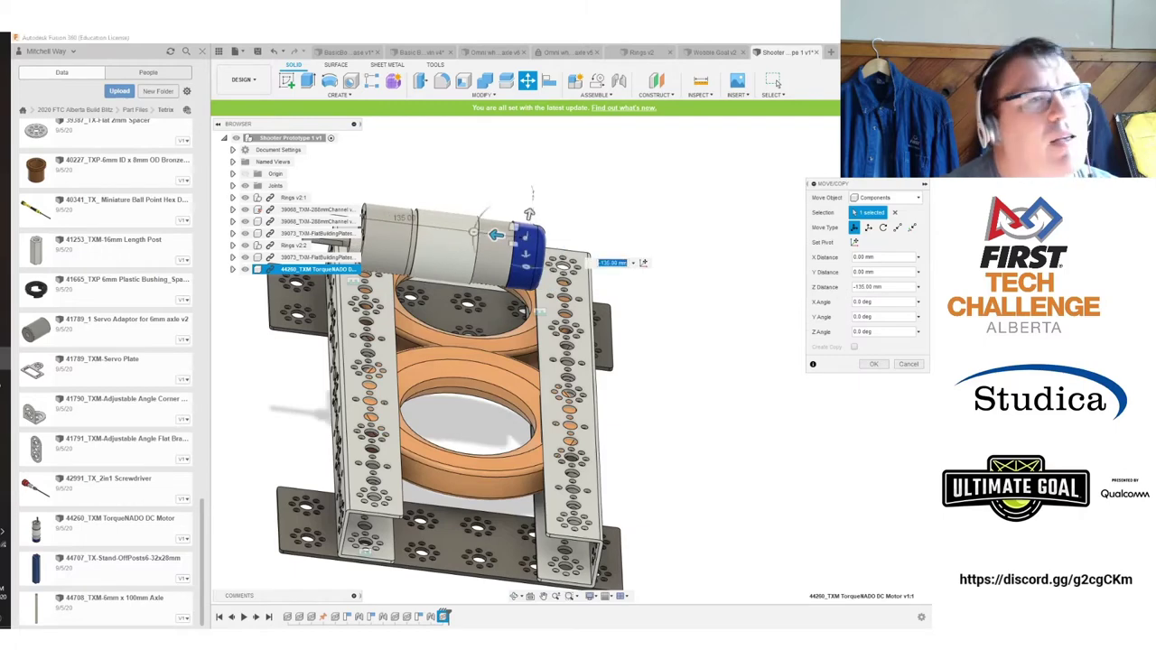
pyautogui.click(889, 150)
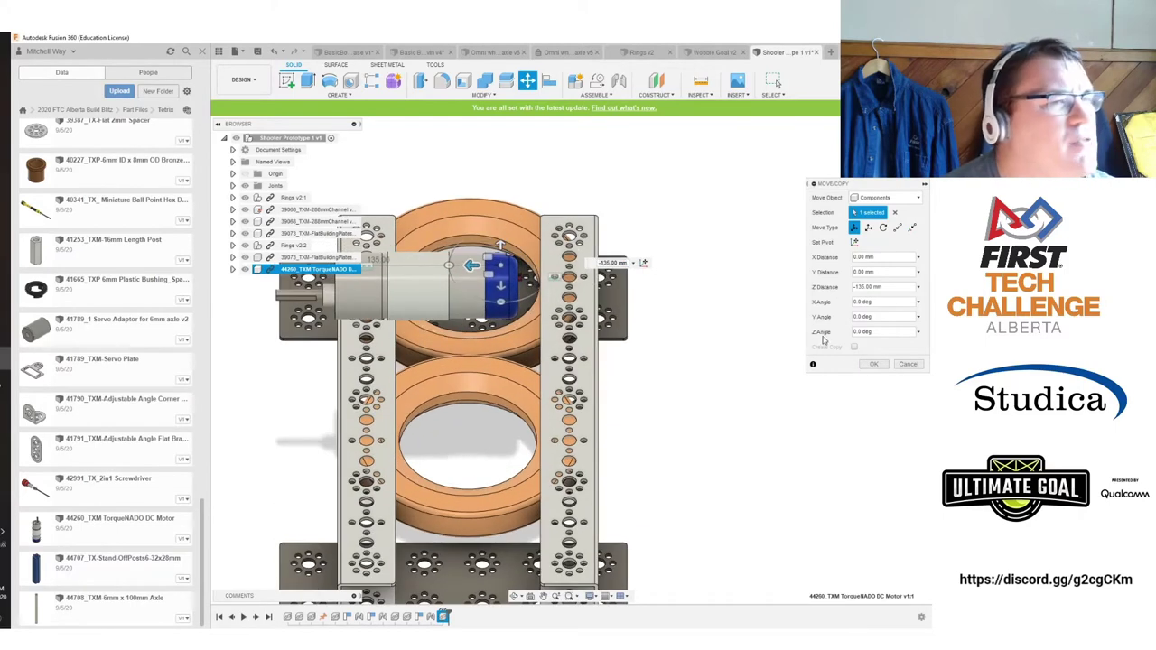
pyautogui.click(873, 365)
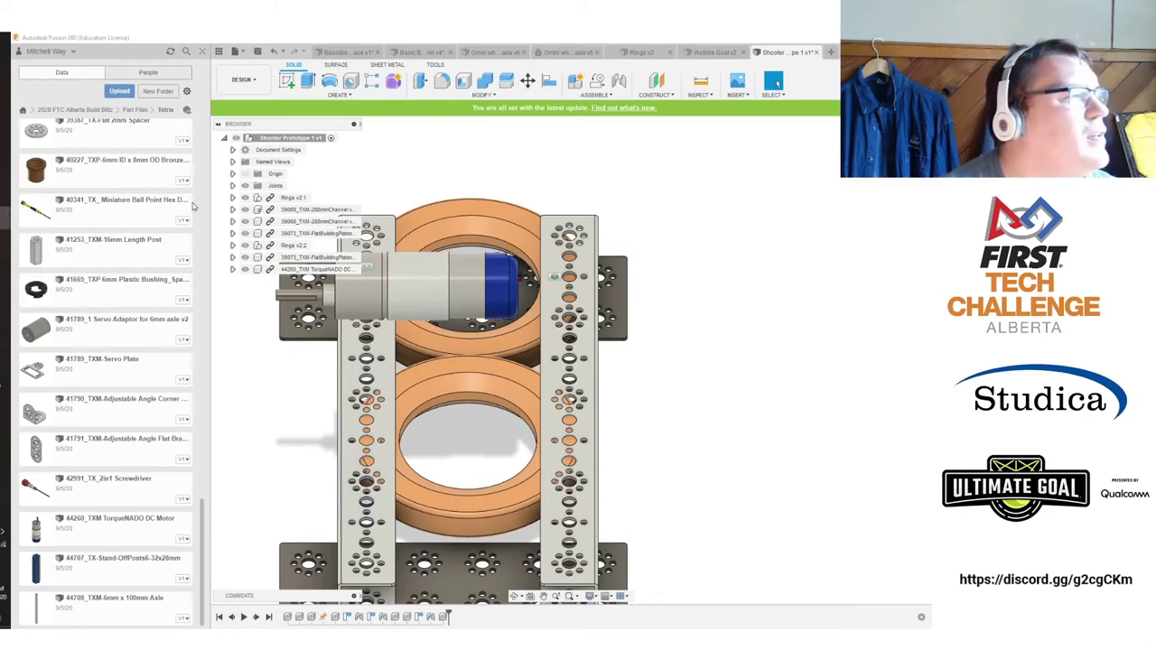
# Switch to the web browser, search for "tetrix torquenado" and open the TETRIX MAX TorqueNADO Motor product page on Pitsco.
pyautogui.moveTo(921, 94); pyautogui.dragTo(624, 113)
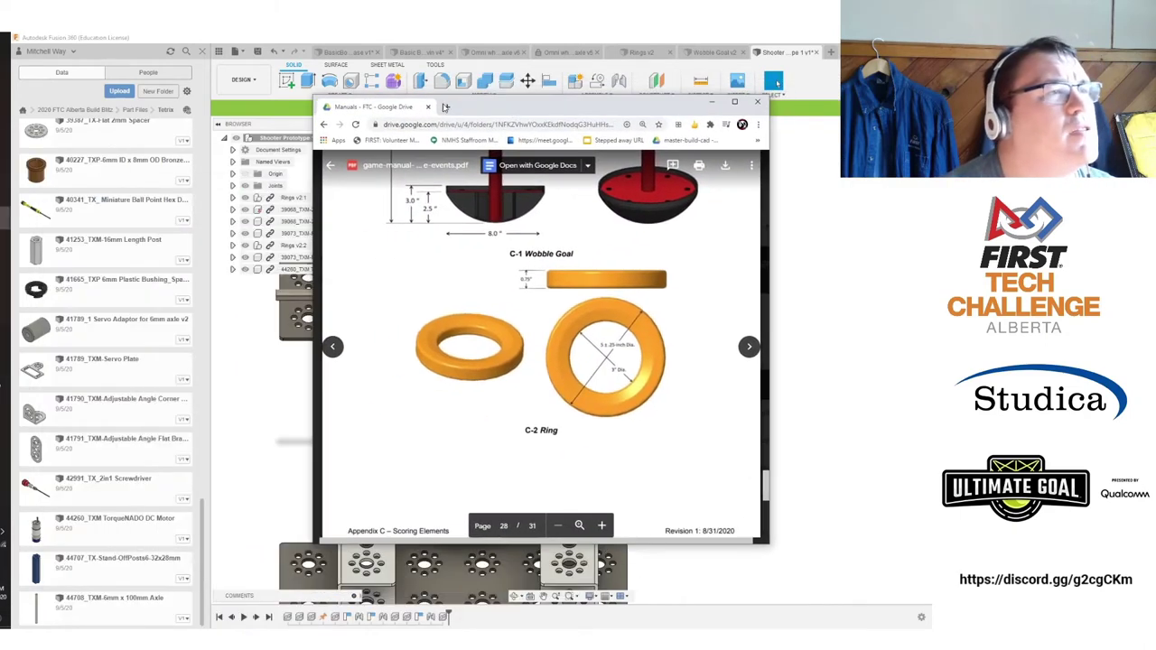
pyautogui.click(442, 107)
pyautogui.write('tetr')
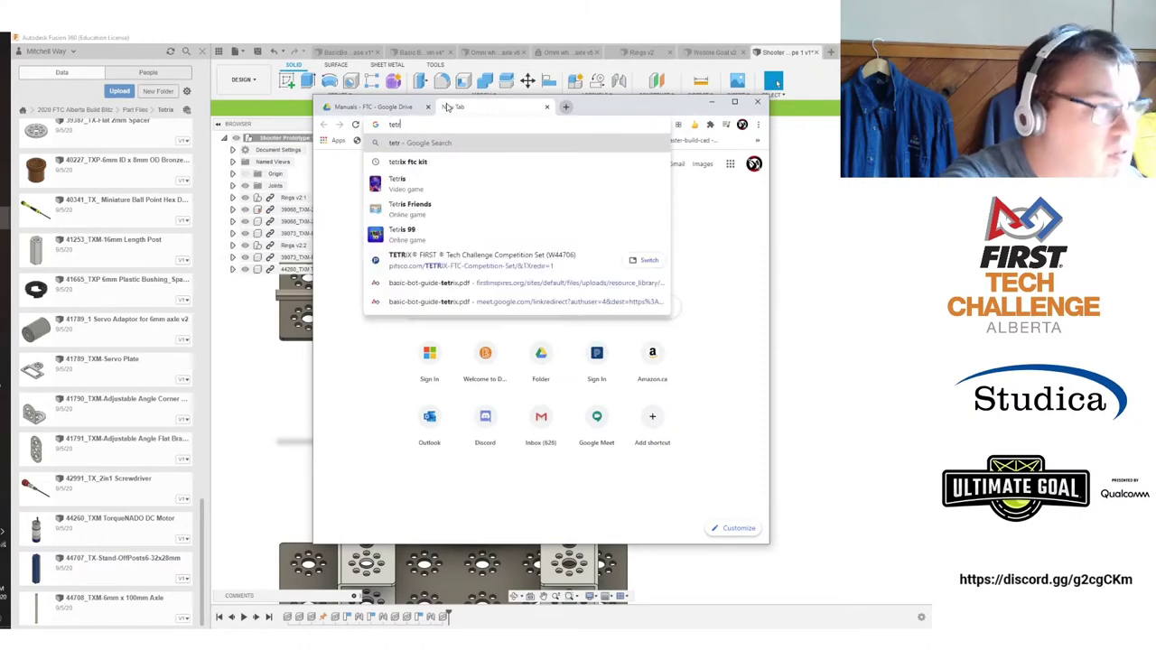
pyautogui.write('ix torquenado')
pyautogui.press('Return')
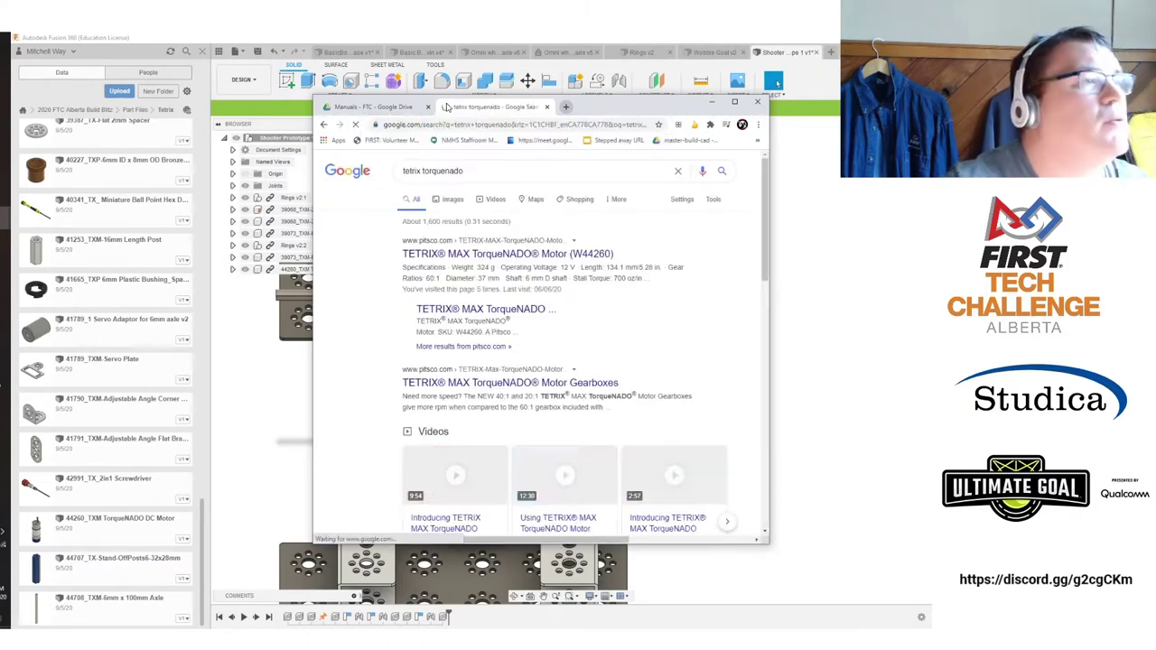
pyautogui.click(483, 255)
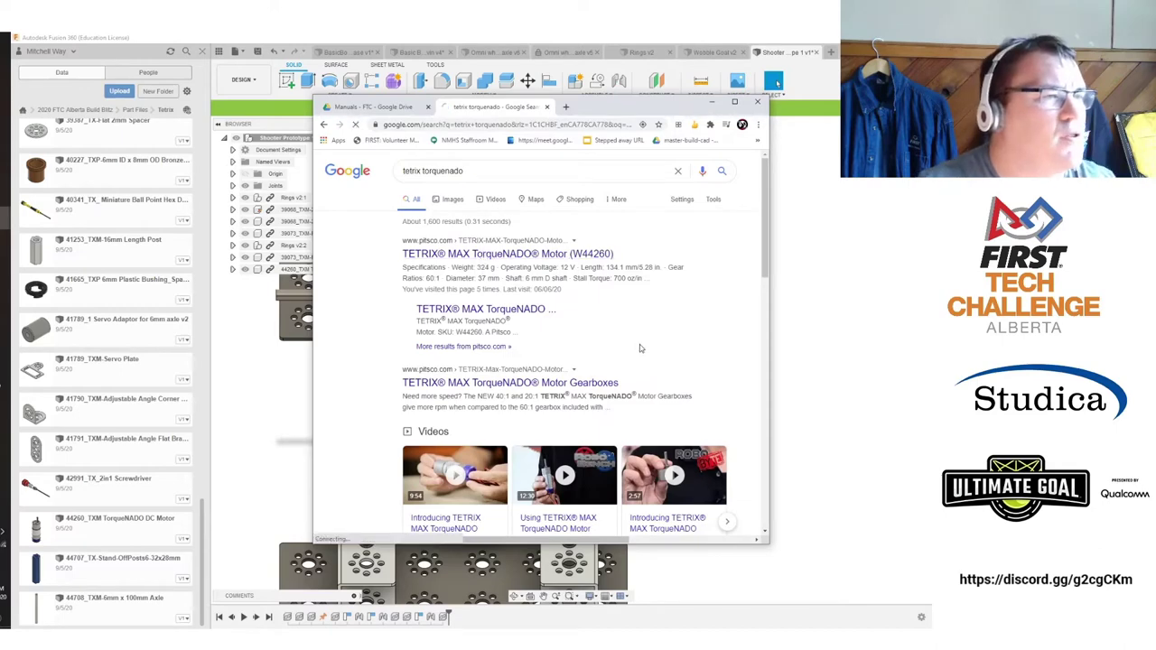
pyautogui.click(735, 103)
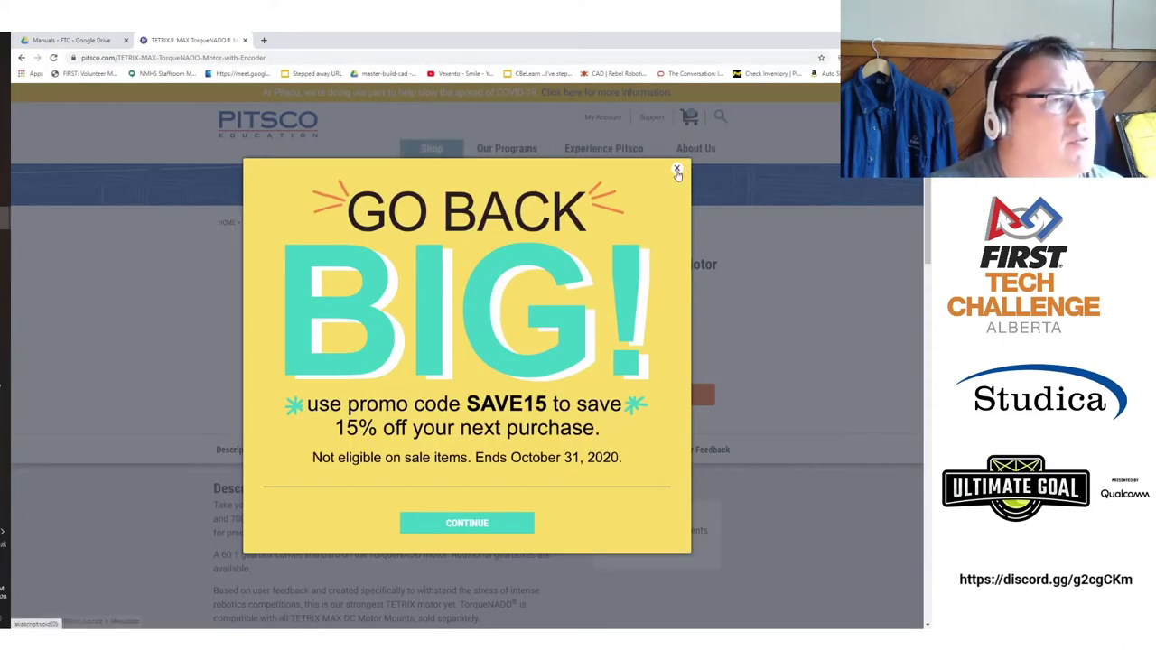
pyautogui.click(677, 168)
# Check the motor's no-load speed in the product specifications.
pyautogui.scroll(-5, 189, 408)
pyautogui.scroll(-4, 189, 408)
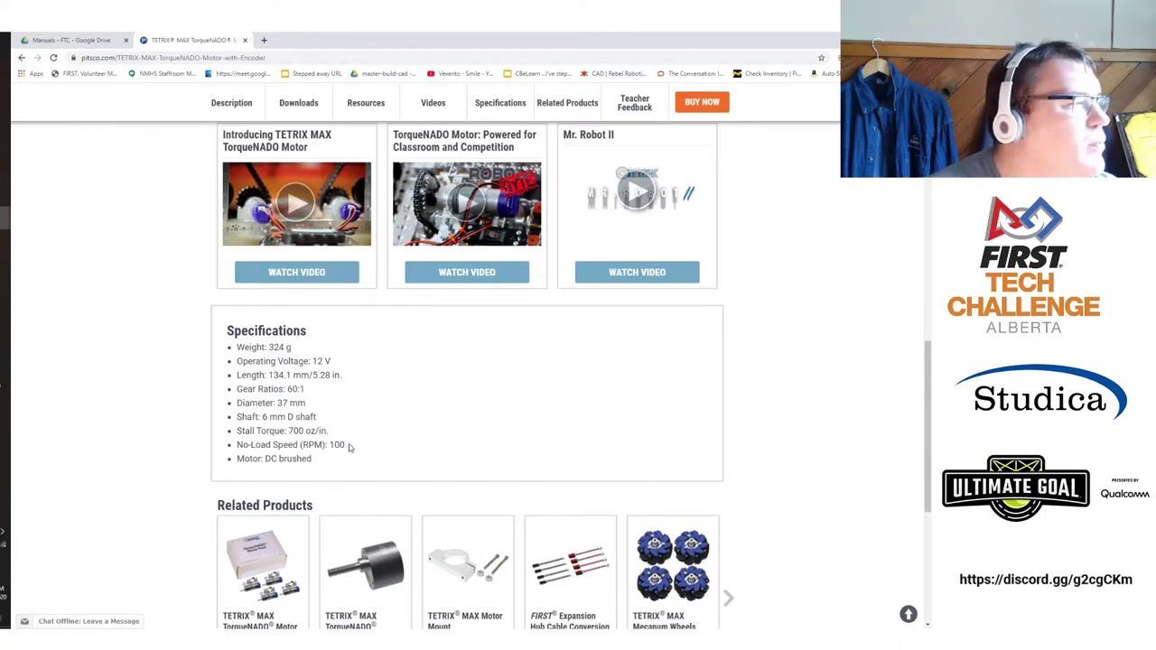
pyautogui.moveTo(350, 448); pyautogui.dragTo(327, 446)
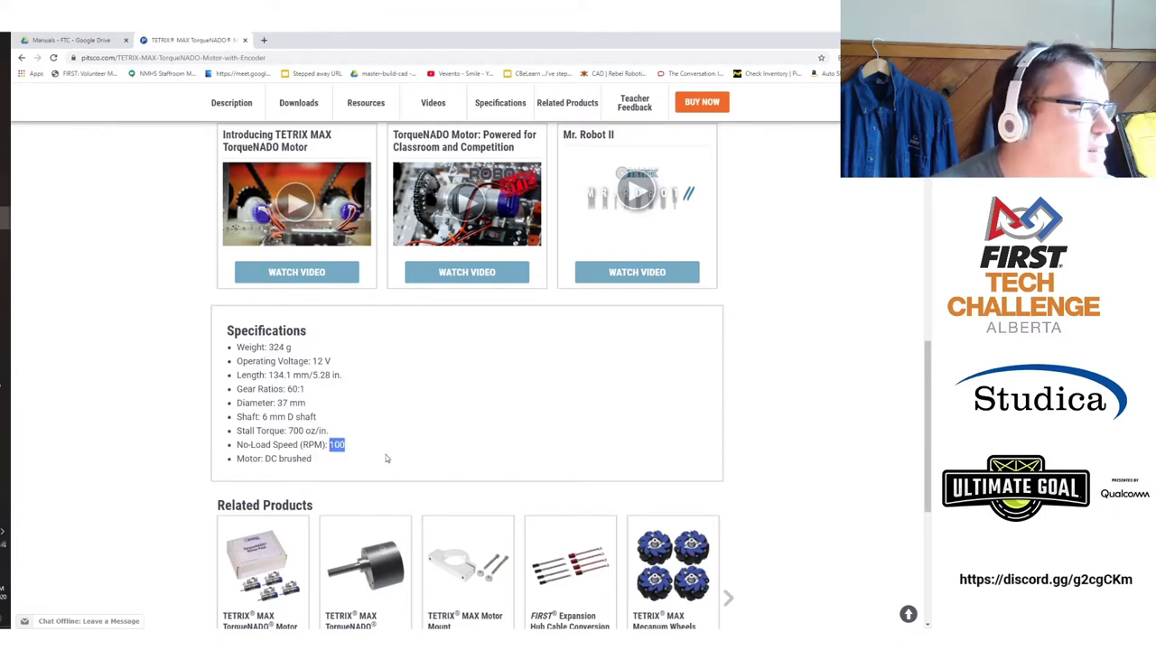
pyautogui.scroll(-1, 370, 452)
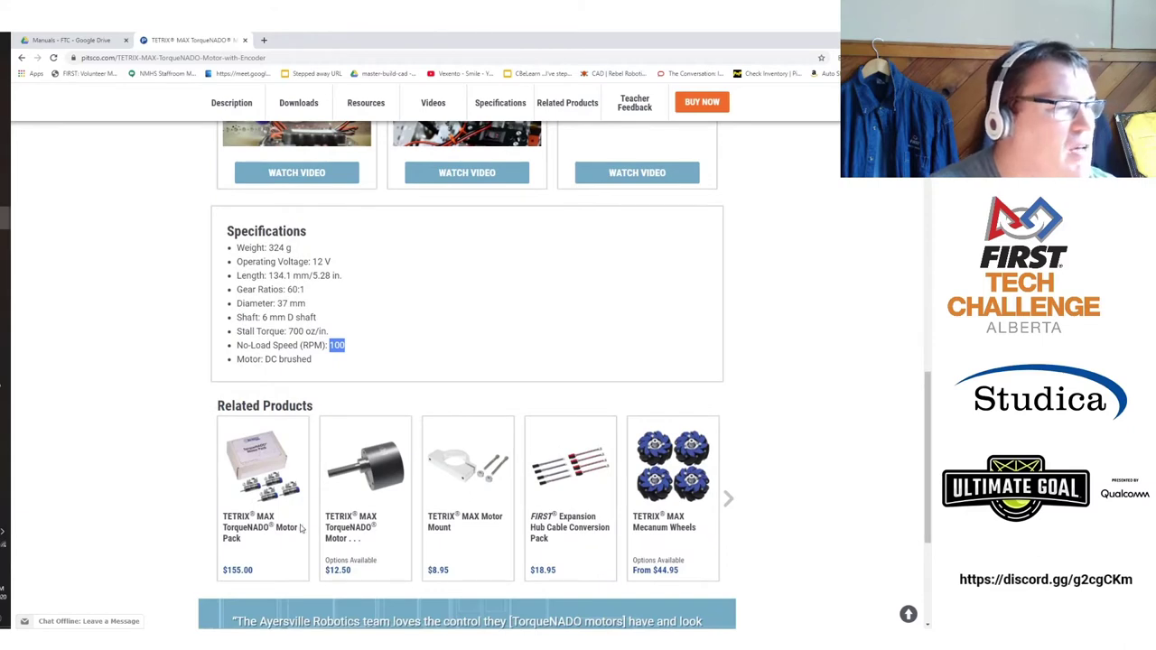
# Look at the purchasing options for the TorqueNADO Motor Gearboxes and return to the motor's product page.
pyautogui.click(358, 528)
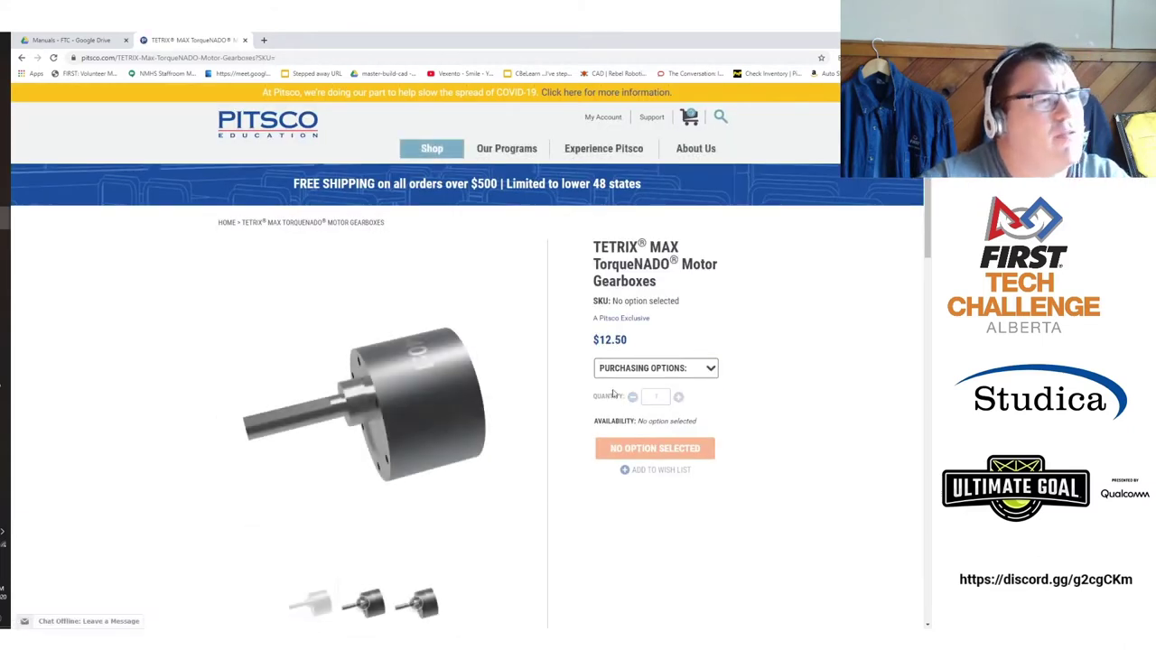
pyautogui.click(610, 370)
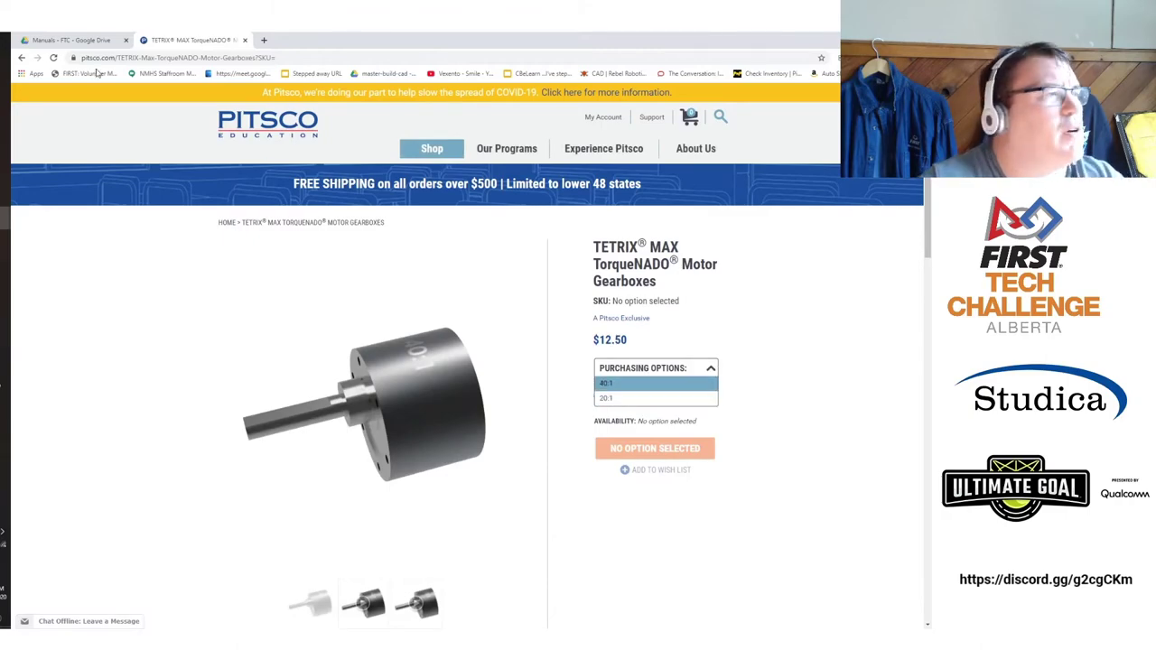
pyautogui.click(22, 57)
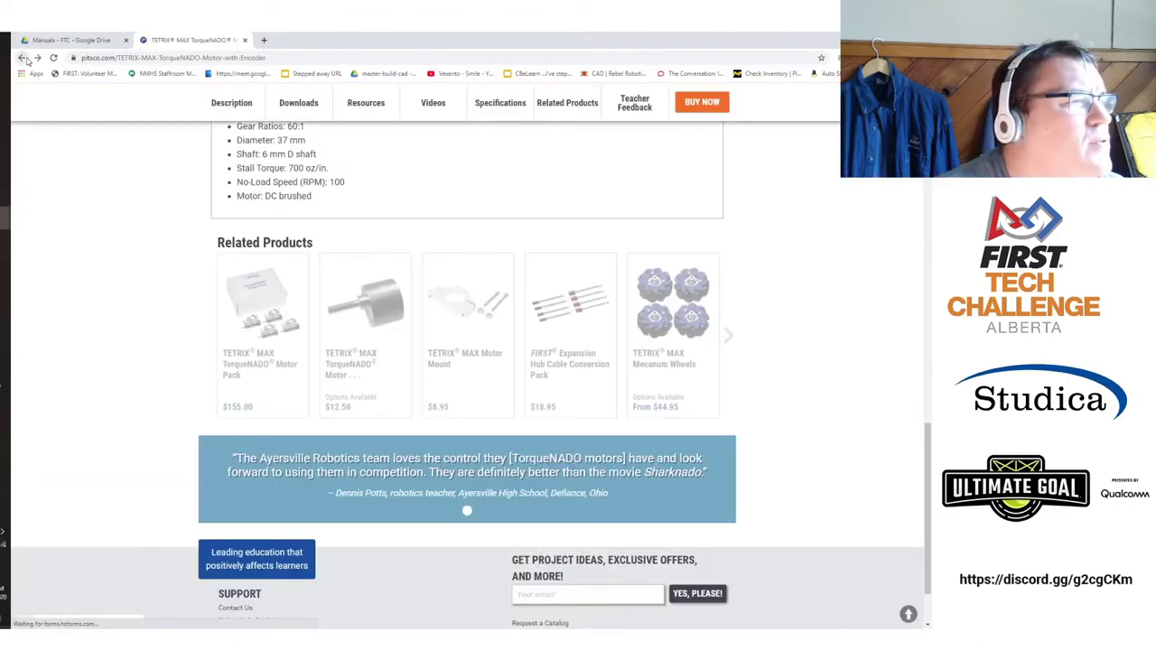
# Review the motor's description for its standard gearbox ratio and go through the page down to the related products.
pyautogui.scroll(5, 163, 325)
pyautogui.scroll(4, 189, 342)
pyautogui.scroll(-1, 203, 325)
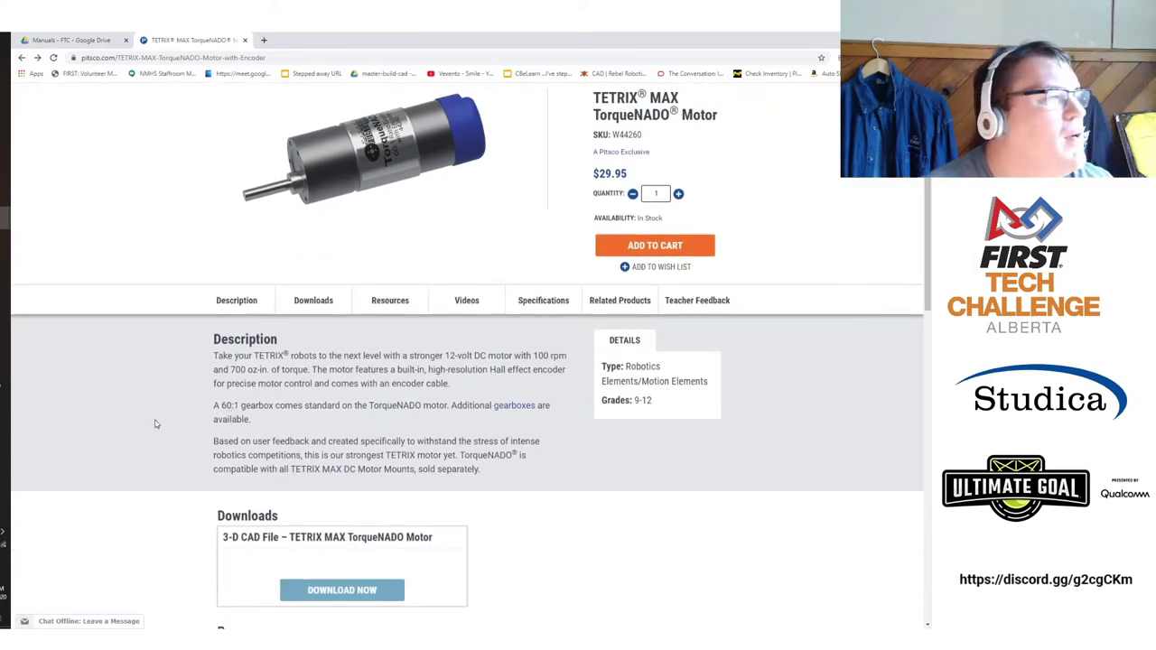
pyautogui.scroll(-2, 155, 423)
pyautogui.moveTo(222, 255); pyautogui.dragTo(239, 256)
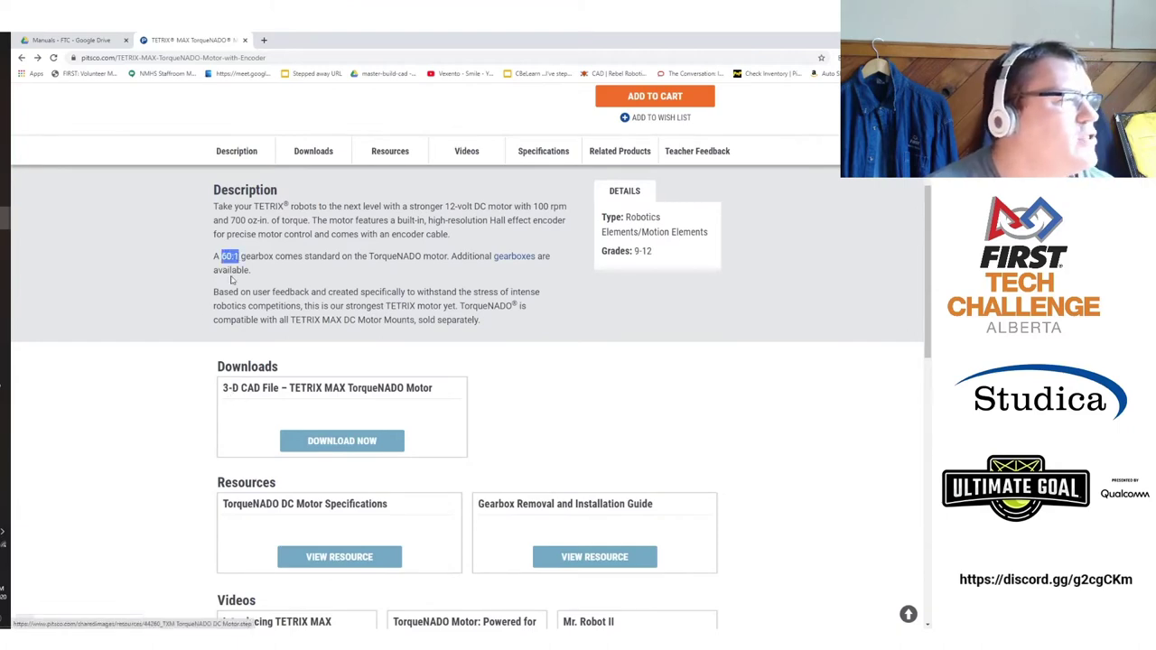
pyautogui.scroll(-8, 160, 457)
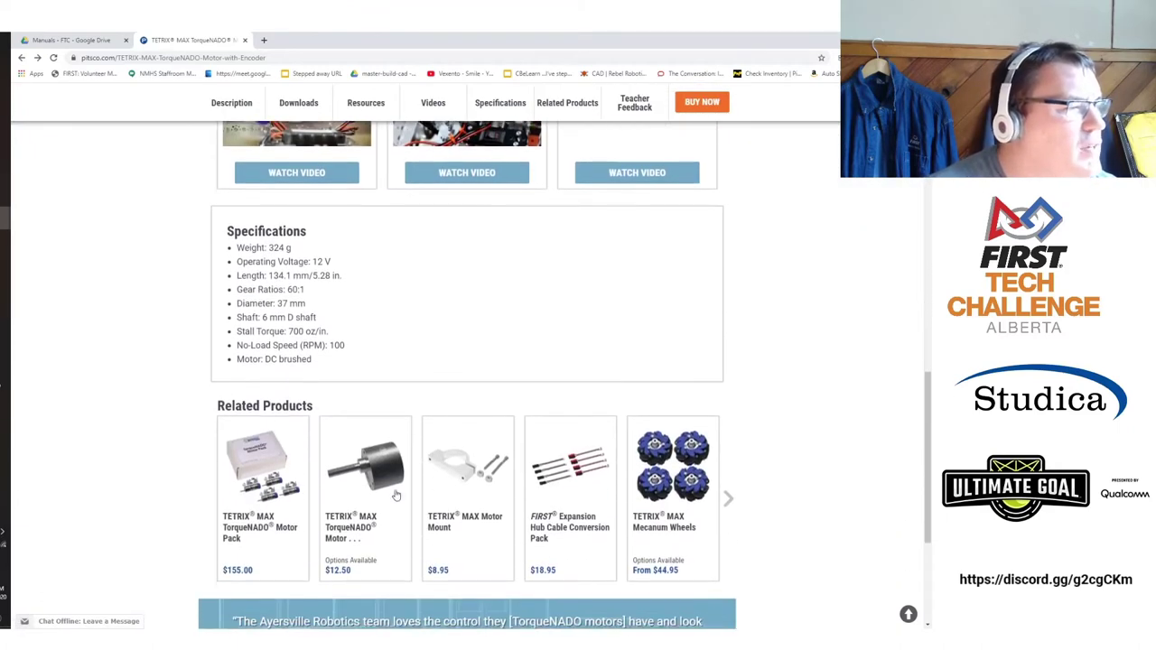
# Reopen the TorqueNADO Motor Gearboxes page and choose the 20:1 option to view that gearbox.
pyautogui.click(386, 474)
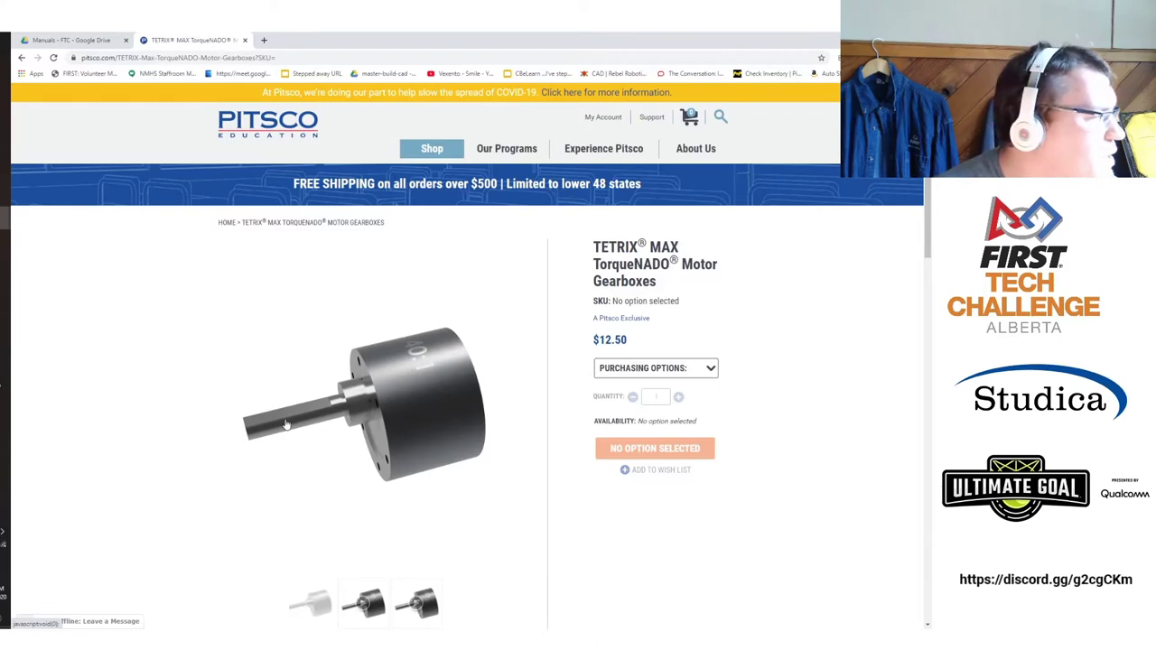
pyautogui.scroll(-2, 289, 451)
pyautogui.click(632, 219)
pyautogui.click(632, 249)
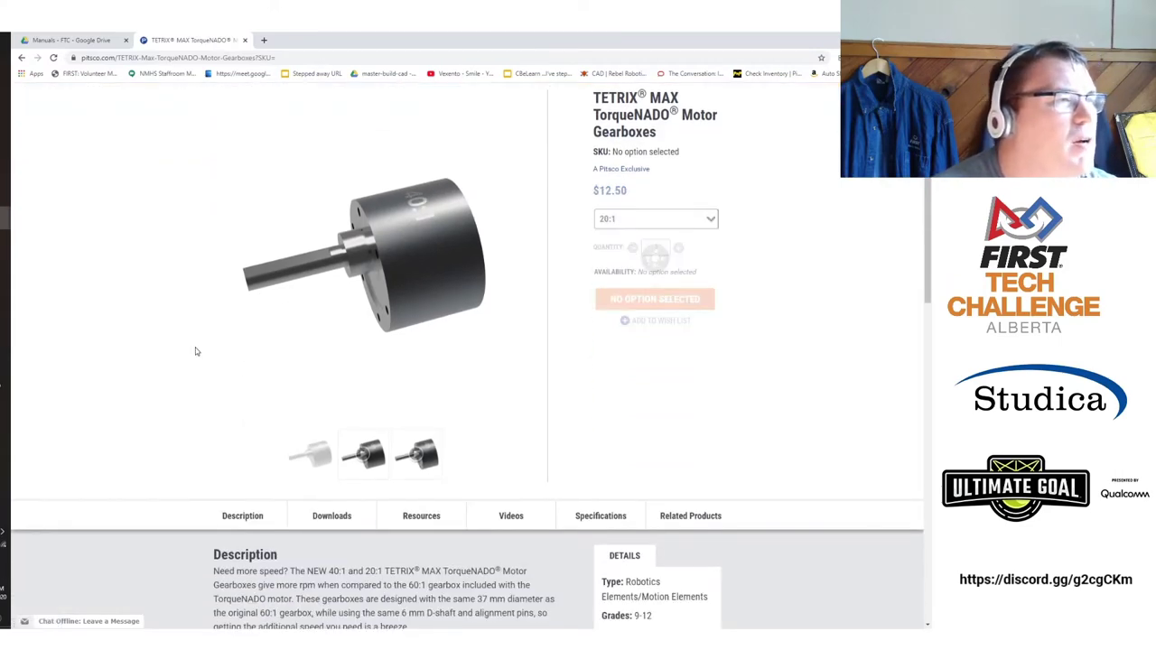
pyautogui.scroll(-1, 195, 348)
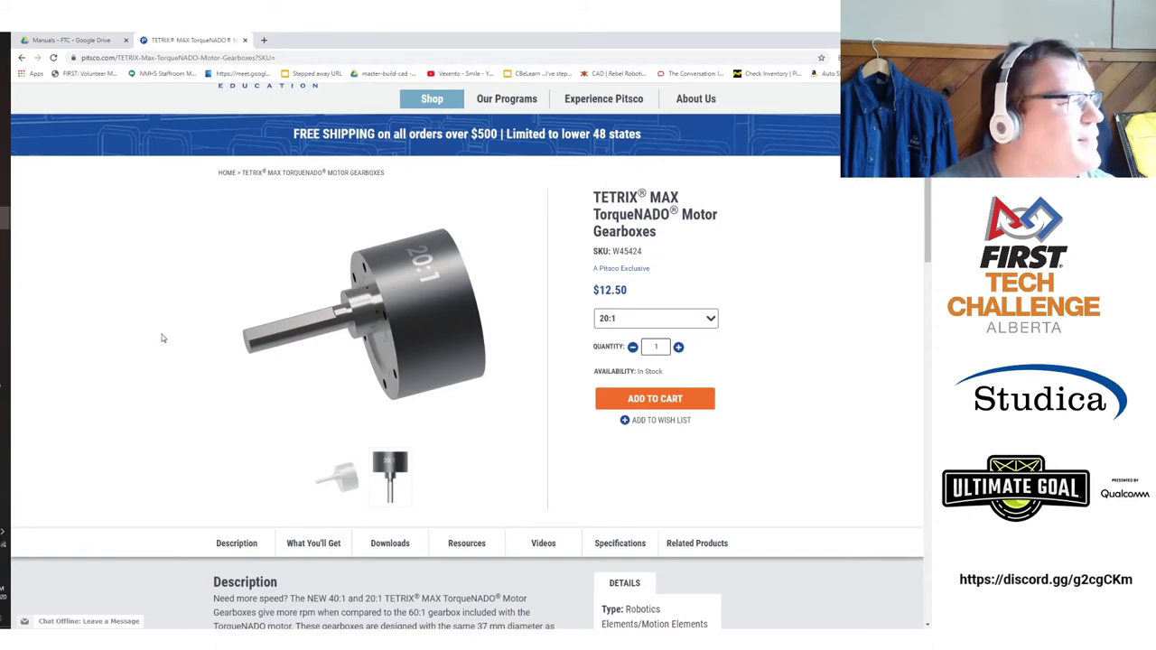
# Switch back to Fusion 360 and insert the 39055 4 inch Wheel from the Tetrix part files into the assembly.
pyautogui.click(4, 359)
pyautogui.scroll(-2, 283, 441)
pyautogui.scroll(-1, 283, 439)
pyautogui.moveTo(272, 438); pyautogui.dragTo(356, 411, button='middle')
pyautogui.scroll(3, 356, 413)
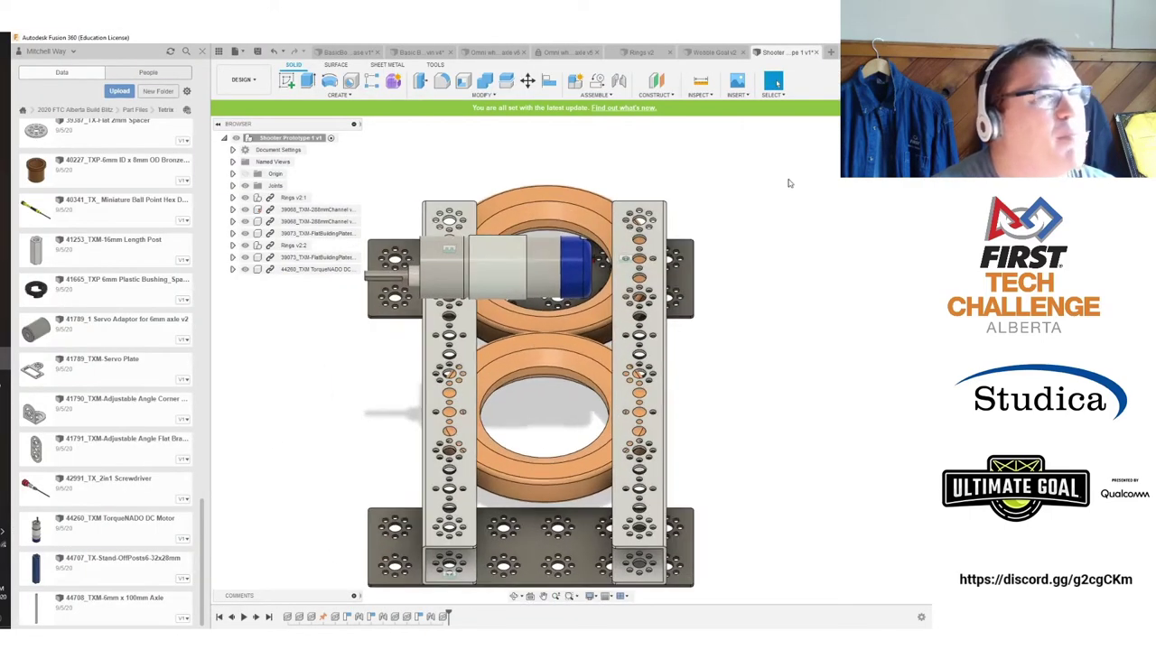
pyautogui.click(875, 130)
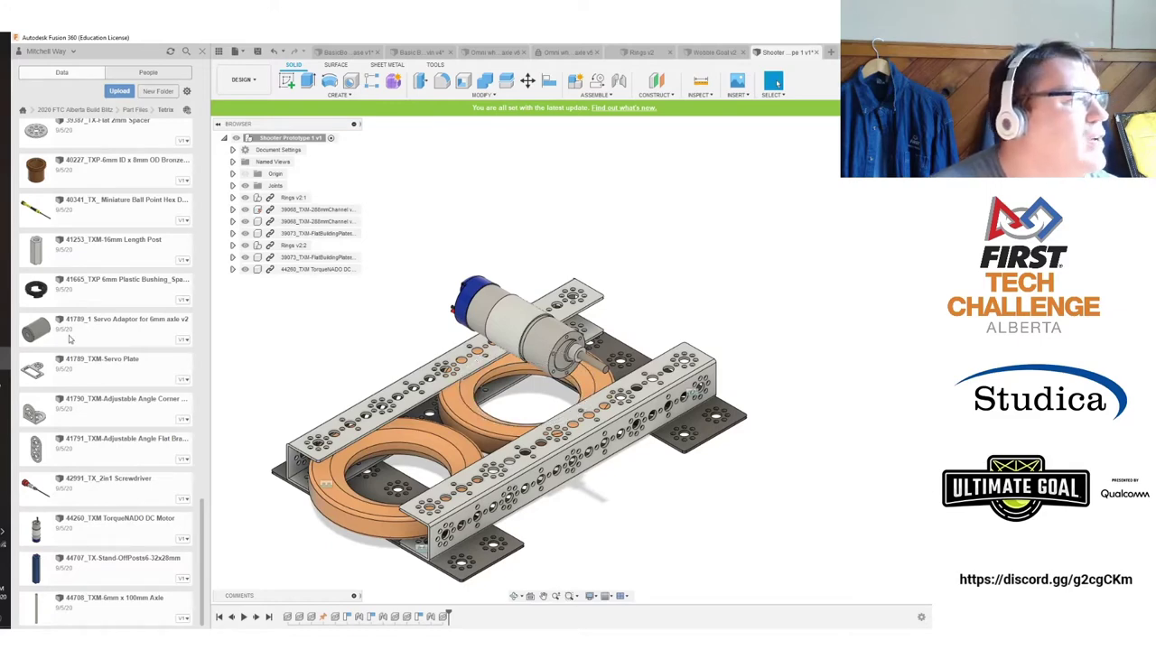
pyautogui.scroll(15, 109, 391)
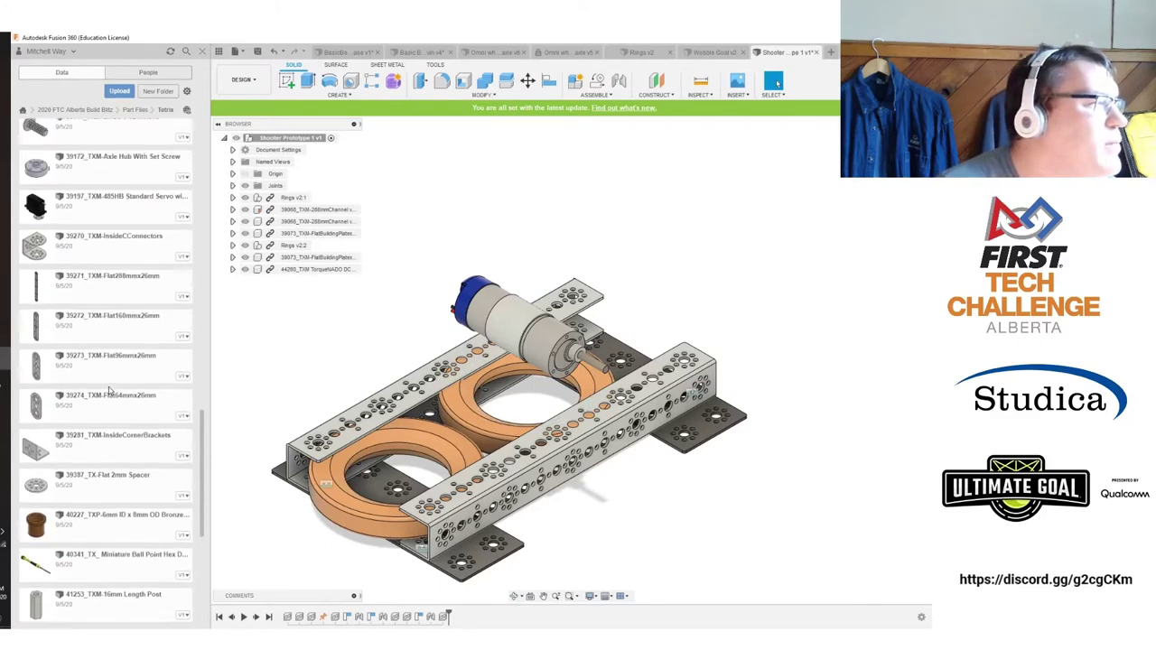
pyautogui.scroll(4, 112, 394)
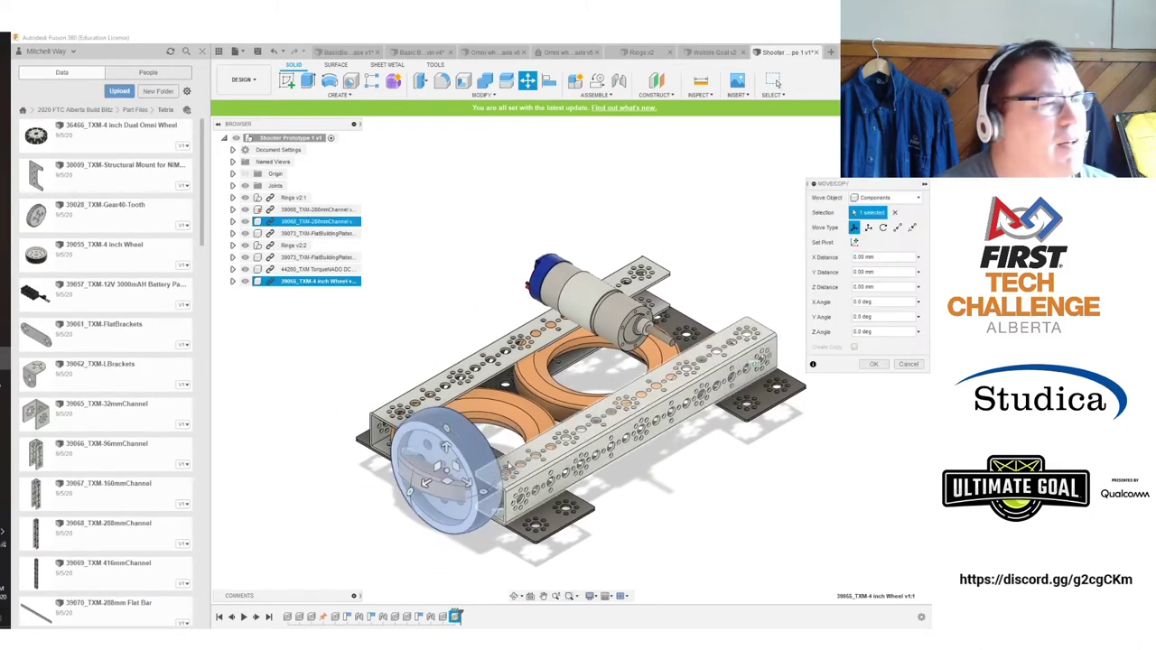
# Move the 4 inch wheel clear above the frame and rotate it -90 degrees about the Y axis.
pyautogui.moveTo(425, 484); pyautogui.dragTo(693, 207)
pyautogui.moveTo(727, 254); pyautogui.dragTo(650, 261)
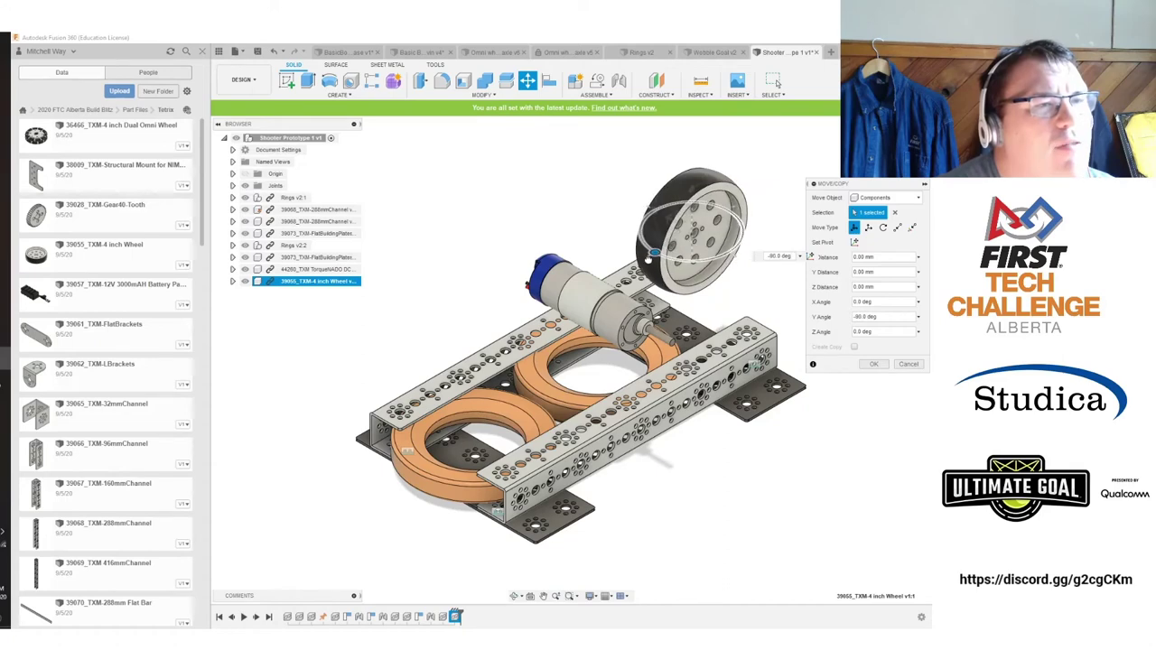
pyautogui.click(873, 363)
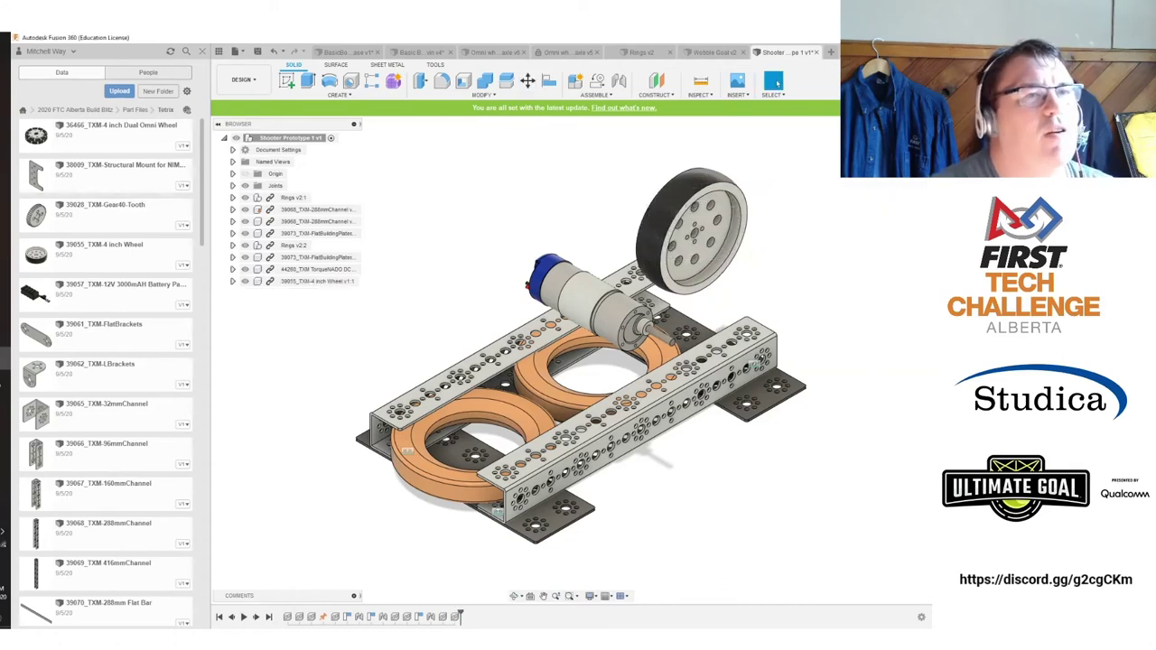
# Lower the wheel to just above the channels at the frame end opposite the protruding ring.
pyautogui.click(898, 154)
pyautogui.moveTo(845, 301); pyautogui.dragTo(755, 298, button='middle')
pyautogui.moveTo(666, 277); pyautogui.dragTo(659, 316)
pyautogui.moveTo(898, 153); pyautogui.dragTo(872, 176)
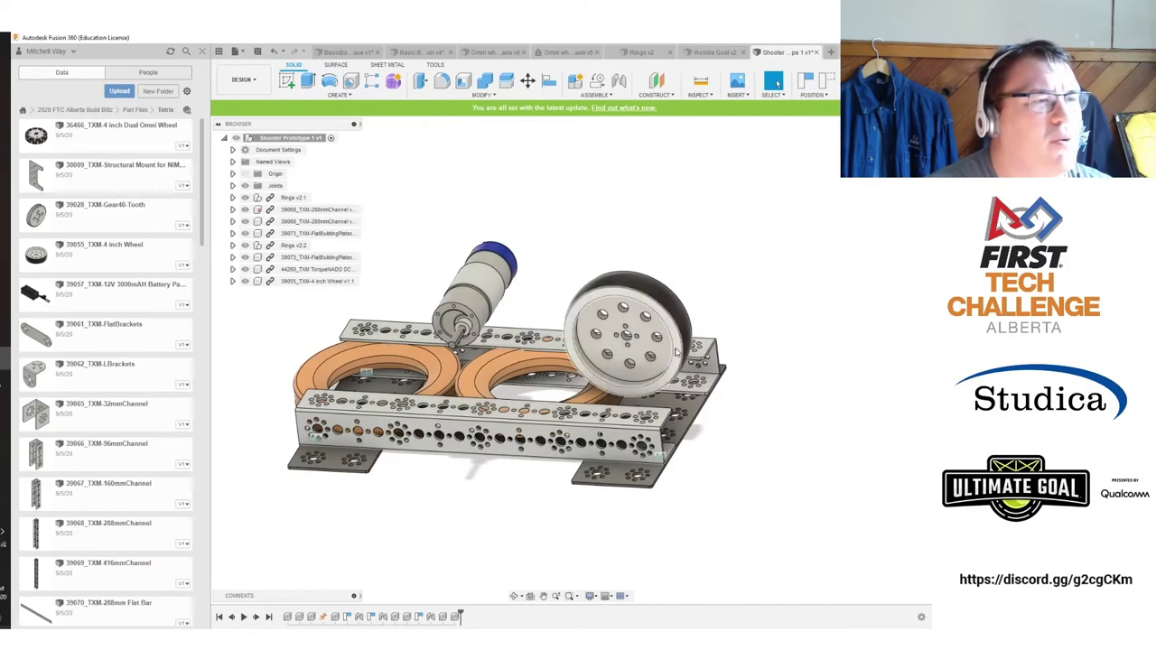
pyautogui.click(890, 161)
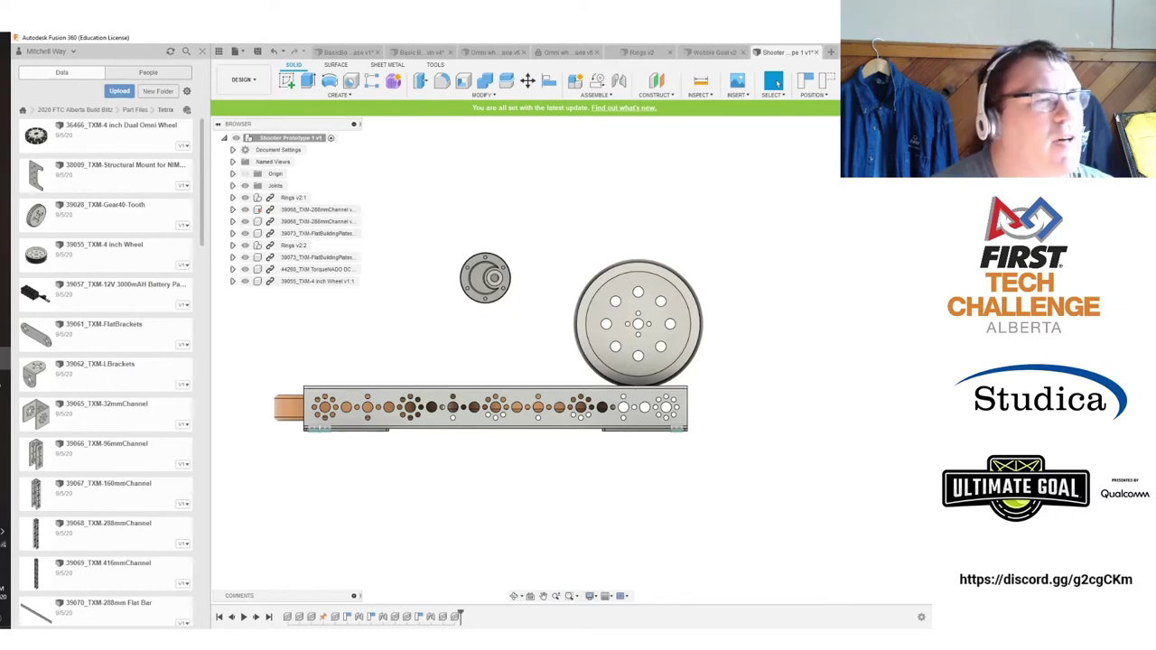
pyautogui.click(871, 132)
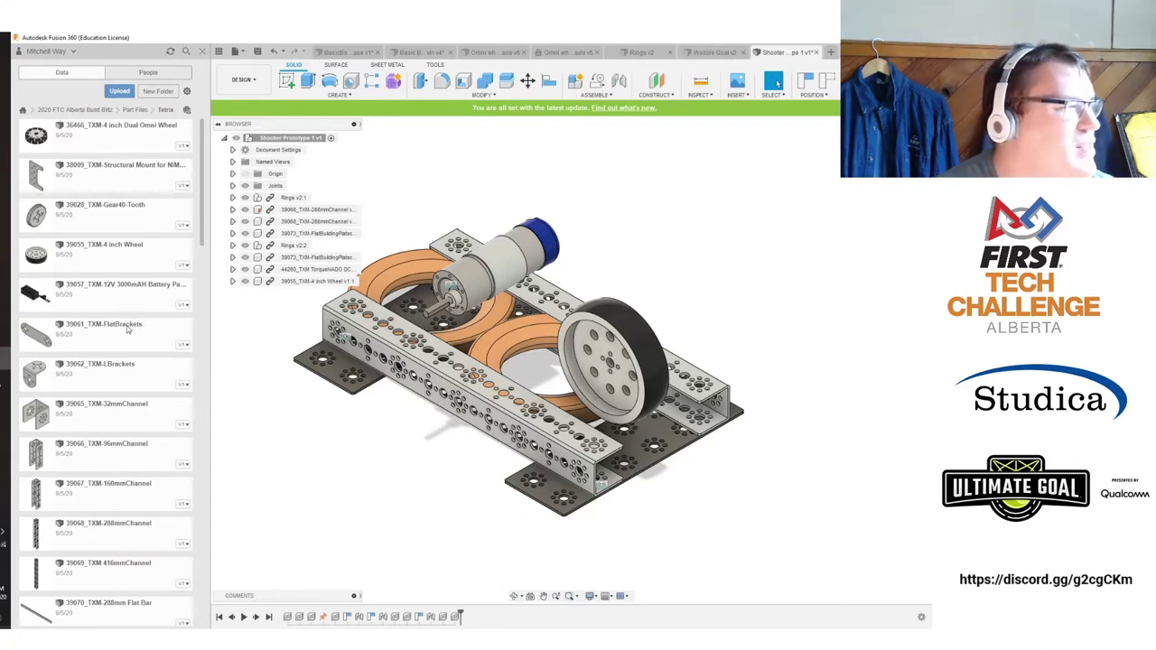
# Insert the 39066 96mm Channel, stand it upright and line its lower holes up with the long channel's end holes.
pyautogui.scroll(-5, 56, 480)
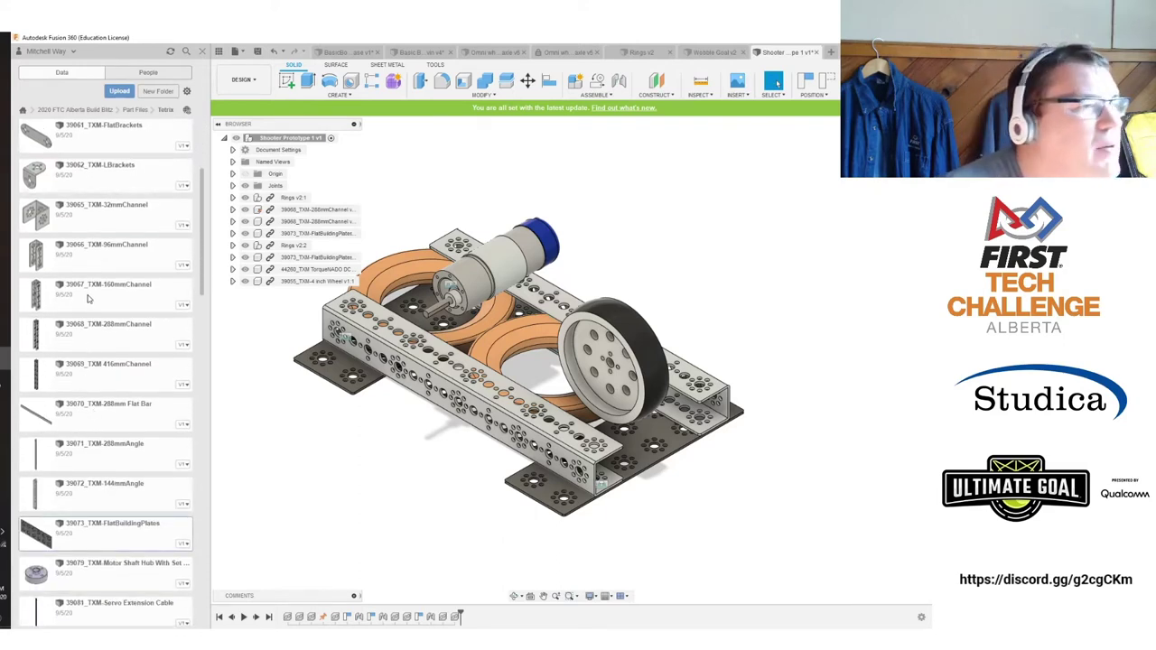
pyautogui.moveTo(95, 259); pyautogui.dragTo(444, 510)
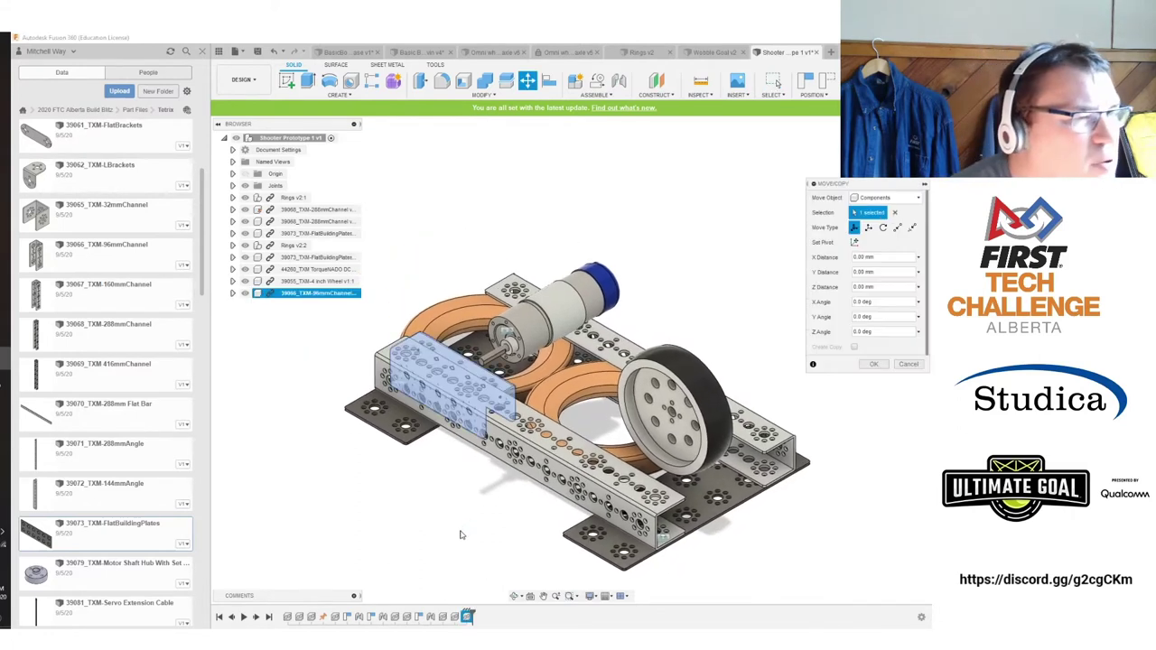
pyautogui.moveTo(432, 370); pyautogui.dragTo(522, 450)
pyautogui.click(873, 363)
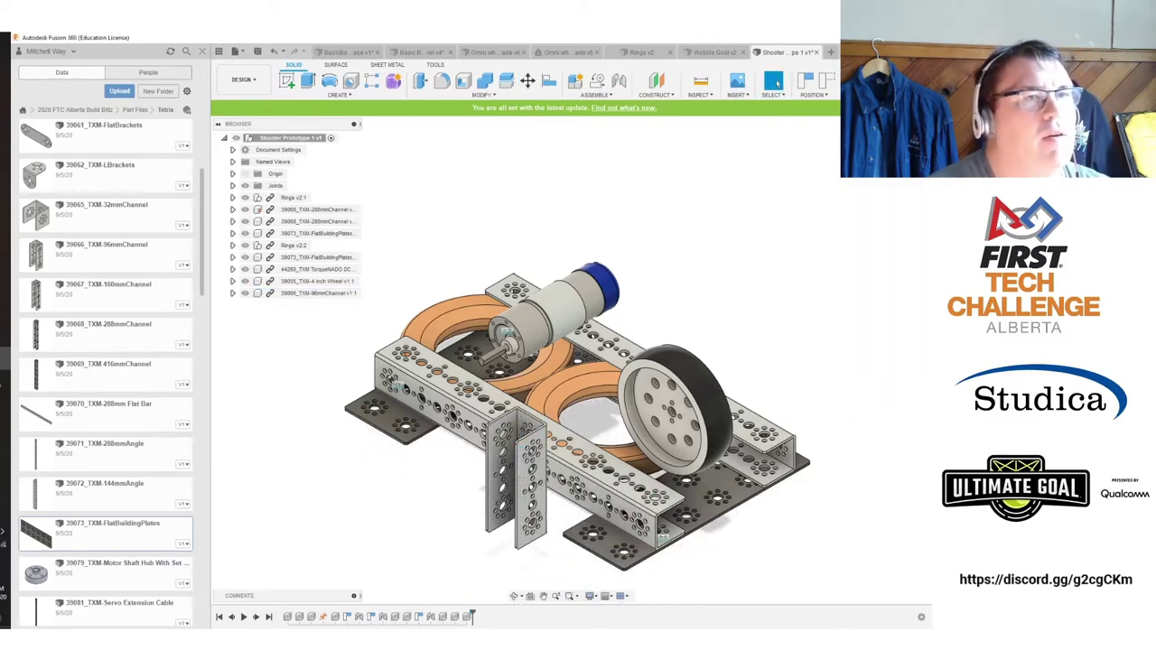
pyautogui.click(886, 155)
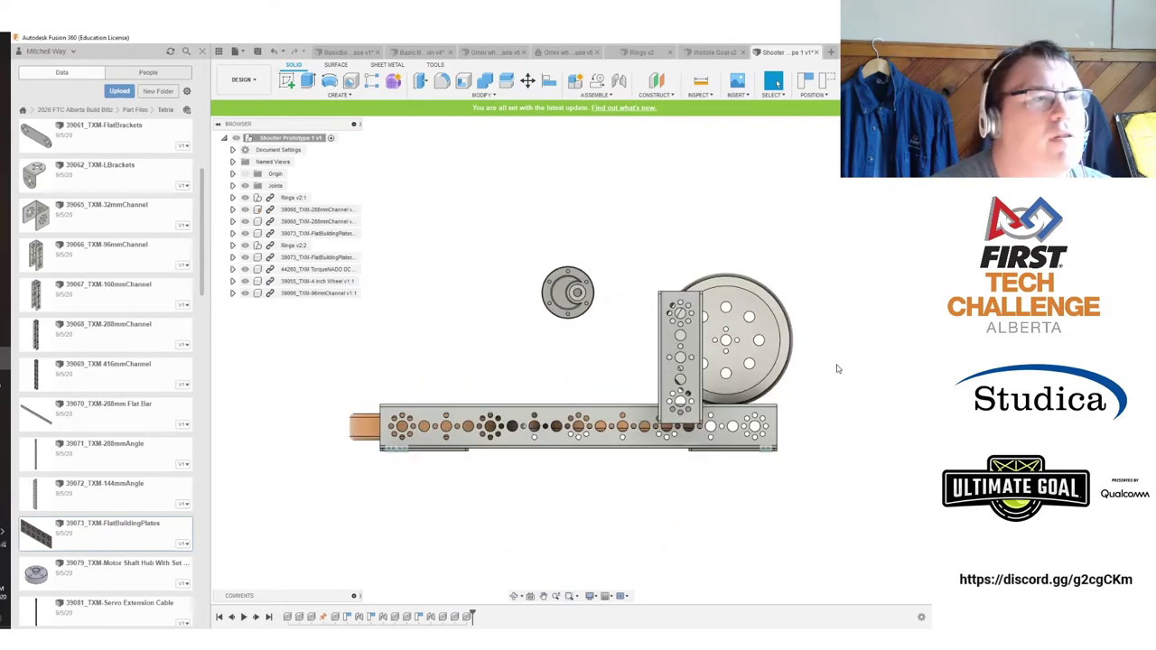
pyautogui.moveTo(836, 365); pyautogui.dragTo(692, 358, button='middle')
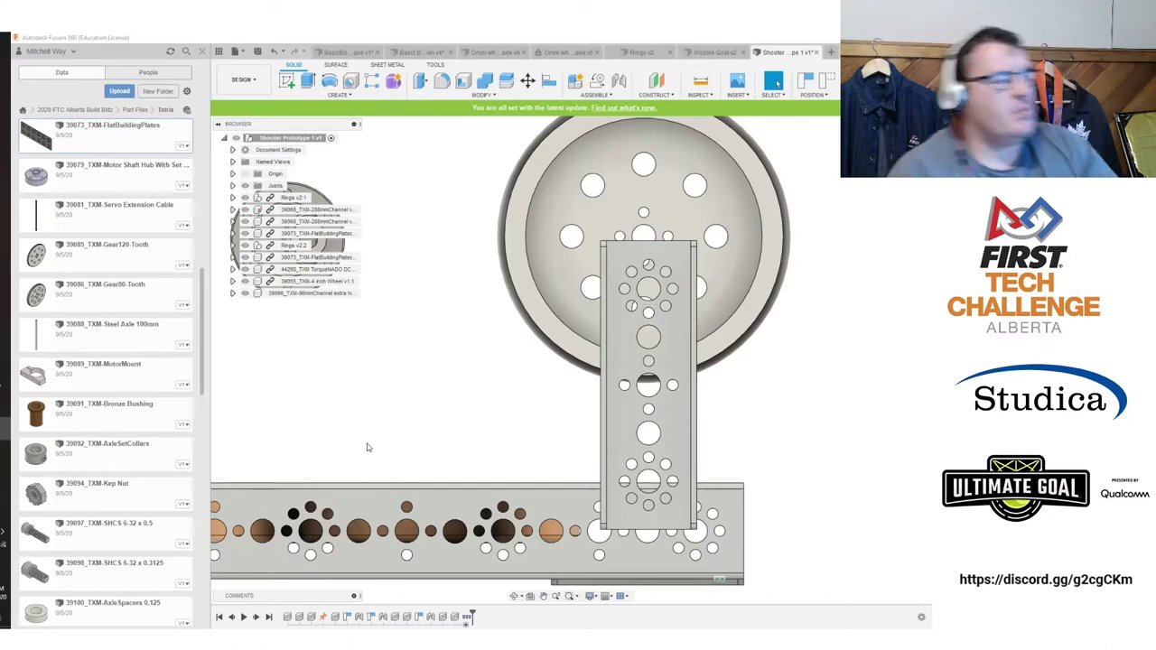
pyautogui.moveTo(668, 422); pyautogui.dragTo(712, 462)
# Centre the wheel on the upright channel's upper main hole and shift it slightly sideways between the long channels.
pyautogui.moveTo(669, 231); pyautogui.dragTo(723, 334)
pyautogui.click(776, 83)
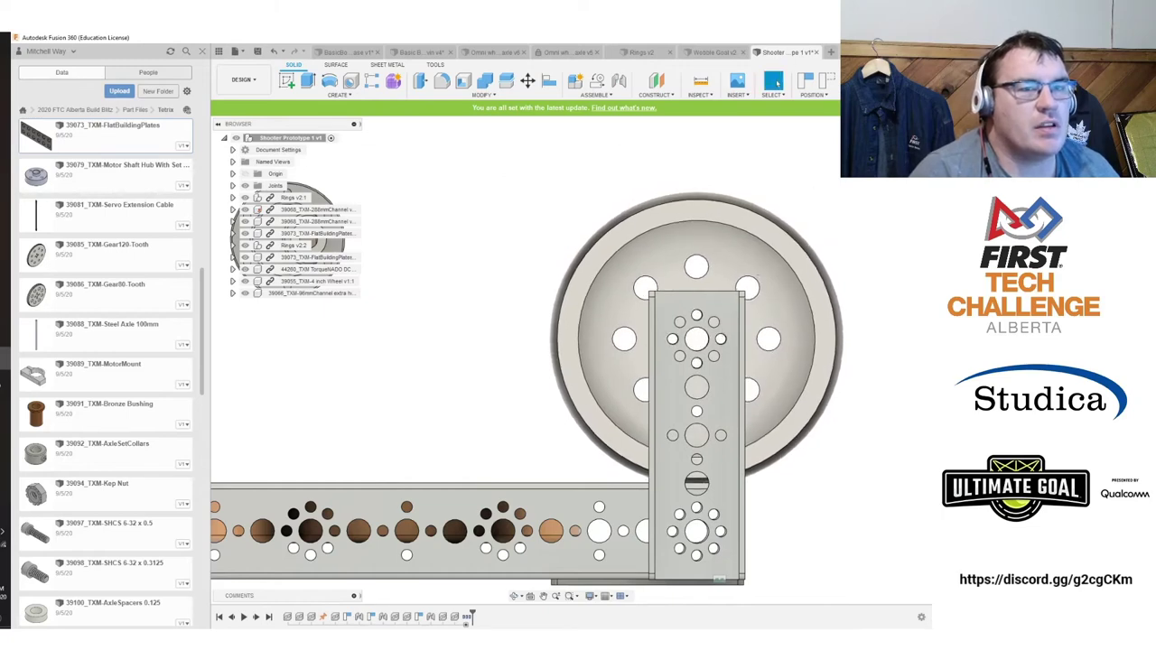
pyautogui.click(915, 150)
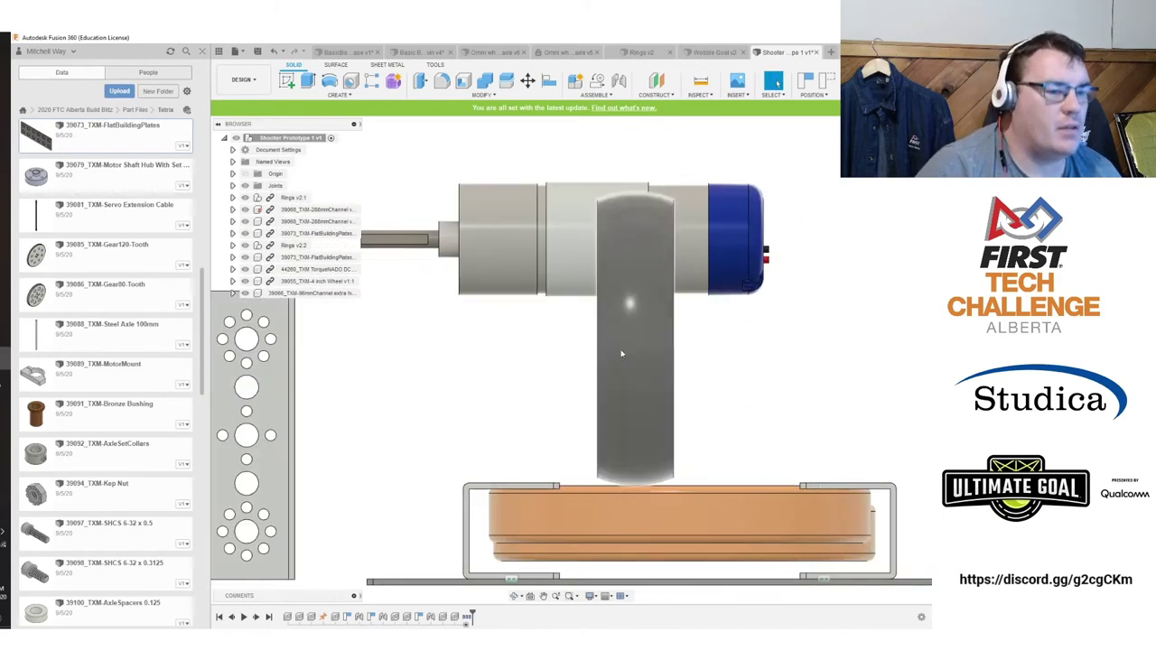
pyautogui.click(628, 354)
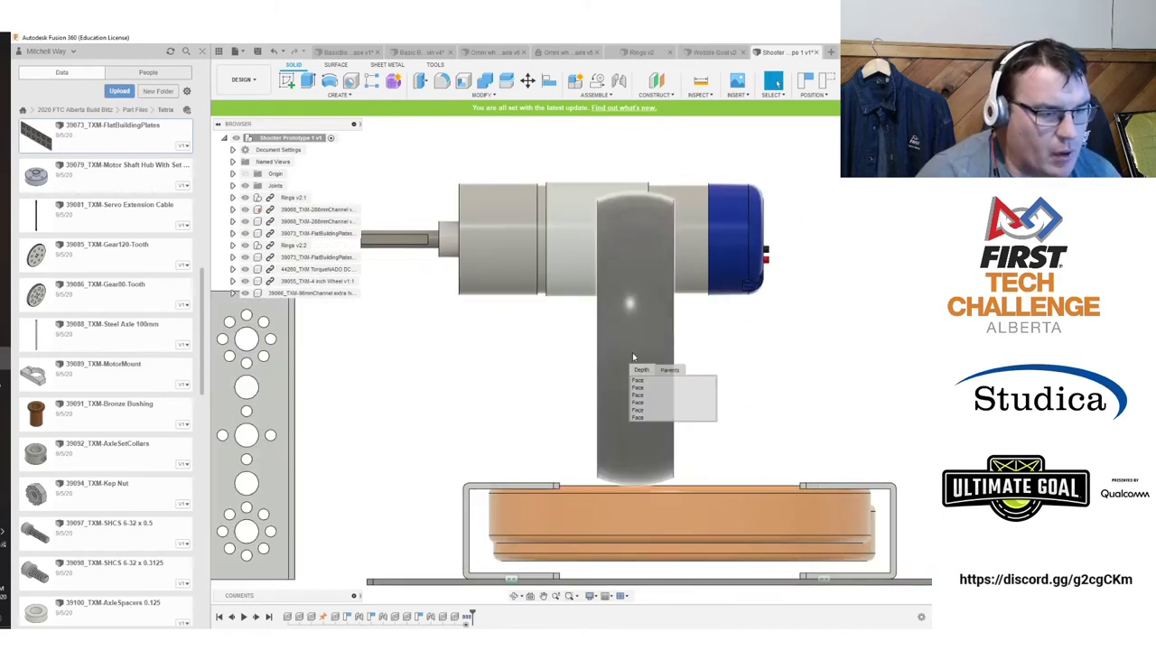
pyautogui.click(547, 356)
pyautogui.moveTo(639, 346); pyautogui.dragTo(646, 355)
pyautogui.click(871, 150)
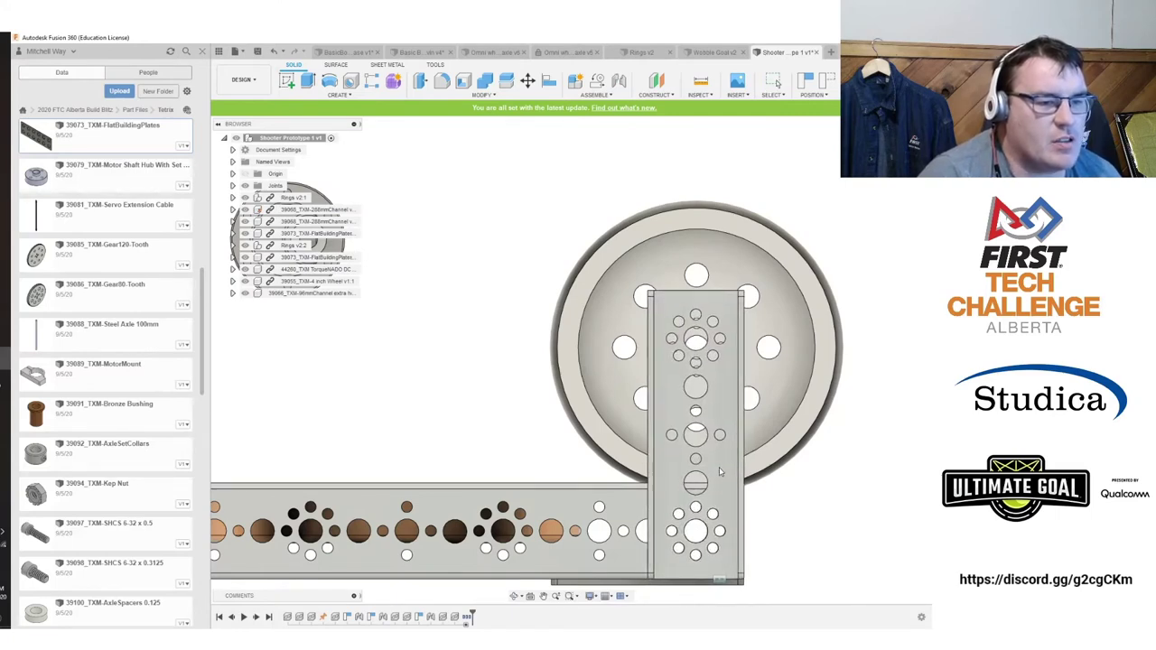
pyautogui.moveTo(797, 417); pyautogui.dragTo(798, 408)
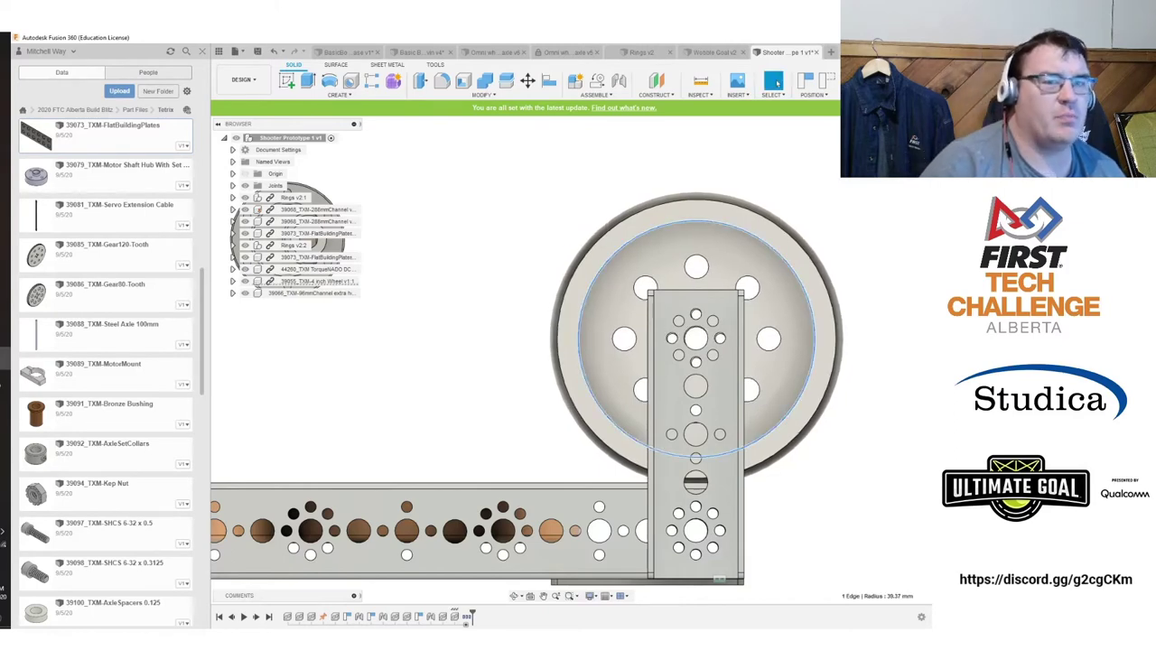
# Lower the ring inside the two long channels and bring the wheel down until it touches the ring.
pyautogui.click(914, 153)
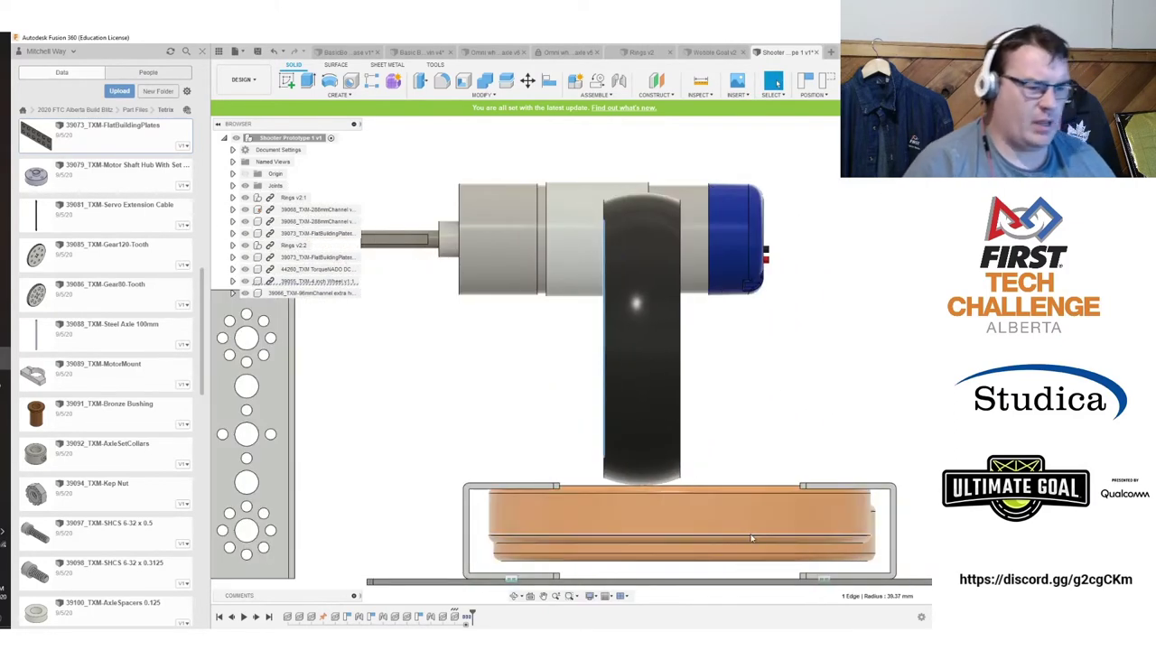
pyautogui.moveTo(641, 514); pyautogui.dragTo(633, 550)
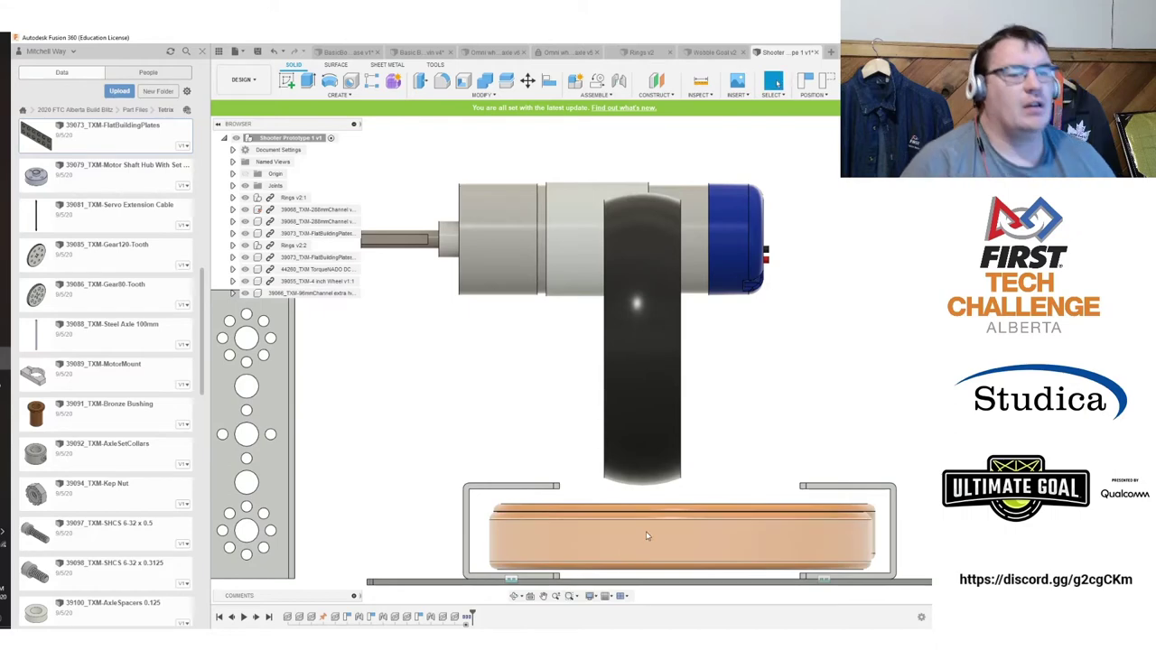
pyautogui.moveTo(630, 377); pyautogui.dragTo(630, 413)
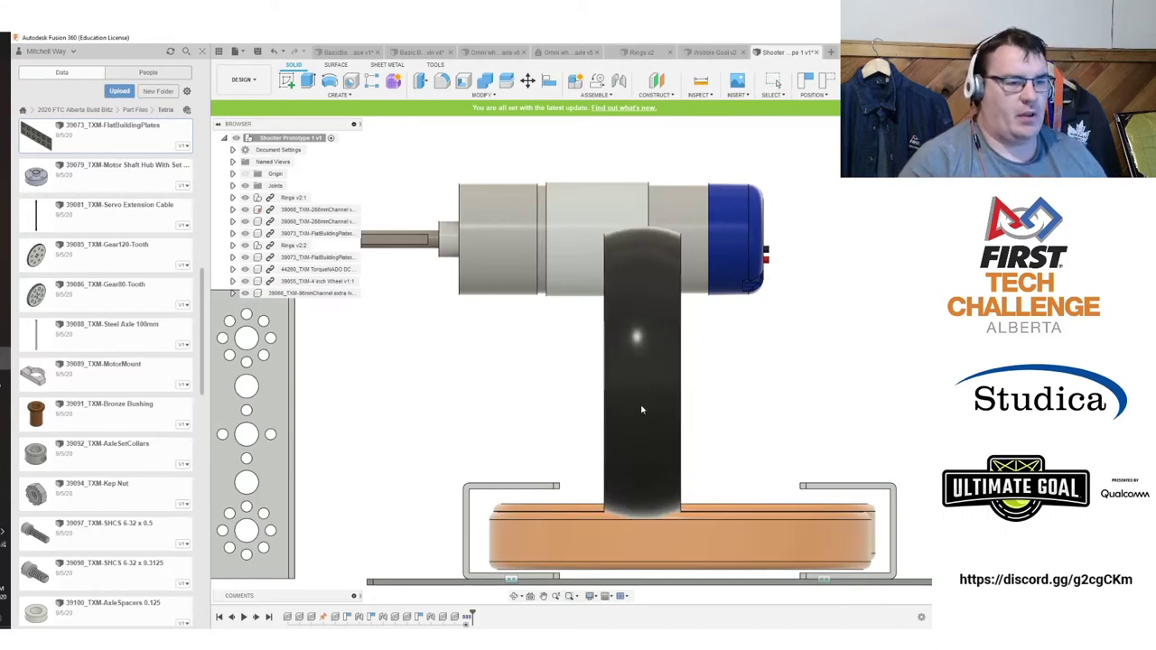
pyautogui.click(868, 155)
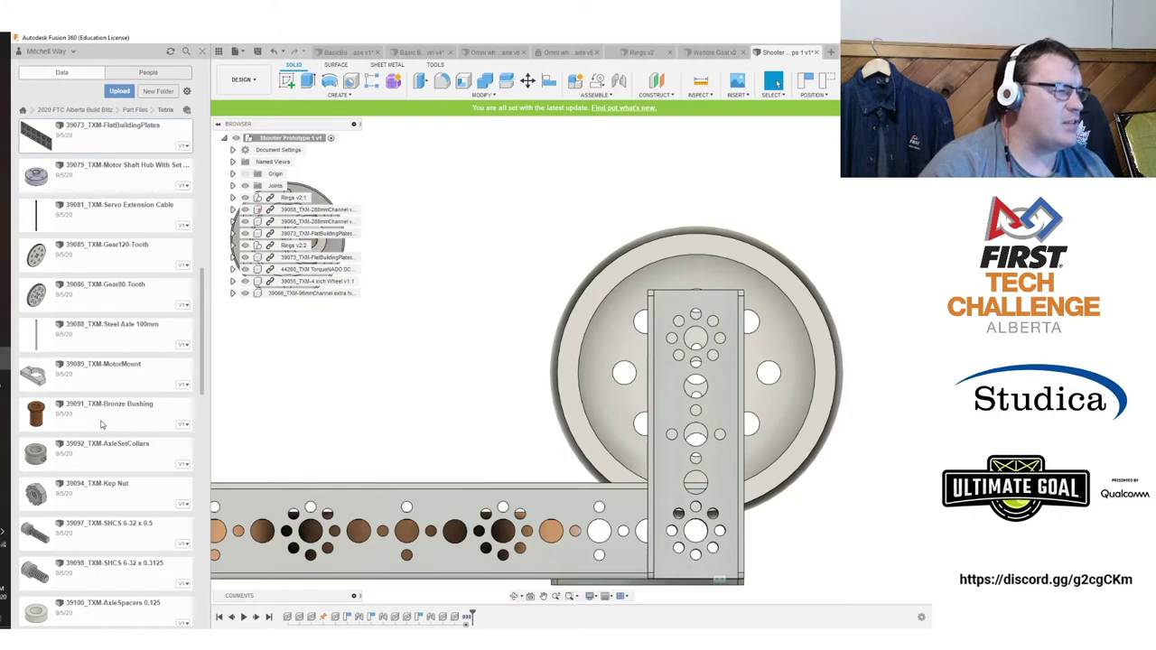
# Insert the 39061 Flat Bracket and move it upright beside the wheel at the end of the near channel.
pyautogui.scroll(6, 105, 416)
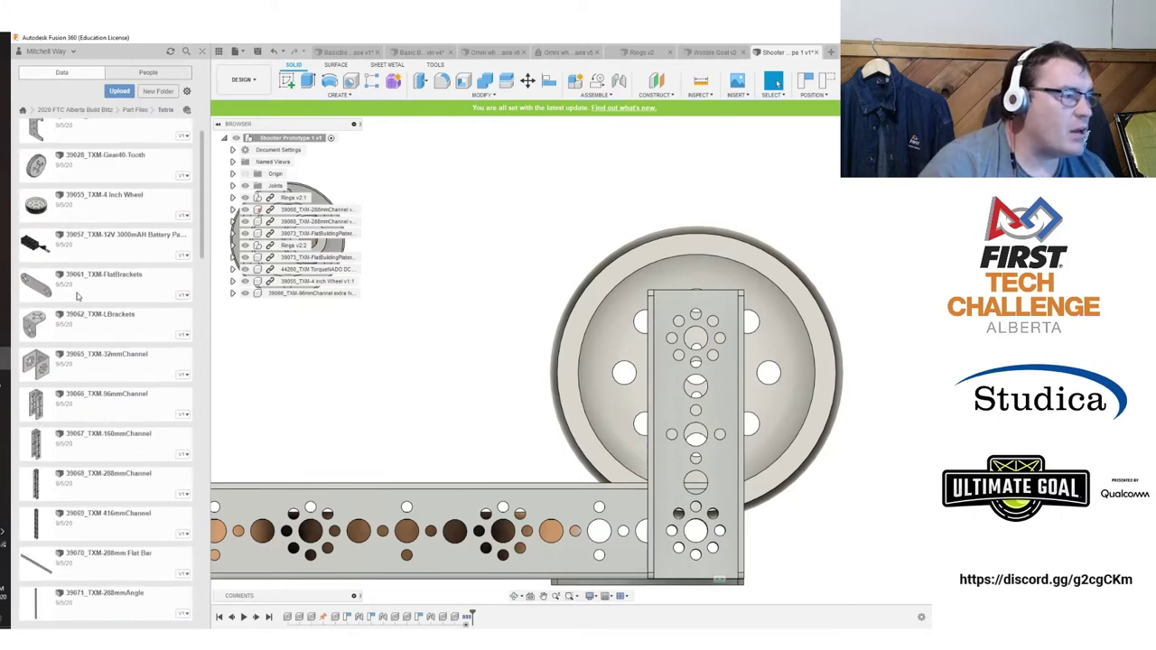
pyautogui.moveTo(79, 292); pyautogui.dragTo(515, 424)
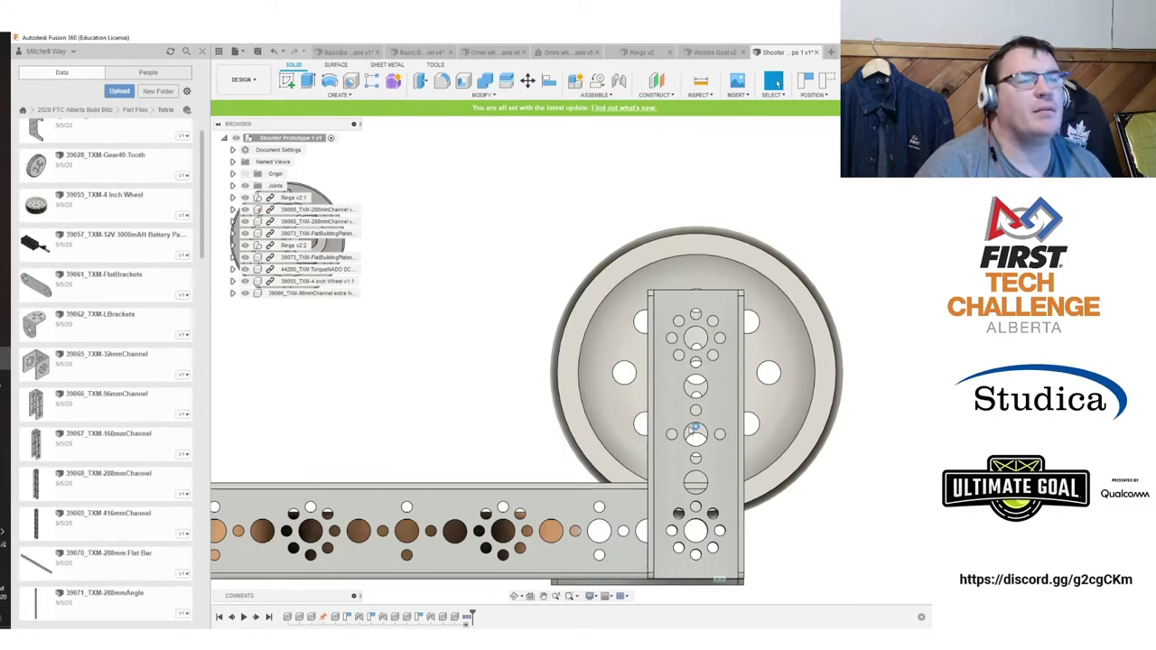
pyautogui.click(636, 434)
pyautogui.press('m')
pyautogui.scroll(-2, 603, 415)
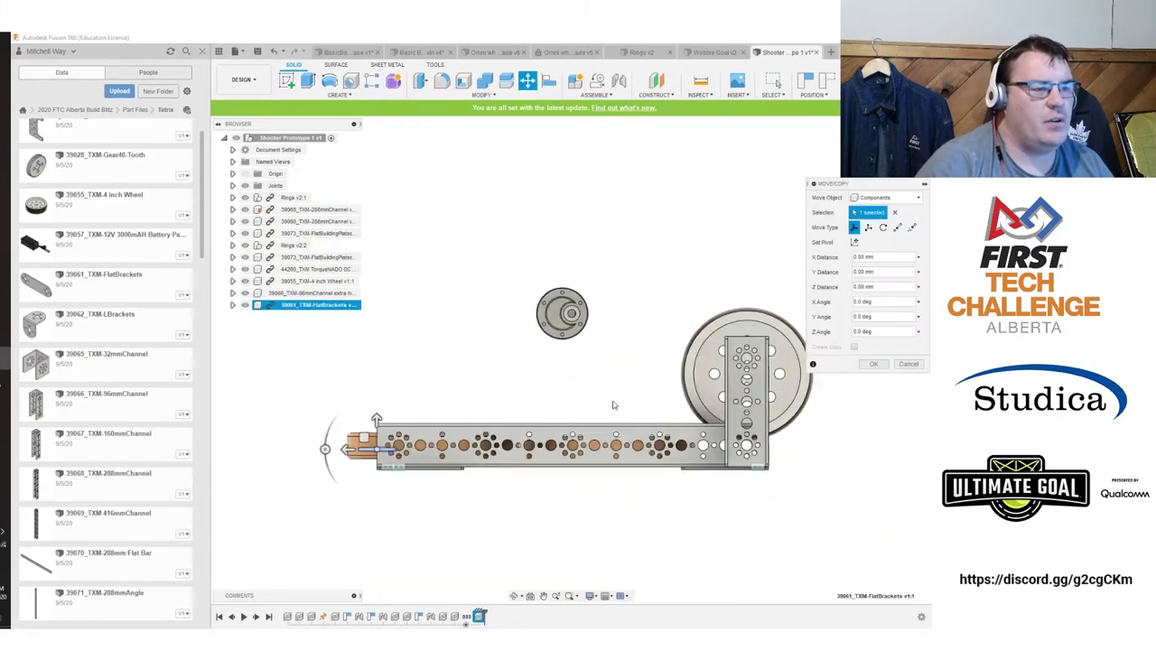
pyautogui.keyDown('shift'); pyautogui.moveTo(572, 360); pyautogui.dragTo(497, 424, button='middle'); pyautogui.keyUp('shift')
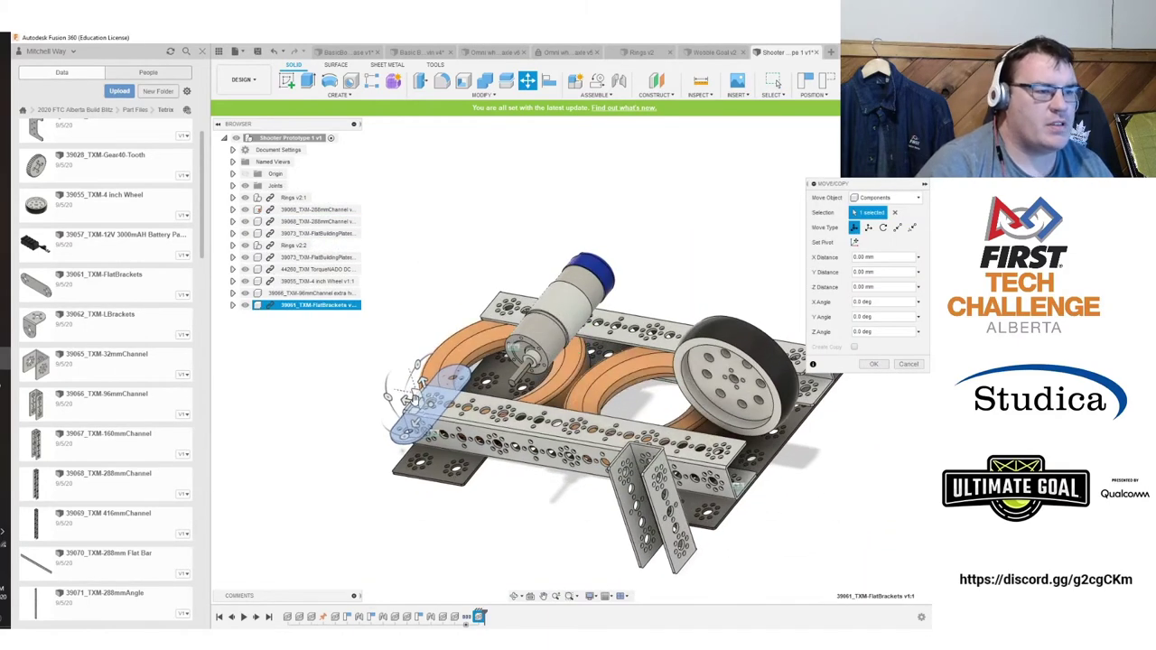
pyautogui.moveTo(411, 399); pyautogui.dragTo(763, 471)
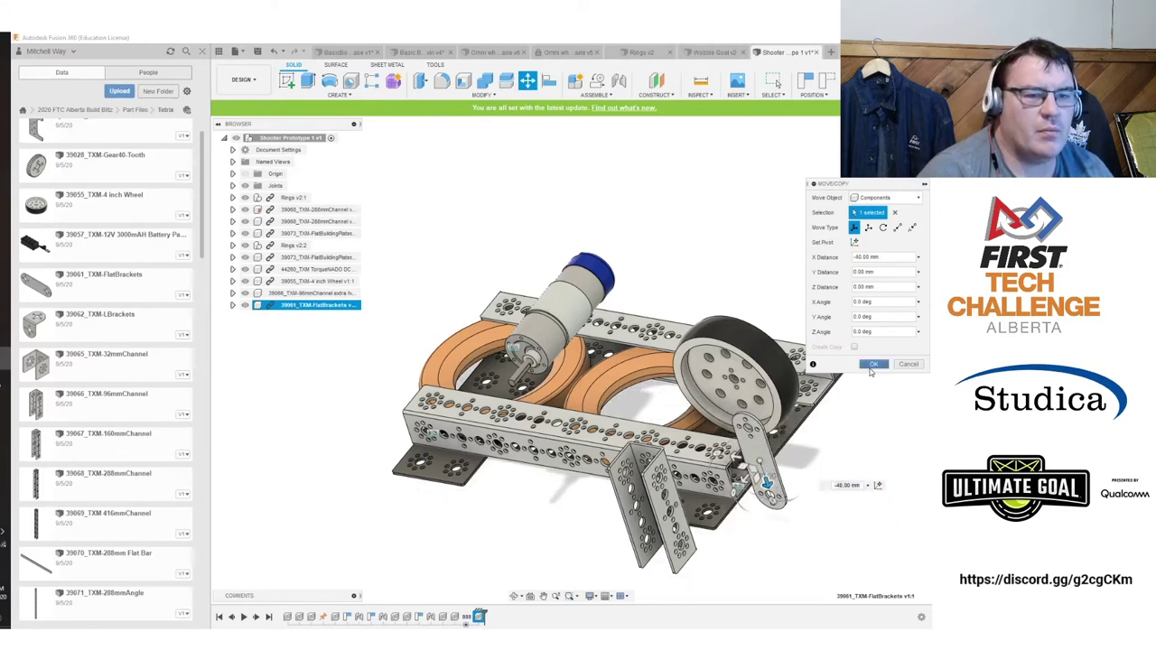
pyautogui.click(872, 363)
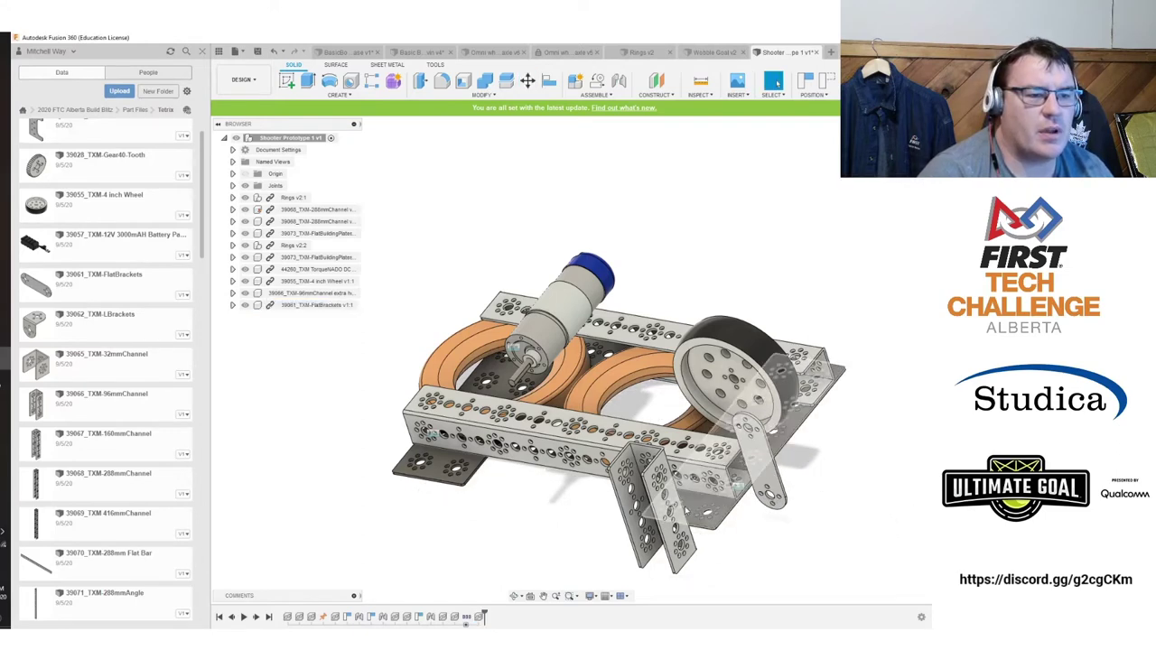
# Delete the 96 mm channel from the assembly.
pyautogui.click(318, 305)
pyautogui.press('Delete')
pyautogui.click(435, 353)
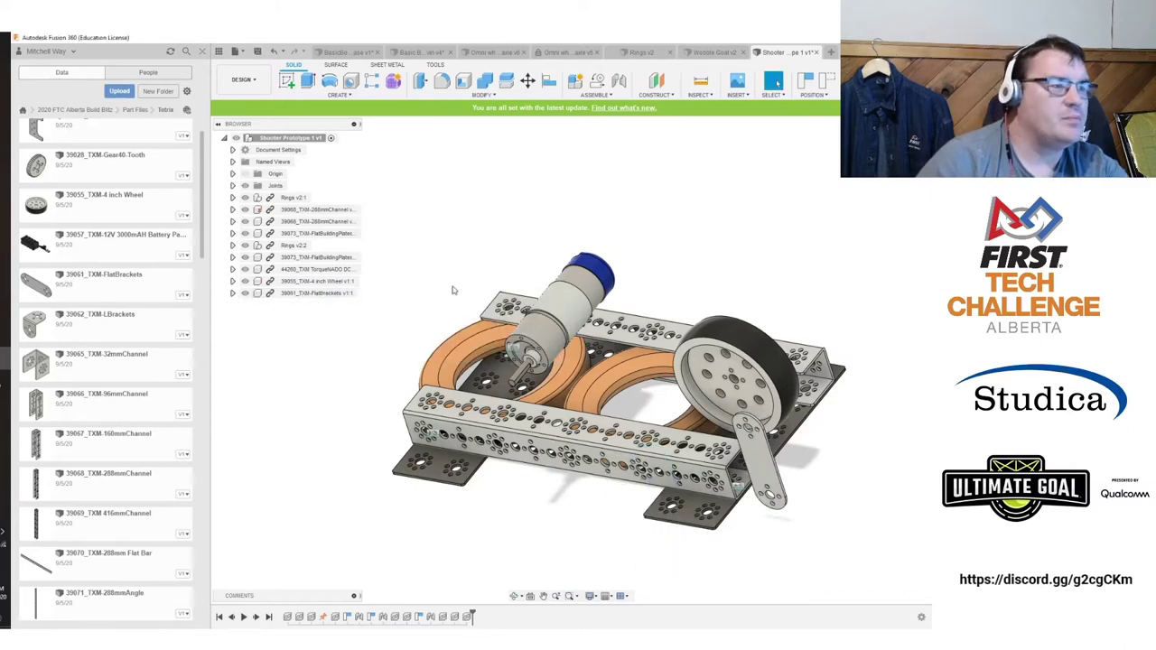
# Move the flat bracket so its lower centre hole lines up with the near channel's end hole.
pyautogui.keyDown('shift'); pyautogui.moveTo(728, 417); pyautogui.dragTo(806, 344, button='middle'); pyautogui.keyUp('shift')
pyautogui.click(887, 159)
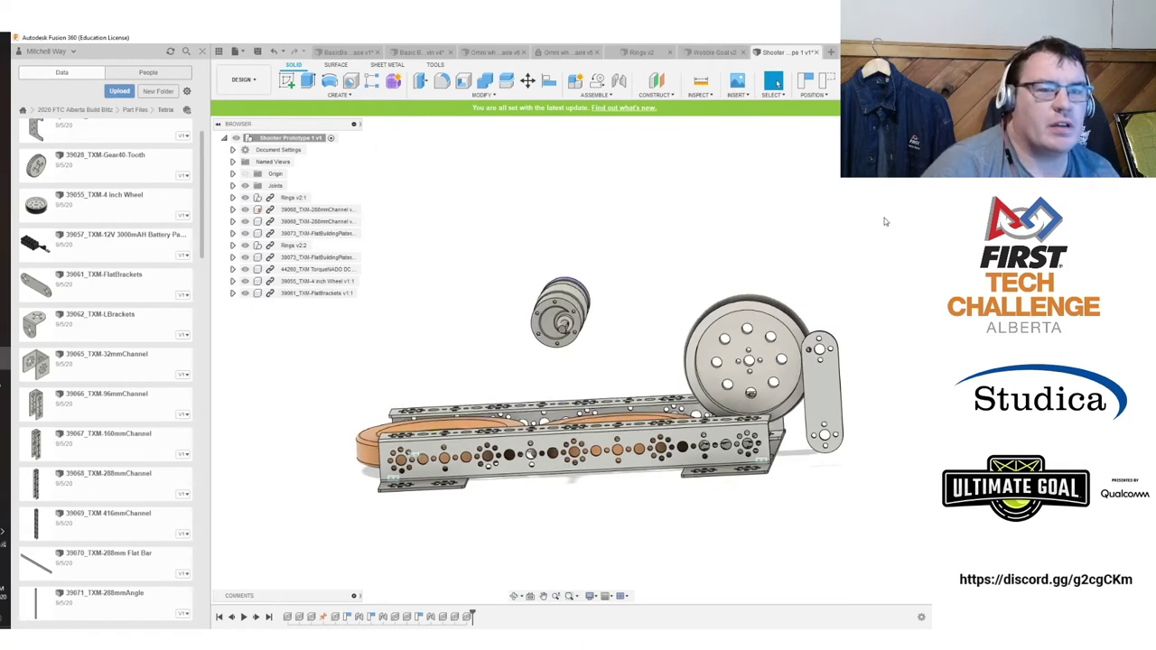
pyautogui.moveTo(818, 413); pyautogui.dragTo(749, 420)
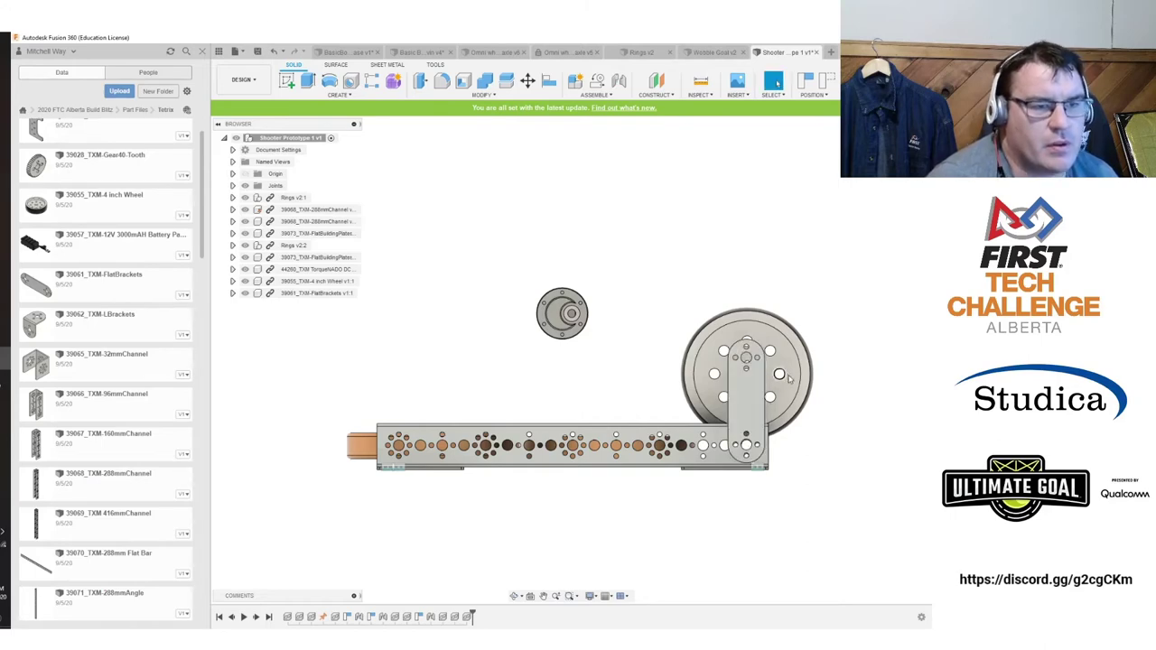
pyautogui.scroll(5, 803, 384)
pyautogui.scroll(-1, 743, 409)
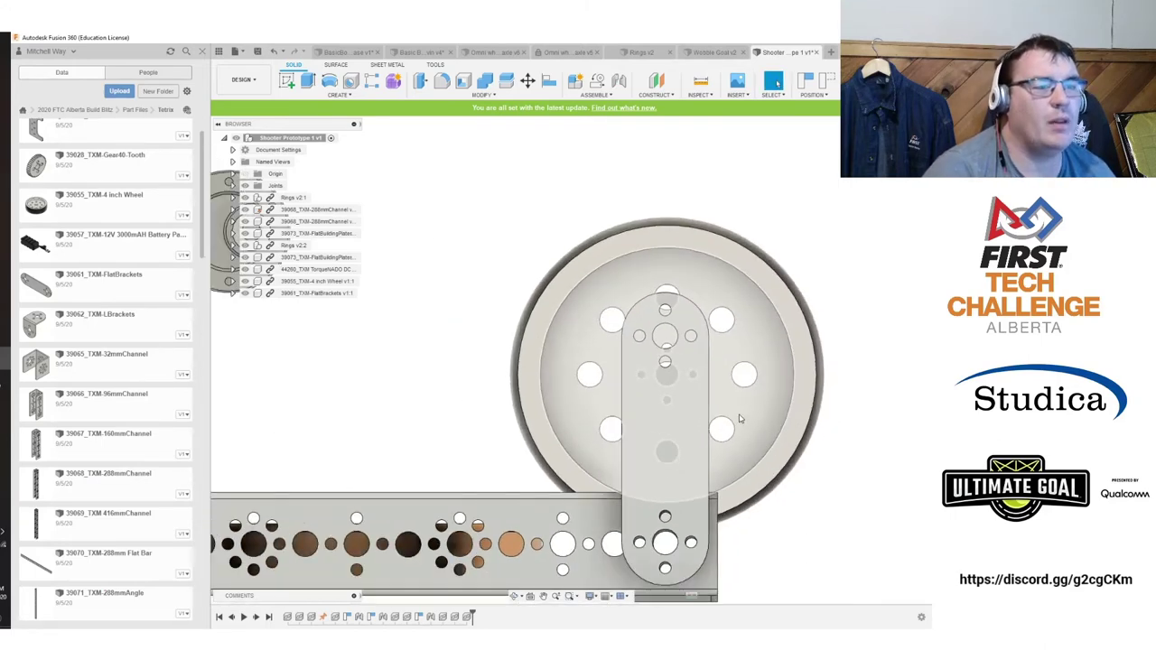
pyautogui.click(775, 83)
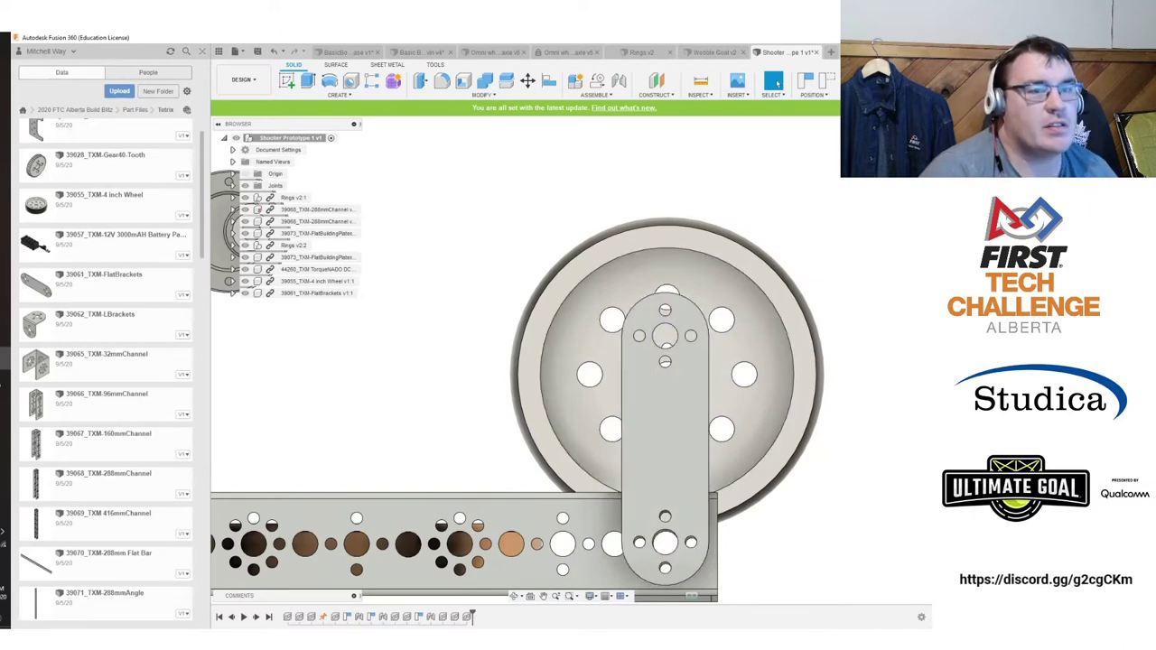
# Raise the wheel slightly so its tread just sits on the ring's upper surface.
pyautogui.click(907, 152)
pyautogui.moveTo(664, 448); pyautogui.dragTo(666, 446)
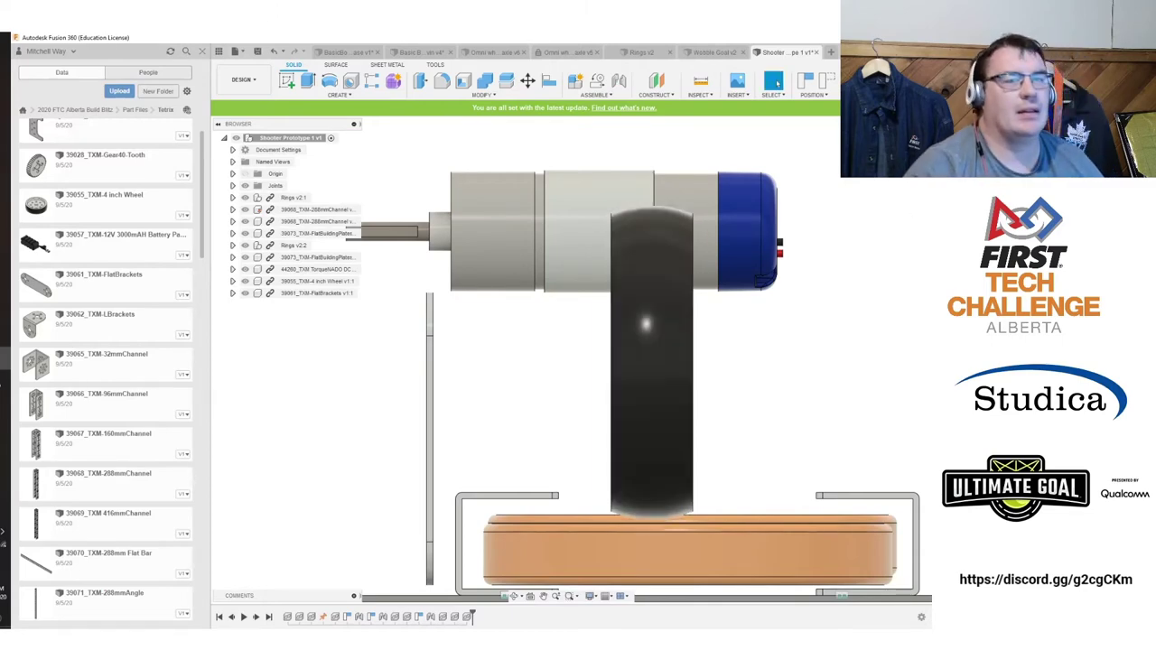
pyautogui.click(860, 155)
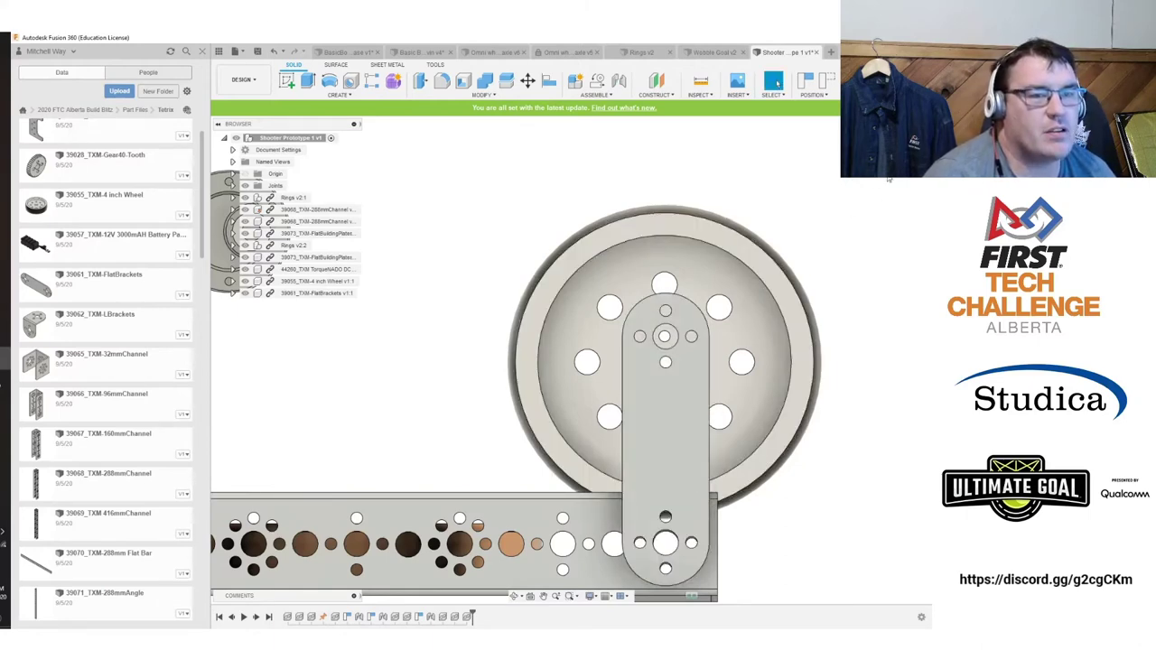
# Move the flat bracket clear of the channel and capture the current position of the components.
pyautogui.keyDown('shift'); pyautogui.moveTo(723, 298); pyautogui.dragTo(657, 361, button='middle'); pyautogui.keyUp('shift')
pyautogui.scroll(-5, 679, 510)
pyautogui.moveTo(673, 509); pyautogui.dragTo(593, 426)
pyautogui.click(773, 82)
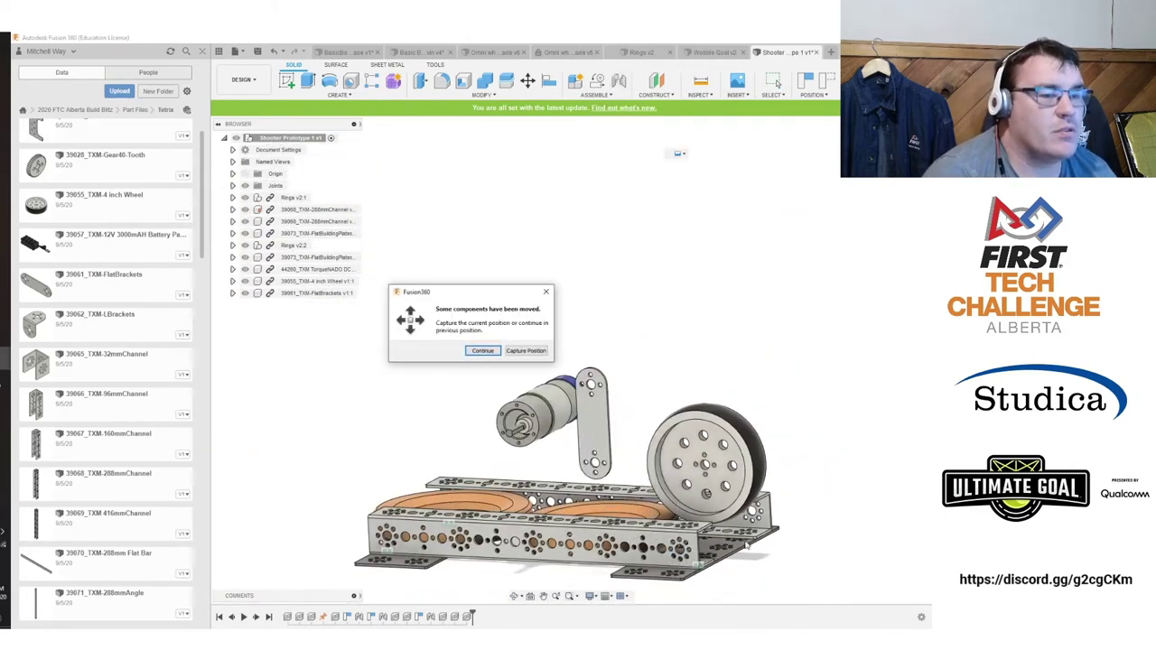
pyautogui.click(526, 350)
# Joint the flat bracket's lower centre hole to the large end hole on the near channel's outer face.
pyautogui.press('j')
pyautogui.scroll(5, 650, 533)
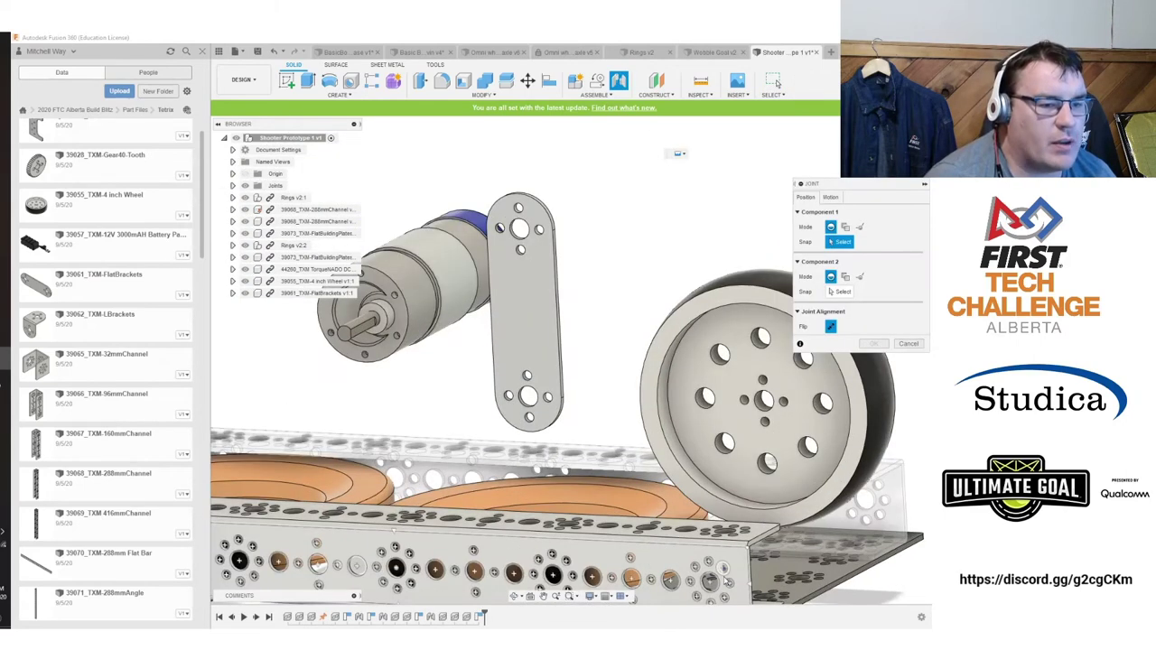
pyautogui.click(529, 396)
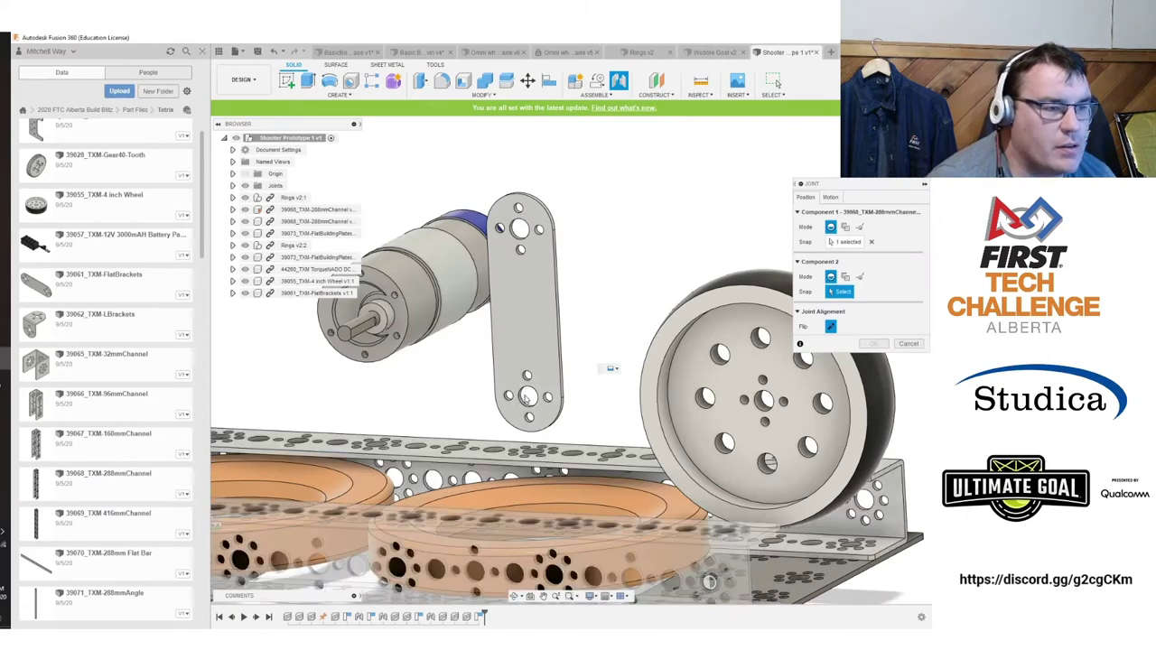
pyautogui.click(529, 400)
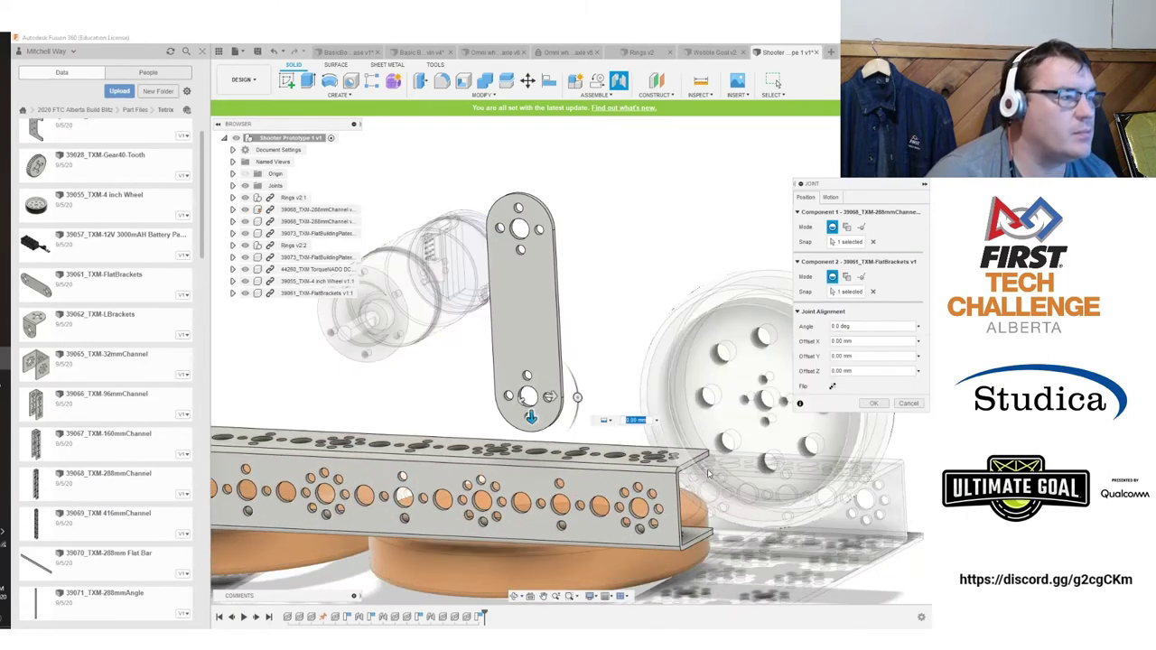
pyautogui.press('Return')
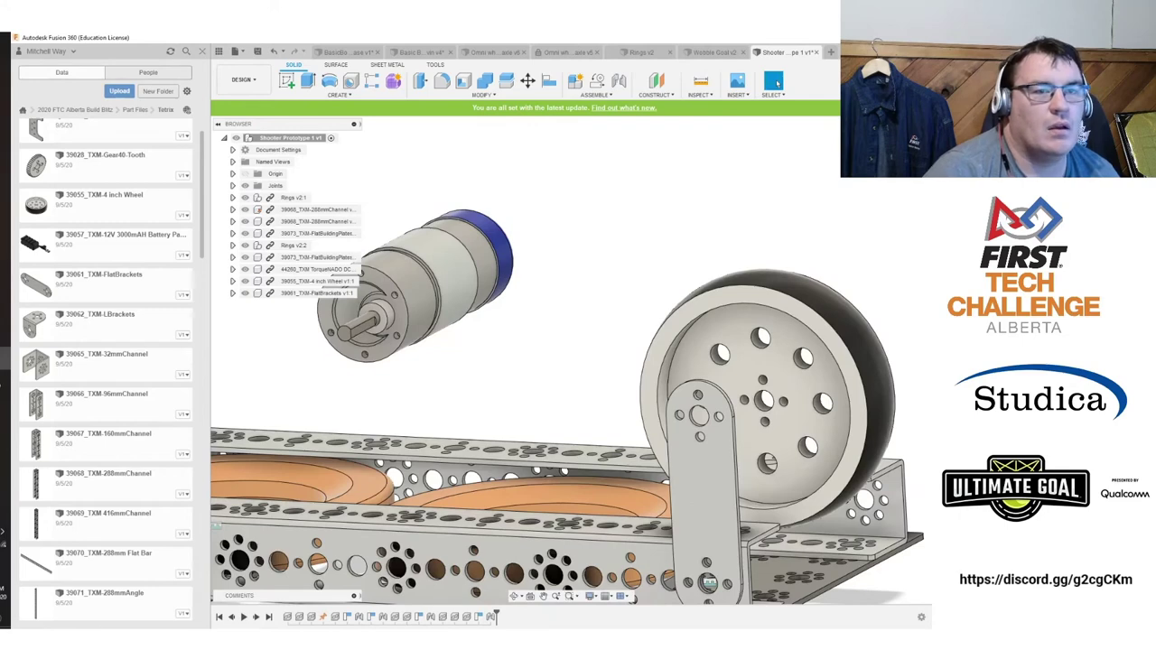
# Shift the wheel so its axle hole lines up with the small hole below the flat bracket's upper centre hole.
pyautogui.click(896, 155)
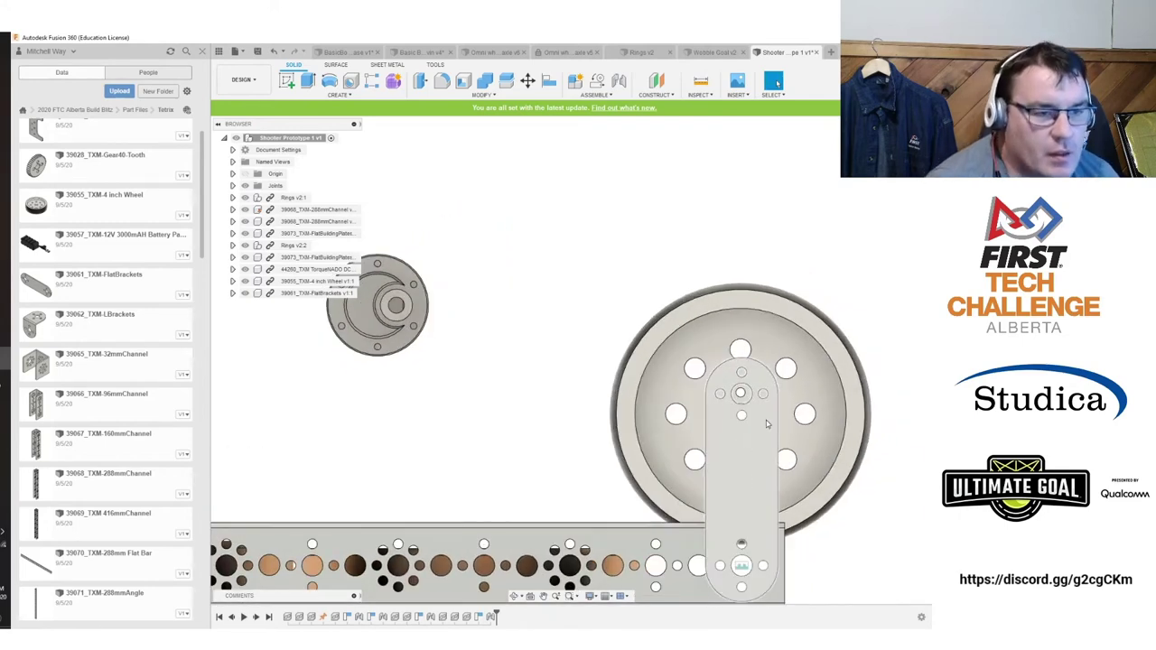
pyautogui.scroll(5, 828, 420)
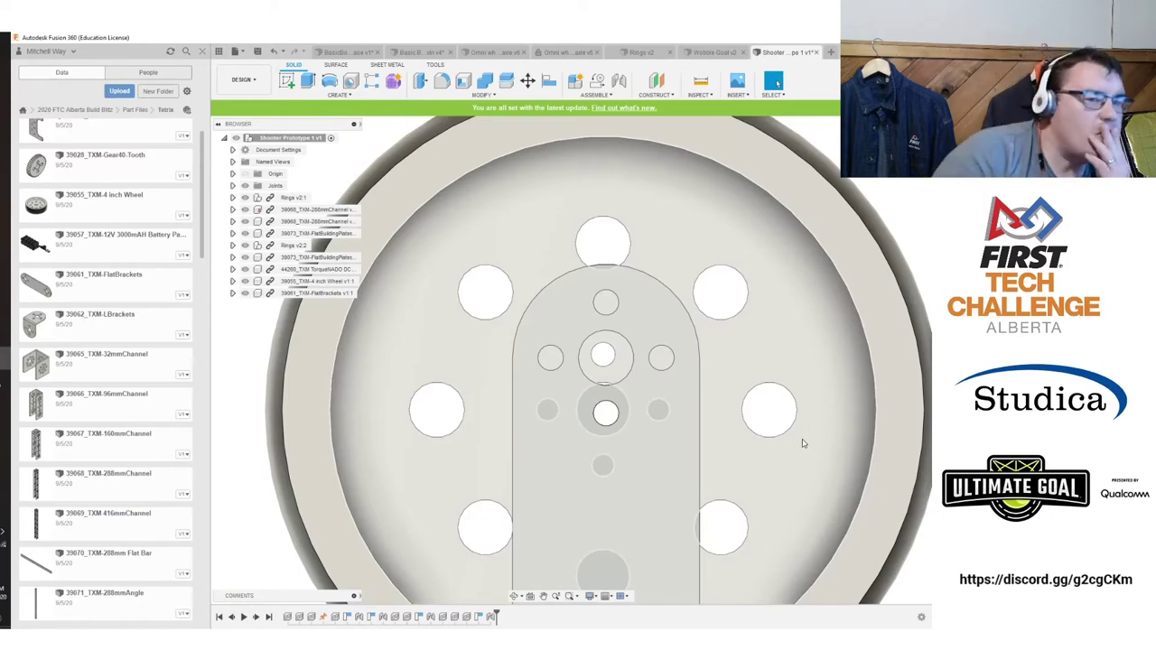
pyautogui.moveTo(789, 441); pyautogui.dragTo(791, 437)
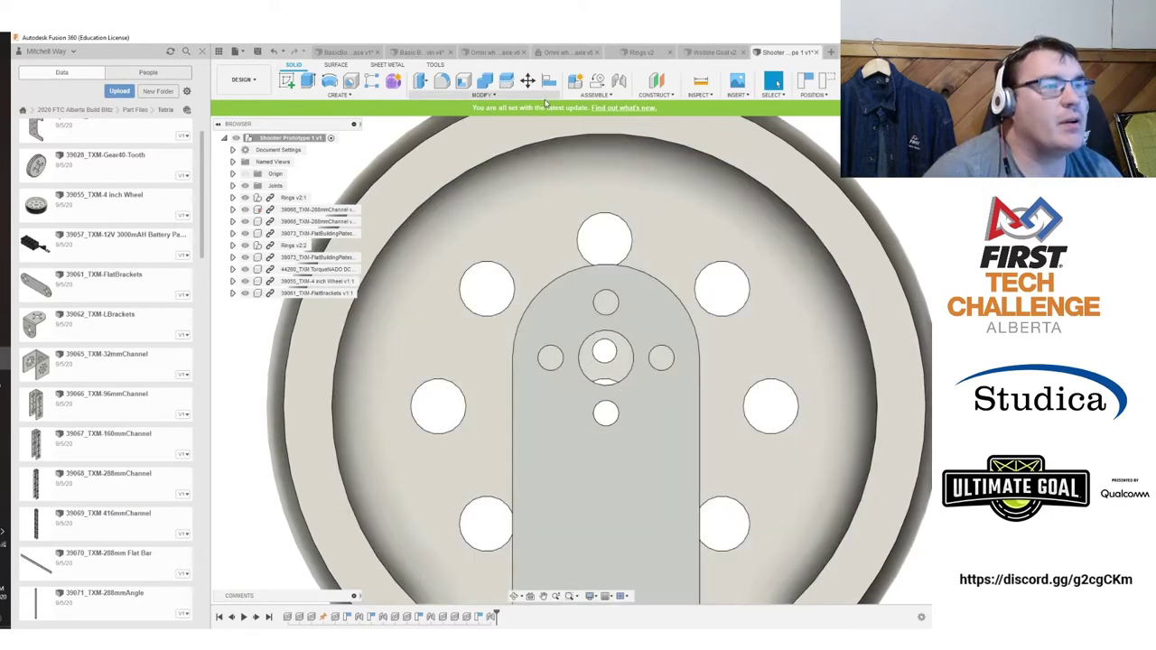
pyautogui.click(522, 97)
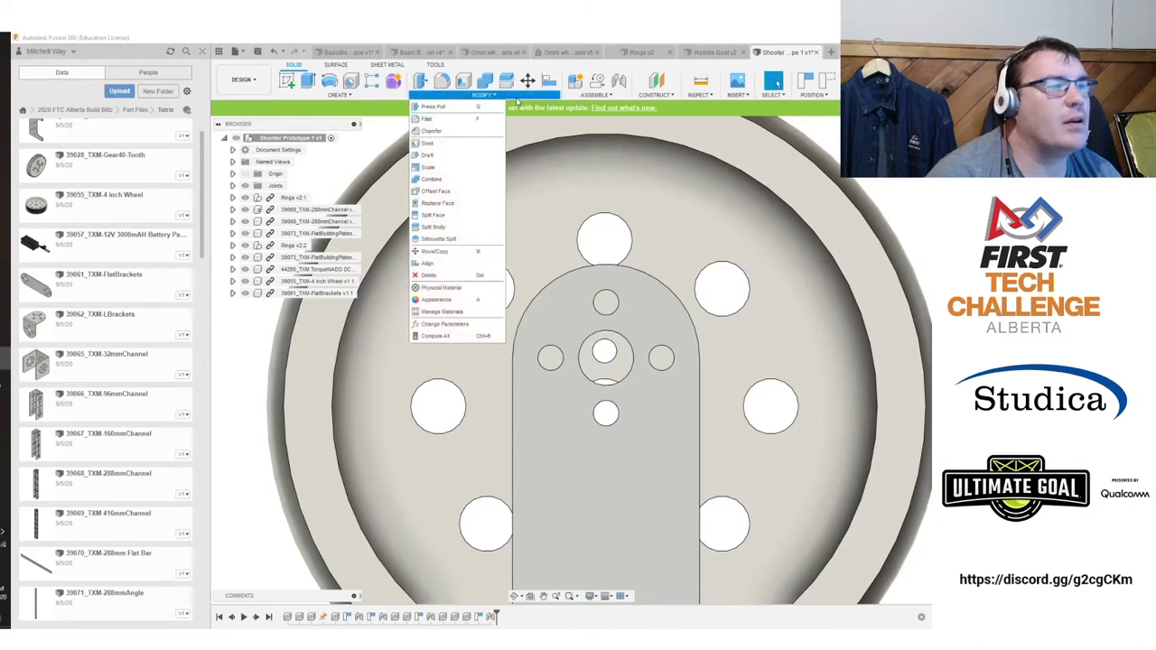
pyautogui.click(401, 99)
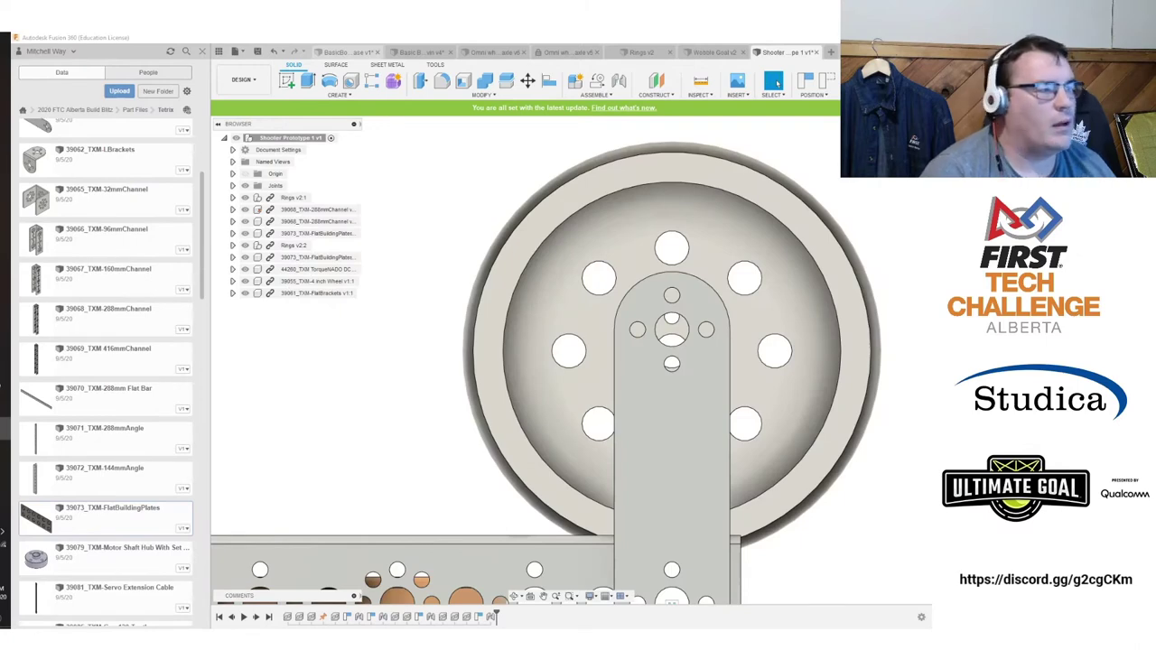
pyautogui.click(675, 331)
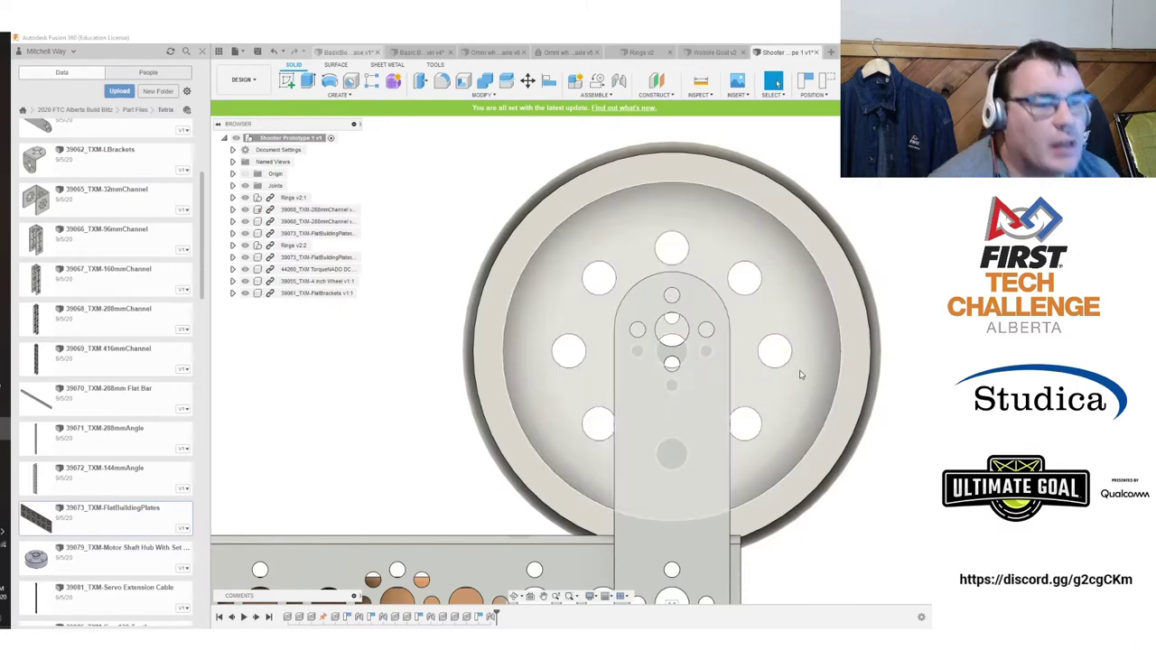
pyautogui.scroll(5, 799, 375)
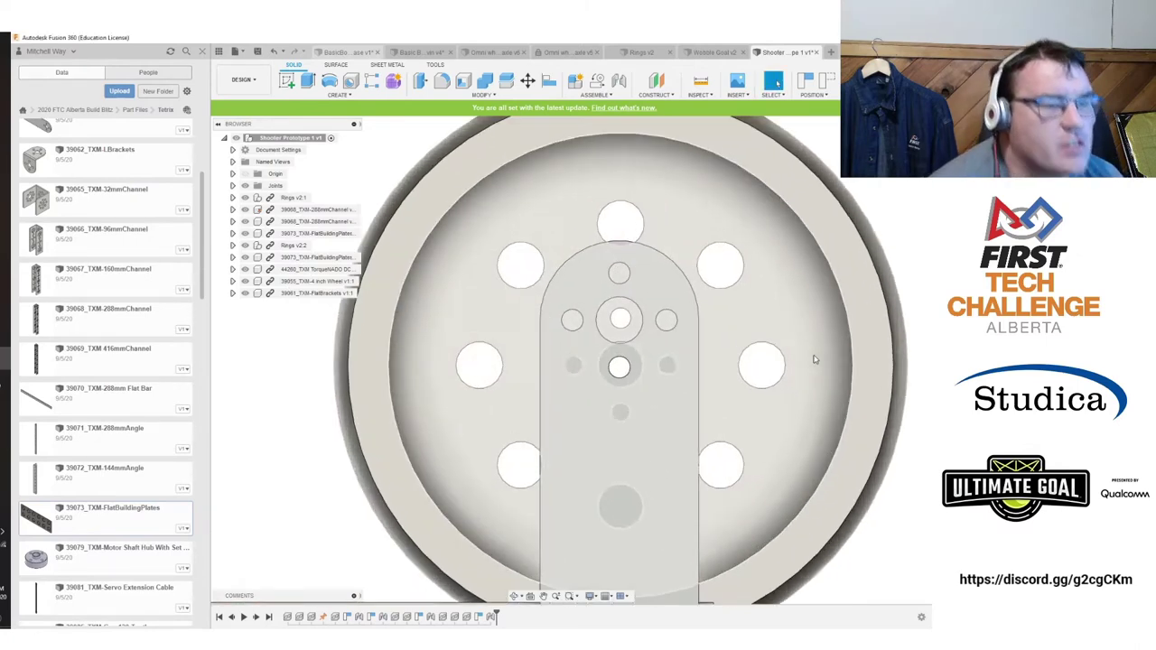
# Break the flat bracket's link to its source part, capturing the current position of the components.
pyautogui.click(323, 294)
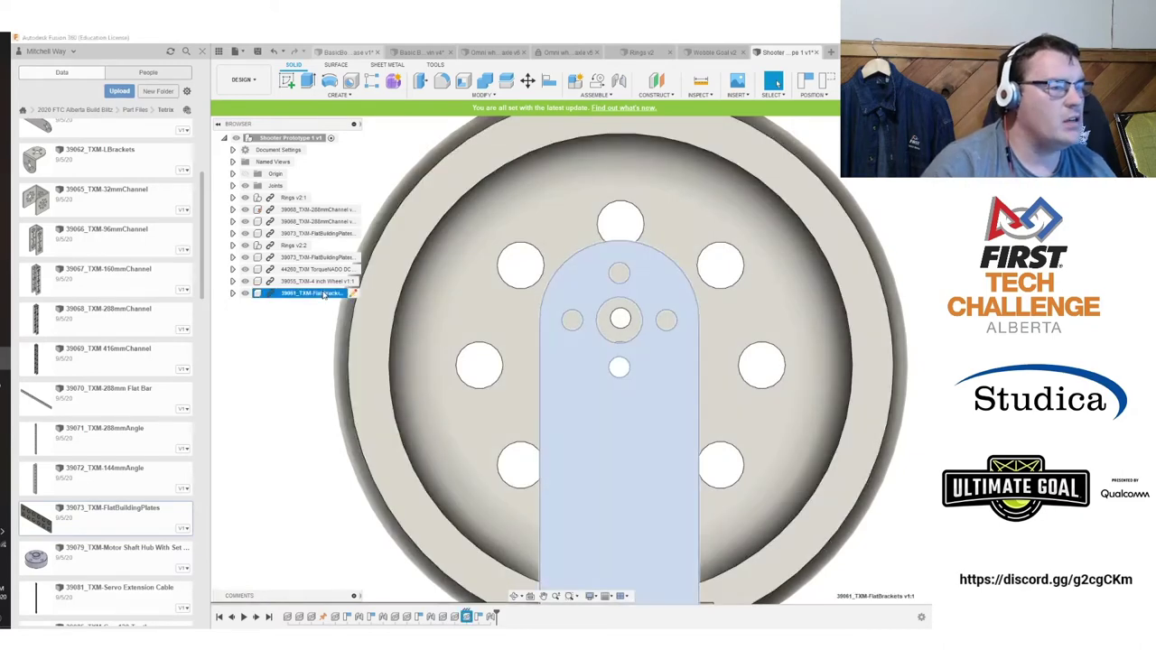
pyautogui.rightClick(319, 296)
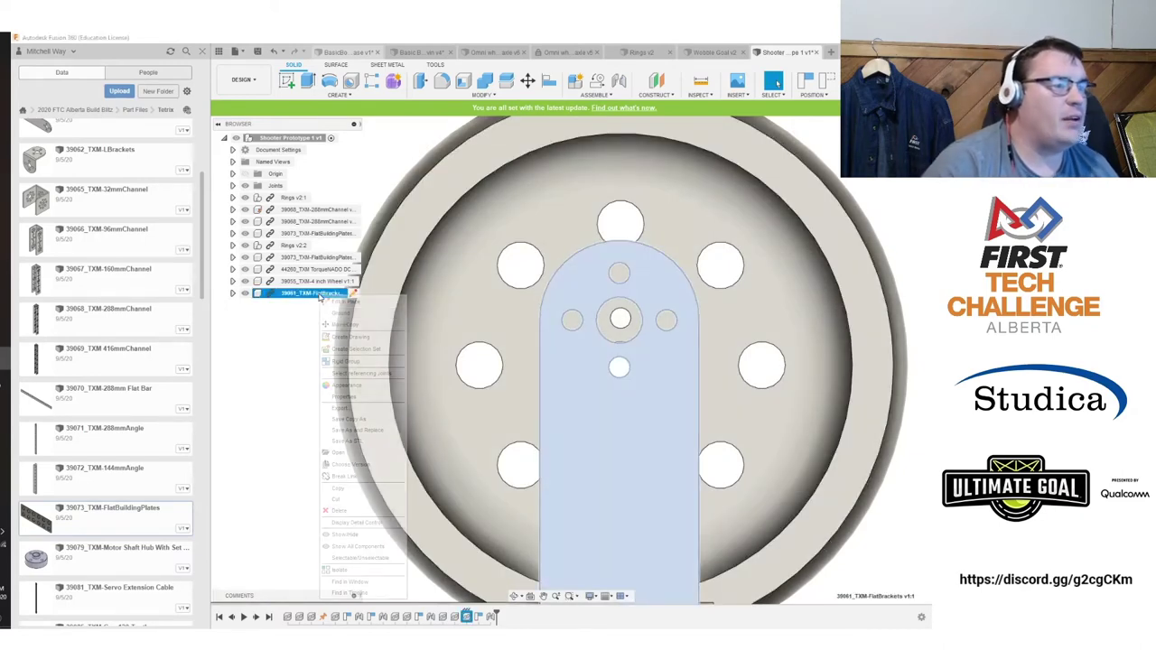
pyautogui.click(366, 477)
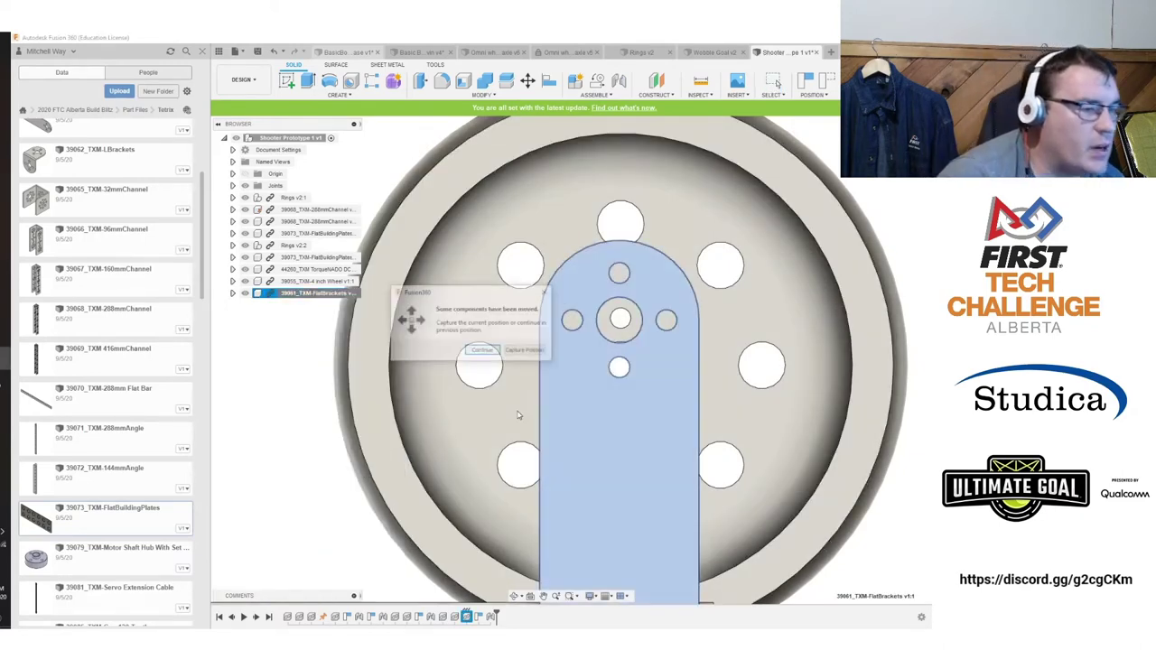
pyautogui.click(502, 354)
pyautogui.click(588, 409)
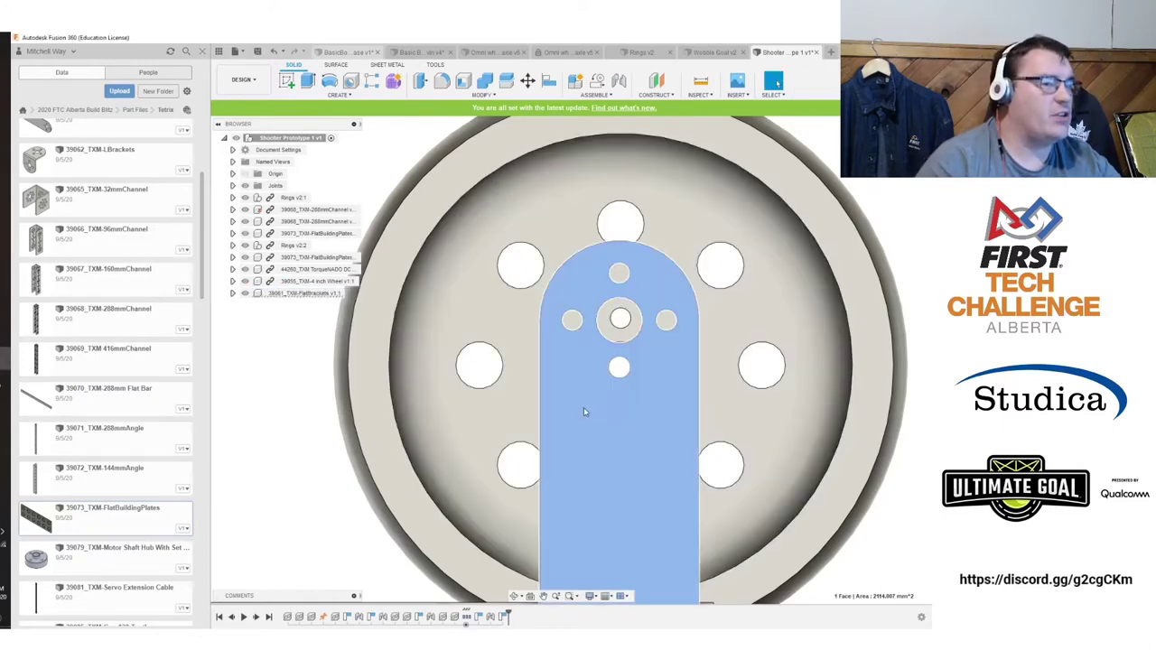
pyautogui.scroll(-3, 600, 408)
pyautogui.moveTo(892, 152); pyautogui.dragTo(871, 168)
pyautogui.click(325, 296)
pyautogui.rightClick(325, 302)
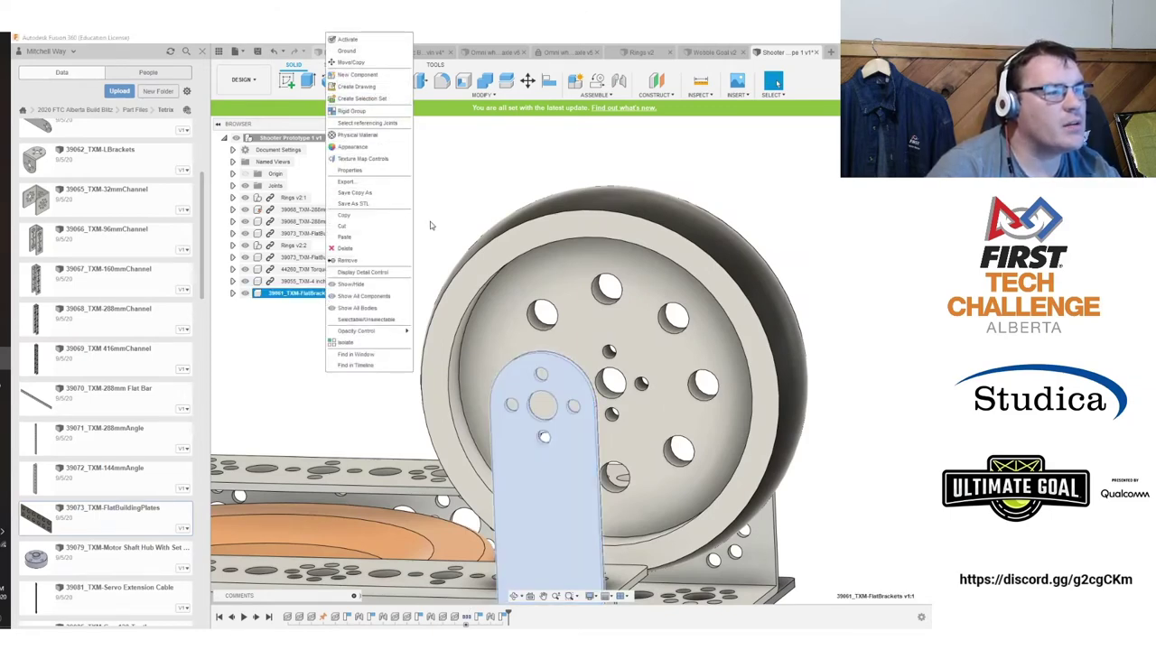
pyautogui.click(530, 525)
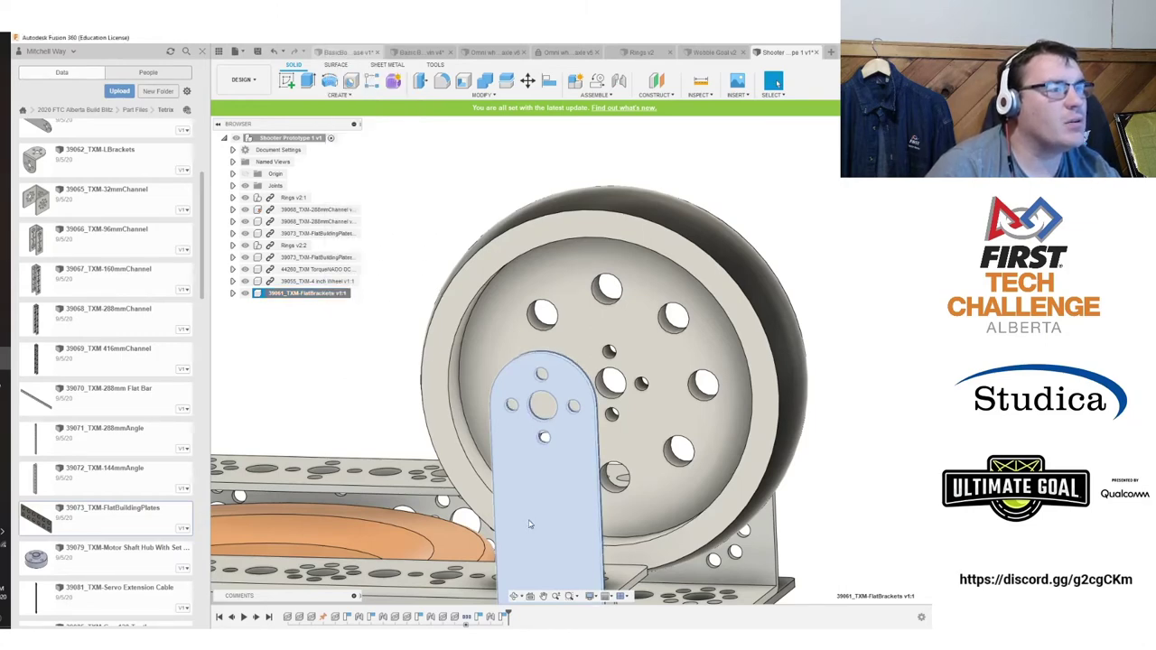
pyautogui.click(394, 405)
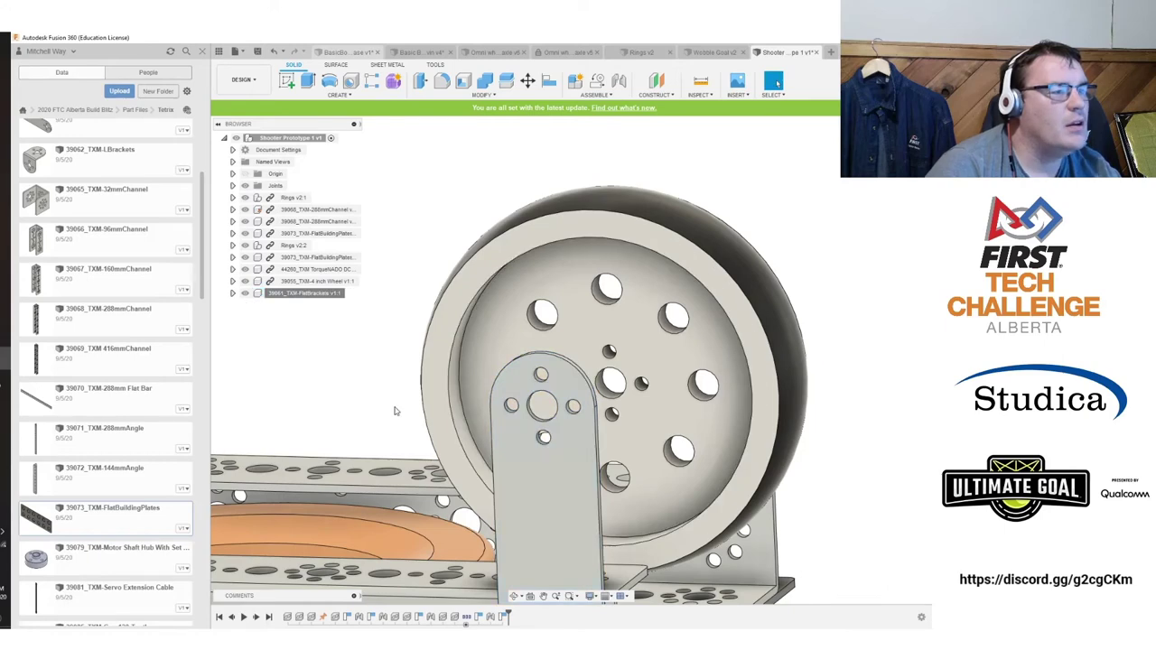
# Start a sketch on the flat bracket's outer face and measure the diameter of its upper centre hole.
pyautogui.click(284, 80)
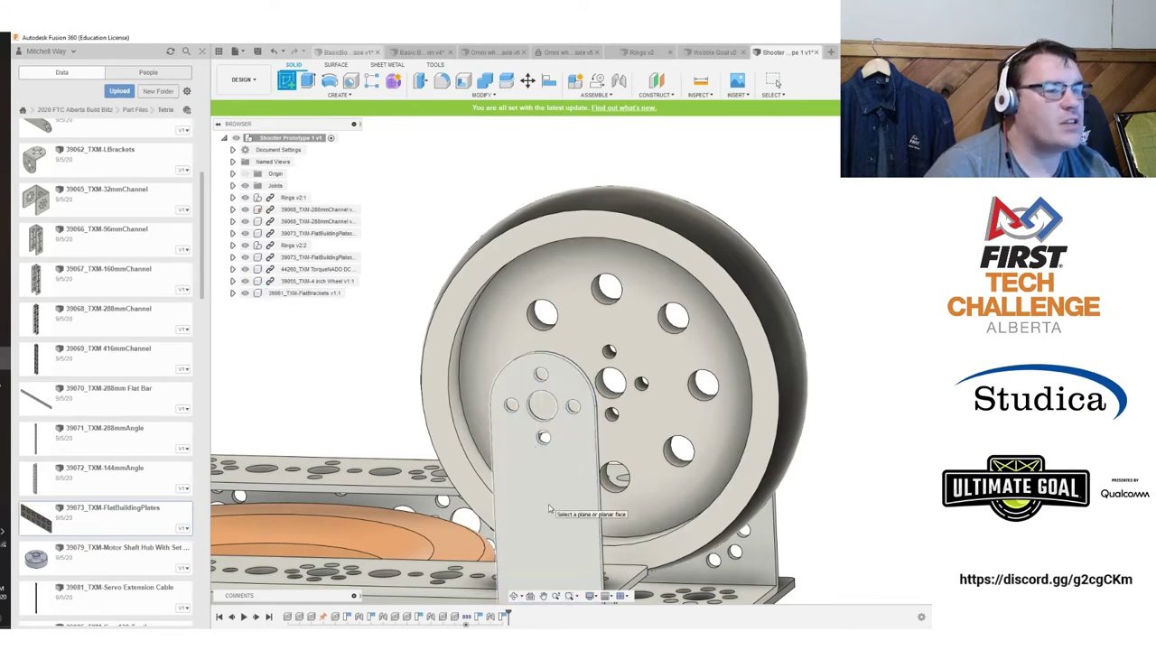
pyautogui.click(549, 509)
pyautogui.scroll(2, 578, 290)
pyautogui.press('i')
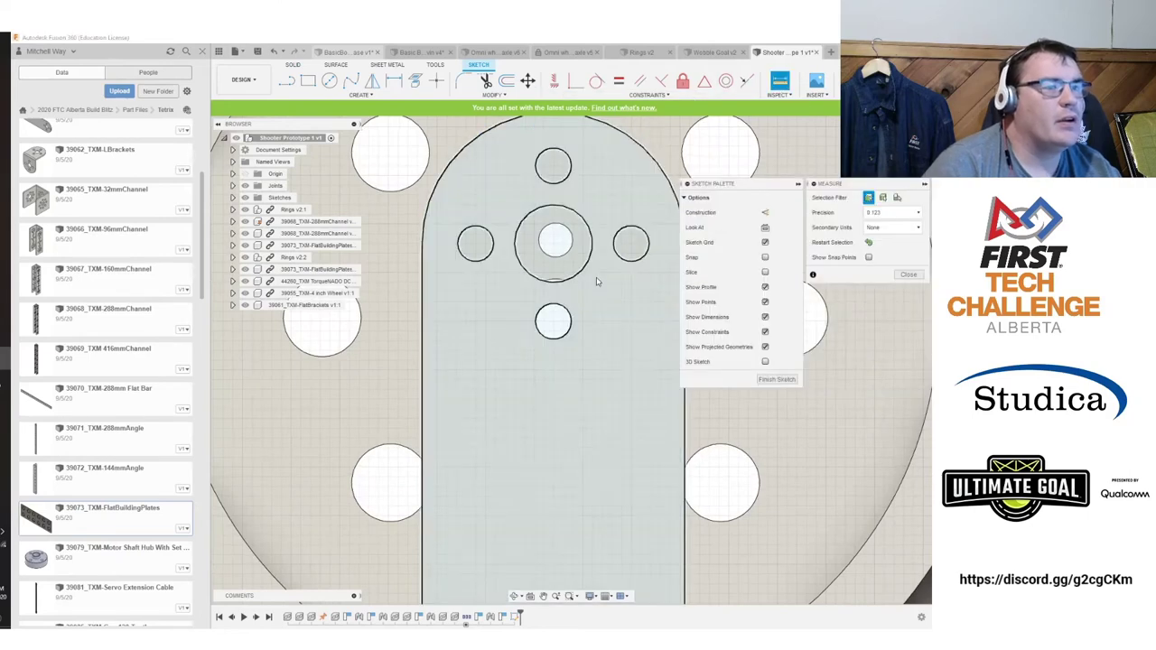
pyautogui.click(587, 267)
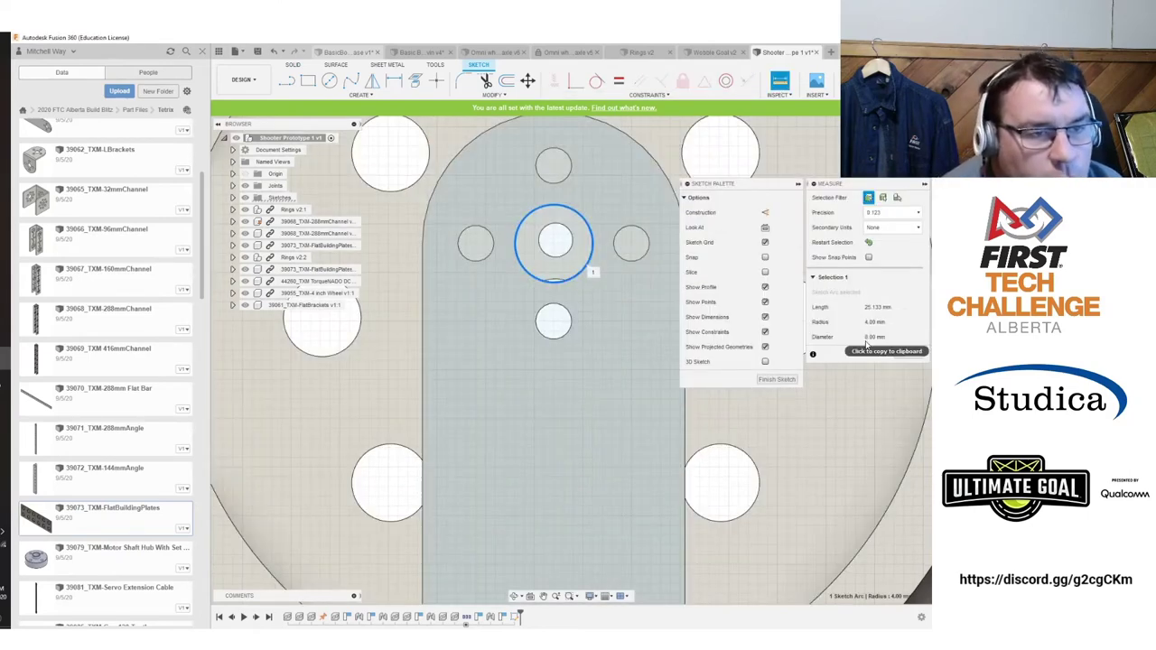
pyautogui.click(906, 357)
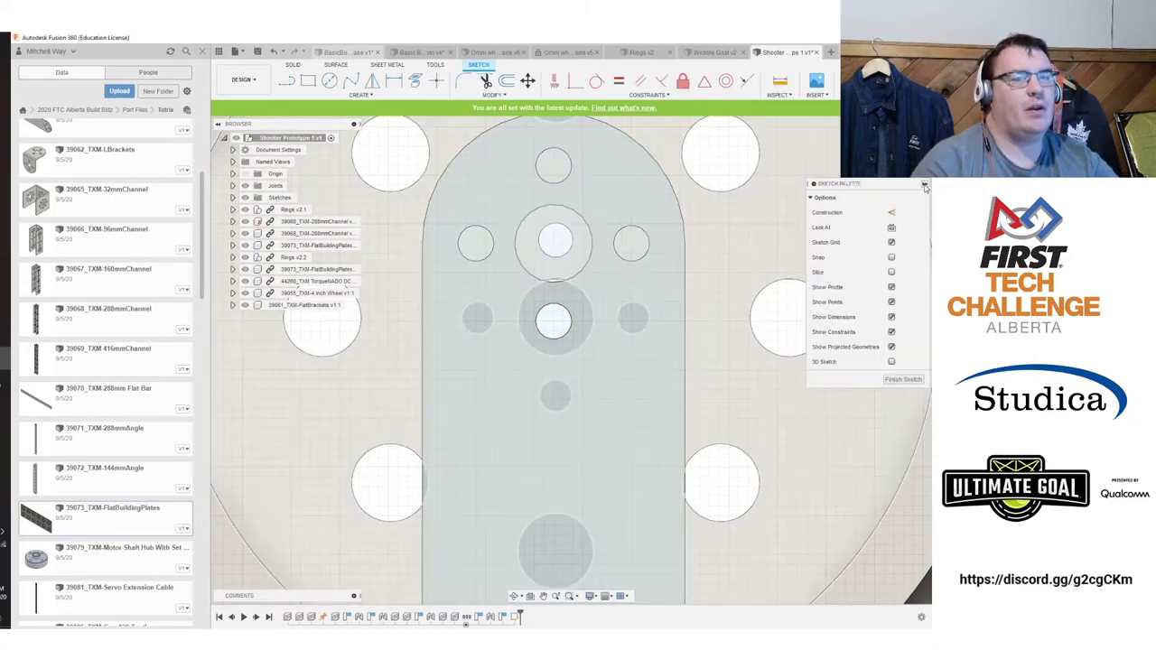
# Sketch an 8 mm diameter circle centred on the small hole below the upper centre hole and finish the sketch.
pyautogui.press('c')
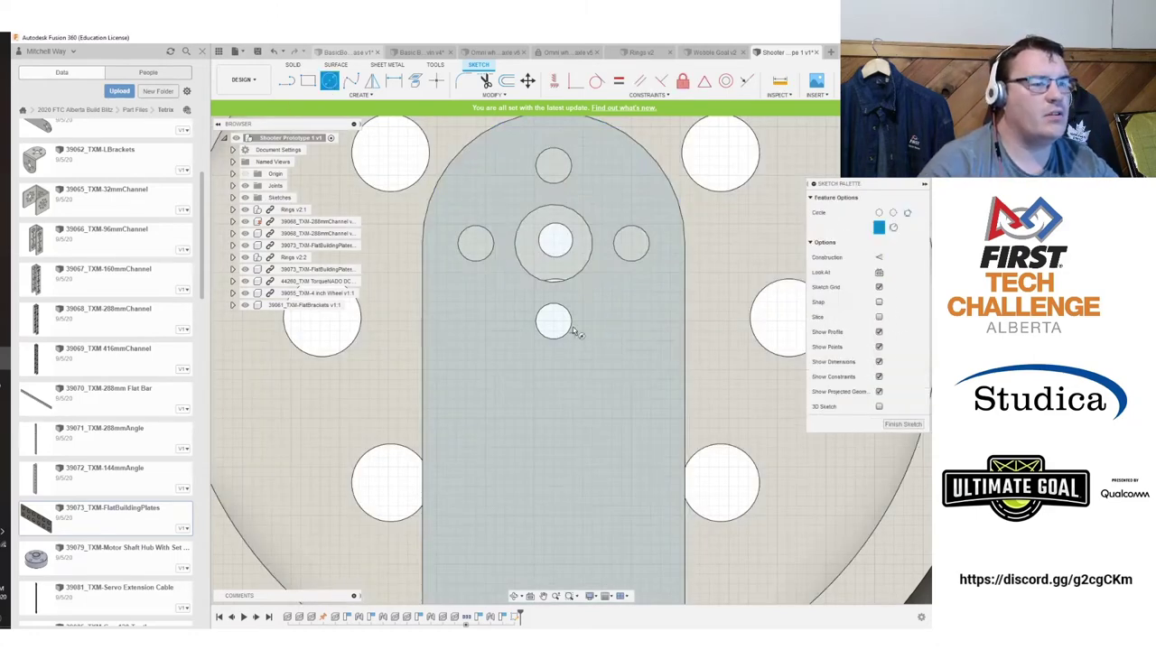
pyautogui.click(553, 321)
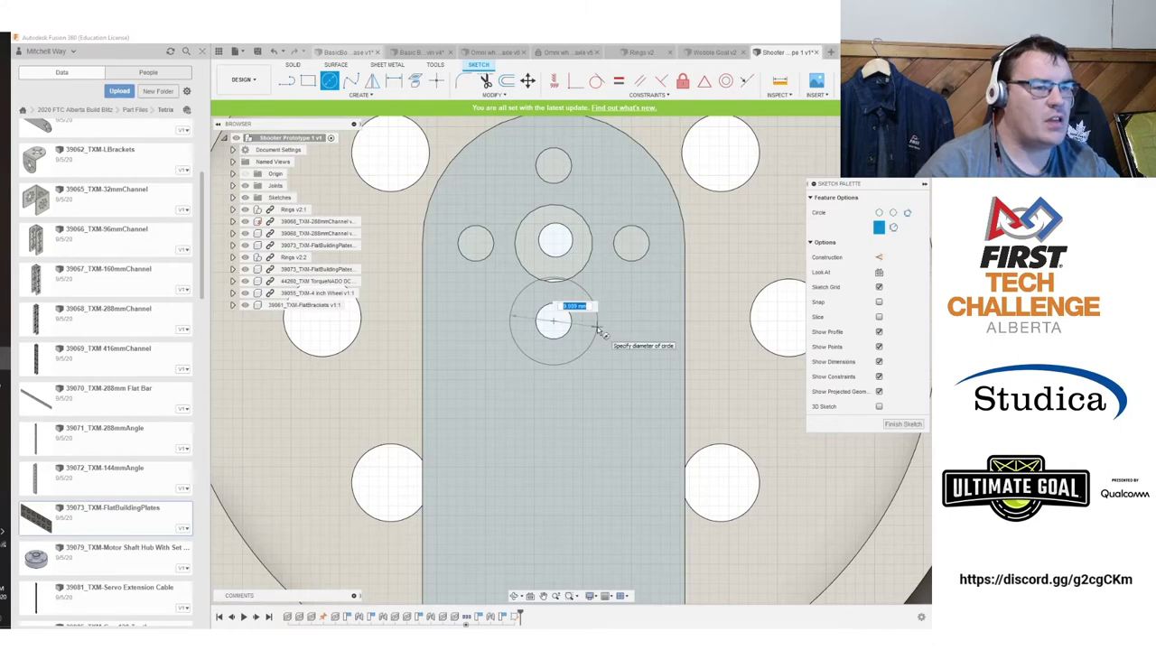
pyautogui.write('8')
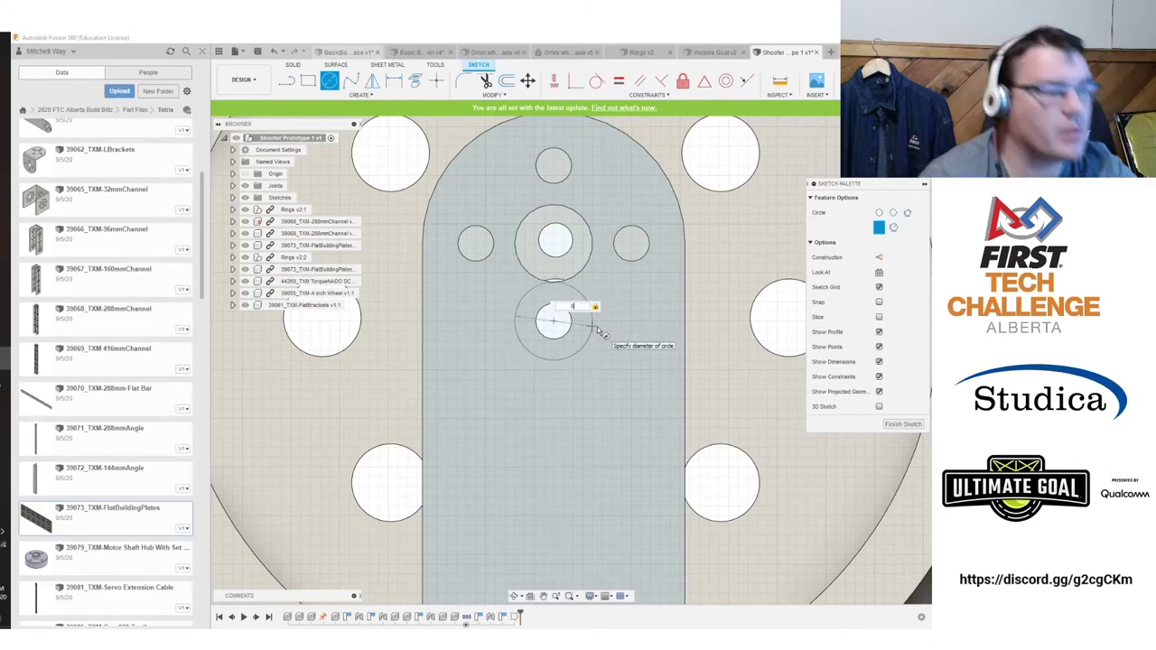
pyautogui.press('Return')
pyautogui.press('Escape')
pyautogui.click(901, 379)
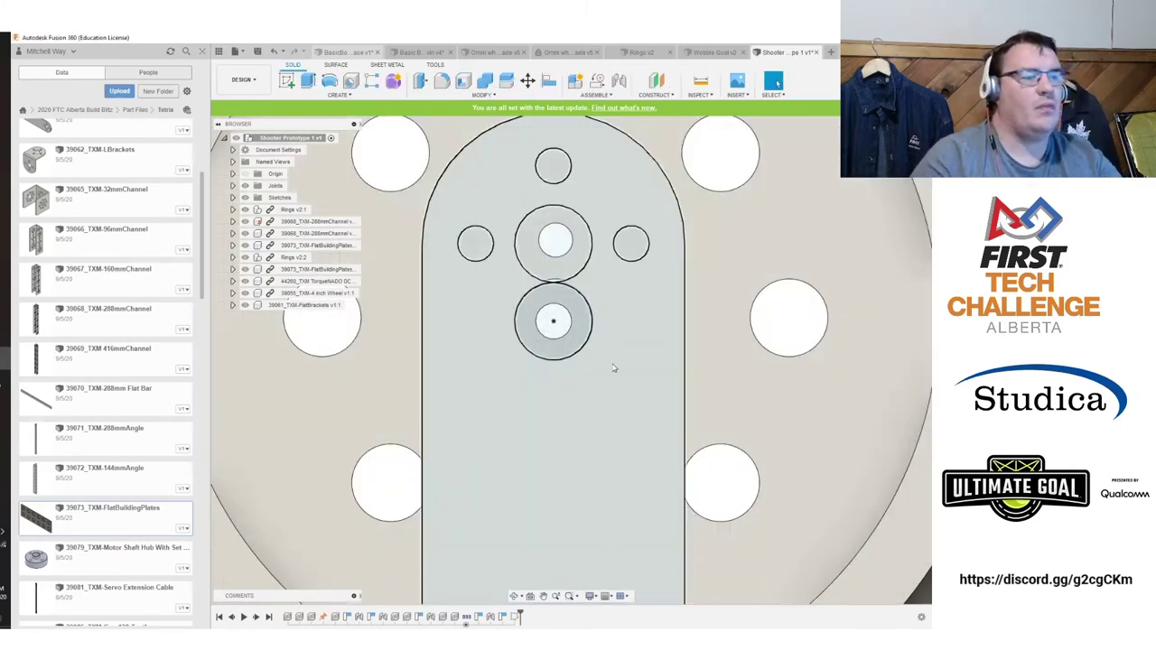
# Extrude the ring-shaped profile around the small hole by -2 mm as a cut through the flat bracket.
pyautogui.press('e')
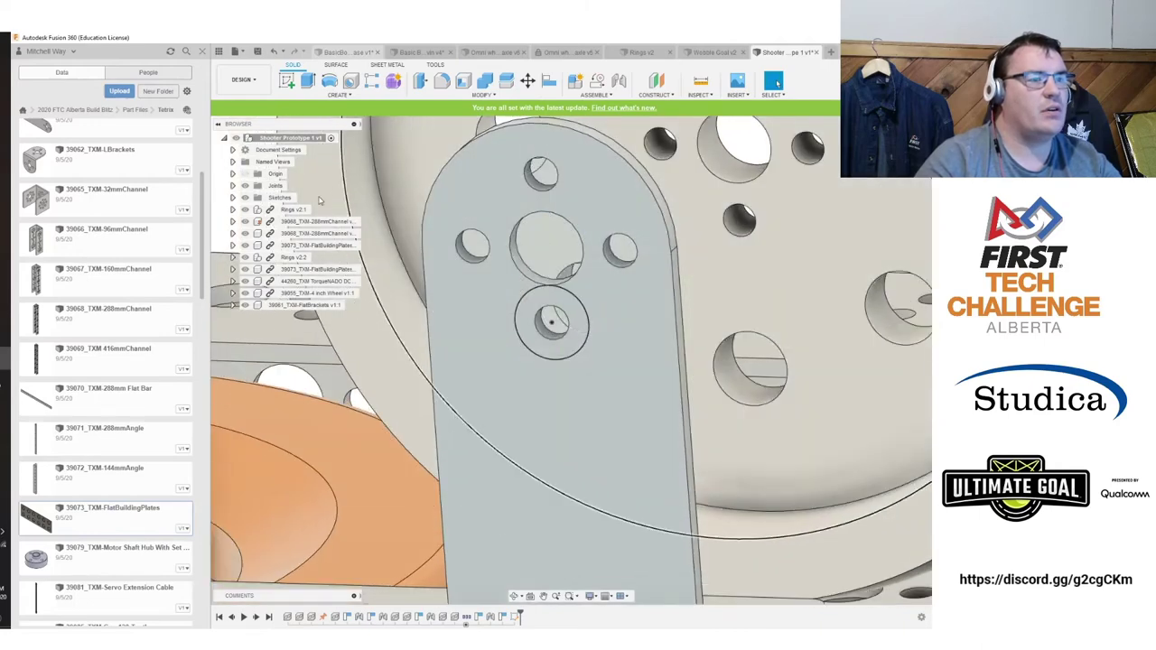
pyautogui.click(550, 320)
pyautogui.moveTo(562, 327); pyautogui.dragTo(578, 314)
pyautogui.keyDown('shift'); pyautogui.moveTo(578, 313); pyautogui.dragTo(605, 295, button='middle'); pyautogui.keyUp('shift')
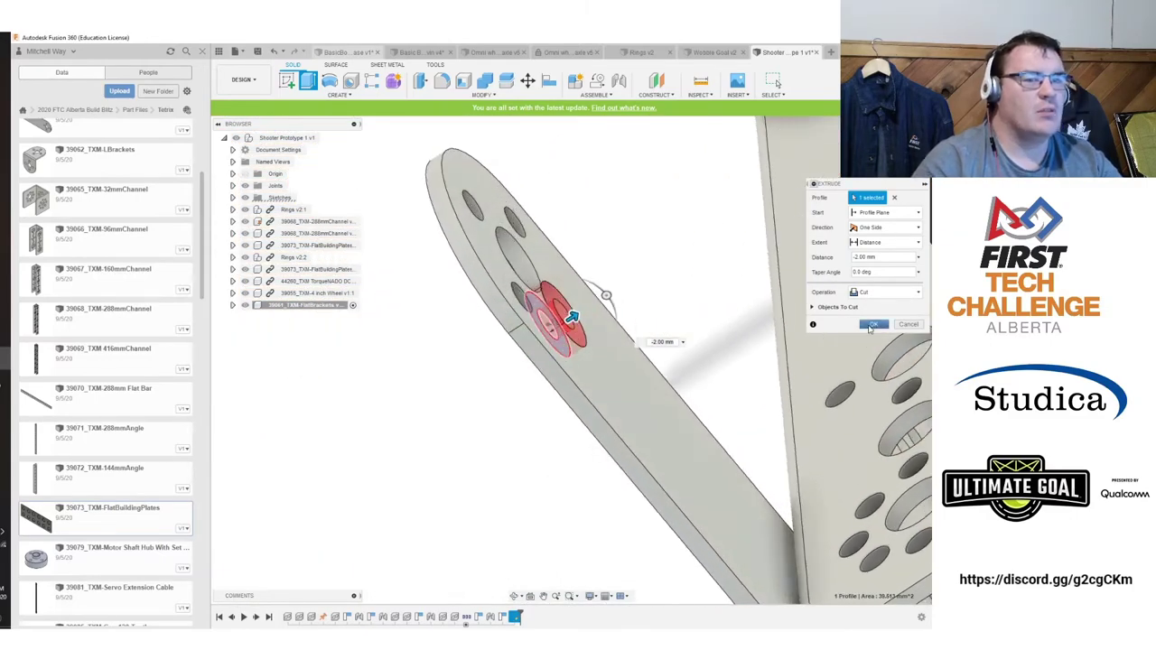
pyautogui.click(873, 324)
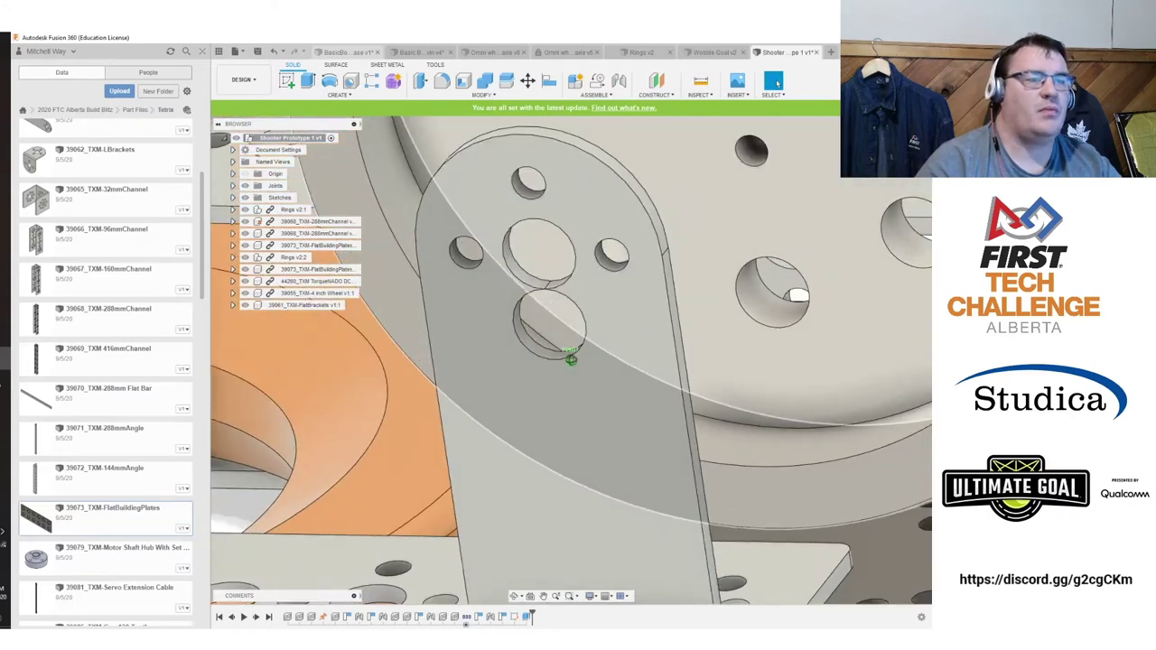
pyautogui.keyDown('shift'); pyautogui.moveTo(571, 360); pyautogui.dragTo(490, 382, button='middle'); pyautogui.keyUp('shift')
pyautogui.scroll(3, 490, 379)
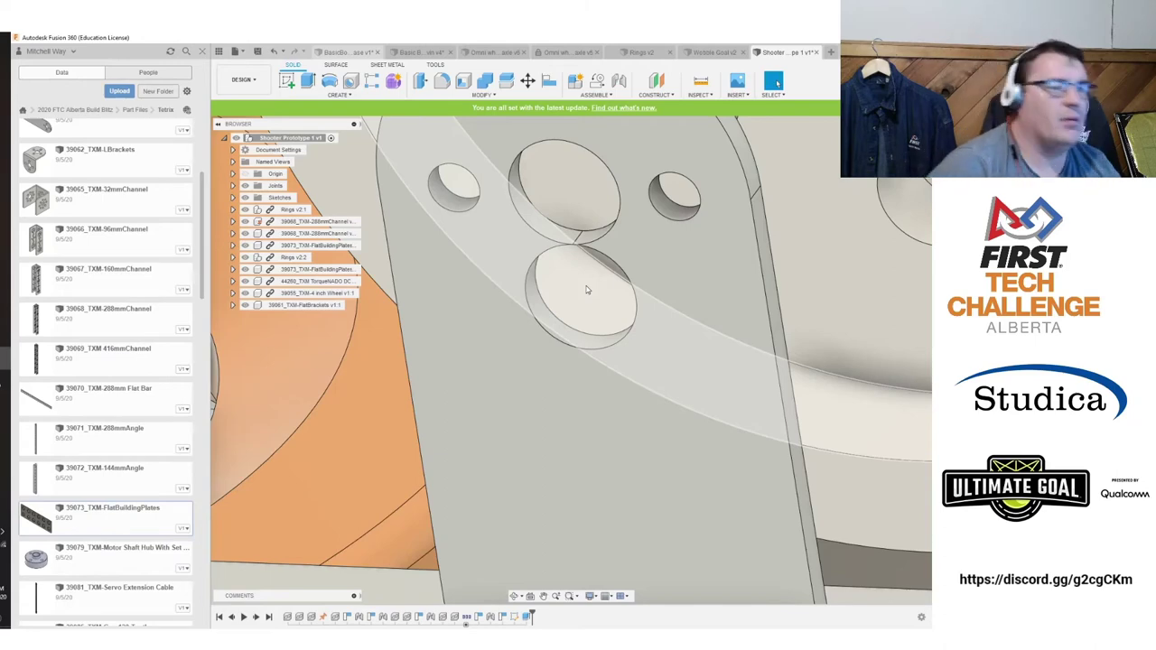
# Paste a copy of the modified flat bracket and move it along the Y axis to just outside the opposite 288 mm channel.
pyautogui.scroll(-10, 586, 289)
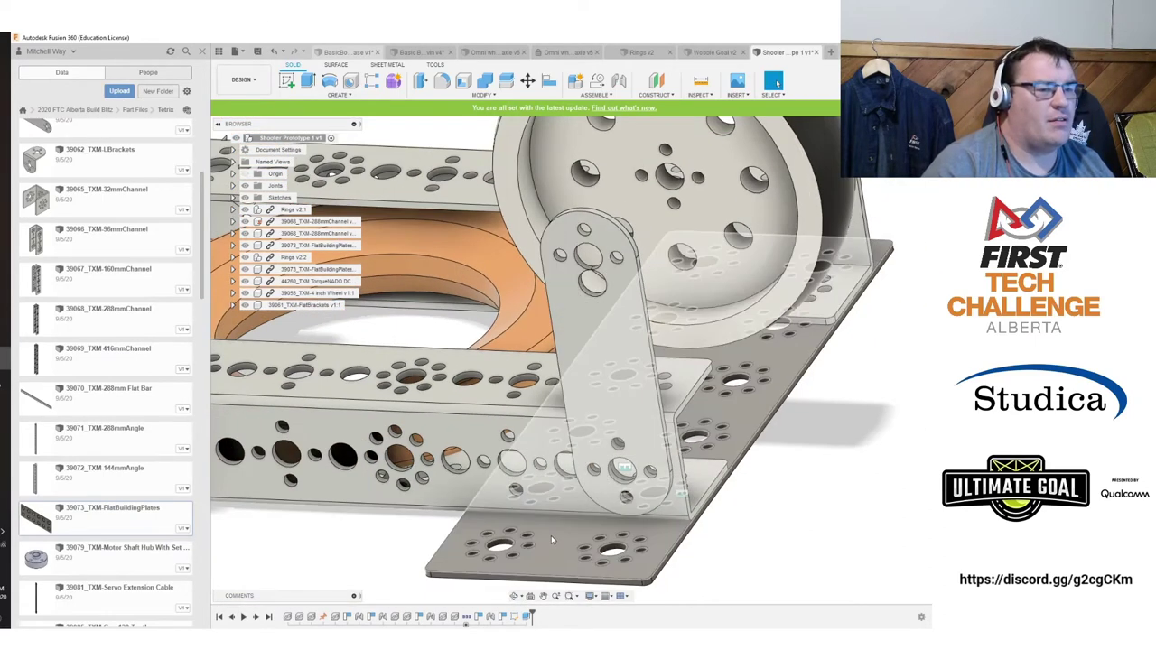
pyautogui.keyDown('shift'); pyautogui.moveTo(545, 548); pyautogui.dragTo(604, 399, button='middle'); pyautogui.keyUp('shift')
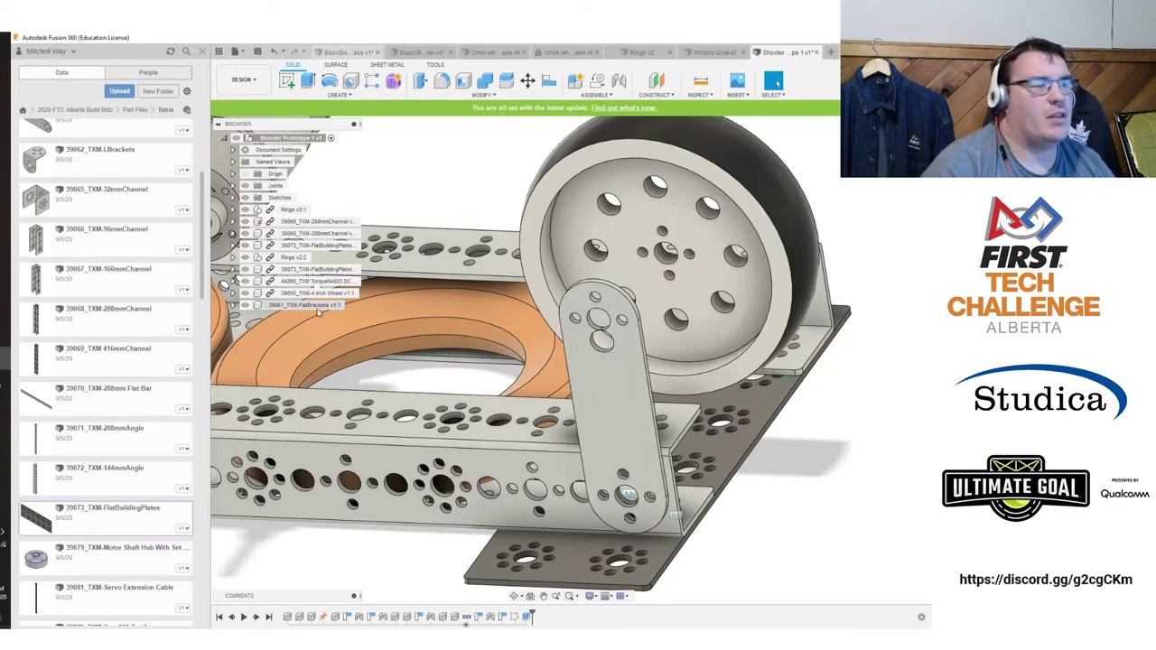
pyautogui.click(581, 340)
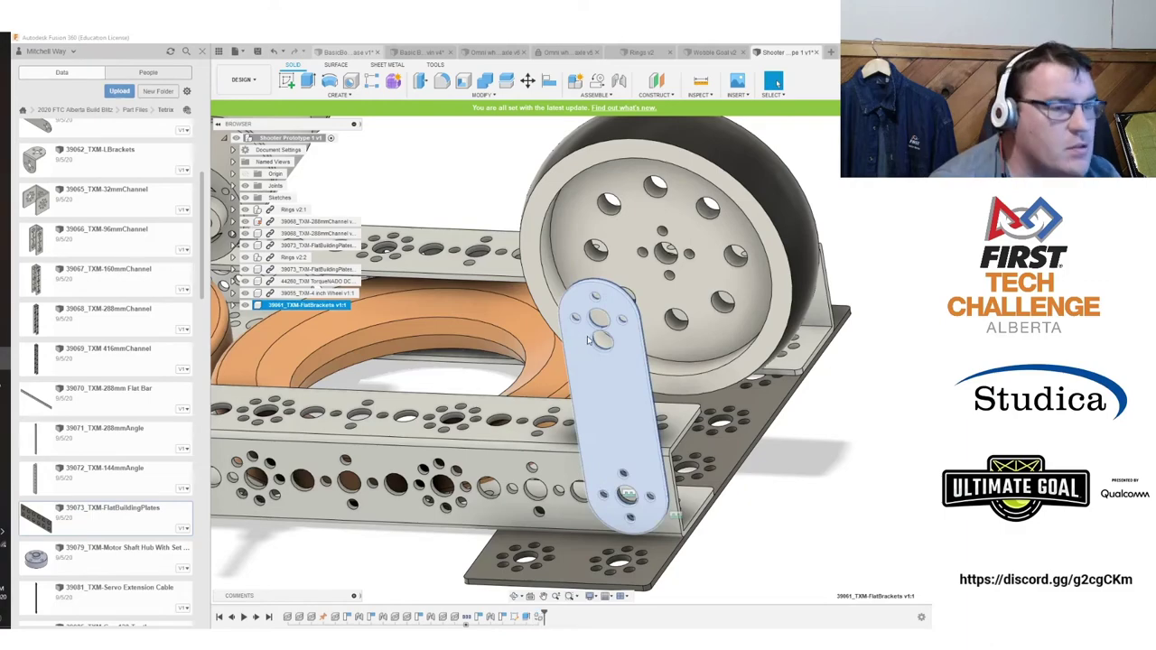
pyautogui.hotkey('ctrl', 'c')
pyautogui.hotkey('ctrl', 'v')
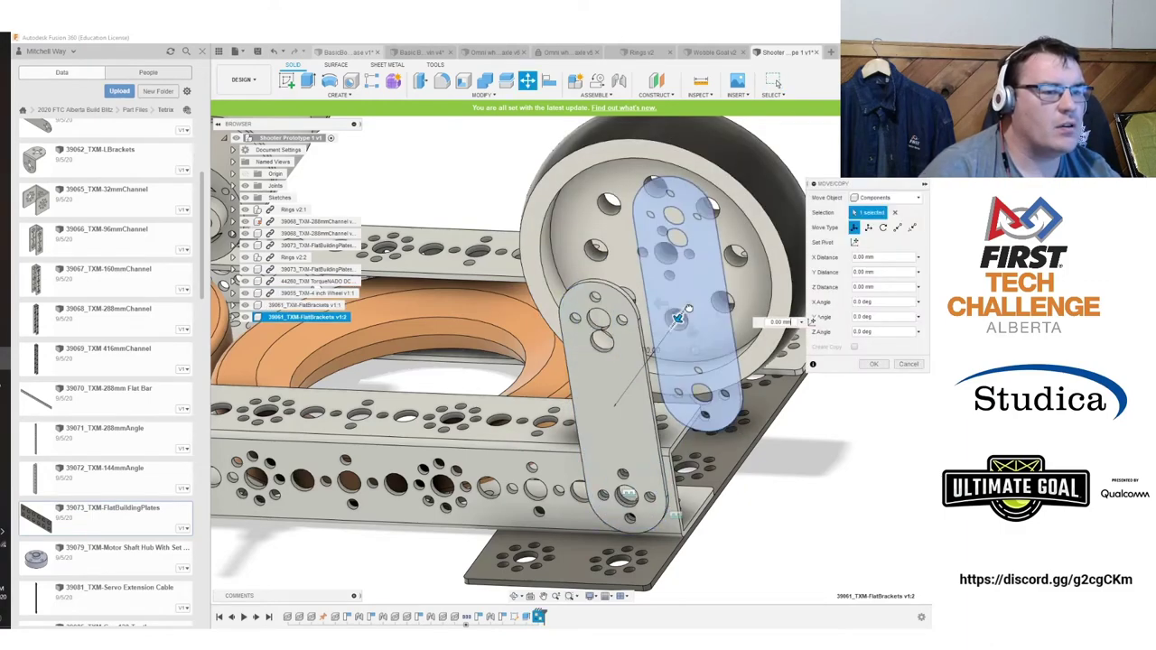
pyautogui.moveTo(651, 355); pyautogui.dragTo(763, 253)
pyautogui.keyDown('shift'); pyautogui.moveTo(763, 253); pyautogui.dragTo(542, 330, button='middle'); pyautogui.keyUp('shift')
pyautogui.moveTo(749, 352); pyautogui.dragTo(535, 297, button='middle')
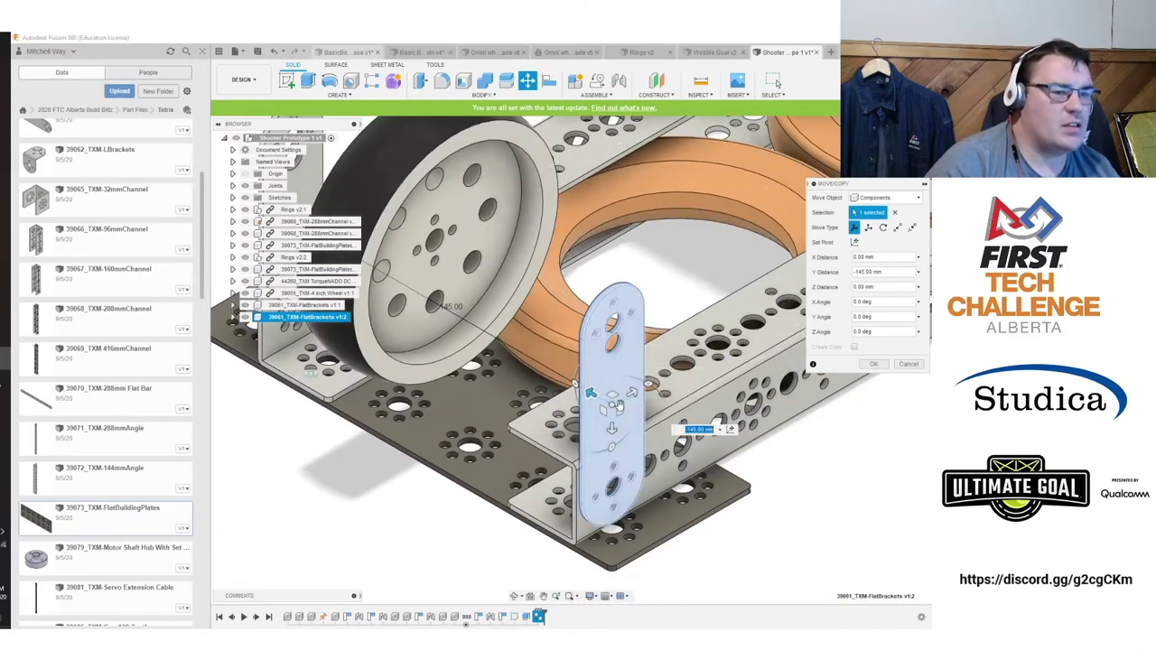
pyautogui.moveTo(597, 399); pyautogui.dragTo(690, 450)
pyautogui.click(873, 364)
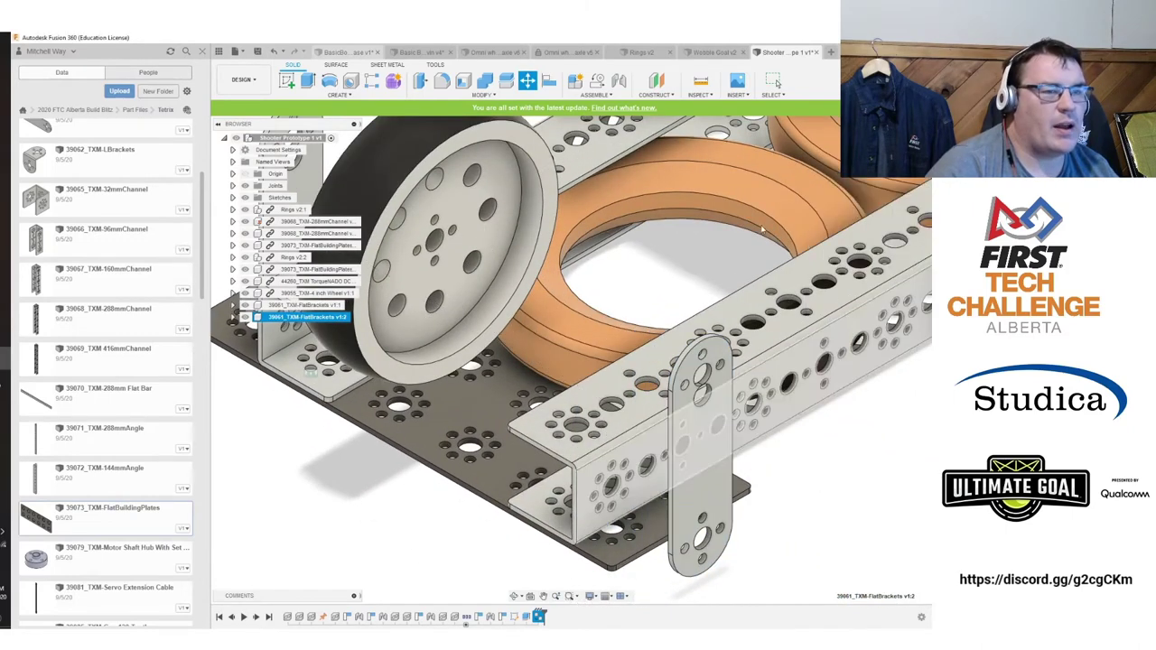
# Join the copied bracket's lower centre hole to the large end hole on the outer side of the 288 mm channel.
pyautogui.click(619, 81)
pyautogui.click(702, 539)
pyautogui.click(614, 489)
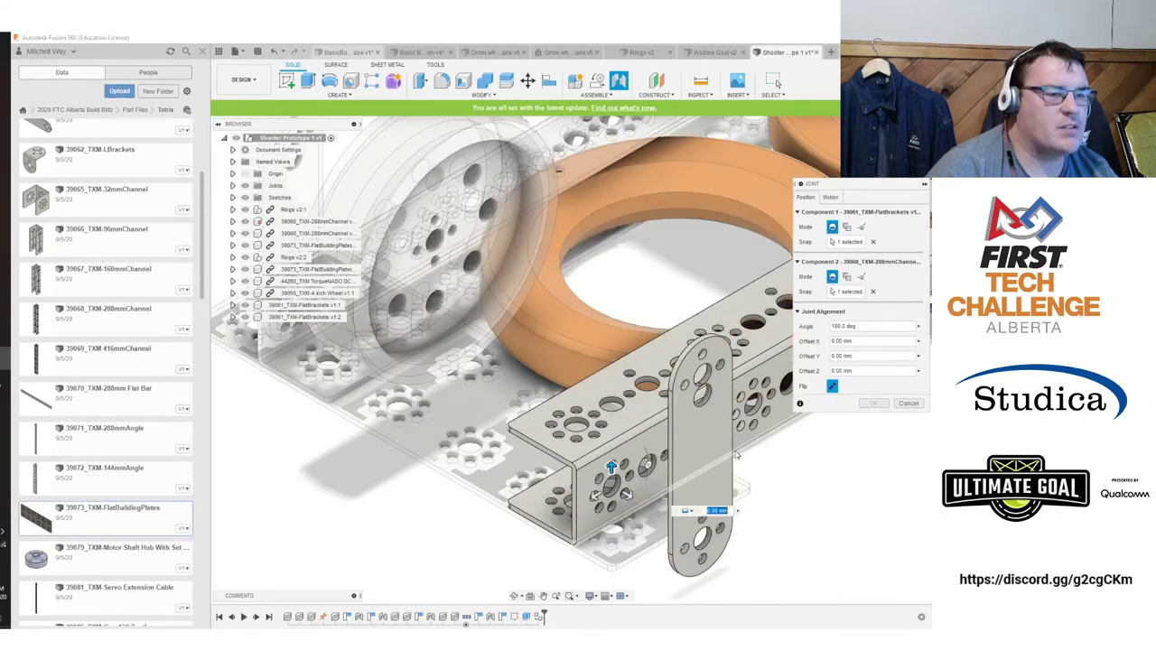
pyautogui.click(873, 406)
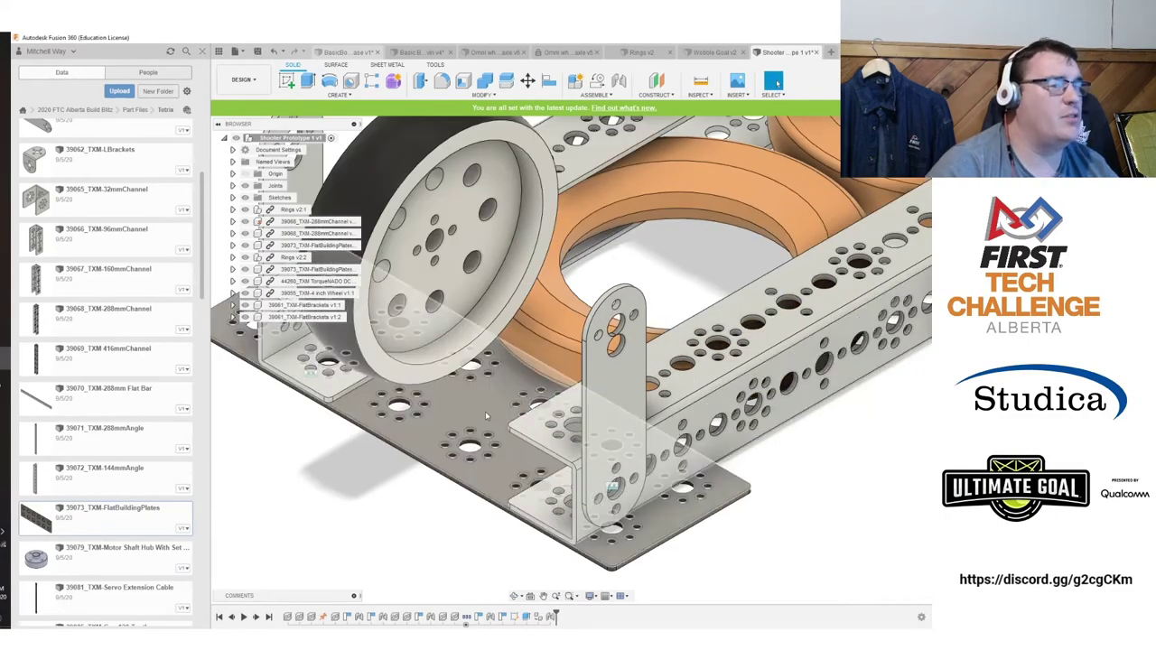
# Examine the placement of the wheel and the TorqueNADO motor relative to the two flat brackets and channels.
pyautogui.scroll(-2, 488, 429)
pyautogui.moveTo(488, 428); pyautogui.dragTo(513, 494, button='middle')
pyautogui.moveTo(467, 500); pyautogui.dragTo(534, 481, button='middle')
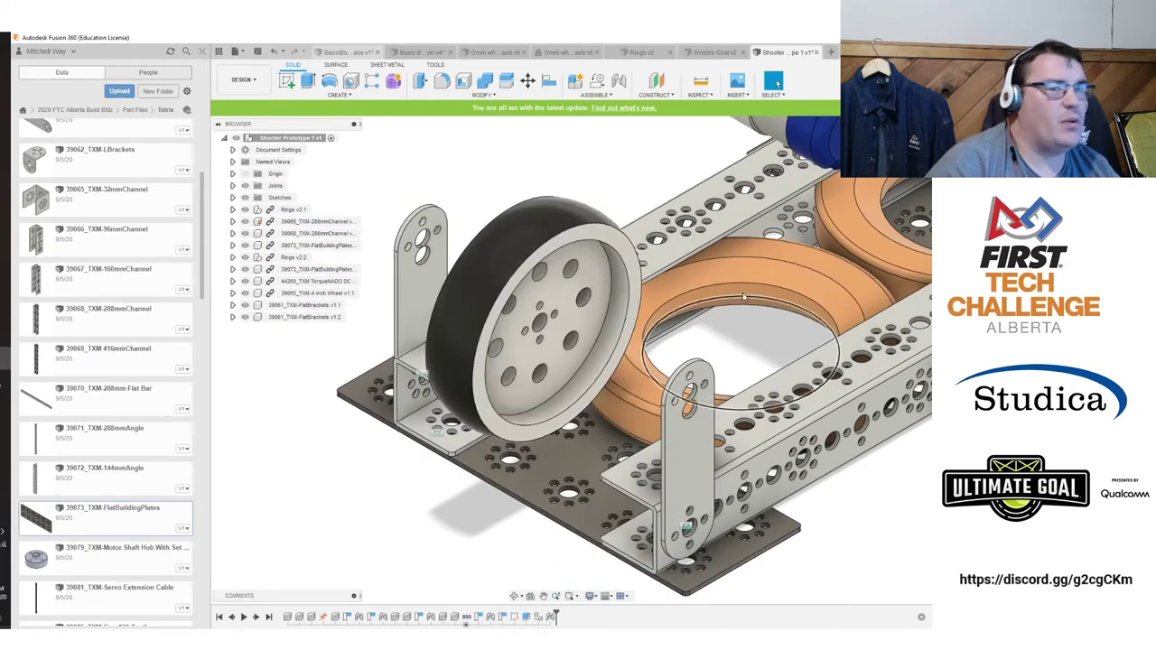
pyautogui.moveTo(742, 294); pyautogui.dragTo(603, 442, button='middle')
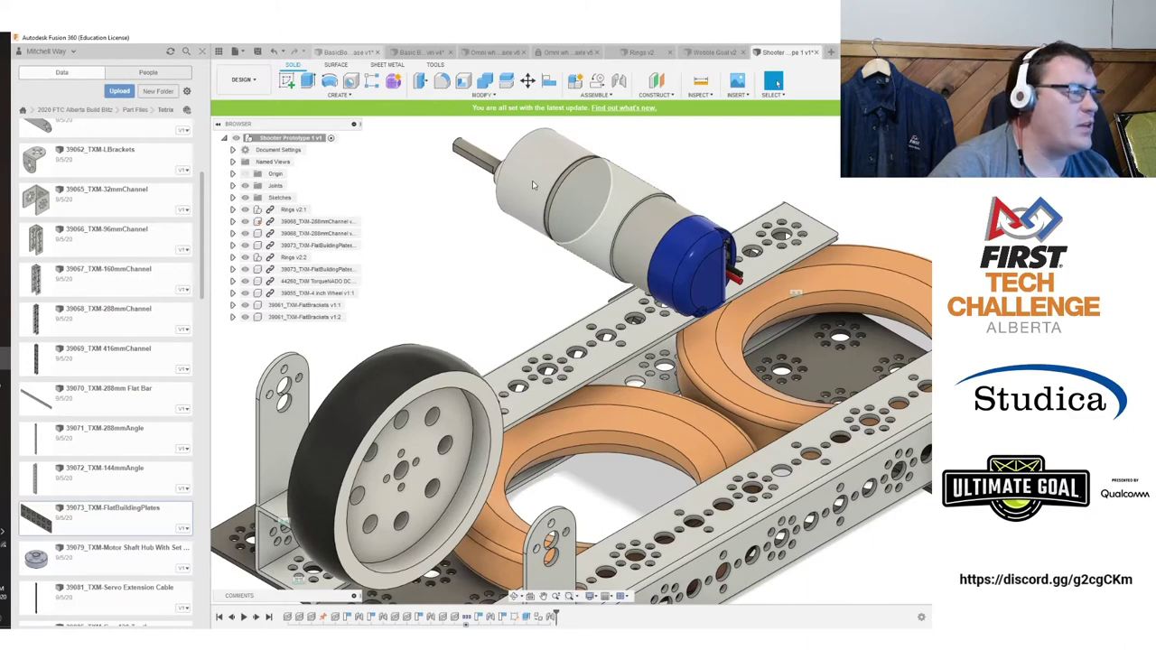
pyautogui.moveTo(498, 305); pyautogui.dragTo(547, 230, button='middle')
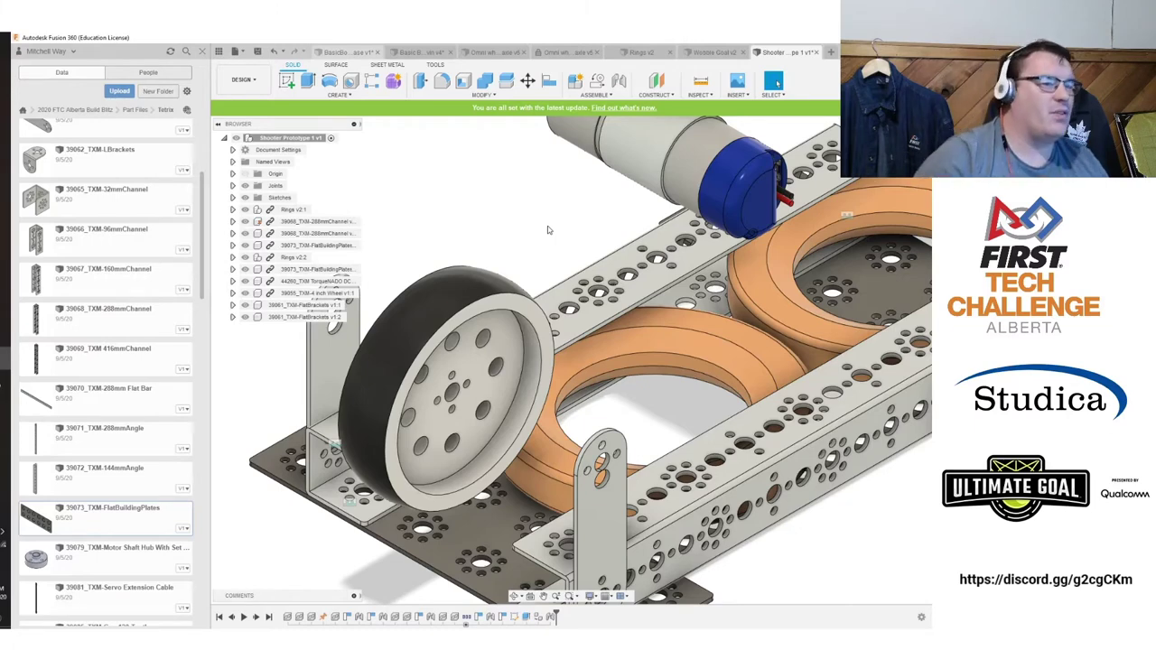
pyautogui.scroll(-2, 551, 242)
pyautogui.moveTo(581, 201); pyautogui.dragTo(539, 224, button='middle')
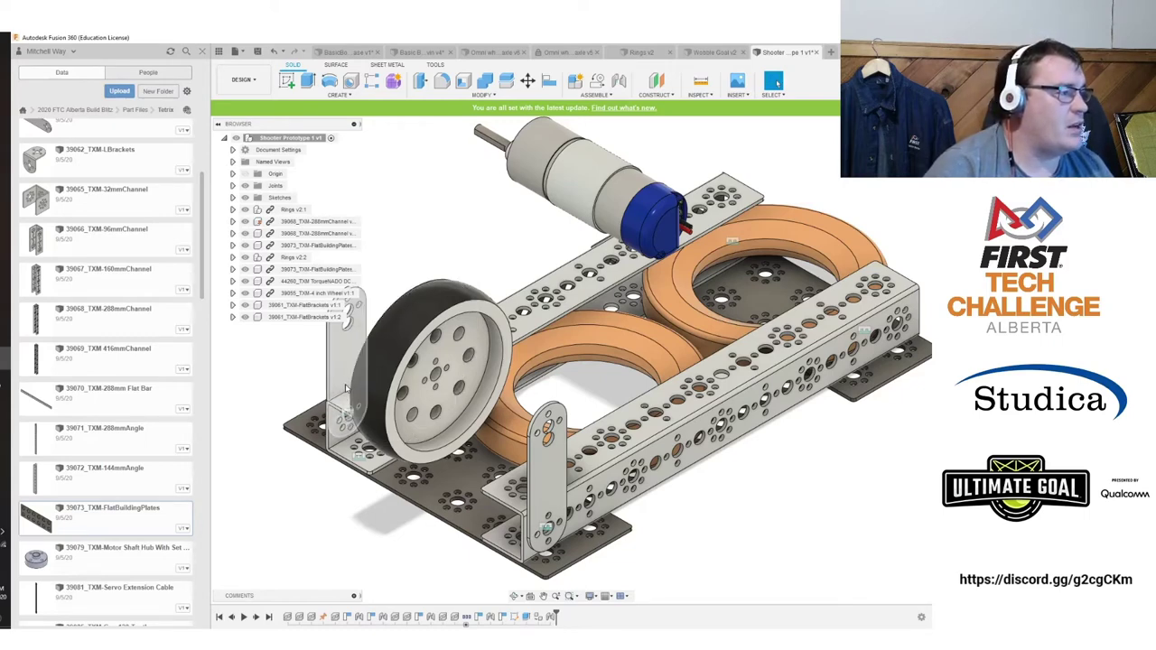
pyautogui.moveTo(285, 392); pyautogui.dragTo(330, 375, button='middle')
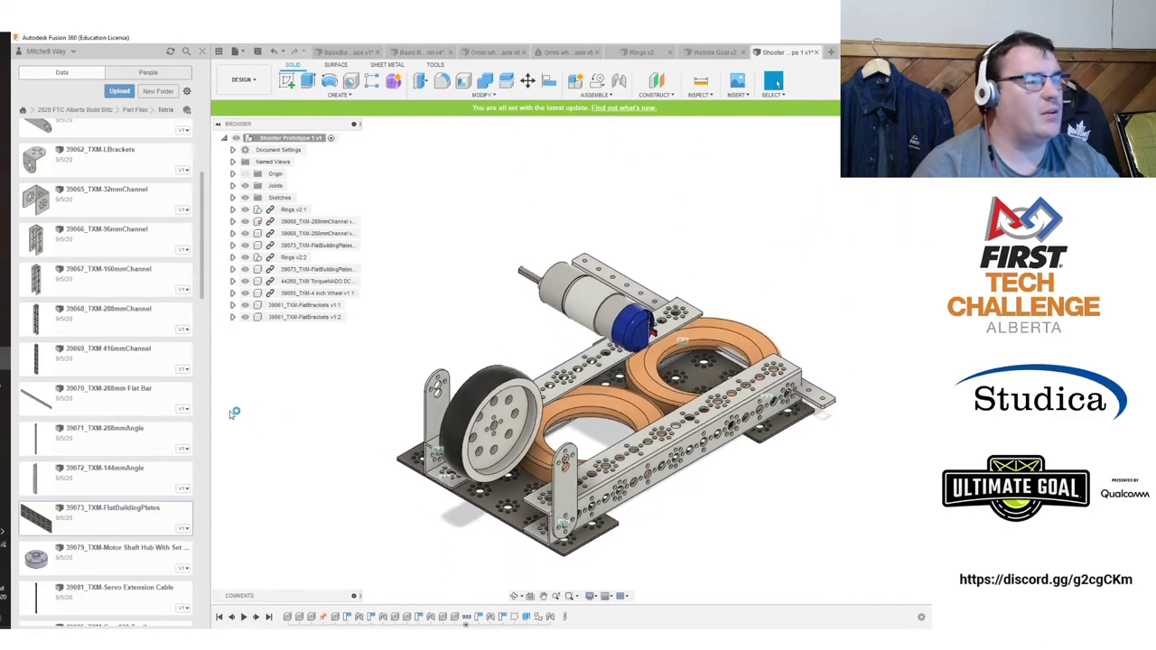
pyautogui.press('Return')
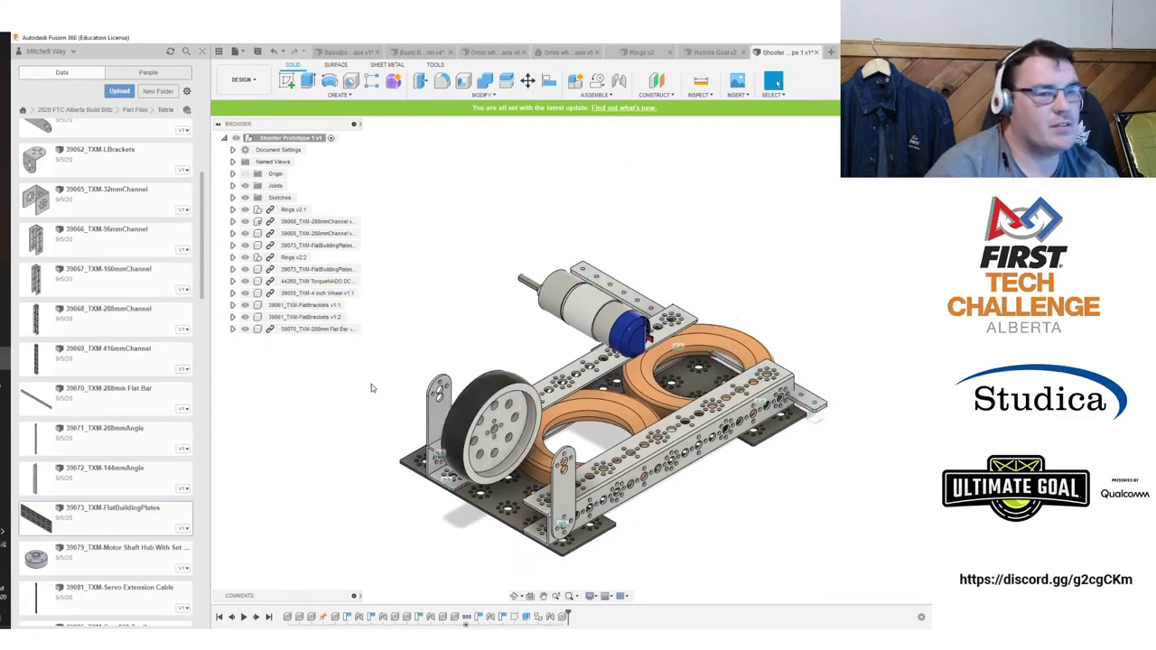
pyautogui.hotkey('ctrl', 'z')
# Insert the 39088 Steel Axle 100mm, place it beside the base near the wheel, and rotate it -90° about Y.
pyautogui.scroll(-8, 158, 477)
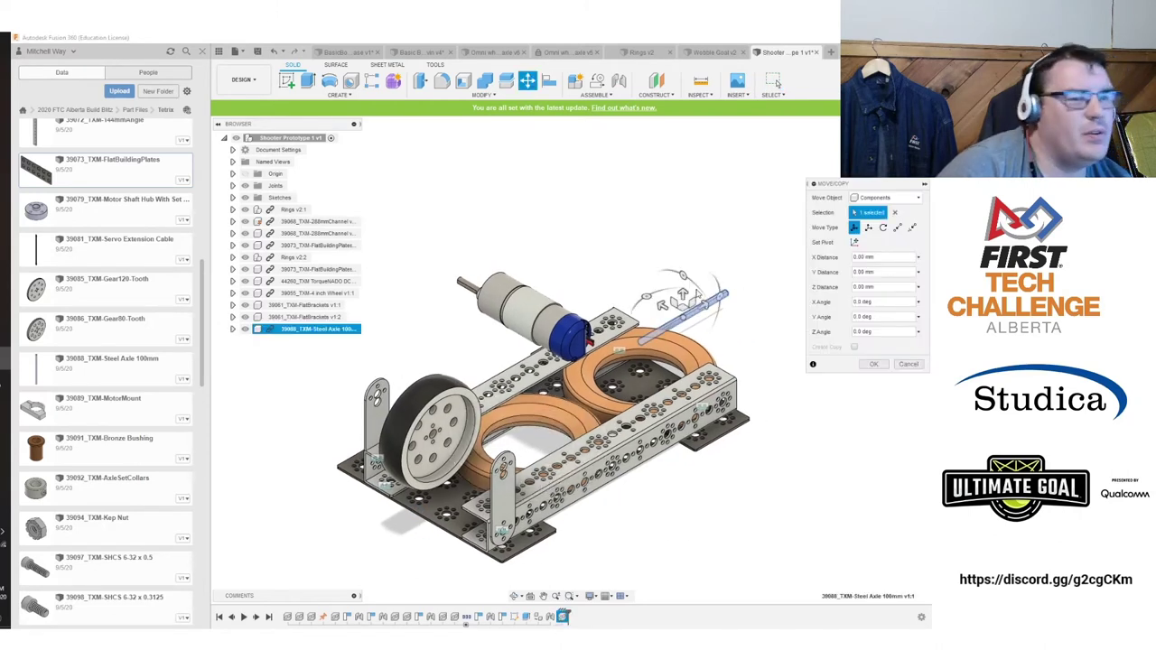
pyautogui.click(705, 307)
pyautogui.moveTo(707, 308); pyautogui.dragTo(361, 510)
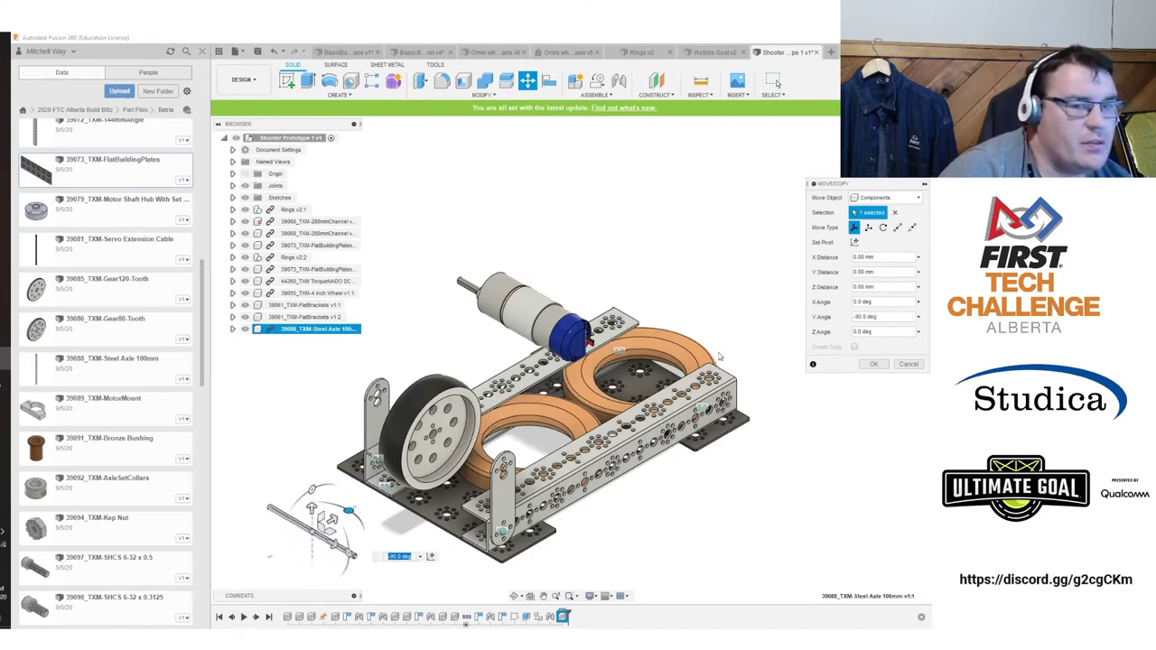
pyautogui.press('Return')
pyautogui.scroll(3, 301, 527)
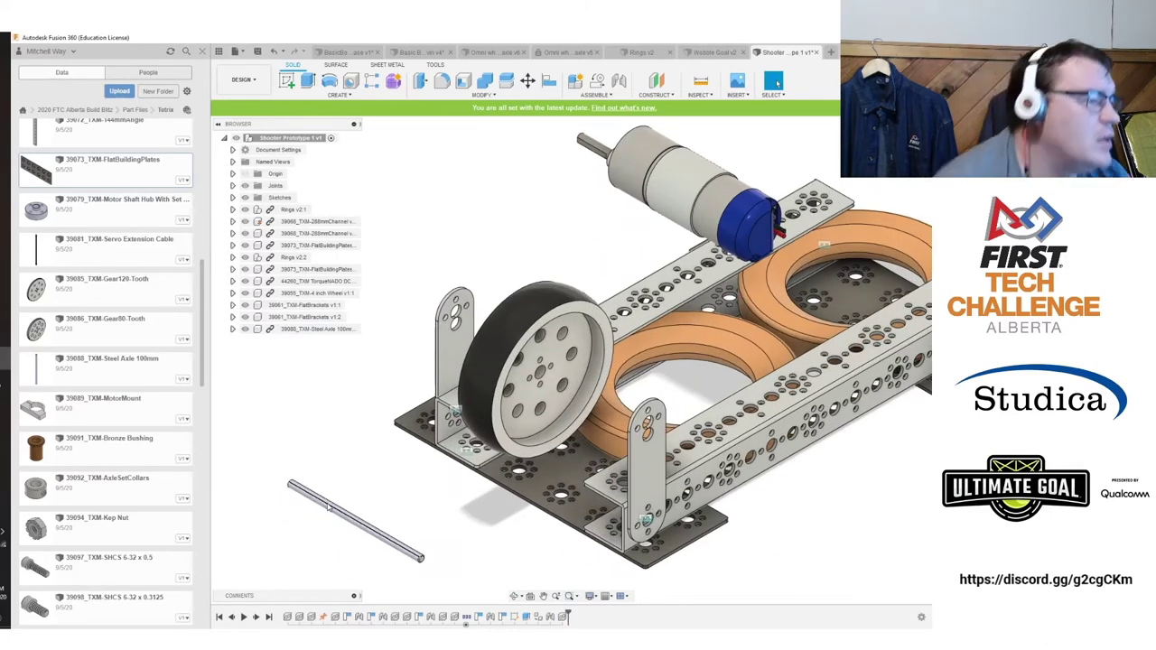
# Move the steel axle 45 mm along Z so it is roughly centred between the side channels.
pyautogui.scroll(-5, 113, 441)
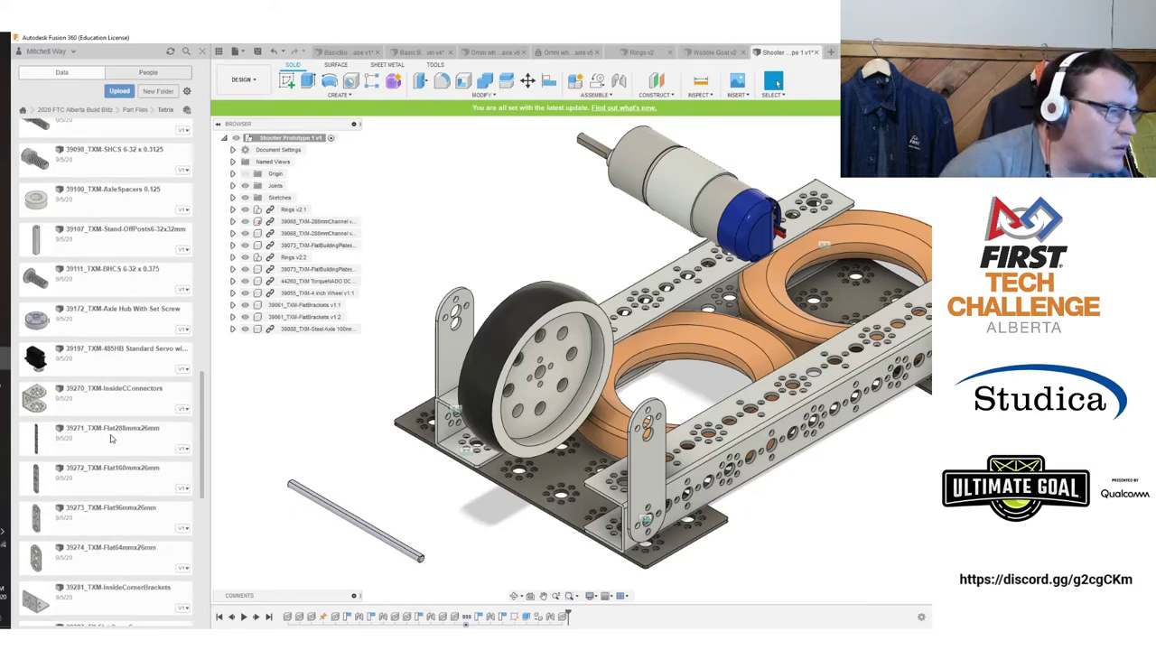
pyautogui.scroll(-5, 113, 441)
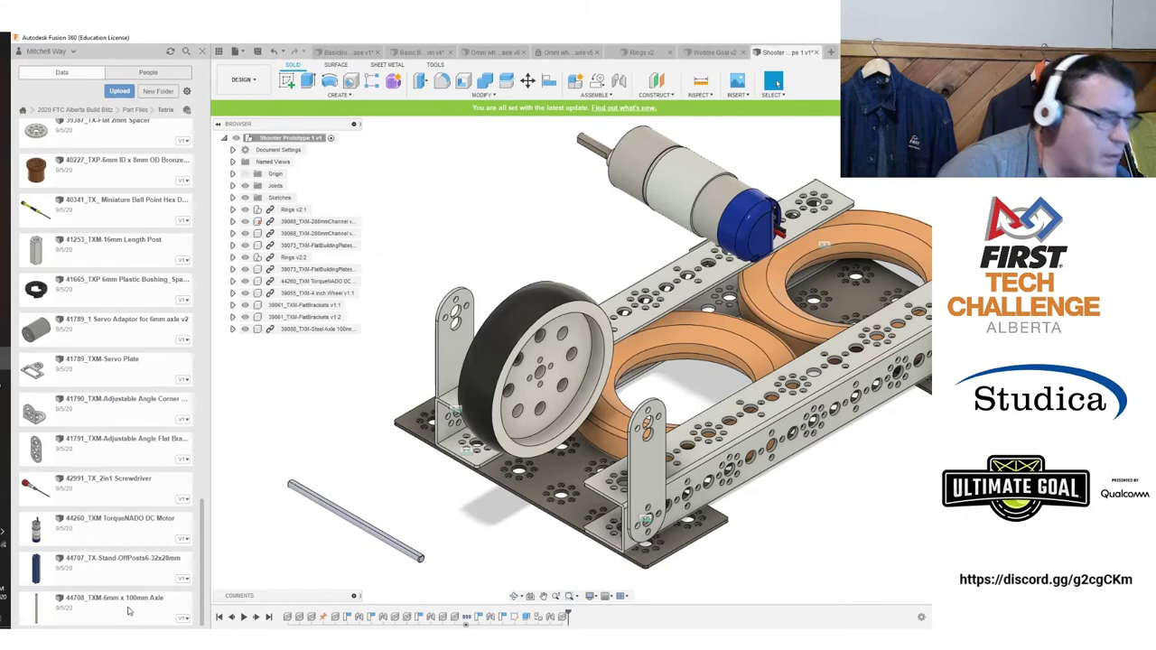
pyautogui.scroll(3, 104, 458)
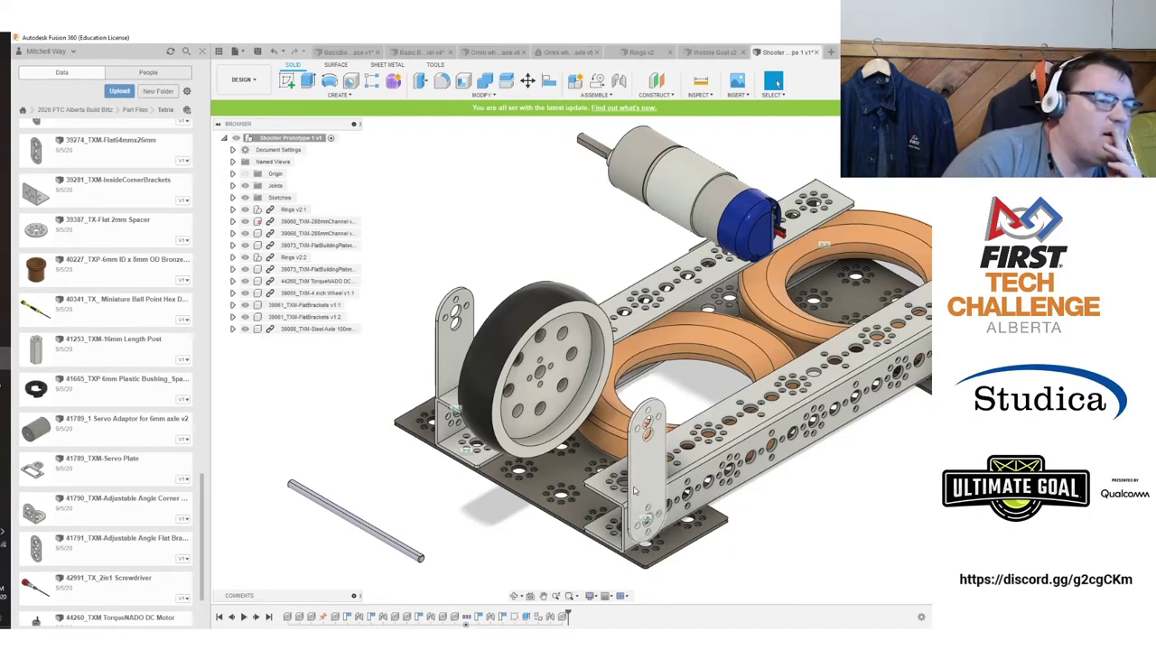
pyautogui.click(311, 329)
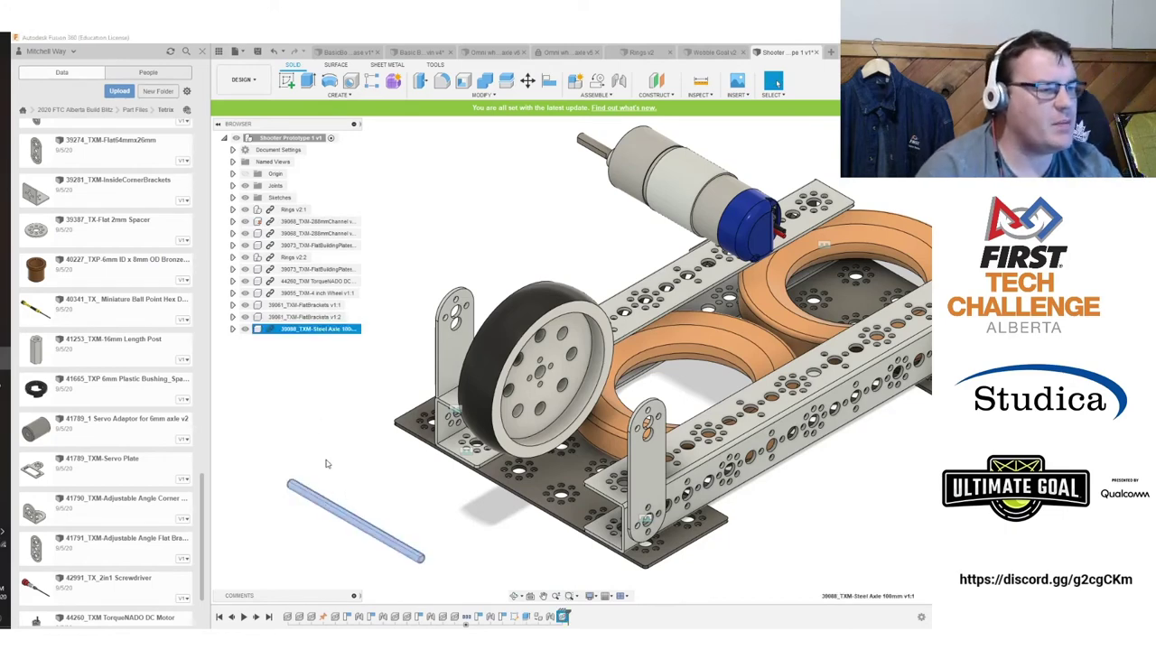
pyautogui.click(887, 156)
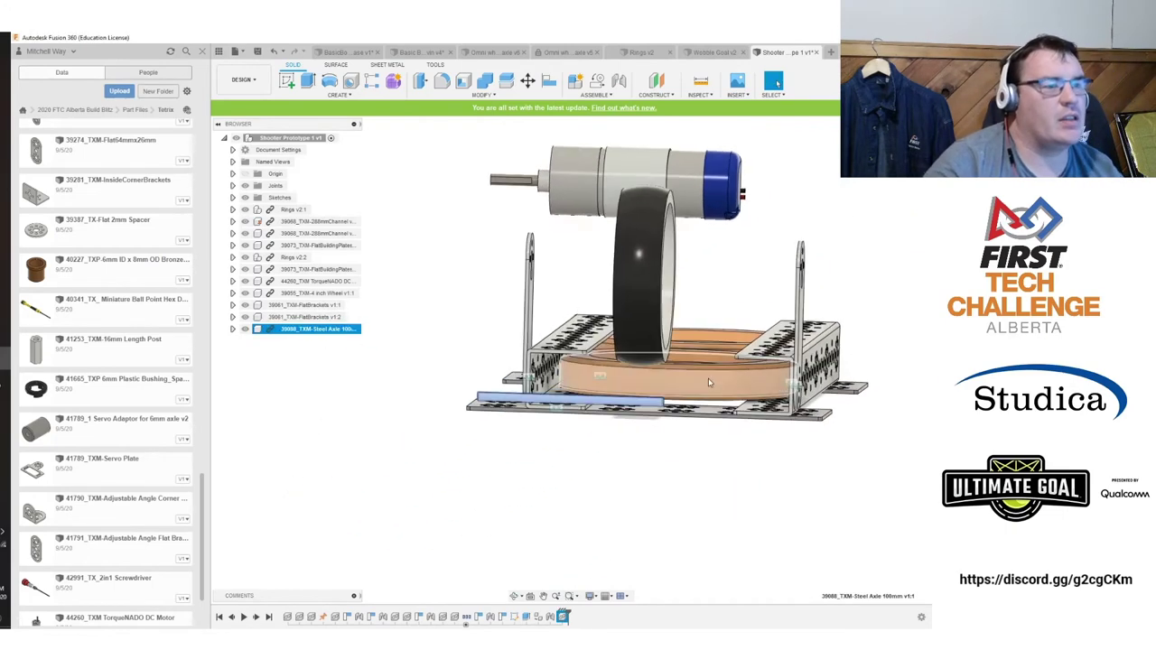
pyautogui.click(529, 80)
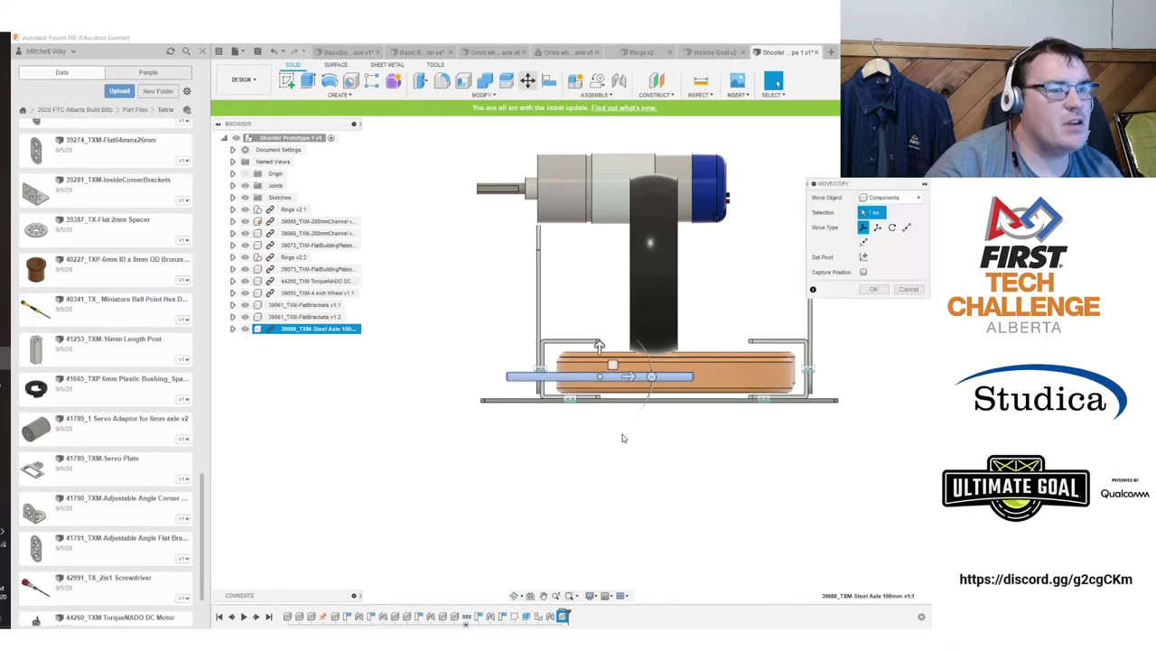
pyautogui.moveTo(632, 377); pyautogui.dragTo(711, 388)
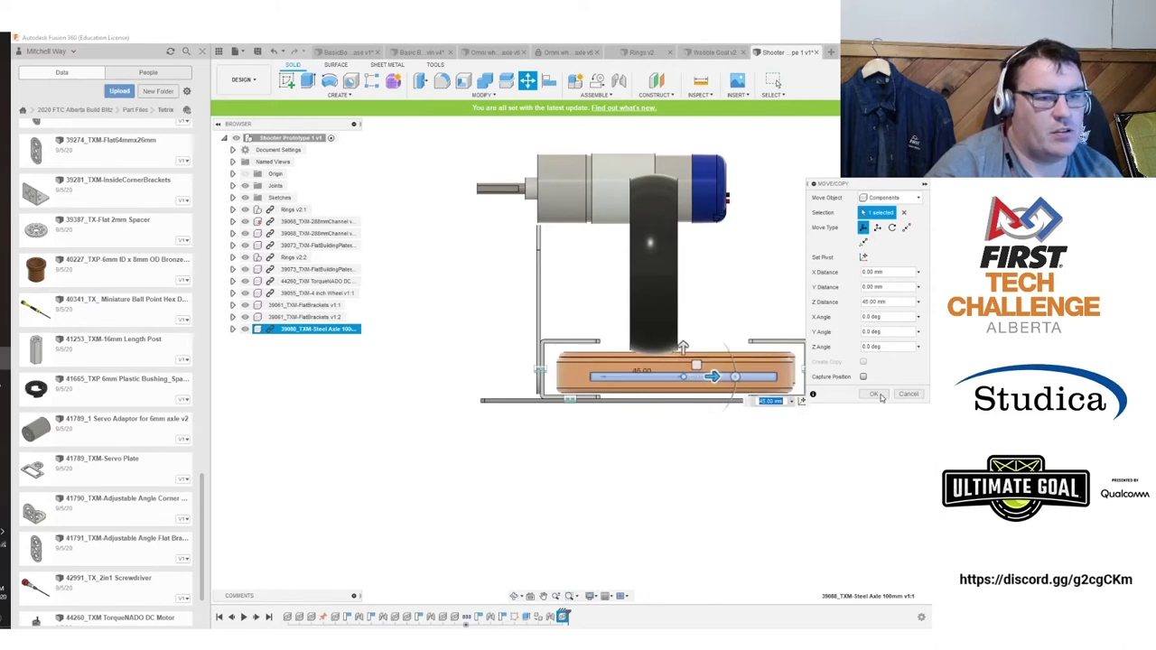
pyautogui.click(876, 394)
# Delete both 39061 flat brackets standing beside the wheel, including their dependent timeline features.
pyautogui.moveTo(889, 155)
pyautogui.mouseDown()
pyautogui.moveTo(884, 172)
pyautogui.moveTo(890, 135)
pyautogui.mouseUp()
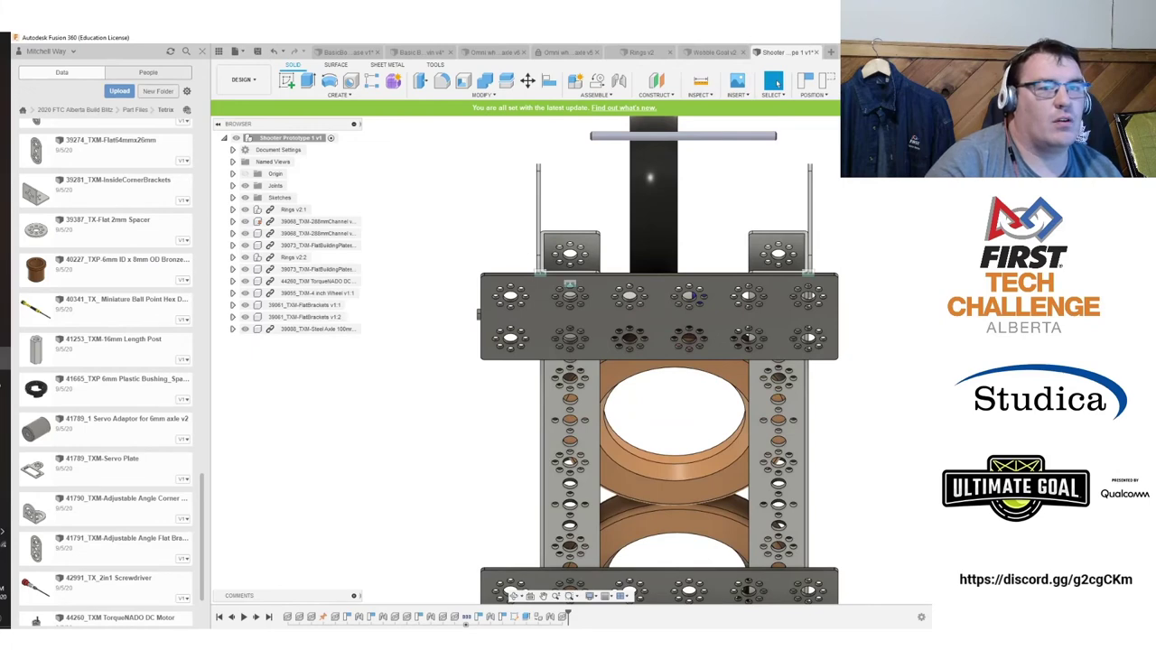
pyautogui.click(864, 130)
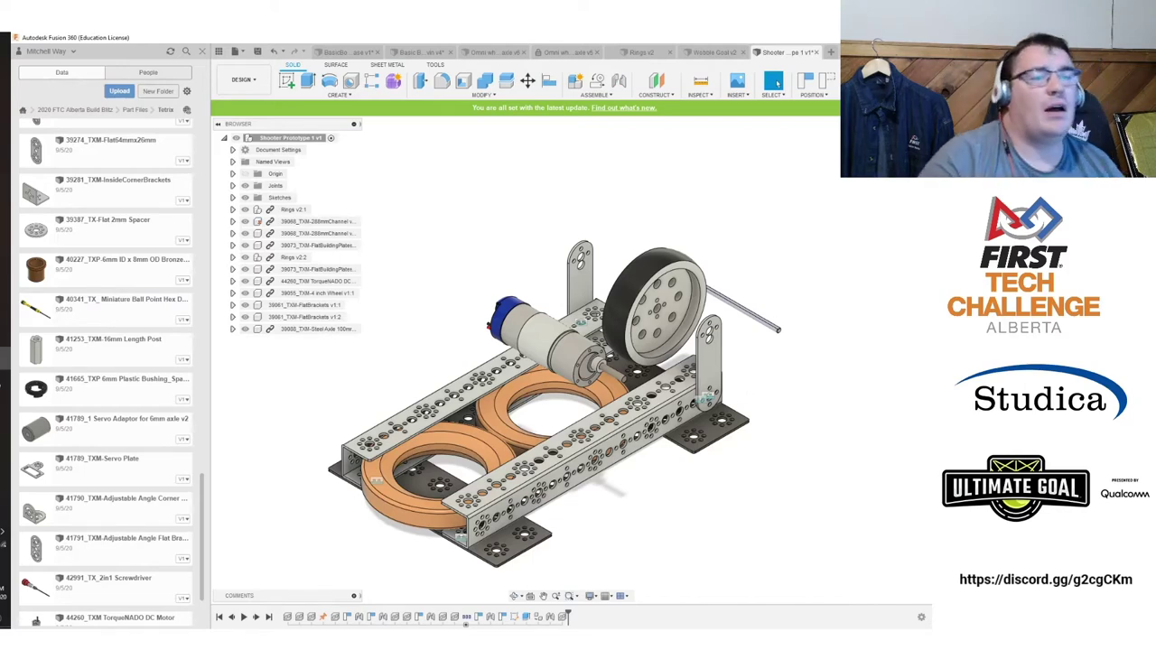
pyautogui.click(911, 145)
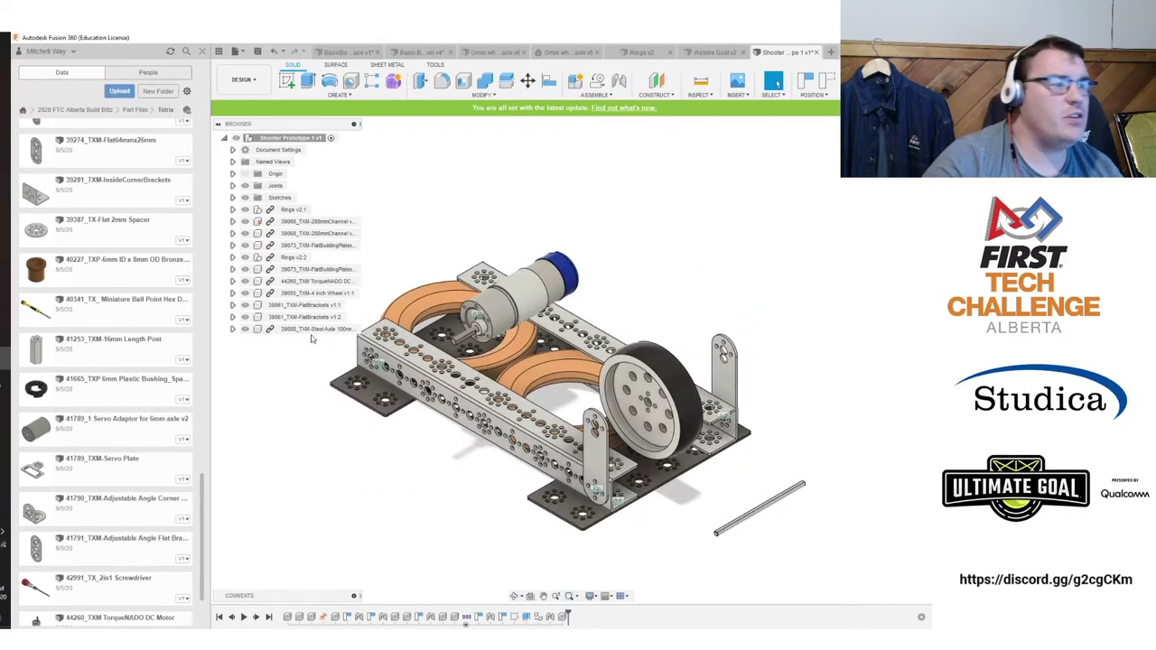
pyautogui.click(315, 317)
pyautogui.press('Delete')
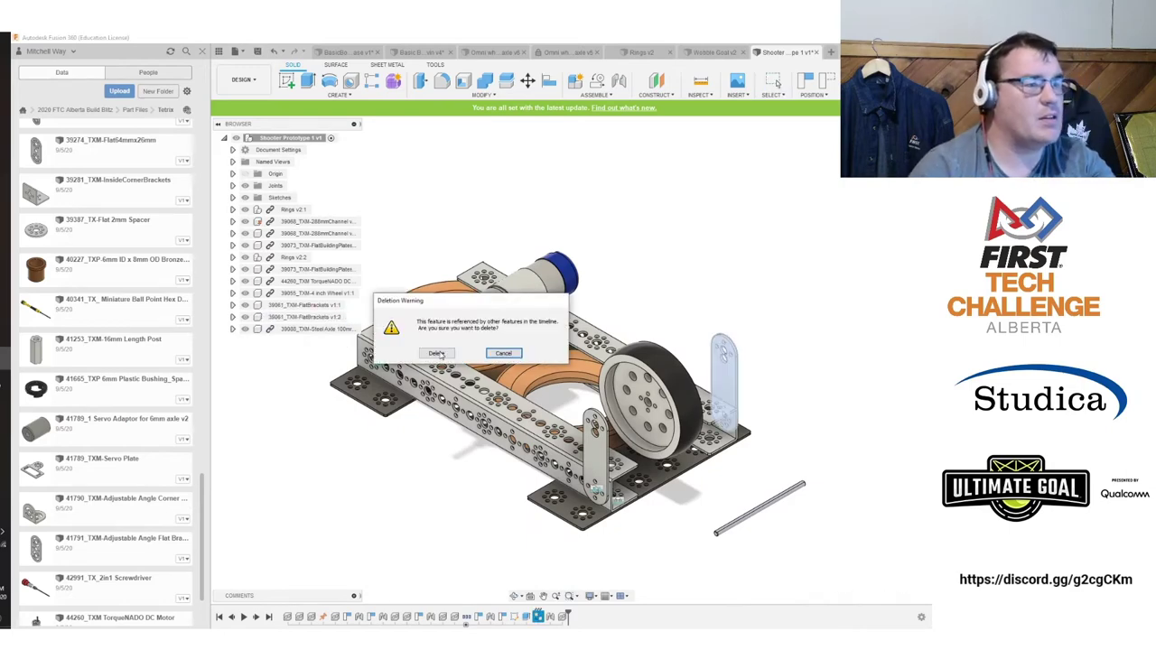
pyautogui.click(444, 353)
pyautogui.click(327, 307)
pyautogui.press('Delete')
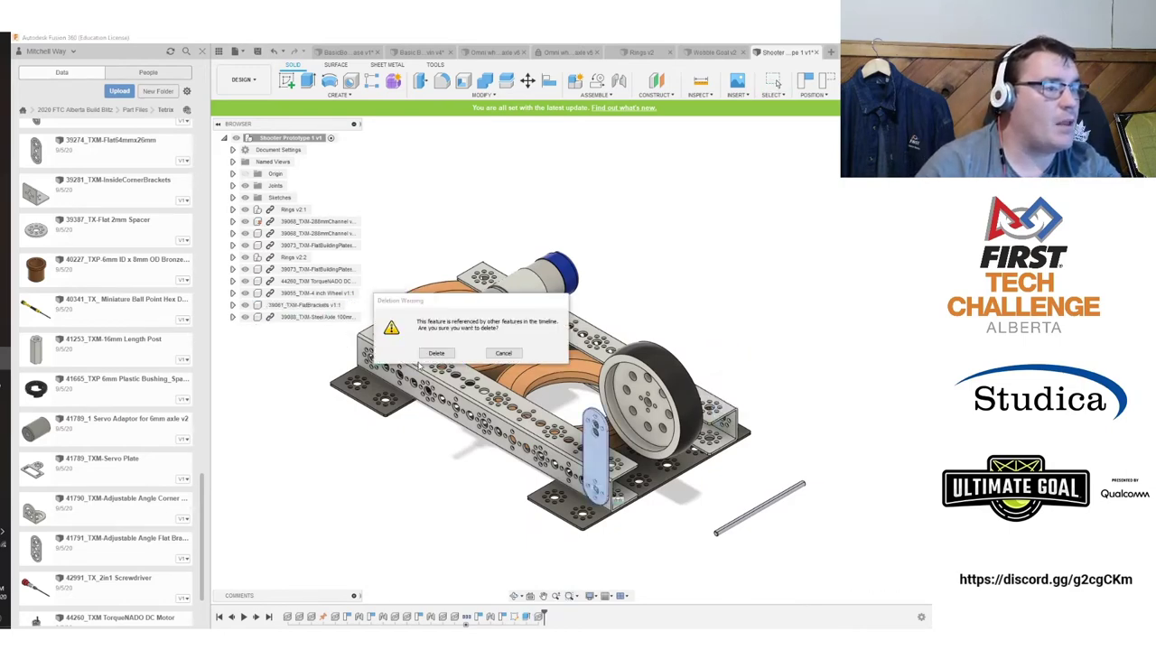
pyautogui.click(439, 353)
# Find the 39065 32mm channel in the Tetrix parts library and insert it into the assembly.
pyautogui.scroll(3, 789, 394)
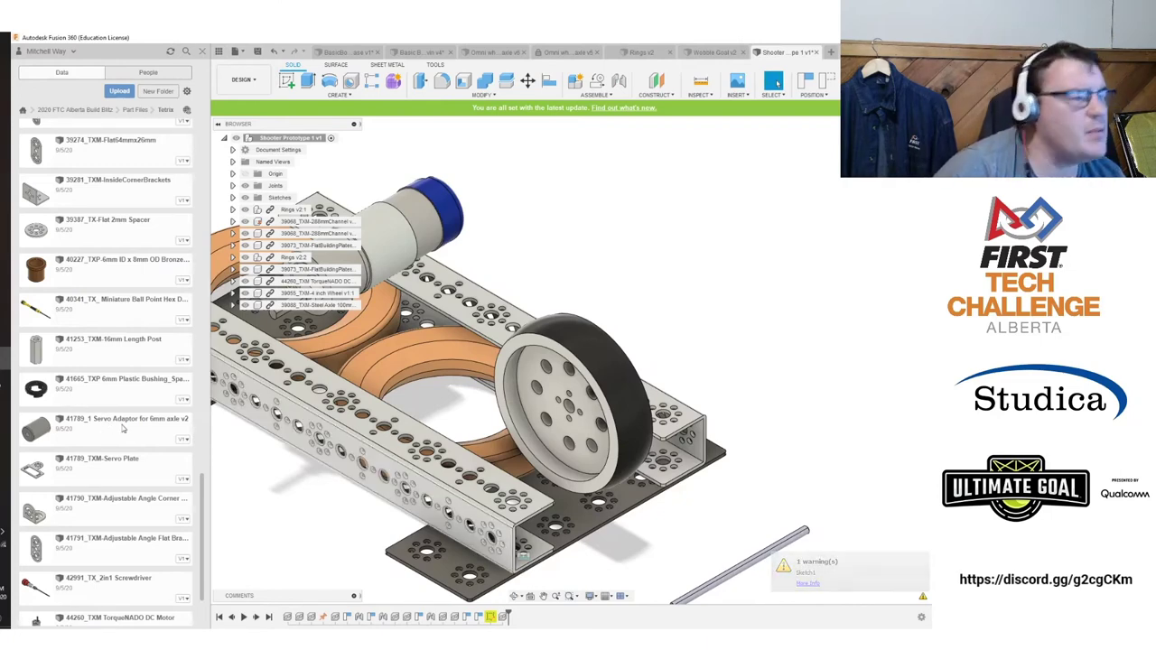
pyautogui.scroll(-3, 104, 447)
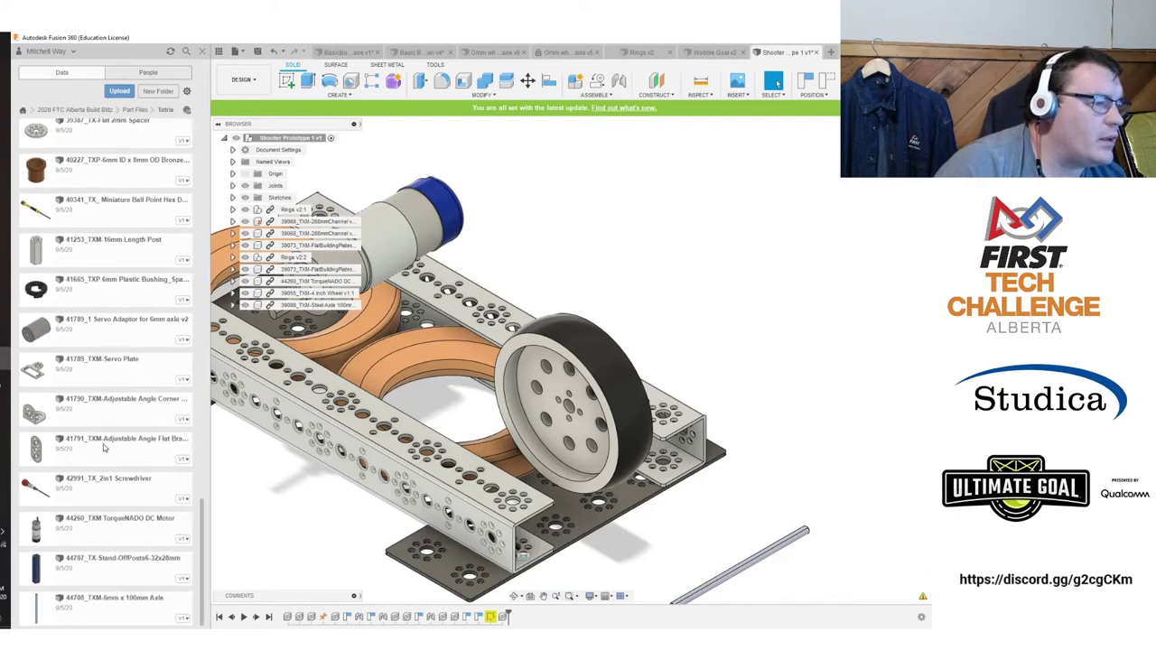
pyautogui.scroll(10, 101, 446)
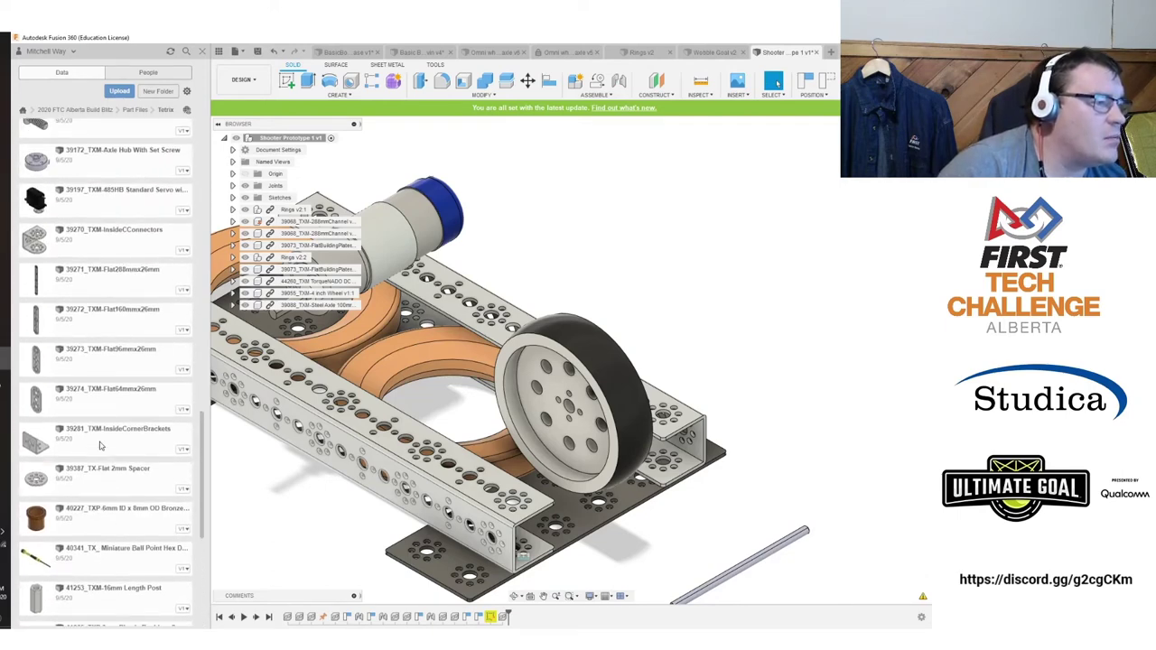
pyautogui.scroll(3, 100, 445)
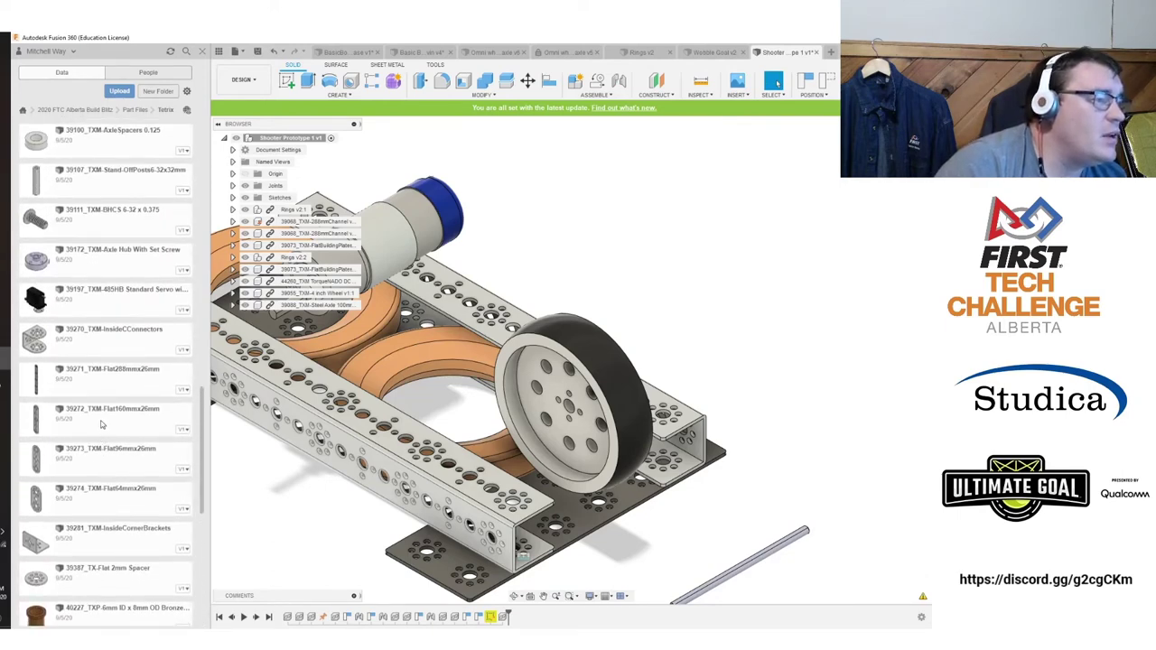
pyautogui.scroll(14, 84, 354)
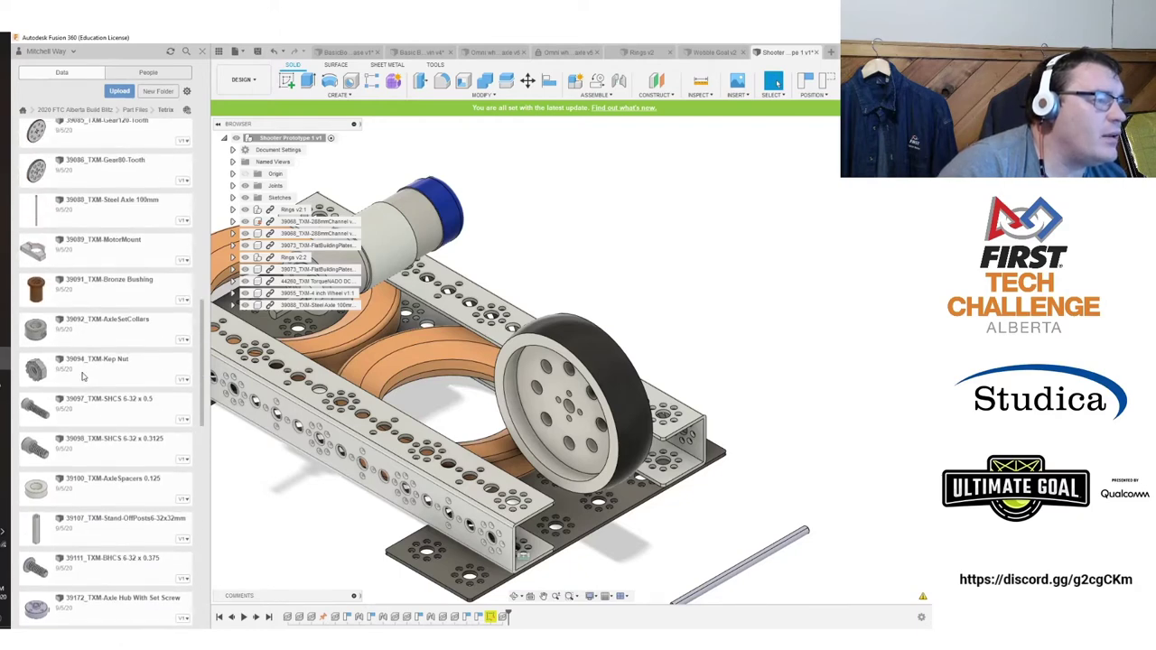
pyautogui.scroll(15, 83, 380)
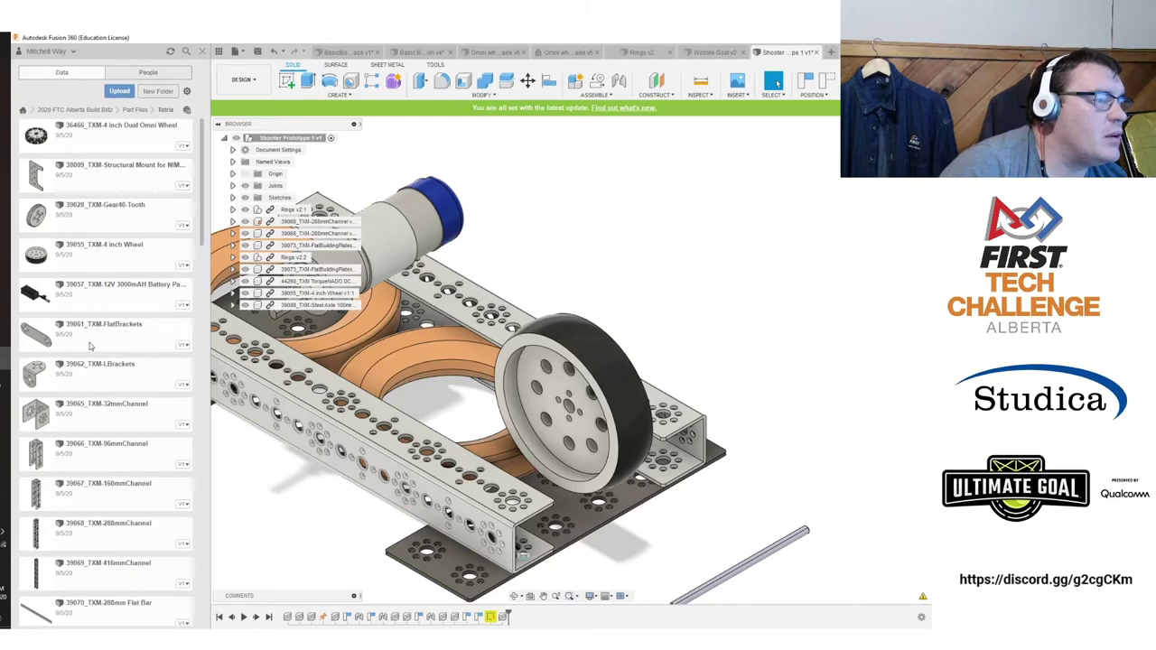
pyautogui.scroll(-6, 91, 334)
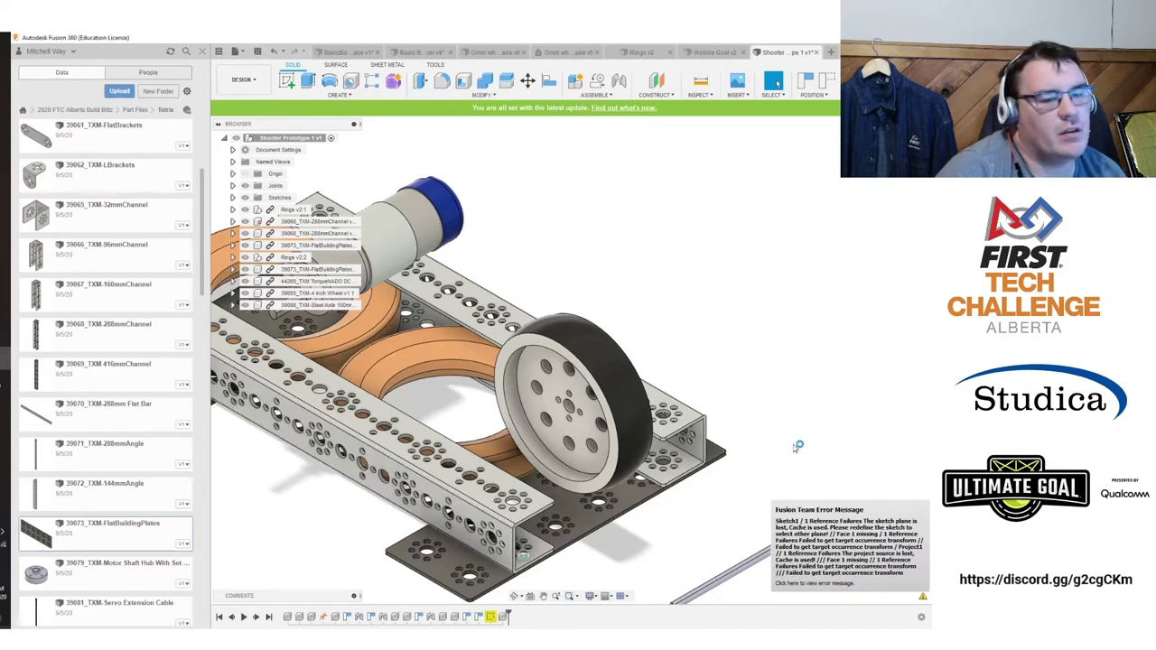
pyautogui.scroll(-3, 782, 409)
pyautogui.moveTo(840, 492); pyautogui.dragTo(737, 498, button='middle')
pyautogui.scroll(-1, 737, 498)
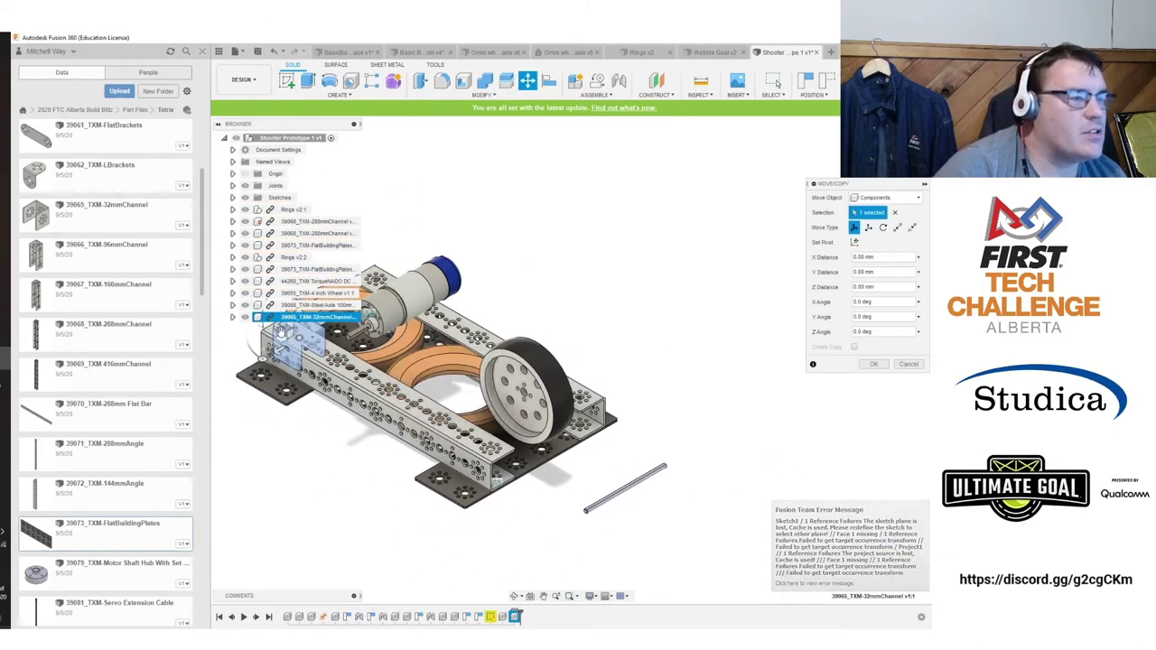
# Move the 32mm channel -390 mm along Z, raise it beside the wheel end of the frame, and accept the placement.
pyautogui.moveTo(384, 386); pyautogui.dragTo(587, 506)
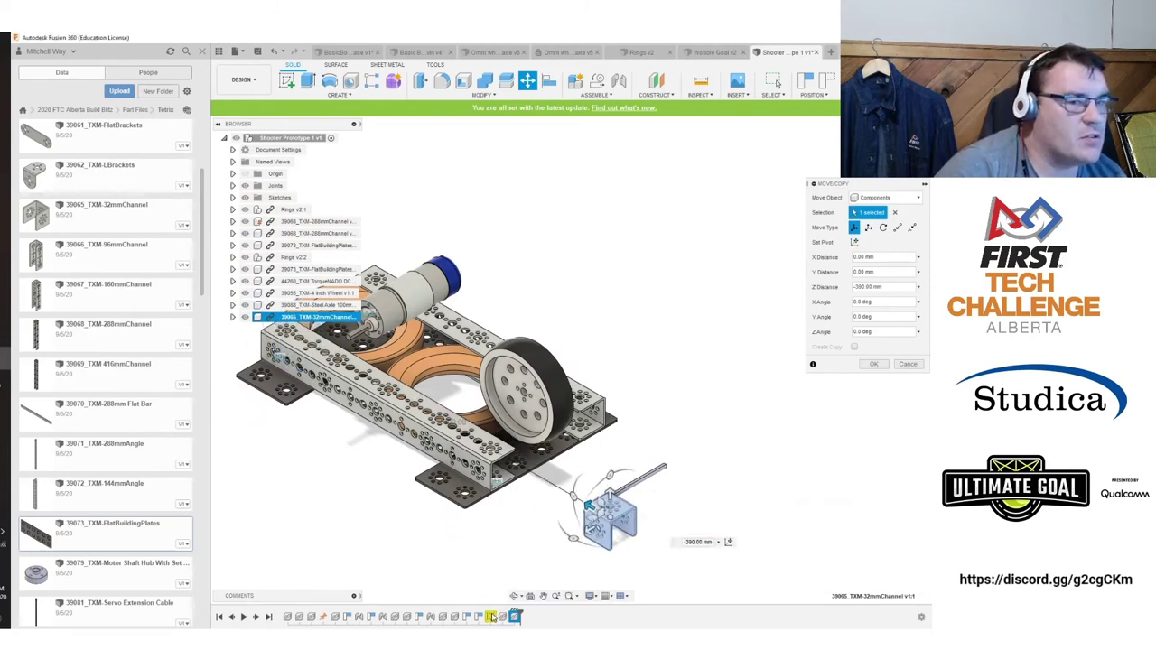
pyautogui.moveTo(610, 493); pyautogui.dragTo(640, 443)
pyautogui.click(874, 363)
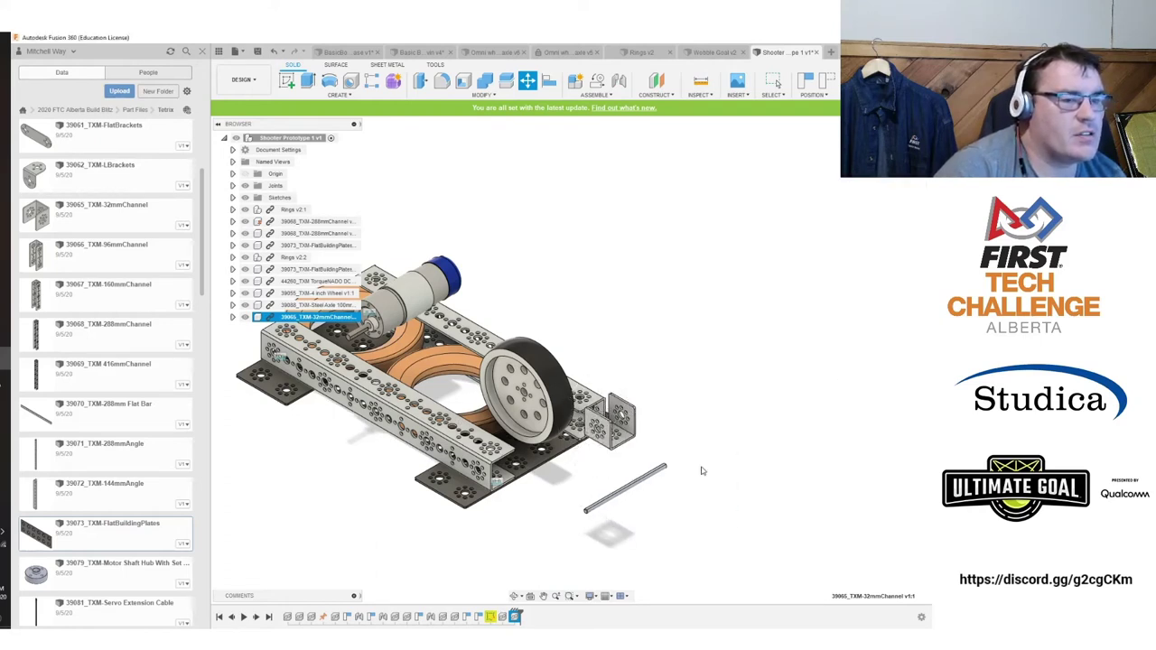
# Delete the broken Sketch1 feature from the timeline.
pyautogui.click(492, 620)
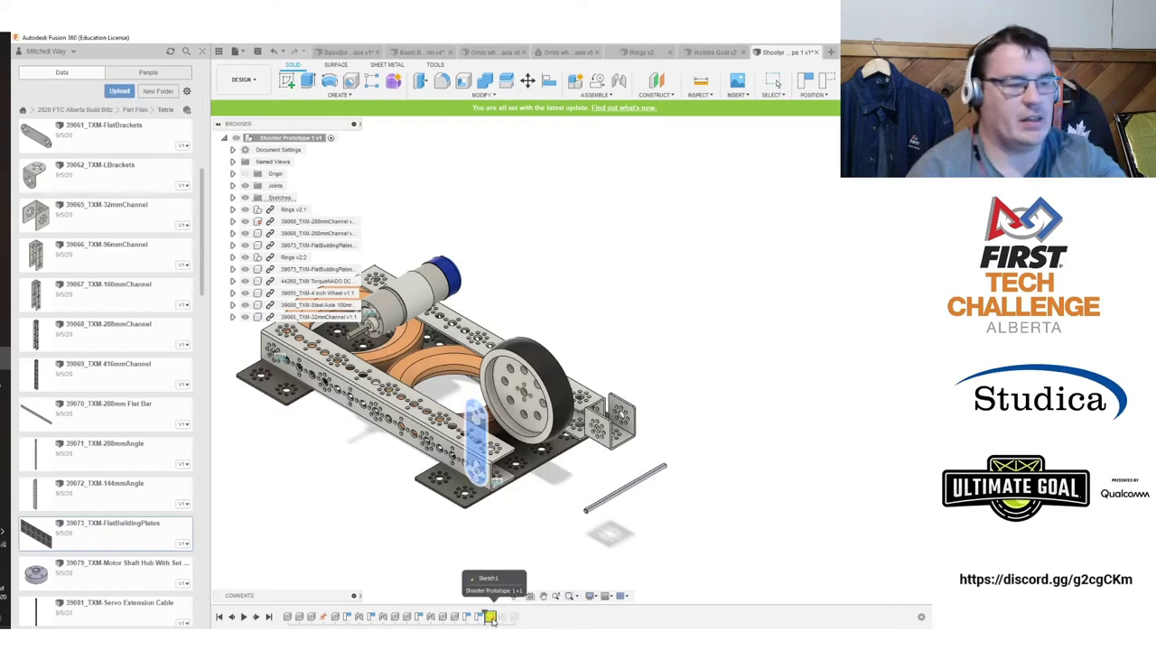
pyautogui.press('Delete')
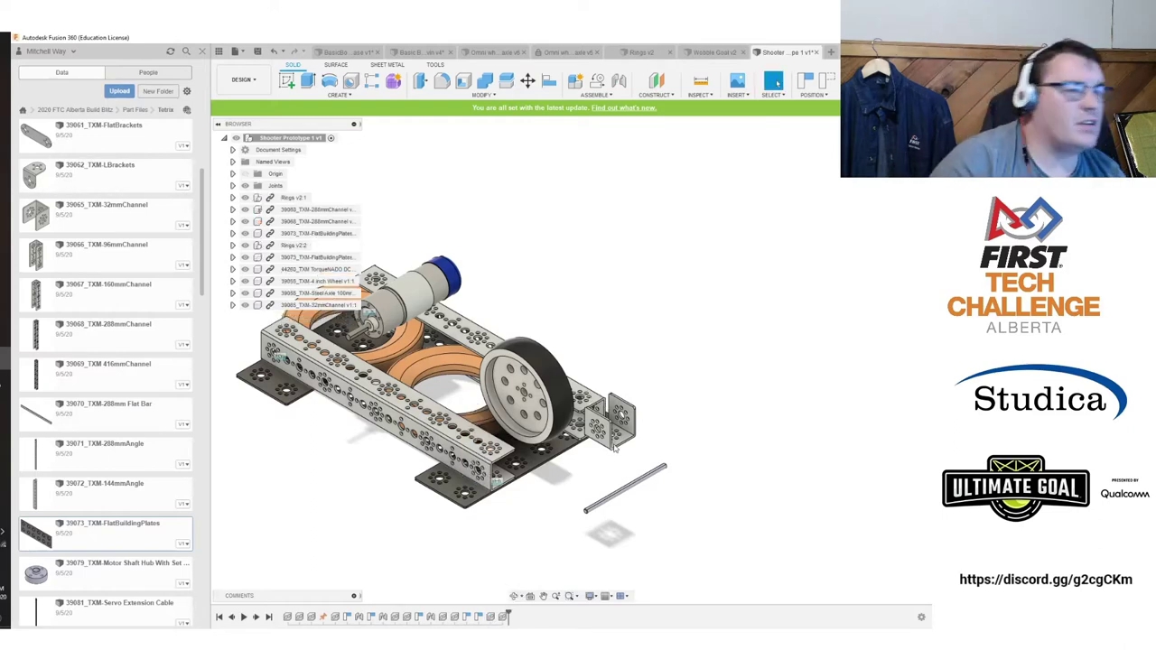
# Capture the moved component positions and joint the 288mm channel's top end hole to the 32mm channel's base hole at a 90° angle.
pyautogui.scroll(3, 629, 437)
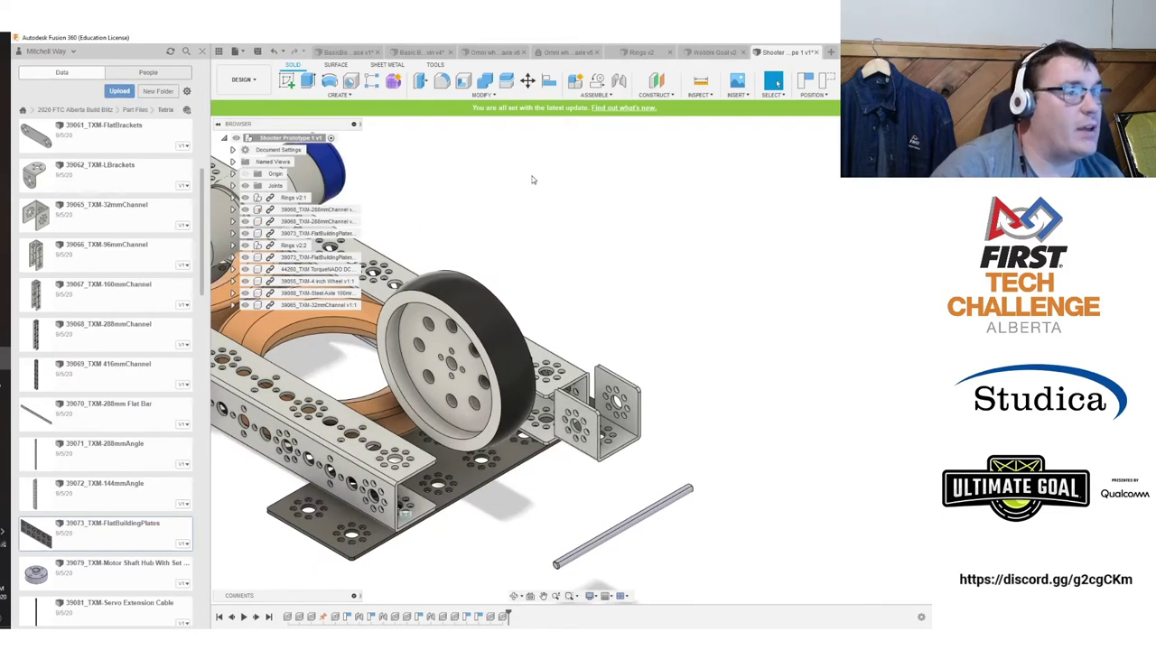
pyautogui.click(618, 84)
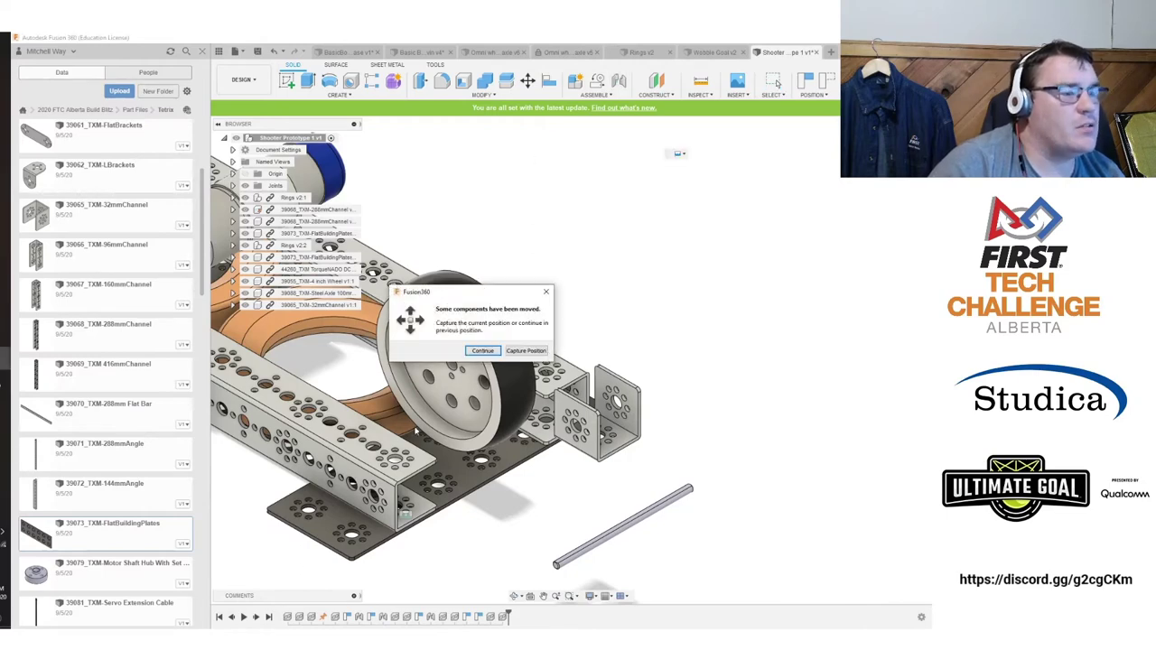
pyautogui.click(483, 350)
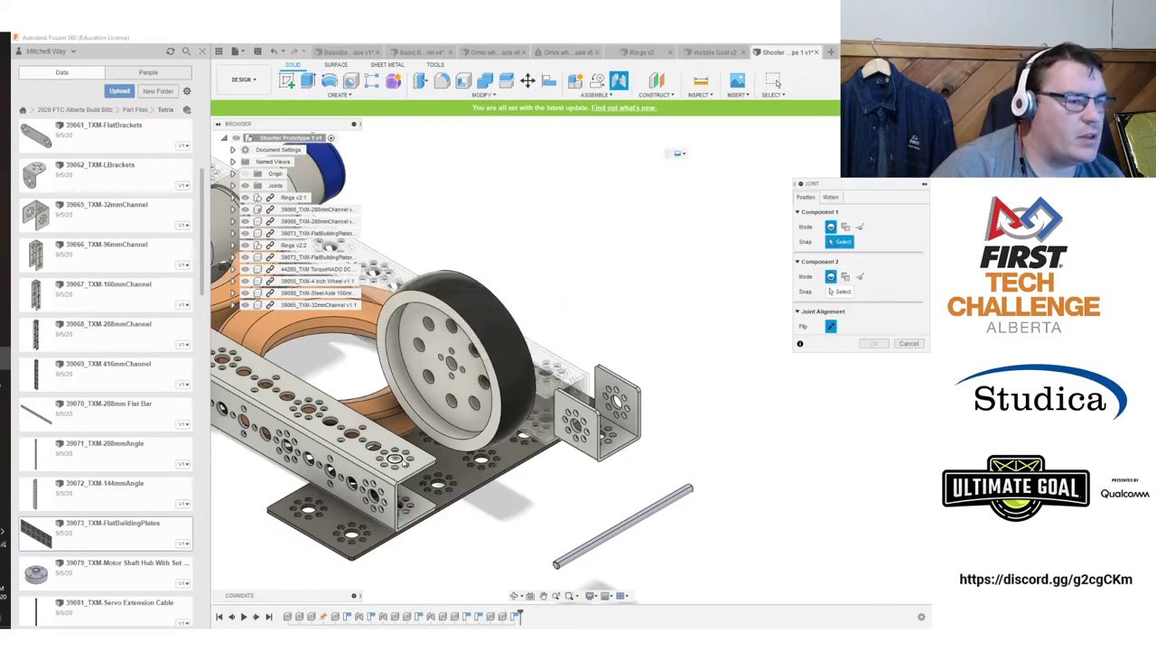
pyautogui.scroll(5, 600, 447)
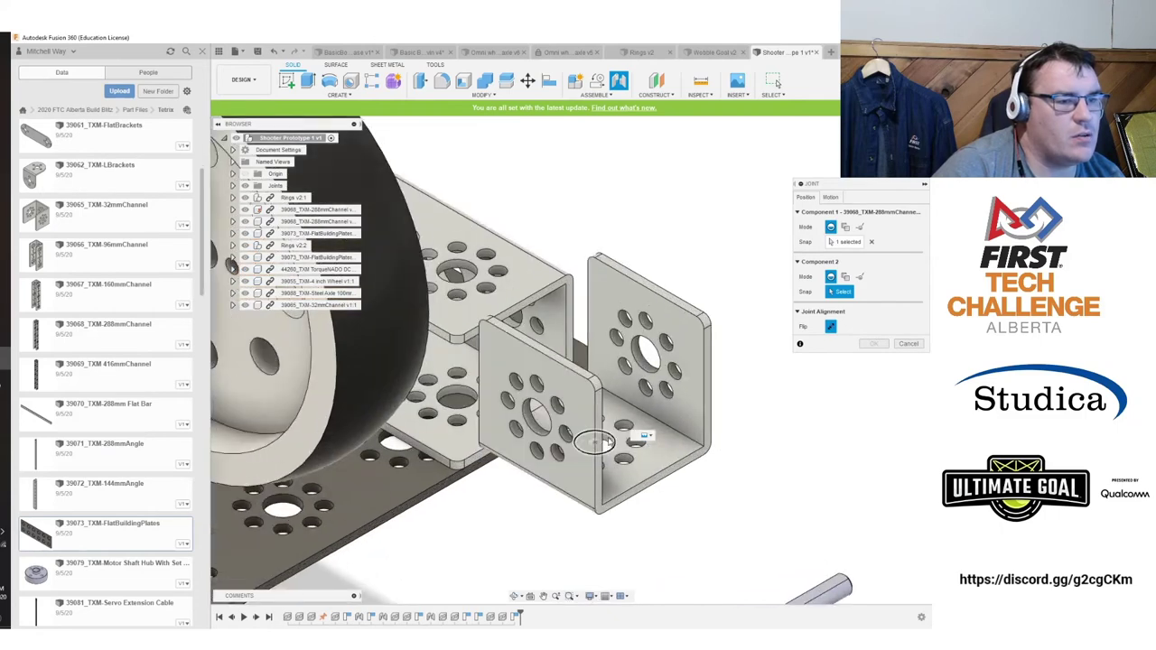
pyautogui.click(607, 448)
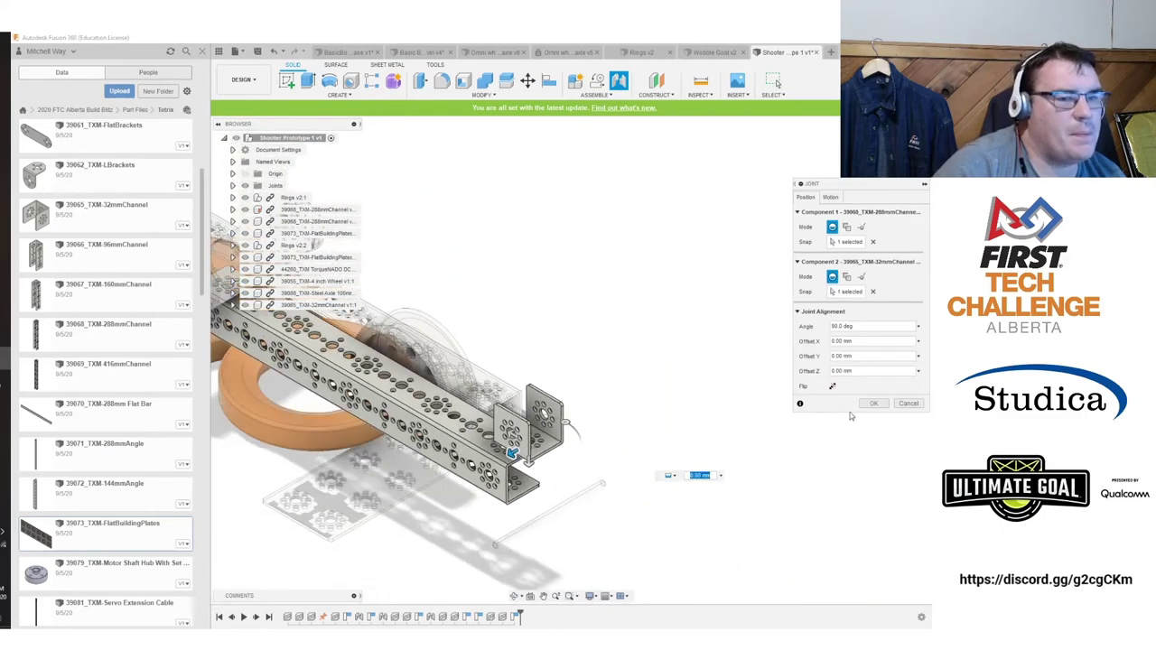
pyautogui.click(872, 404)
# Copy the 32mm channel and place the duplicate on the far side of the wheel.
pyautogui.click(365, 442)
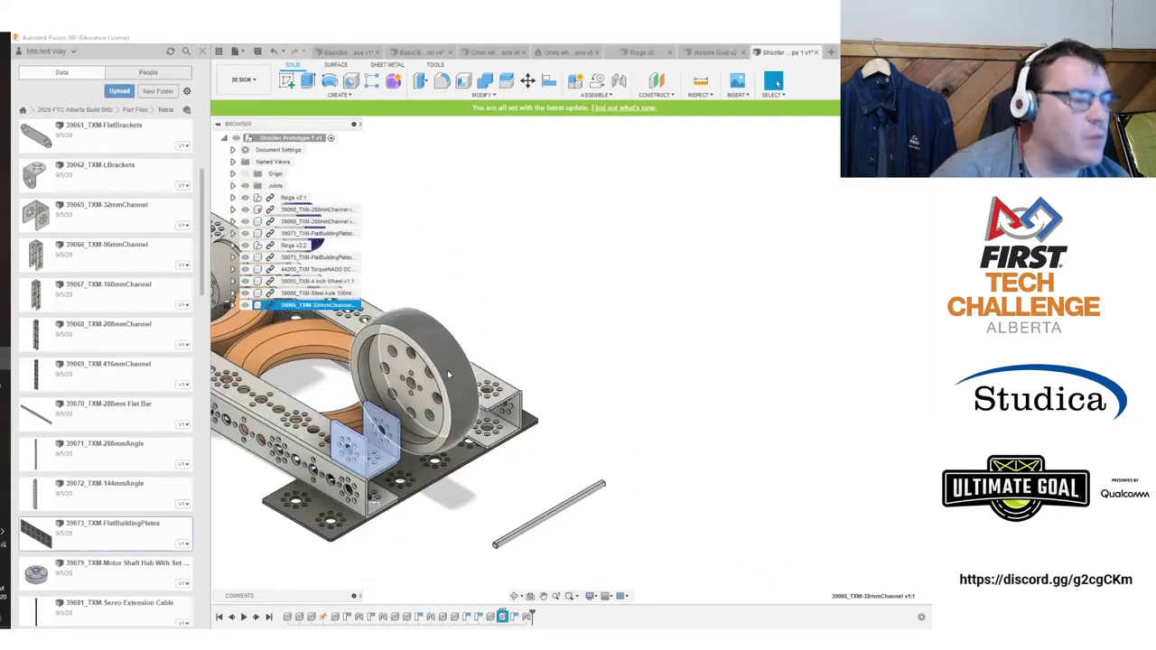
pyautogui.press('m')
pyautogui.moveTo(361, 456); pyautogui.dragTo(545, 353)
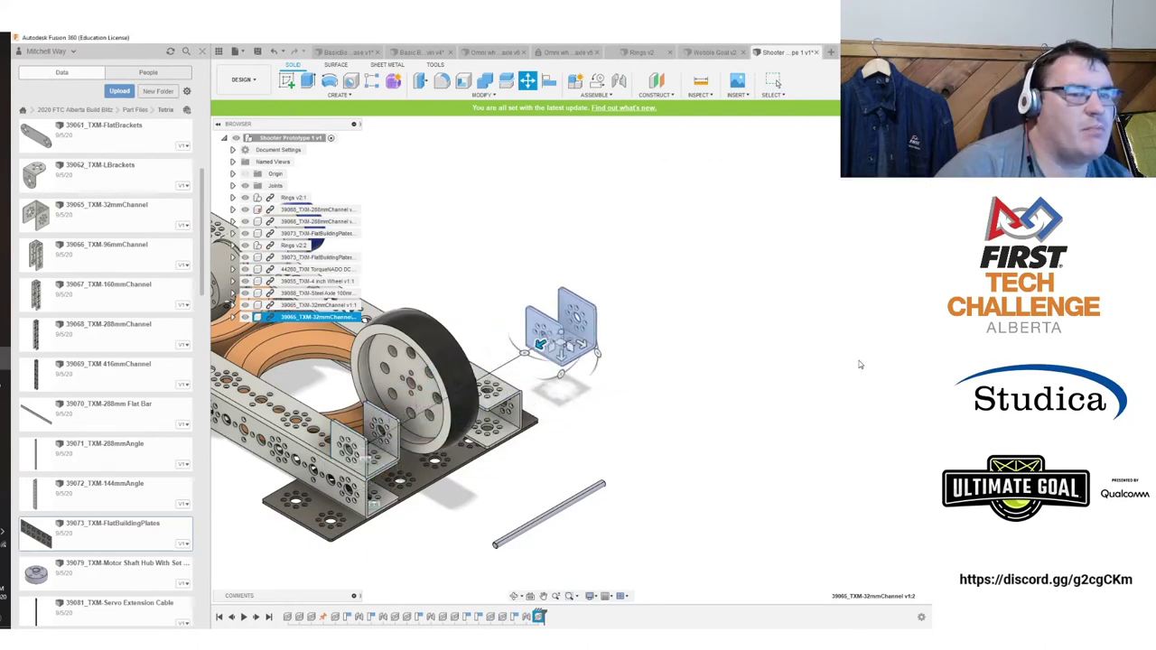
pyautogui.click(870, 365)
# Joint the second 32mm channel's base hole to the top end hole of the 288mm channel on the far side.
pyautogui.scroll(3, 553, 341)
pyautogui.click(618, 83)
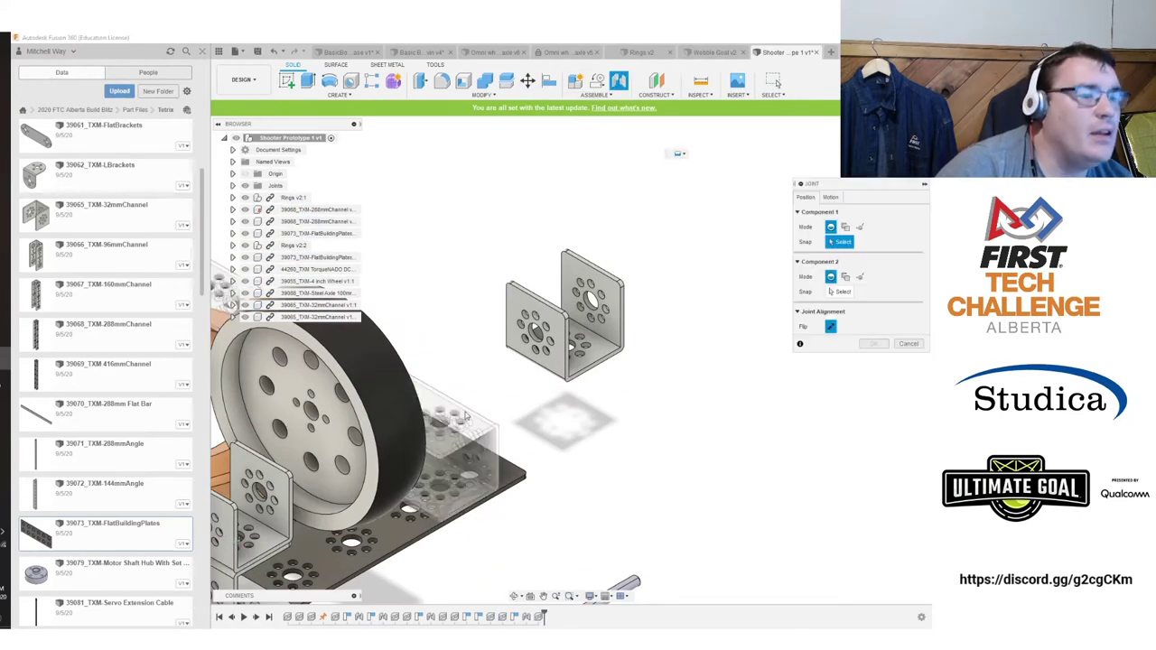
pyautogui.scroll(2, 597, 350)
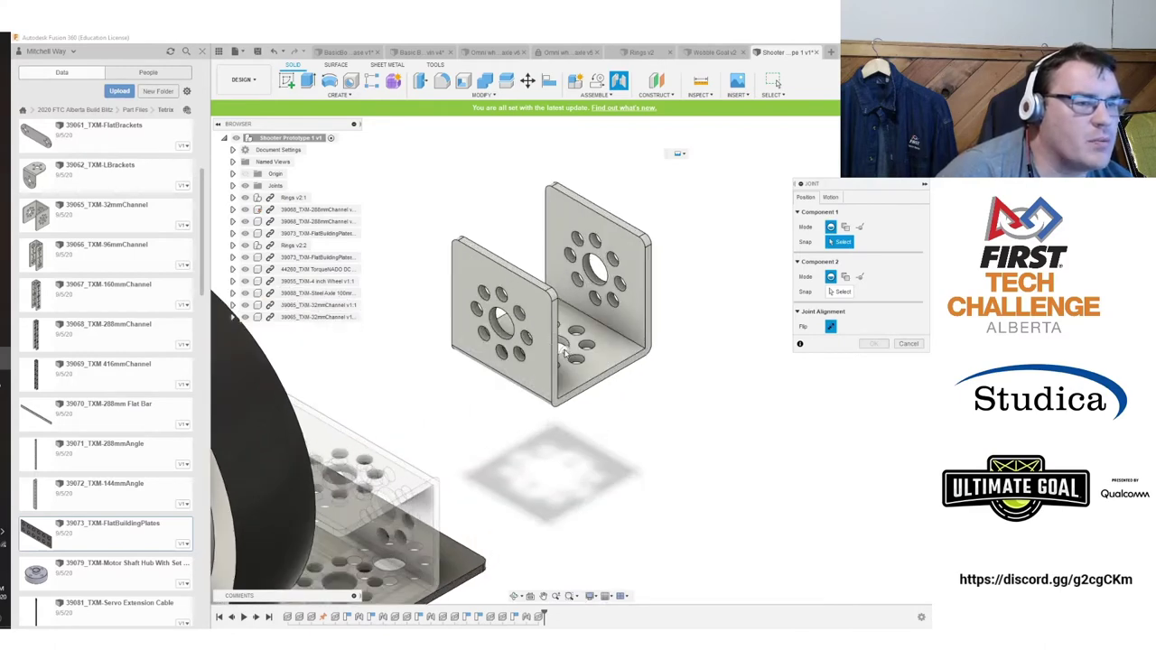
pyautogui.click(553, 352)
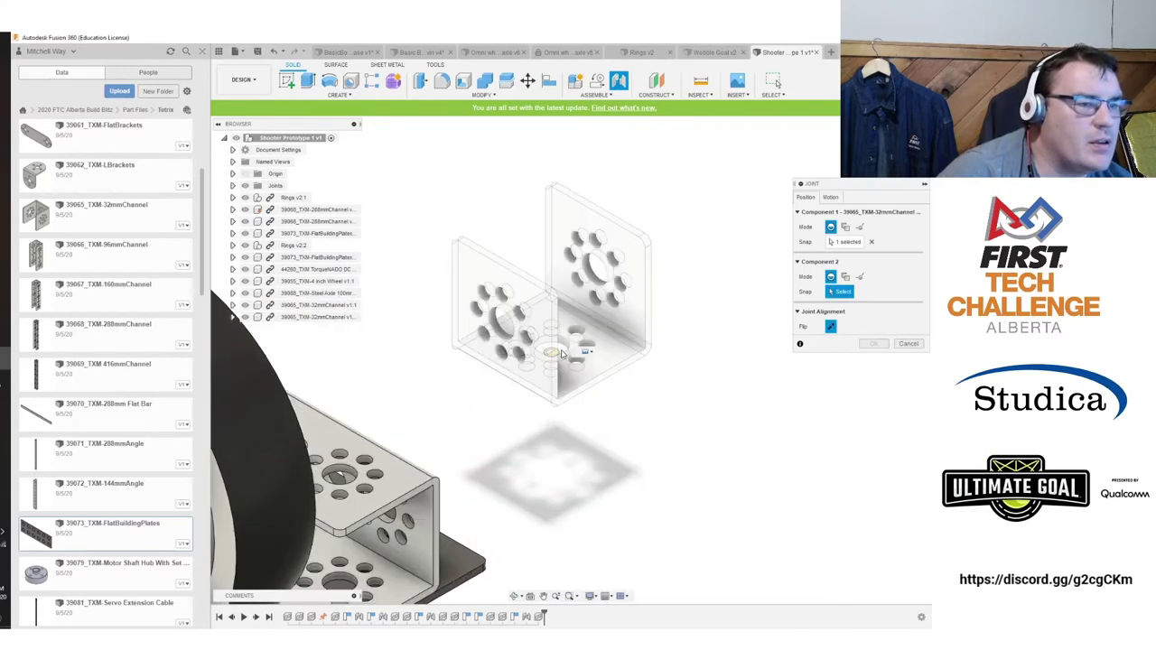
pyautogui.click(357, 478)
pyautogui.moveTo(578, 520); pyautogui.dragTo(777, 453, button='middle')
pyautogui.scroll(2, 776, 452)
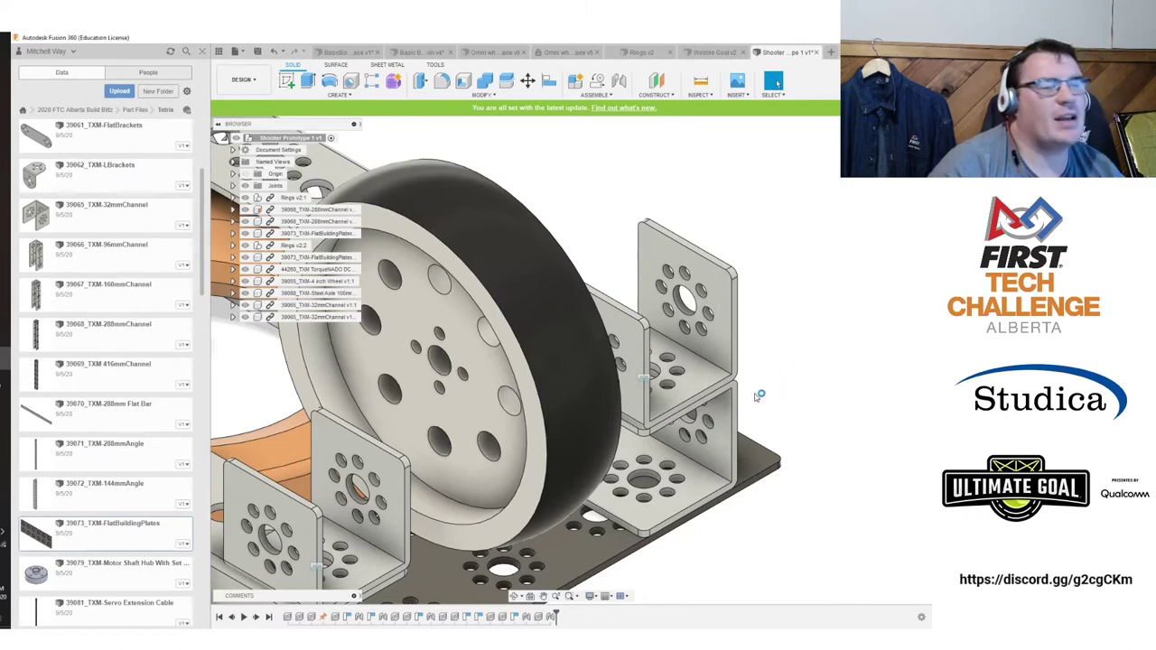
# Place a 39061 flat bracket beside the loose steel axle, rotated -90° about X and stood upright.
pyautogui.scroll(-3, 763, 398)
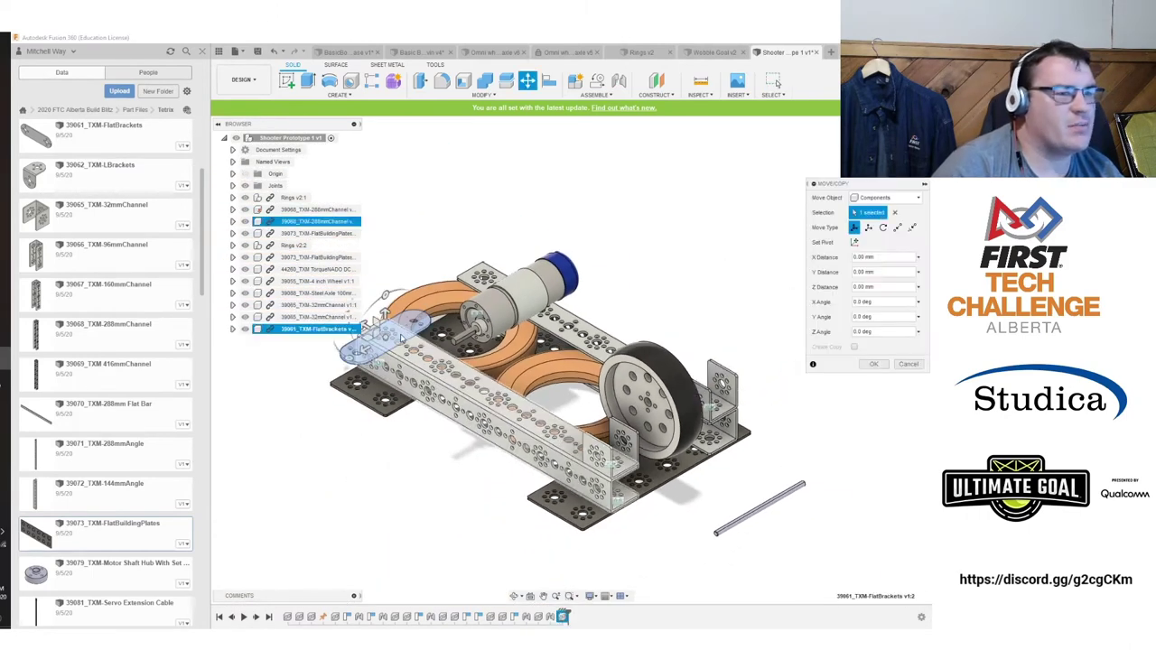
pyautogui.moveTo(365, 326); pyautogui.dragTo(693, 472)
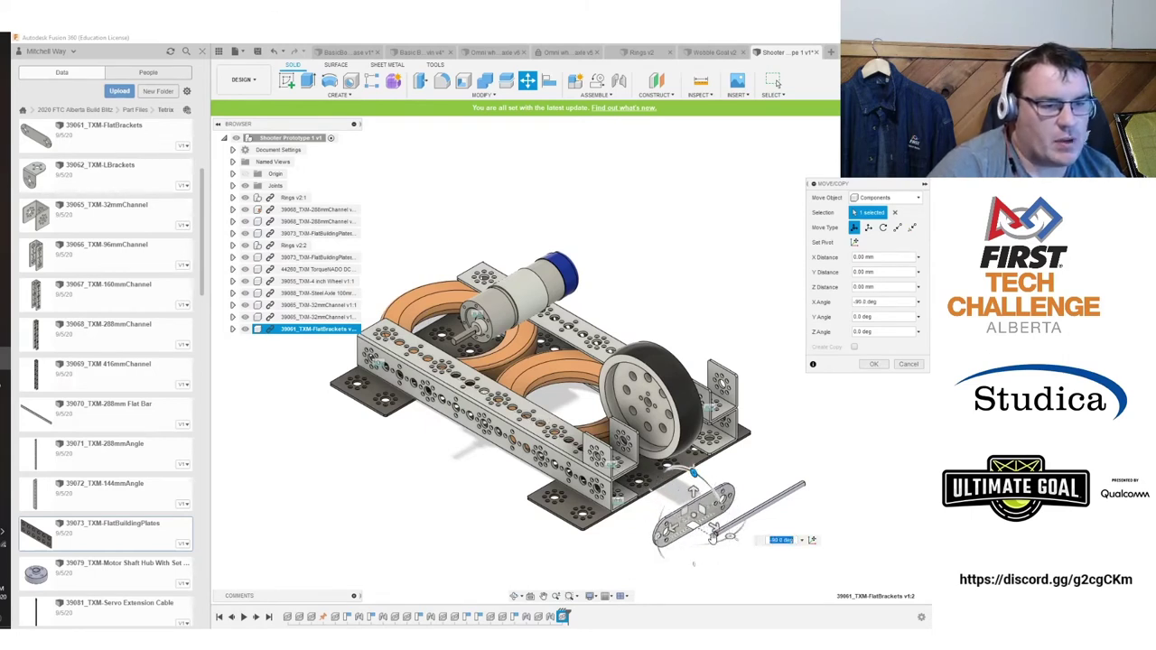
pyautogui.moveTo(654, 542); pyautogui.dragTo(695, 471)
pyautogui.click(873, 364)
pyautogui.scroll(5, 566, 133)
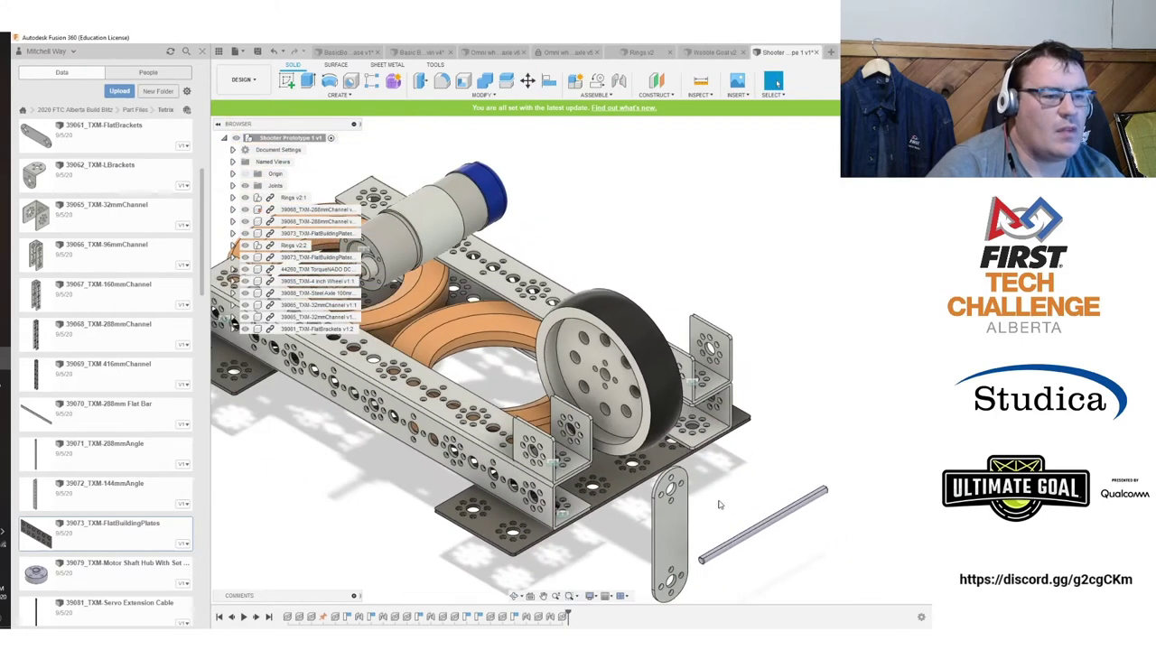
pyautogui.click(529, 83)
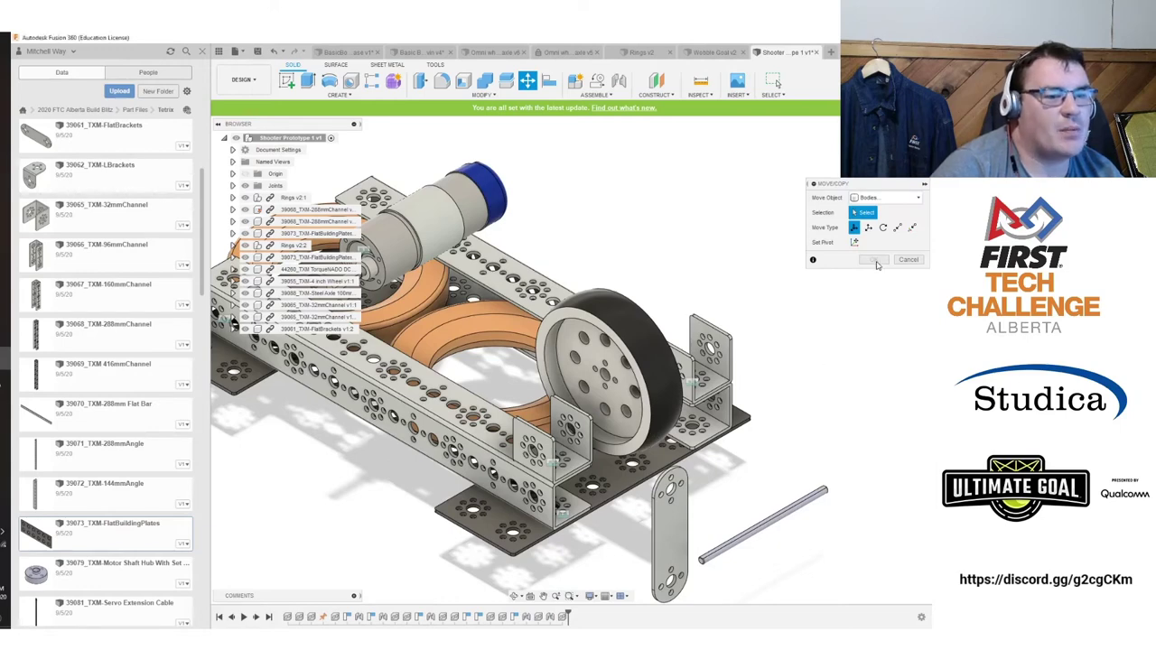
pyautogui.click(908, 259)
pyautogui.click(669, 533)
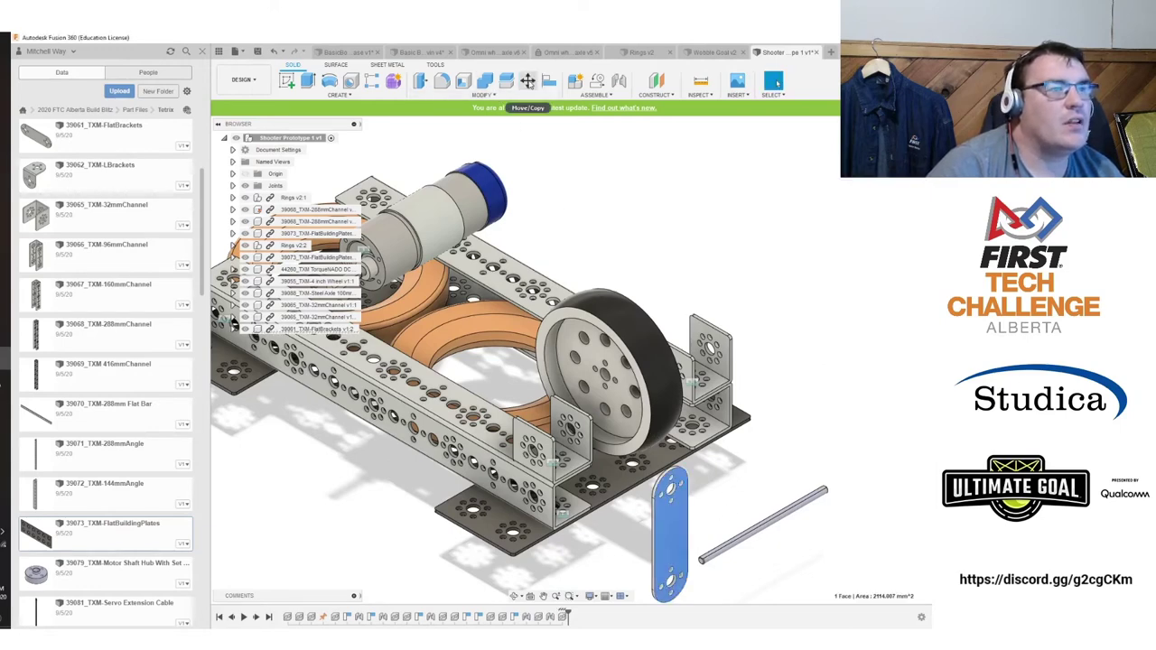
pyautogui.press('m')
pyautogui.moveTo(711, 540); pyautogui.dragTo(633, 453, button='middle')
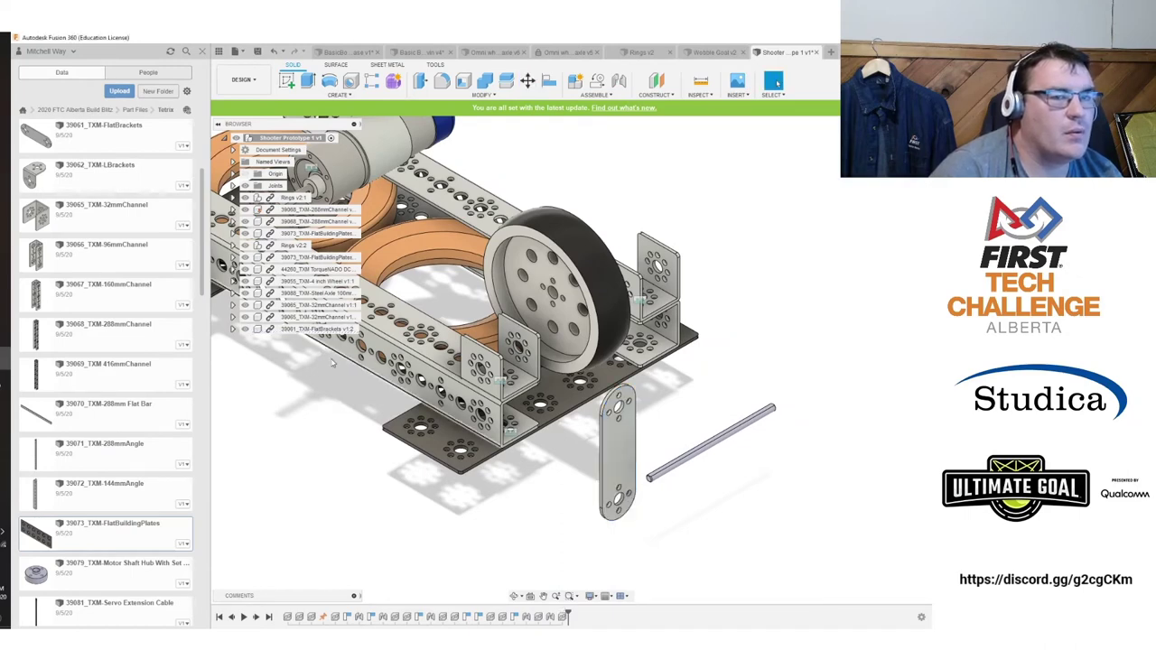
pyautogui.click(777, 82)
# Rotate the flat bracket -90° about X so that its flat face is perpendicular to the axle.
pyautogui.click(307, 328)
pyautogui.press('m')
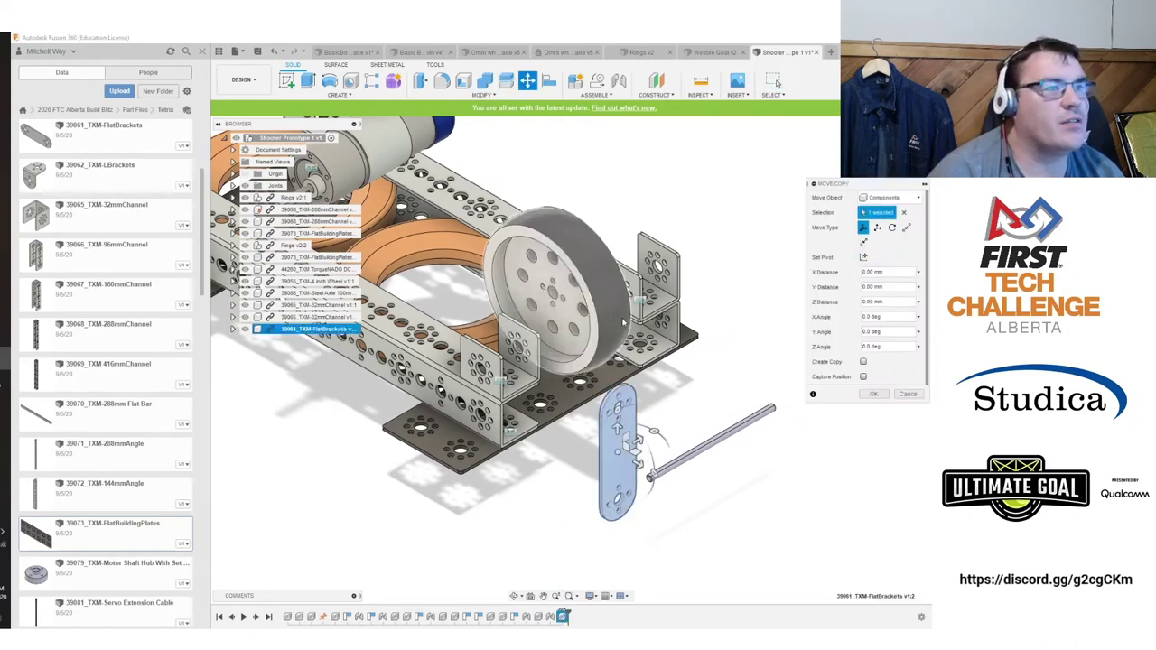
pyautogui.moveTo(657, 433); pyautogui.dragTo(657, 476)
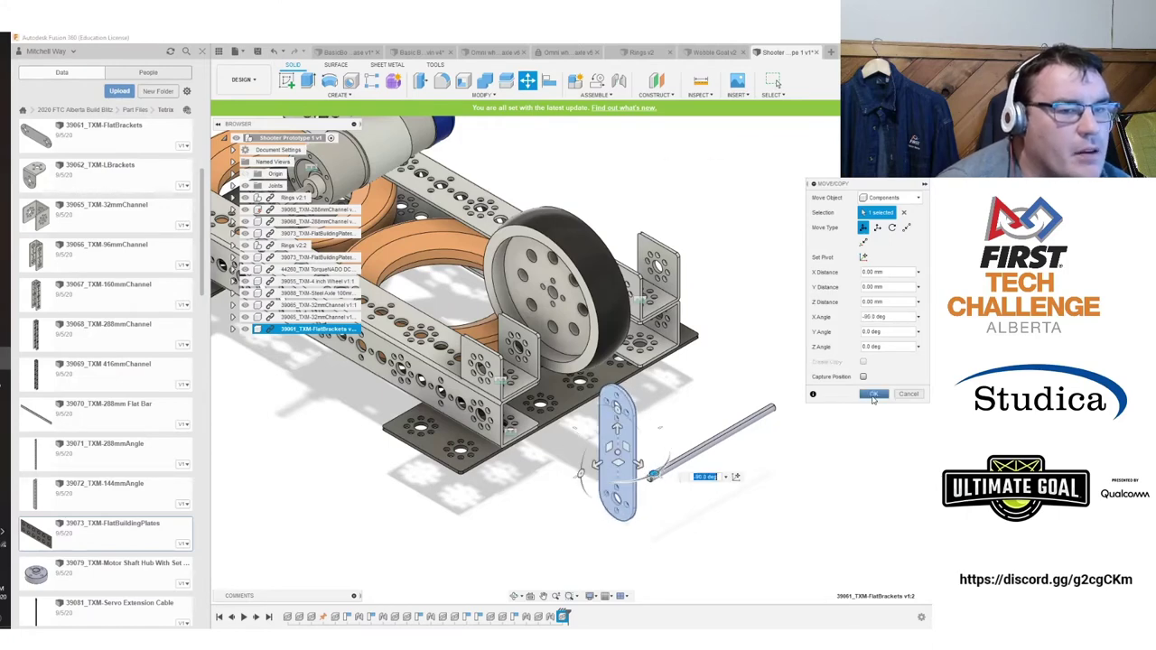
pyautogui.click(873, 397)
pyautogui.scroll(3, 669, 436)
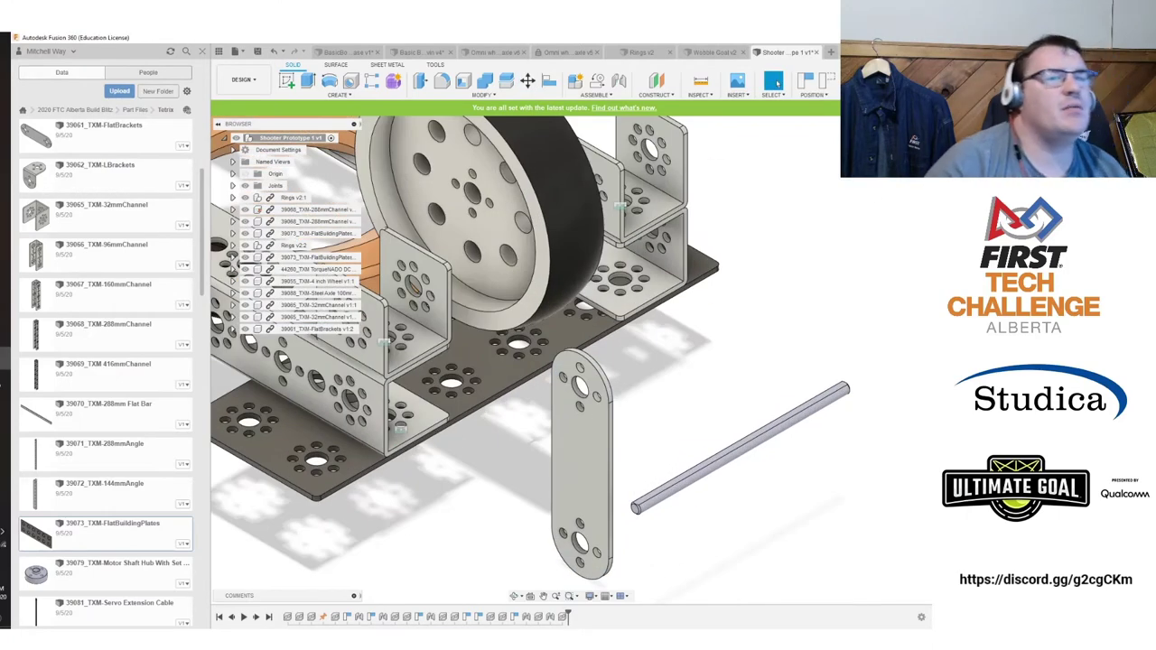
pyautogui.click(894, 154)
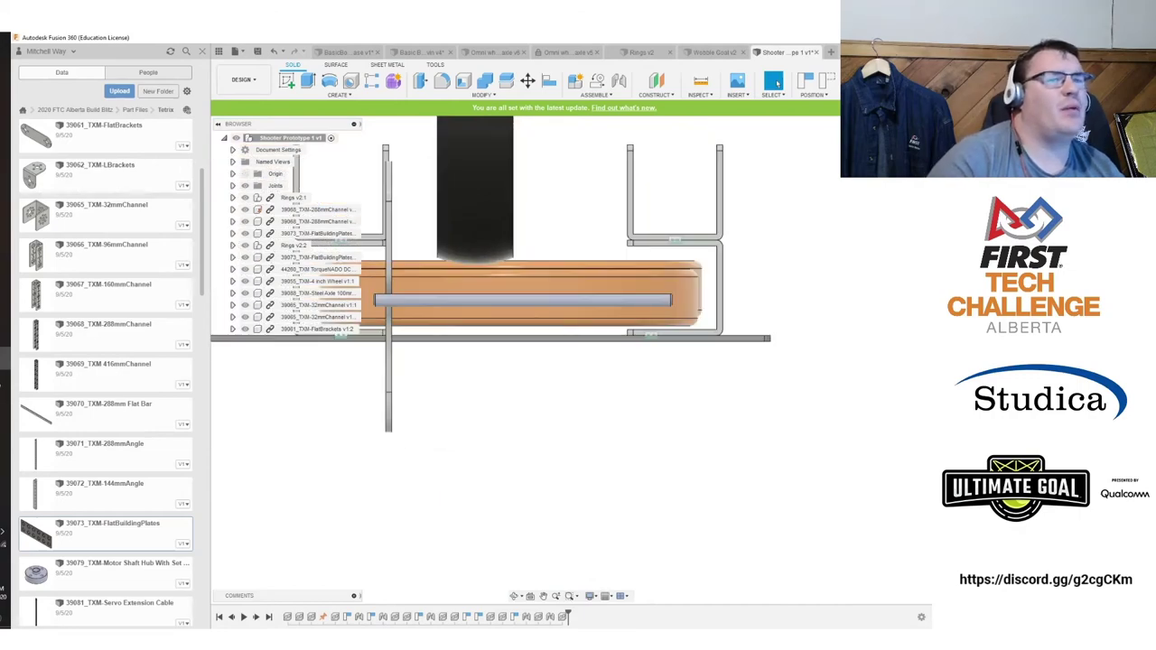
pyautogui.click(870, 134)
pyautogui.scroll(5, 730, 307)
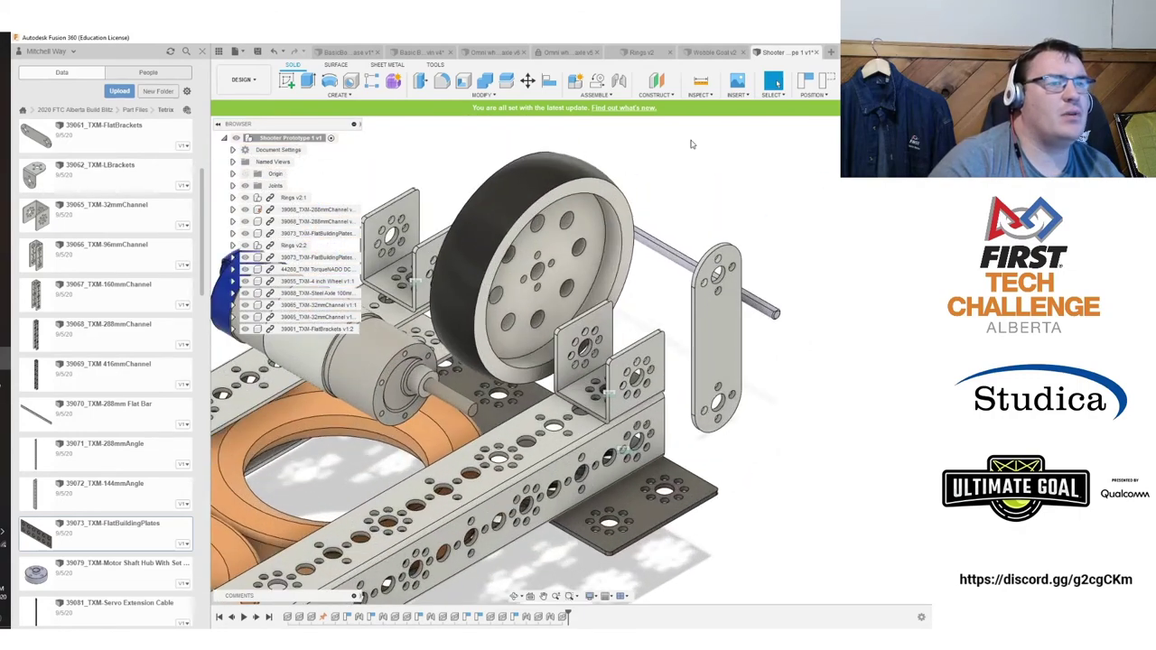
pyautogui.click(618, 81)
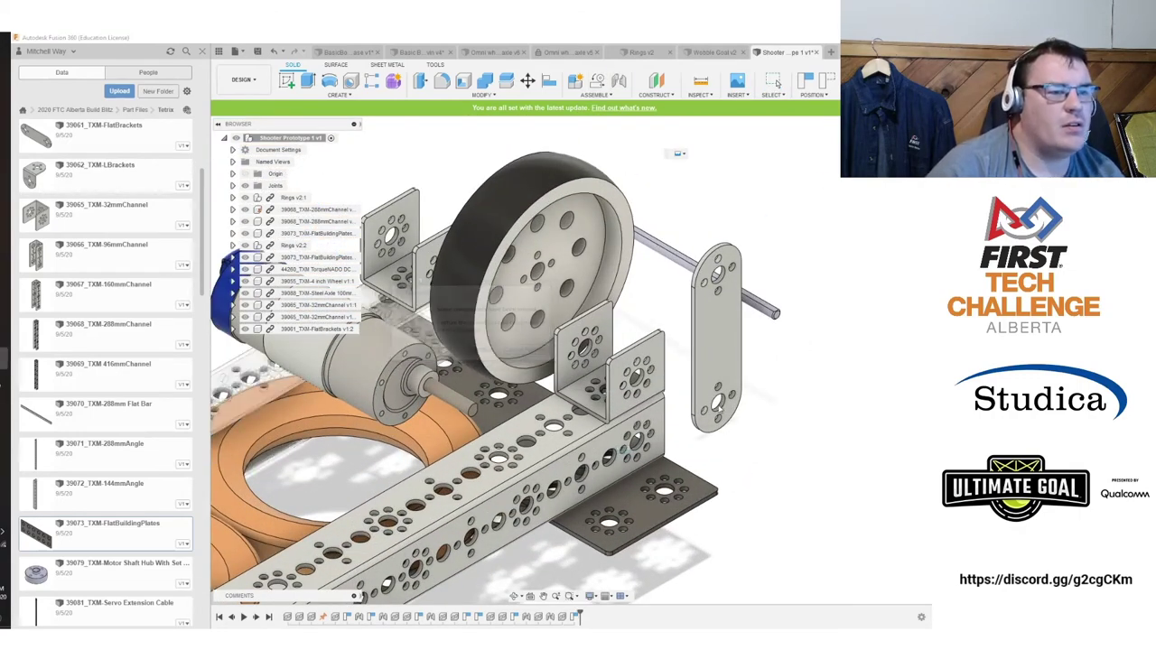
pyautogui.scroll(2, 723, 406)
pyautogui.click(720, 403)
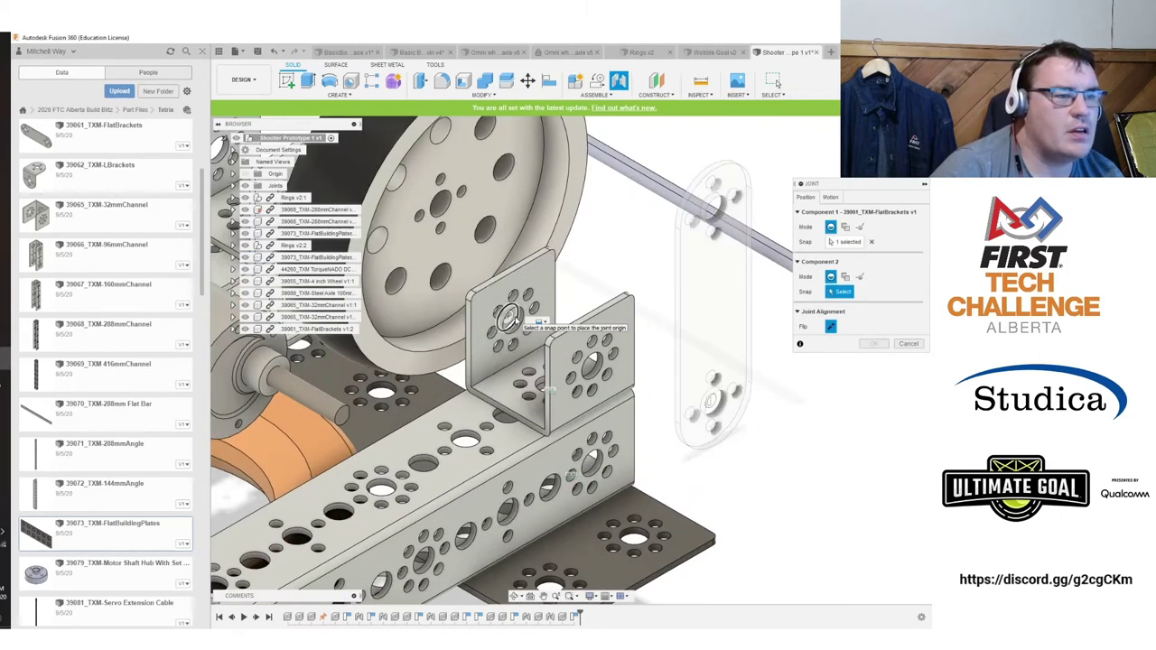
pyautogui.press('Escape')
# Joint the flat bracket's lower end hole to the near 32mm channel's inner wall hole at 90°, flipping the direction.
pyautogui.click(618, 83)
pyautogui.click(541, 351)
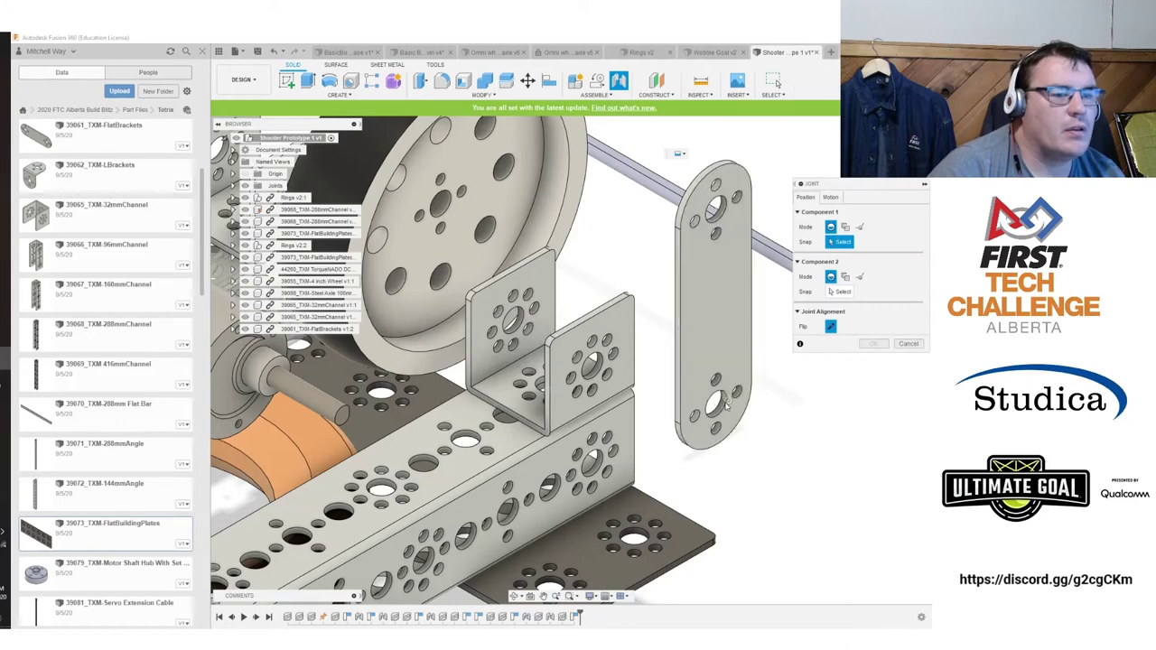
pyautogui.click(718, 406)
pyautogui.click(521, 312)
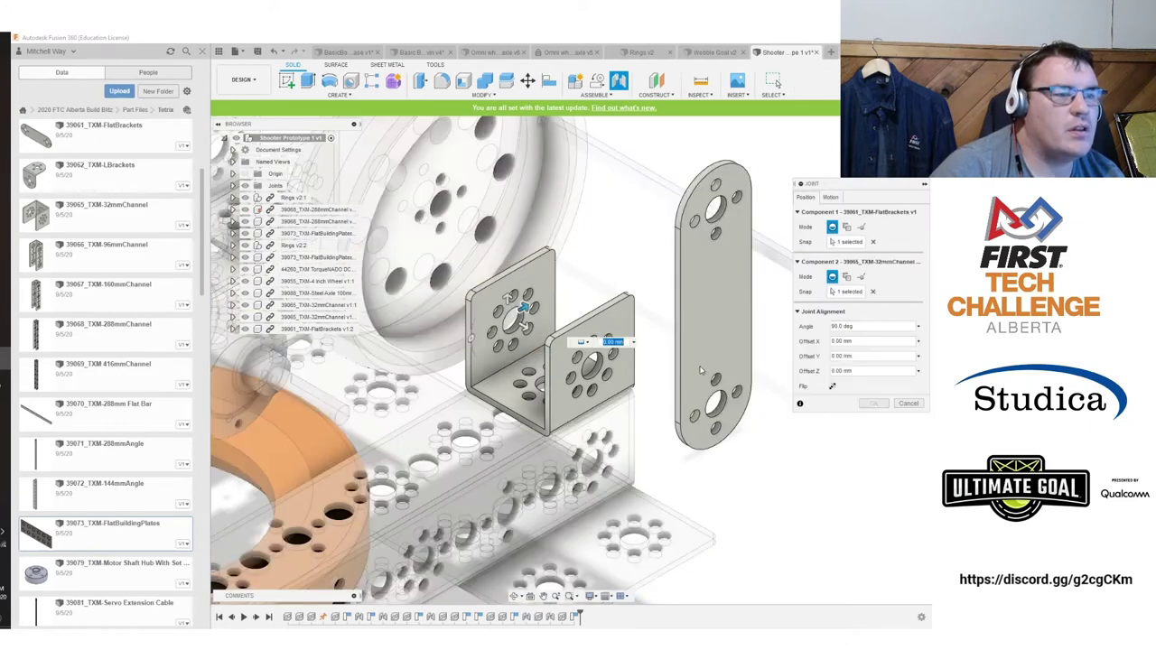
pyautogui.click(833, 387)
pyautogui.click(873, 404)
# Examine the flat bracket's alignment with the wheel's centre hole from straight-on side and end views.
pyautogui.moveTo(706, 273); pyautogui.dragTo(721, 357, button='middle')
pyautogui.click(901, 159)
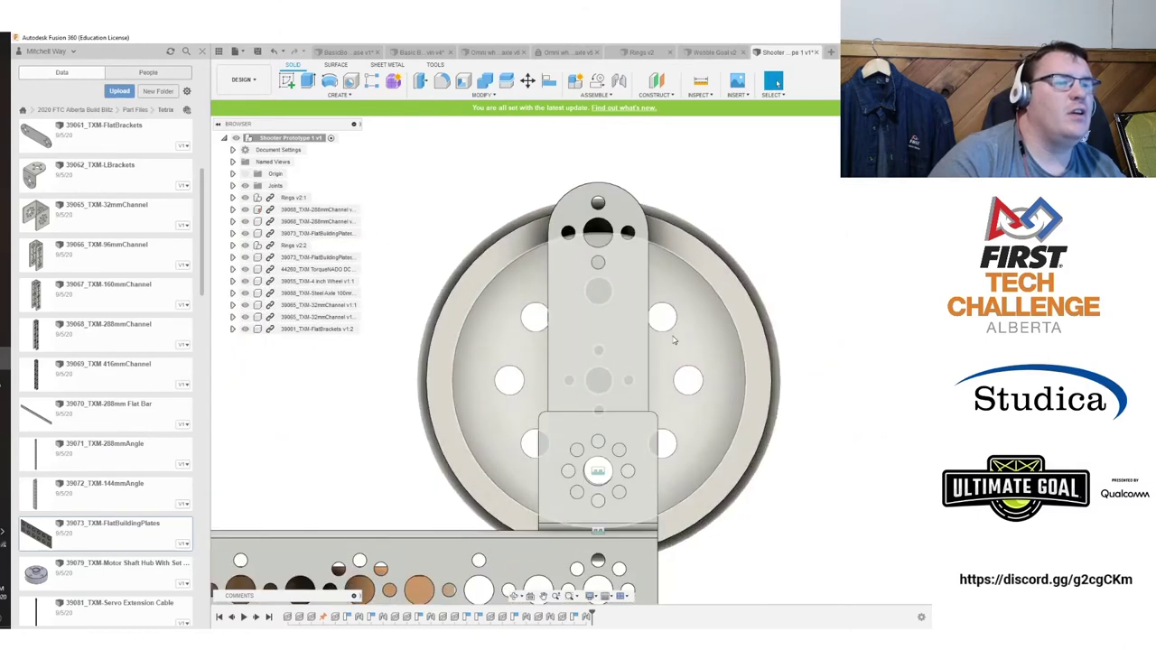
pyautogui.scroll(3, 635, 372)
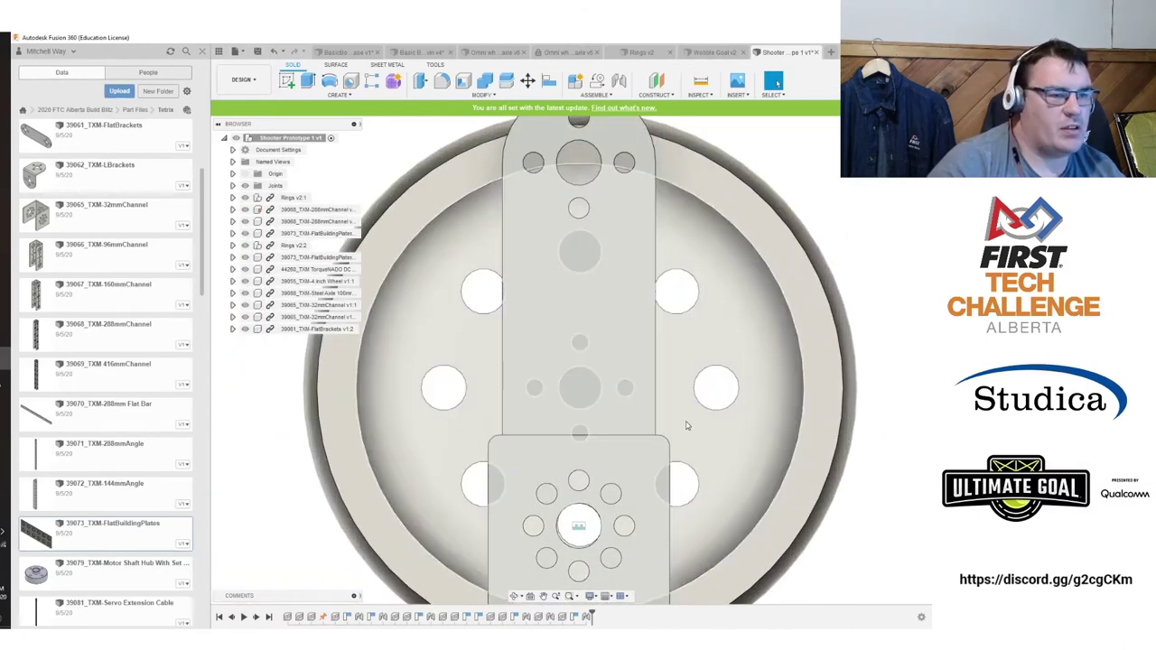
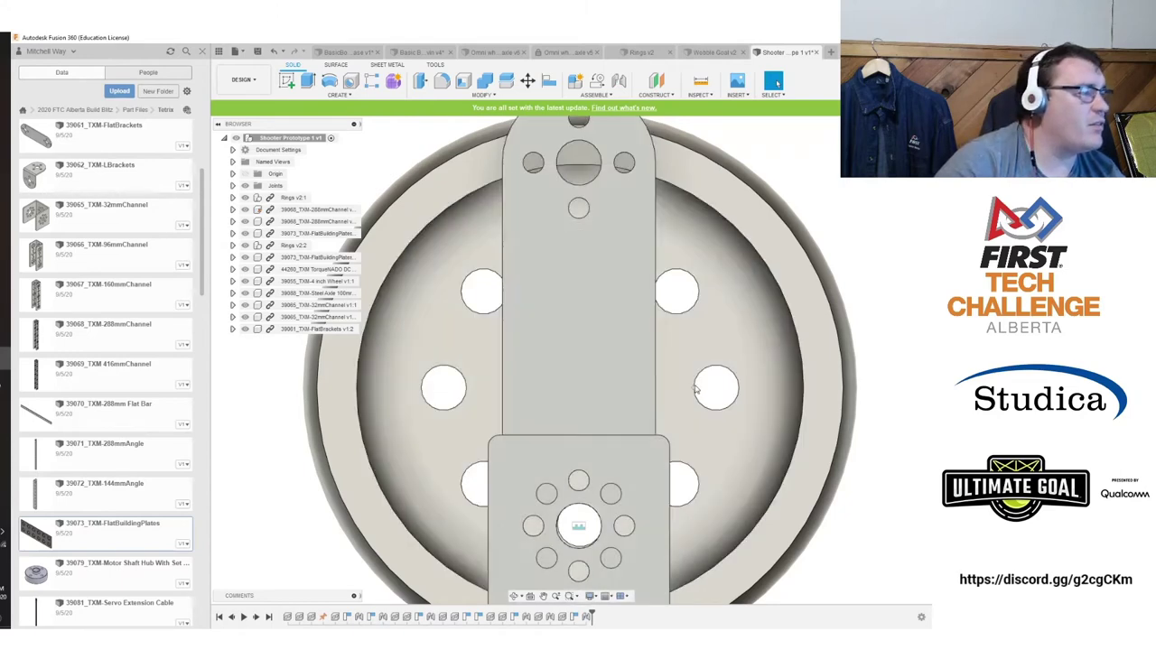
pyautogui.scroll(-3, 635, 380)
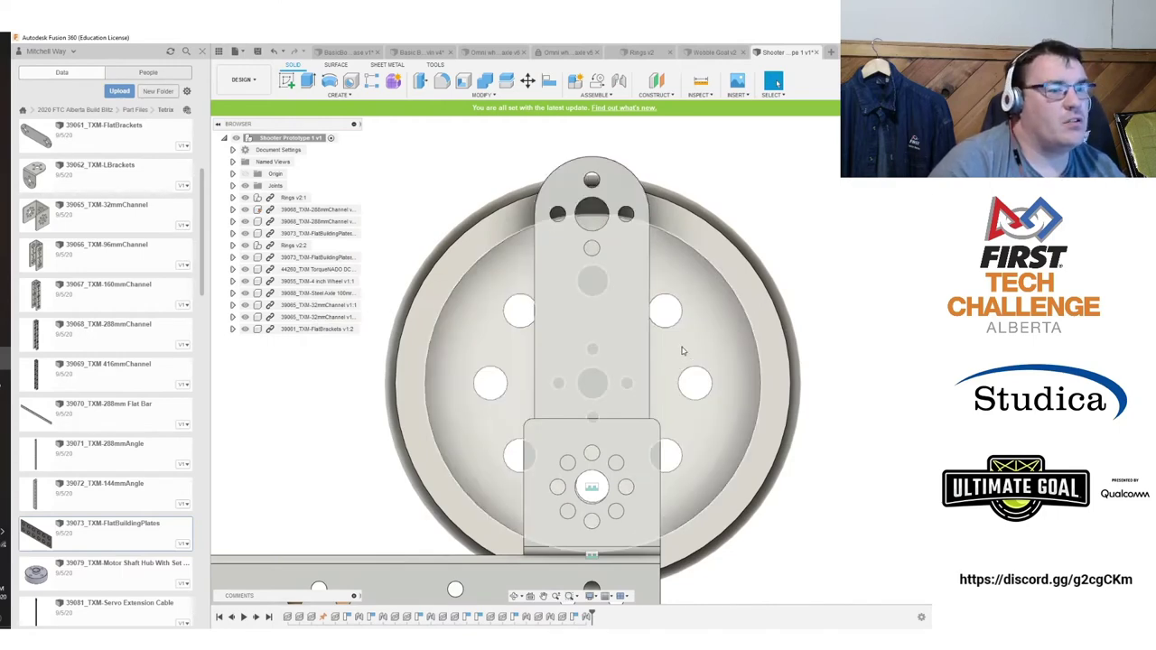
pyautogui.click(913, 153)
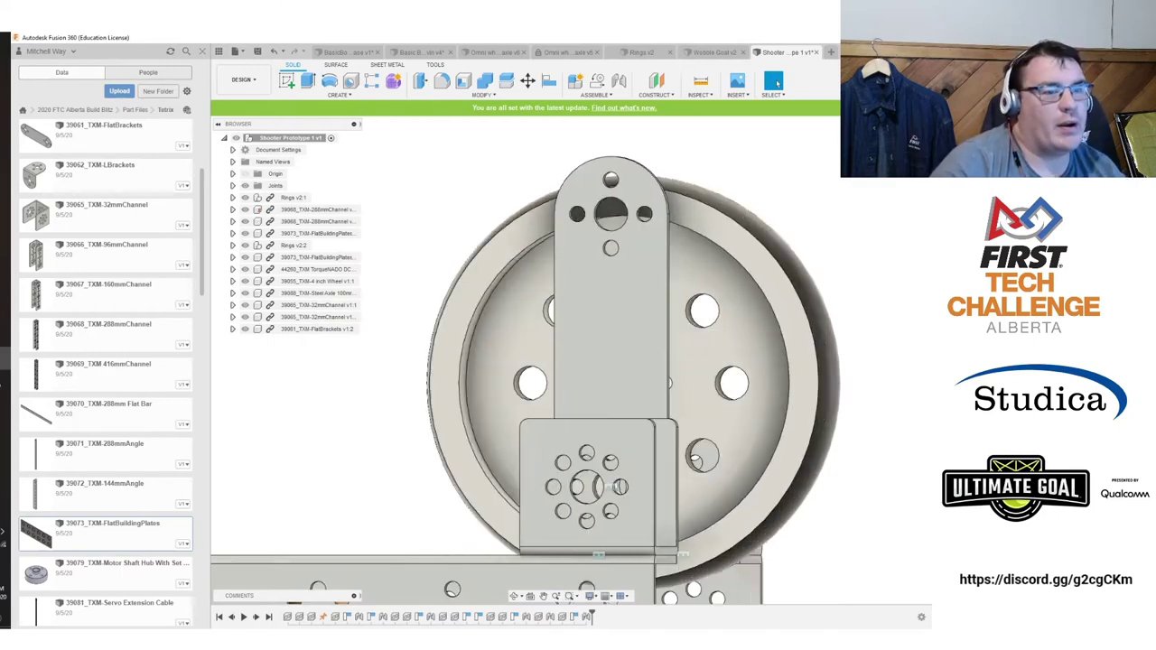
pyautogui.moveTo(857, 344); pyautogui.dragTo(679, 251, button='middle')
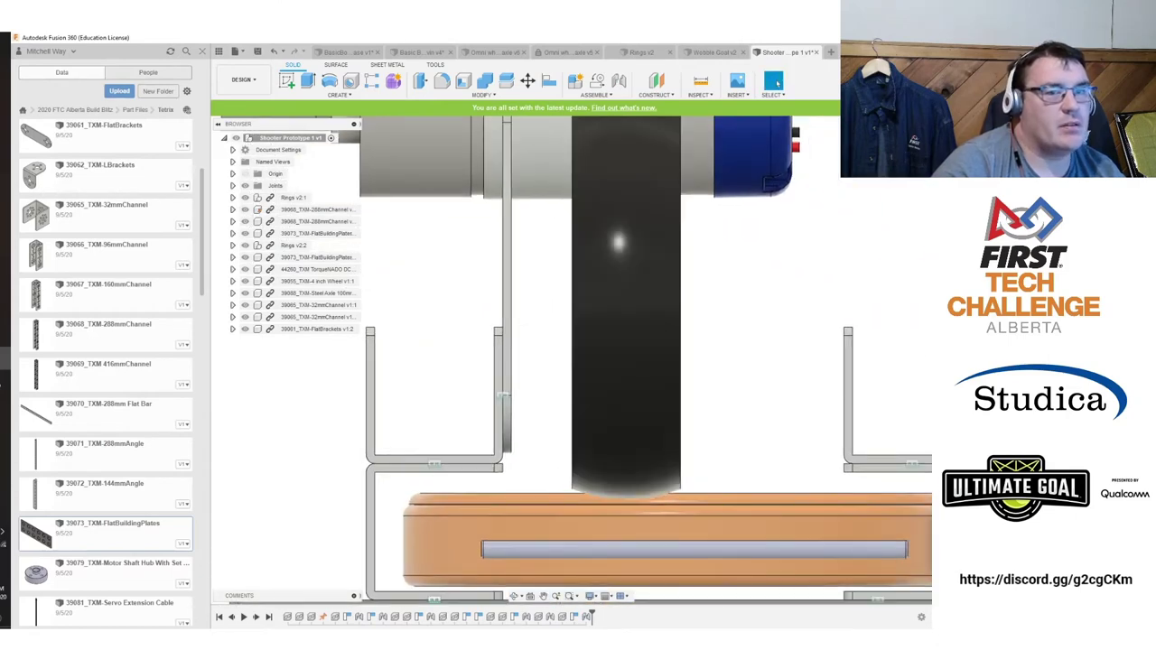
pyautogui.click(862, 156)
pyautogui.click(602, 227)
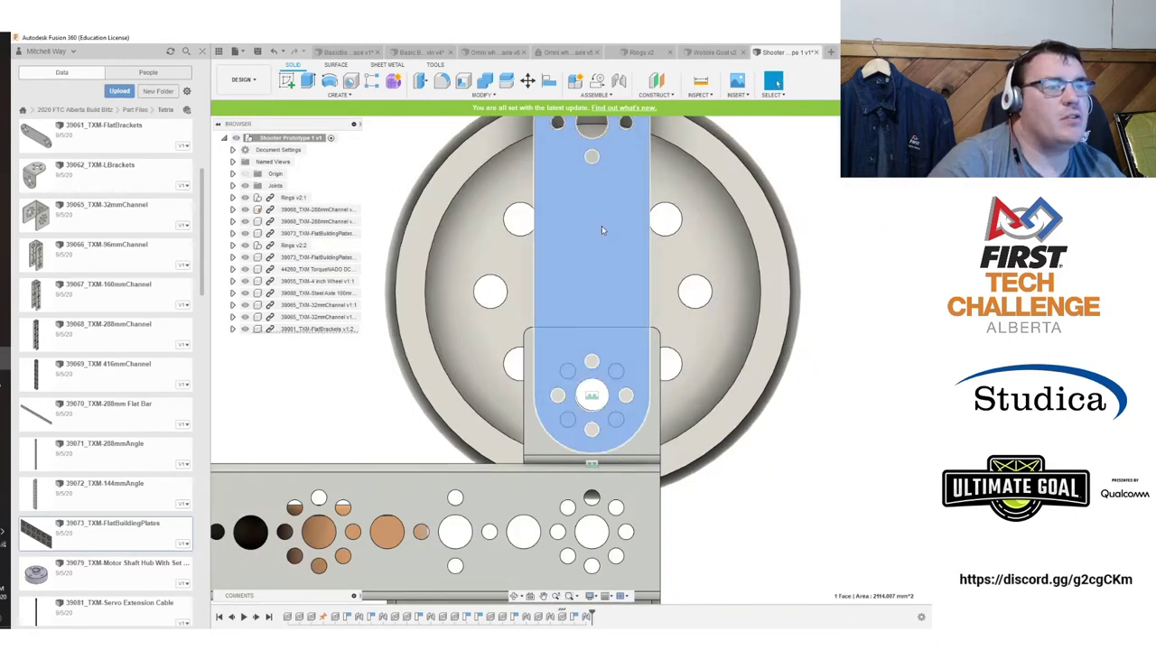
pyautogui.click(875, 226)
# Start a sketch on the flat bracket's outer face and project the wheel's centre hole into it.
pyautogui.click(287, 81)
pyautogui.click(574, 262)
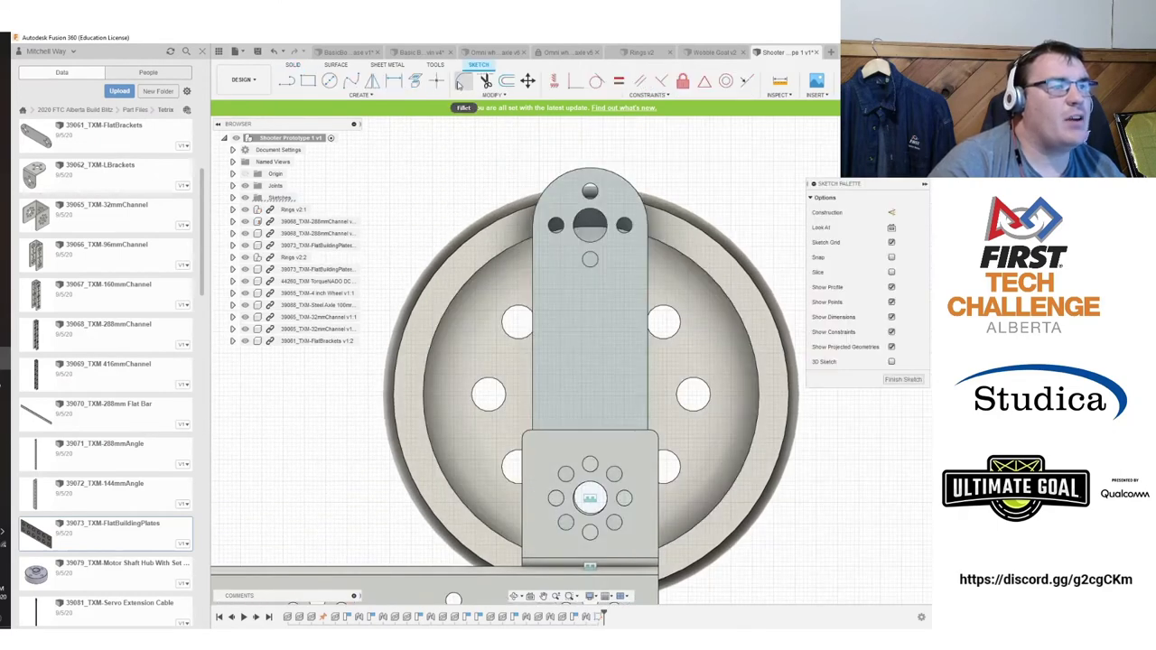
pyautogui.click(359, 94)
pyautogui.moveTo(356, 280)
pyautogui.click(397, 279)
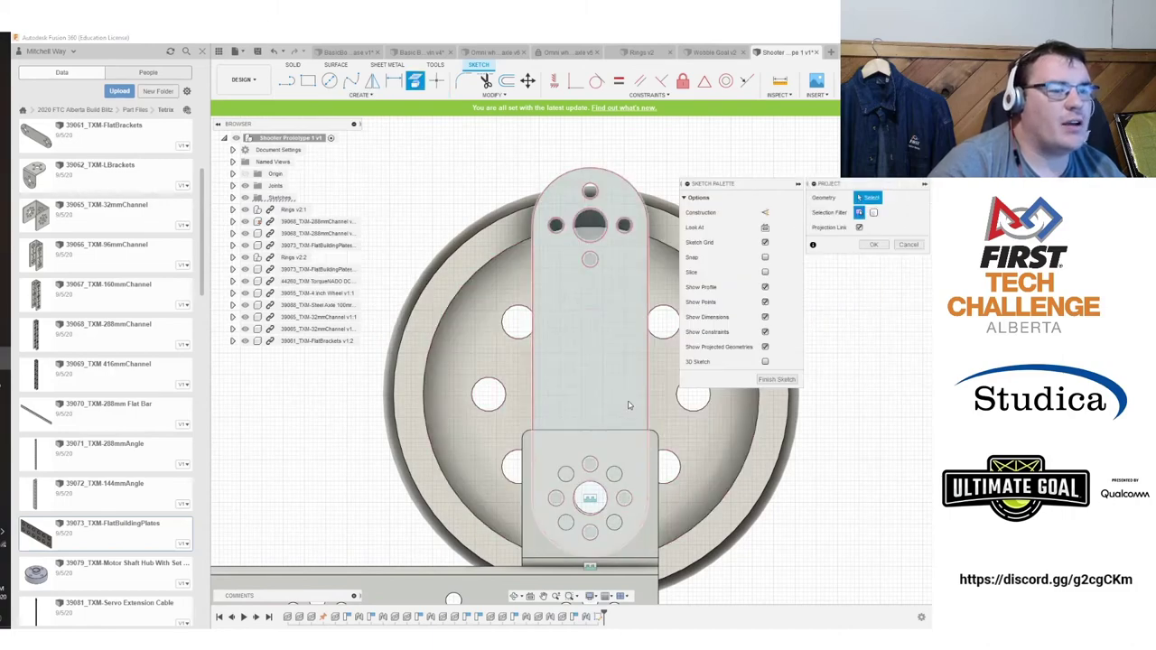
pyautogui.keyDown('shift'); pyautogui.moveTo(571, 359); pyautogui.dragTo(664, 365, button='middle'); pyautogui.keyUp('shift')
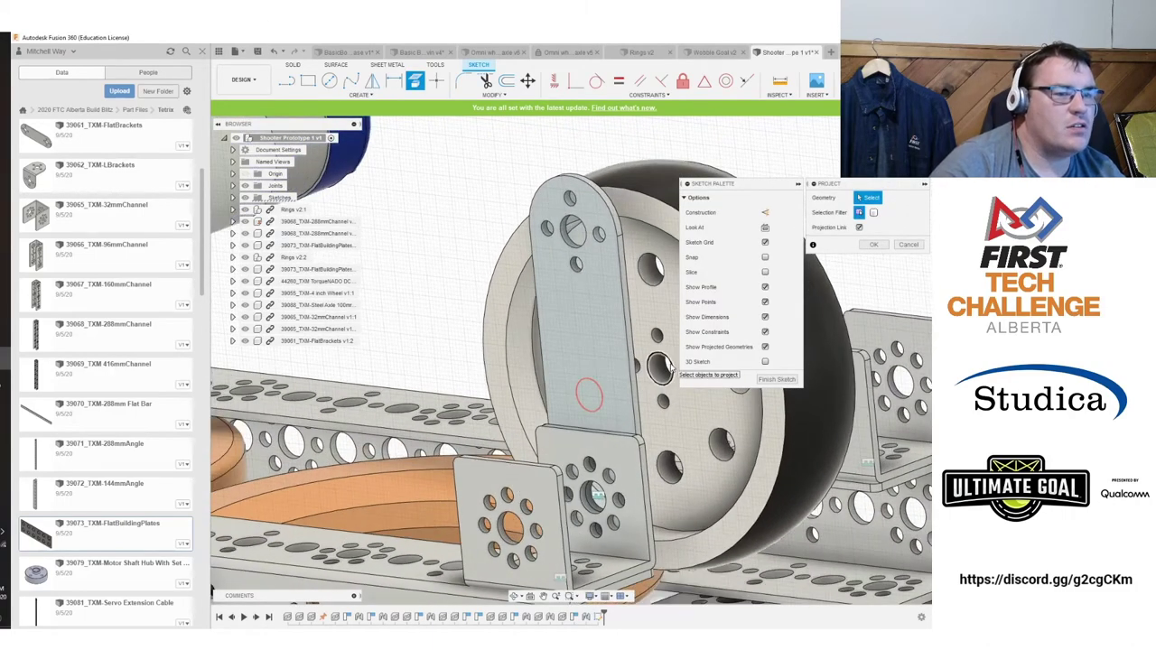
pyautogui.click(600, 398)
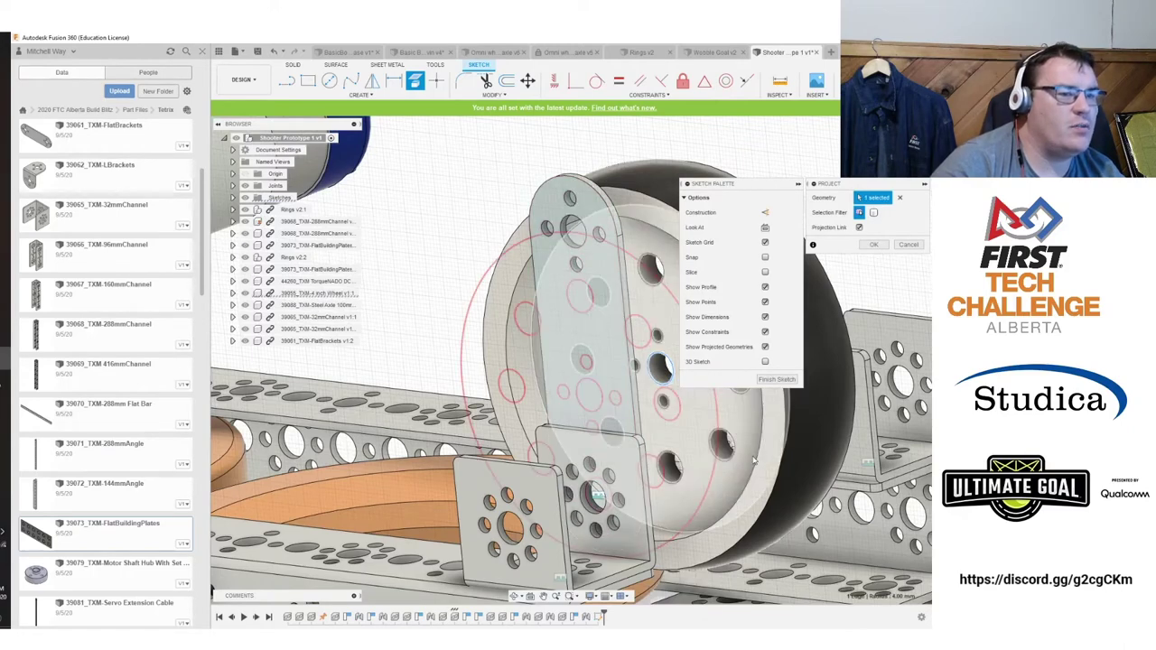
pyautogui.click(764, 227)
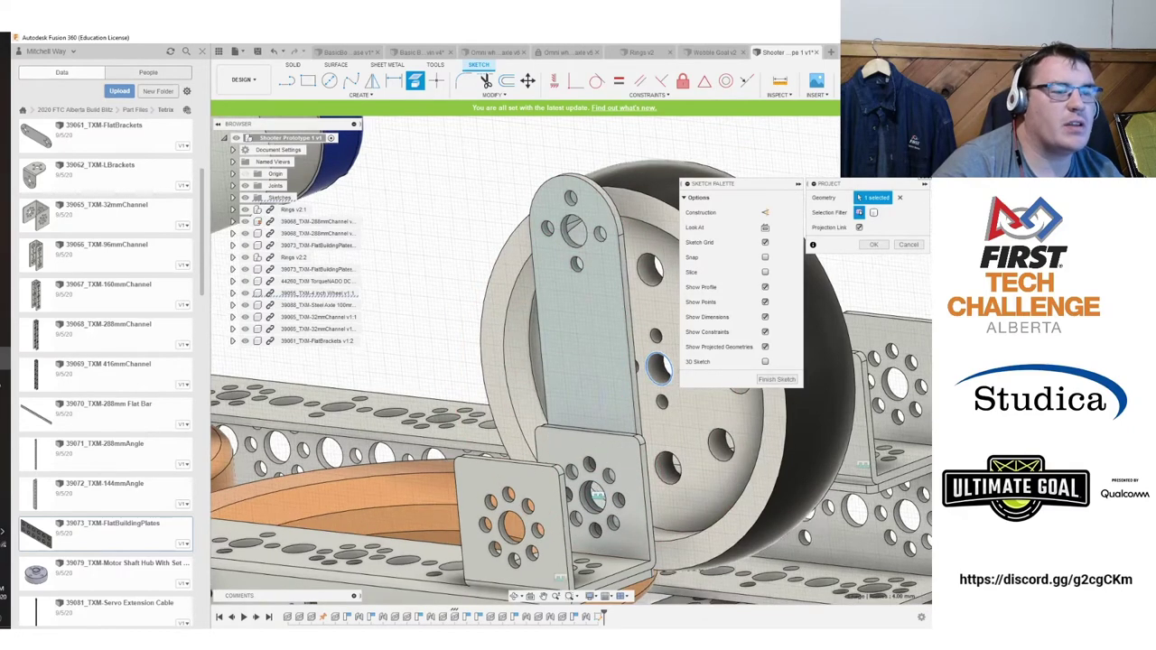
pyautogui.scroll(3, 599, 391)
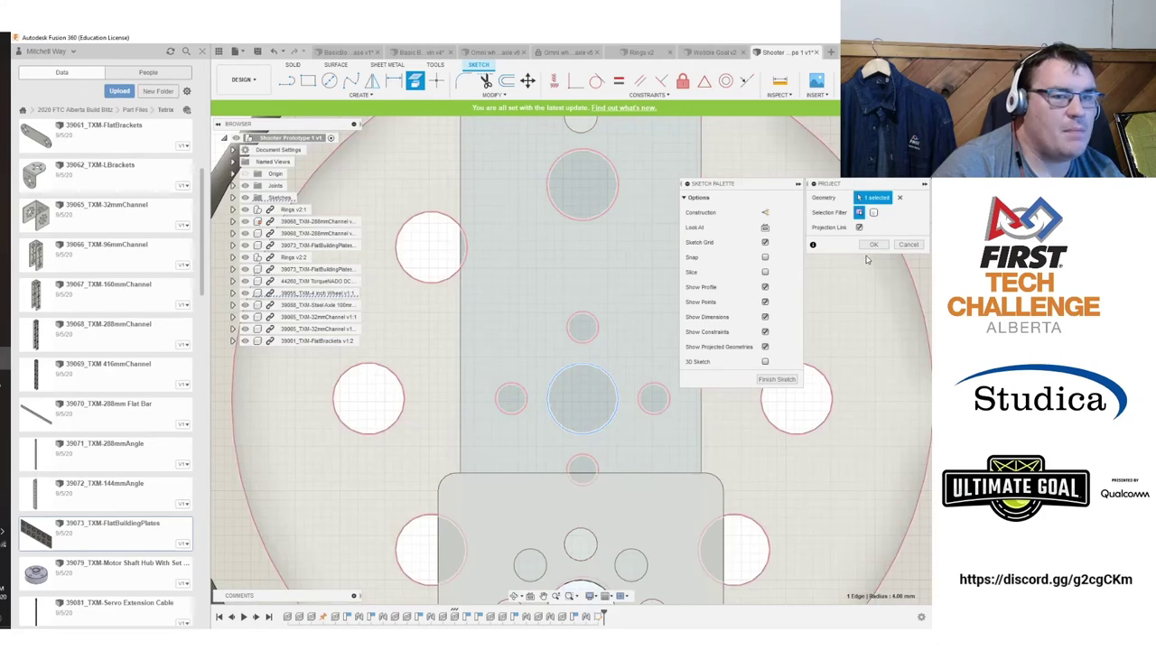
pyautogui.click(872, 245)
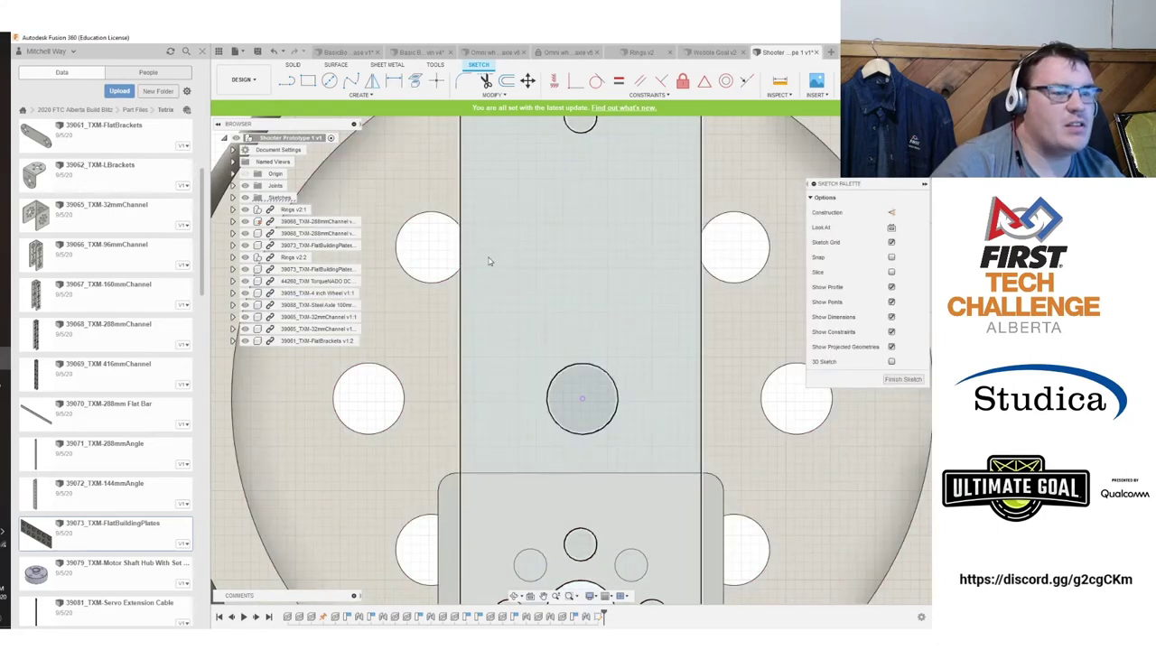
pyautogui.keyDown('shift'); pyautogui.moveTo(571, 360); pyautogui.dragTo(585, 408, button='middle'); pyautogui.keyUp('shift')
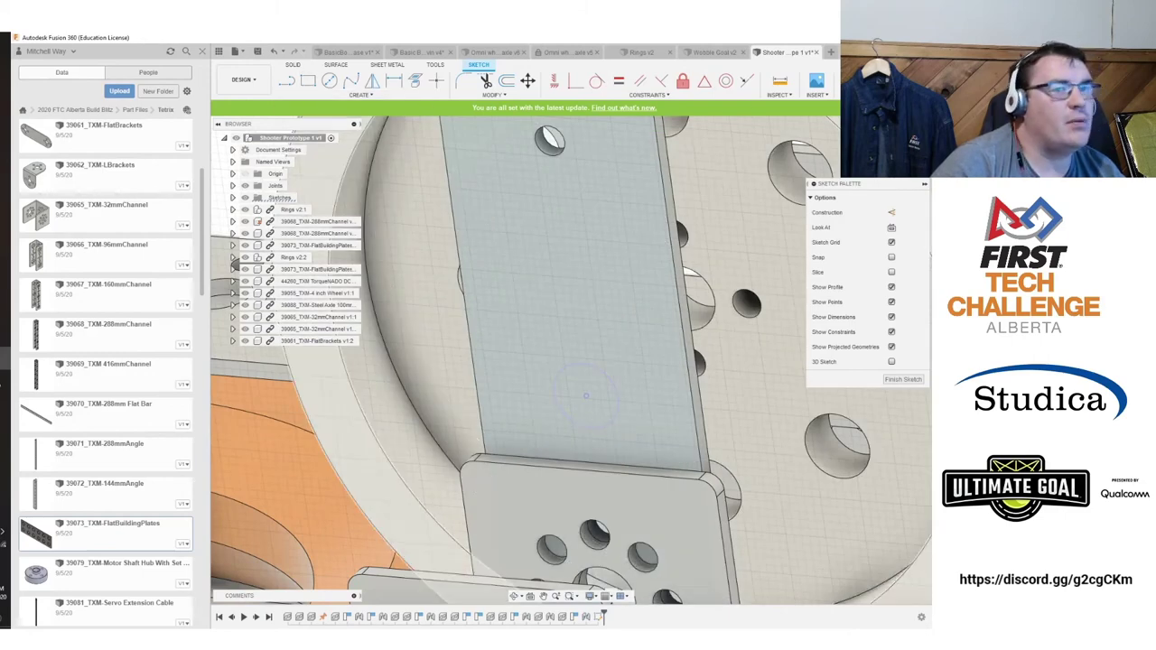
pyautogui.click(892, 82)
pyautogui.click(308, 81)
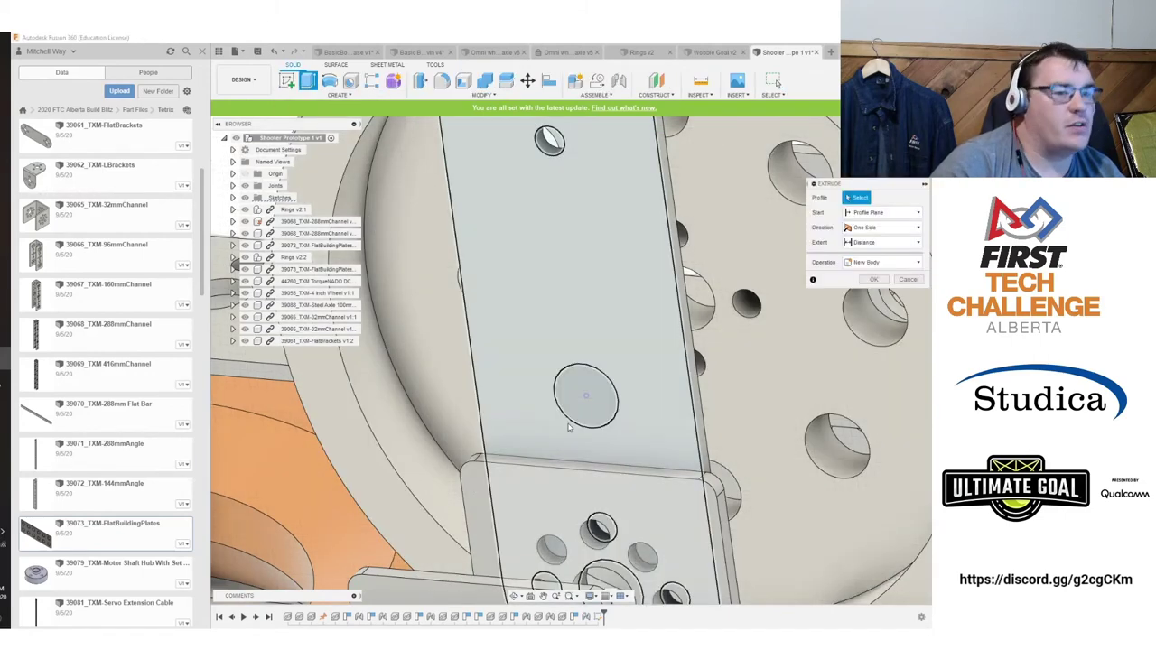
pyautogui.click(602, 400)
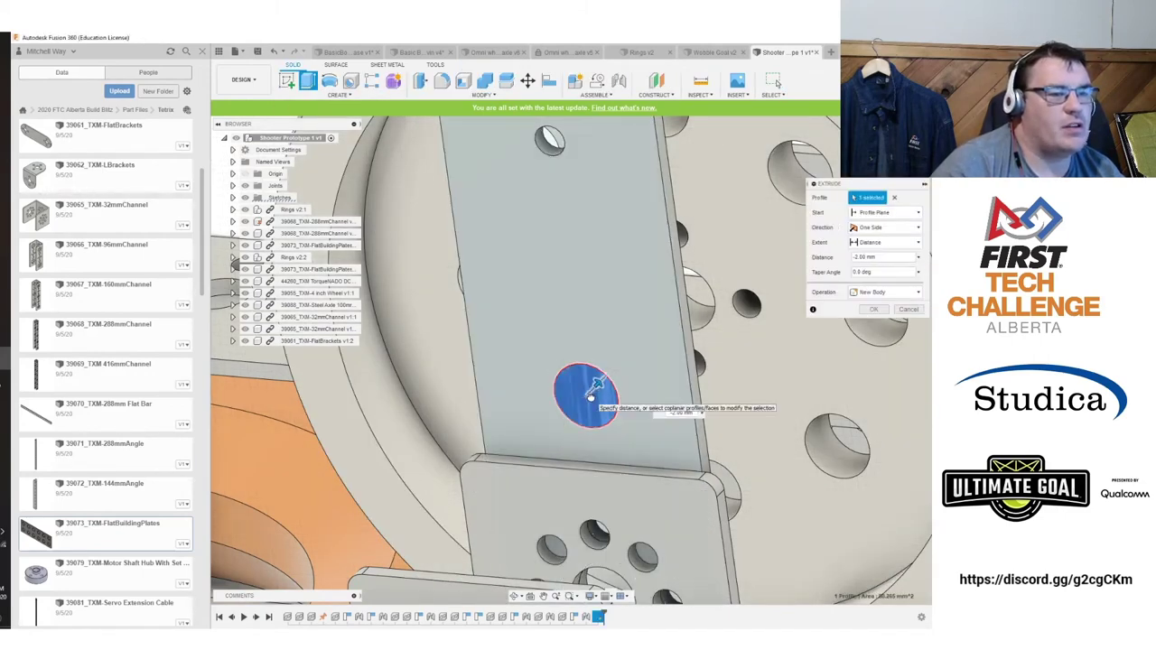
pyautogui.keyDown('shift'); pyautogui.moveTo(603, 400); pyautogui.dragTo(670, 534, button='middle'); pyautogui.keyUp('shift')
pyautogui.keyDown('shift'); pyautogui.moveTo(596, 370); pyautogui.dragTo(632, 379, button='middle'); pyautogui.keyUp('shift')
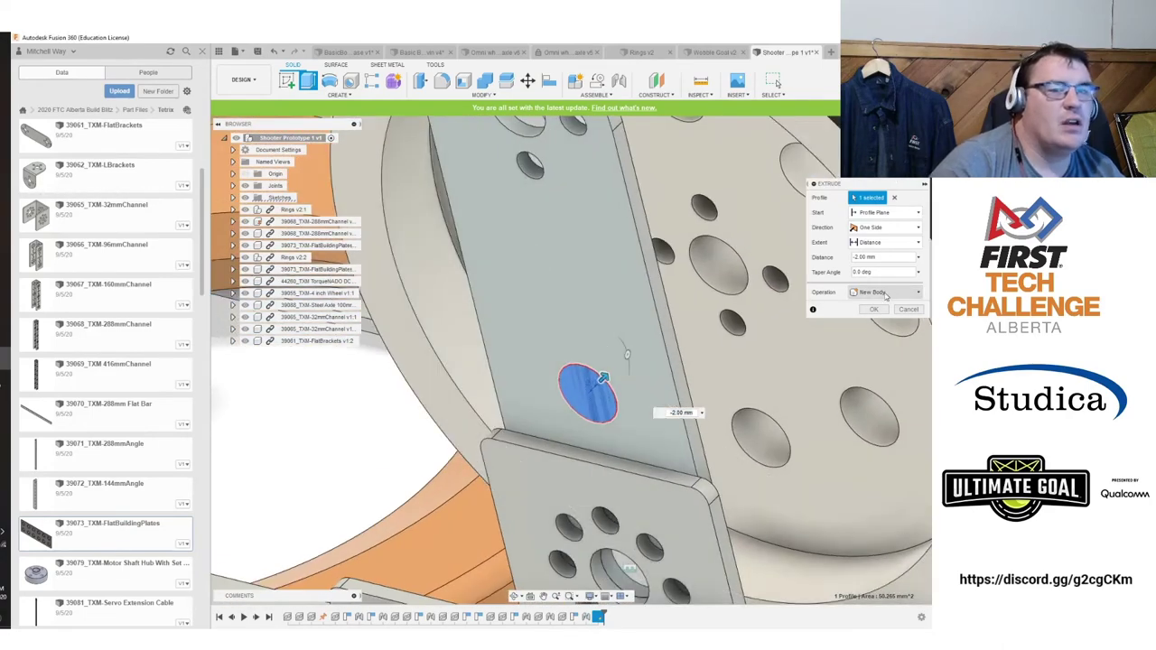
pyautogui.click(883, 293)
pyautogui.click(874, 319)
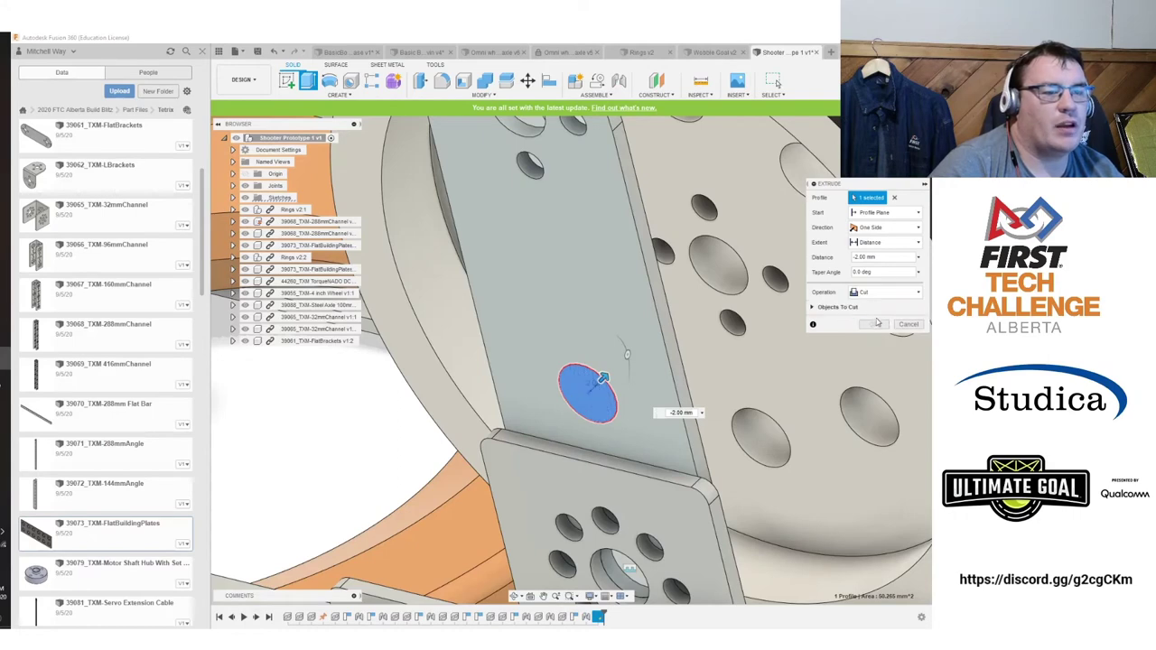
pyautogui.click(907, 325)
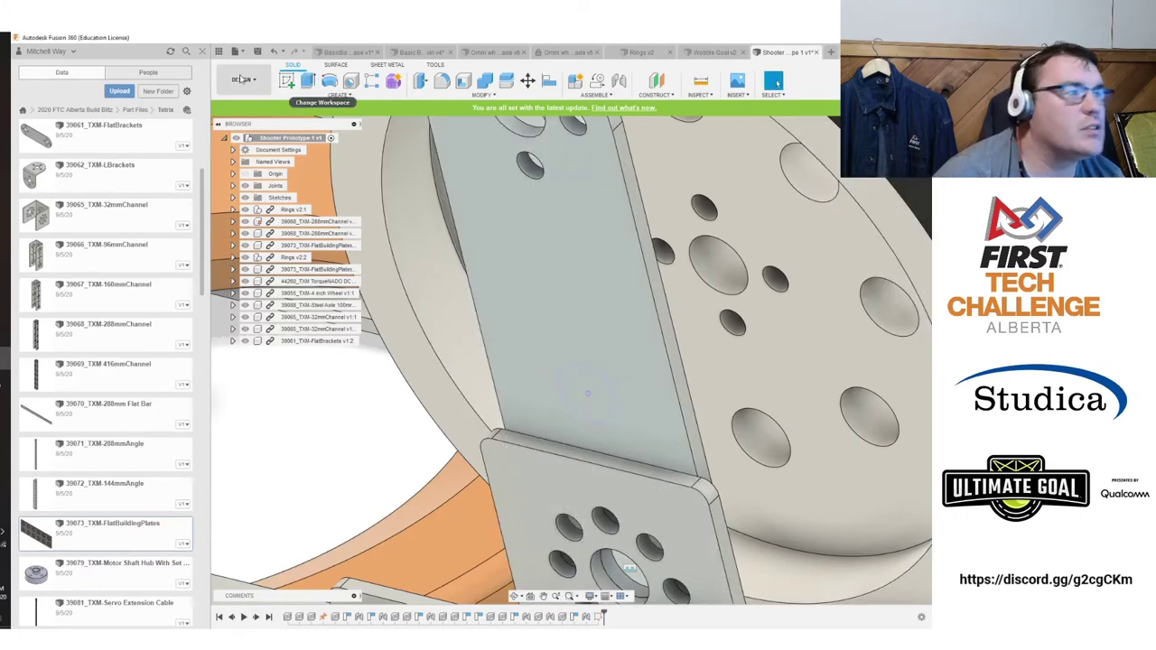
pyautogui.hotkey('ctrl', 'z')
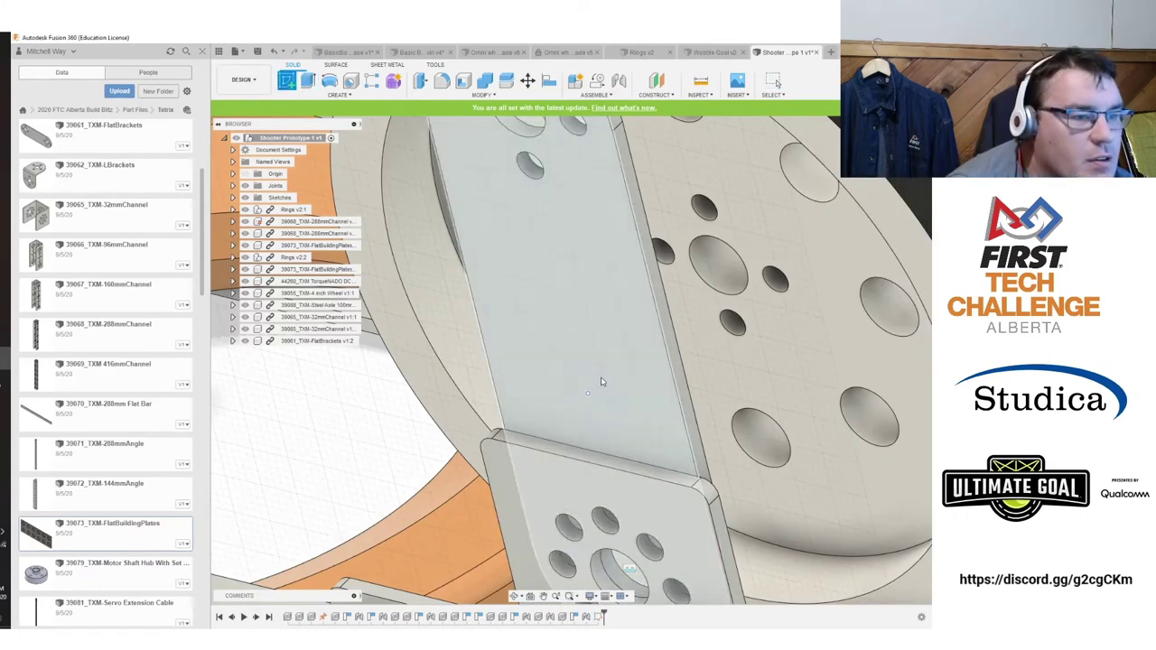
pyautogui.hotkey('ctrl', 'y')
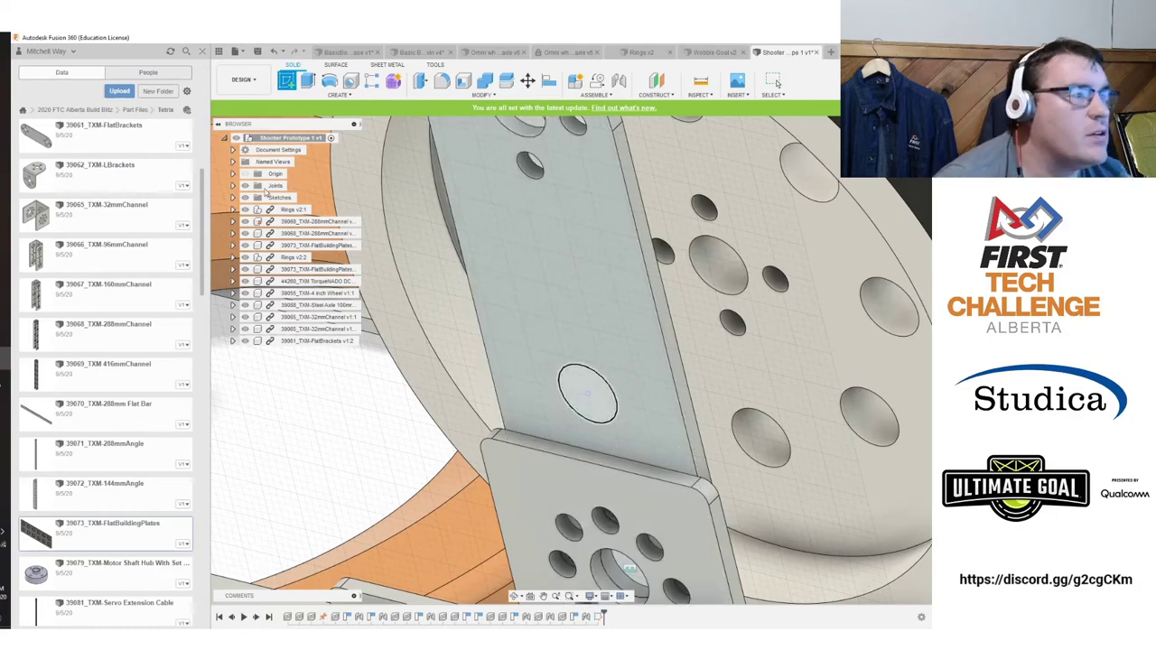
# Reopen the sketch on the flat bracket and draw a centre-point circle over the projected wheel hole.
pyautogui.click(233, 197)
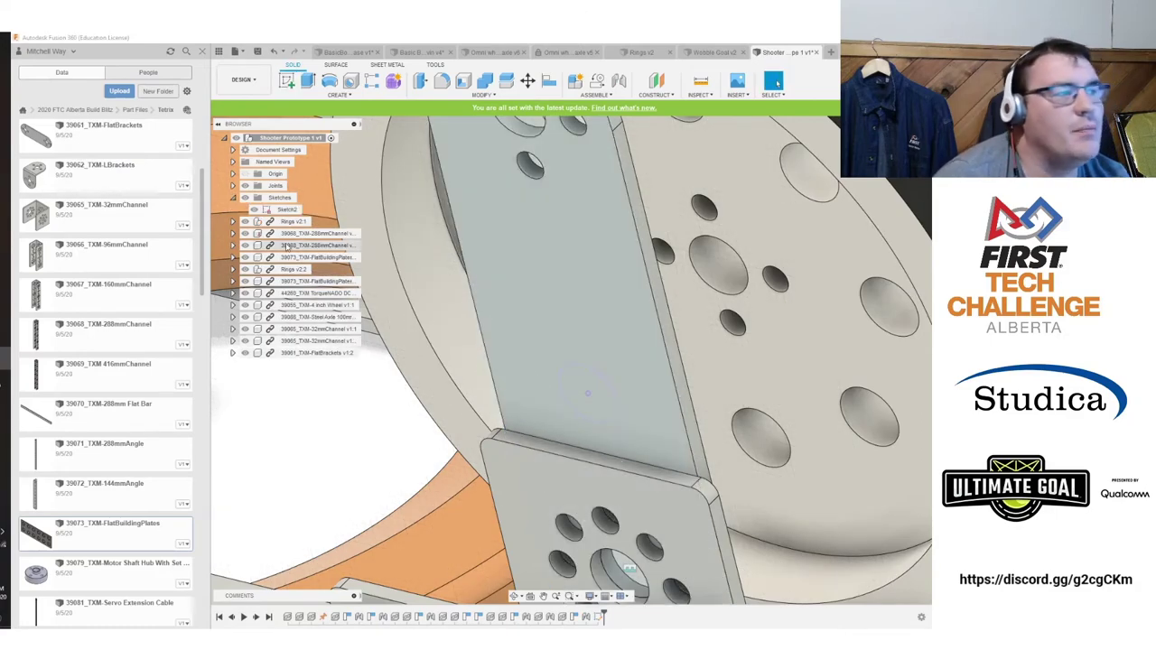
pyautogui.doubleClick(287, 209)
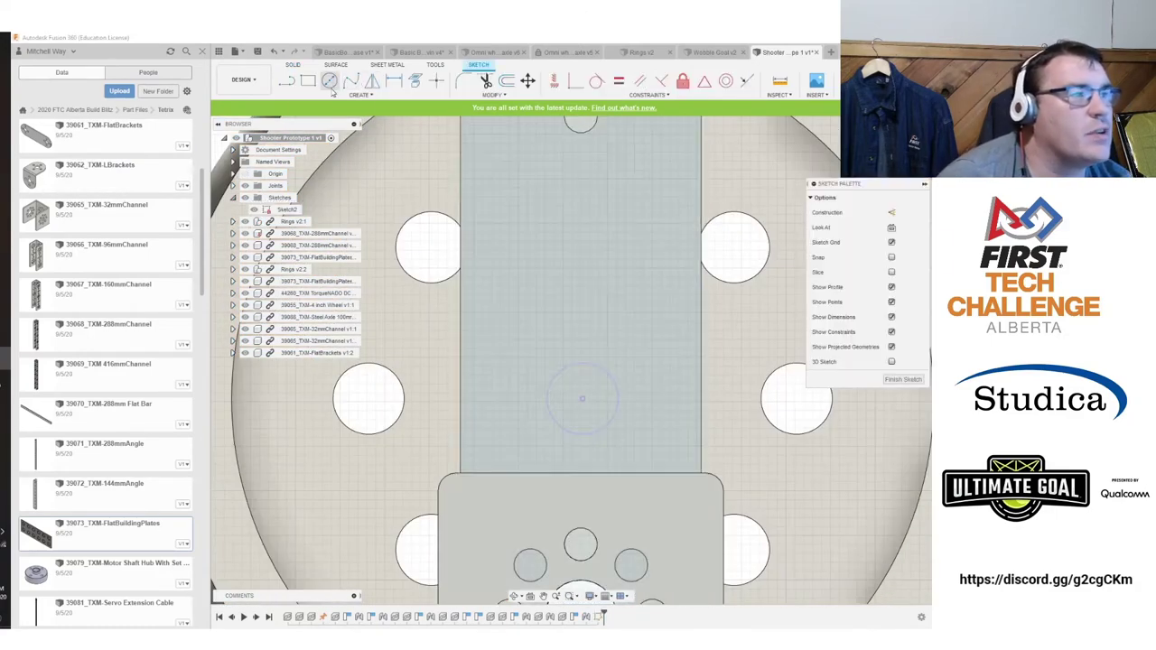
pyautogui.click(582, 398)
pyautogui.click(615, 408)
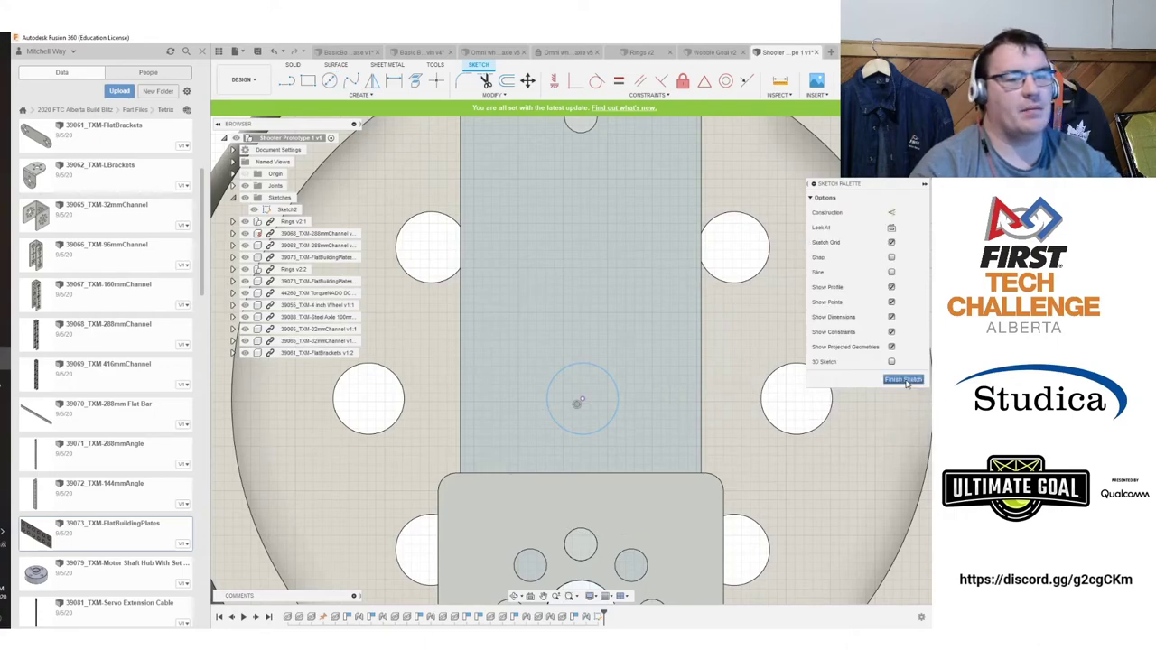
pyautogui.click(902, 424)
pyautogui.click(310, 83)
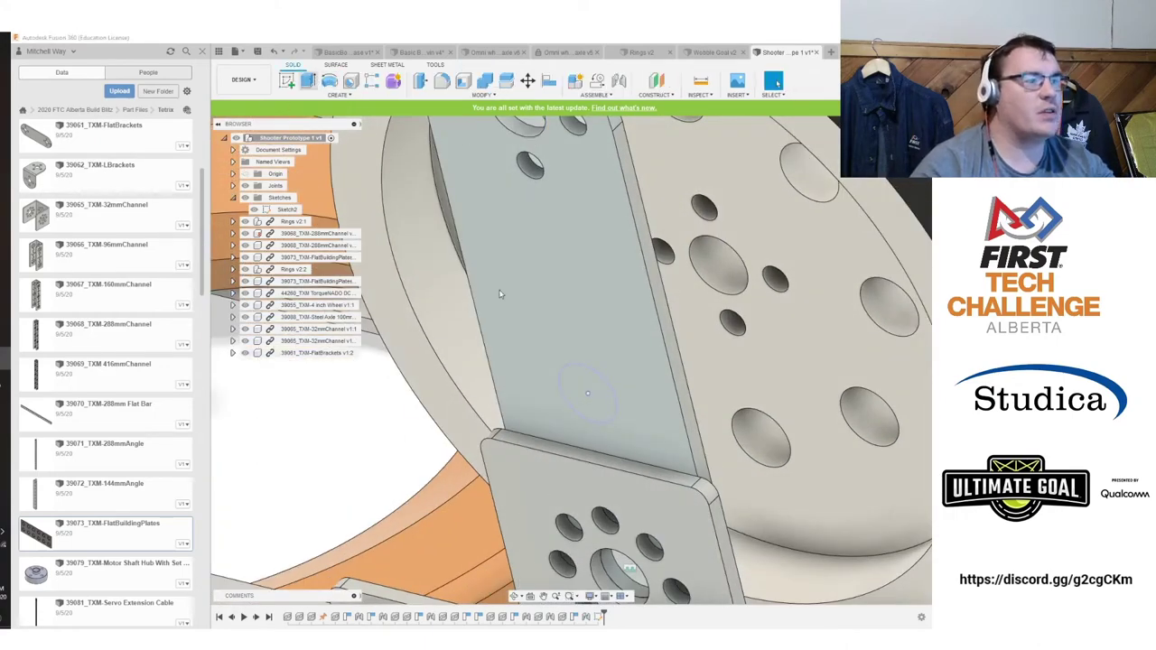
pyautogui.click(592, 391)
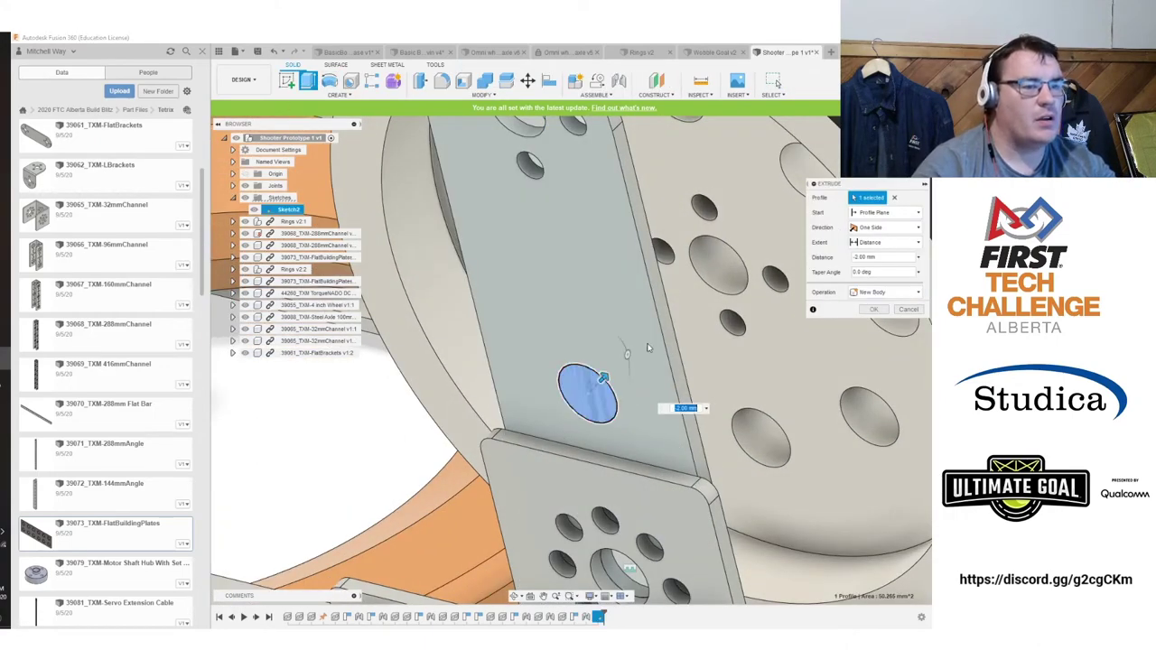
pyautogui.moveTo(569, 360)
pyautogui.keyDown('shift'); pyautogui.mouseDown(button='middle')
pyautogui.moveTo(651, 271)
pyautogui.moveTo(565, 363)
pyautogui.moveTo(621, 353)
pyautogui.mouseUp(button='middle'); pyautogui.keyUp('shift')
pyautogui.click(885, 227)
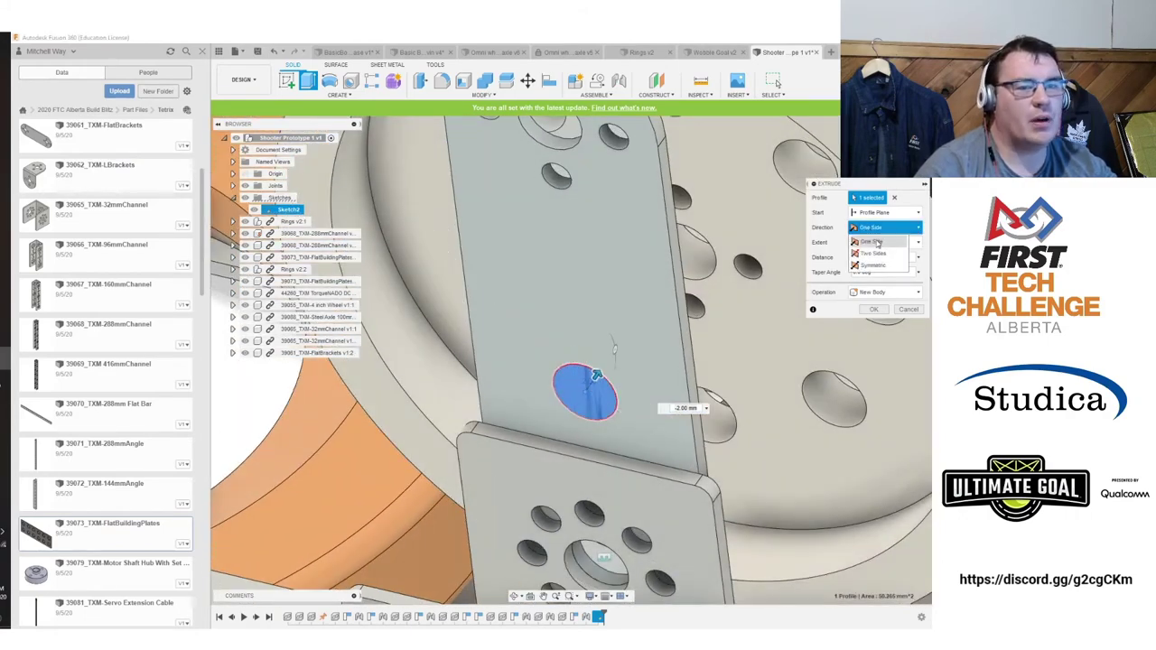
pyautogui.click(882, 255)
pyautogui.moveTo(677, 348)
pyautogui.keyDown('shift'); pyautogui.mouseDown(button='middle')
pyautogui.moveTo(583, 428)
pyautogui.moveTo(714, 329)
pyautogui.mouseUp(button='middle'); pyautogui.keyUp('shift')
pyautogui.press('Escape')
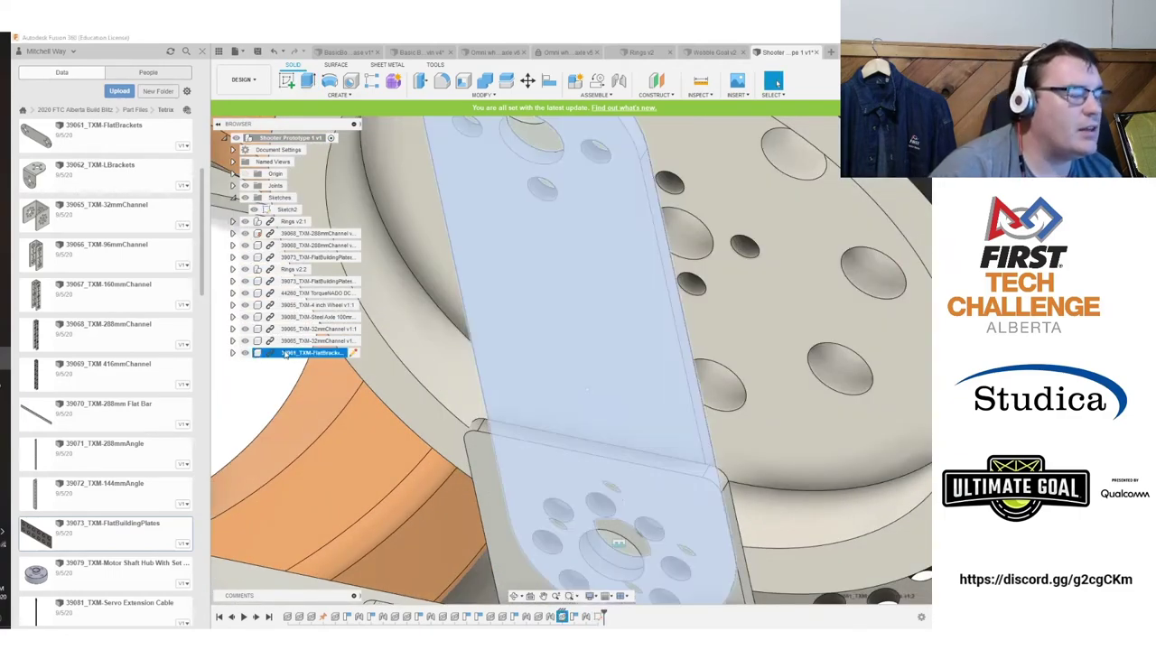
# Break the flat bracket's link to its source file and extrude-cut the sketched circle by -2 mm through the bracket.
pyautogui.rightClick(286, 353)
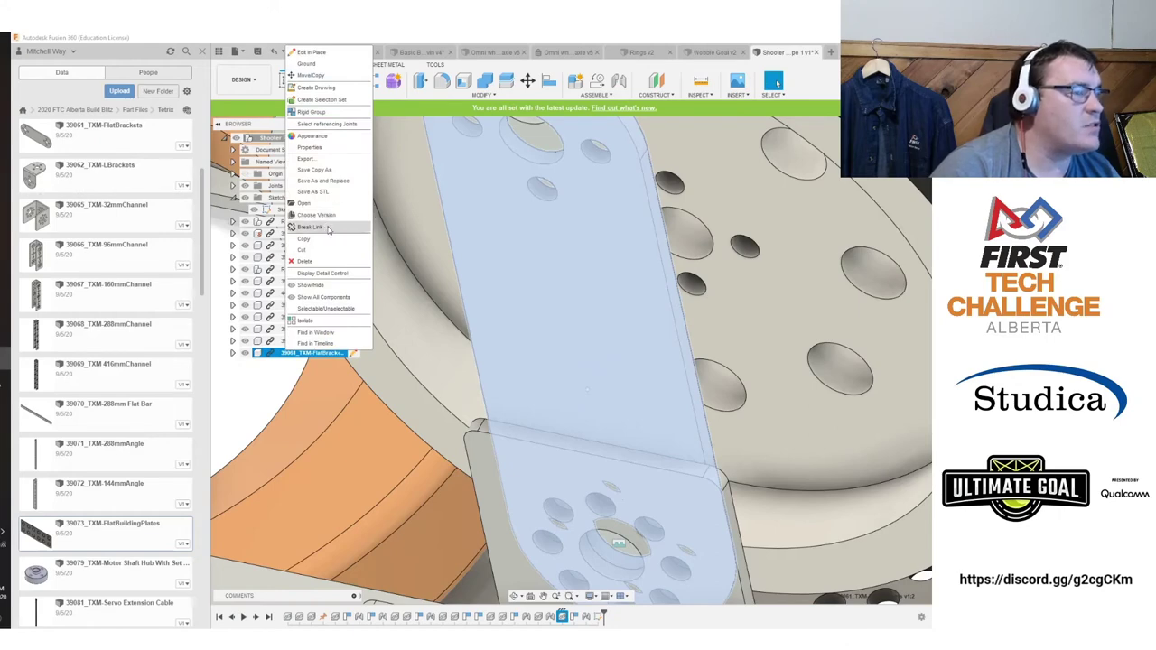
pyautogui.click(328, 229)
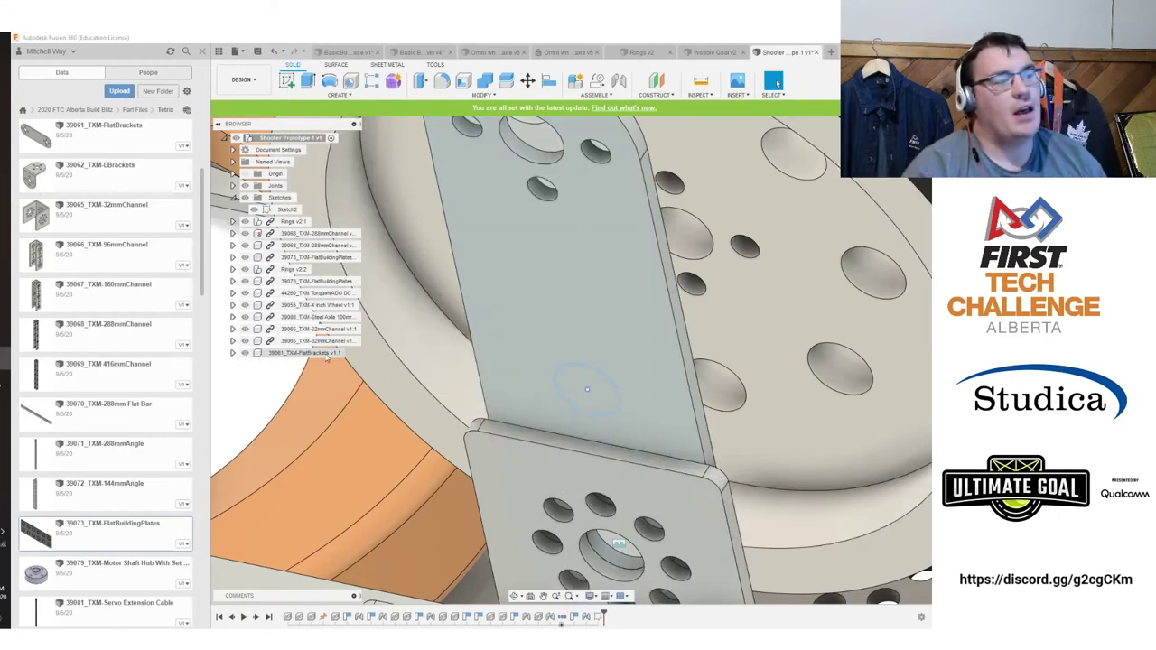
pyautogui.click(305, 353)
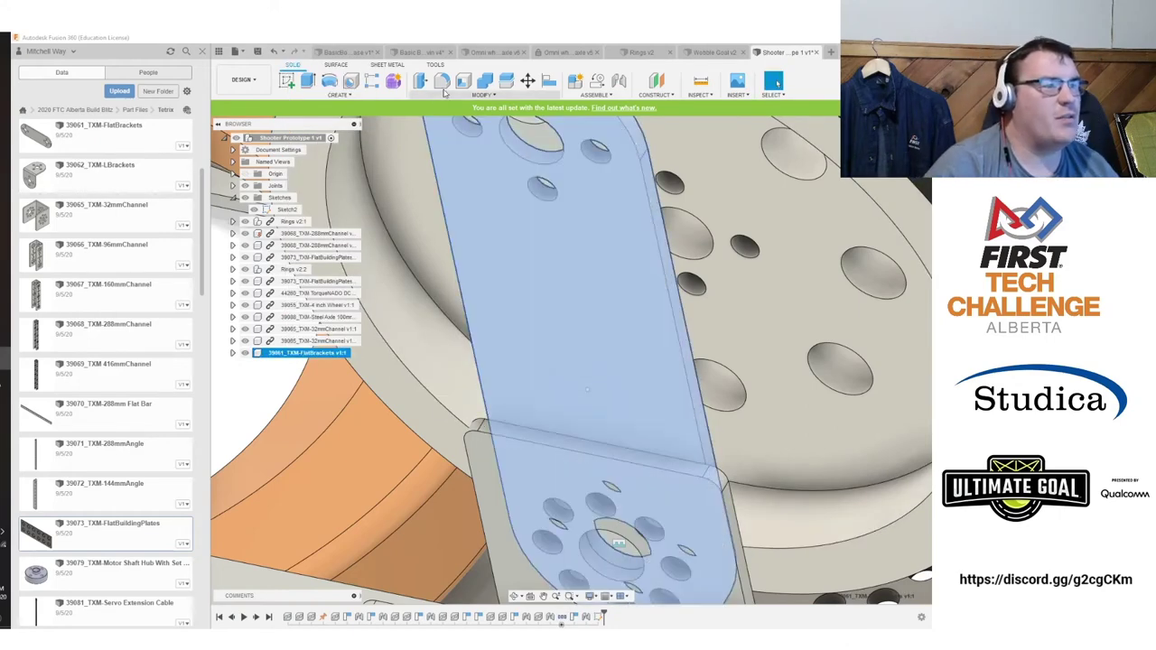
pyautogui.click(307, 81)
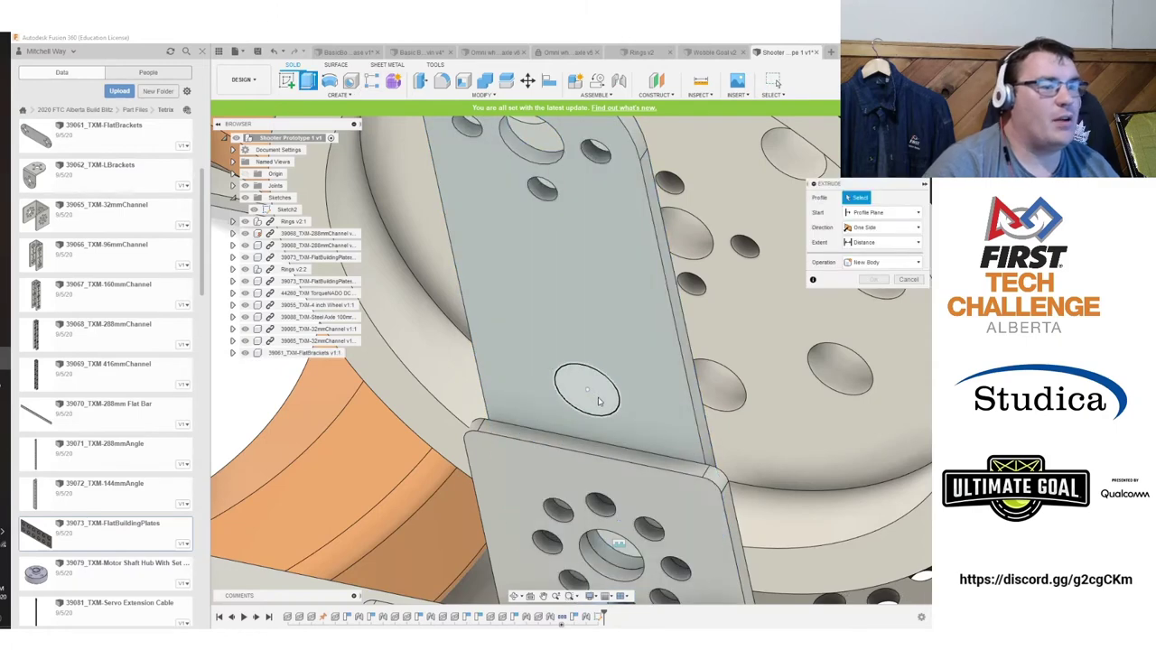
pyautogui.click(585, 393)
pyautogui.moveTo(582, 395); pyautogui.dragTo(621, 397)
pyautogui.moveTo(622, 397)
pyautogui.keyDown('shift'); pyautogui.mouseDown(button='middle')
pyautogui.moveTo(643, 324)
pyautogui.moveTo(668, 307)
pyautogui.moveTo(637, 393)
pyautogui.mouseUp(button='middle'); pyautogui.keyUp('shift')
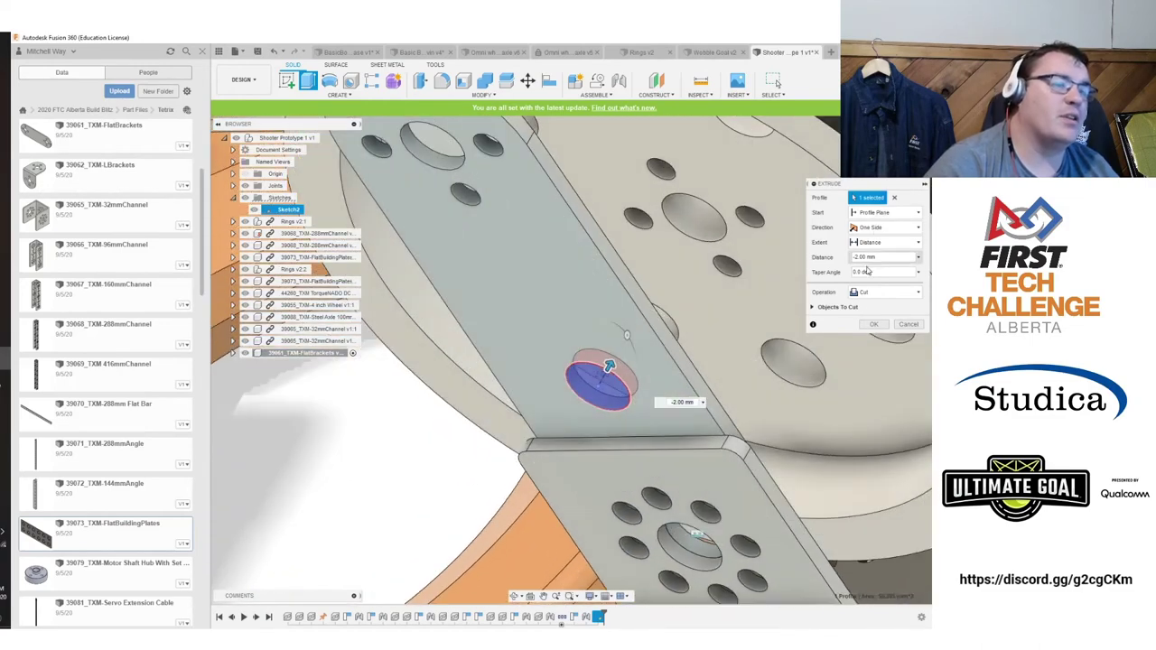
pyautogui.click(869, 327)
# Copy the drilled flat bracket and move the copy to the wheel's far side, near the far 32mm channel.
pyautogui.keyDown('shift'); pyautogui.moveTo(812, 344); pyautogui.dragTo(696, 334, button='middle'); pyautogui.keyUp('shift')
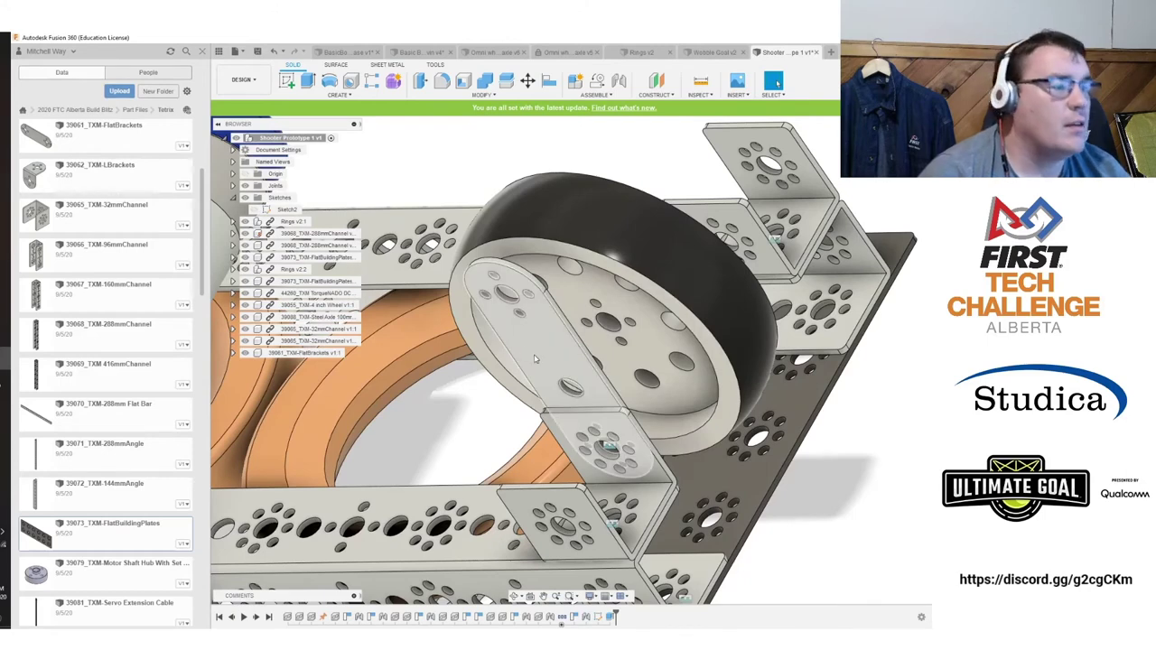
pyautogui.click(304, 353)
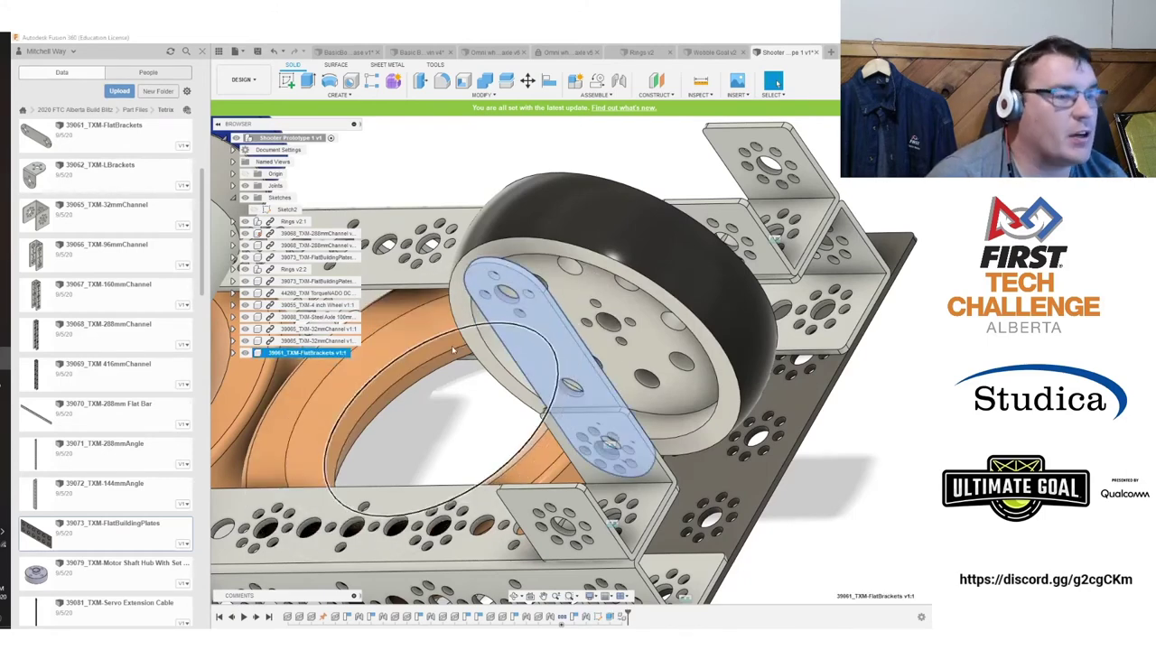
pyautogui.hotkey('ctrl', 'c')
pyautogui.hotkey('ctrl', 'v')
pyautogui.moveTo(547, 388); pyautogui.dragTo(698, 121)
pyautogui.moveTo(724, 213); pyautogui.dragTo(541, 347, button='middle')
pyautogui.moveTo(518, 257); pyautogui.dragTo(548, 211)
pyautogui.press('Return')
# Joint the far 32mm channel's inner wall hole to the bracket copy's lower end hole at -90°.
pyautogui.scroll(3, 682, 236)
pyautogui.press('j')
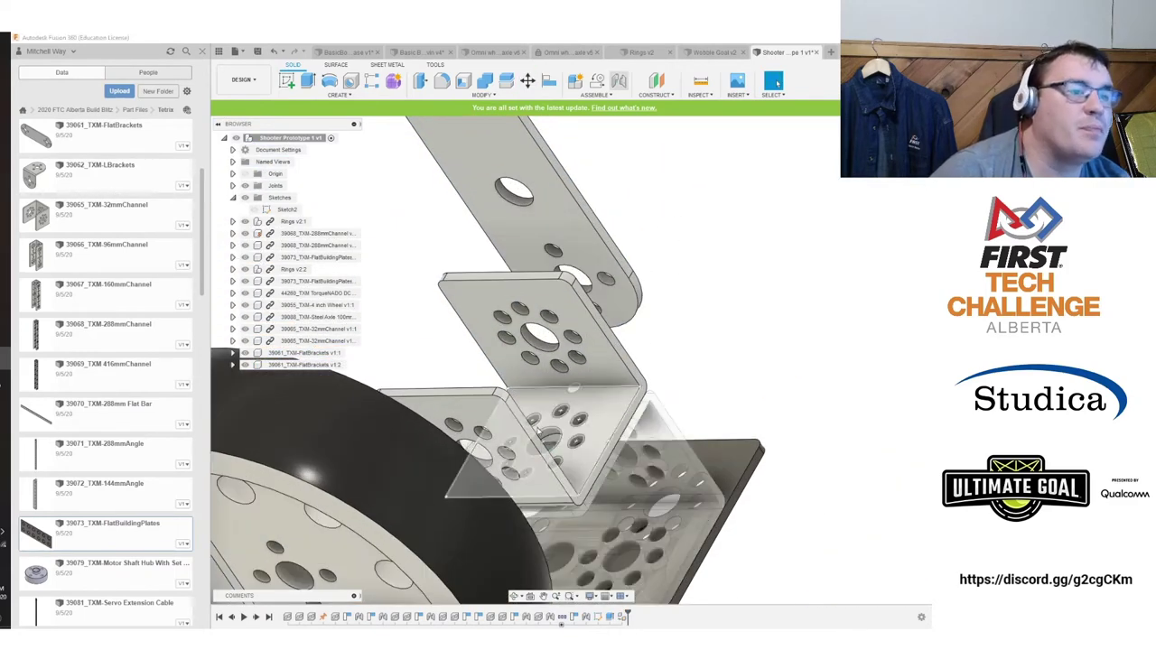
pyautogui.click(471, 452)
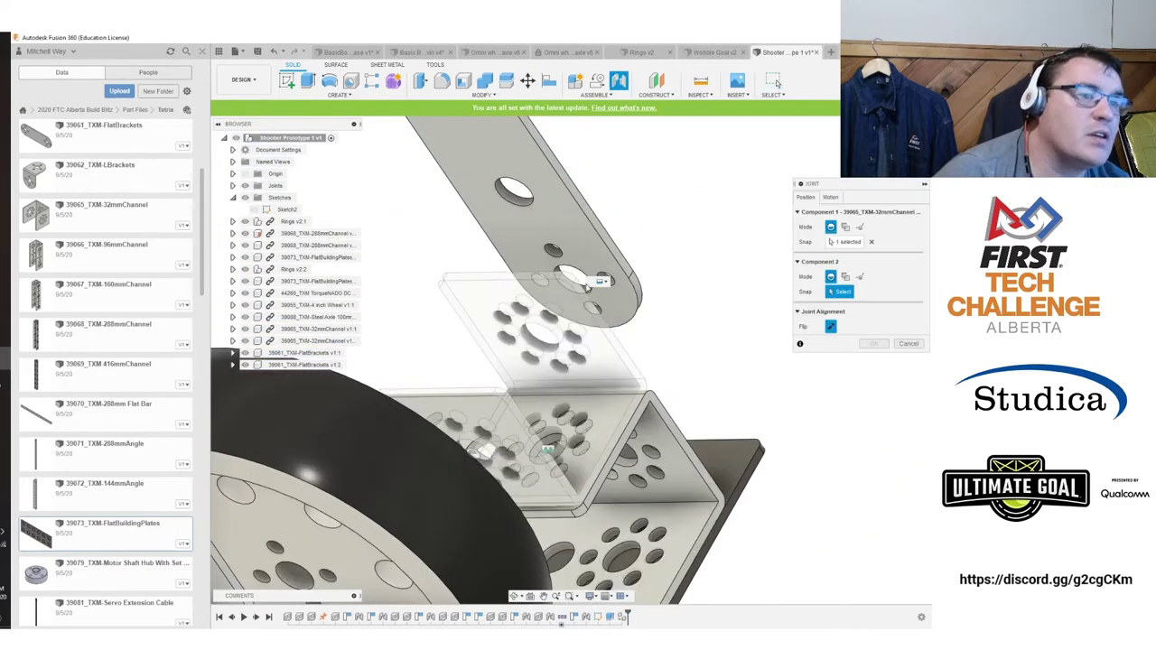
pyautogui.click(586, 288)
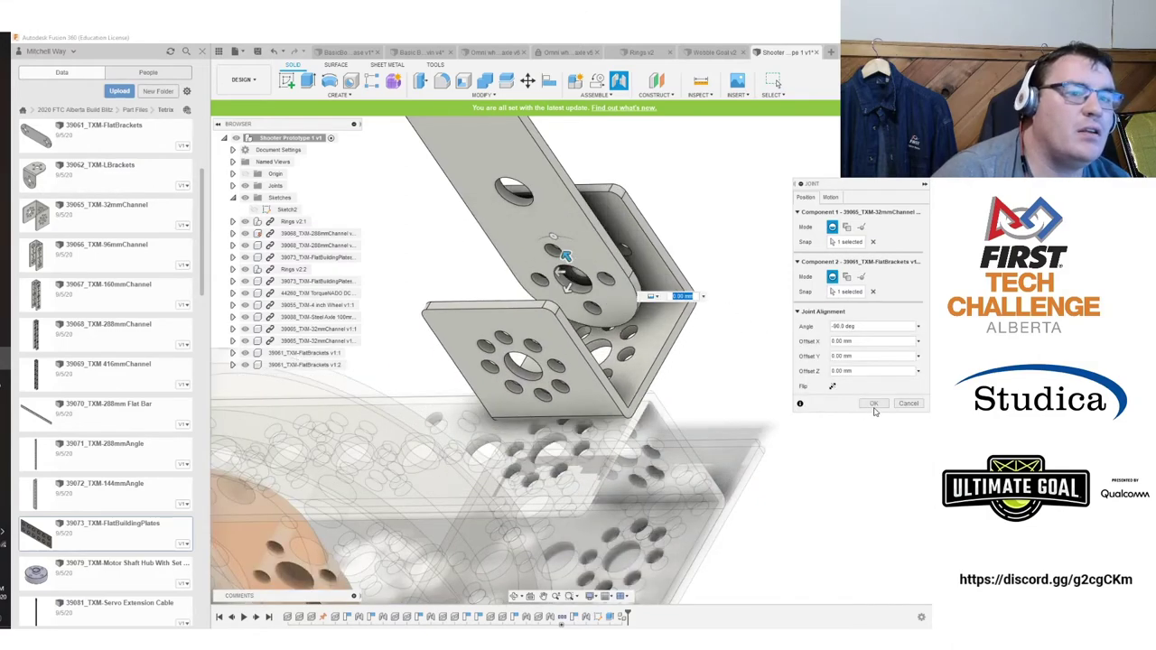
pyautogui.click(873, 403)
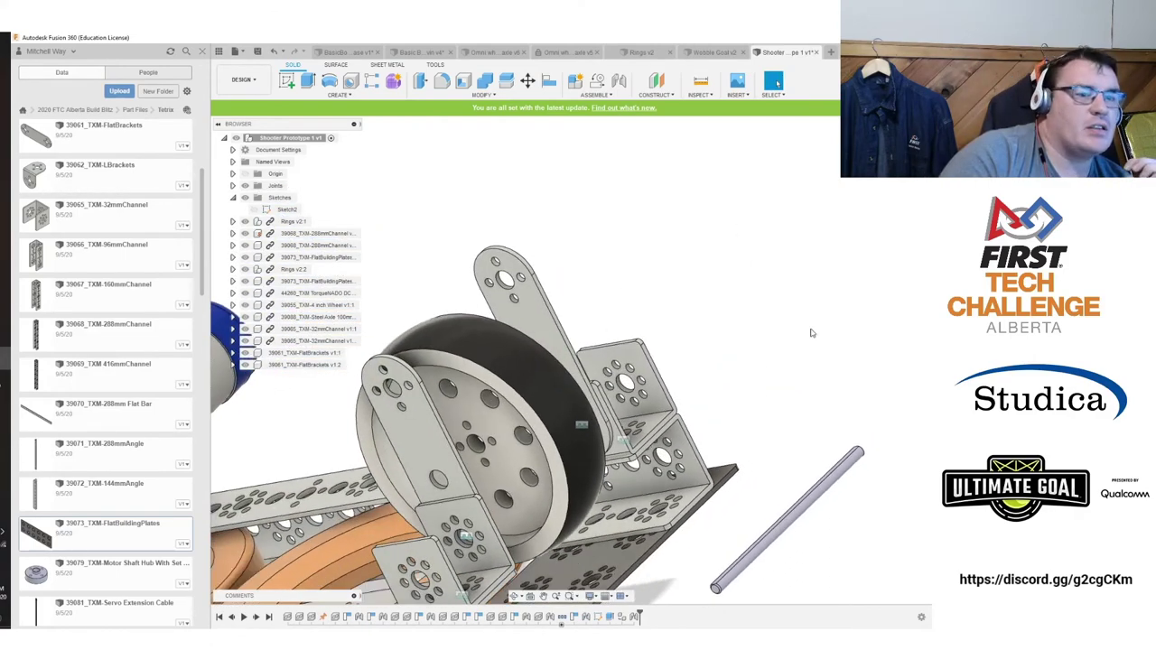
# Insert the 39172 axle hub with set screw, move it -340 mm in Z beside the axle, and rotate it -90° about Y.
pyautogui.moveTo(760, 412); pyautogui.dragTo(772, 384, button='middle')
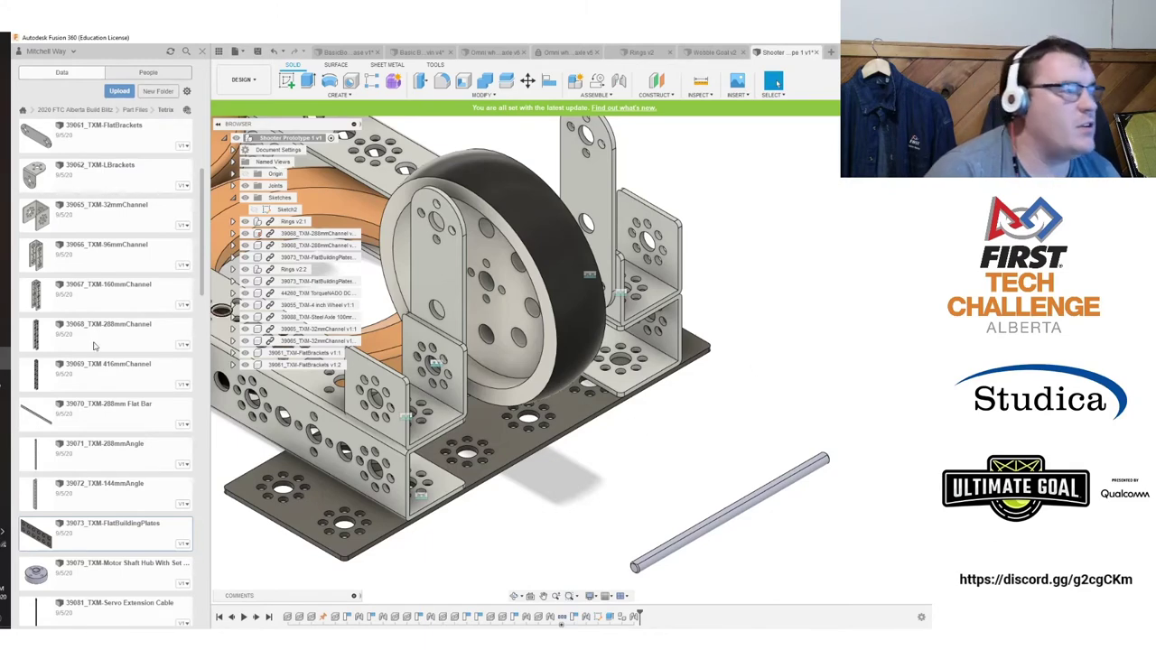
pyautogui.scroll(-15, 107, 385)
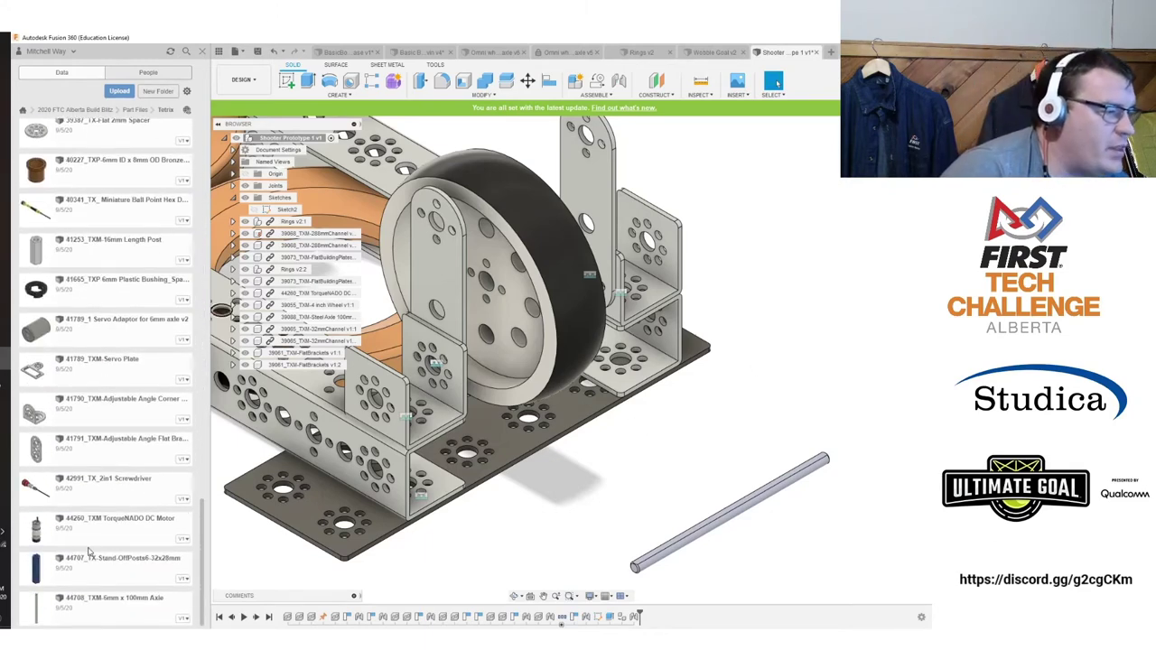
pyautogui.scroll(10, 77, 485)
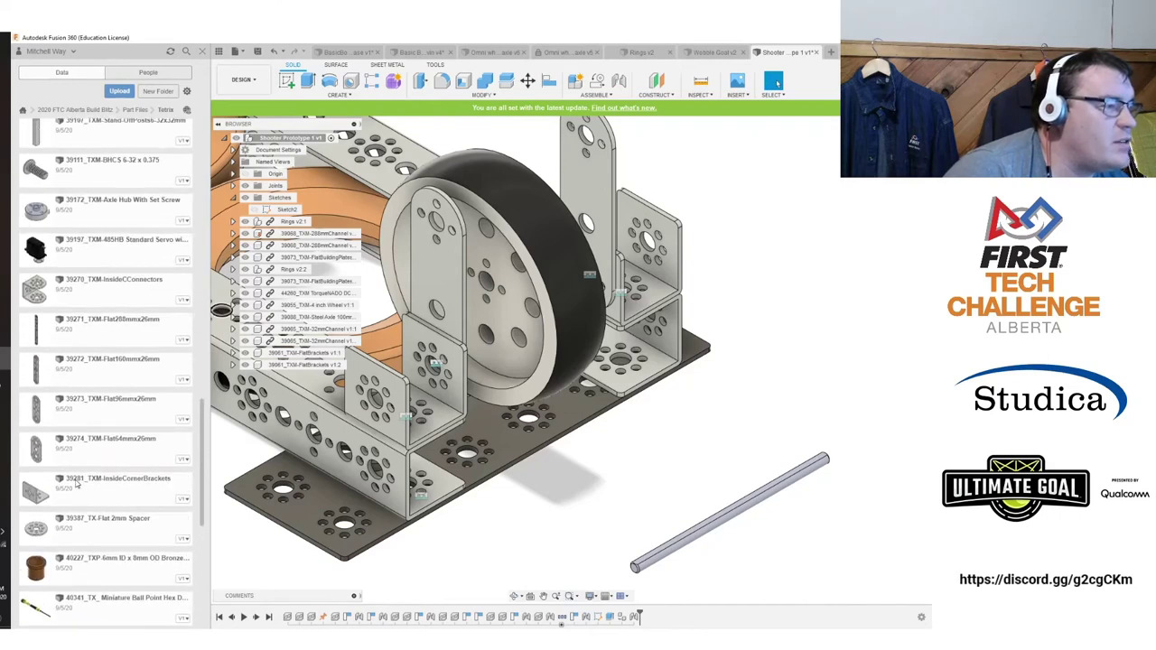
pyautogui.moveTo(93, 364); pyautogui.dragTo(650, 530)
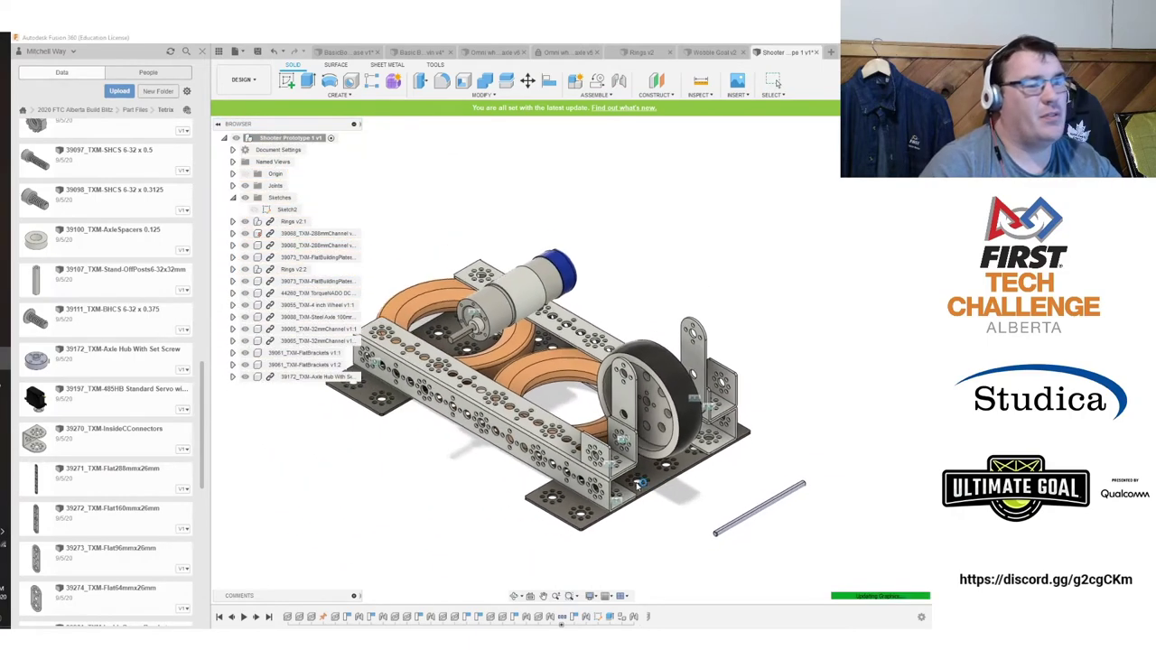
pyautogui.moveTo(365, 325); pyautogui.dragTo(642, 522)
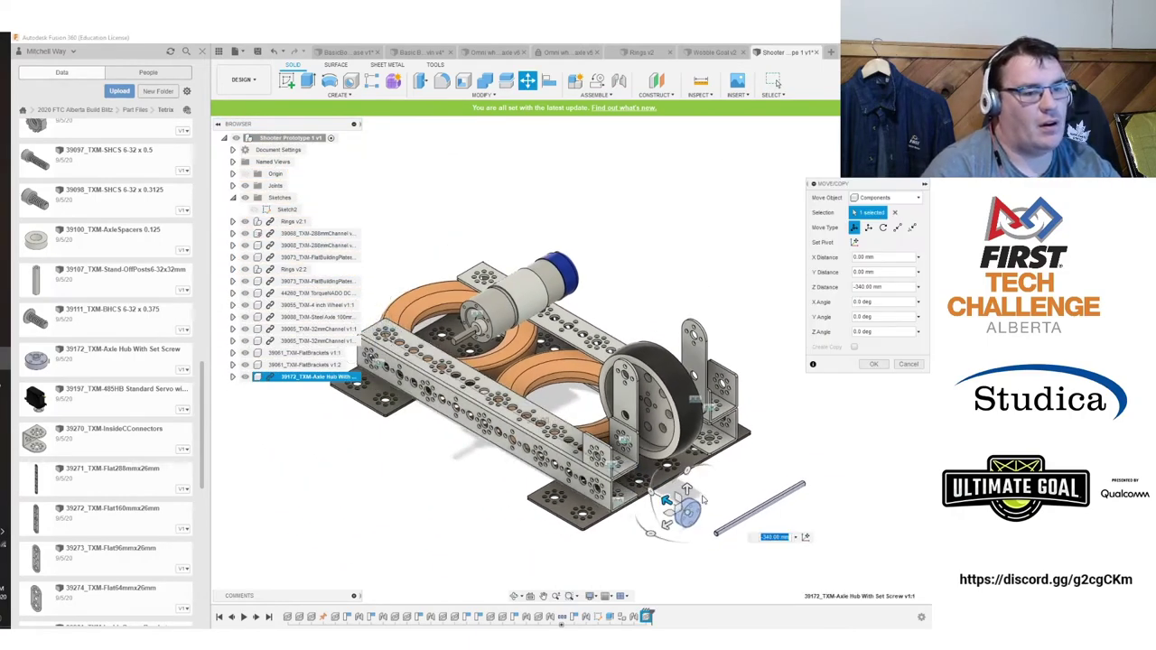
pyautogui.scroll(3, 643, 522)
pyautogui.moveTo(634, 549); pyautogui.dragTo(622, 499)
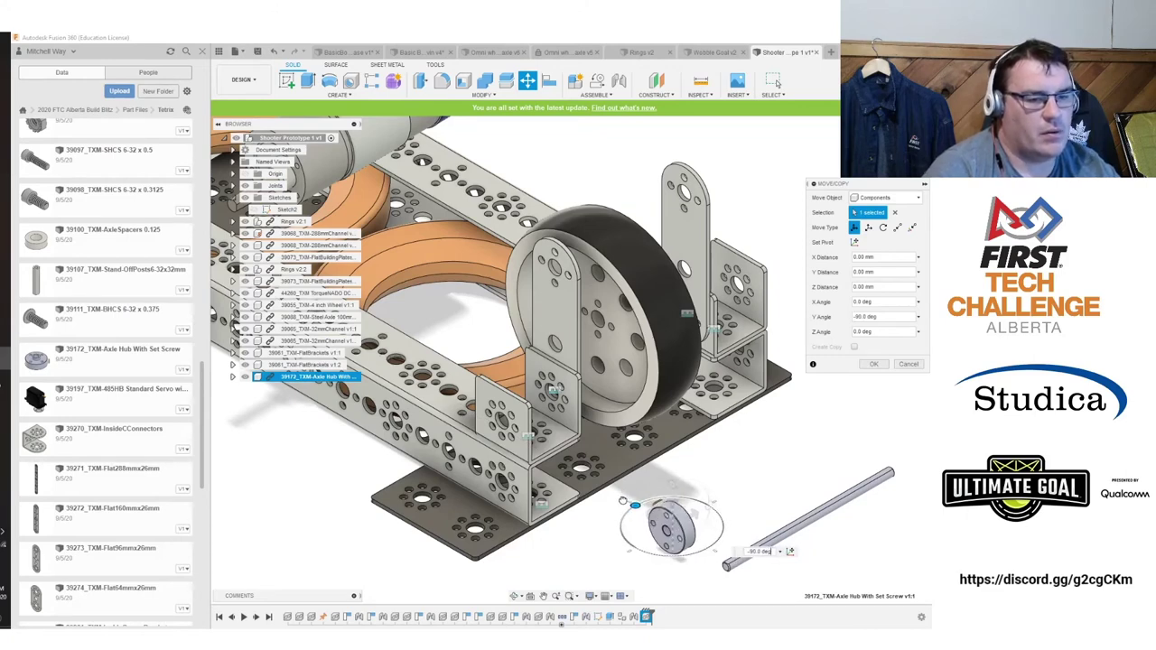
pyautogui.click(873, 364)
# Joint the center of the axle hub's inner face to the 4 inch wheel's center hole.
pyautogui.scroll(4, 719, 493)
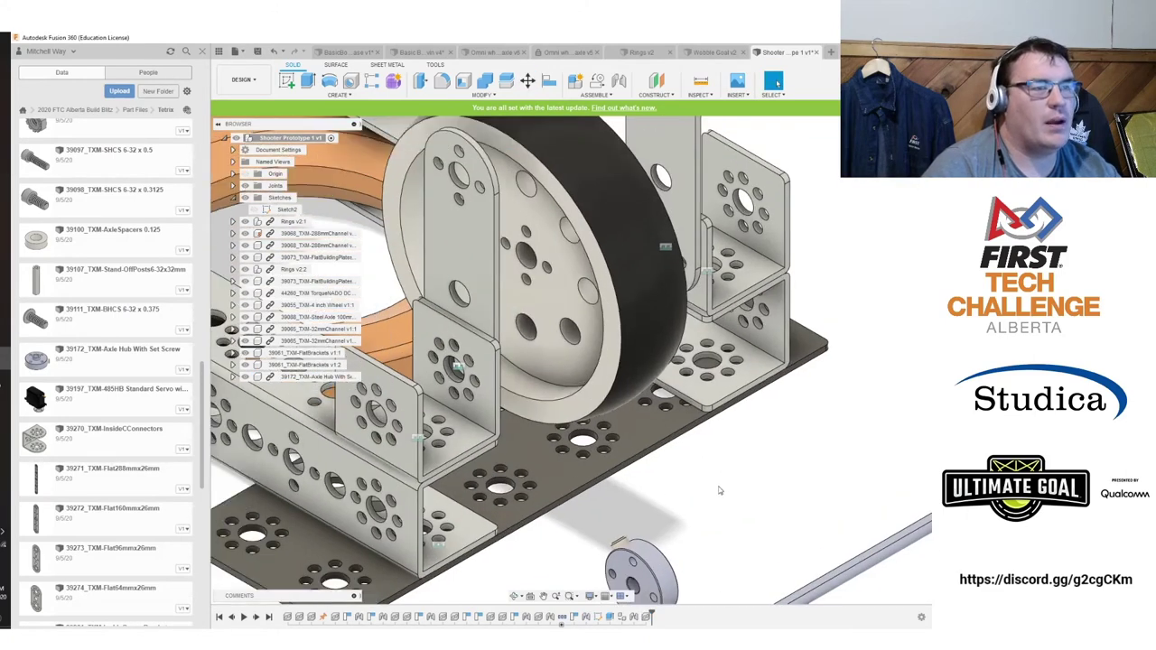
pyautogui.moveTo(720, 493); pyautogui.dragTo(693, 383, button='middle')
pyautogui.click(620, 82)
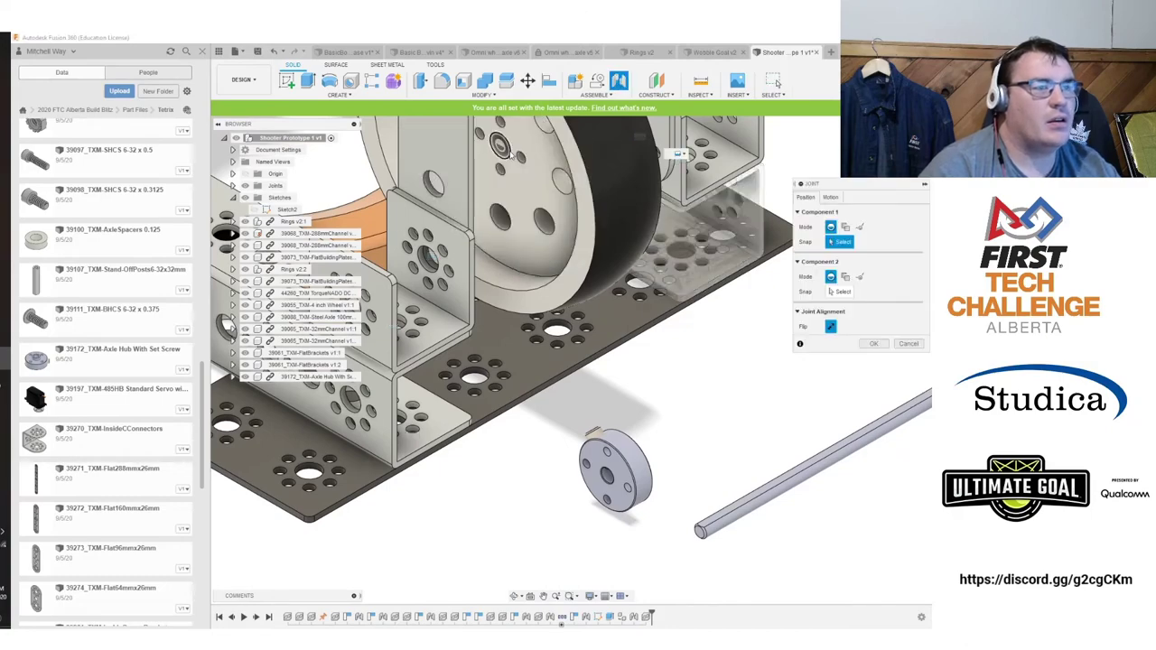
pyautogui.keyDown('shift'); pyautogui.moveTo(623, 383); pyautogui.dragTo(445, 464, button='middle'); pyautogui.keyUp('shift')
pyautogui.click(384, 398)
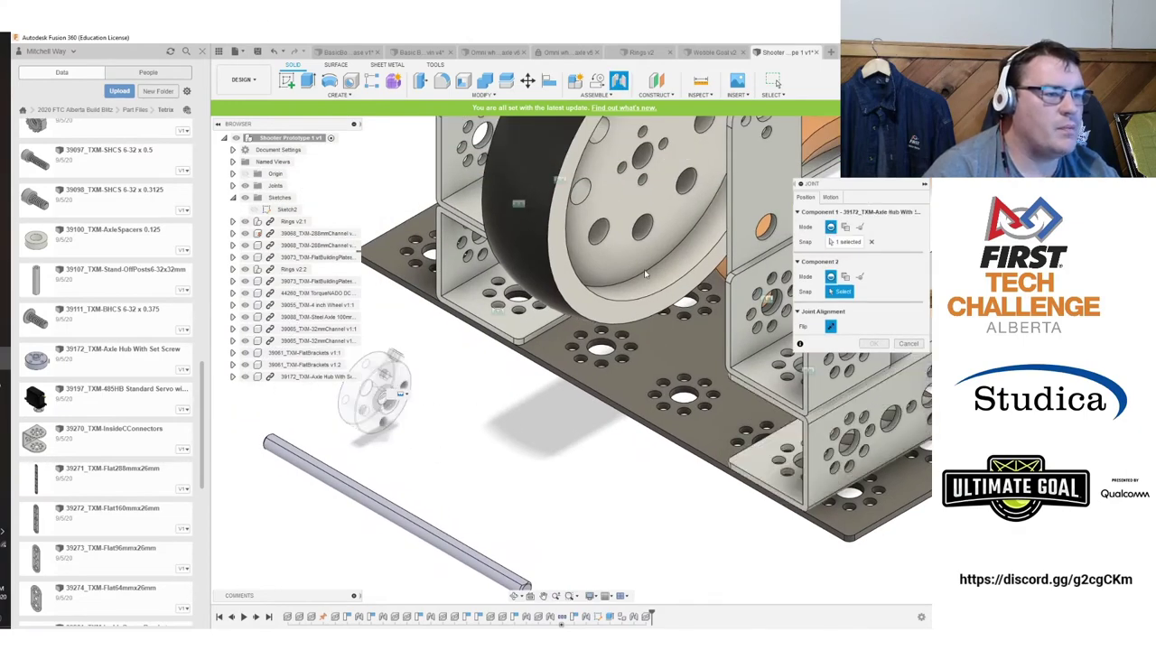
pyautogui.keyDown('shift'); pyautogui.moveTo(687, 235); pyautogui.dragTo(543, 132, button='middle'); pyautogui.keyUp('shift')
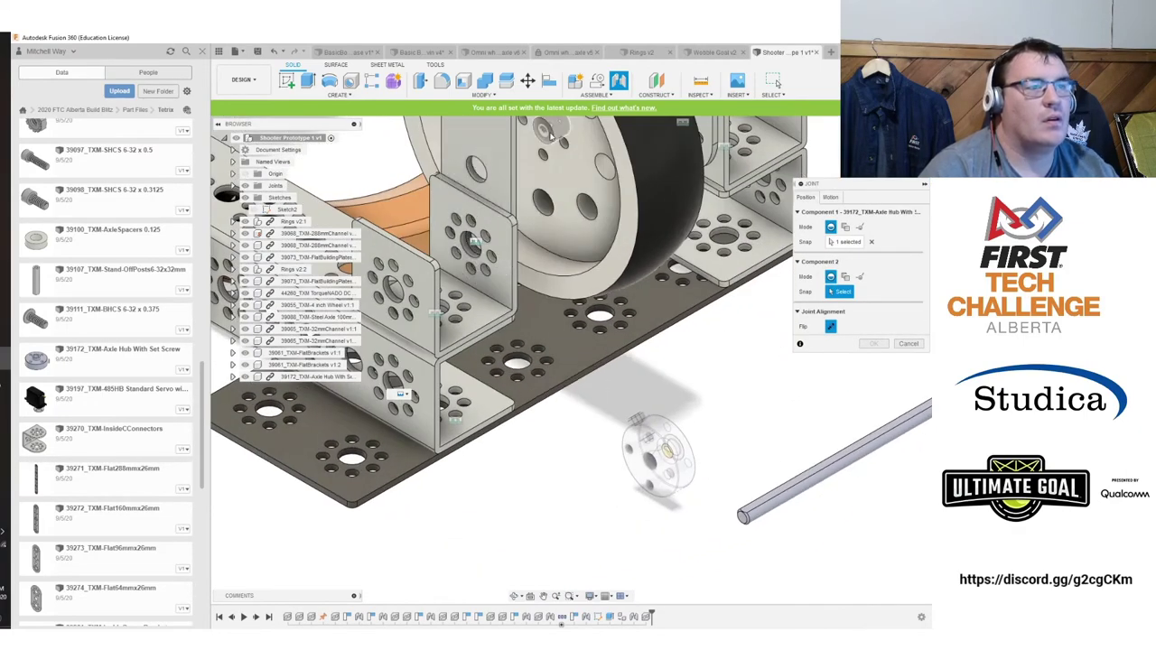
pyautogui.click(549, 146)
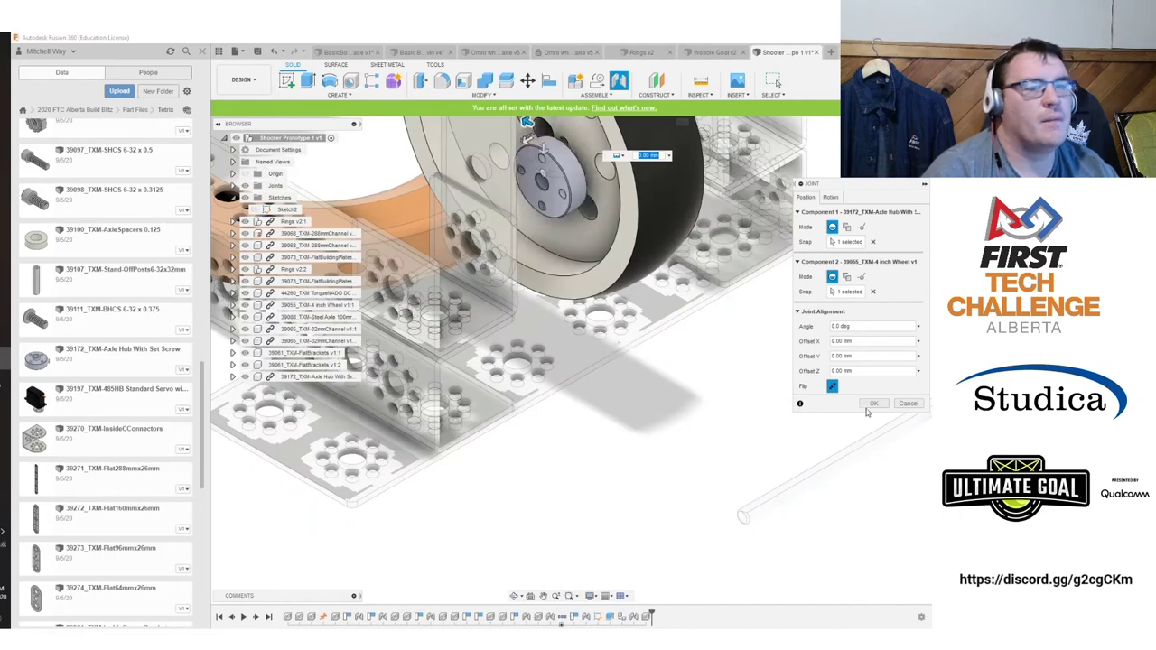
pyautogui.click(873, 403)
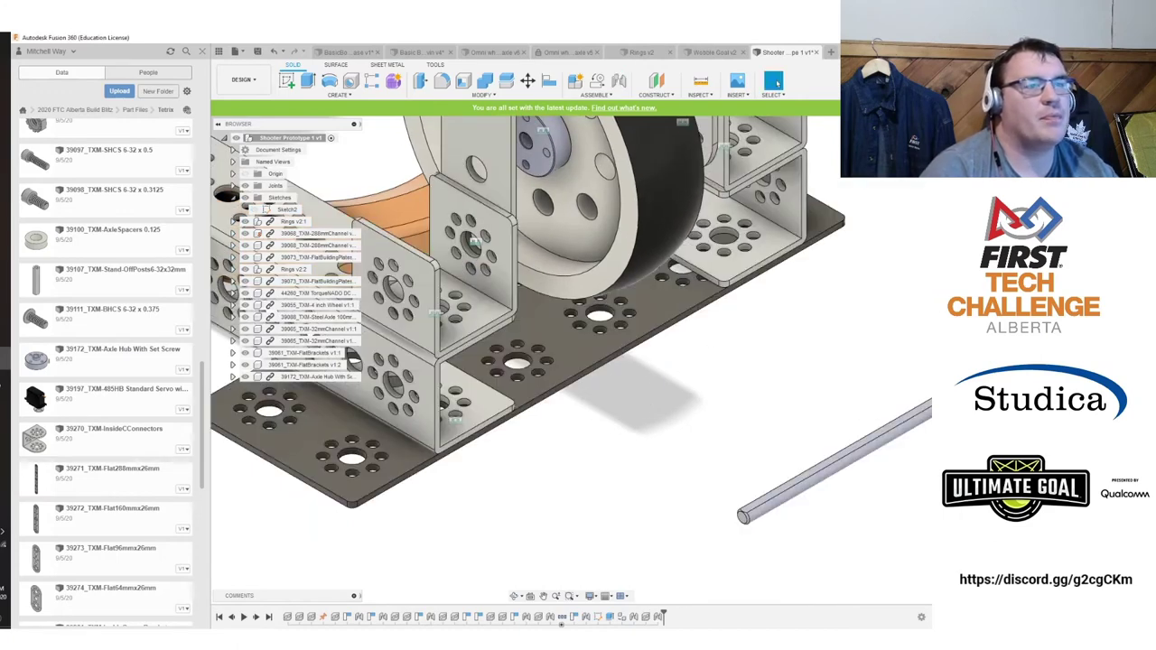
# Copy the 39172 axle hub with set screw and move the copy to the opposite side of the 4 inch wheel.
pyautogui.click(348, 376)
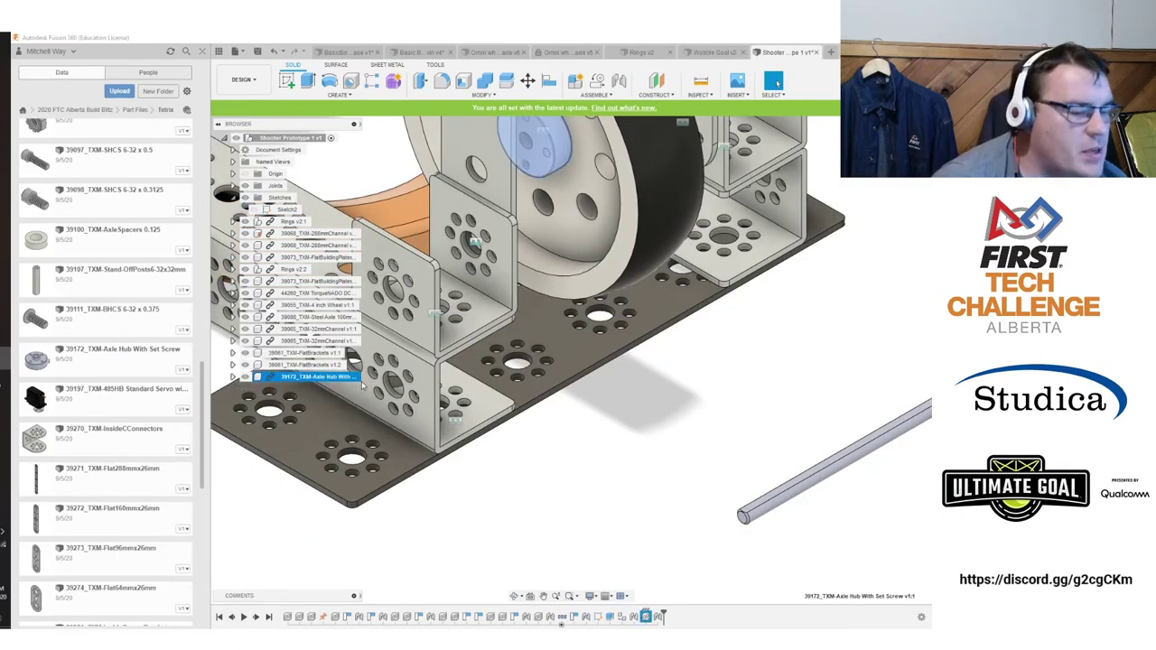
pyautogui.hotkey('ctrl', 'v')
pyautogui.moveTo(649, 140); pyautogui.dragTo(618, 281, button='middle')
pyautogui.moveTo(542, 260); pyautogui.dragTo(807, 350)
pyautogui.moveTo(806, 351); pyautogui.dragTo(718, 363, button='middle')
pyautogui.moveTo(720, 364); pyautogui.dragTo(714, 367)
pyautogui.press('Return')
# Joint the 4 inch wheel's center hole on its bare side to the center of the axle hub copy.
pyautogui.keyDown('shift'); pyautogui.moveTo(694, 283); pyautogui.dragTo(533, 262, button='middle'); pyautogui.keyUp('shift')
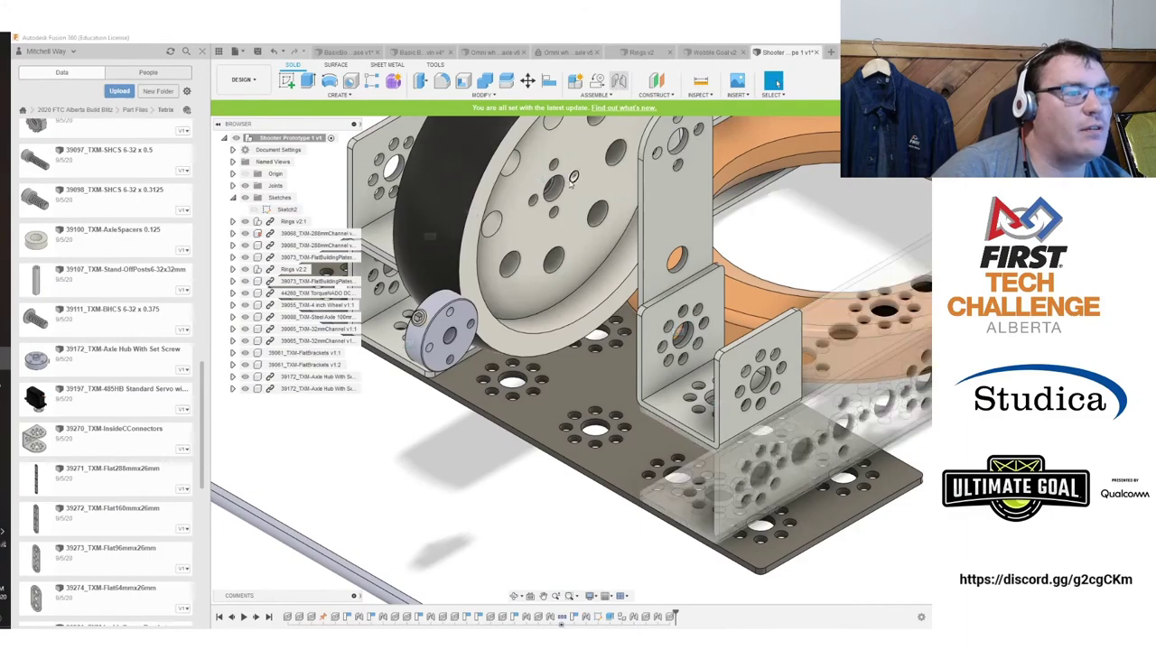
pyautogui.click(618, 82)
pyautogui.click(554, 187)
pyautogui.keyDown('shift'); pyautogui.moveTo(418, 316); pyautogui.dragTo(684, 351, button='middle'); pyautogui.keyUp('shift')
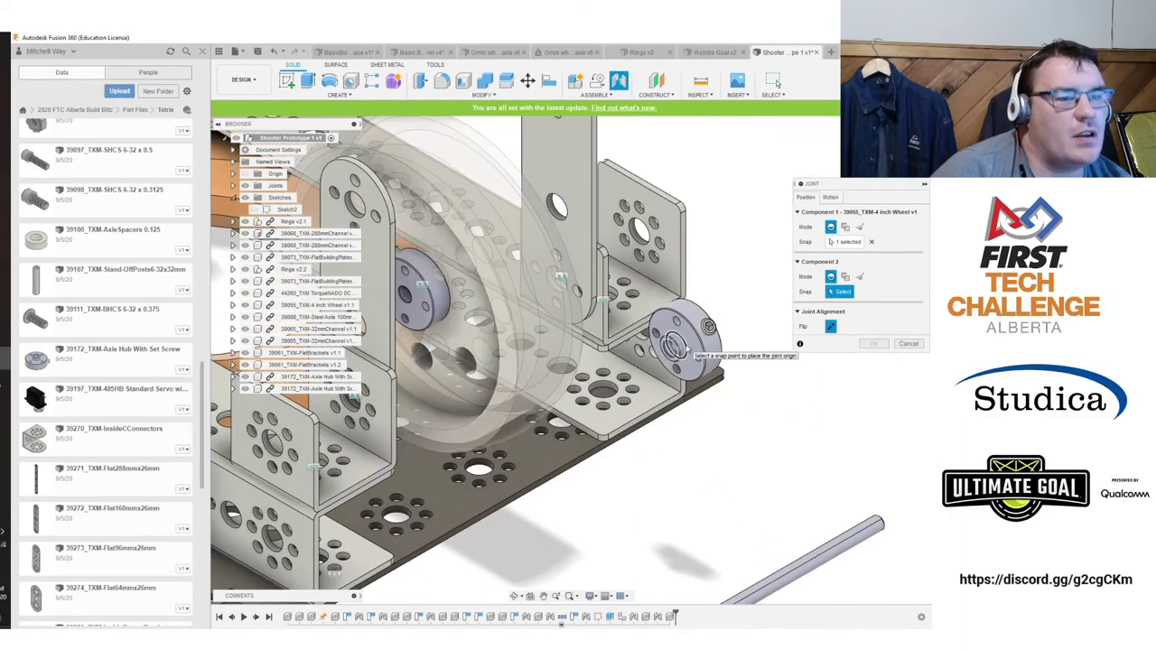
pyautogui.click(686, 349)
pyautogui.click(805, 394)
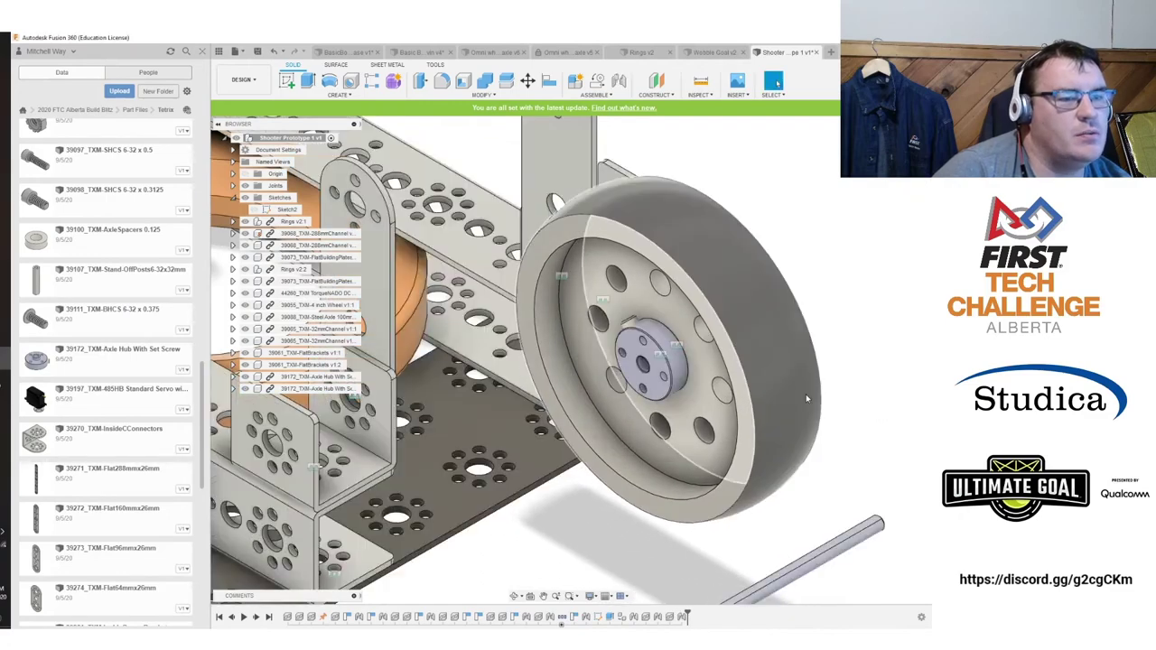
pyautogui.scroll(-3, 806, 398)
pyautogui.moveTo(840, 392); pyautogui.dragTo(736, 341, button='middle')
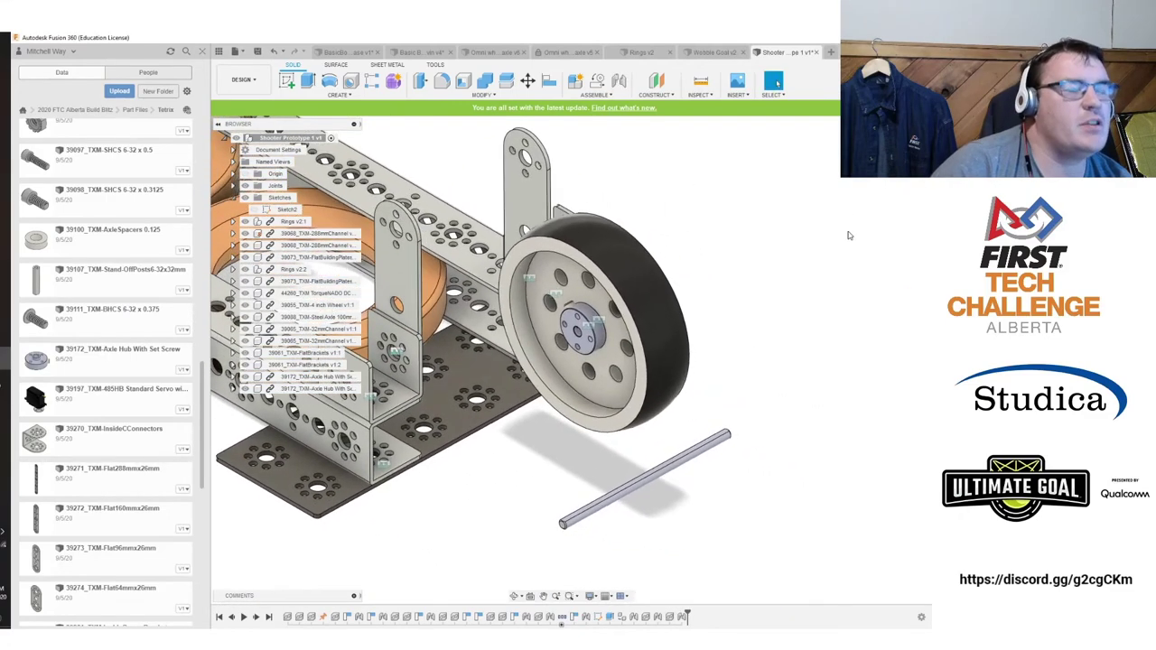
# Raise the 100mm steel axle from ring level to near the top of the flat brackets, in front of the wheel.
pyautogui.click(848, 228)
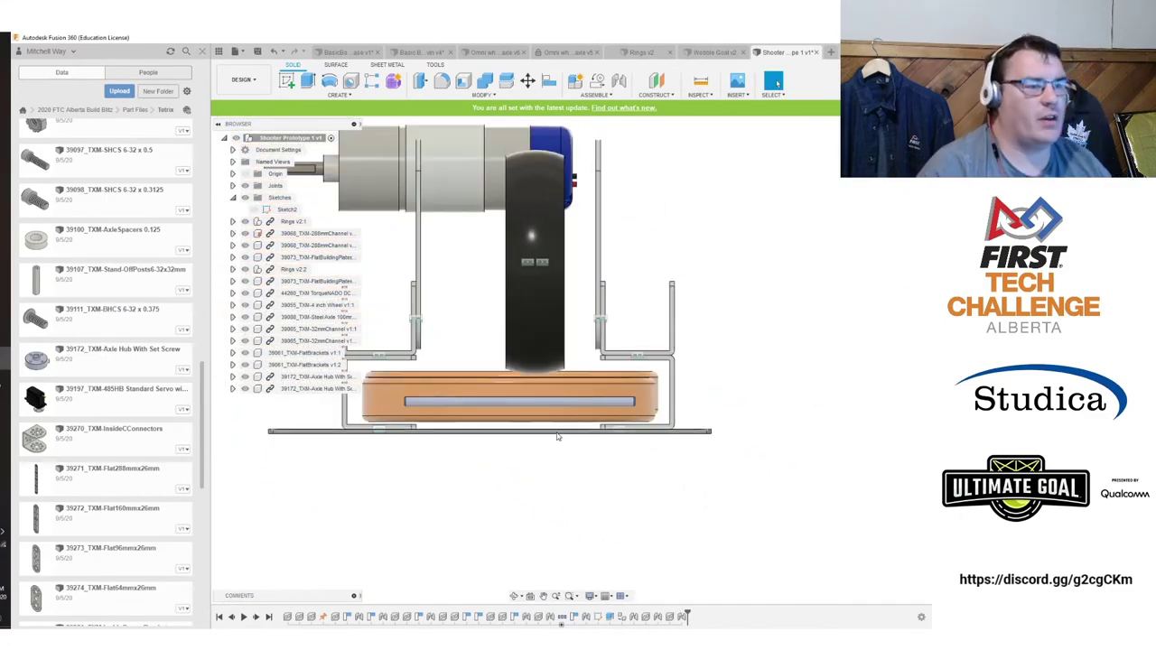
pyautogui.moveTo(544, 402); pyautogui.dragTo(484, 181)
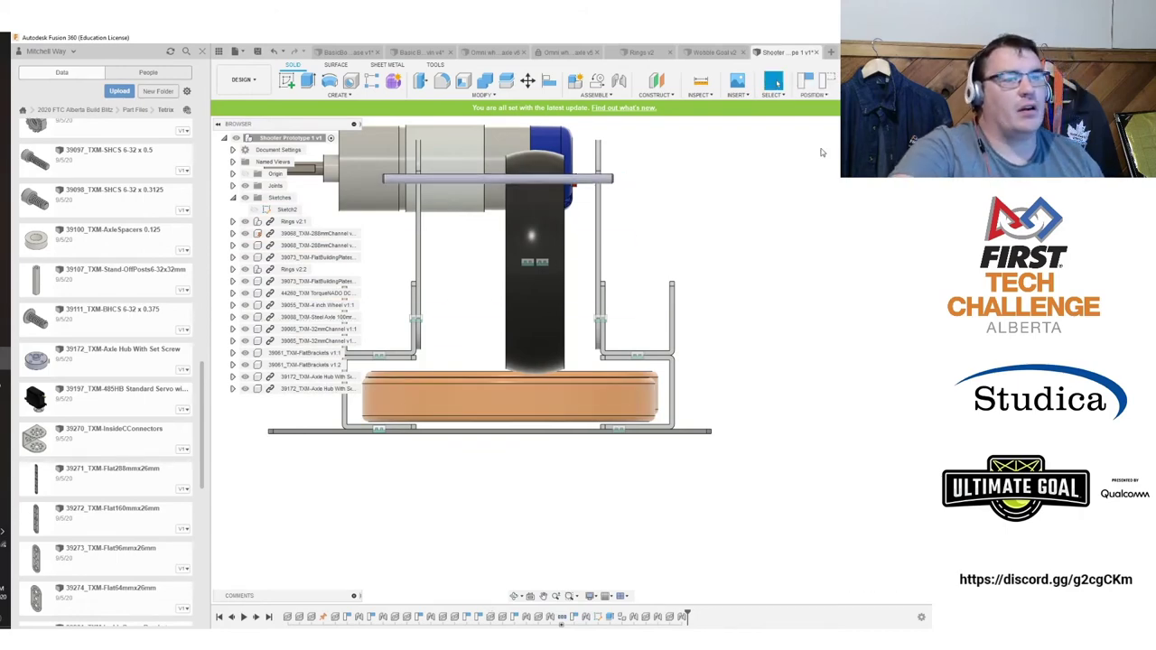
pyautogui.keyDown('shift'); pyautogui.moveTo(543, 235); pyautogui.dragTo(552, 348, button='middle'); pyautogui.keyUp('shift')
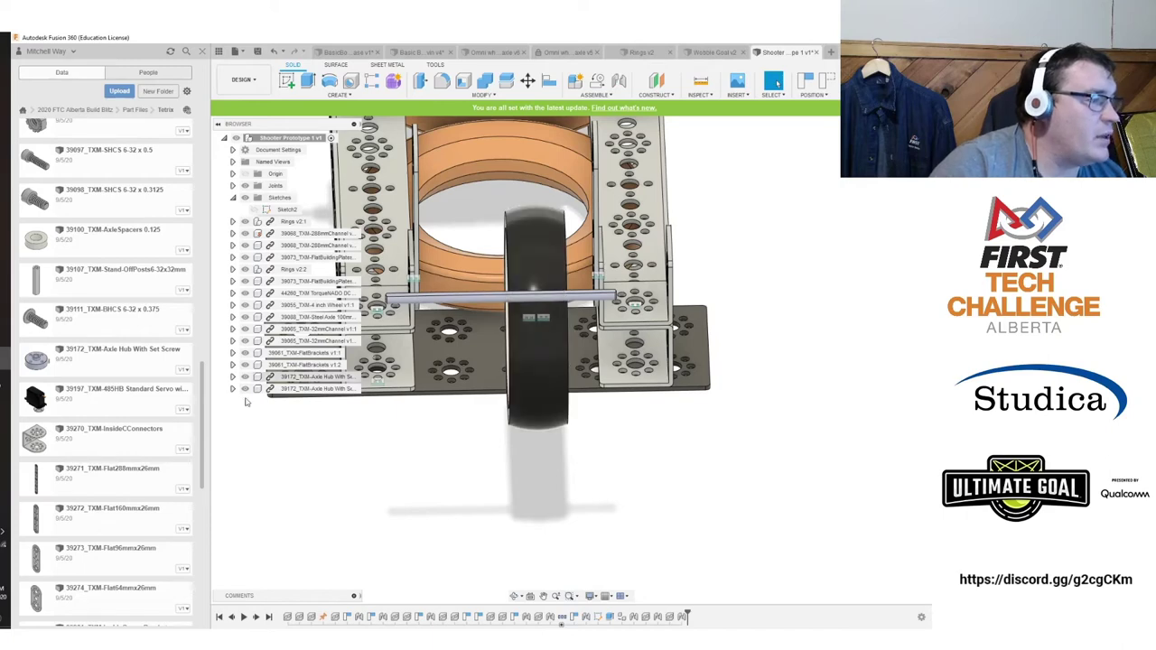
# Insert the 39092 axle set collar, move it into the open space in front of the wheel, and rotate it 90° about Y.
pyautogui.scroll(3, 90, 423)
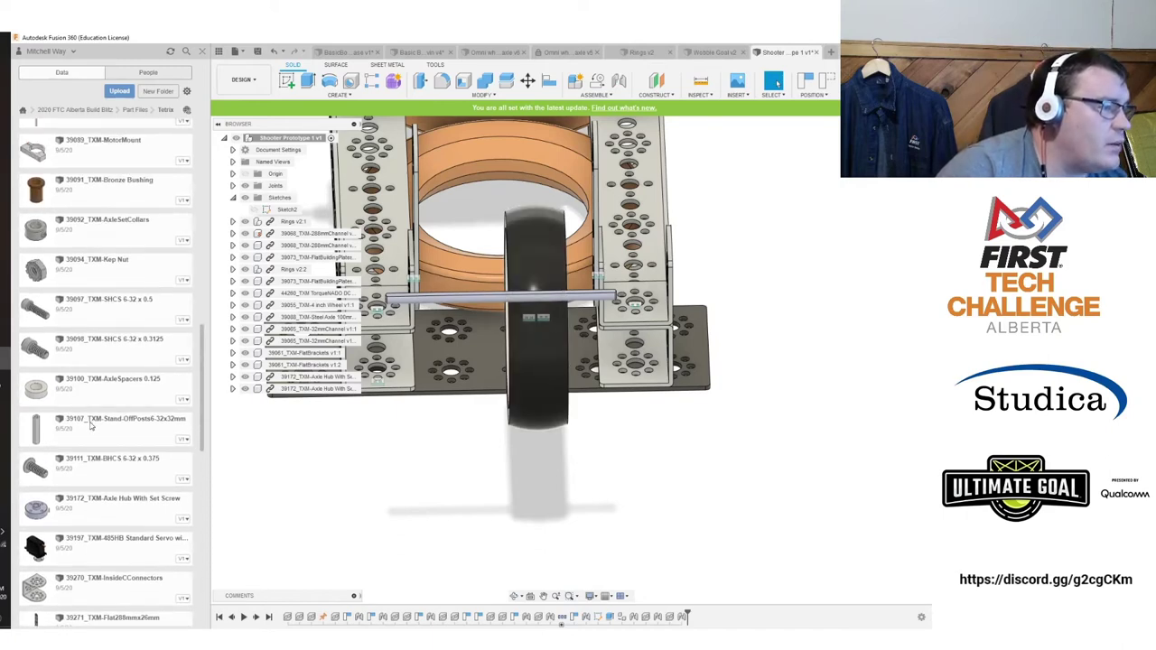
pyautogui.scroll(3, 91, 427)
pyautogui.moveTo(97, 383); pyautogui.dragTo(581, 525)
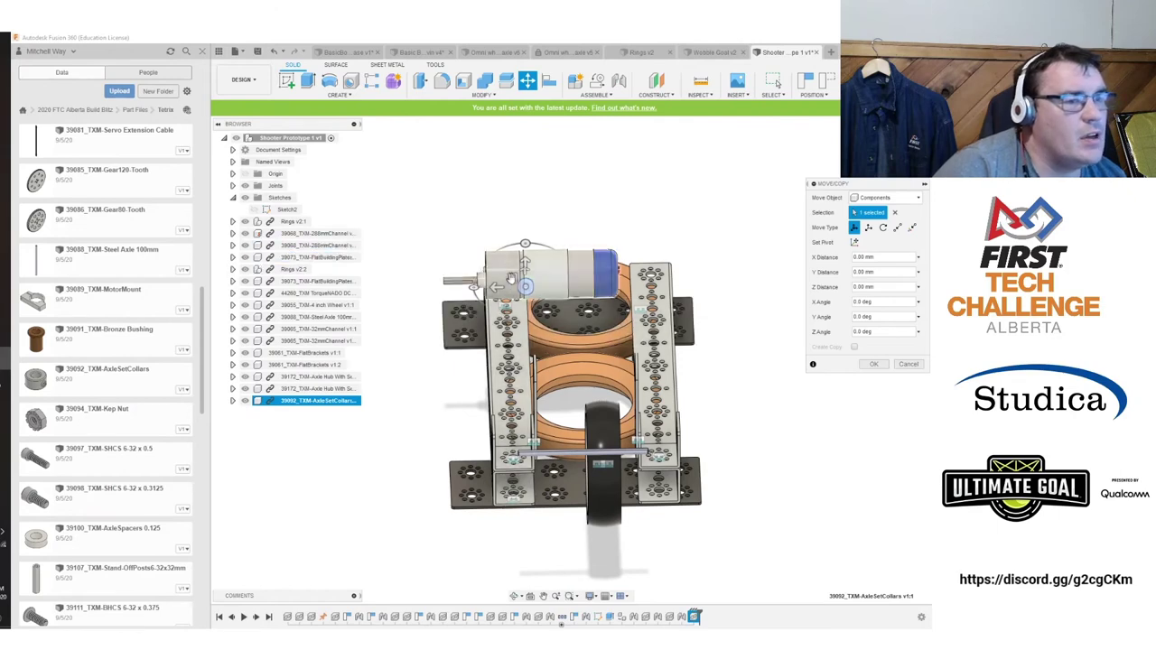
pyautogui.keyDown('shift'); pyautogui.moveTo(705, 293); pyautogui.dragTo(623, 275, button='middle'); pyautogui.keyUp('shift')
pyautogui.moveTo(615, 253); pyautogui.dragTo(460, 584)
pyautogui.moveTo(730, 494); pyautogui.dragTo(711, 367, button='middle')
pyautogui.moveTo(399, 460); pyautogui.dragTo(430, 491)
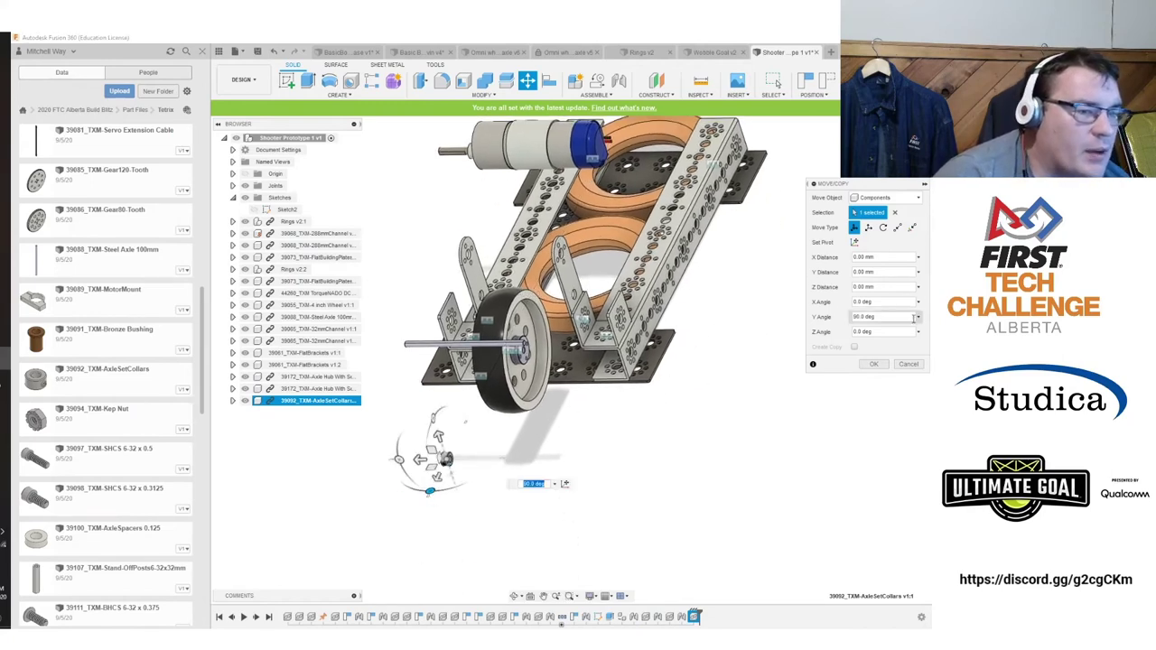
pyautogui.click(874, 363)
# Capture the moved axle's position and joint the end of the 100mm steel axle to the axle set collar's bore.
pyautogui.scroll(5, 465, 425)
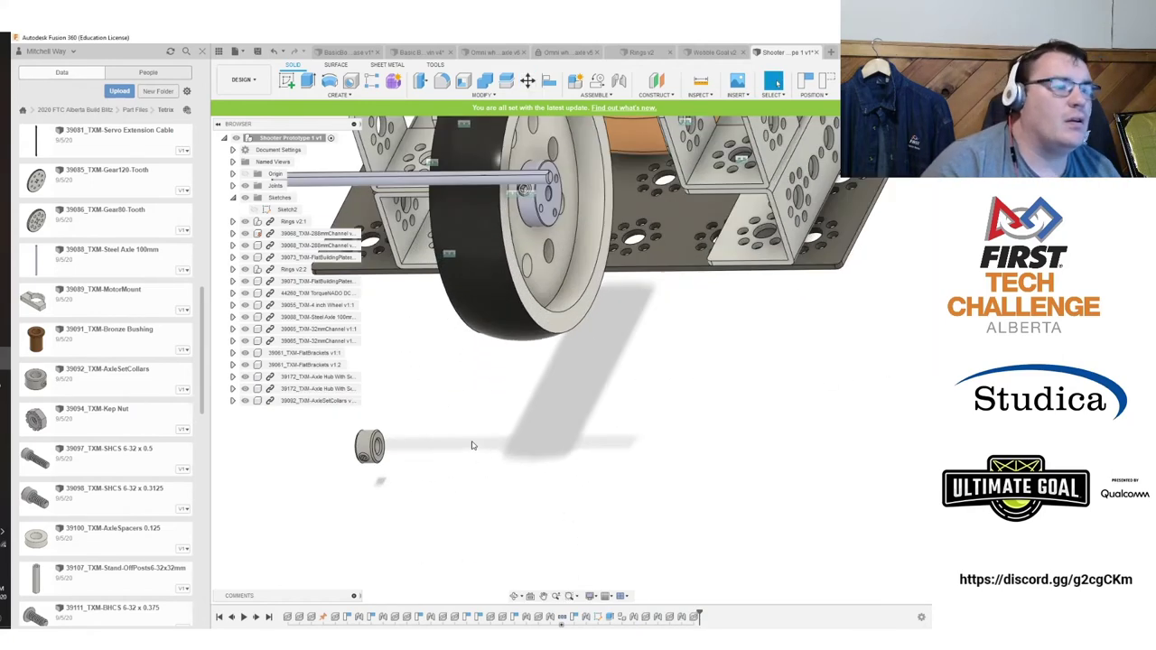
pyautogui.click(619, 83)
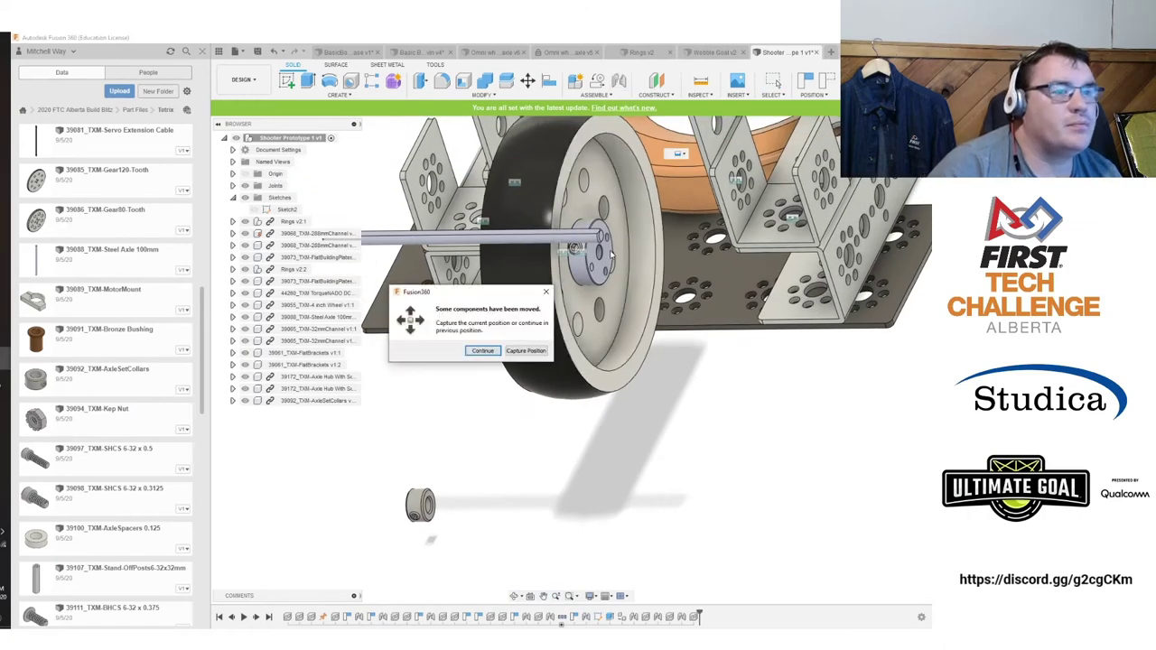
pyautogui.click(535, 350)
pyautogui.scroll(2, 611, 223)
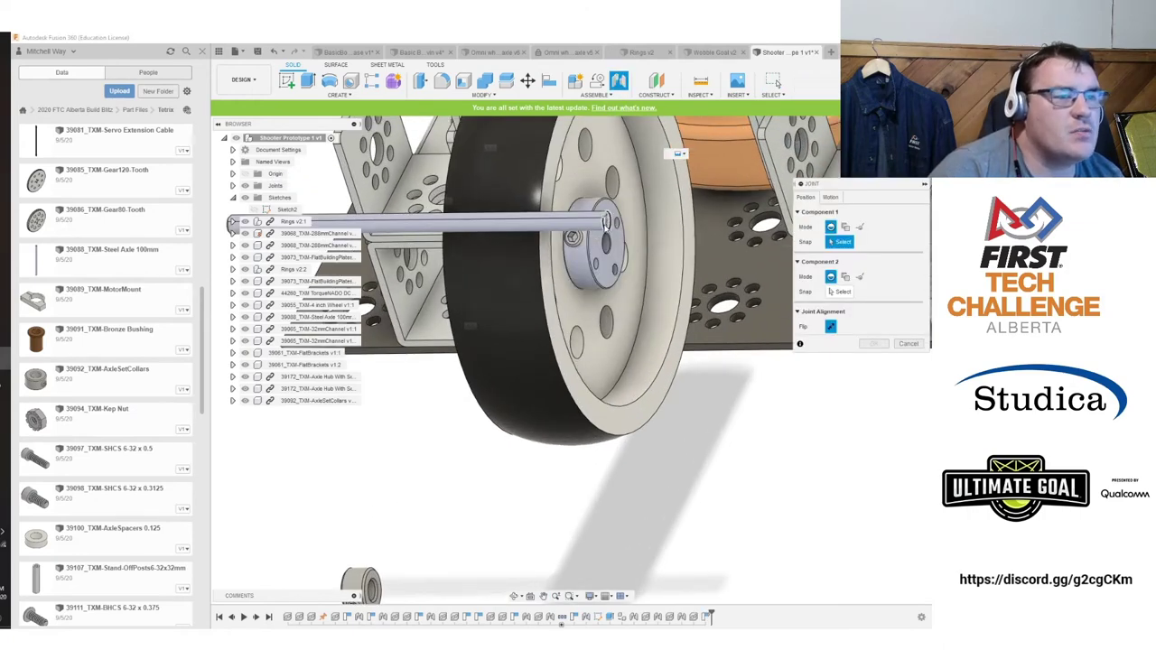
pyautogui.click(607, 223)
pyautogui.moveTo(374, 562); pyautogui.dragTo(788, 331, button='middle')
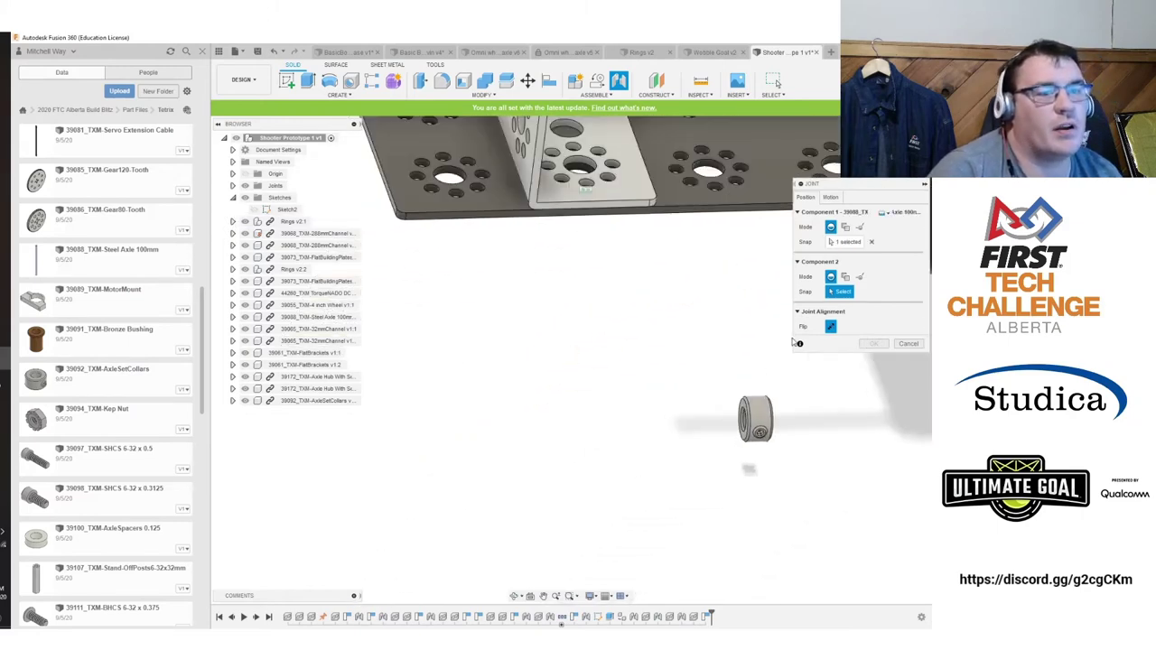
pyautogui.scroll(3, 744, 423)
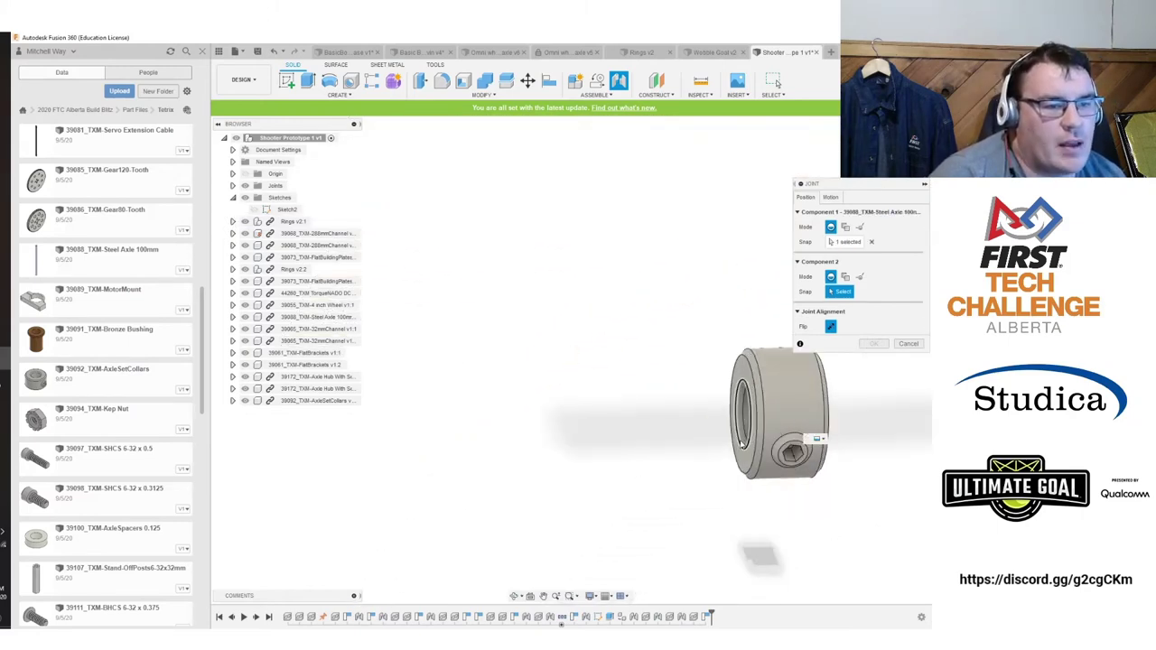
pyautogui.click(740, 444)
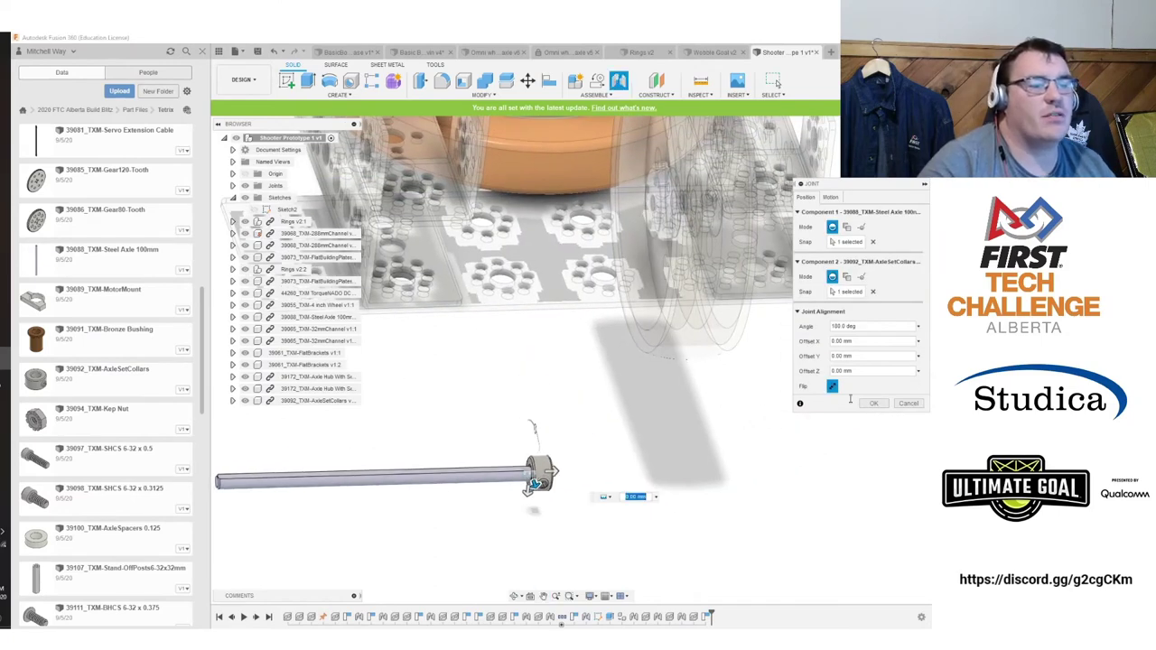
pyautogui.click(872, 404)
# Insert the 39091 bronze bushing, move it -370 mm in Z beside the axle, and rotate it 90° about Y.
pyautogui.scroll(-4, 627, 394)
pyautogui.moveTo(627, 393); pyautogui.dragTo(569, 421, button='middle')
pyautogui.moveTo(103, 344); pyautogui.dragTo(578, 433)
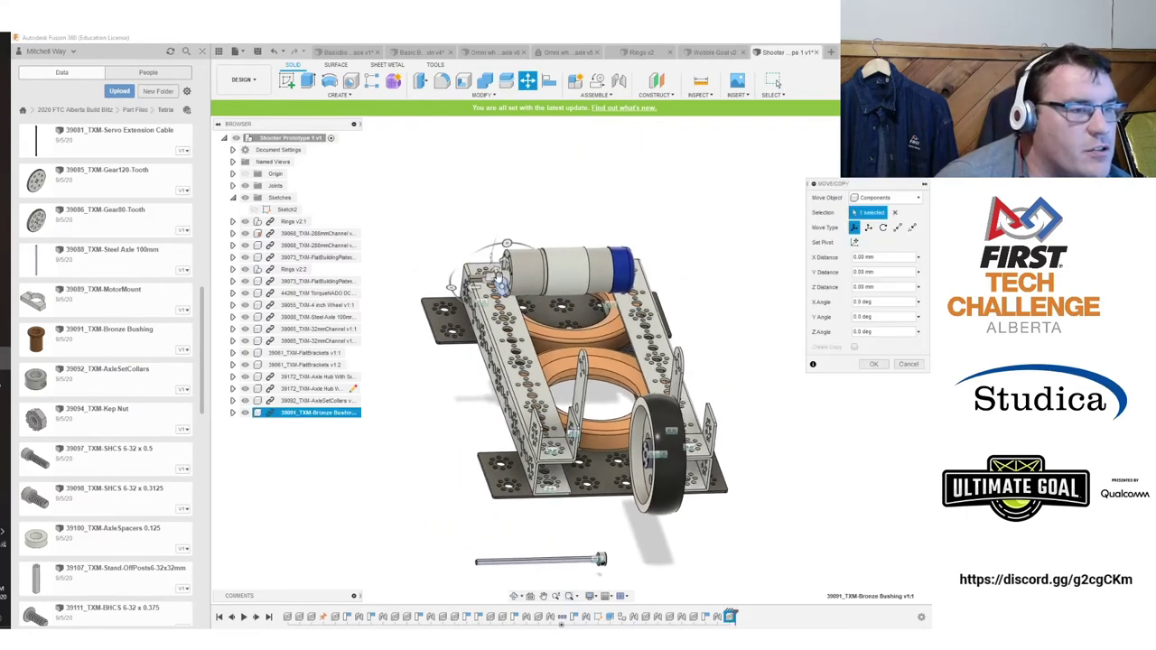
pyautogui.moveTo(499, 271); pyautogui.dragTo(608, 523)
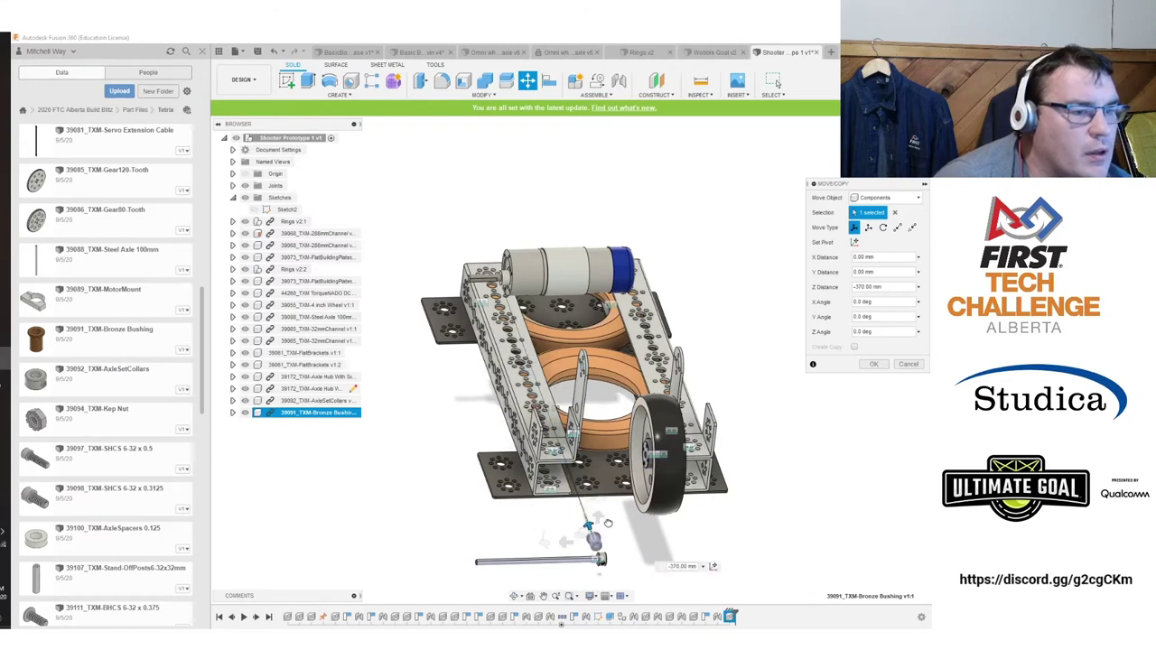
pyautogui.moveTo(542, 540); pyautogui.dragTo(587, 567)
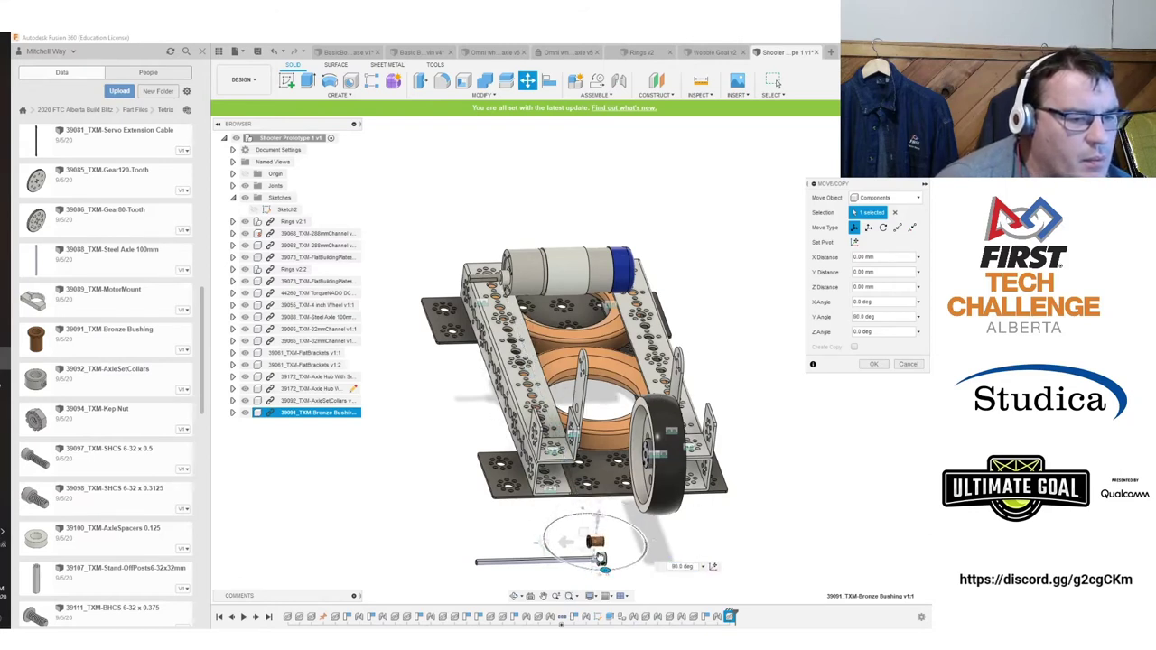
pyautogui.click(873, 364)
# Joint the upper hole of the flat bracket on the wheel's hub-copy side to the bronze bushing.
pyautogui.scroll(3, 699, 505)
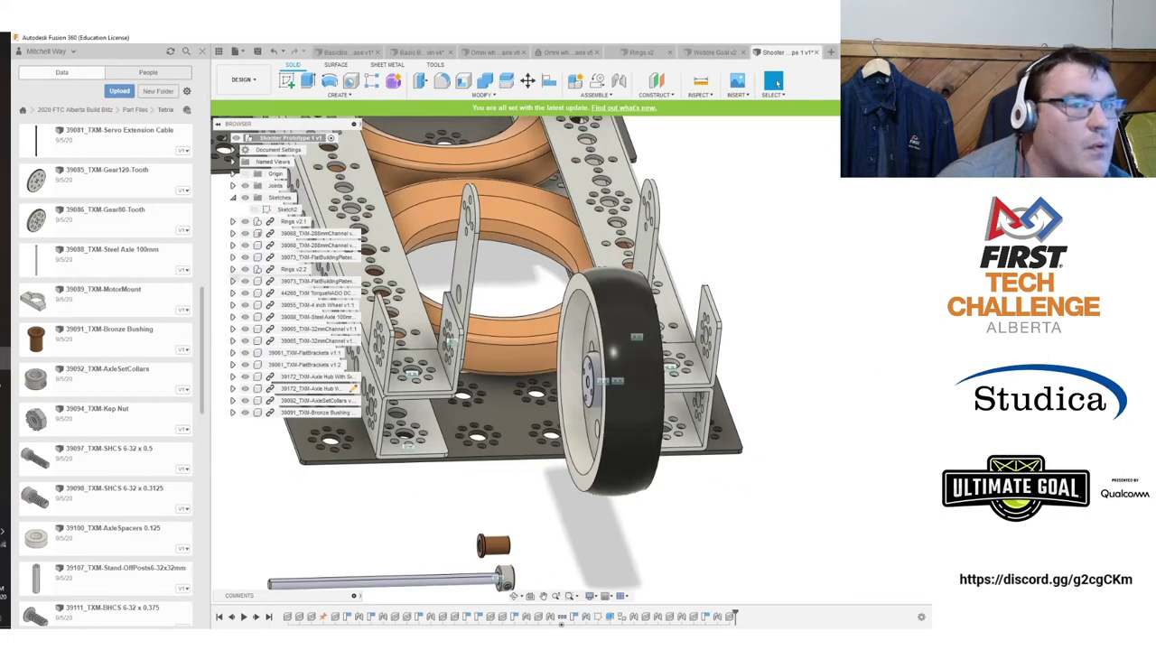
pyautogui.click(620, 82)
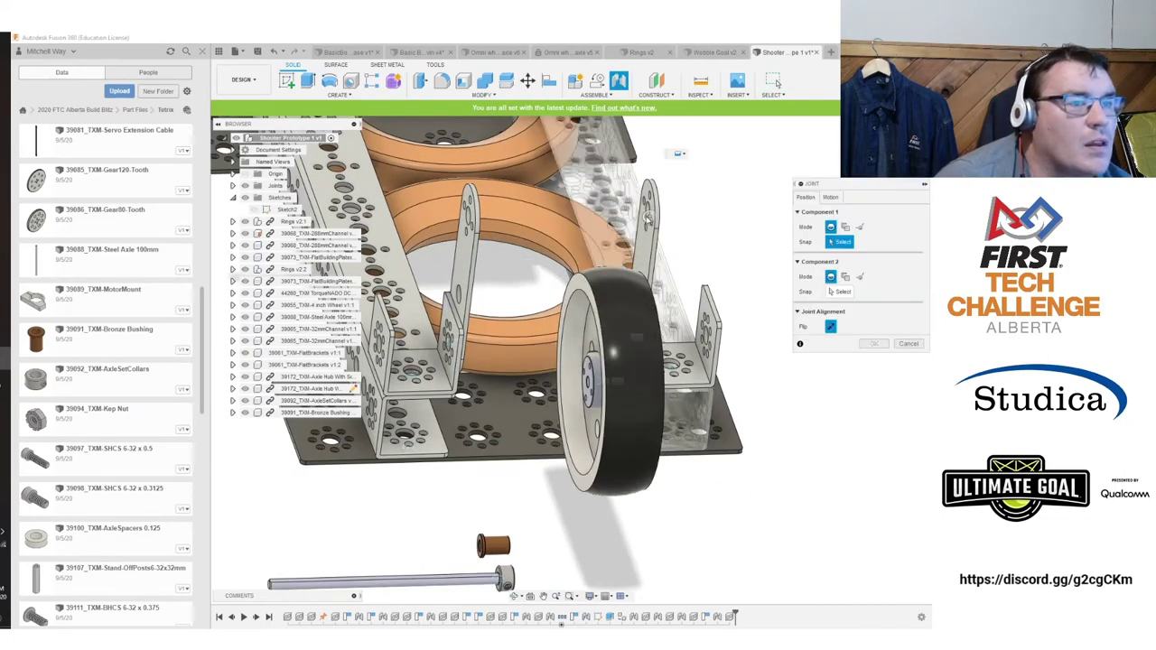
pyautogui.click(648, 215)
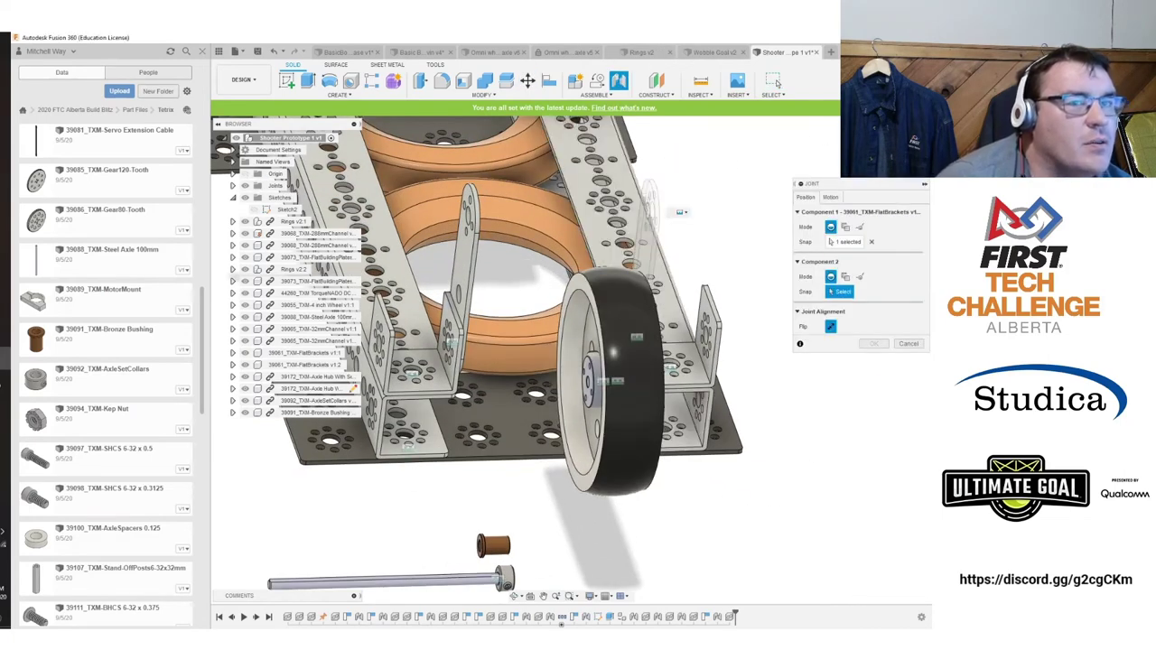
pyautogui.keyDown('shift'); pyautogui.moveTo(673, 424); pyautogui.dragTo(460, 486, button='middle'); pyautogui.keyUp('shift')
pyautogui.moveTo(287, 452); pyautogui.dragTo(392, 452, button='middle')
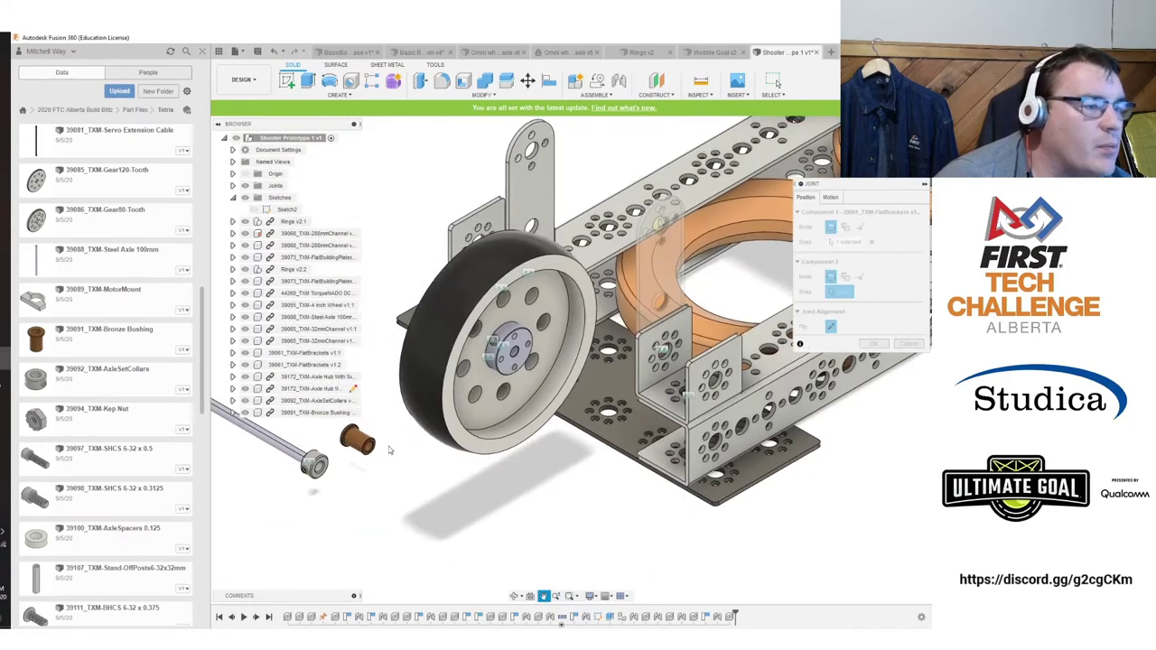
pyautogui.scroll(3, 351, 431)
pyautogui.click(359, 433)
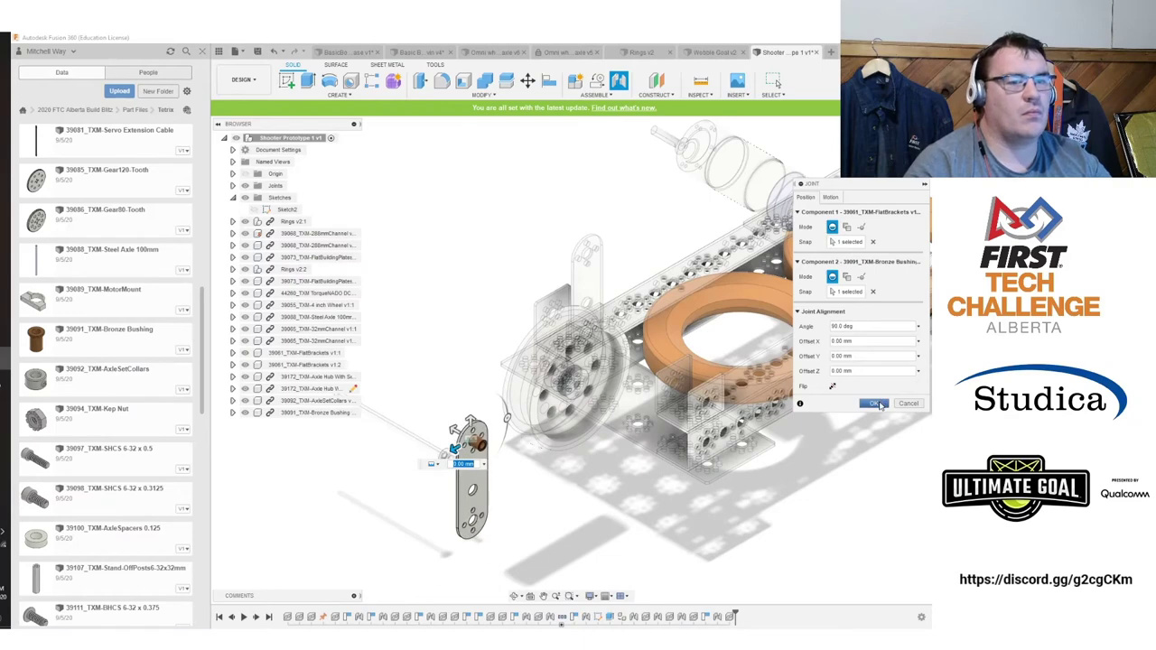
pyautogui.click(868, 404)
# Copy the bronze bushing and move the copy into open space above the opposite flat bracket.
pyautogui.scroll(2, 718, 271)
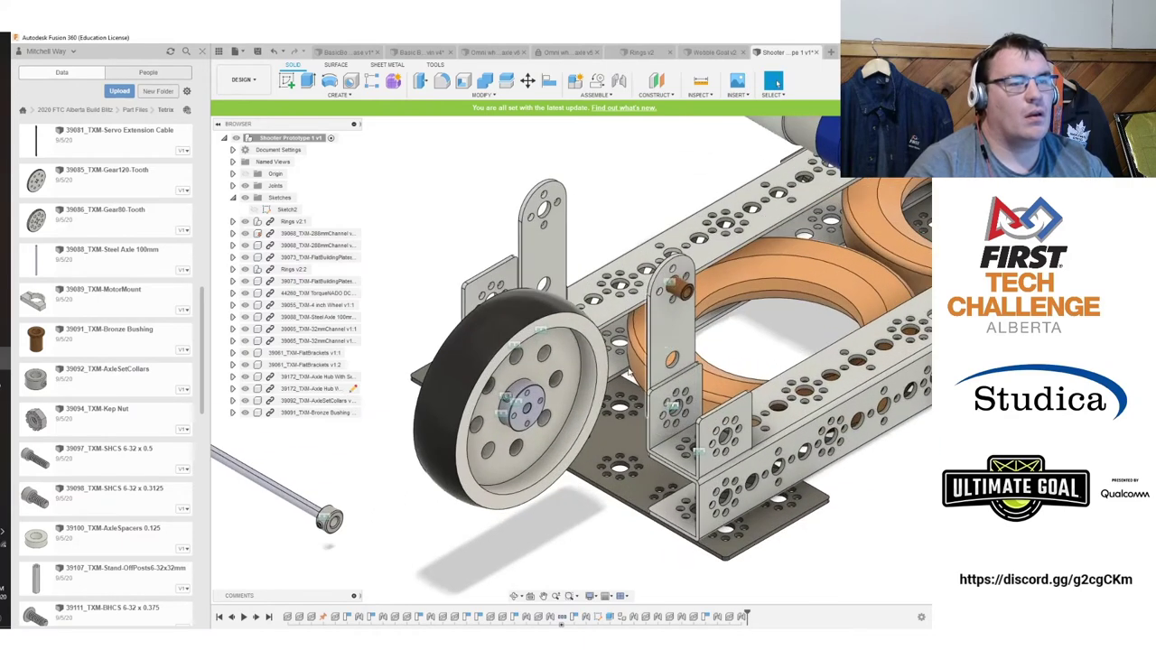
pyautogui.click(336, 413)
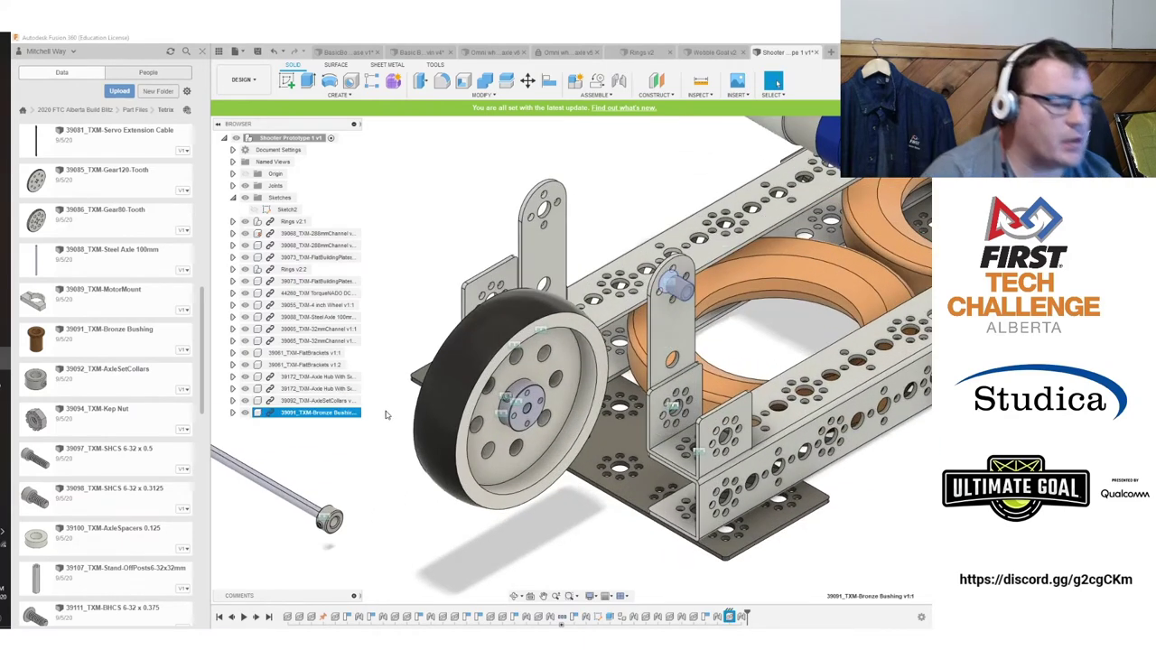
pyautogui.press('m')
pyautogui.moveTo(666, 264); pyautogui.dragTo(519, 147)
pyautogui.click(871, 364)
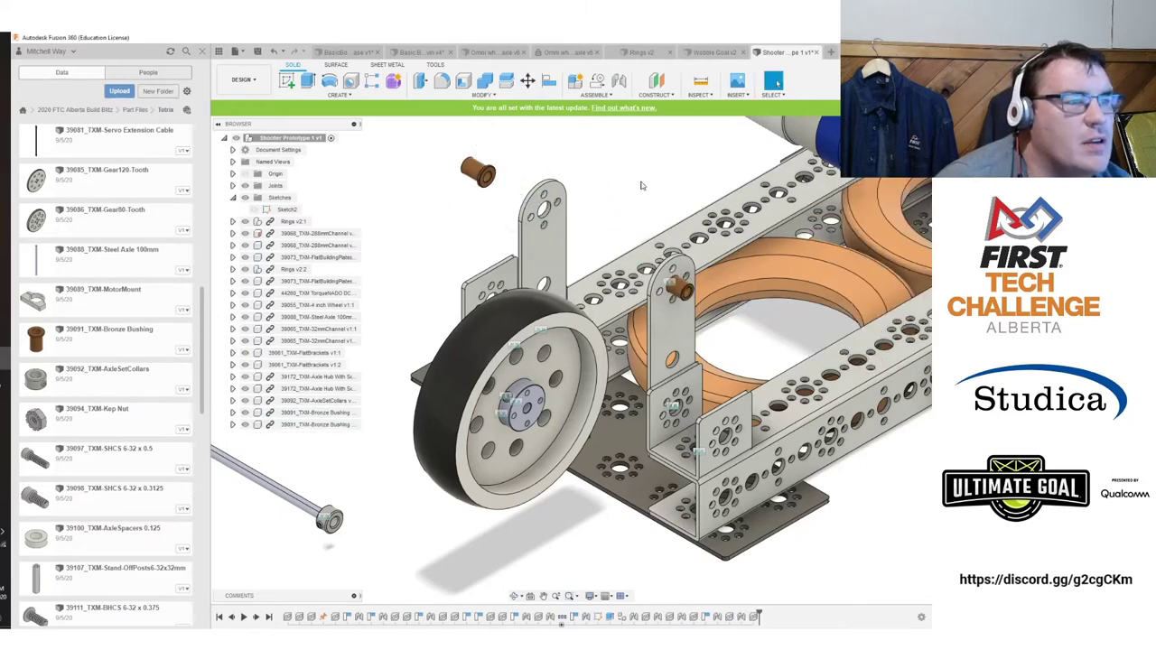
# Joint the upper hole of the opposite flat bracket to the copied bronze bushing.
pyautogui.click(620, 83)
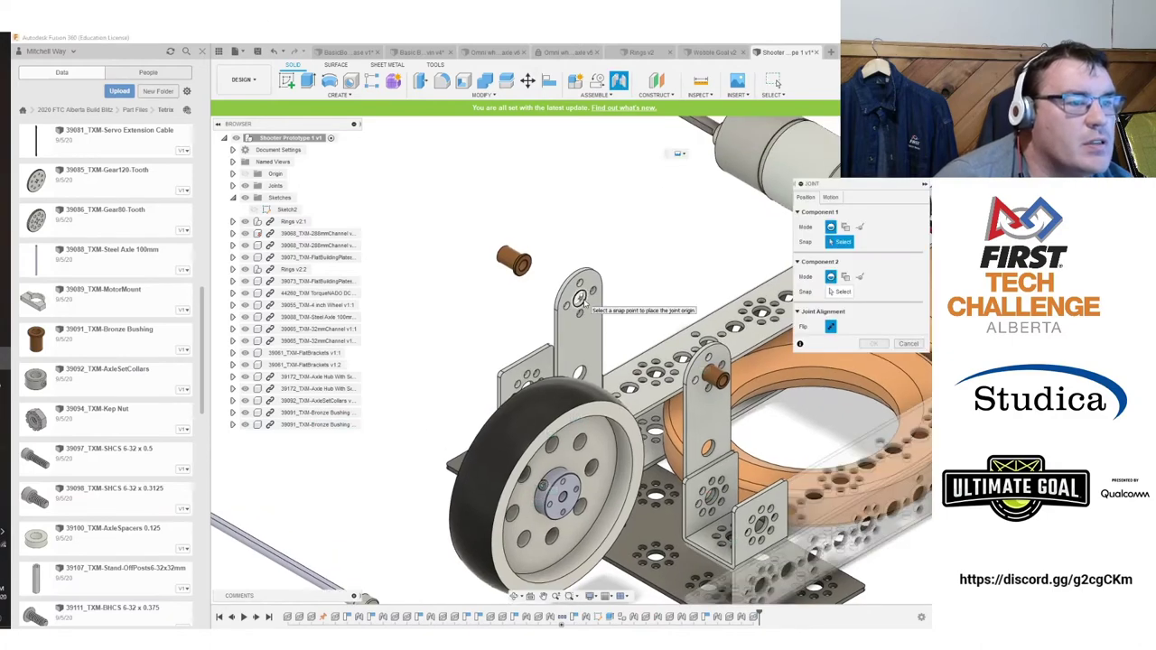
pyautogui.keyDown('shift'); pyautogui.moveTo(488, 314); pyautogui.dragTo(623, 312, button='middle'); pyautogui.keyUp('shift')
pyautogui.scroll(5, 551, 310)
pyautogui.click(546, 310)
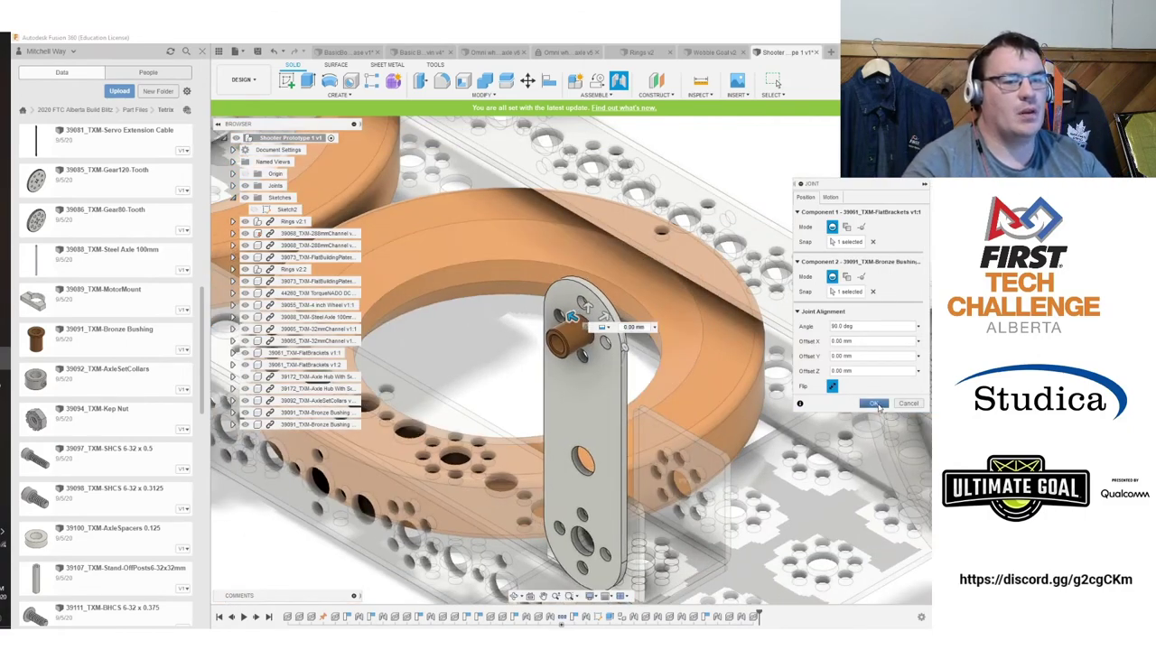
pyautogui.click(873, 402)
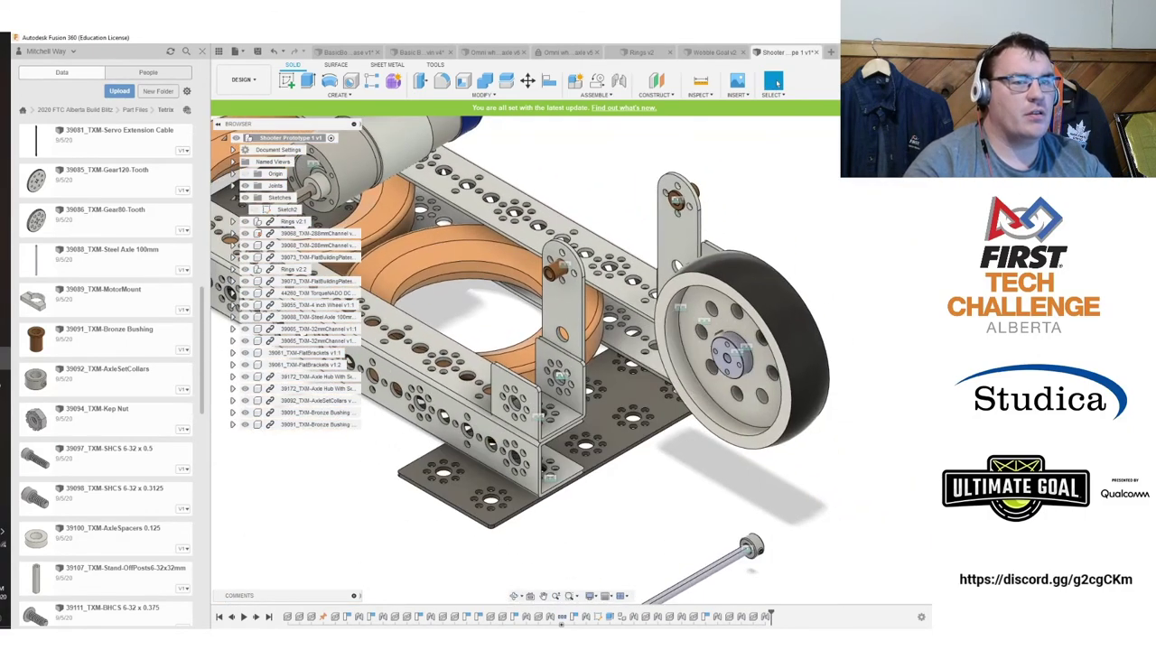
# Move the collared axle into line with the two bushings in front view to compare its length with their spacing.
pyautogui.moveTo(464, 466); pyautogui.dragTo(658, 257)
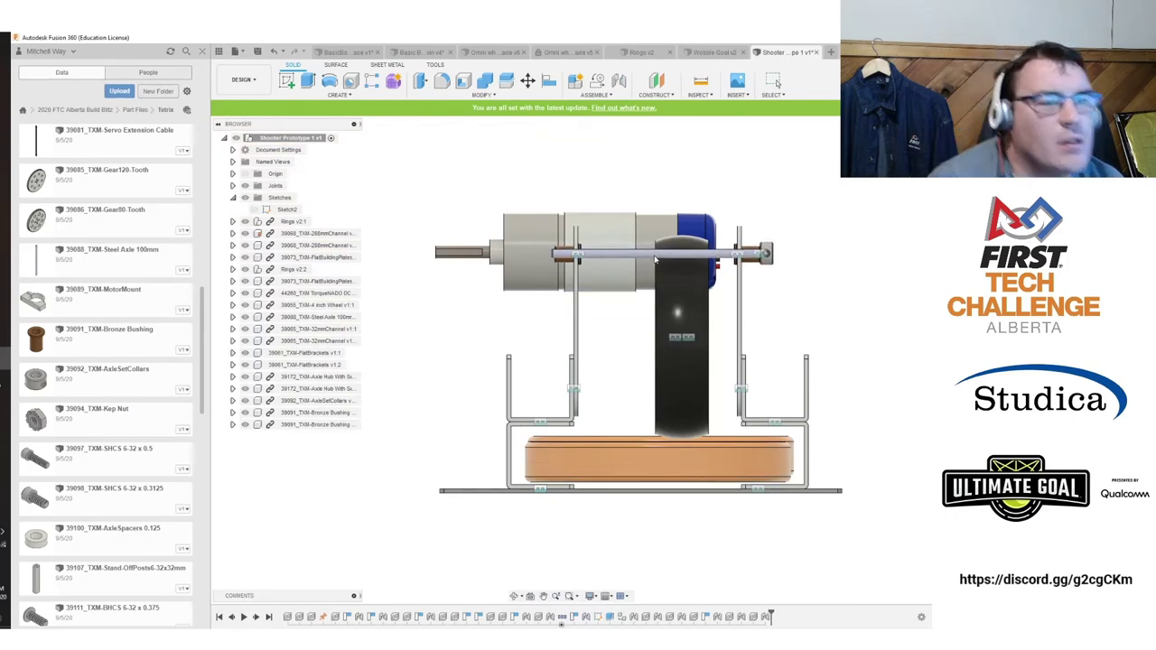
pyautogui.keyDown('shift'); pyautogui.moveTo(796, 135); pyautogui.dragTo(809, 227, button='middle'); pyautogui.keyUp('shift')
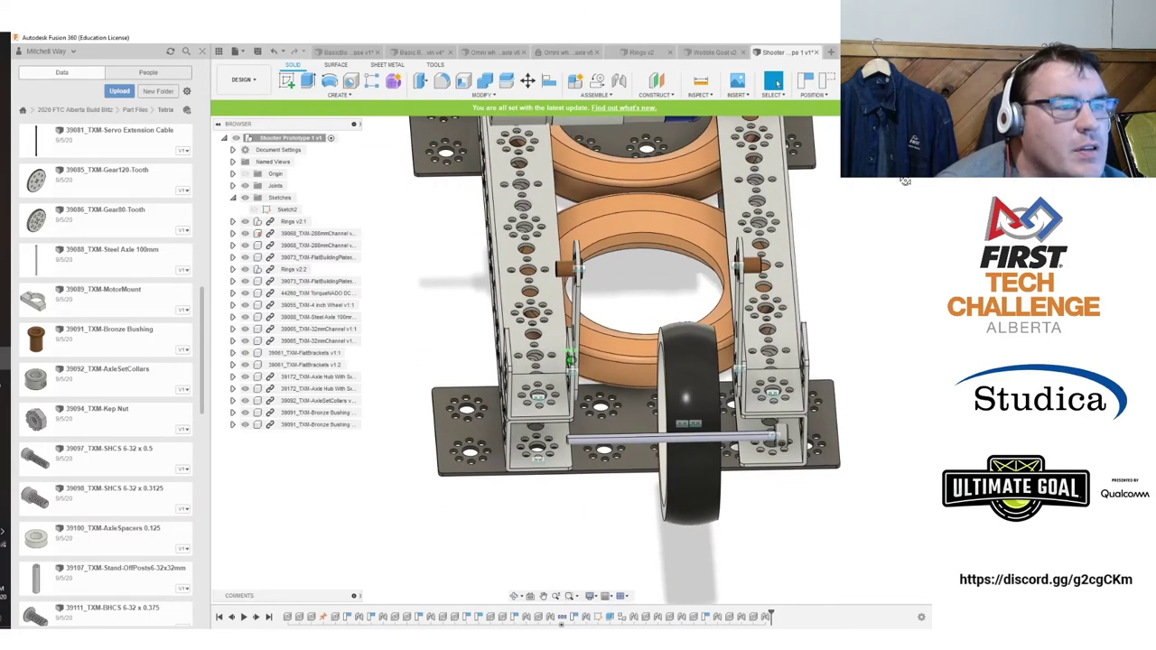
pyautogui.scroll(3, 801, 235)
pyautogui.scroll(-1, 703, 310)
pyautogui.scroll(-1, 703, 310)
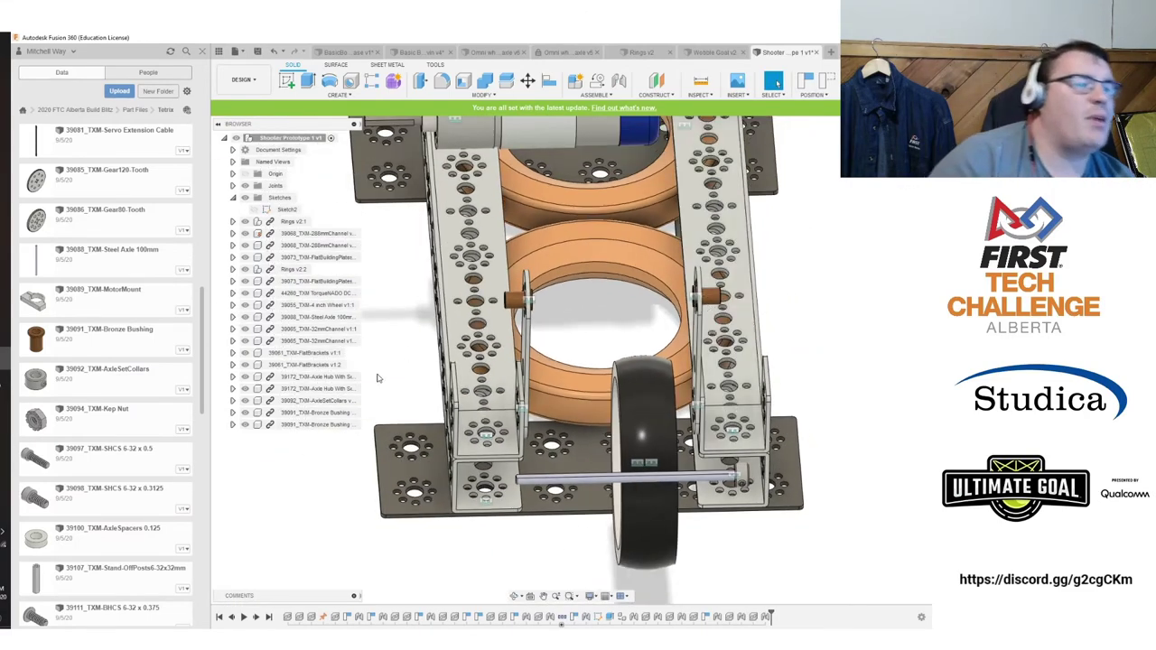
# Break the first bronze bushing's library link, capturing the moved components' positions, and delete the bushing copy on the opposite bracket.
pyautogui.click(317, 415)
pyautogui.rightClick(318, 414)
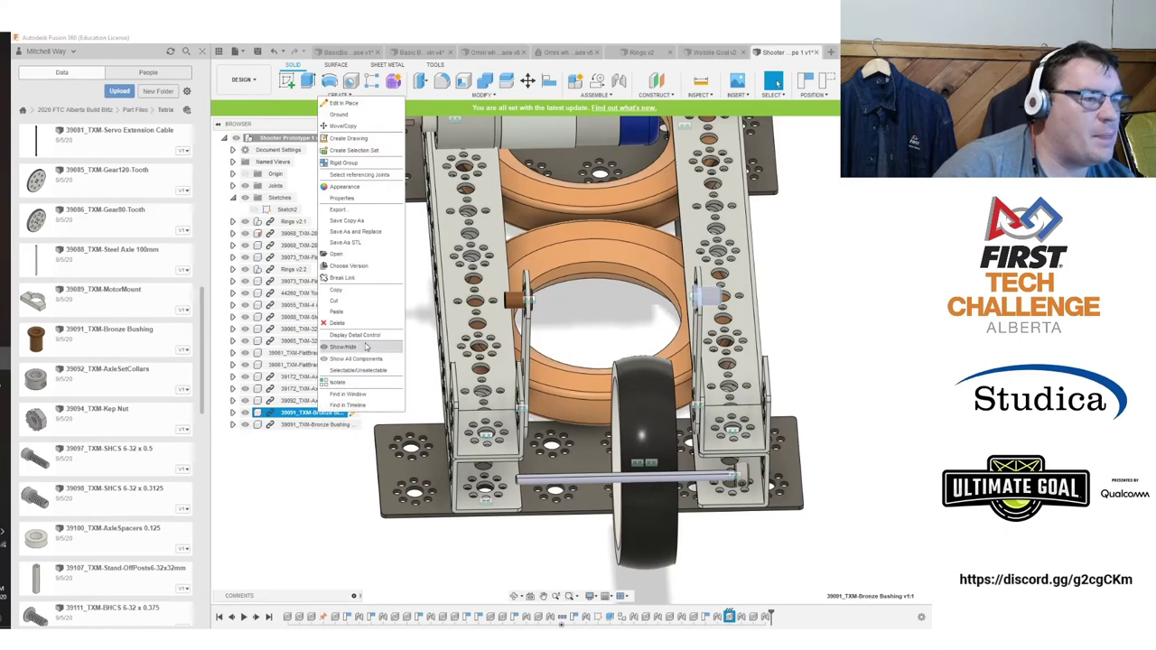
pyautogui.click(369, 281)
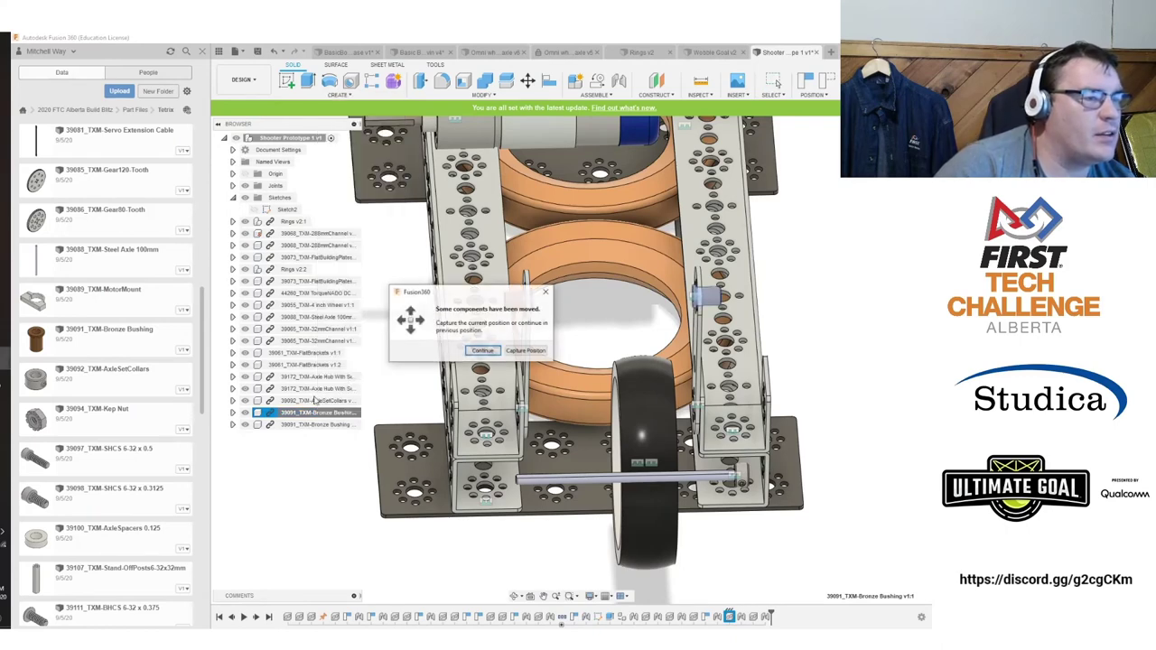
pyautogui.click(528, 351)
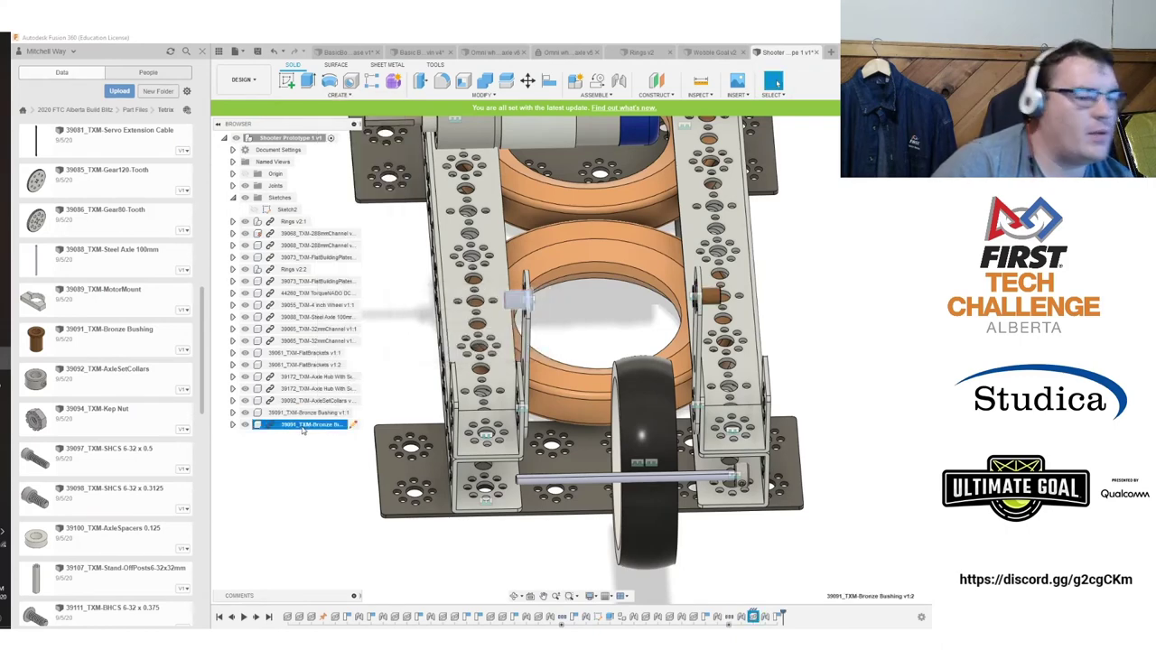
pyautogui.press('Delete')
pyautogui.click(436, 353)
# Sketch a circle centred on the bronze bushing's free end face, slightly larger than the bushing's outline.
pyautogui.scroll(5, 722, 303)
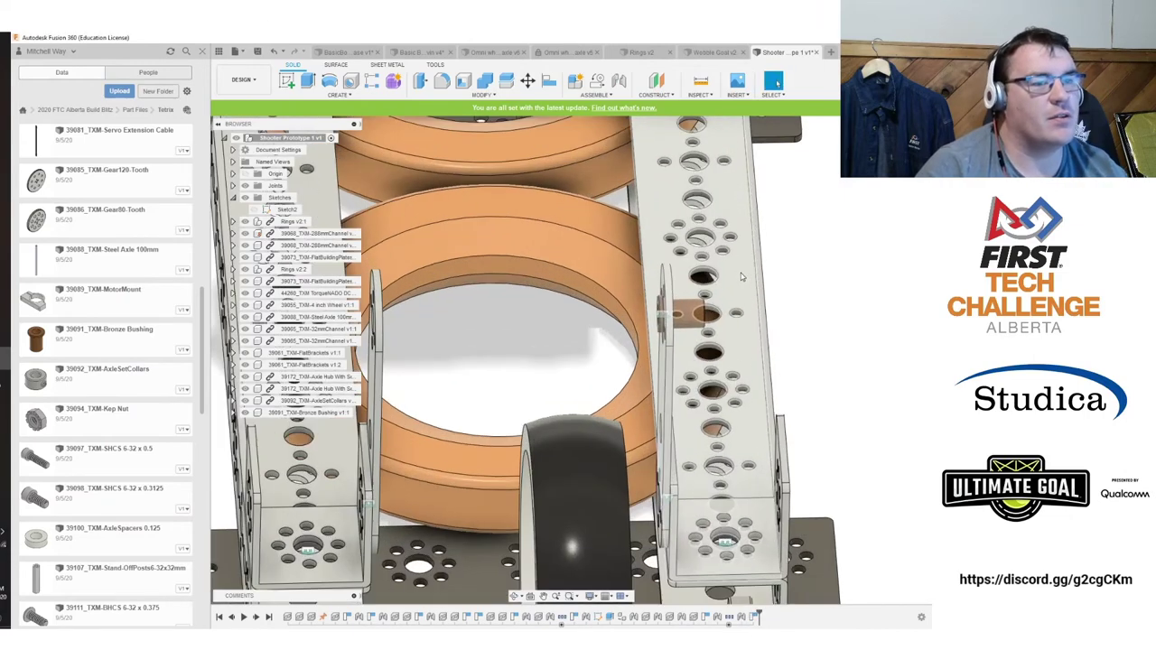
pyautogui.keyDown('shift'); pyautogui.moveTo(650, 361); pyautogui.dragTo(294, 451, button='middle'); pyautogui.keyUp('shift')
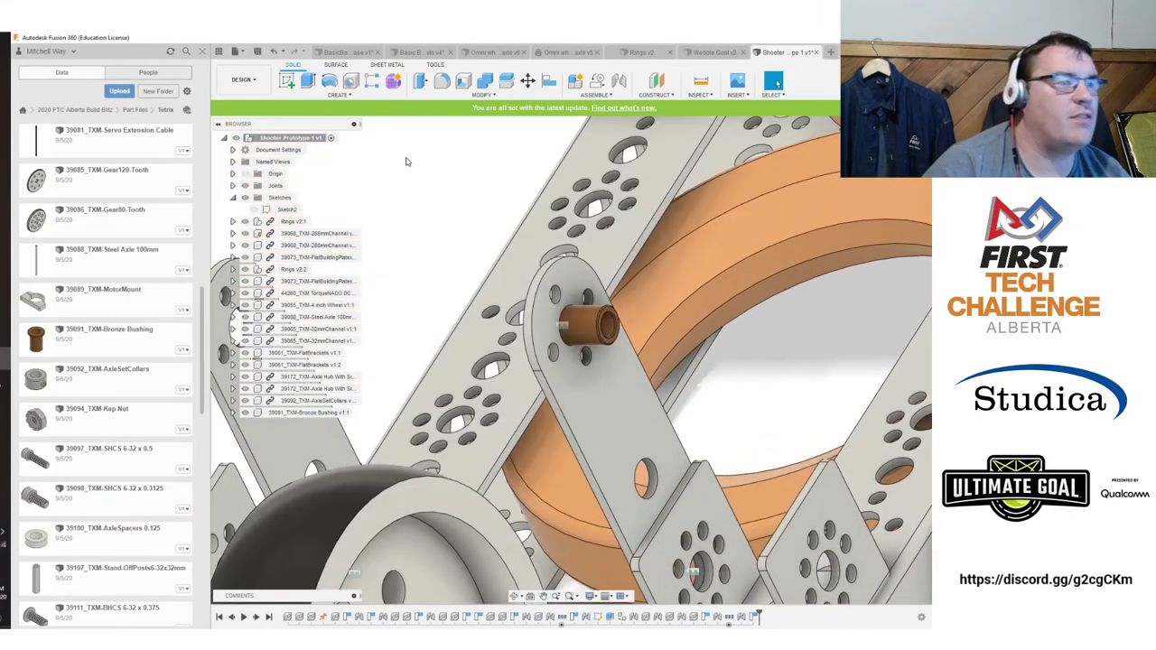
pyautogui.click(615, 316)
pyautogui.press('c')
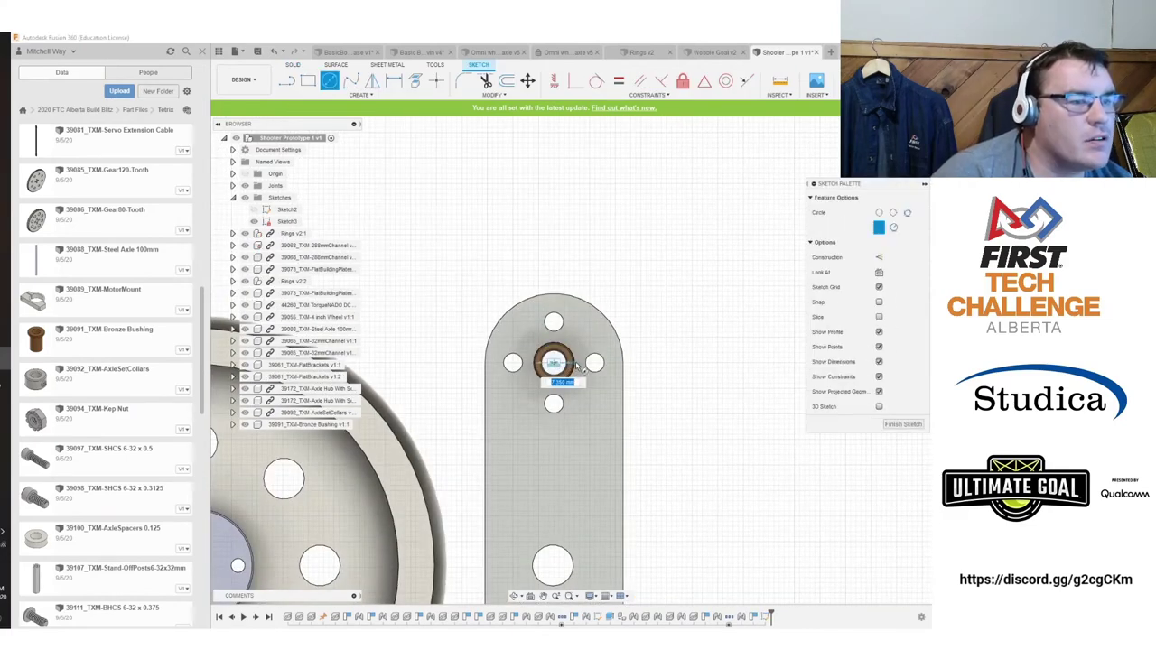
pyautogui.scroll(5, 583, 370)
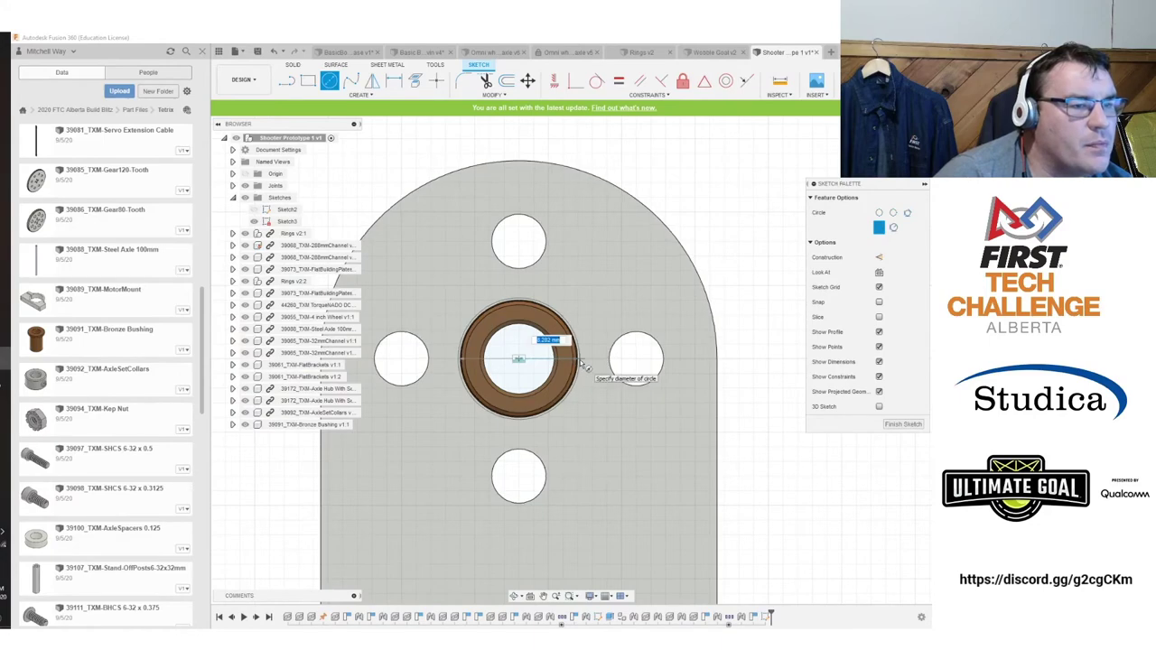
pyautogui.click(902, 423)
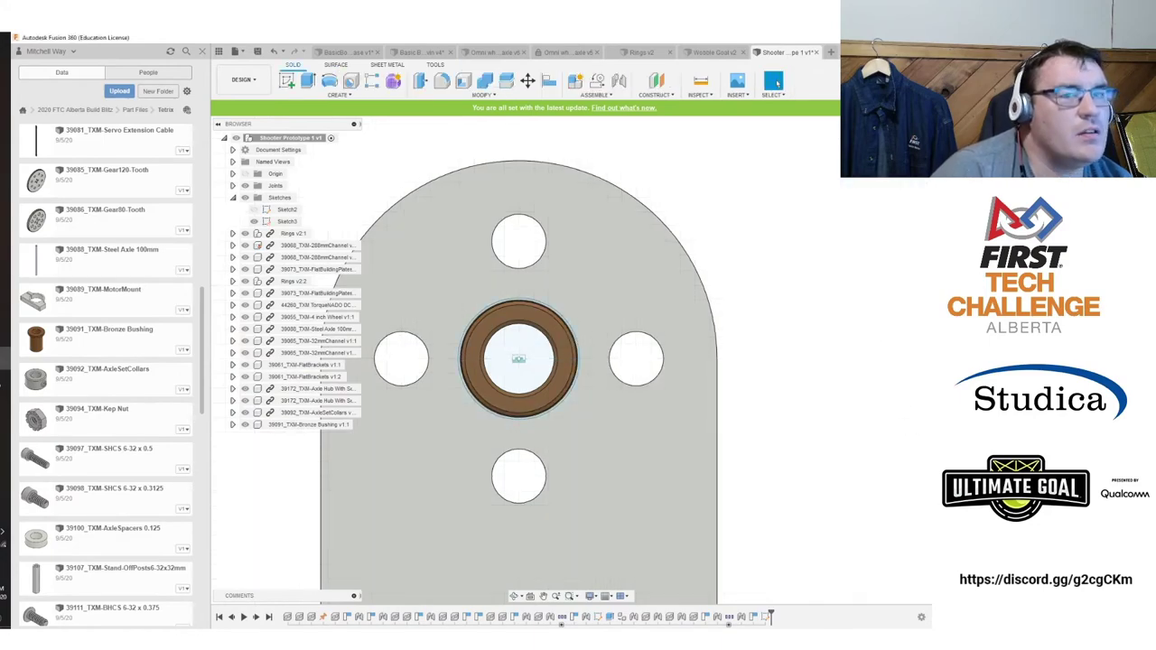
# Extrude the ring profiles around the bushing's end by -7 mm as a cut to shorten the bushing.
pyautogui.click(308, 80)
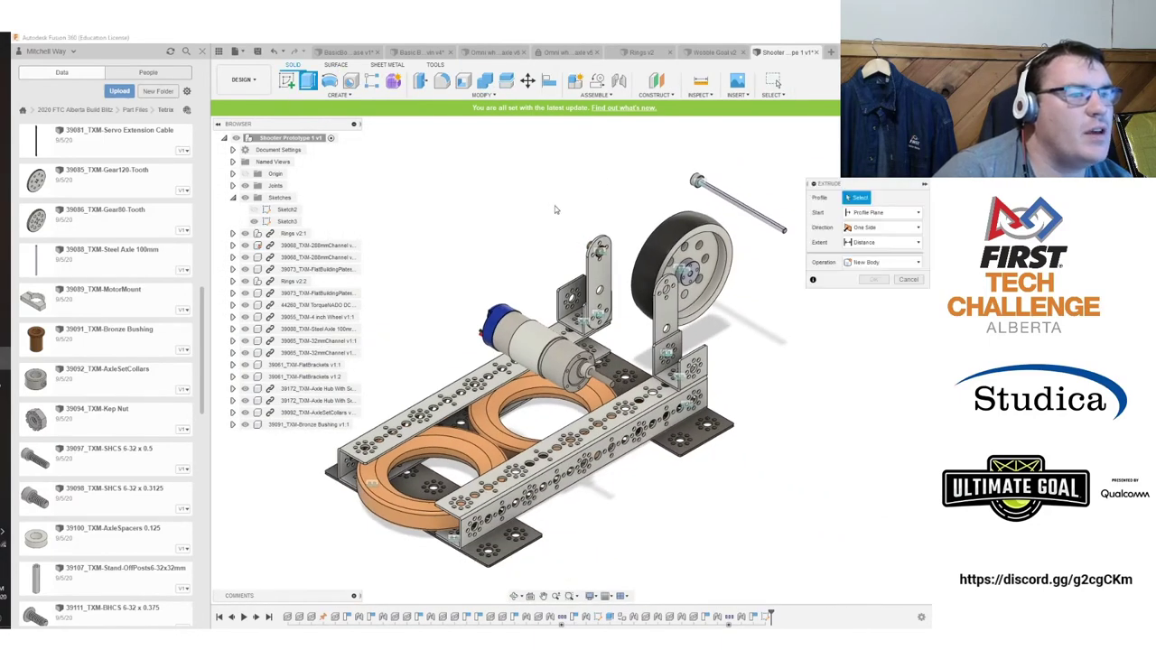
pyautogui.scroll(5, 632, 226)
pyautogui.keyDown('shift'); pyautogui.moveTo(589, 287); pyautogui.dragTo(799, 153, button='middle'); pyautogui.keyUp('shift')
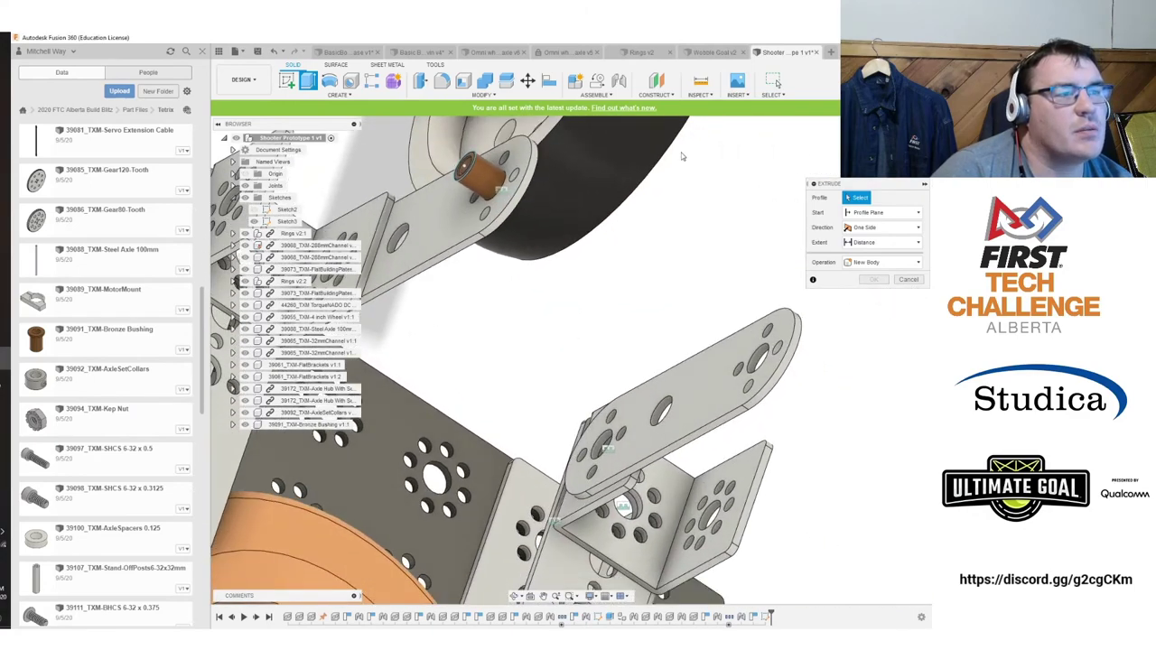
pyautogui.scroll(8, 469, 181)
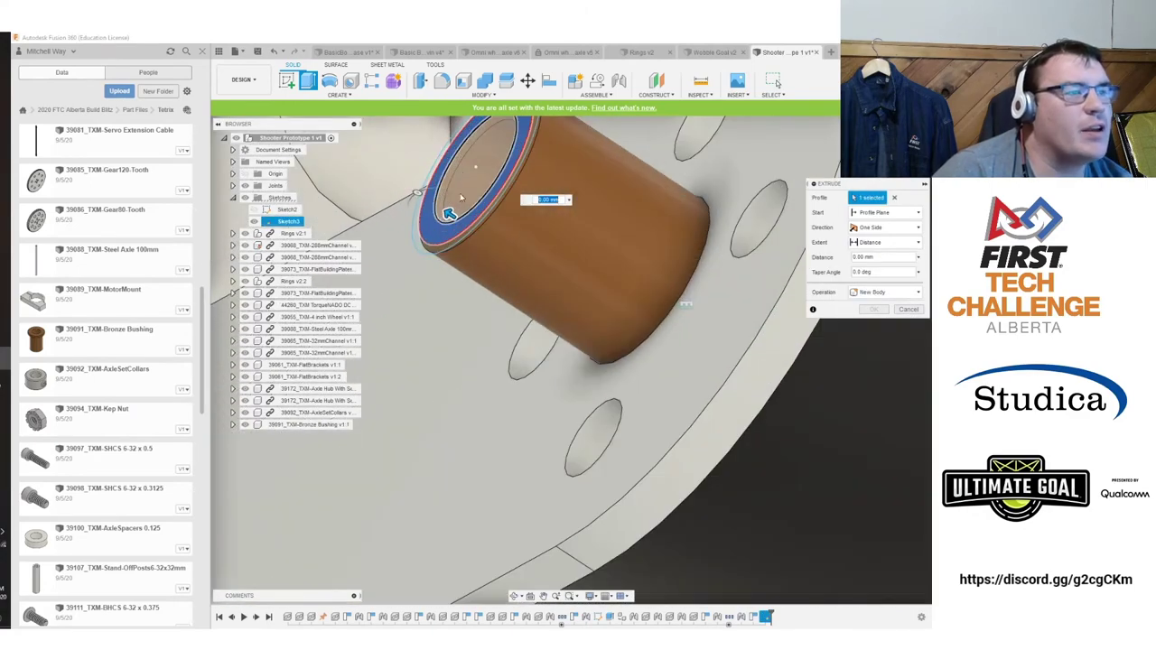
pyautogui.click(454, 245)
pyautogui.moveTo(452, 242); pyautogui.dragTo(588, 310)
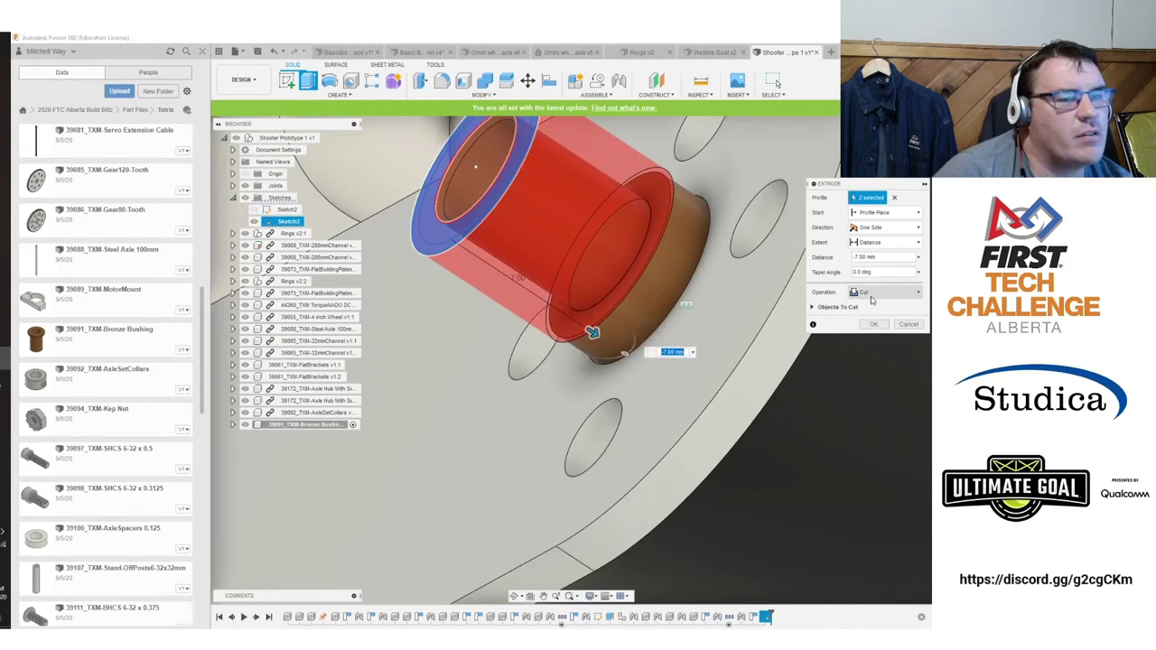
pyautogui.press('Return')
# Edit the 7 mm extrude cut so its profiles also cover the thin ring of wall left on the bushing.
pyautogui.scroll(-5, 643, 314)
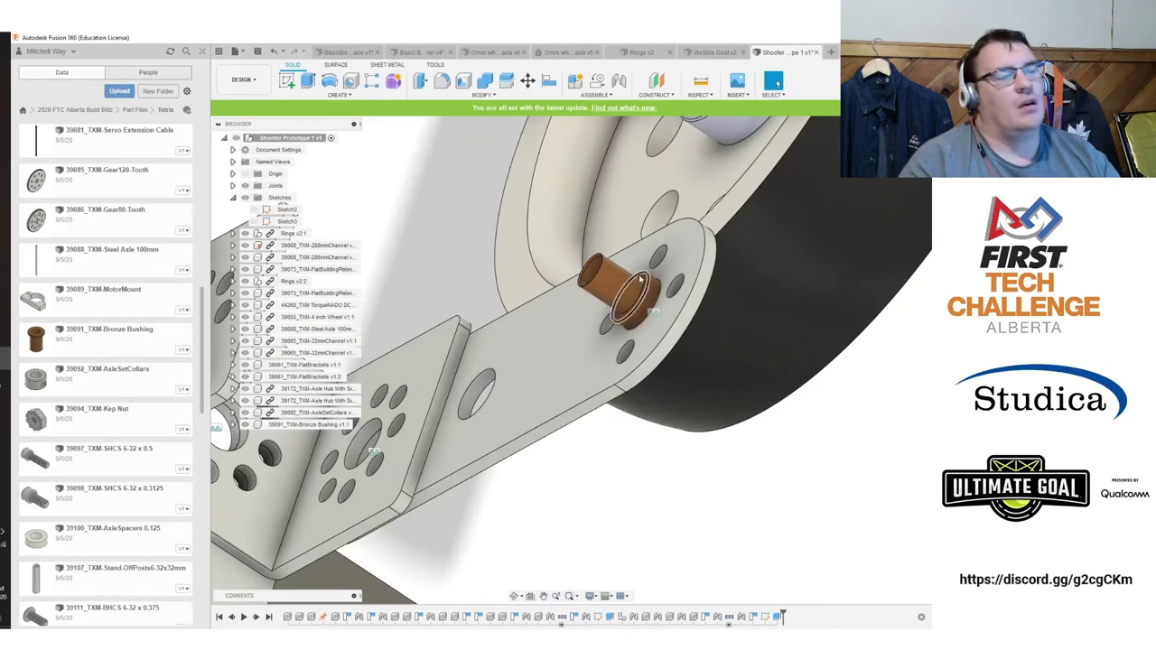
pyautogui.scroll(3, 643, 315)
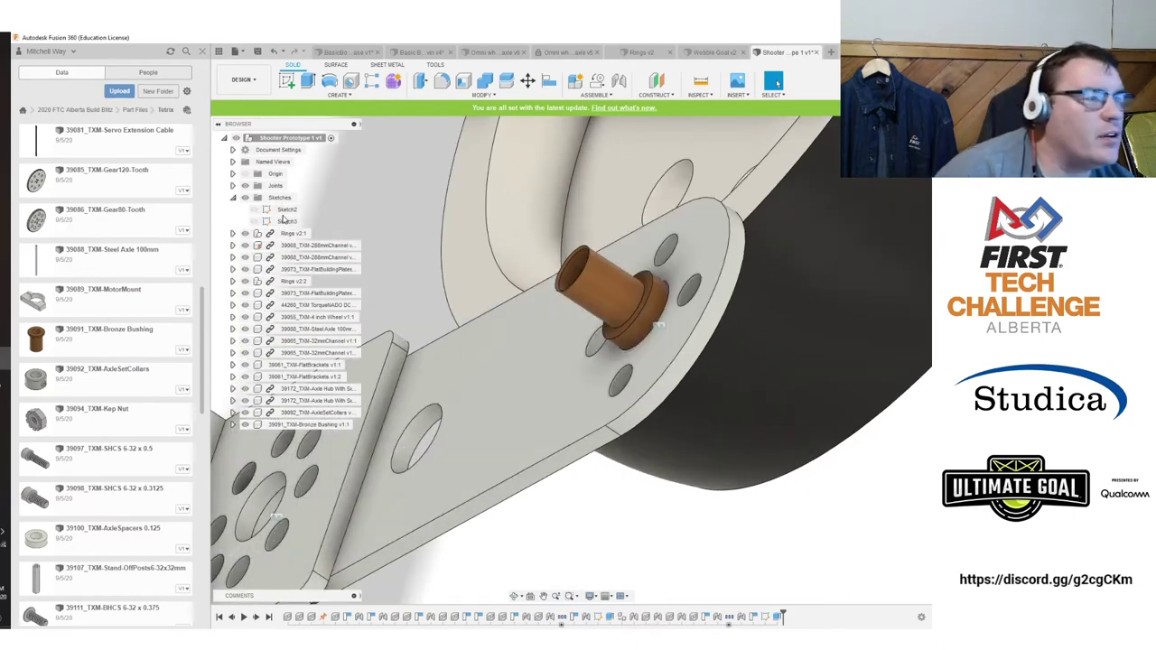
pyautogui.doubleClick(286, 222)
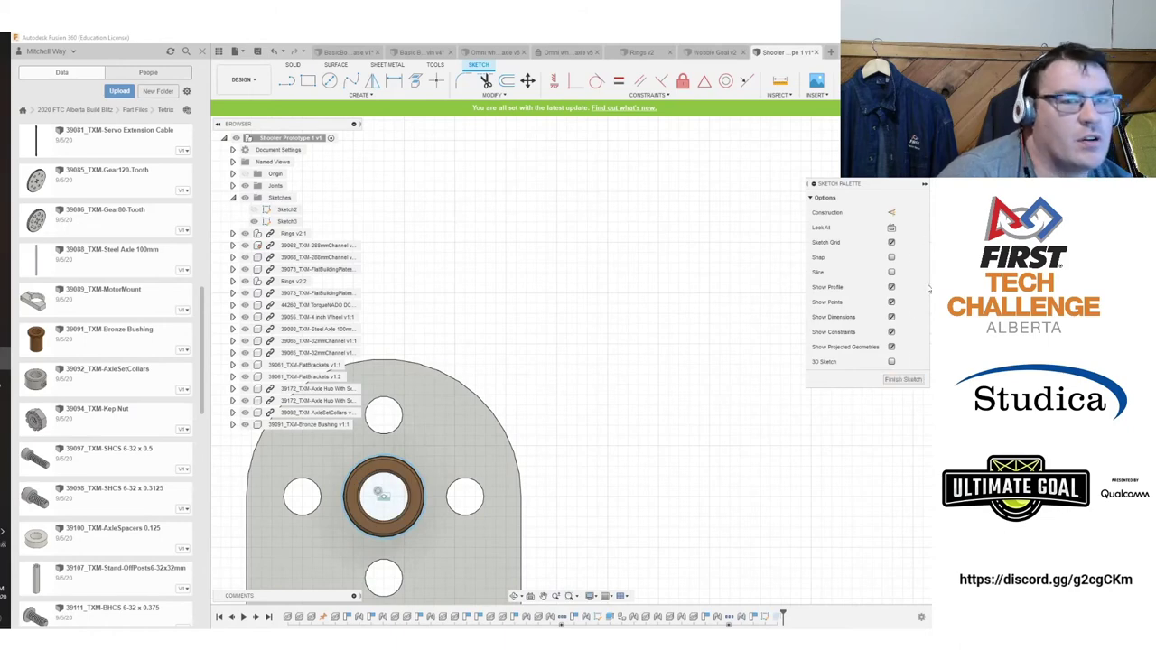
pyautogui.click(904, 380)
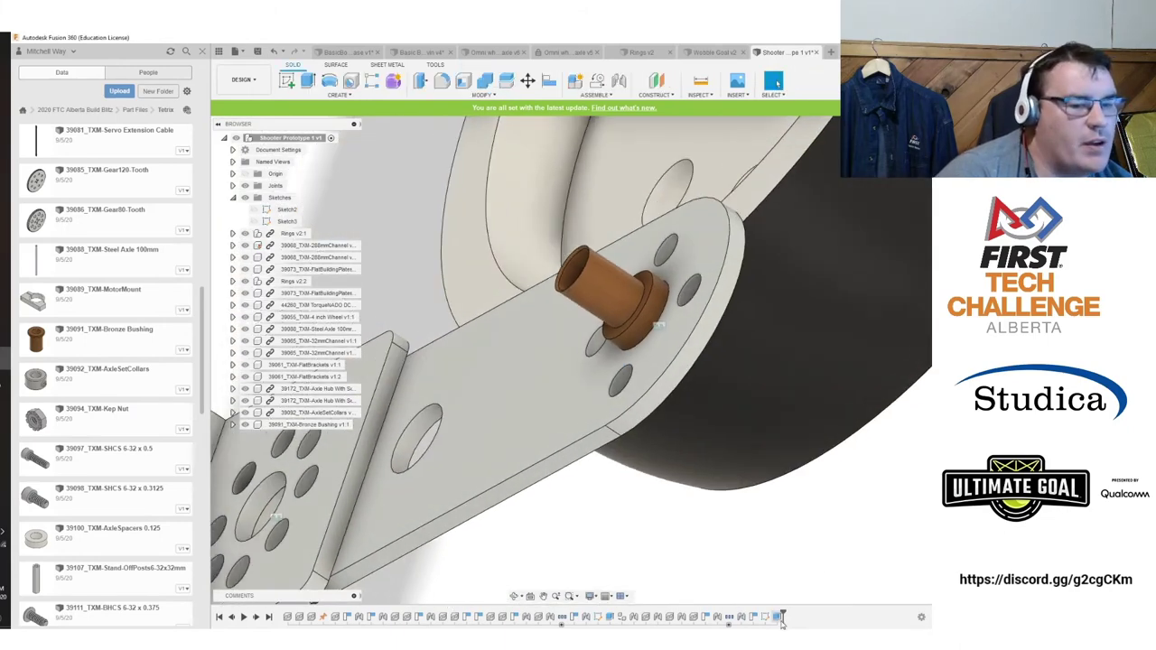
pyautogui.rightClick(782, 619)
pyautogui.click(808, 520)
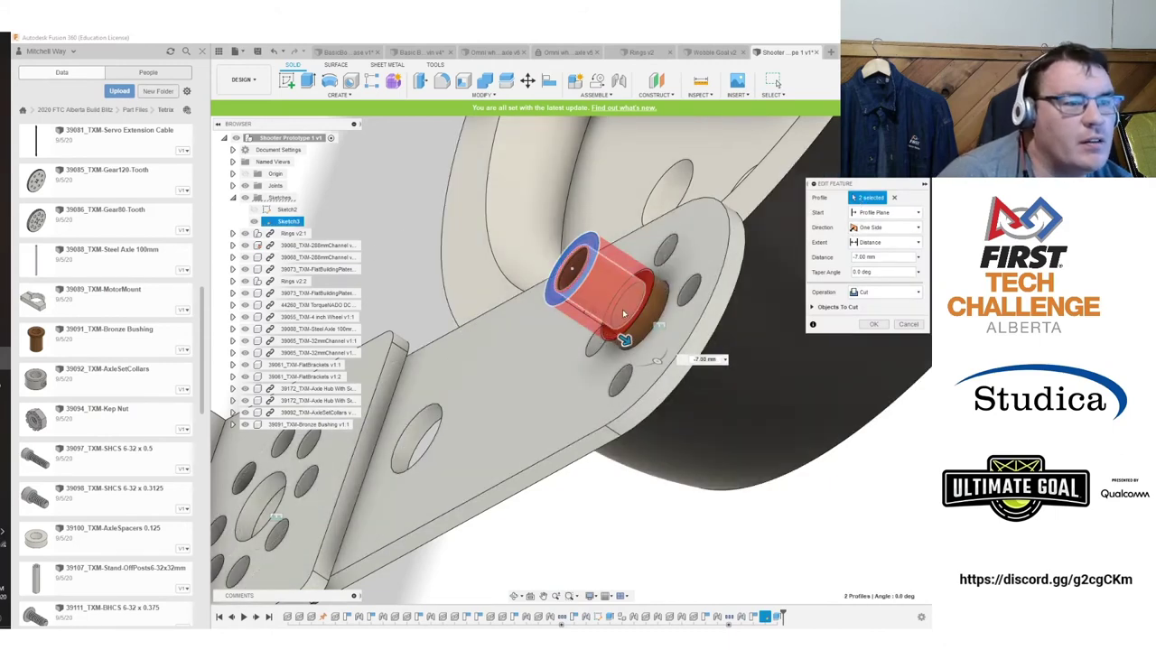
pyautogui.keyDown('shift'); pyautogui.moveTo(397, 135); pyautogui.dragTo(492, 180, button='middle'); pyautogui.keyUp('shift')
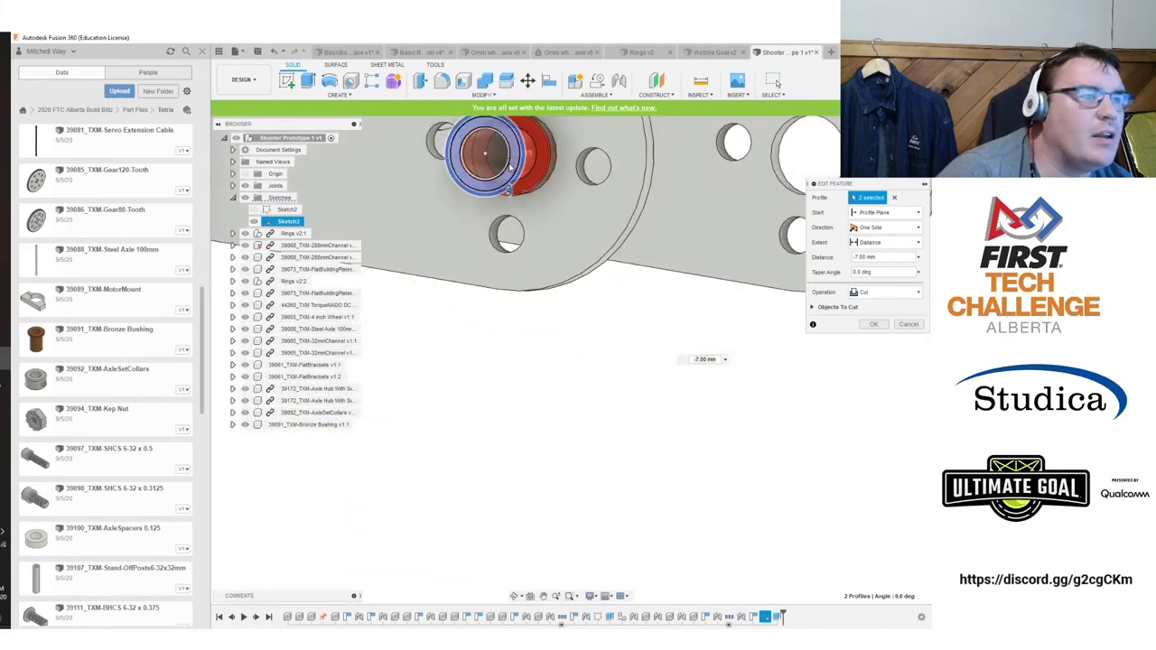
pyautogui.click(873, 323)
# Copy the shortened bronze bushing, move the copy beside the opposite flat bracket, and rotate it -180° about Y.
pyautogui.keyDown('shift'); pyautogui.moveTo(506, 181); pyautogui.dragTo(678, 184, button='middle'); pyautogui.keyUp('shift')
pyautogui.scroll(-2, 678, 186)
pyautogui.scroll(-2, 693, 253)
pyautogui.moveTo(706, 251); pyautogui.dragTo(536, 205, button='middle')
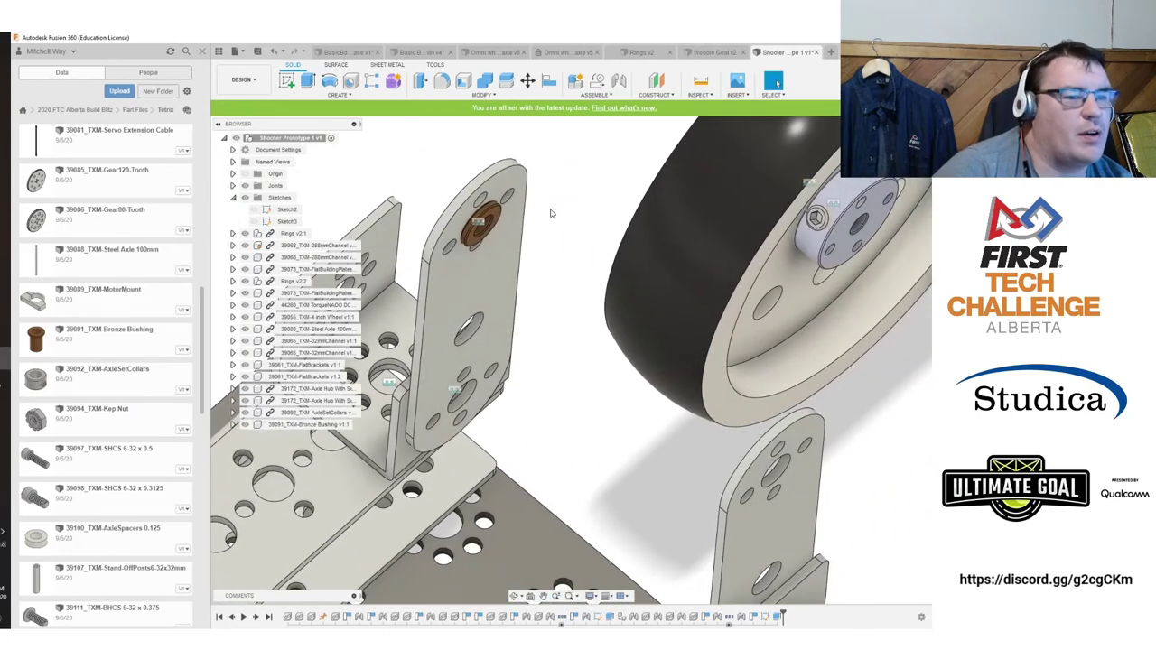
pyautogui.click(327, 425)
pyautogui.hotkey('ctrl', 'c')
pyautogui.hotkey('ctrl', 'v')
pyautogui.moveTo(495, 235); pyautogui.dragTo(774, 553)
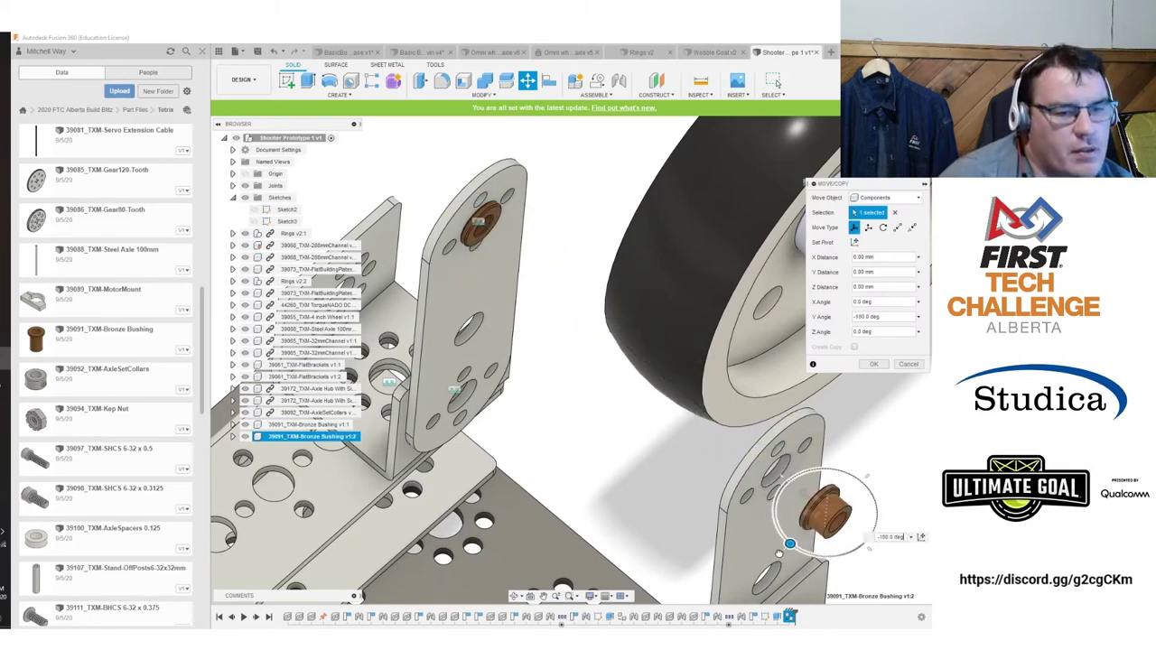
pyautogui.click(873, 364)
# Joint the upper hole of the opposite flat bracket to the flange of the shortened bushing copy.
pyautogui.moveTo(874, 470); pyautogui.dragTo(766, 392, button='middle')
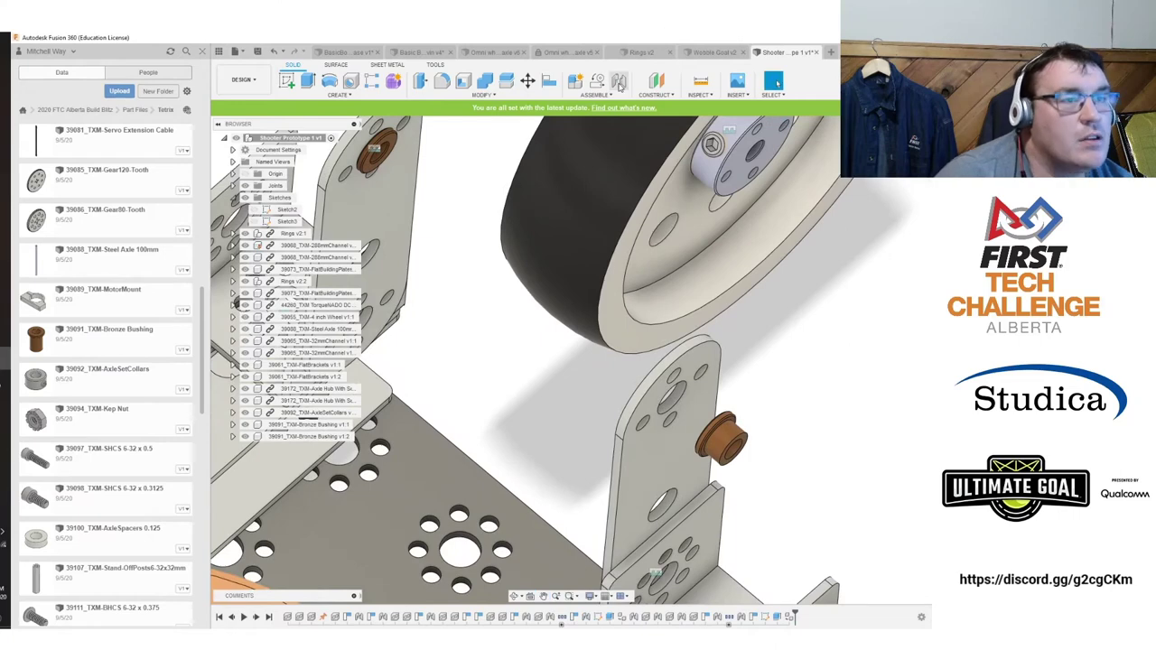
pyautogui.click(623, 85)
pyautogui.keyDown('shift'); pyautogui.moveTo(571, 359); pyautogui.dragTo(782, 336, button='middle'); pyautogui.keyUp('shift')
pyautogui.scroll(3, 783, 336)
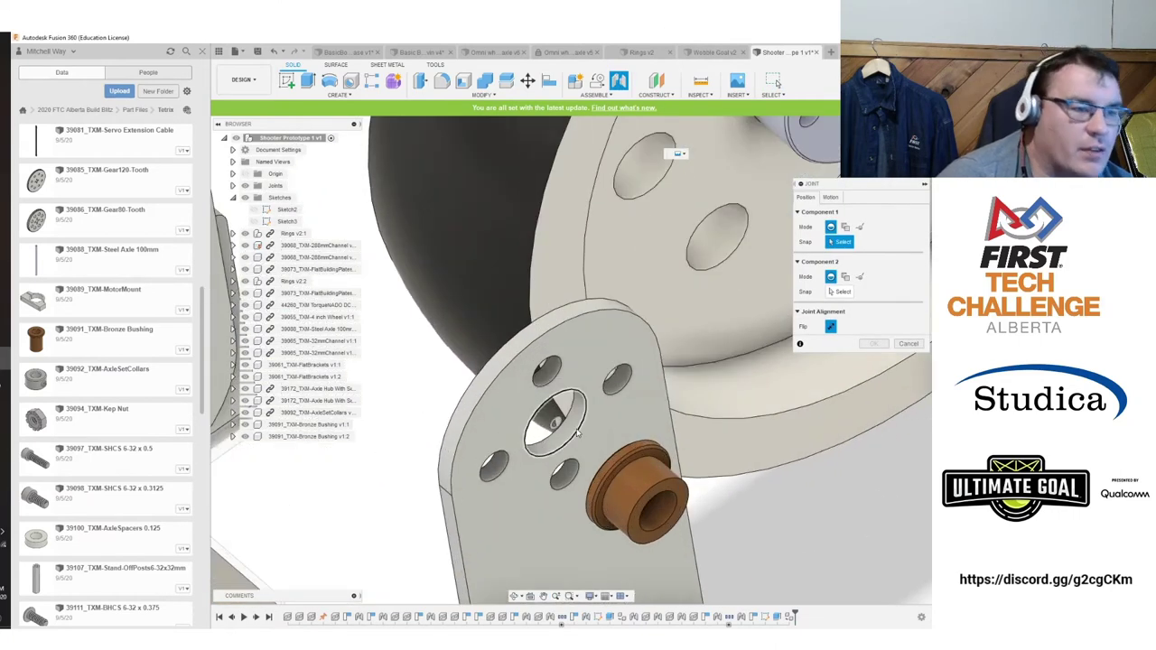
pyautogui.click(574, 431)
pyautogui.keyDown('shift'); pyautogui.moveTo(571, 361); pyautogui.dragTo(583, 409, button='middle'); pyautogui.keyUp('shift')
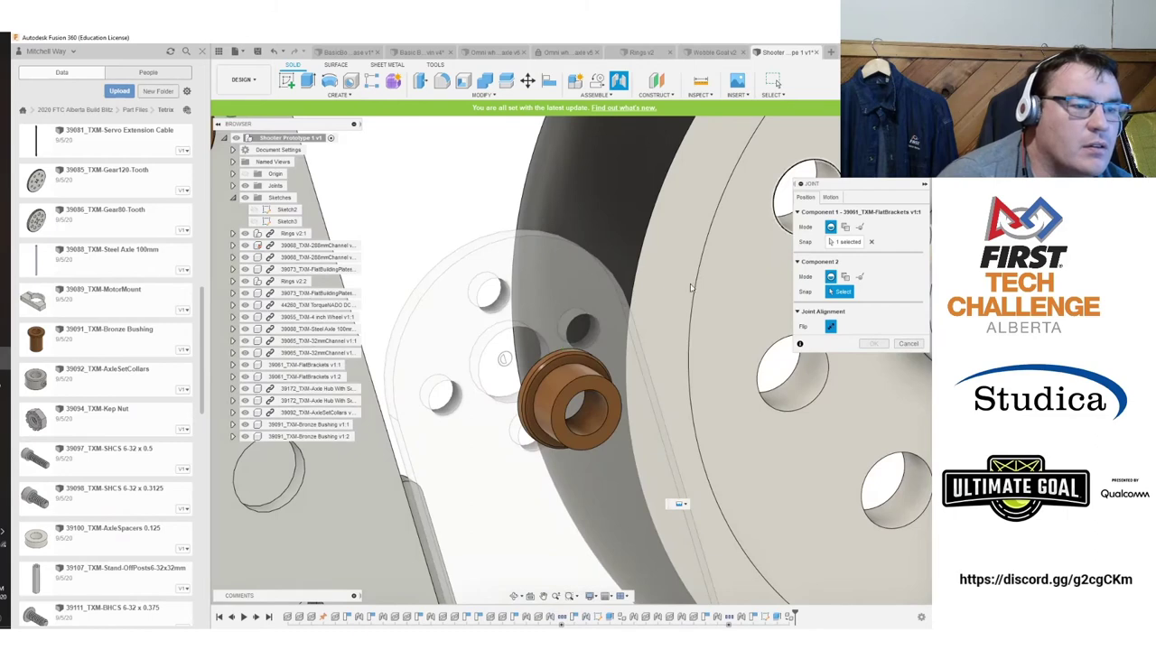
pyautogui.click(545, 386)
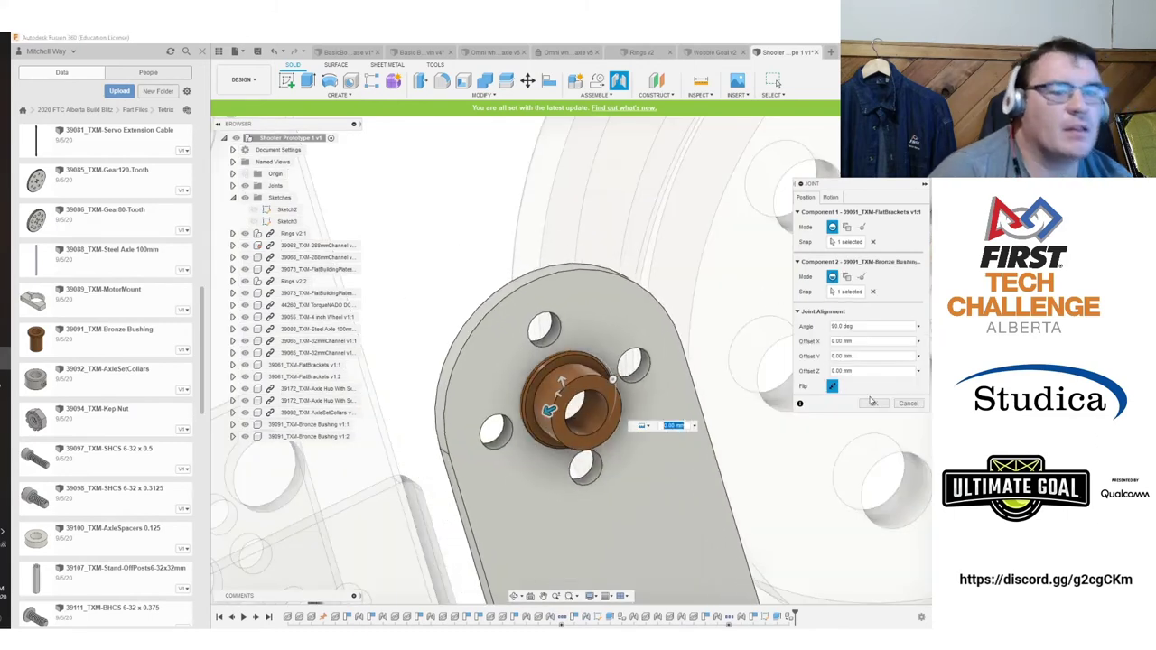
pyautogui.click(872, 403)
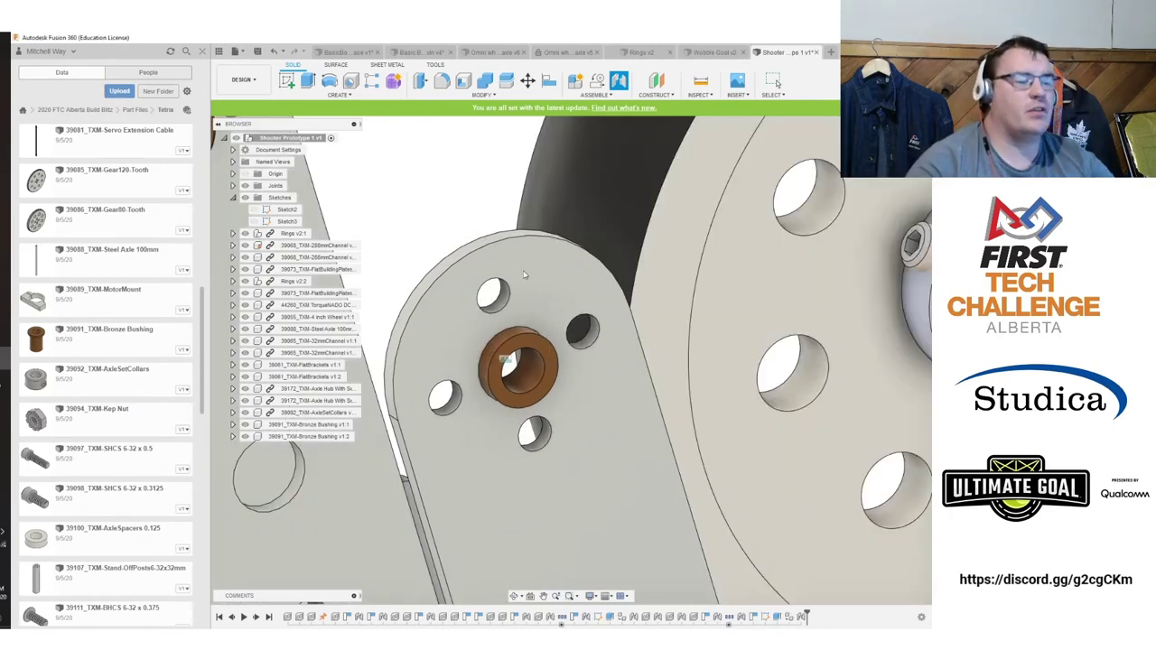
# Joint the bronze bushing in the flat bracket to the face of the axle set collar on the steel axle.
pyautogui.scroll(-5, 600, 351)
pyautogui.scroll(-3, 757, 379)
pyautogui.moveTo(758, 426); pyautogui.dragTo(791, 377, button='middle')
pyautogui.scroll(1, 778, 351)
pyautogui.scroll(-2, 791, 377)
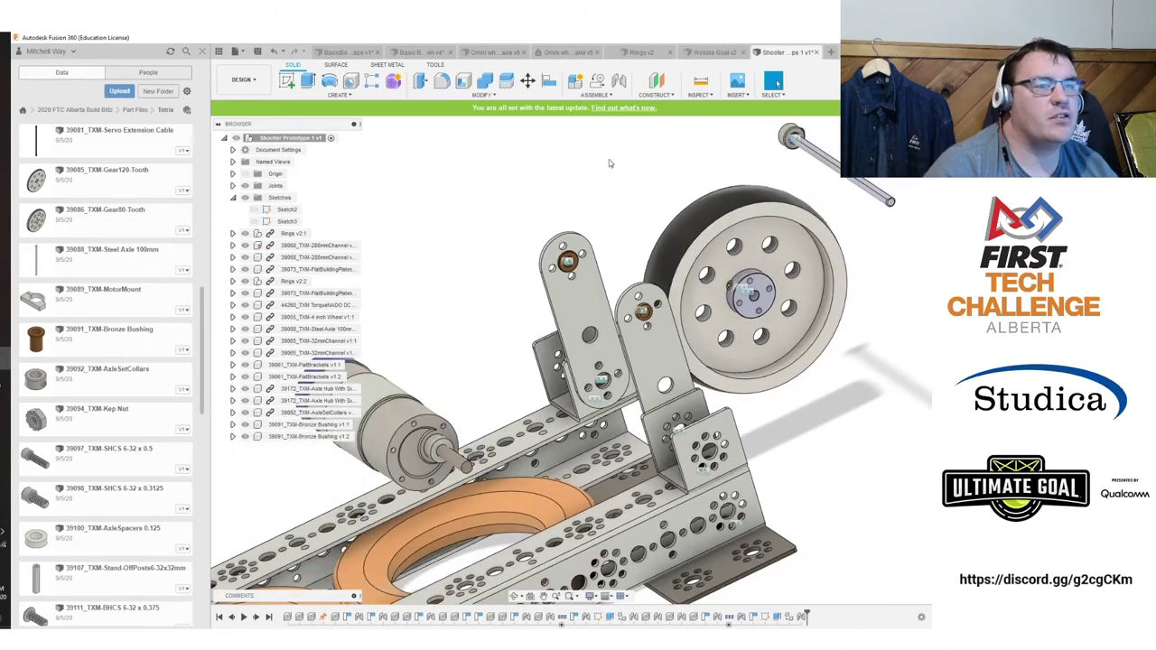
pyautogui.keyDown('shift'); pyautogui.moveTo(600, 149); pyautogui.dragTo(728, 158, button='middle'); pyautogui.keyUp('shift')
pyautogui.moveTo(727, 158); pyautogui.dragTo(709, 230, button='middle')
pyautogui.click(618, 84)
pyautogui.keyDown('shift'); pyautogui.moveTo(632, 361); pyautogui.dragTo(556, 374, button='middle'); pyautogui.keyUp('shift')
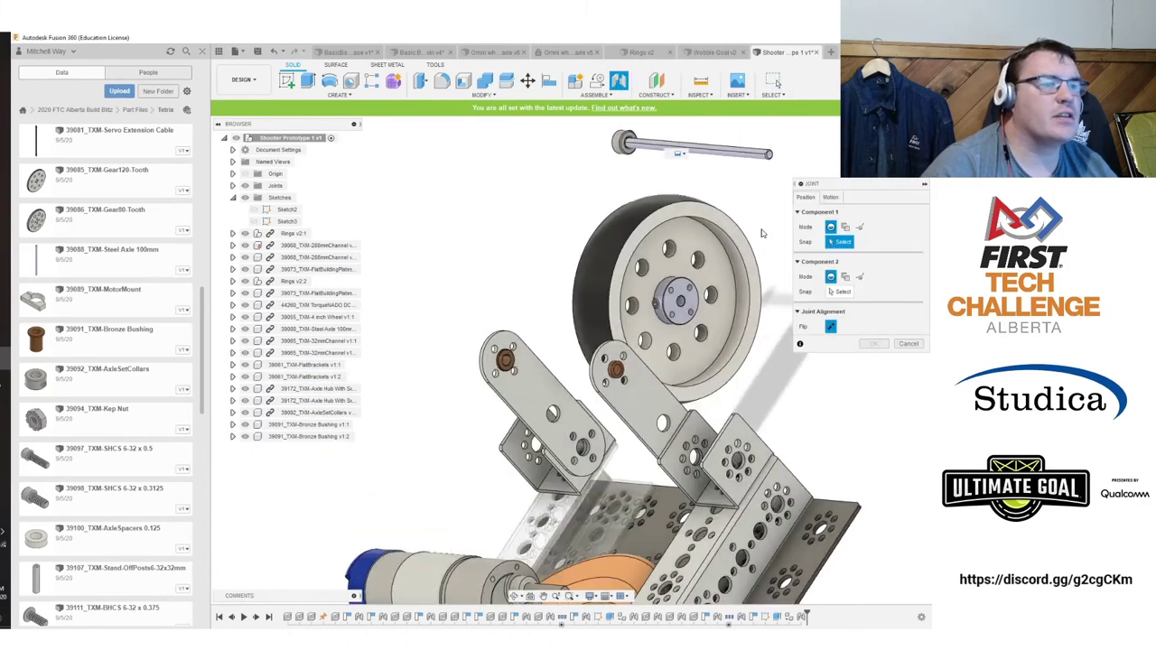
pyautogui.scroll(7, 542, 332)
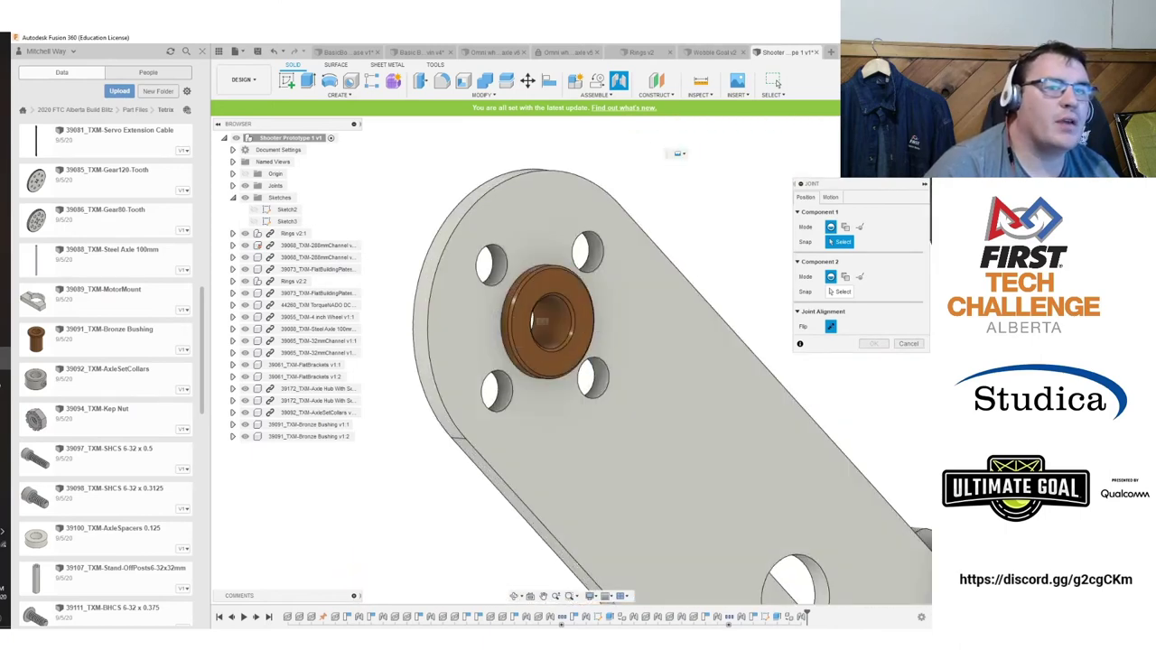
pyautogui.scroll(-8, 541, 321)
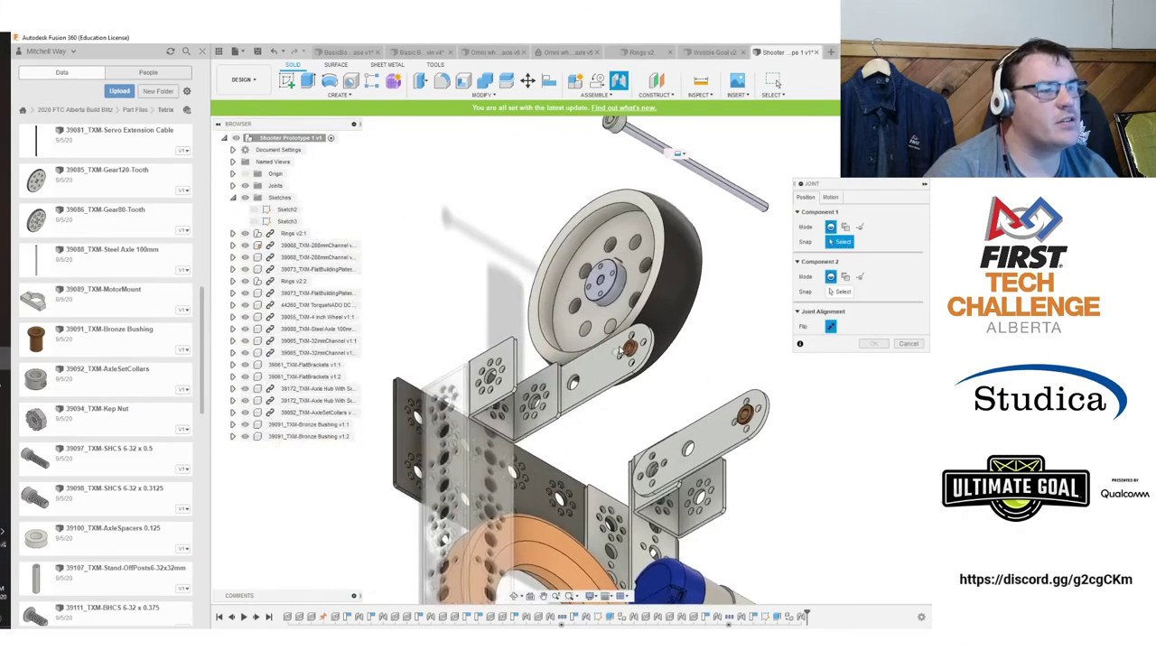
pyautogui.scroll(5, 620, 354)
pyautogui.click(623, 361)
pyautogui.scroll(-5, 686, 289)
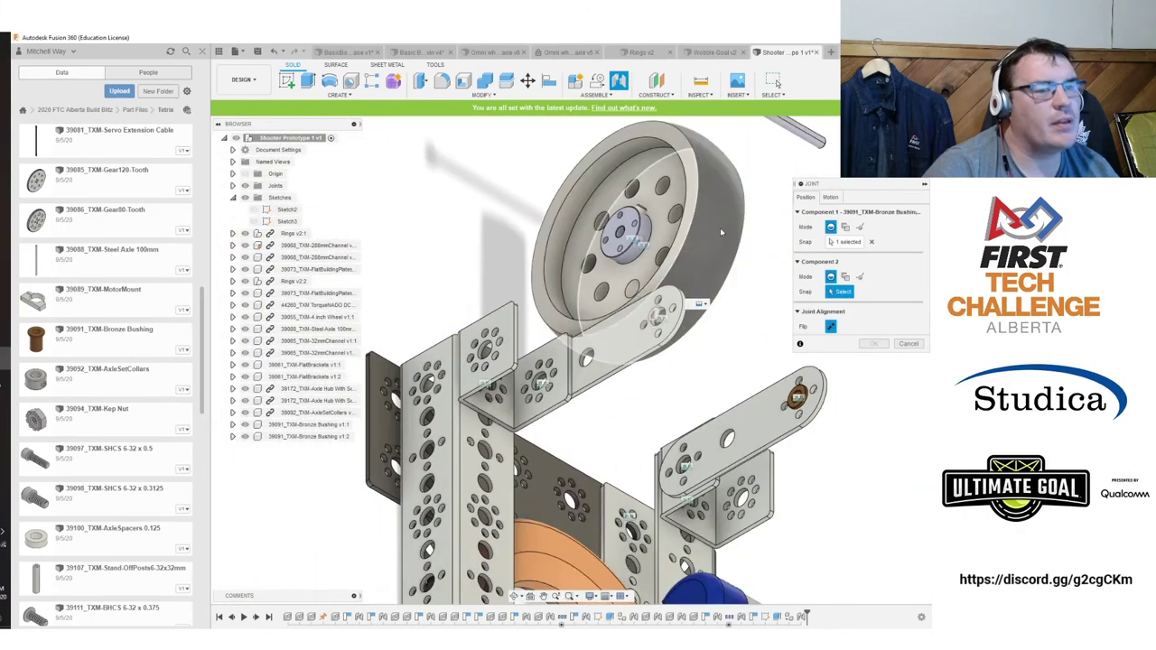
pyautogui.moveTo(713, 244); pyautogui.dragTo(556, 413, button='middle')
pyautogui.scroll(6, 628, 242)
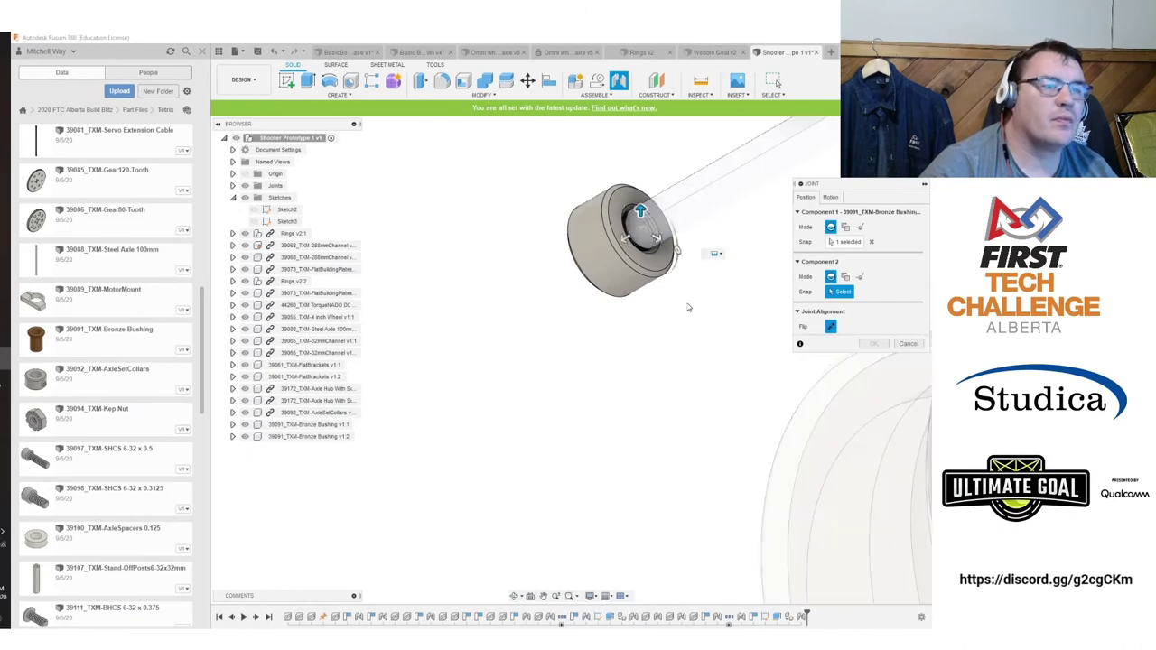
pyautogui.click(632, 243)
pyautogui.scroll(-5, 614, 289)
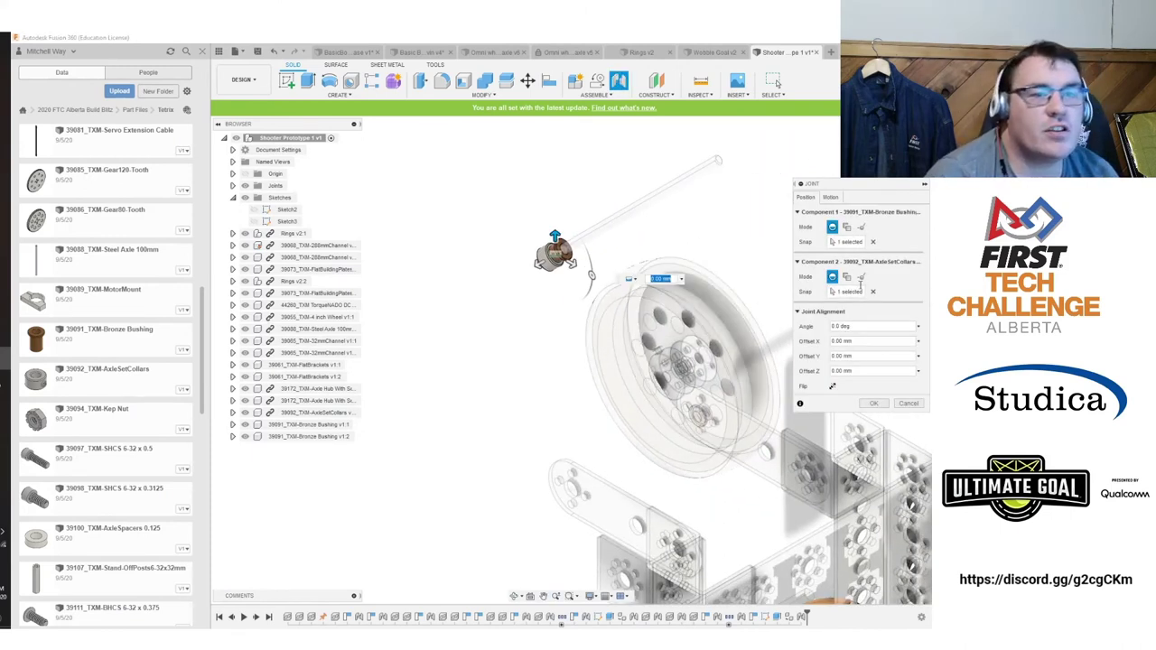
pyautogui.click(873, 404)
# Joint the wheel's axle hub bore to the middle of the steel axle with a 10 mm Z offset.
pyautogui.scroll(5, 709, 436)
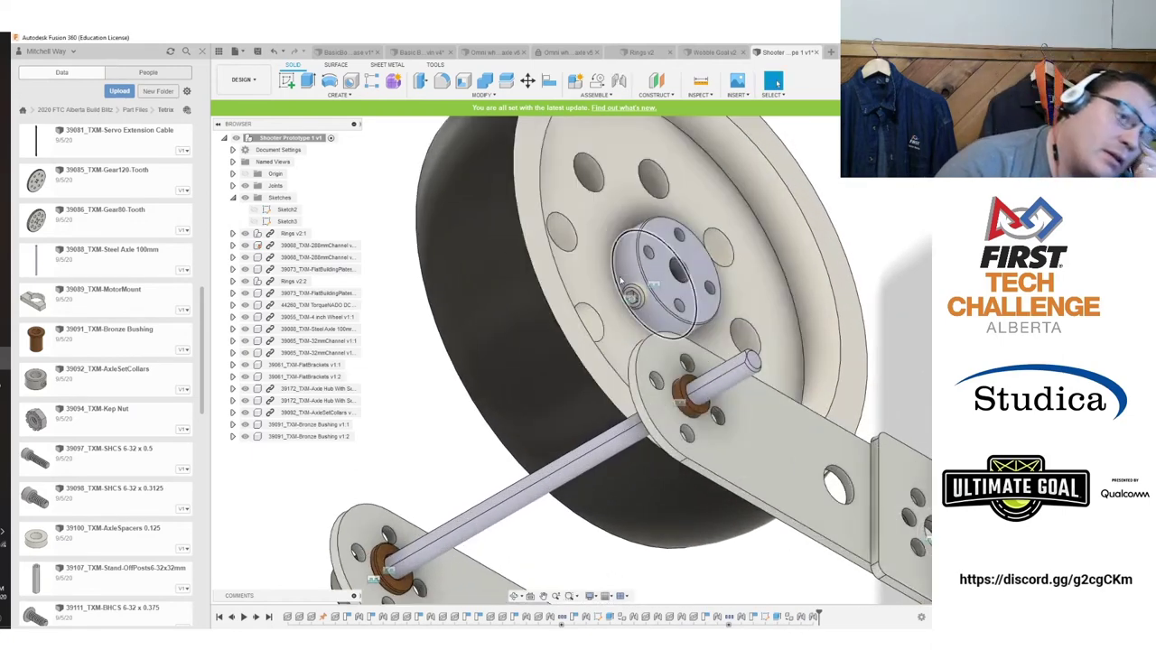
pyautogui.click(618, 81)
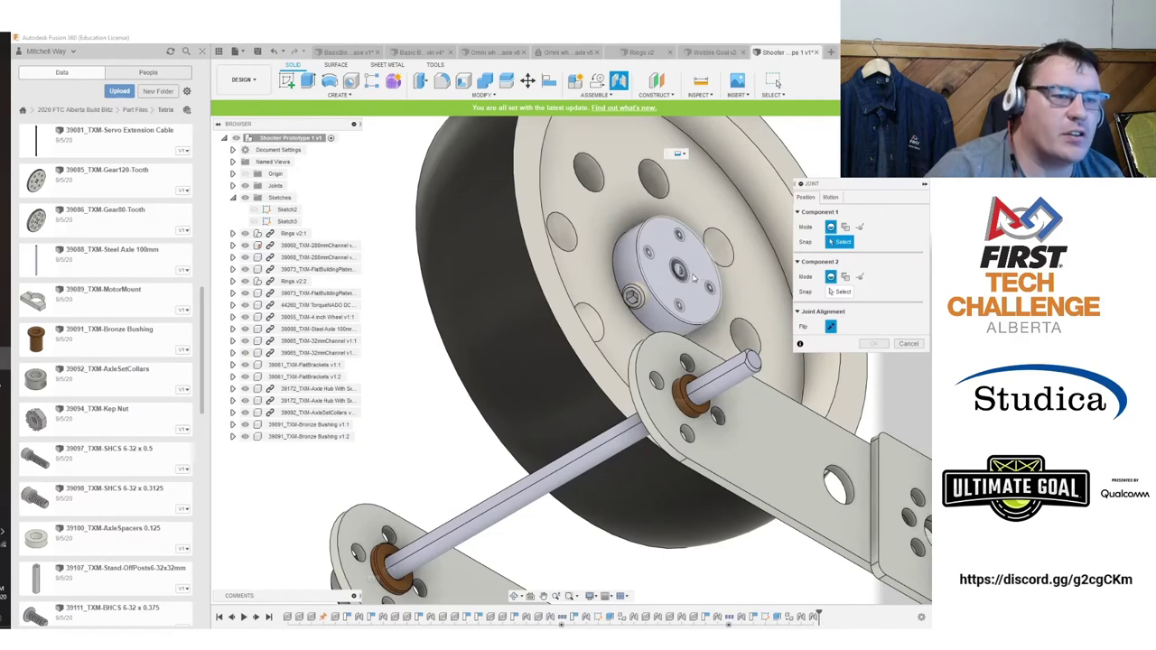
pyautogui.click(690, 281)
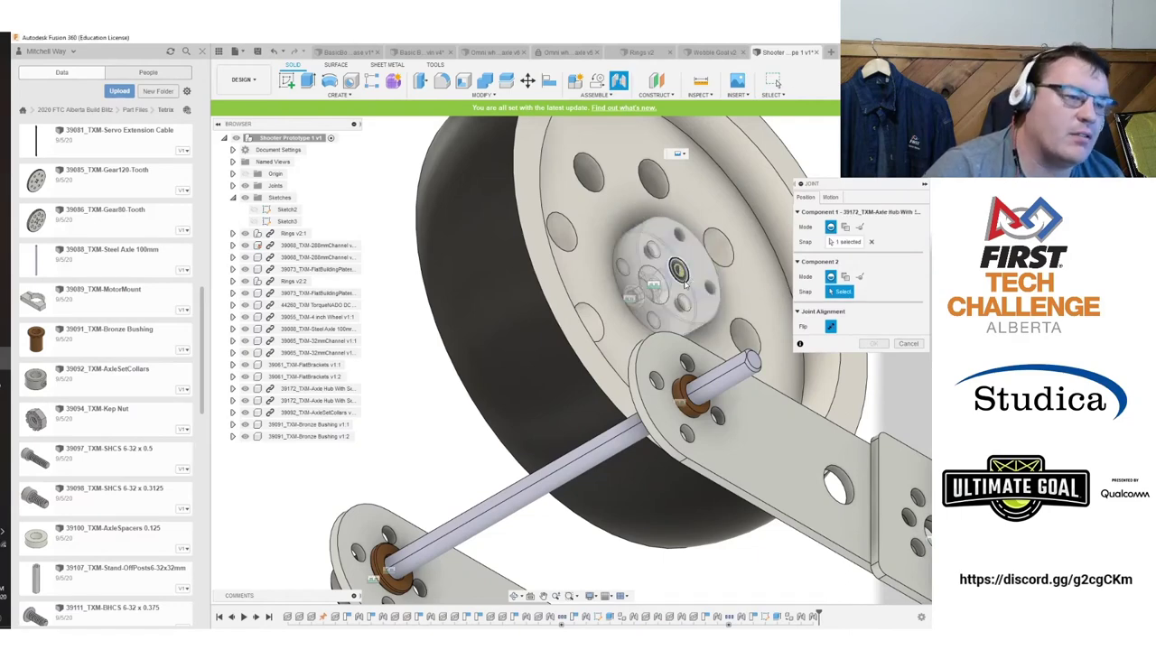
pyautogui.click(556, 489)
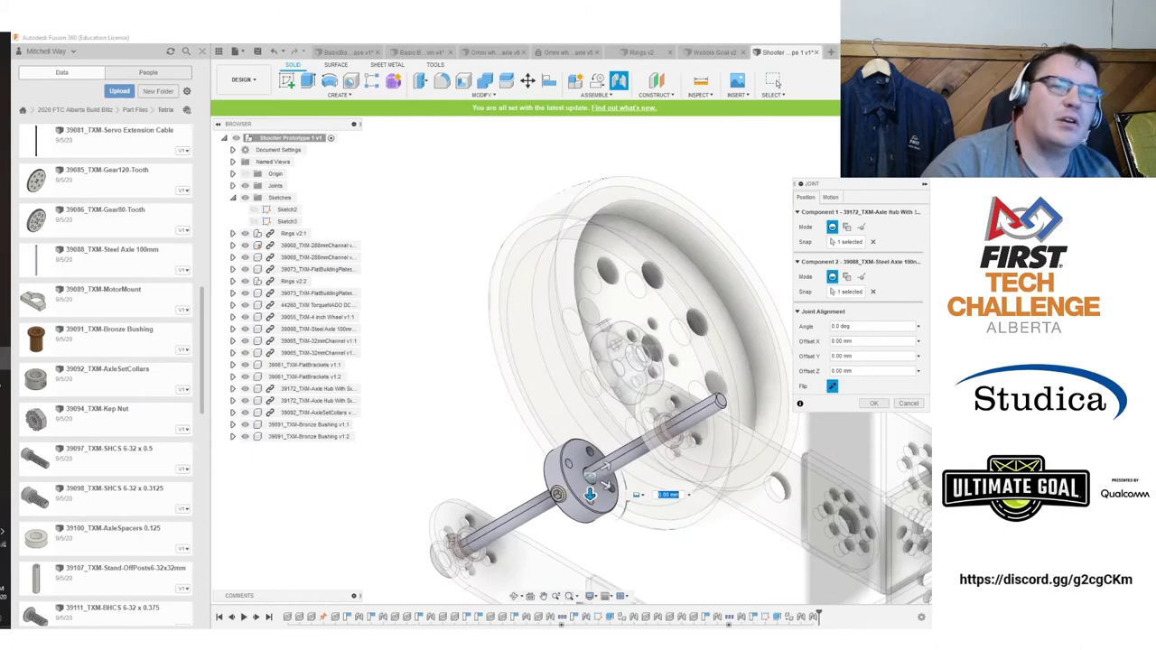
pyautogui.click(901, 155)
pyautogui.moveTo(622, 471); pyautogui.dragTo(659, 472)
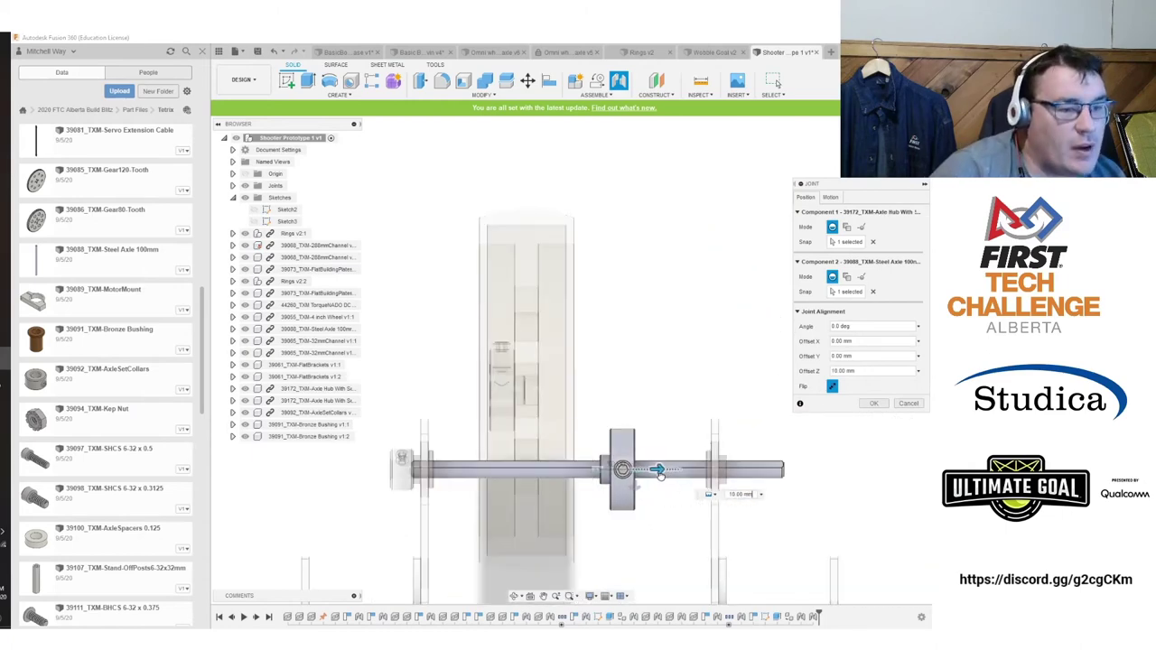
pyautogui.click(872, 403)
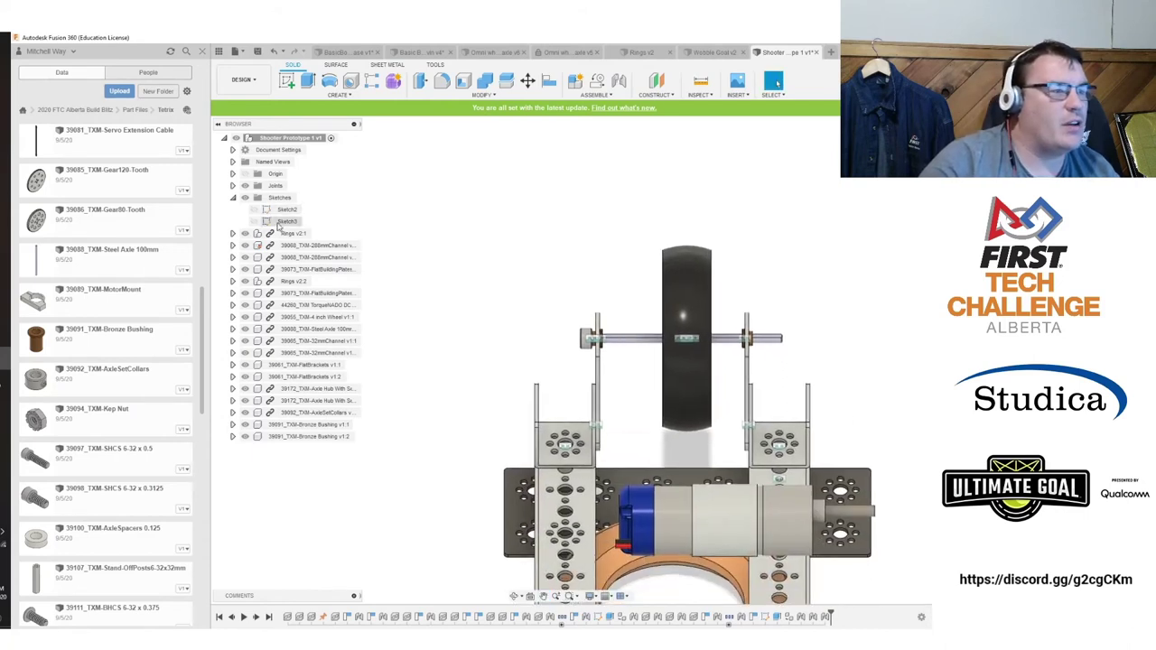
# Edit the rigid joint between the axle hub and the steel axle, setting its Z offset to 5 mm.
pyautogui.click(233, 186)
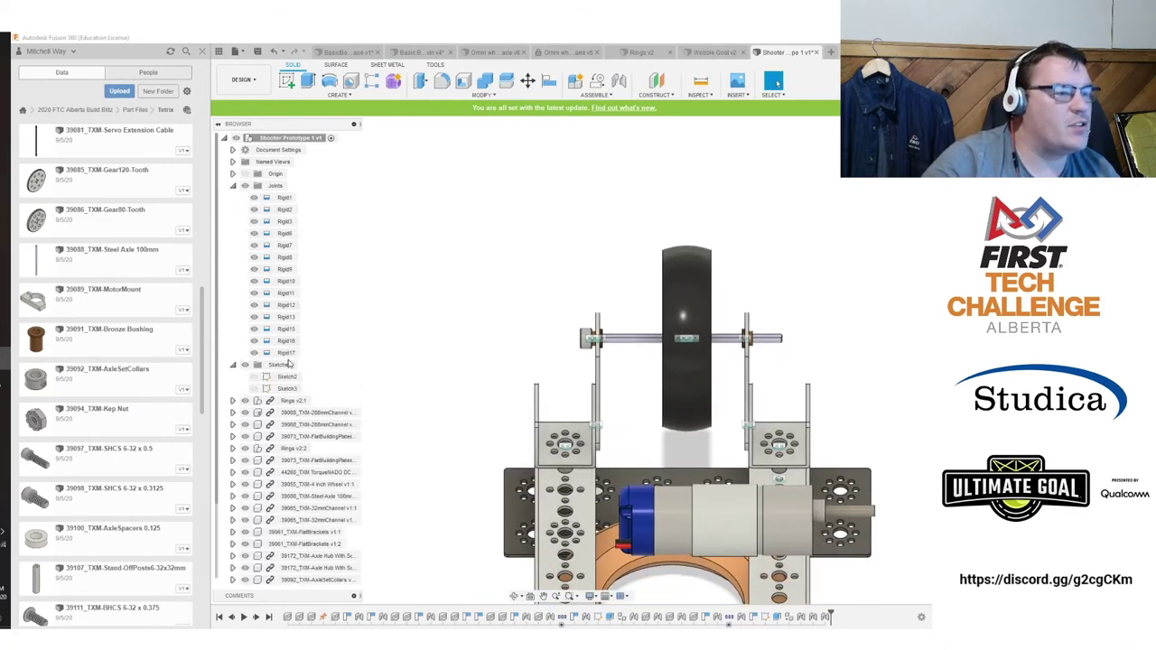
pyautogui.click(287, 356)
pyautogui.rightClick(268, 355)
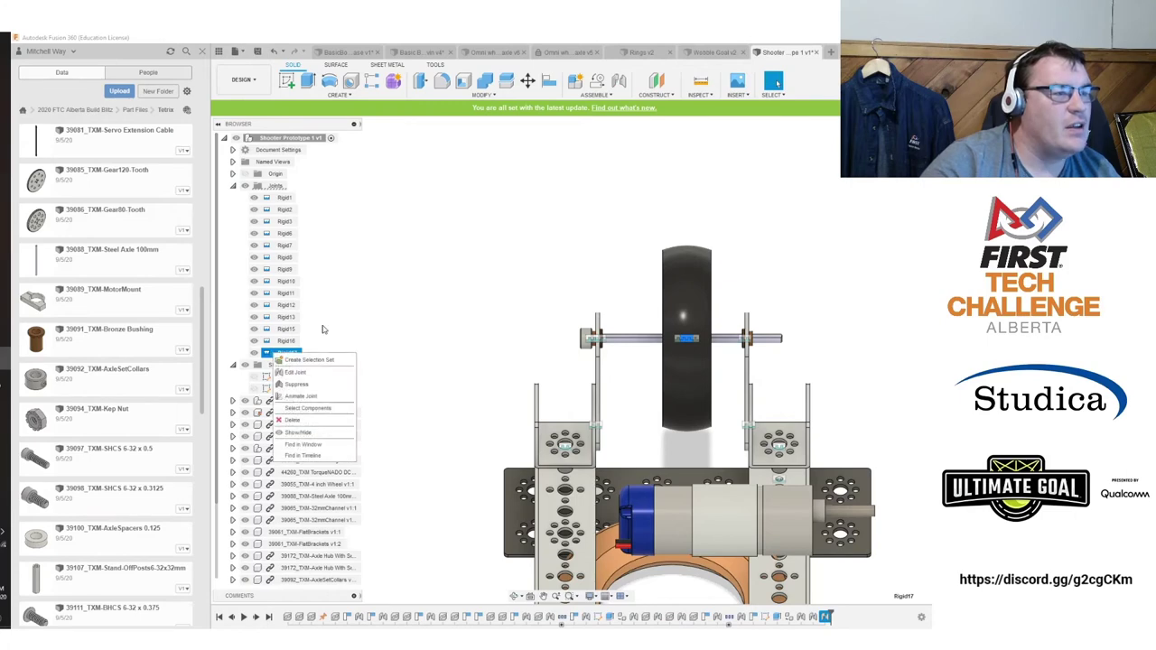
pyautogui.click(298, 363)
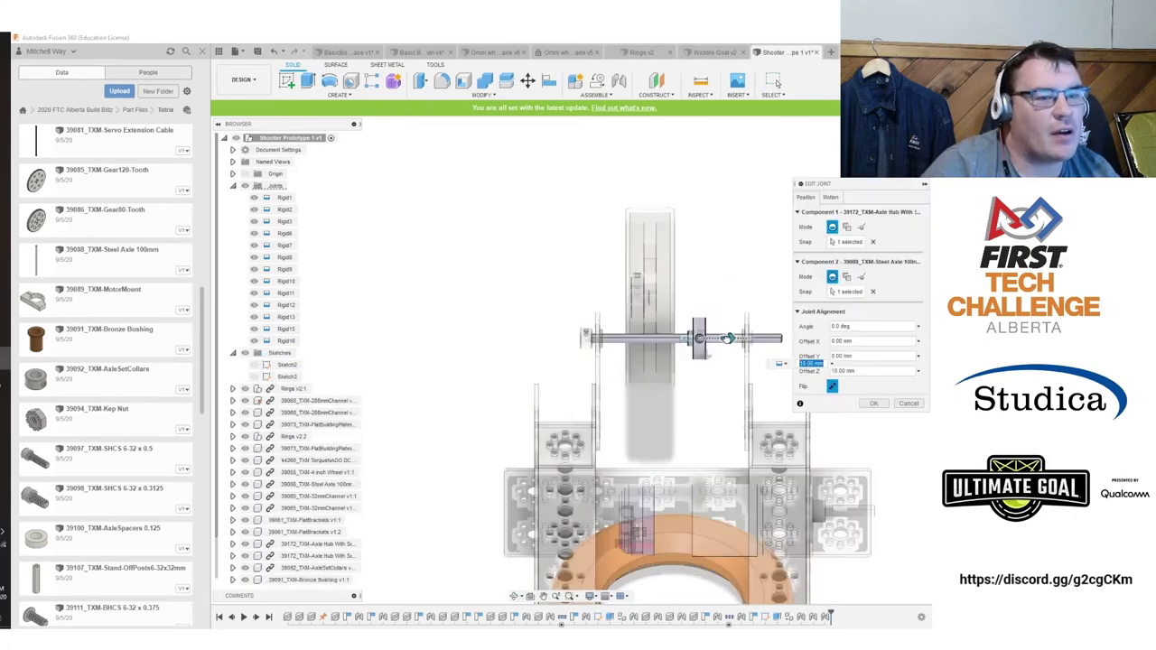
pyautogui.write('0')
pyautogui.press('Return')
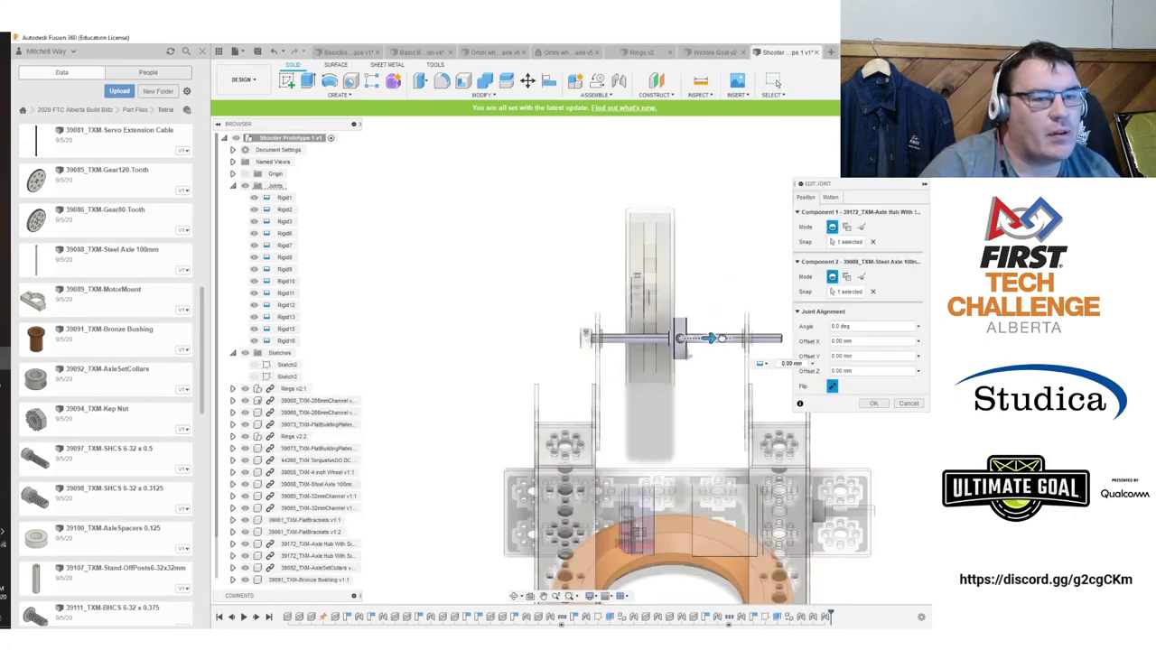
pyautogui.moveTo(721, 338); pyautogui.dragTo(738, 339)
pyautogui.click(840, 372)
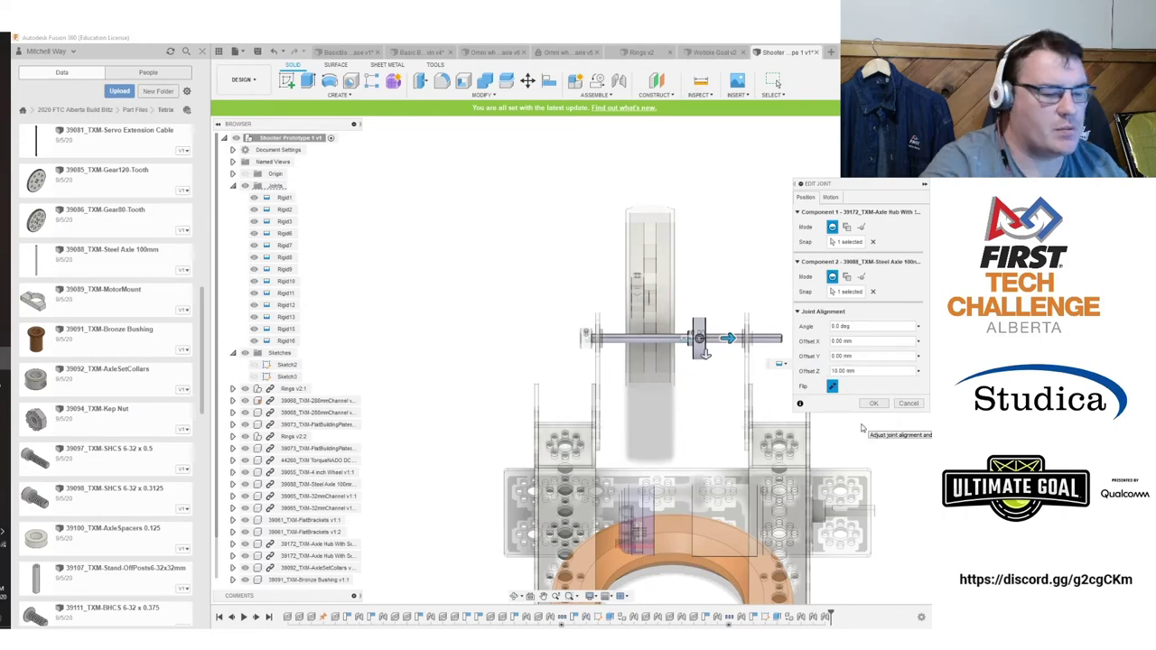
pyautogui.click(873, 404)
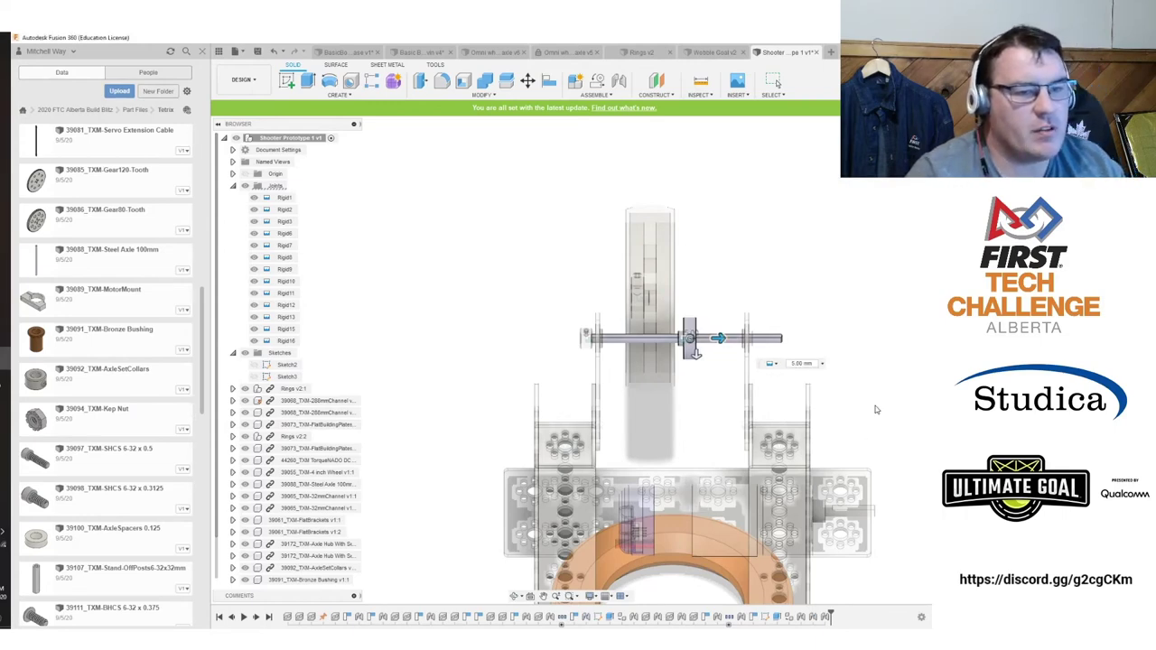
# Change the joint between the bronze bushing and the axle set collar to revolute motion about the Z axis.
pyautogui.click(289, 341)
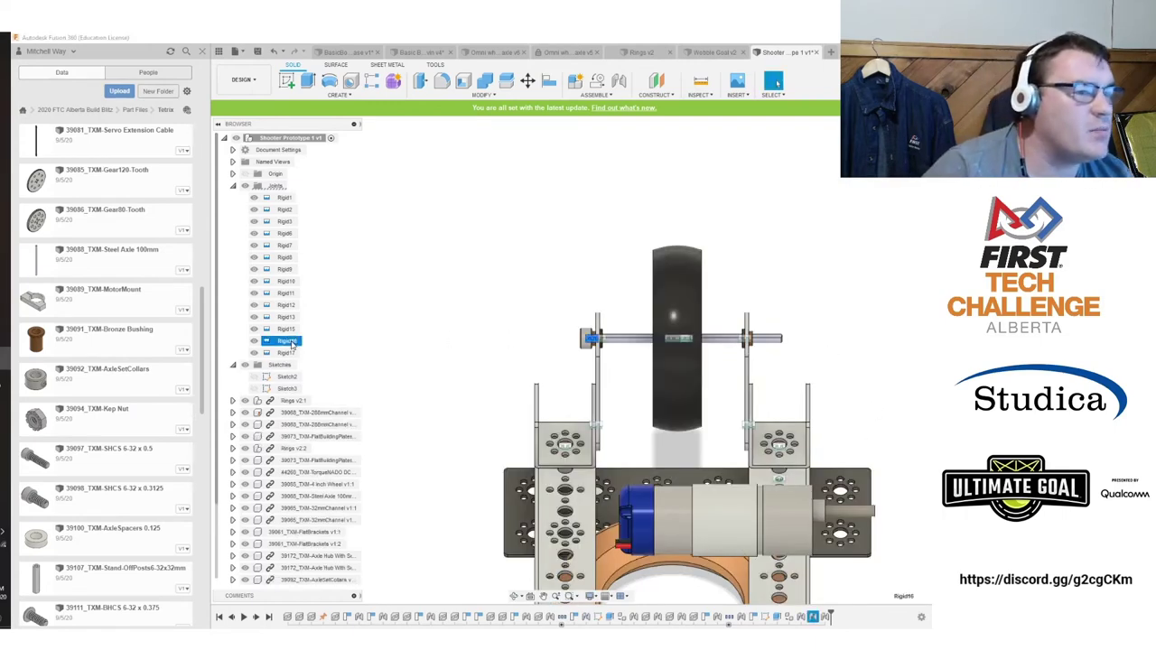
pyautogui.rightClick(291, 342)
pyautogui.click(325, 361)
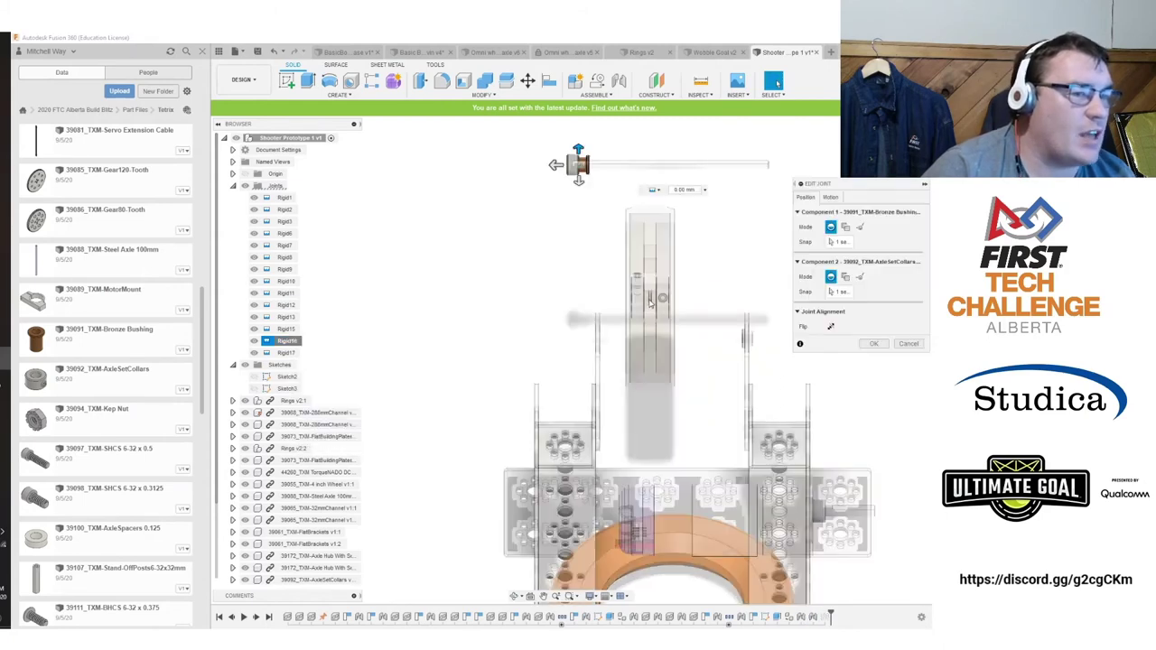
pyautogui.click(830, 197)
pyautogui.click(845, 212)
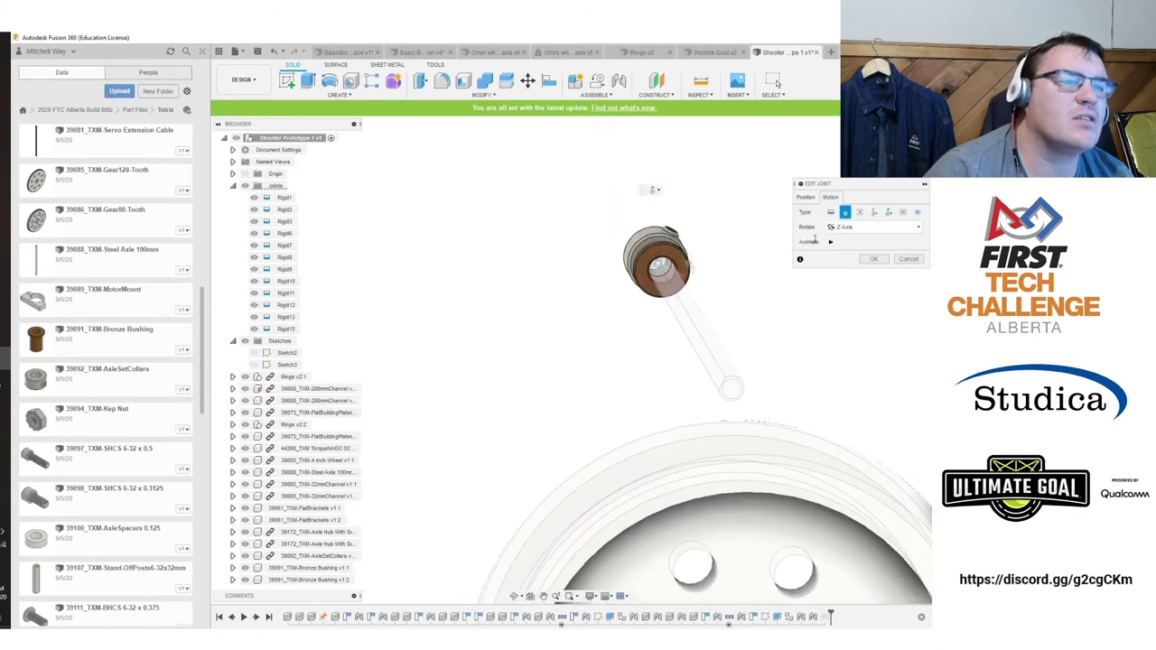
pyautogui.click(873, 259)
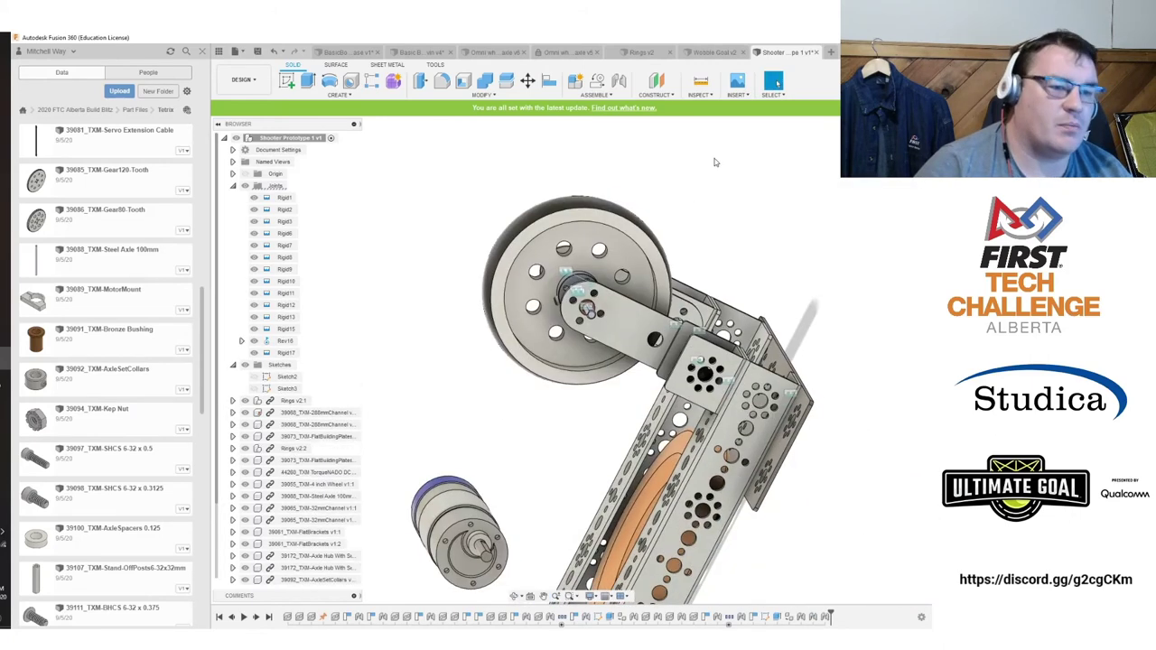
# Turn the wheel to test the revolute joint, and inspect the axle and brackets up close.
pyautogui.moveTo(612, 234)
pyautogui.mouseDown()
pyautogui.moveTo(446, 302)
pyautogui.moveTo(564, 407)
pyautogui.moveTo(686, 334)
pyautogui.moveTo(623, 216)
pyautogui.mouseUp()
pyautogui.click(868, 141)
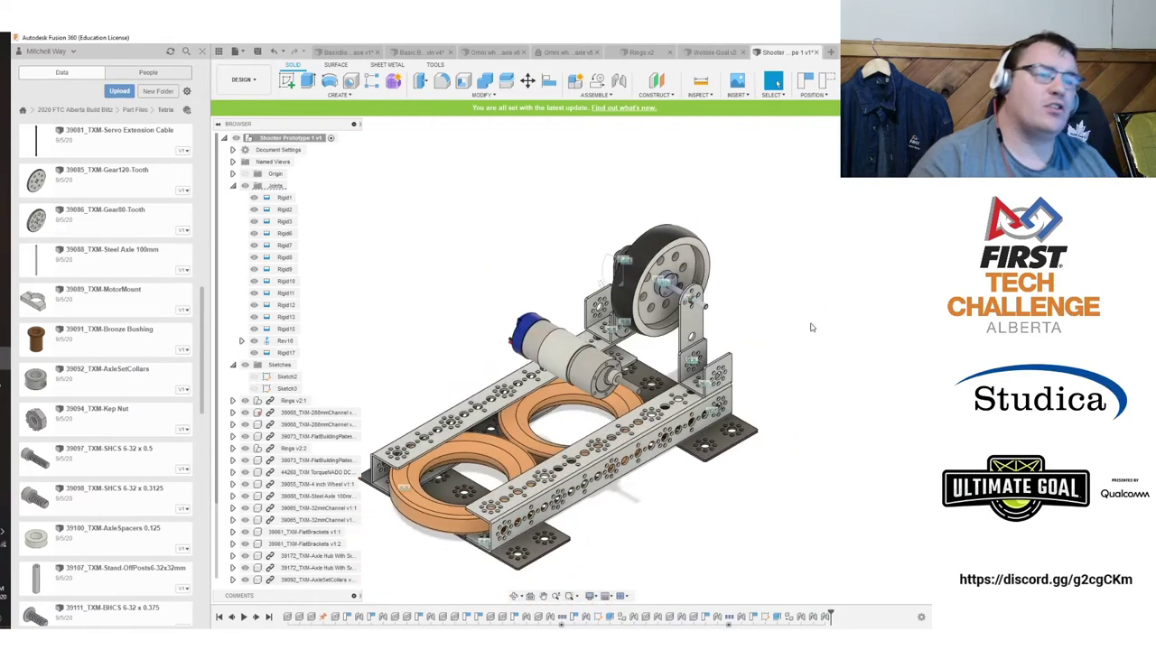
pyautogui.scroll(5, 755, 353)
pyautogui.keyDown('shift'); pyautogui.moveTo(696, 328); pyautogui.dragTo(730, 349, button='middle'); pyautogui.keyUp('shift')
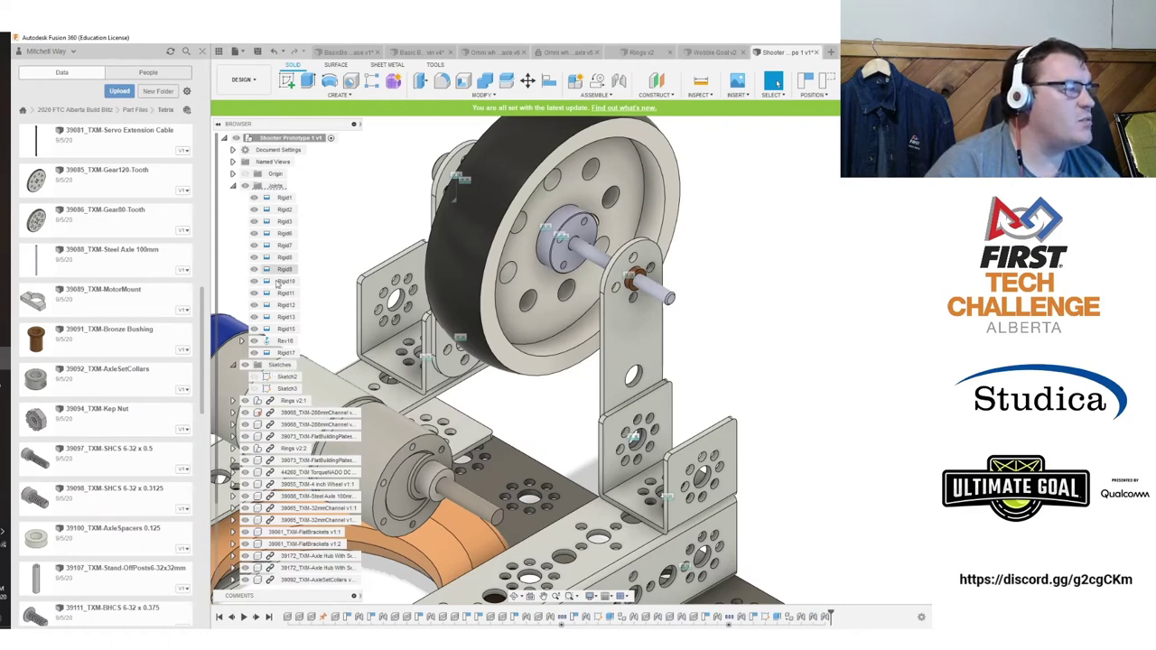
# Edit the rigid joint between the flat bracket opposite the set collar and its bronze bushing, reselecting the bushing's circular edge as snap.
pyautogui.click(283, 352)
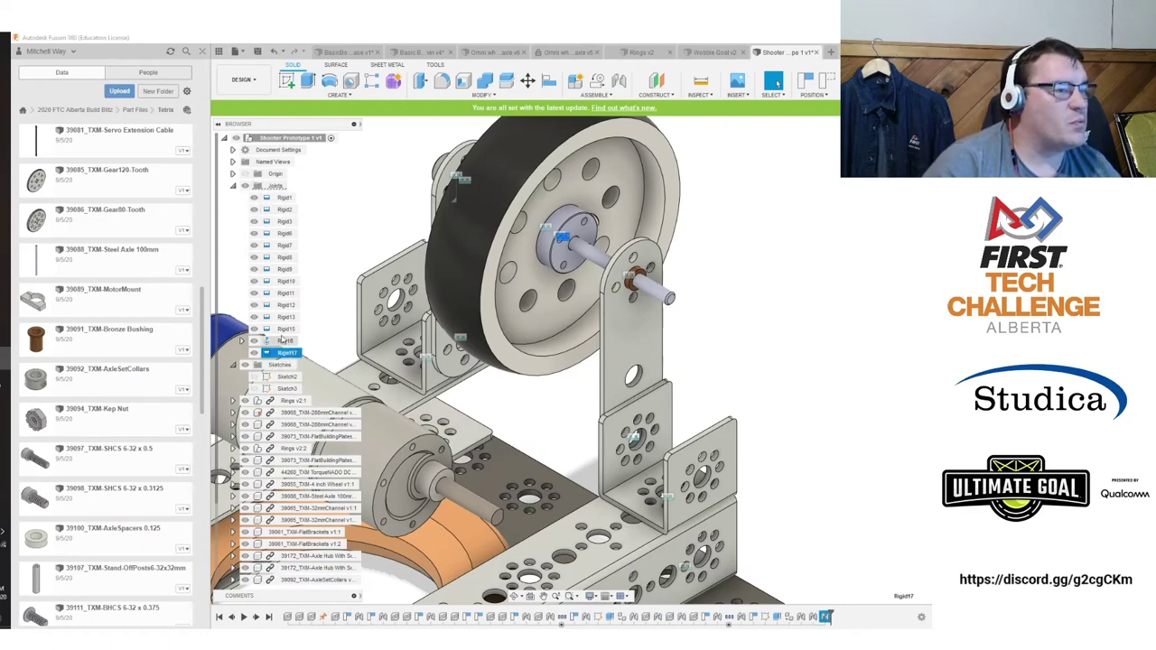
pyautogui.click(285, 331)
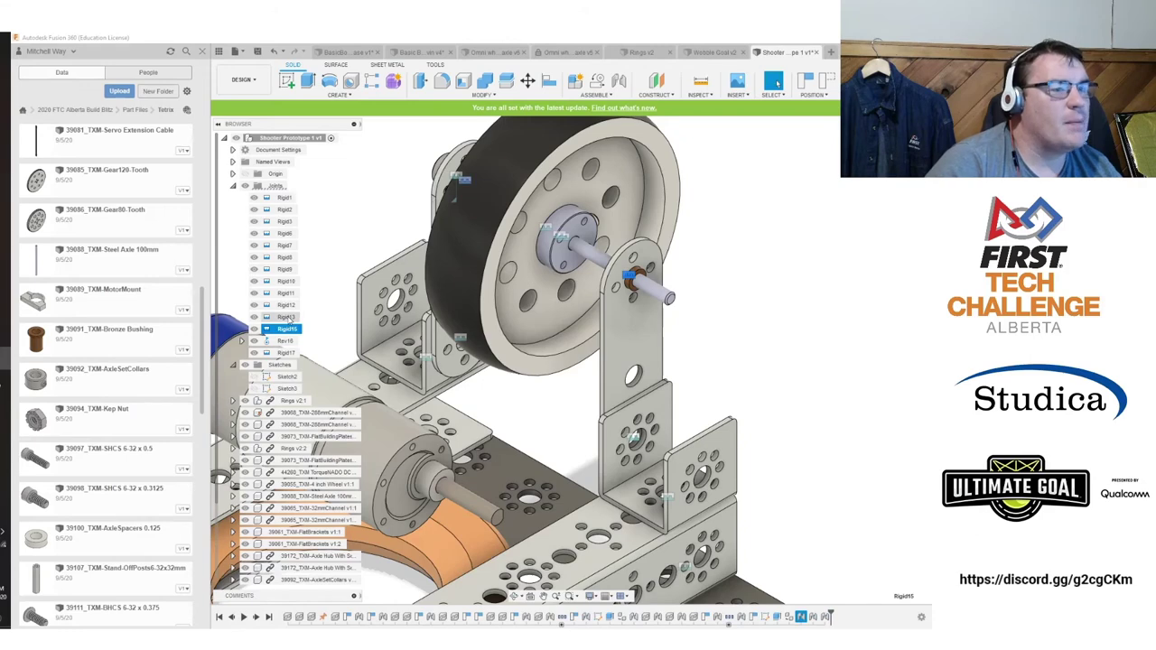
pyautogui.rightClick(273, 332)
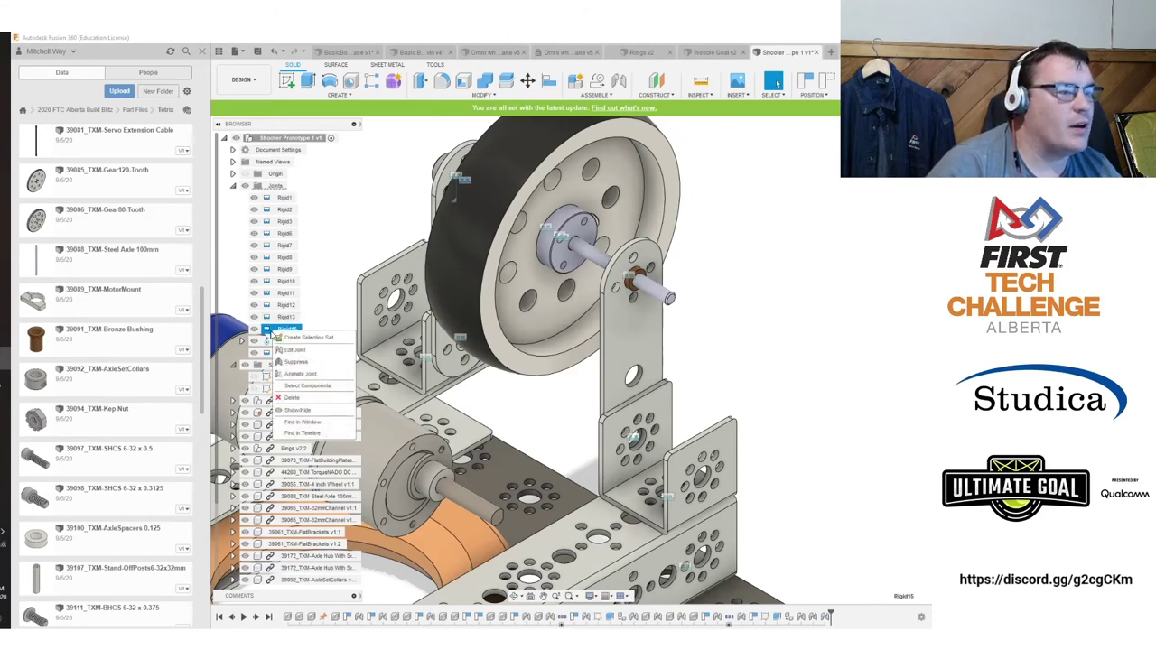
pyautogui.click(298, 352)
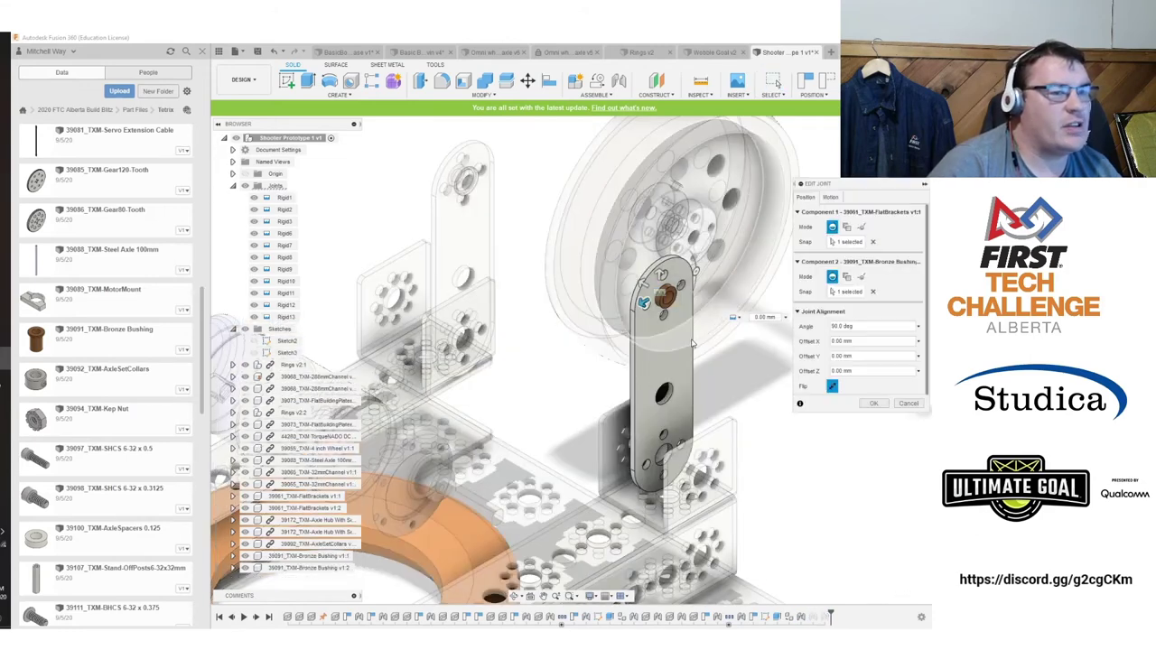
pyautogui.click(847, 241)
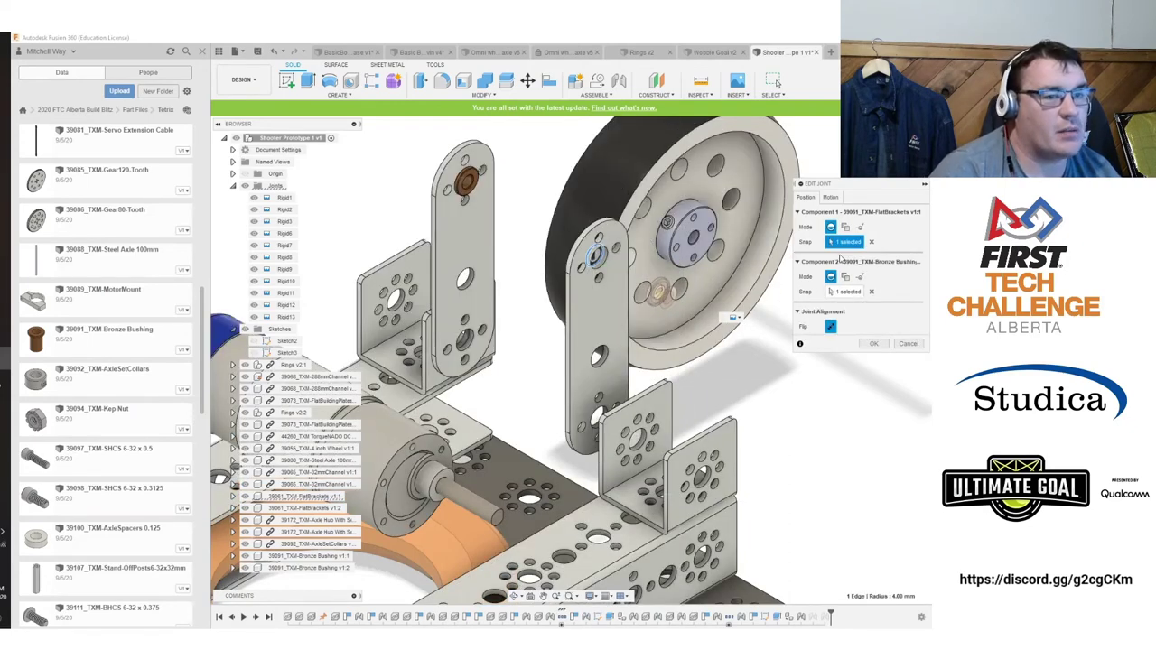
pyautogui.moveTo(762, 307); pyautogui.dragTo(666, 378, button='middle')
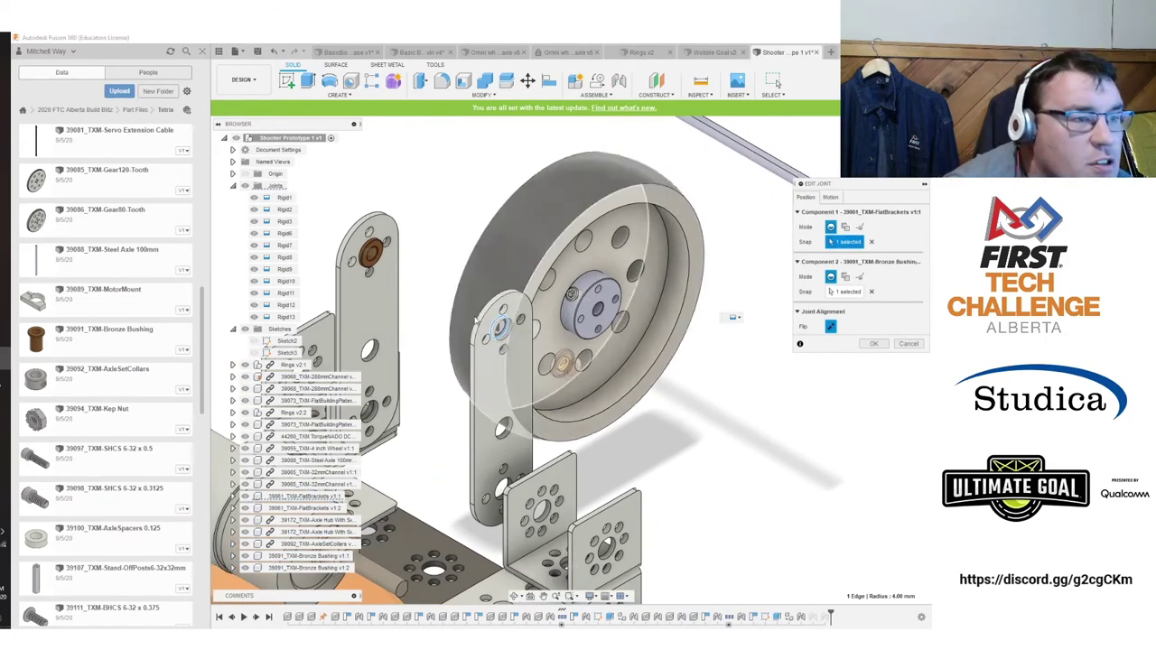
pyautogui.click(845, 292)
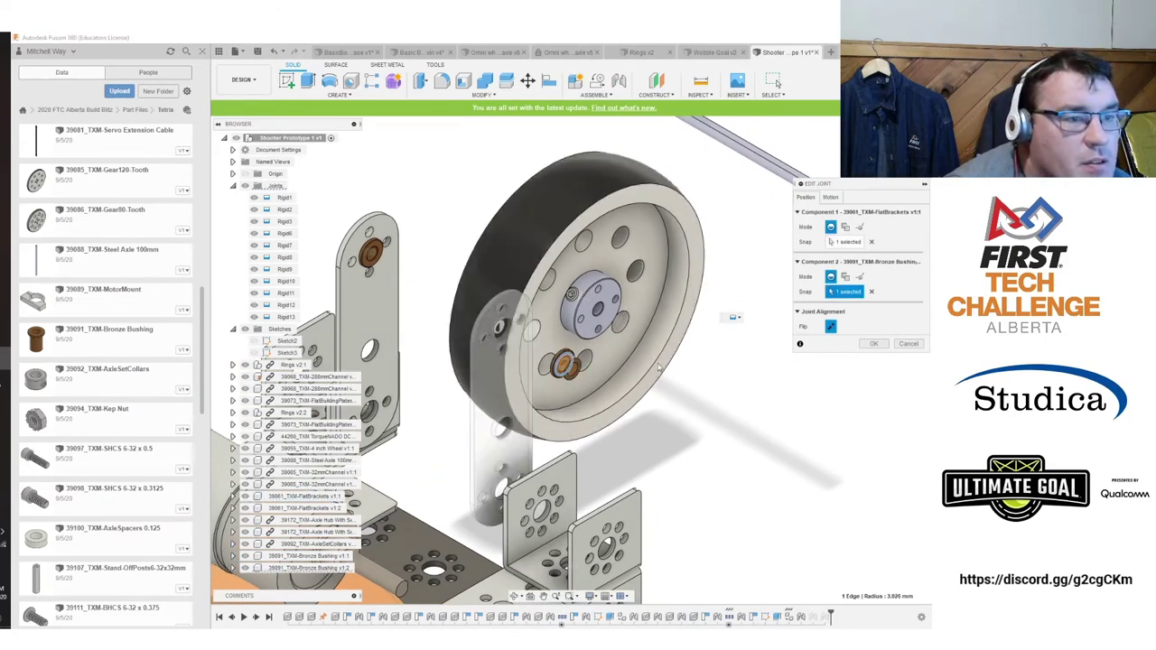
pyautogui.scroll(5, 564, 363)
pyautogui.click(559, 360)
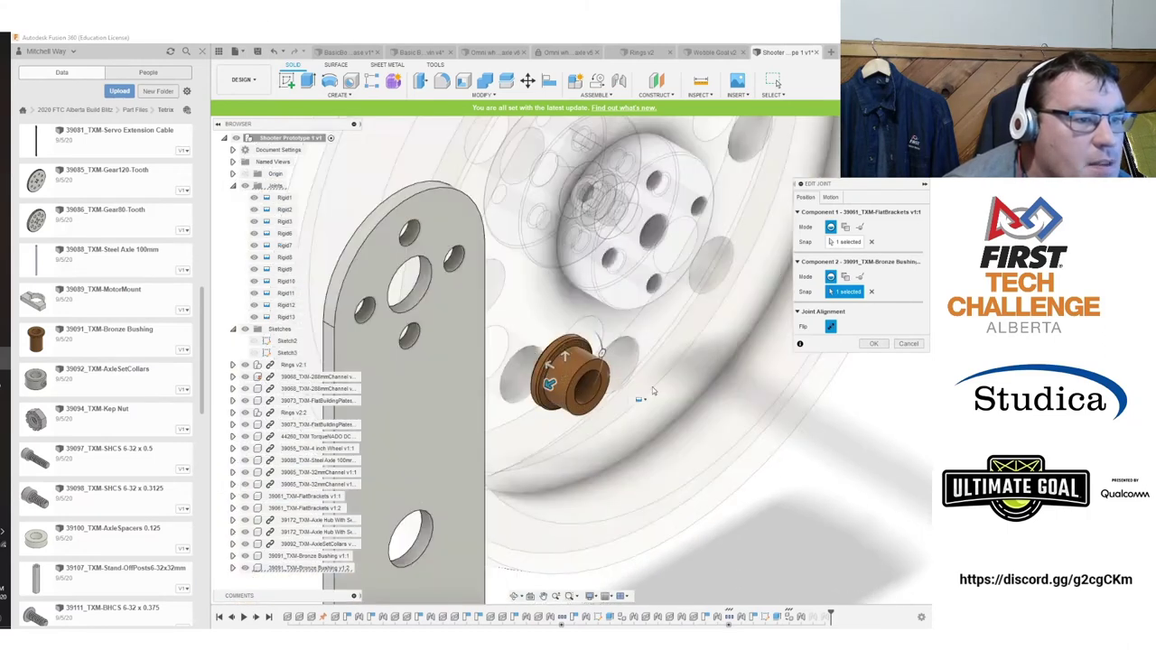
pyautogui.scroll(-3, 758, 425)
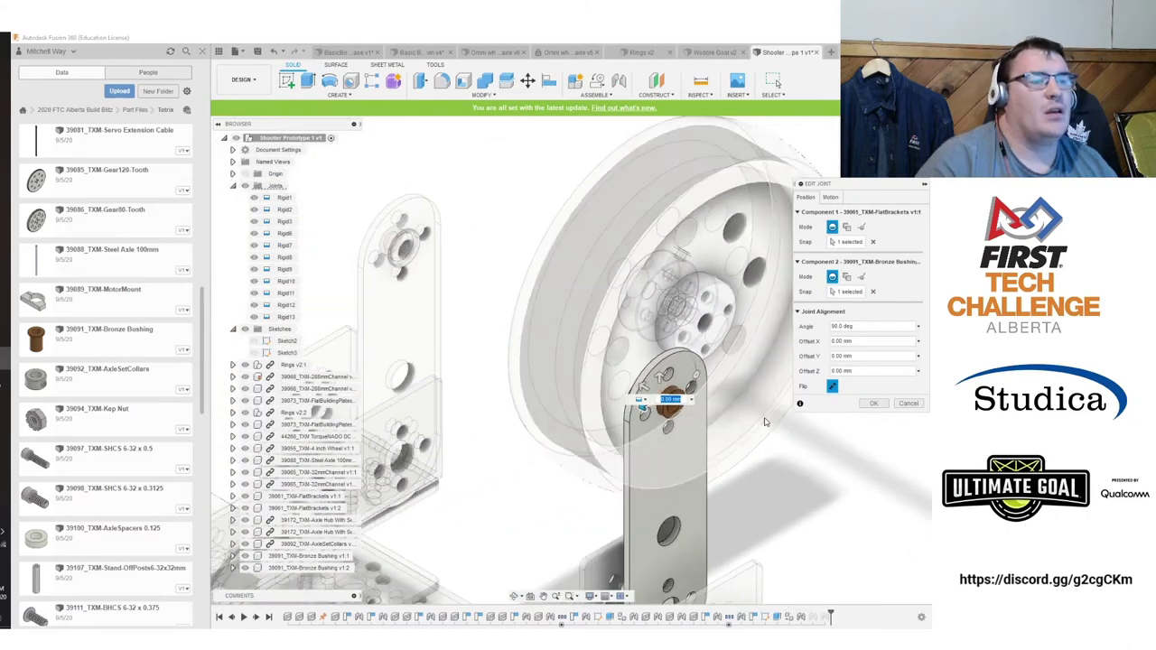
# Re-snap the bracket side of this joint to the flat bracket's middle large hole.
pyautogui.click(845, 241)
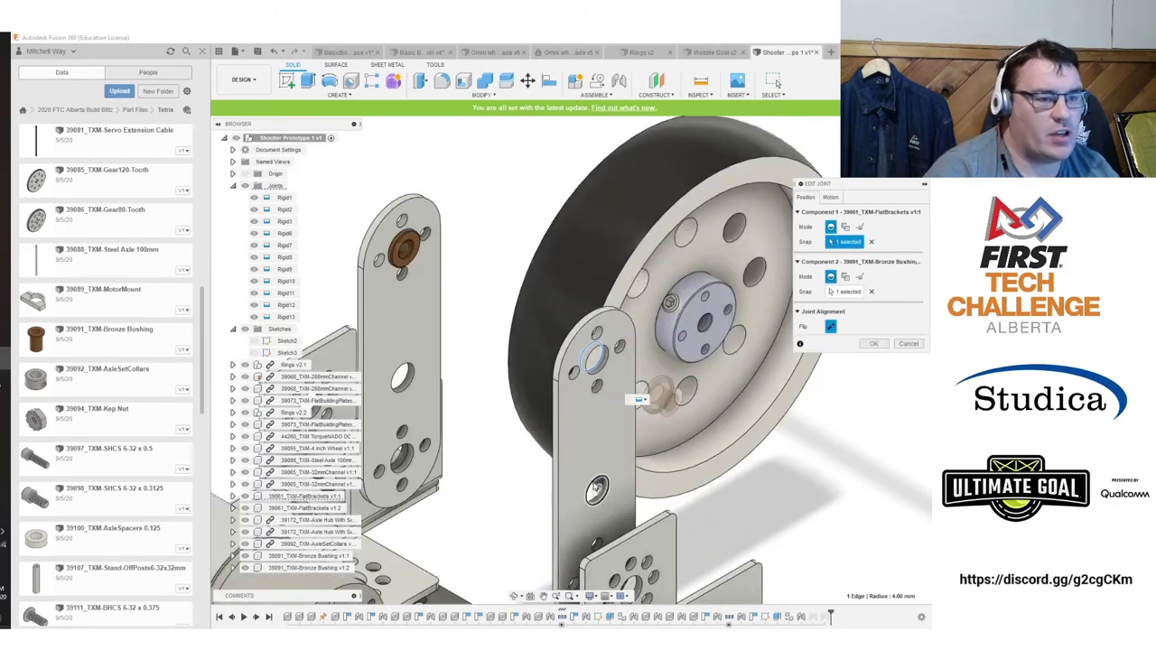
pyautogui.click(582, 484)
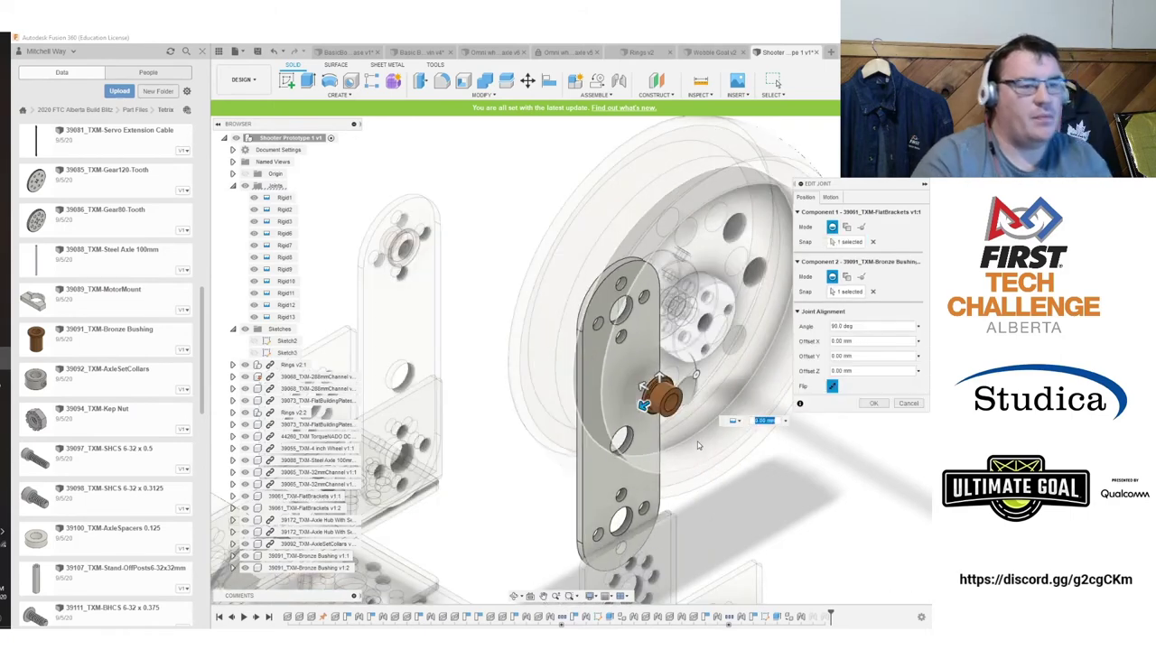
pyautogui.click(872, 404)
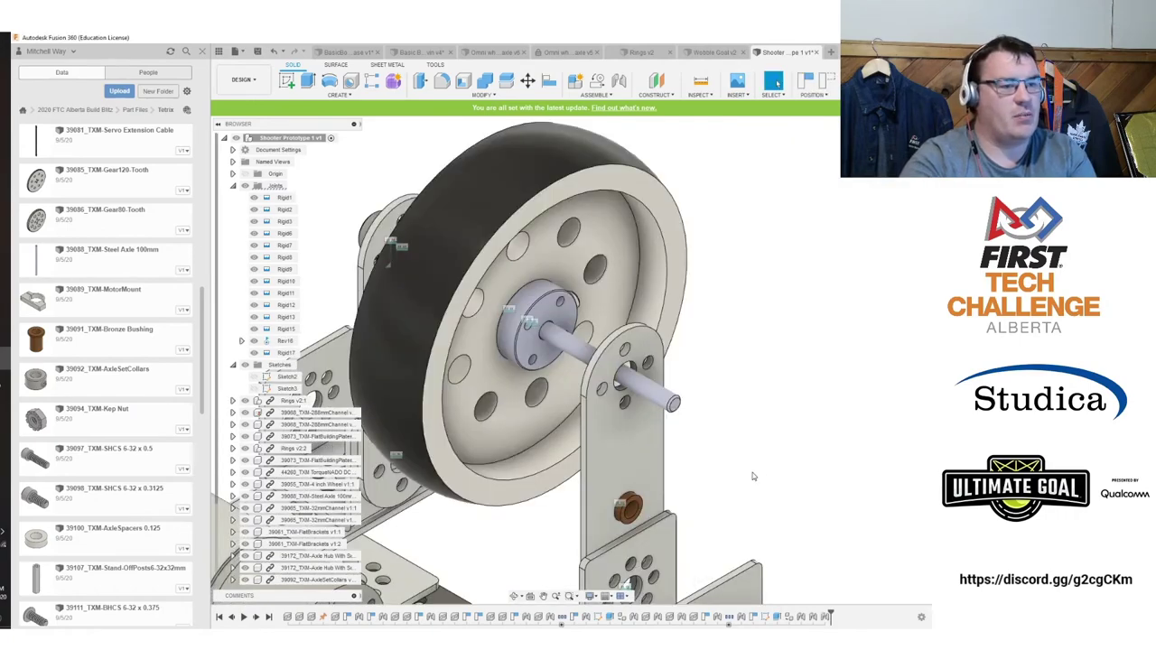
# Try to edit the rigid joint of the collar-side bronze bushing, re-snapping its flat bracket at the bracket's middle large hole.
pyautogui.click(872, 150)
pyautogui.moveTo(588, 467); pyautogui.dragTo(840, 263, button='middle')
pyautogui.scroll(3, 620, 344)
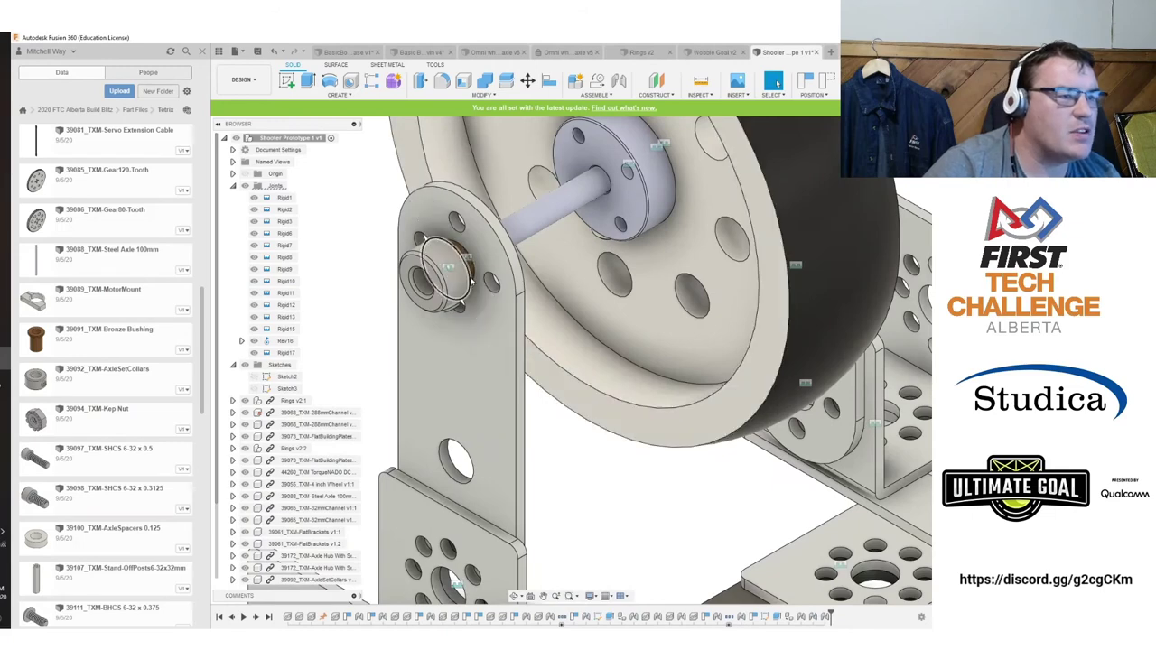
pyautogui.click(287, 305)
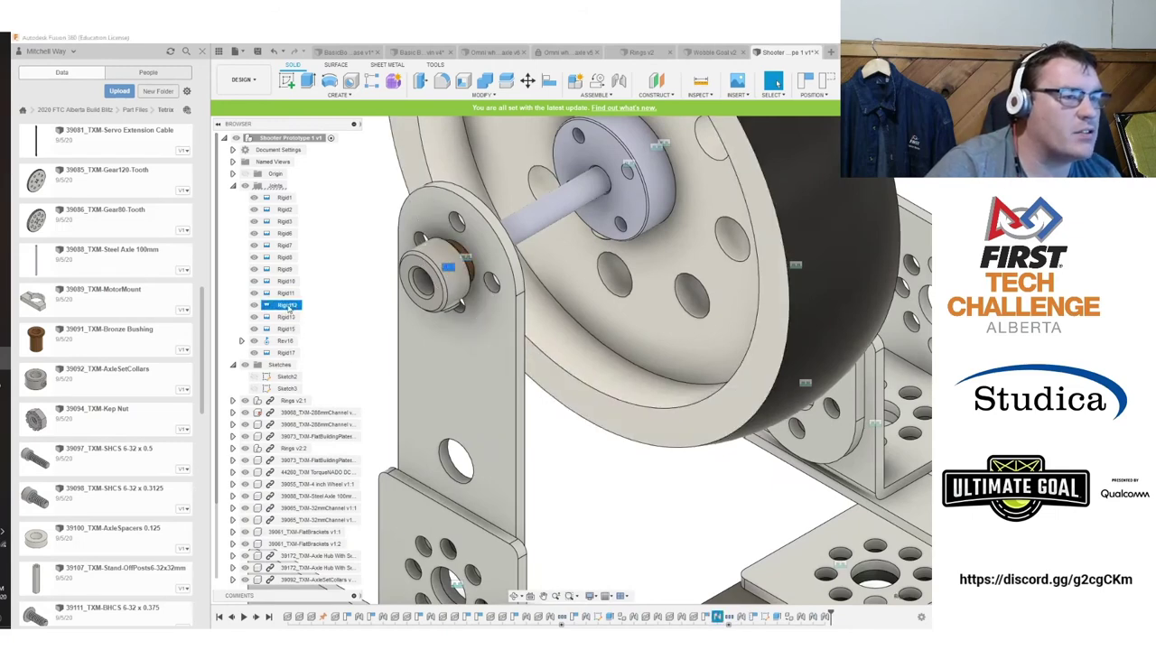
pyautogui.click(290, 316)
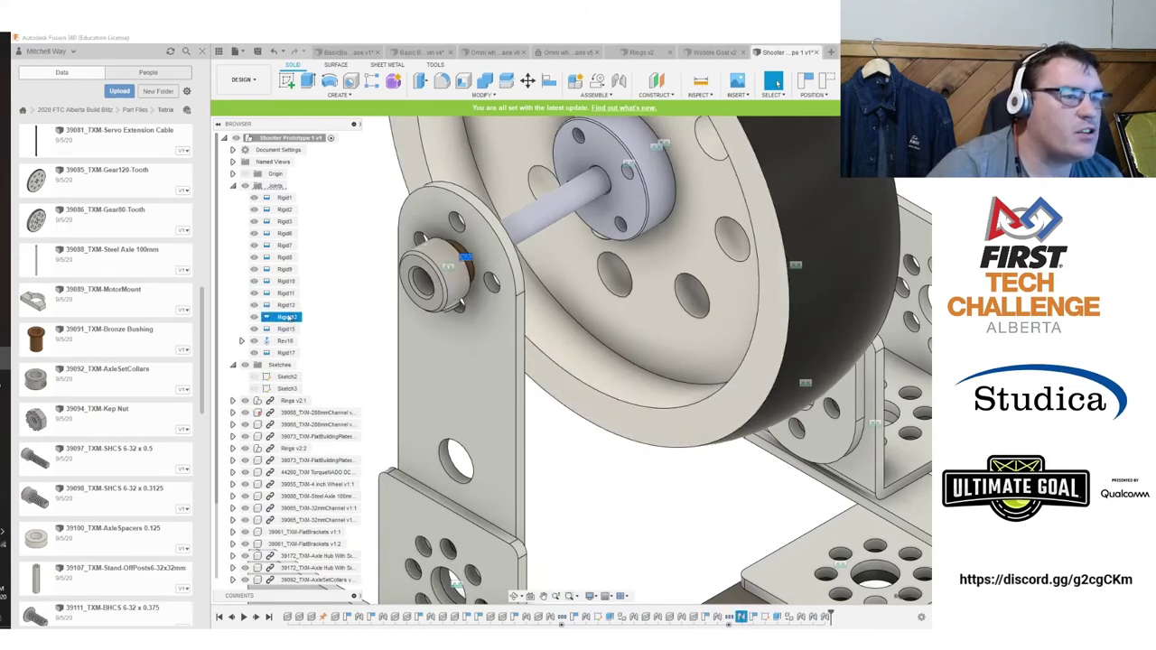
pyautogui.rightClick(285, 320)
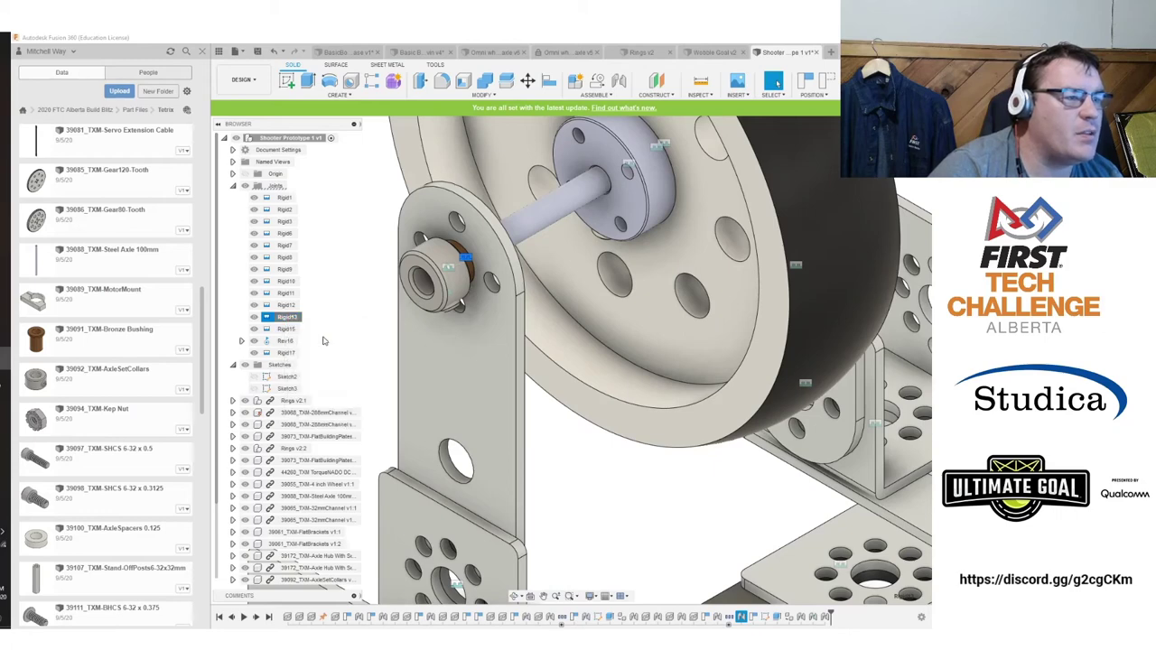
pyautogui.click(307, 329)
pyautogui.scroll(-3, 510, 413)
pyautogui.scroll(4, 495, 410)
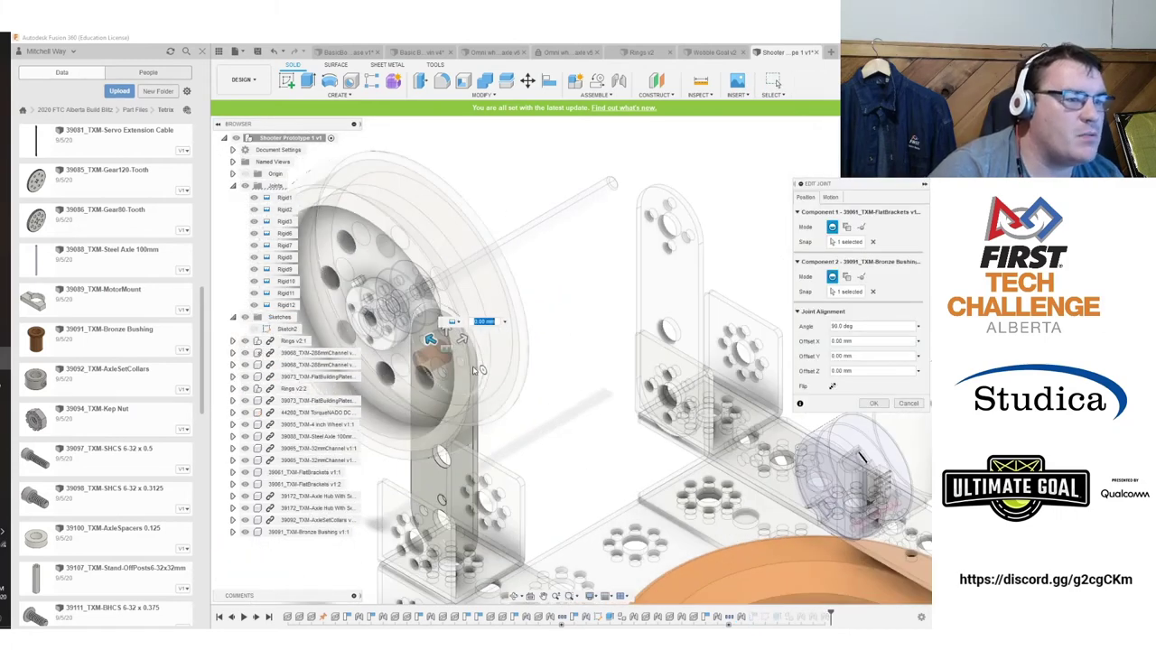
pyautogui.moveTo(431, 338)
pyautogui.mouseDown()
pyautogui.moveTo(441, 347)
pyautogui.moveTo(431, 338)
pyautogui.mouseUp()
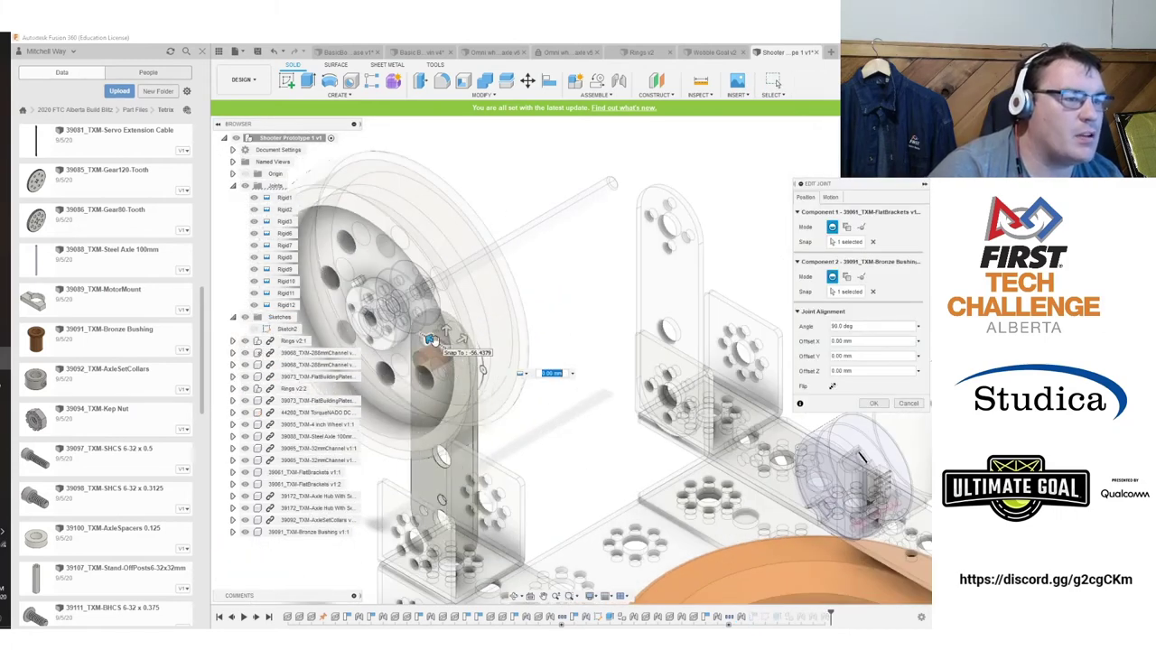
pyautogui.click(847, 242)
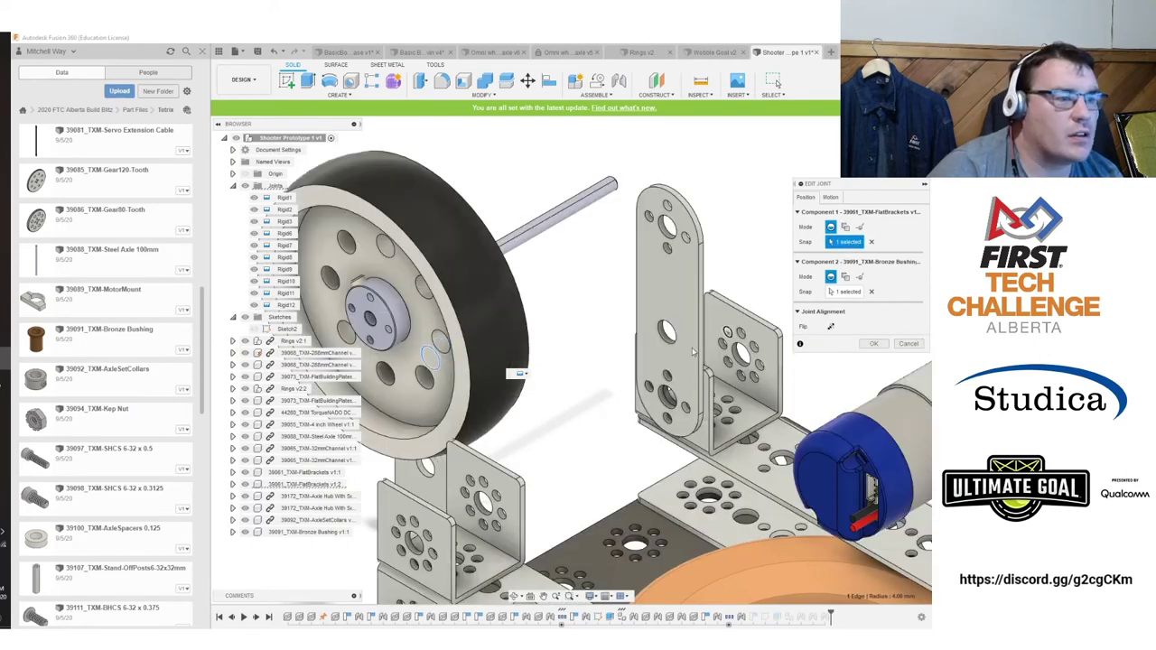
pyautogui.moveTo(542, 415); pyautogui.dragTo(792, 329, button='middle')
pyautogui.keyDown('shift'); pyautogui.moveTo(734, 373); pyautogui.dragTo(733, 310, button='middle'); pyautogui.keyUp('shift')
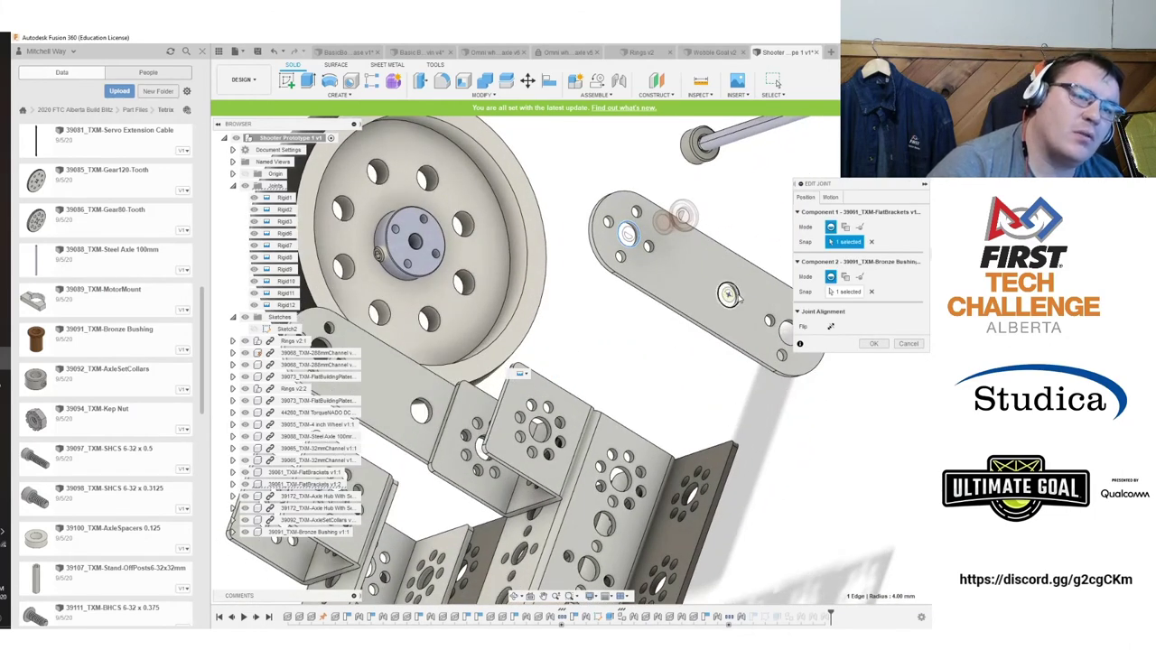
pyautogui.click(733, 298)
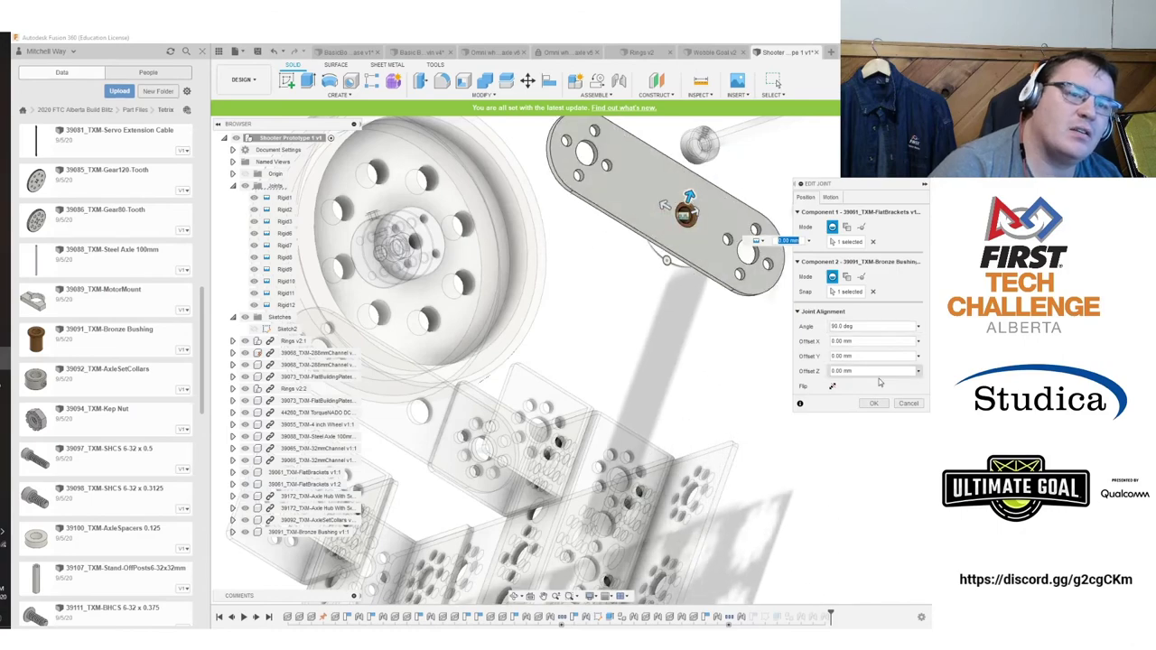
pyautogui.click(873, 403)
# Delete the rigid joint between the steel axle and the set collar, and pull the wheel and axle clear of the brackets.
pyautogui.scroll(-4, 720, 381)
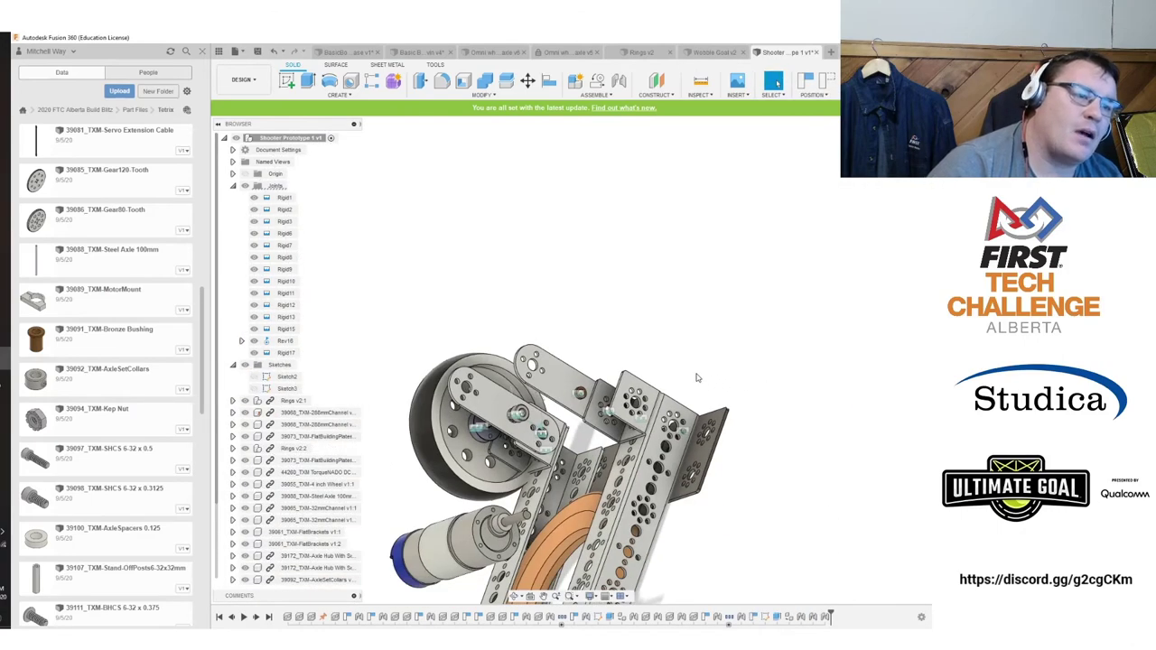
pyautogui.moveTo(697, 379); pyautogui.dragTo(834, 306, button='middle')
pyautogui.moveTo(892, 155); pyautogui.dragTo(900, 159)
pyautogui.keyDown('shift'); pyautogui.moveTo(899, 159); pyautogui.dragTo(712, 231, button='middle'); pyautogui.keyUp('shift')
pyautogui.scroll(4, 602, 349)
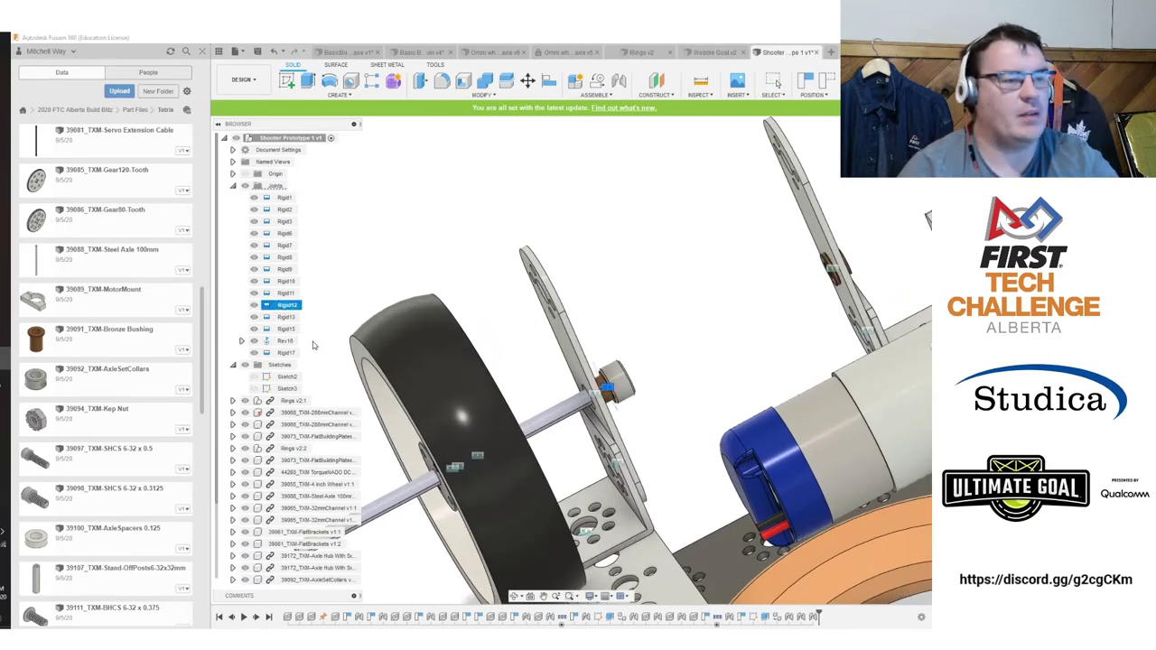
pyautogui.press('Delete')
pyautogui.moveTo(521, 290); pyautogui.dragTo(597, 201)
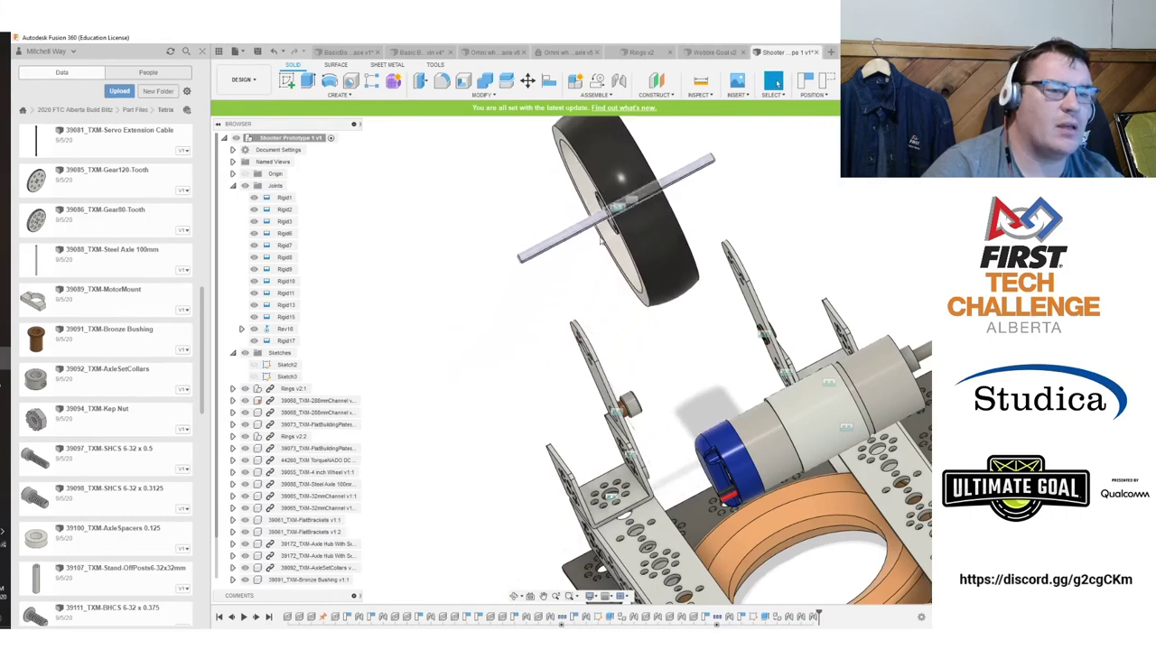
# Delete the rigid joint between the collar-side flat bracket and its bronze bushing, and pull the bushing and set collar off the bracket.
pyautogui.click(288, 317)
pyautogui.click(287, 306)
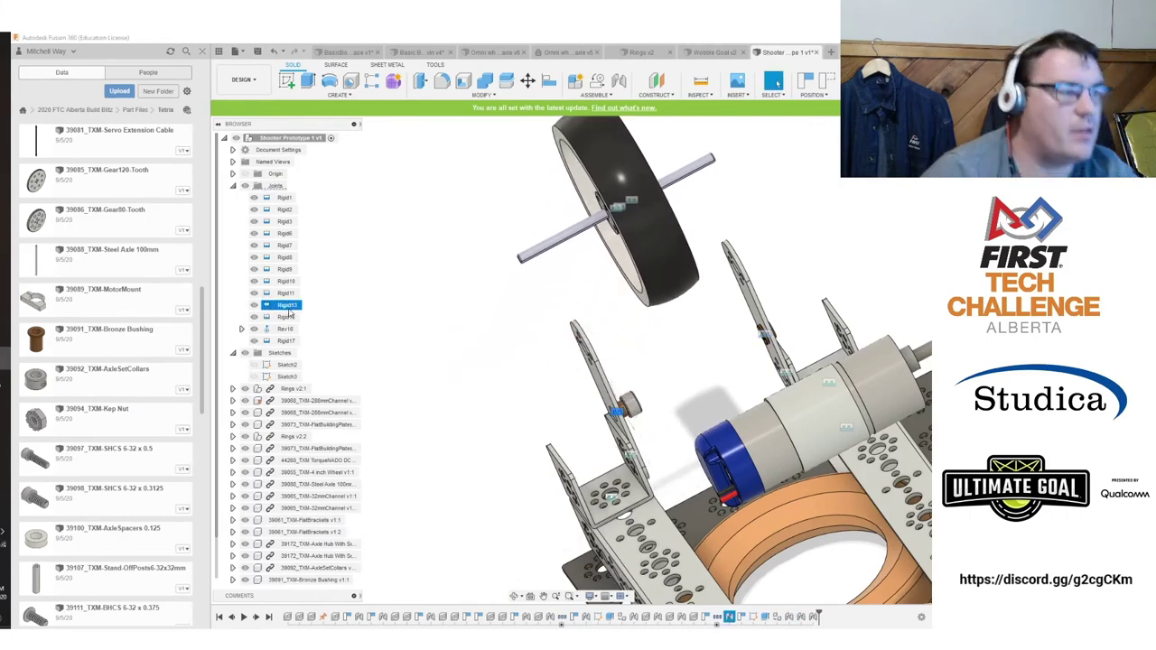
pyautogui.press('Delete')
pyautogui.moveTo(647, 408); pyautogui.dragTo(527, 305)
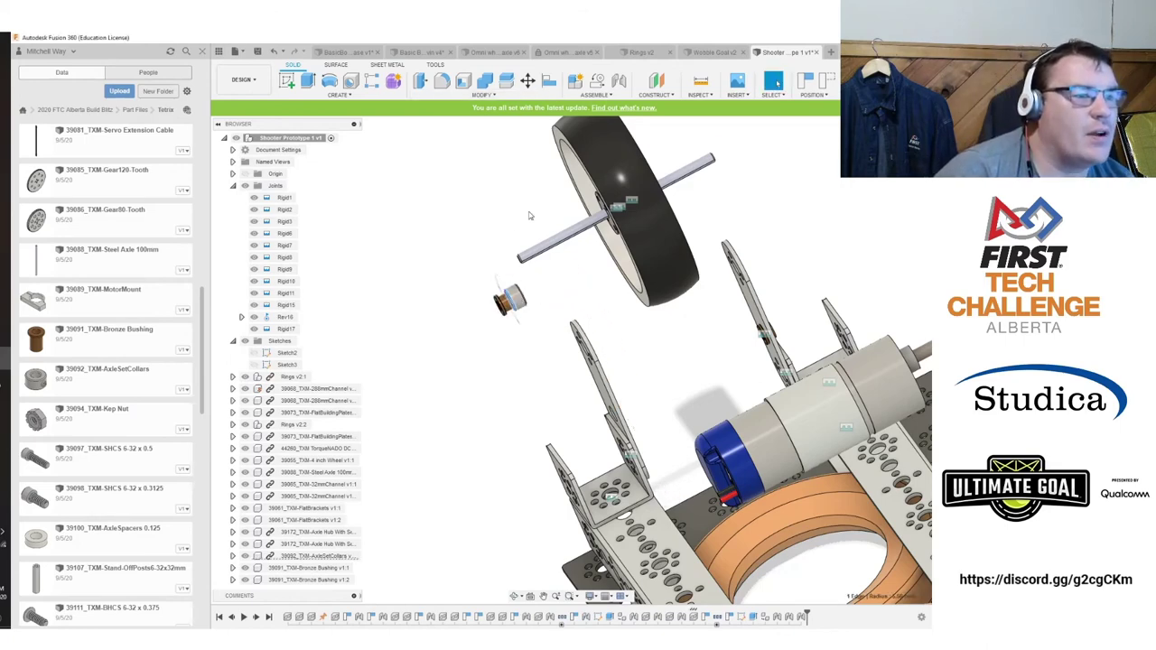
pyautogui.click(528, 82)
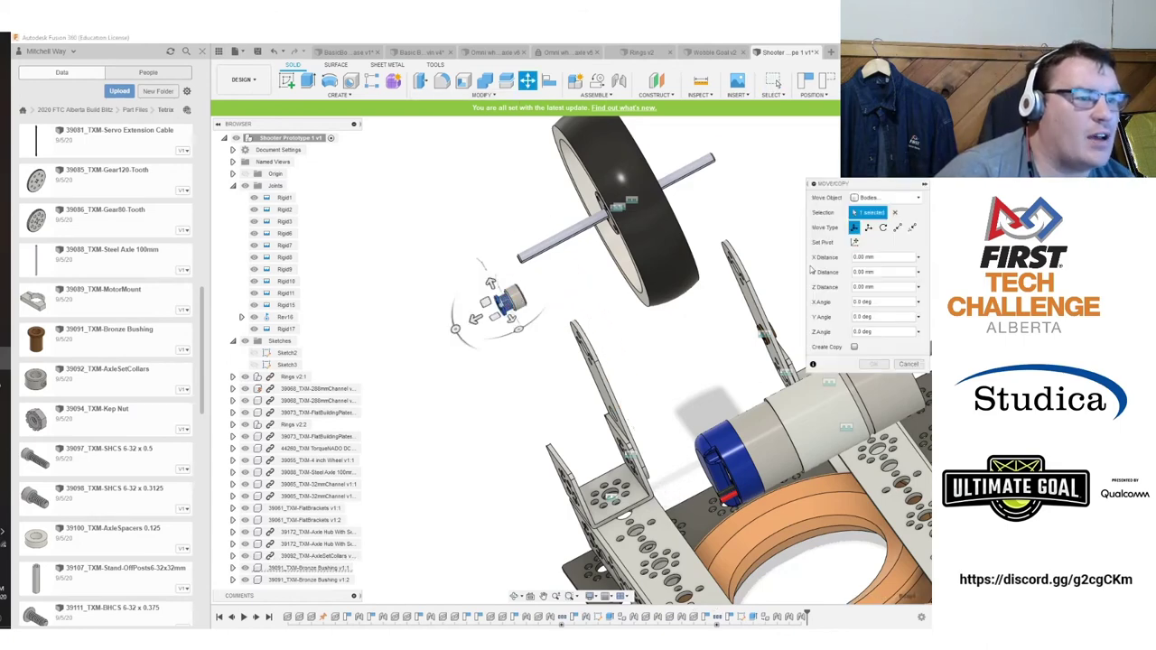
pyautogui.keyDown('shift'); pyautogui.moveTo(571, 360); pyautogui.dragTo(525, 297, button='middle'); pyautogui.keyUp('shift')
pyautogui.moveTo(489, 322)
pyautogui.mouseDown()
pyautogui.moveTo(447, 332)
pyautogui.moveTo(417, 309)
pyautogui.moveTo(428, 276)
pyautogui.moveTo(439, 273)
pyautogui.moveTo(467, 337)
pyautogui.moveTo(502, 338)
pyautogui.mouseUp()
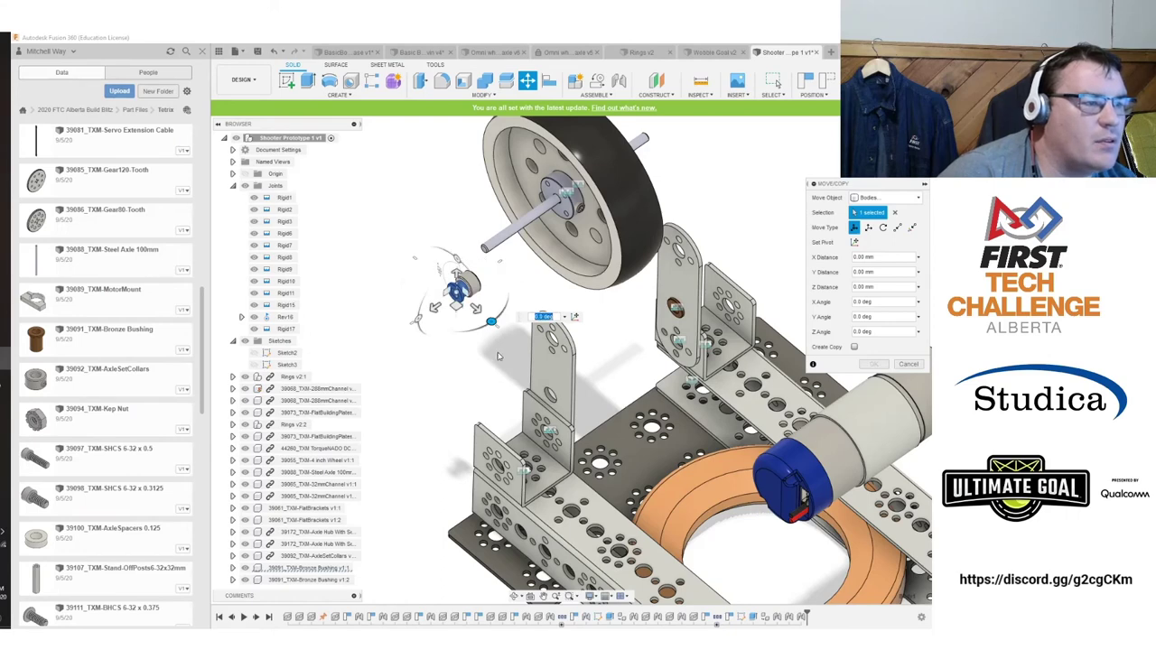
pyautogui.click(907, 365)
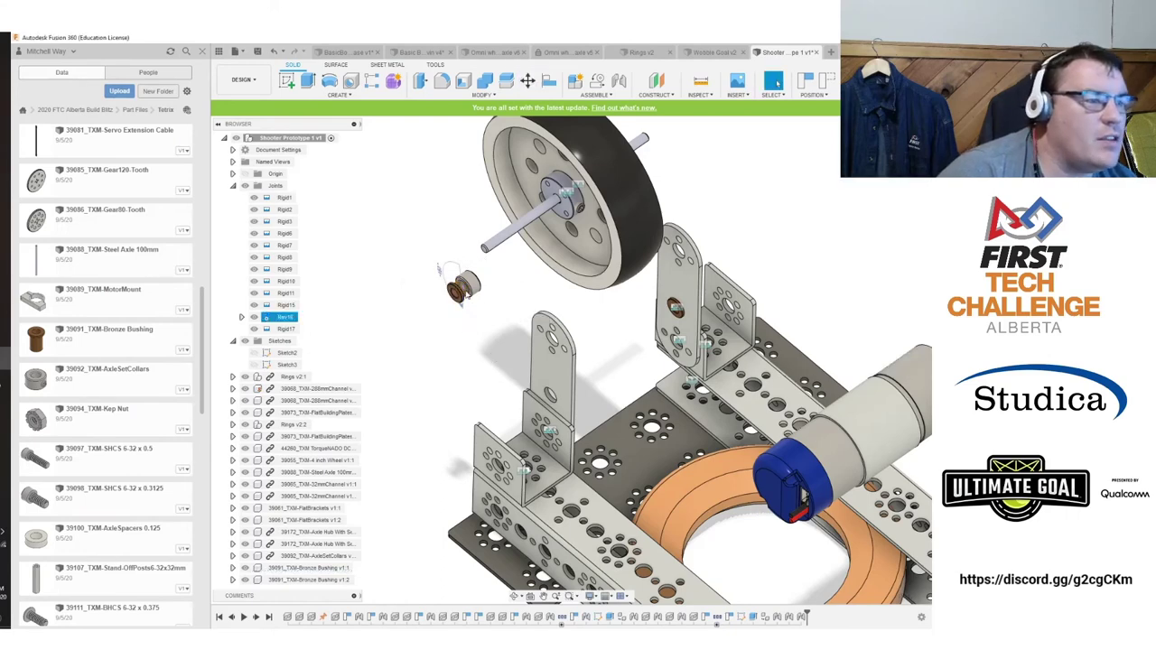
pyautogui.click(409, 343)
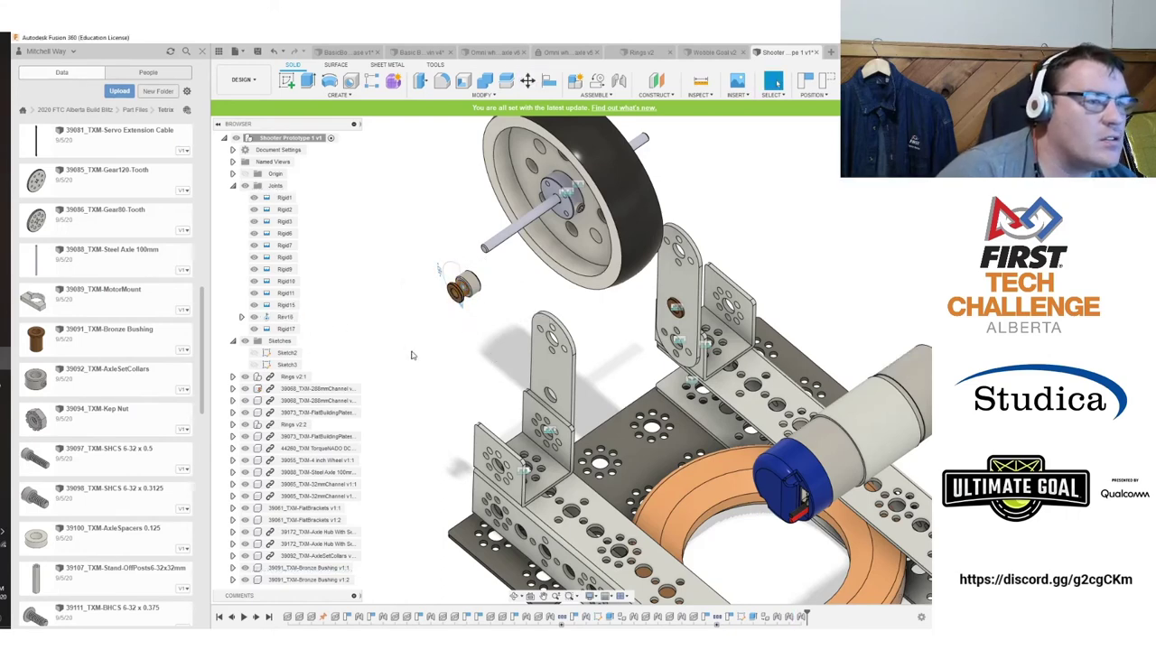
# Undo the part moves, both joint deletions and the snap change to the collar-side bushing joint.
pyautogui.hotkey('ctrl', 'z')
pyautogui.hotkey('ctrl', 'z')
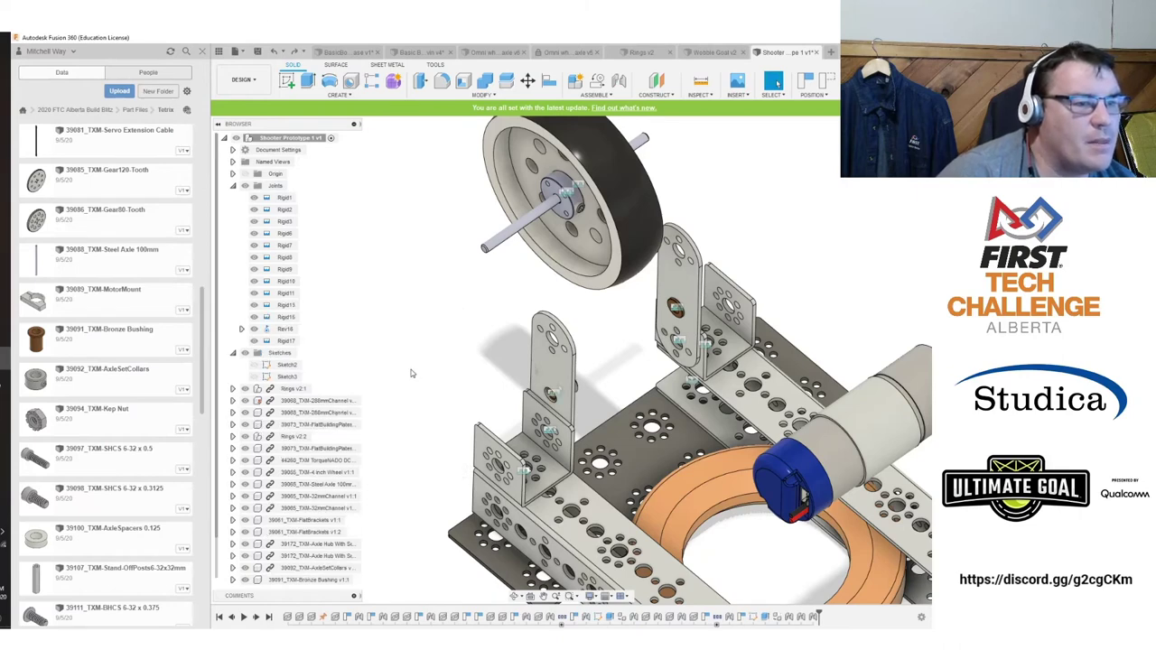
pyautogui.hotkey('ctrl', 'y')
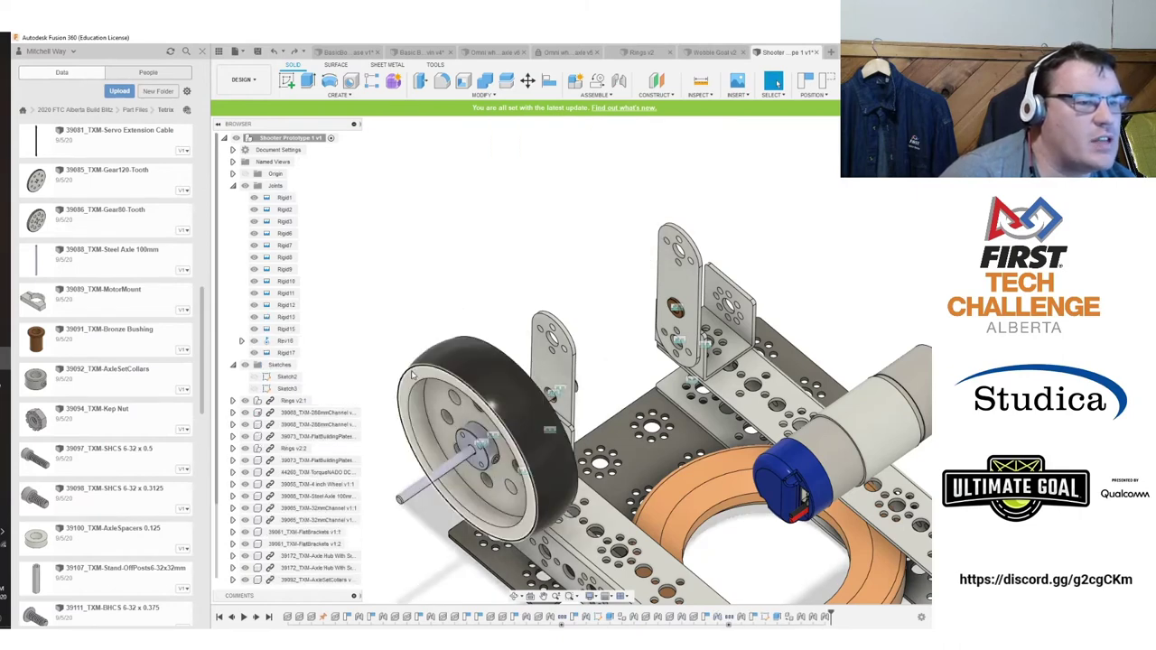
pyautogui.hotkey('ctrl', 'y')
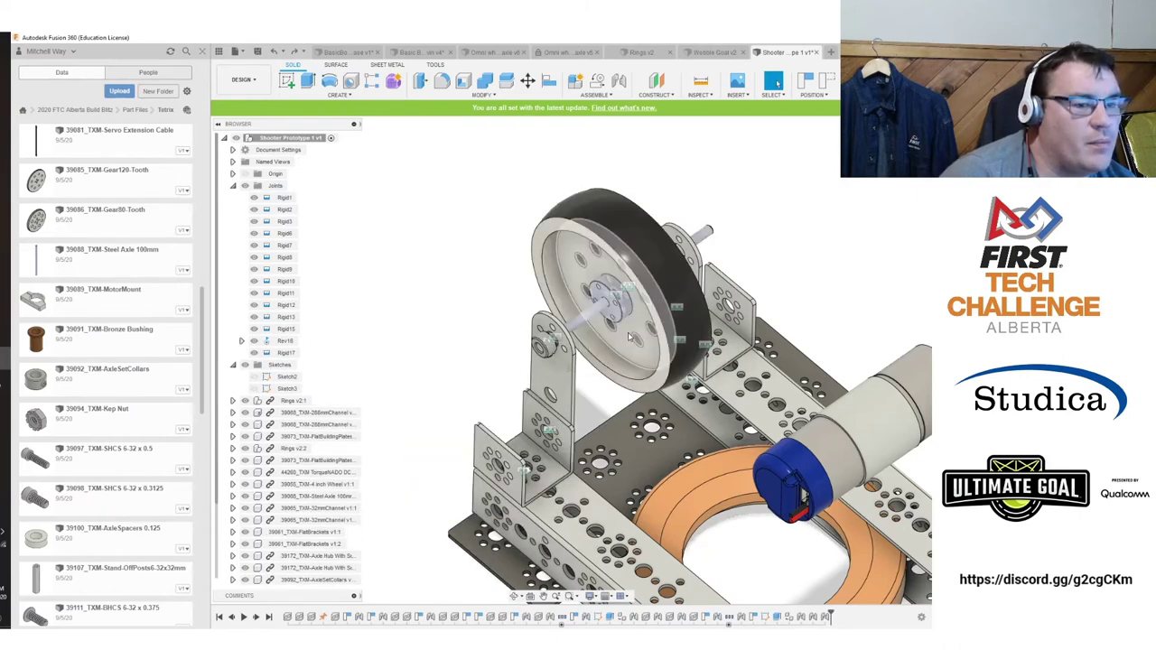
# Try to relocate the collar-side bronze bushing by editing its rigid joint and re-snapping the flat bracket component at its middle large hole.
pyautogui.scroll(5, 542, 345)
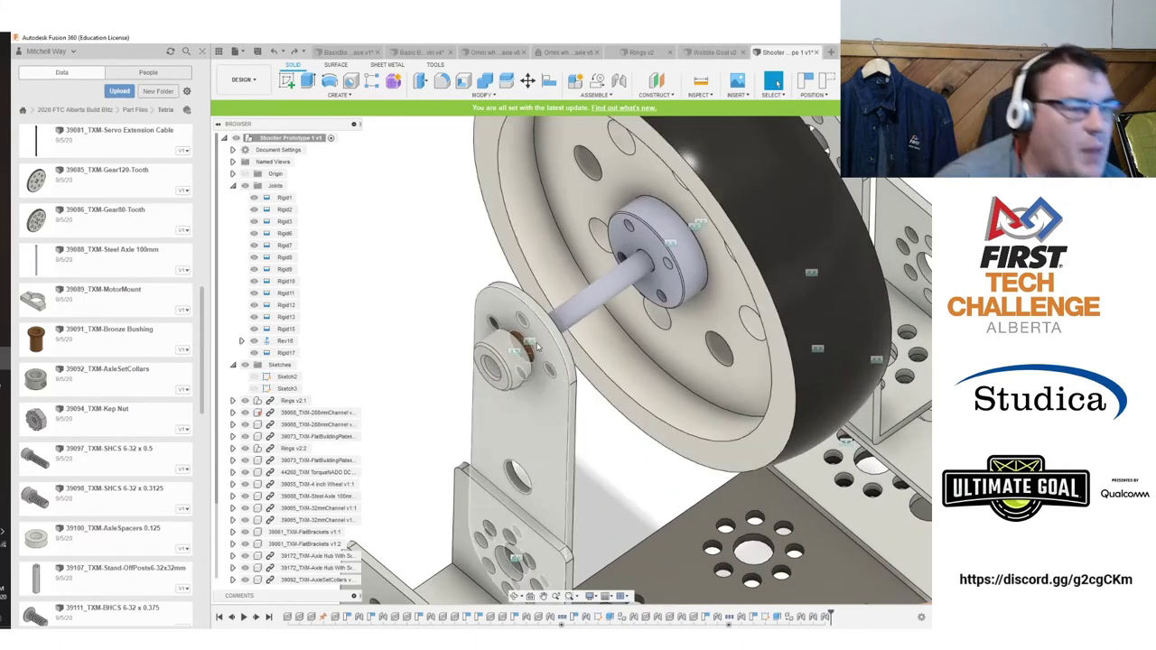
pyautogui.click(532, 345)
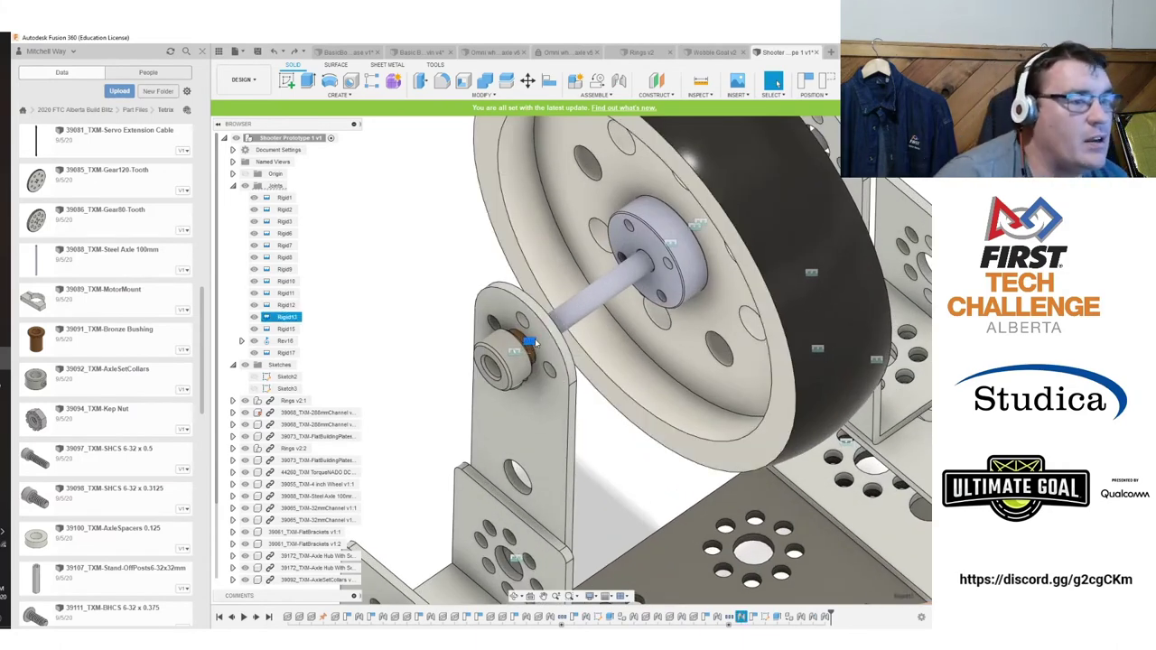
pyautogui.click(309, 335)
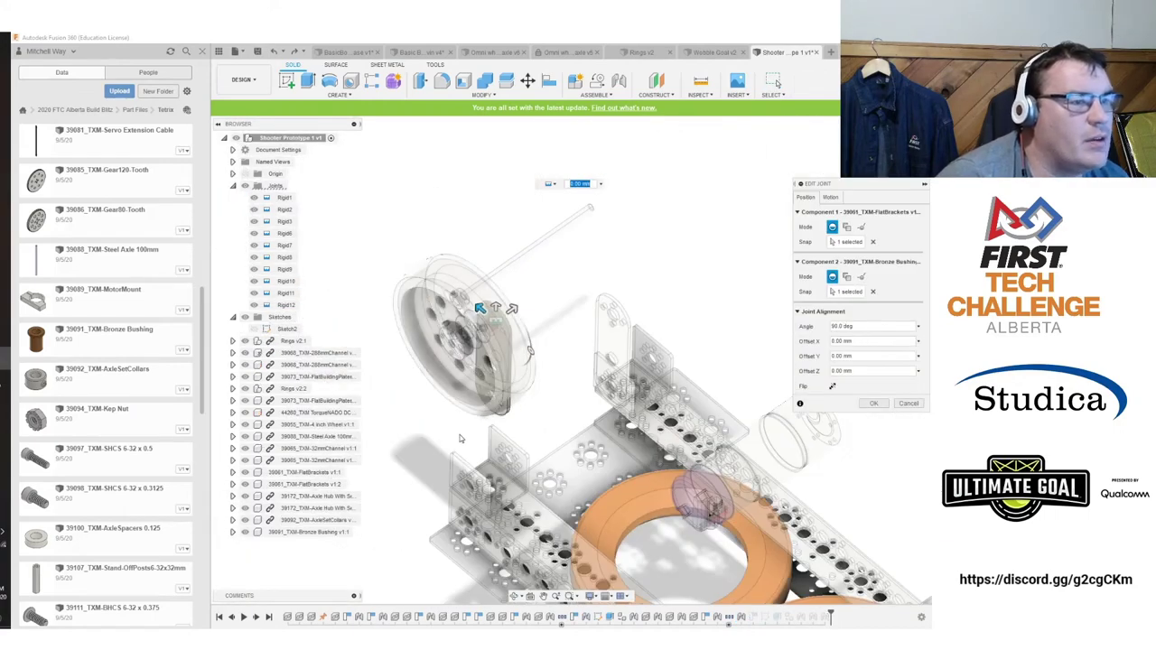
pyautogui.keyDown('shift'); pyautogui.moveTo(542, 370); pyautogui.dragTo(727, 299, button='middle'); pyautogui.keyUp('shift')
pyautogui.moveTo(727, 299); pyautogui.dragTo(413, 476, button='middle')
pyautogui.click(829, 196)
pyautogui.click(806, 197)
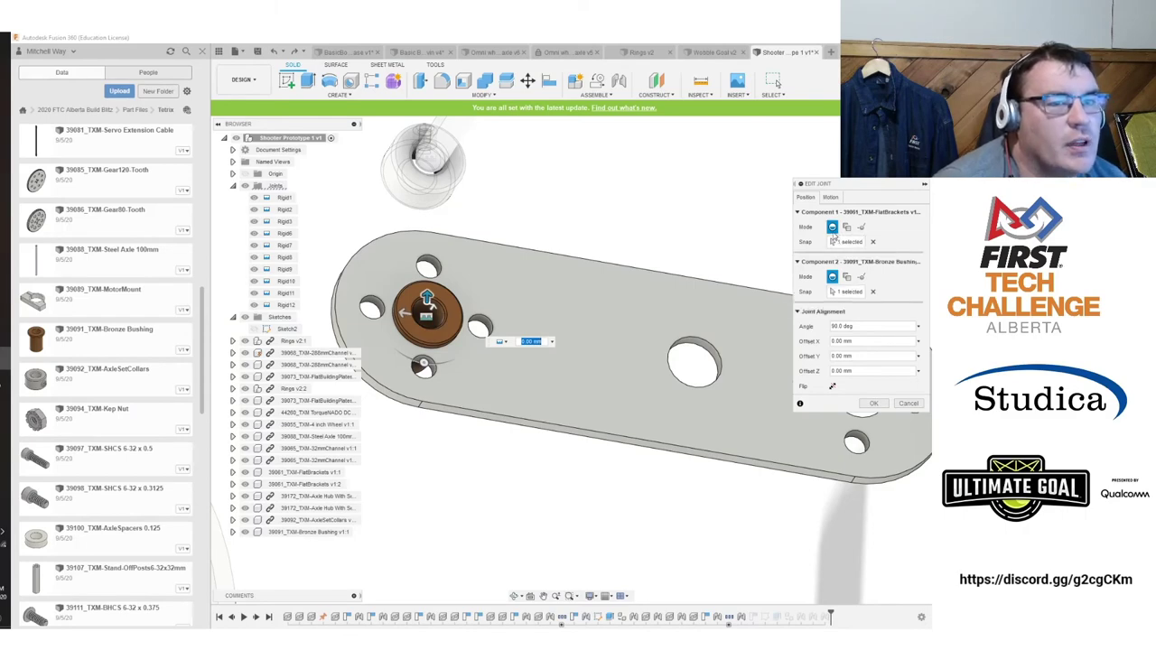
pyautogui.click(846, 241)
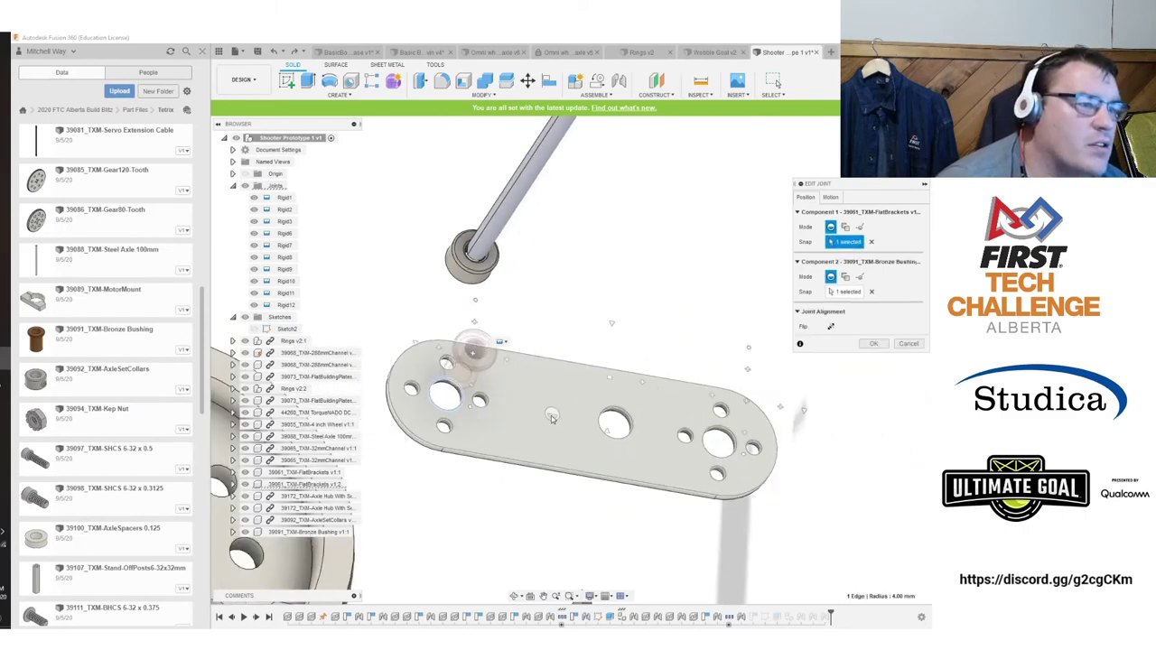
pyautogui.scroll(-4, 552, 417)
pyautogui.scroll(5, 569, 440)
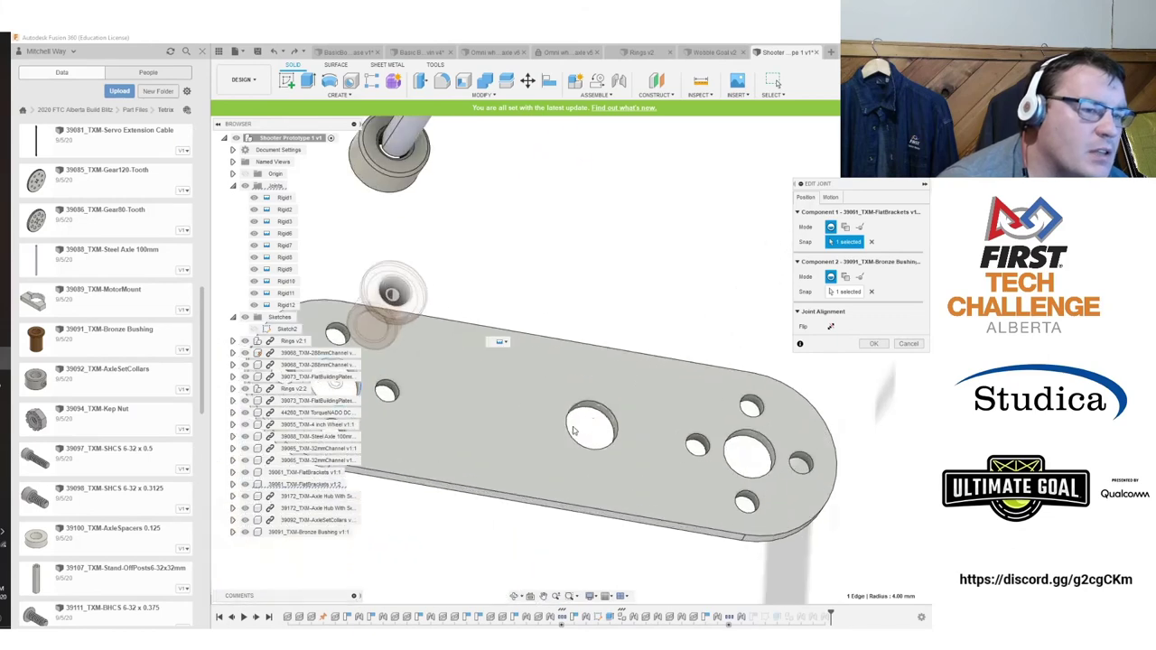
pyautogui.click(577, 444)
pyautogui.keyDown('shift'); pyautogui.moveTo(577, 443); pyautogui.dragTo(704, 350, button='middle'); pyautogui.keyUp('shift')
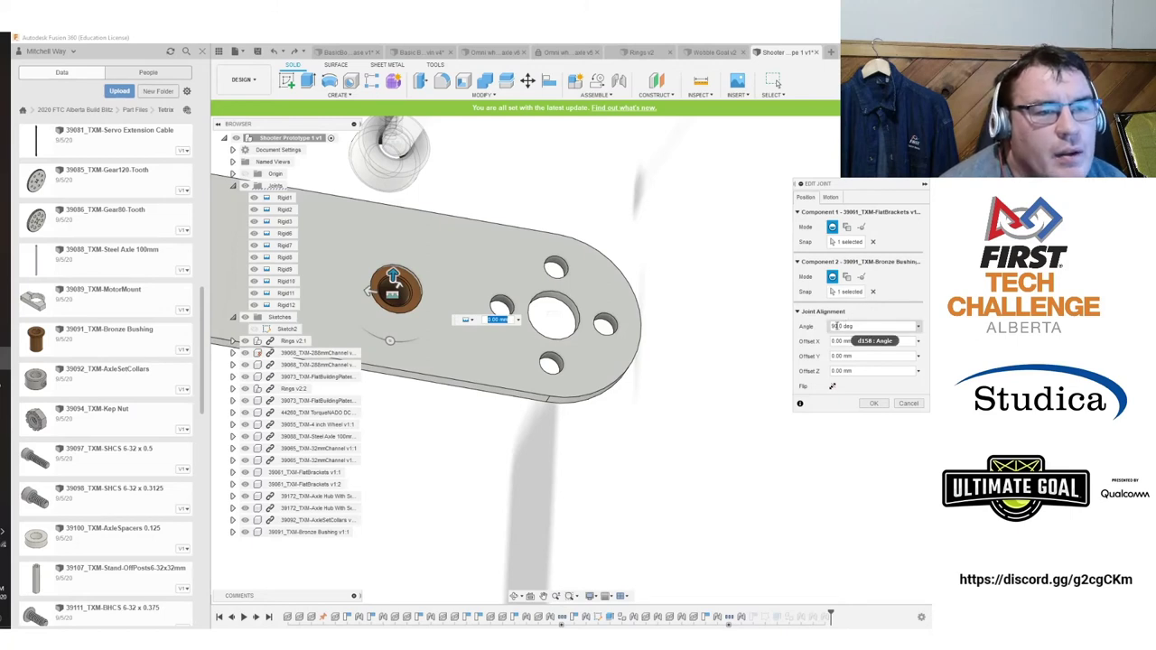
# Try a 0 deg alignment angle on the re-snapped bushing joint, and discard the joint edit.
pyautogui.click(836, 326)
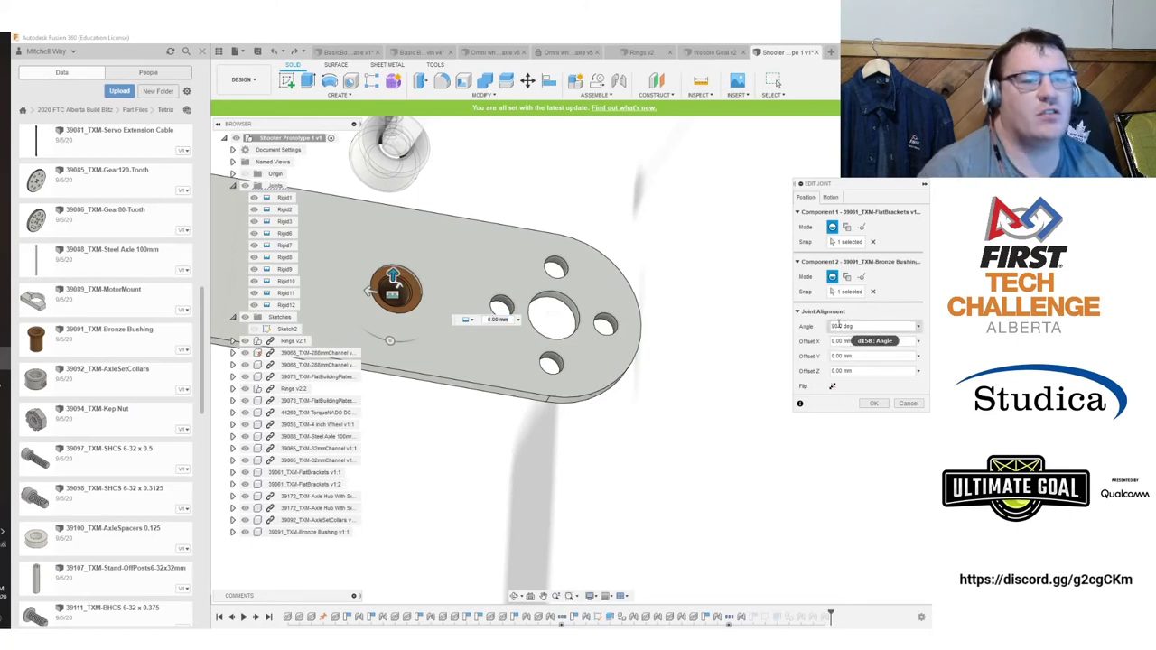
pyautogui.moveTo(854, 327); pyautogui.dragTo(813, 334)
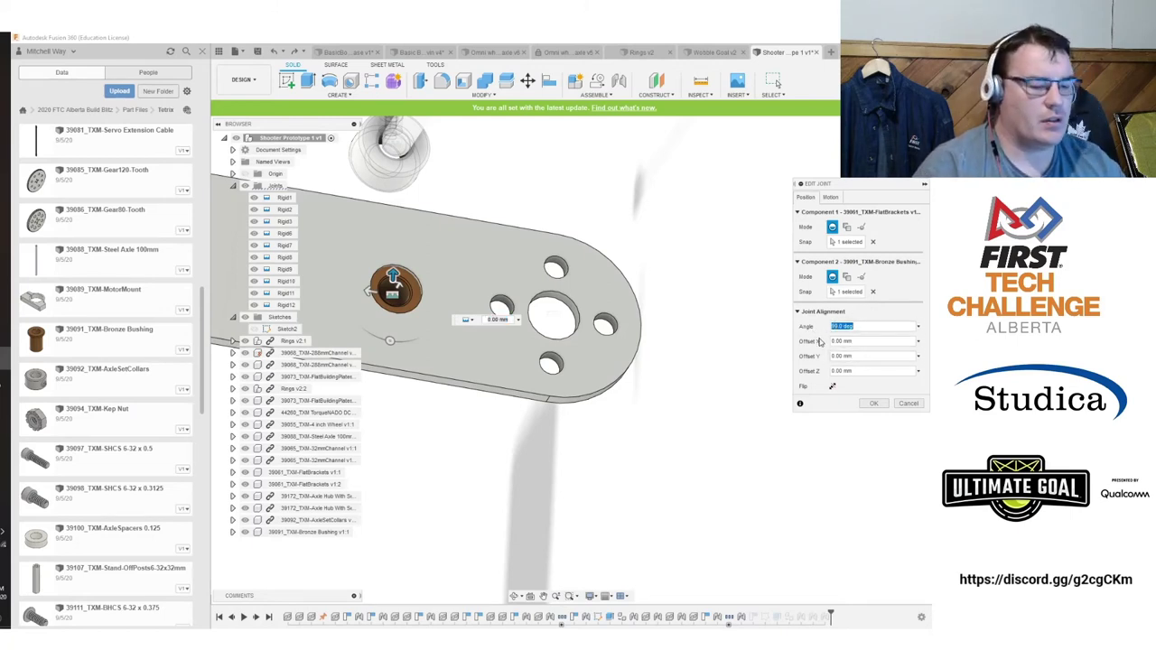
pyautogui.write('0')
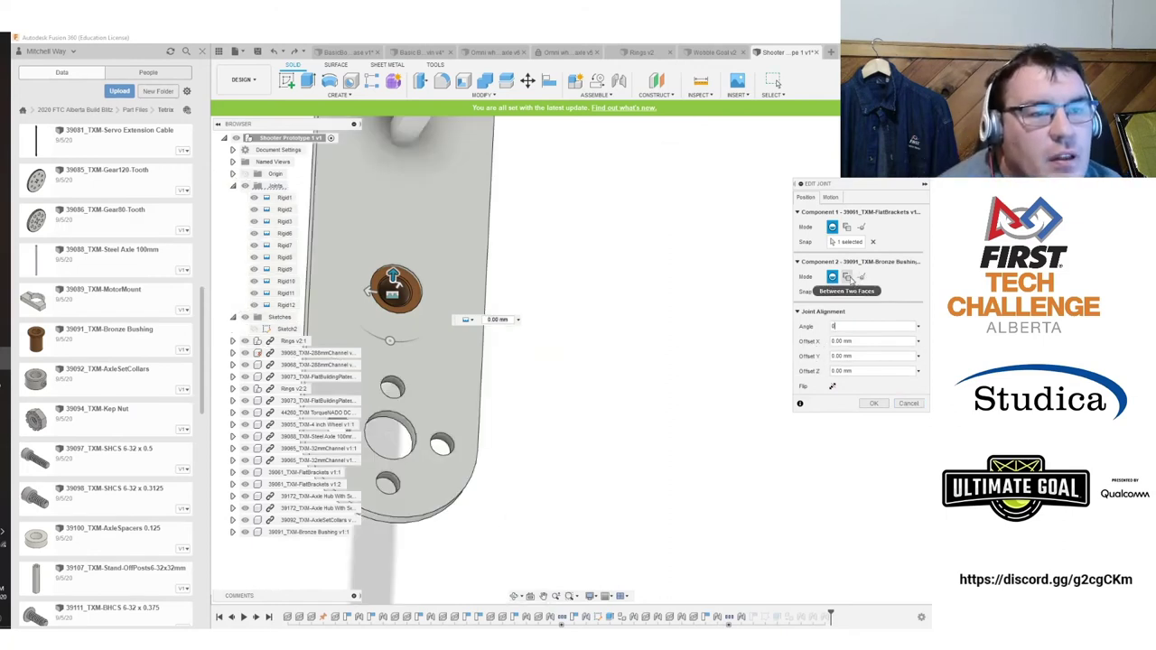
pyautogui.click(908, 404)
# Reopen the collar-side bushing's rigid joint and try a 39 mm Y offset along the flat bracket toward its middle hole.
pyautogui.scroll(-1, 294, 307)
pyautogui.rightClick(287, 295)
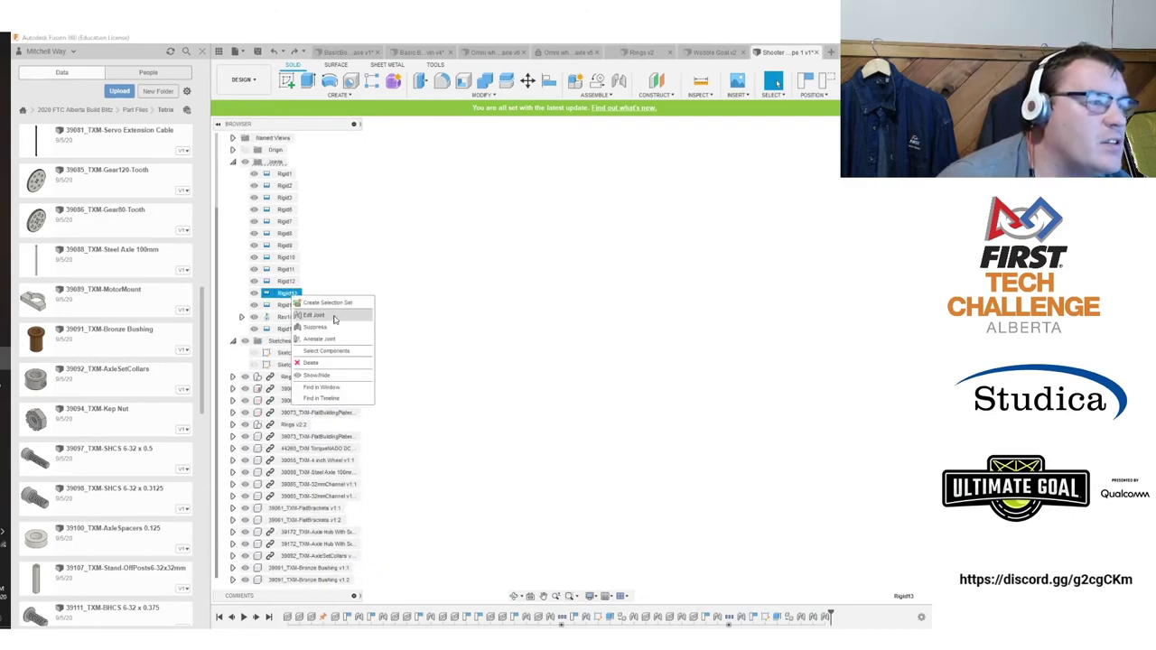
pyautogui.click(356, 317)
pyautogui.write('20')
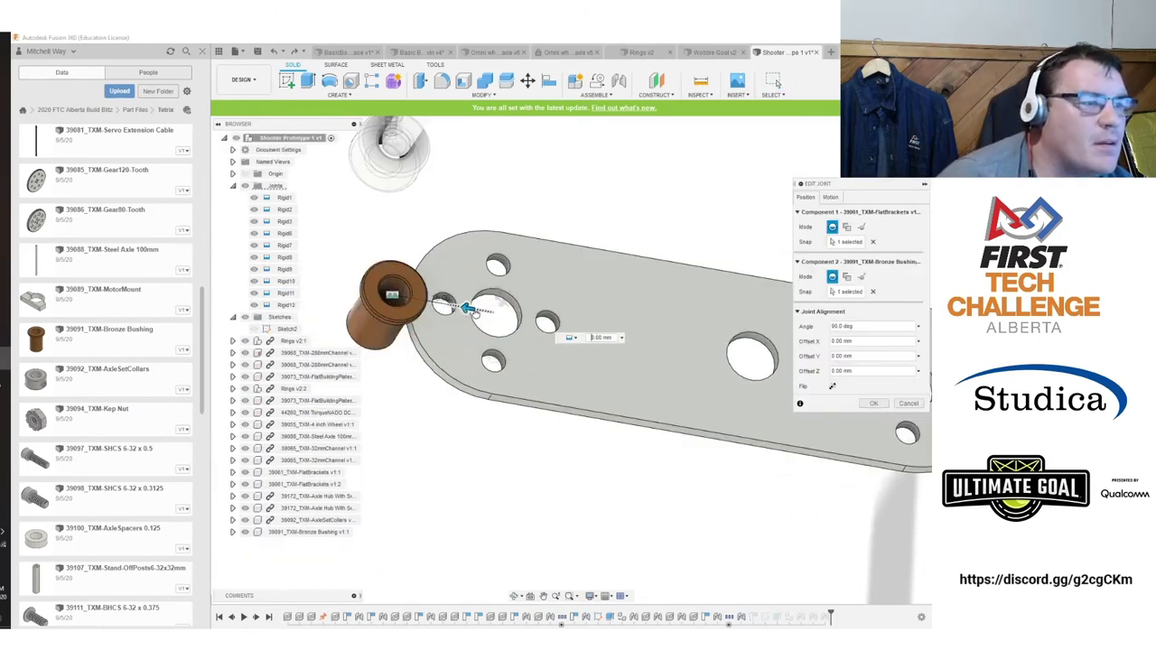
pyautogui.moveTo(580, 347); pyautogui.dragTo(582, 357, button='middle')
pyautogui.moveTo(385, 311); pyautogui.dragTo(262, 294)
pyautogui.press('BackSpace')
pyautogui.write('9')
pyautogui.click(895, 150)
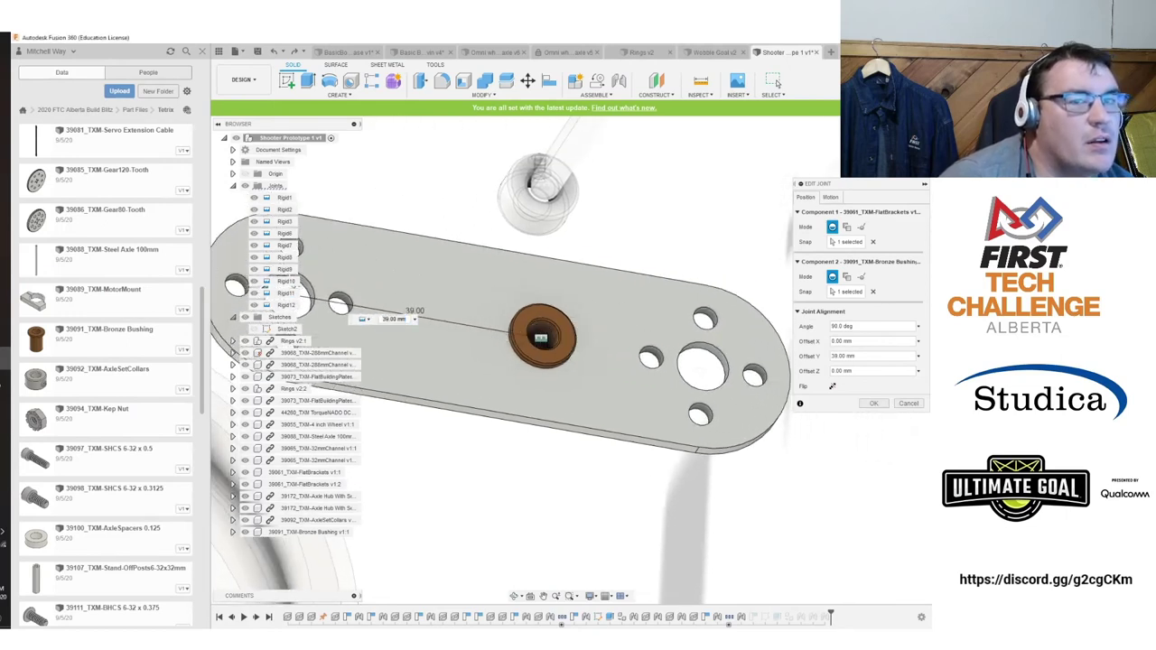
# Try a 40 mm Y offset on the bushing joint, set it back to 39 mm, and discard the joint edit.
pyautogui.moveTo(537, 280); pyautogui.dragTo(504, 400, button='middle')
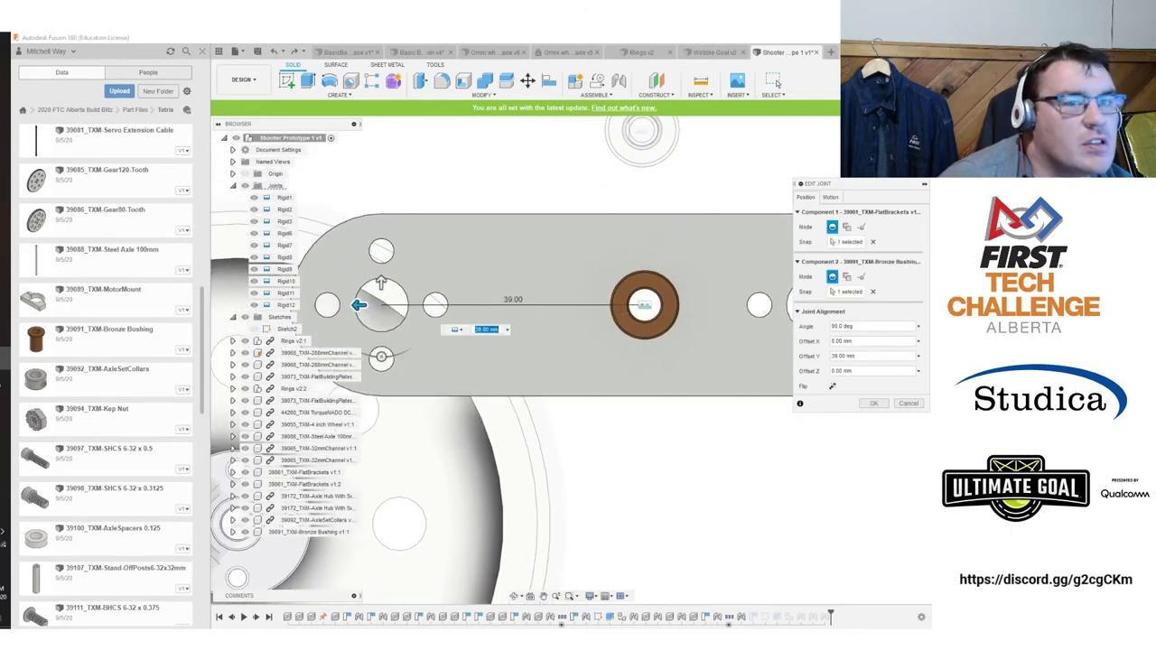
pyautogui.click(895, 127)
pyautogui.click(894, 127)
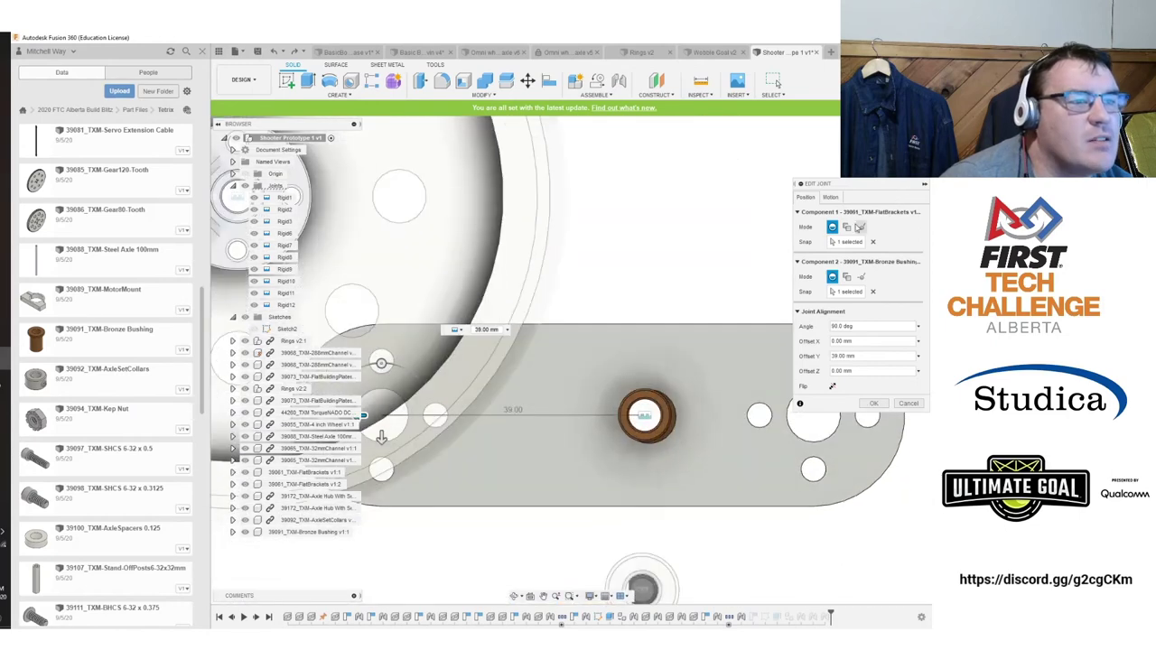
pyautogui.moveTo(690, 261); pyautogui.dragTo(673, 194, button='middle')
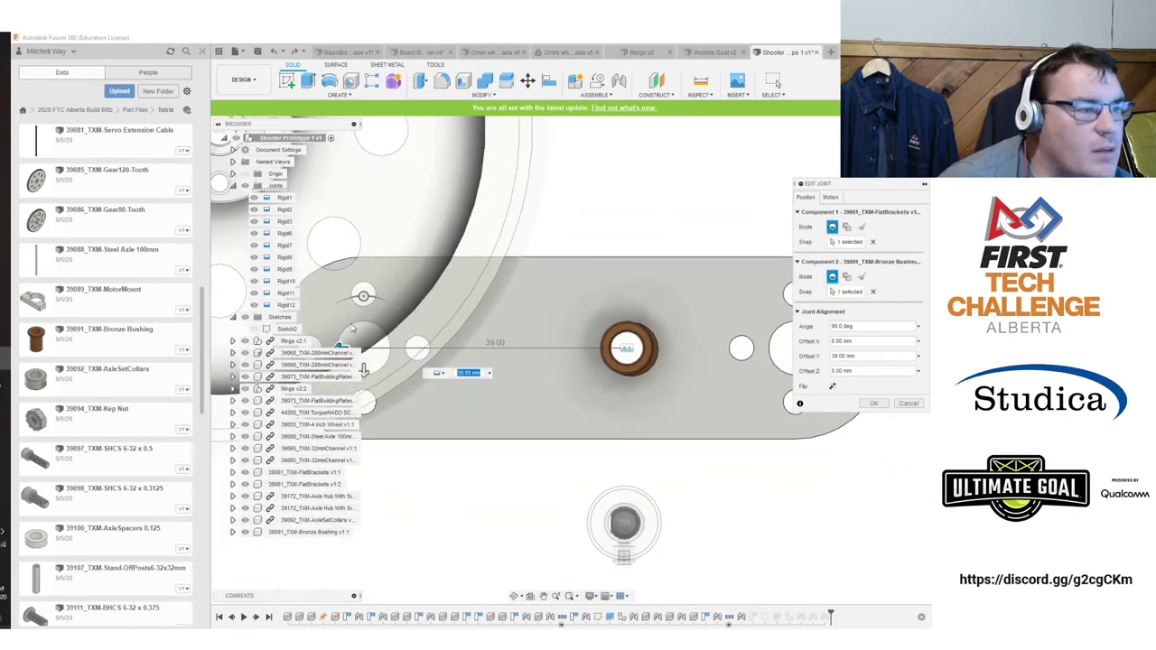
pyautogui.write('40')
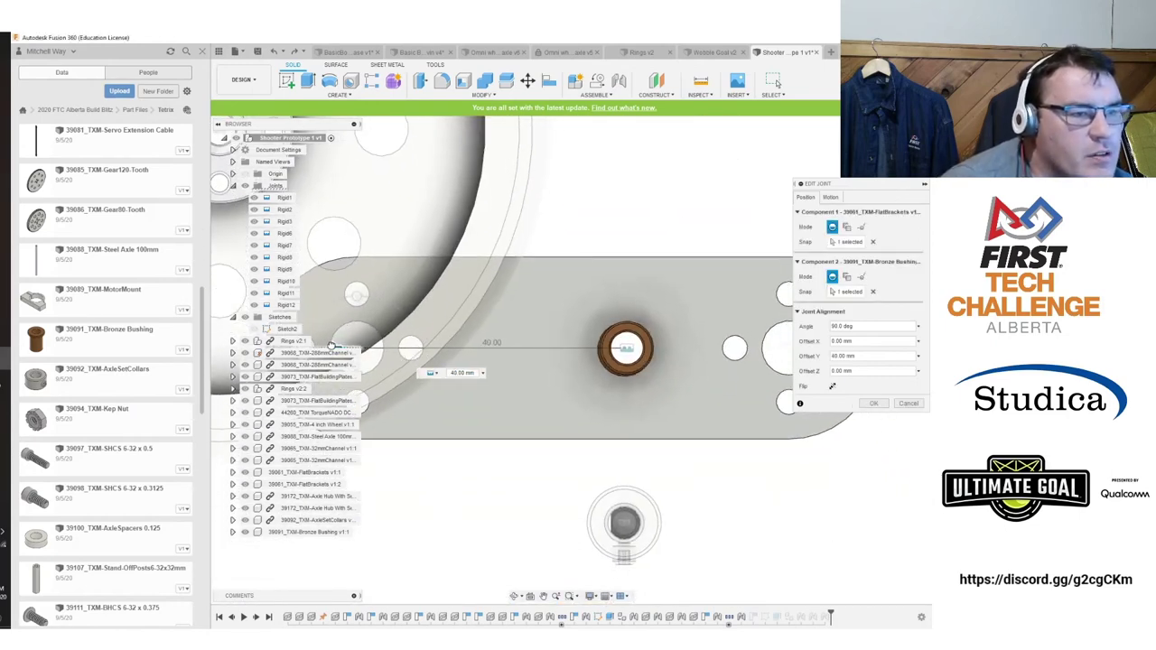
pyautogui.press('Return')
pyautogui.moveTo(345, 325); pyautogui.dragTo(352, 325)
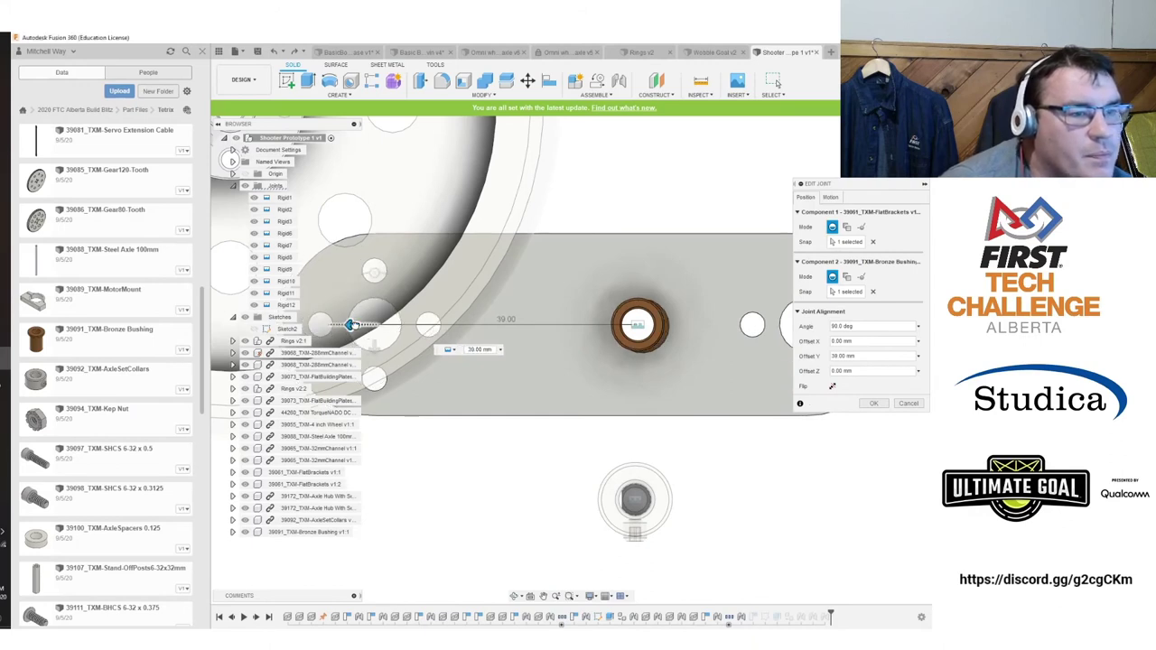
pyautogui.click(907, 403)
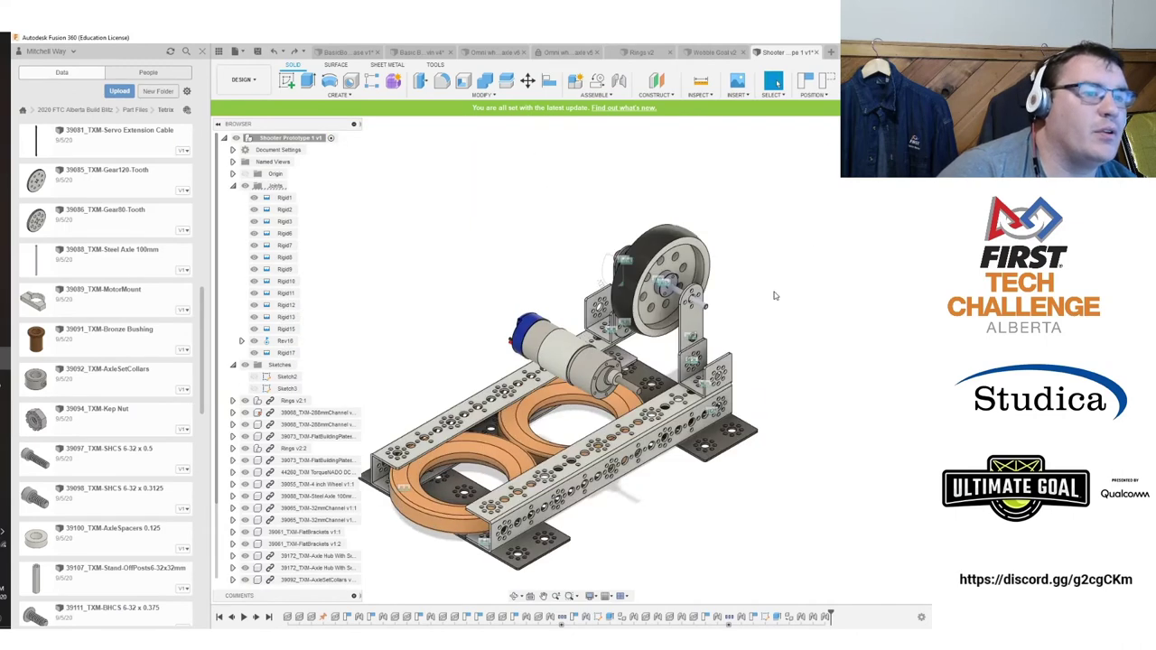
# Delete the rigid joint between the collar-side flat bracket and its bronze bushing, and pull the wheel and axle assembly clear of the brackets.
pyautogui.click(285, 316)
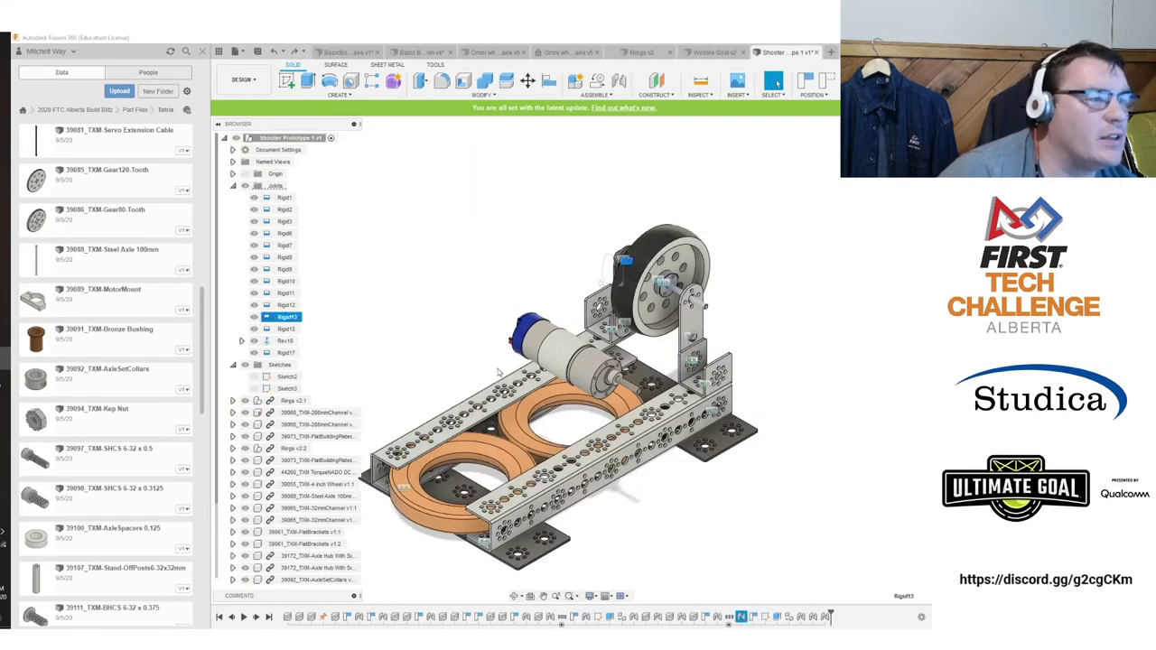
pyautogui.press('Delete')
pyautogui.scroll(3, 753, 295)
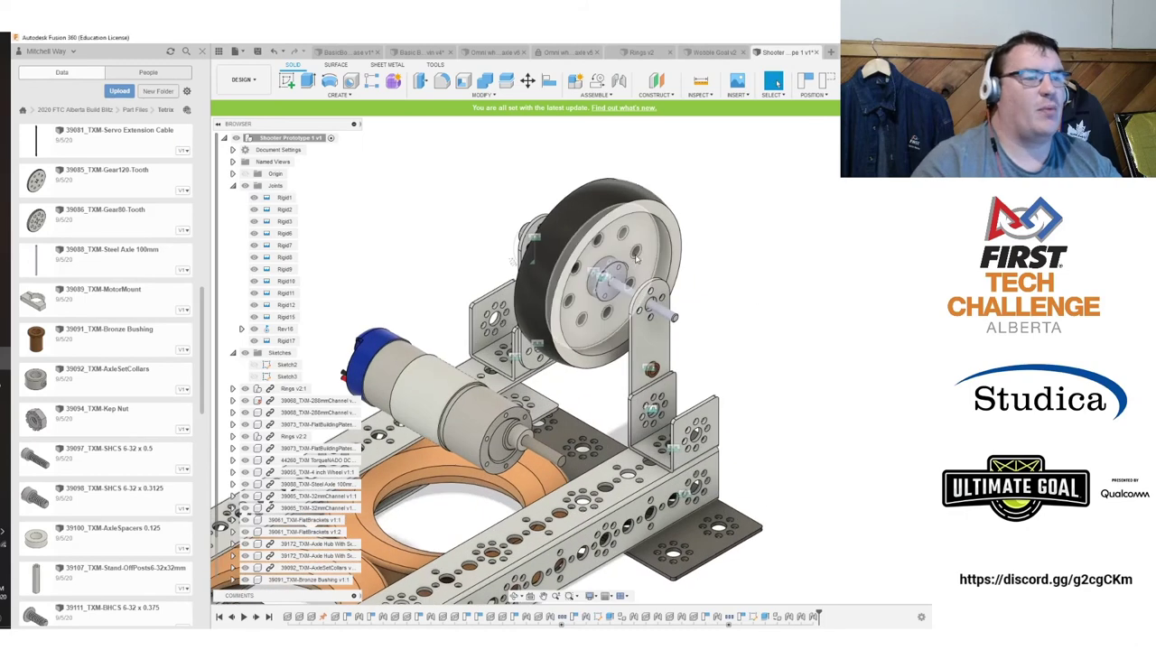
pyautogui.moveTo(632, 271); pyautogui.dragTo(787, 200)
pyautogui.scroll(2, 776, 317)
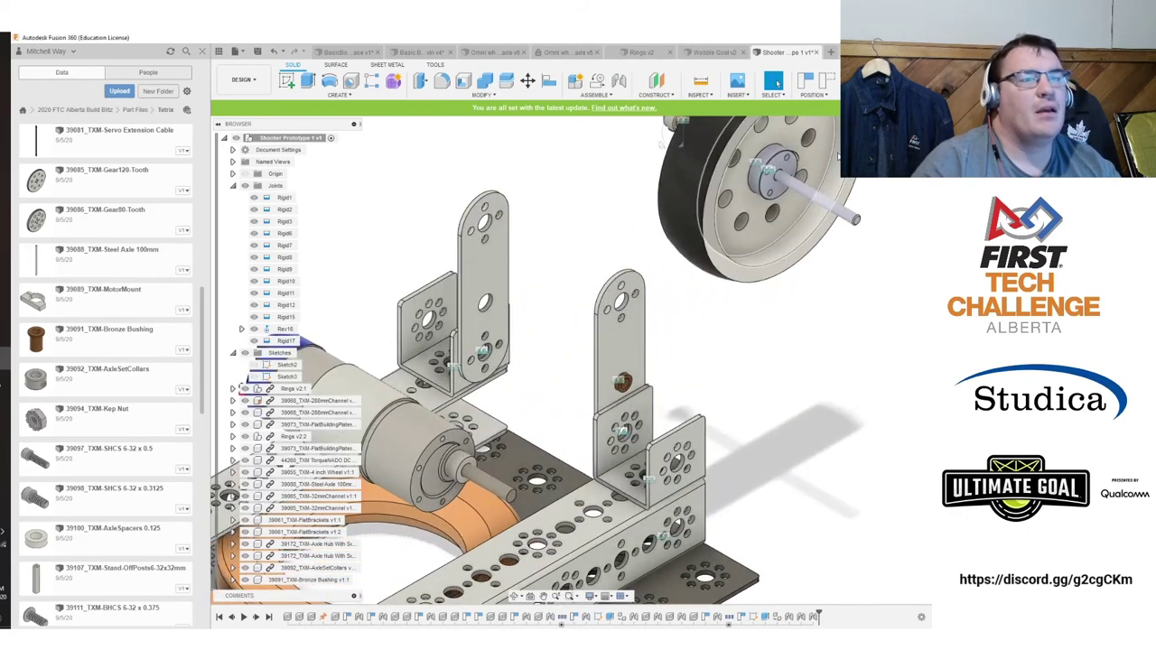
pyautogui.moveTo(804, 137); pyautogui.dragTo(800, 233)
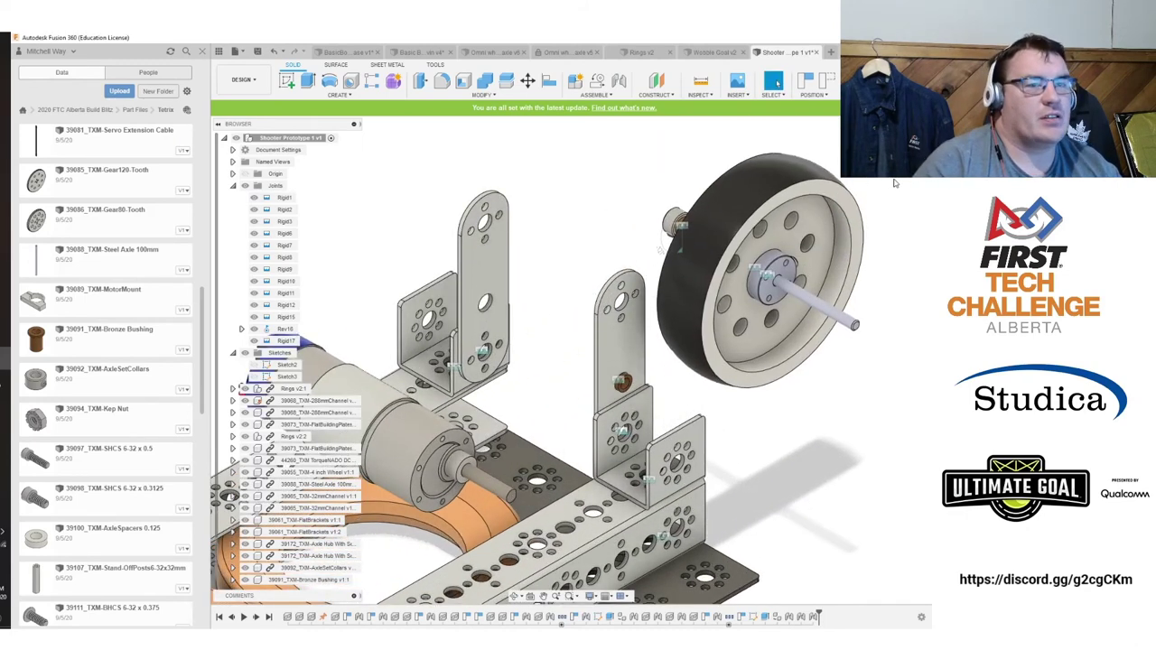
# Join the middle large hole of the free flat bracket to the collar-side bronze bushing with a rigid joint, seated at the bushing's flange.
pyautogui.keyDown('shift'); pyautogui.moveTo(661, 247); pyautogui.dragTo(810, 169, button='middle'); pyautogui.keyUp('shift')
pyautogui.scroll(5, 714, 168)
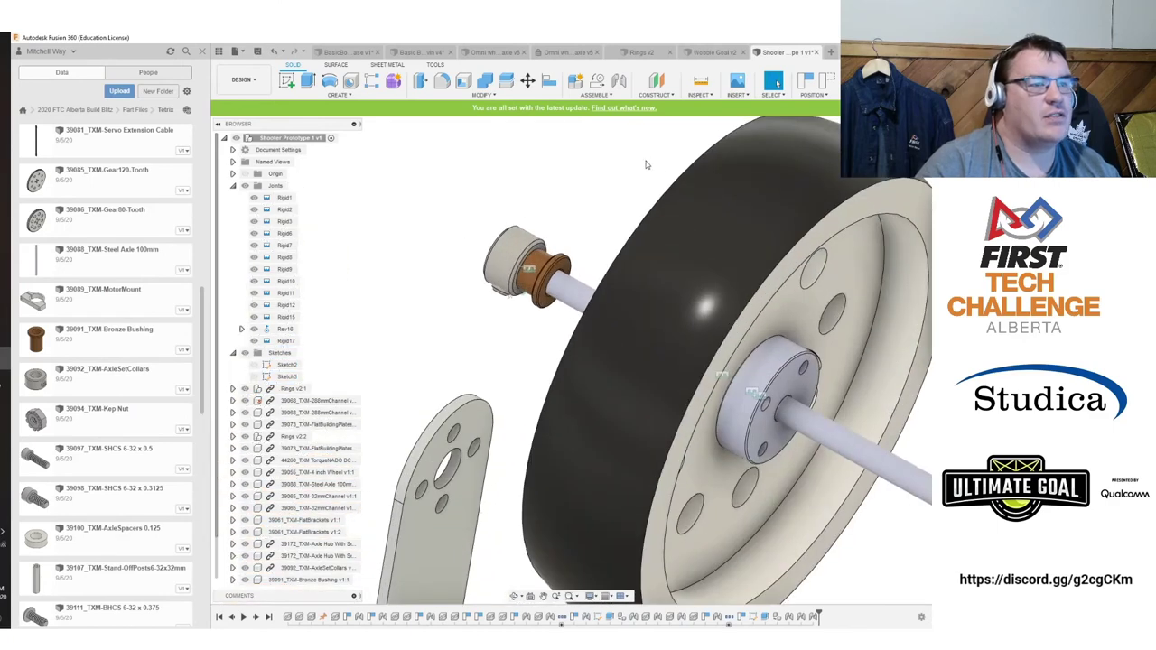
pyautogui.click(619, 81)
pyautogui.click(525, 350)
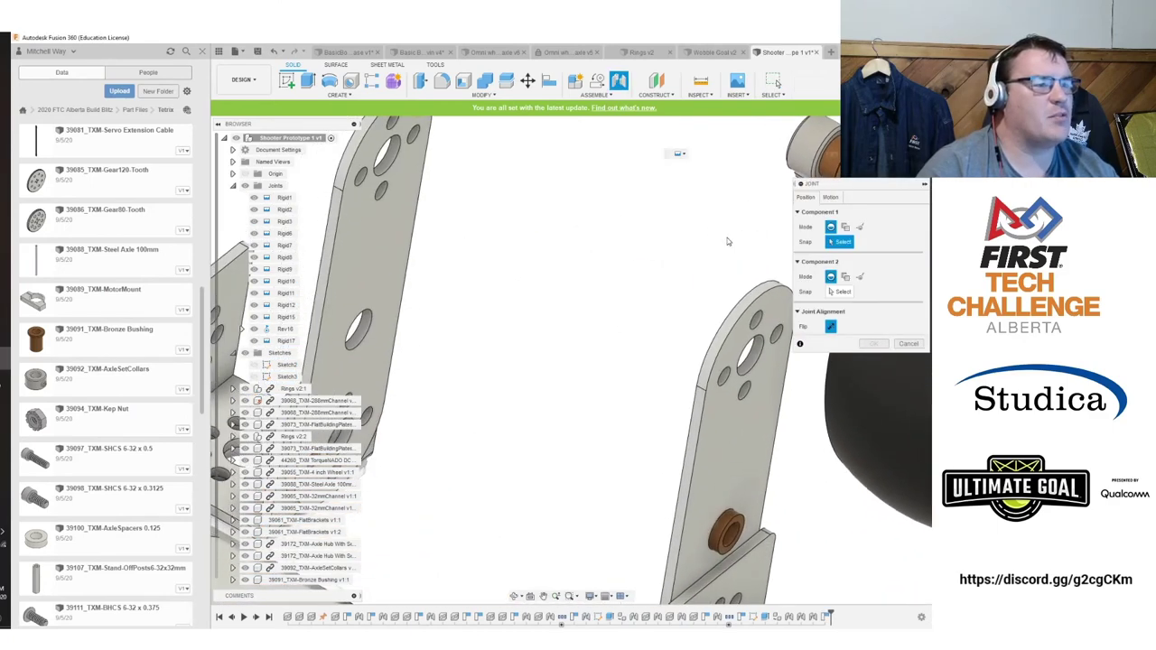
pyautogui.click(360, 331)
pyautogui.keyDown('shift'); pyautogui.moveTo(360, 327); pyautogui.dragTo(928, 392, button='middle'); pyautogui.keyUp('shift')
pyautogui.scroll(5, 639, 376)
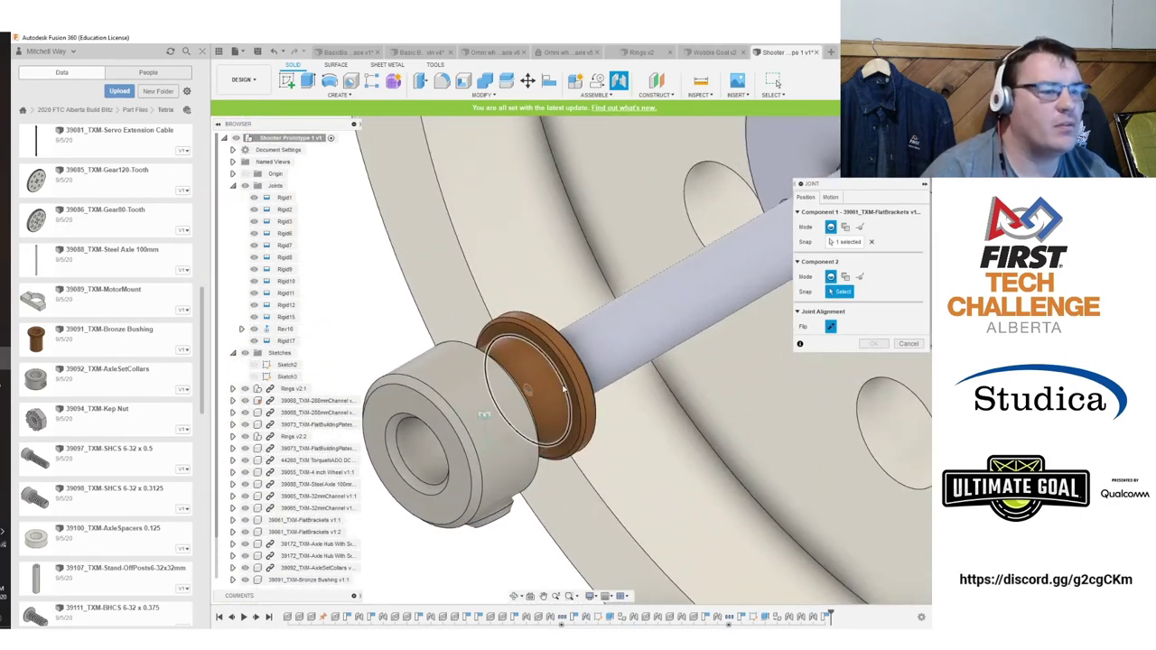
pyautogui.click(563, 389)
pyautogui.scroll(-4, 646, 438)
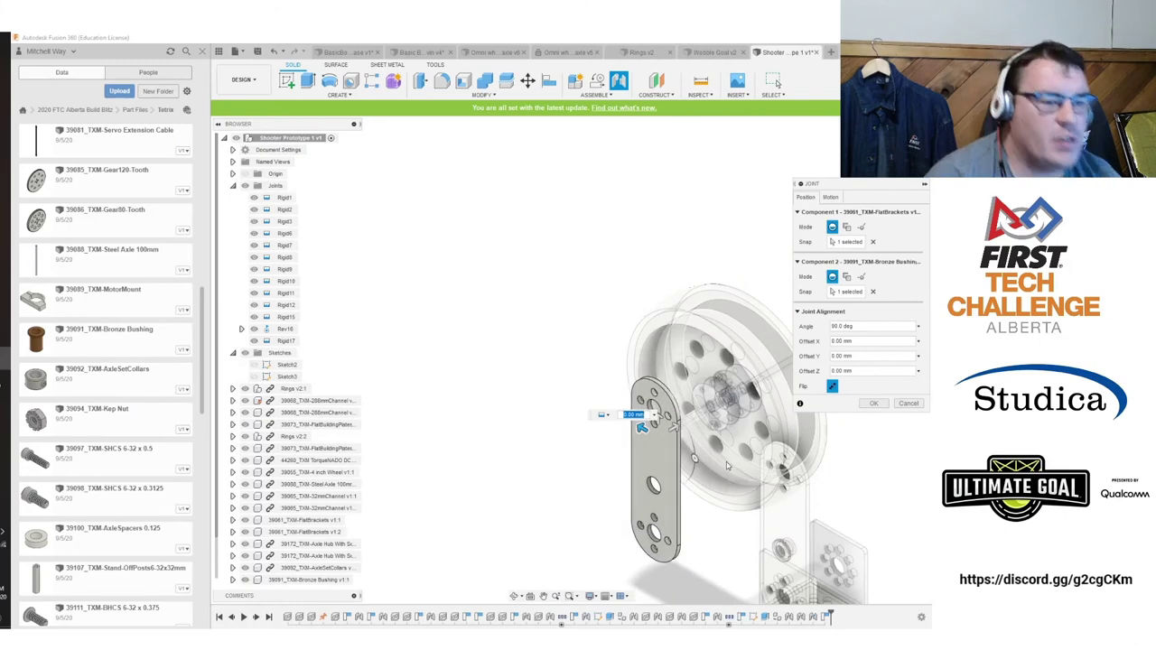
pyautogui.click(873, 404)
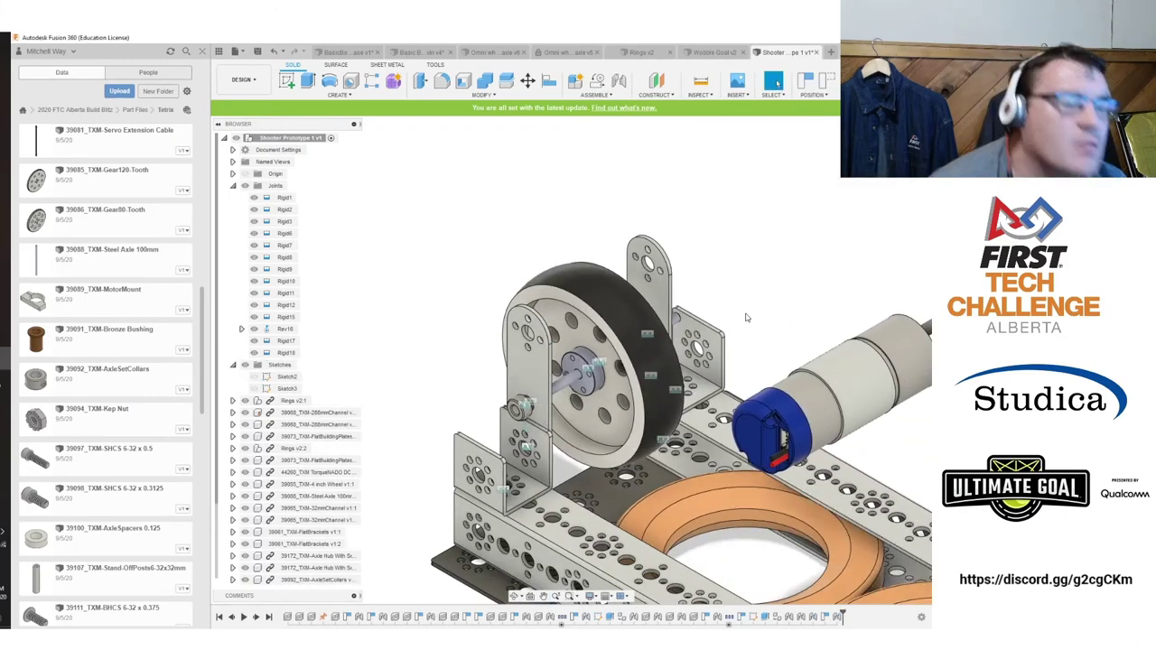
pyautogui.keyDown('shift'); pyautogui.moveTo(506, 361); pyautogui.dragTo(653, 349, button='middle'); pyautogui.keyUp('shift')
pyautogui.keyDown('shift'); pyautogui.moveTo(826, 161); pyautogui.dragTo(836, 269, button='middle'); pyautogui.keyUp('shift')
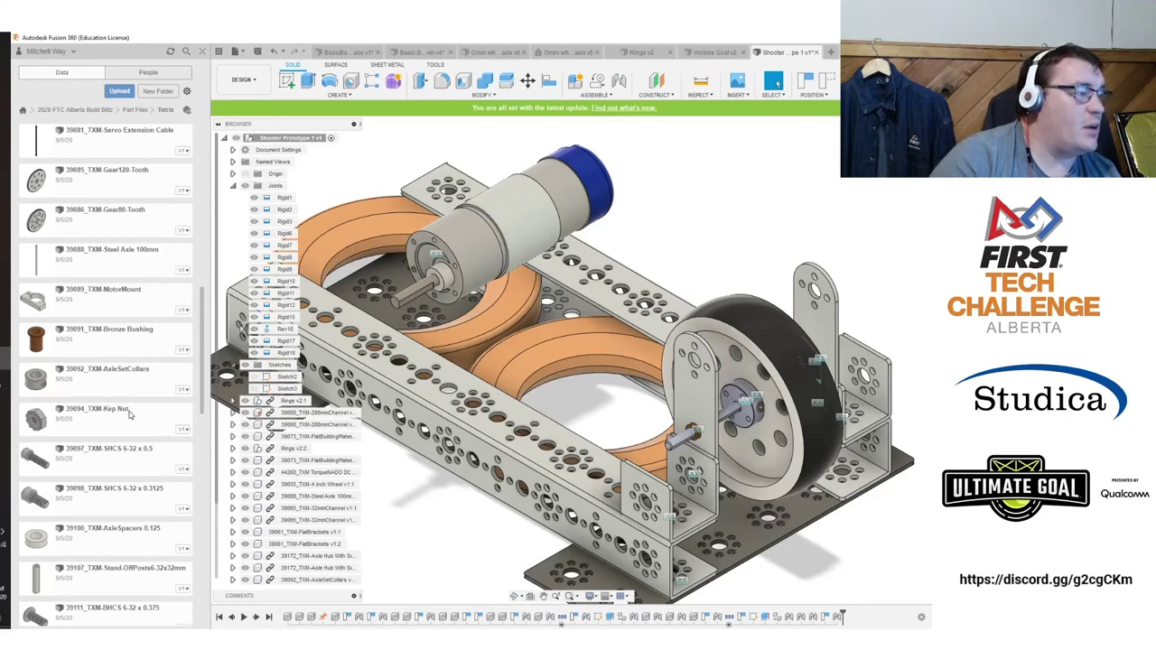
# Add a new folder inside the Tetrix project folder and begin choosing files to upload into Tetrix.
pyautogui.click(158, 91)
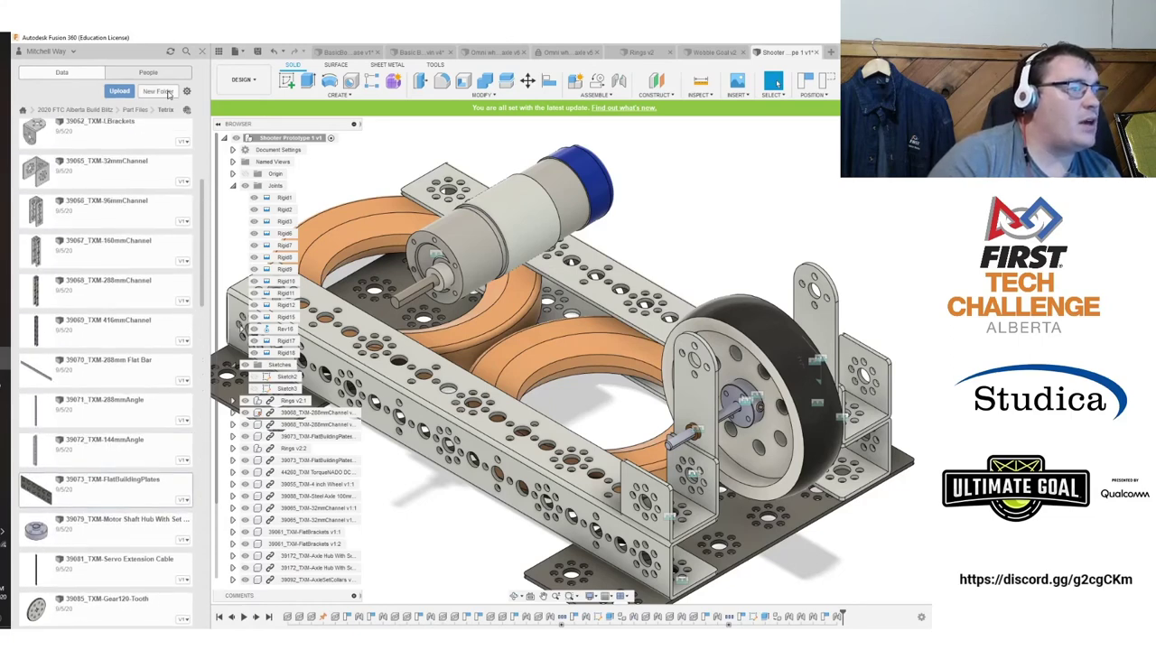
pyautogui.click(55, 146)
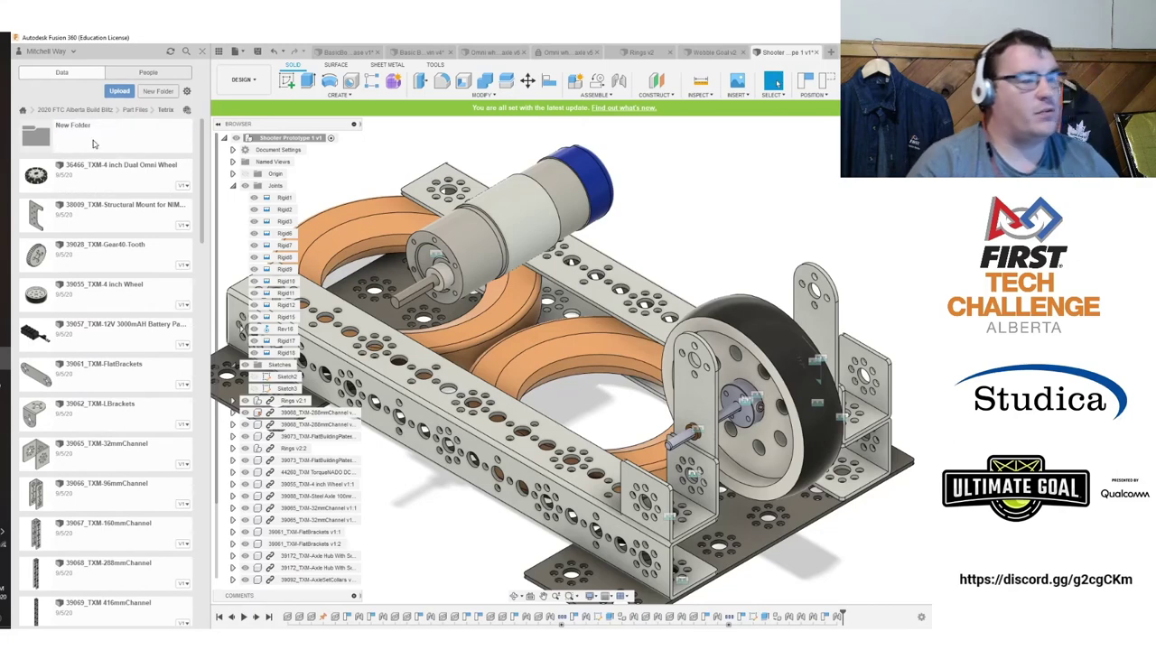
pyautogui.click(121, 92)
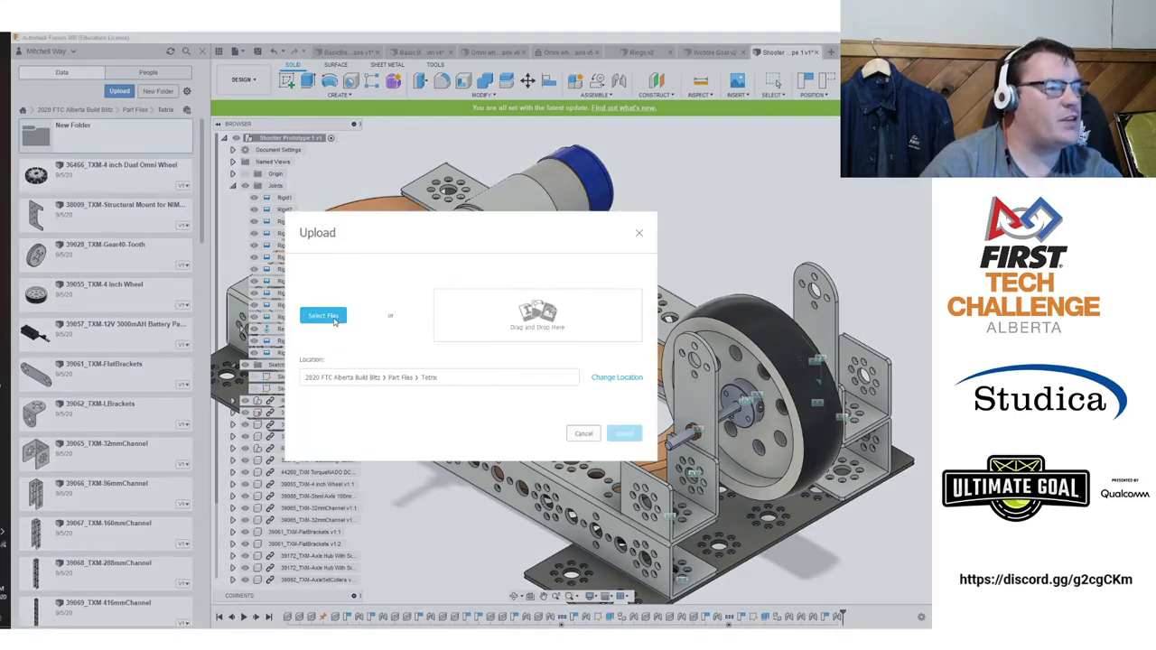
pyautogui.click(332, 319)
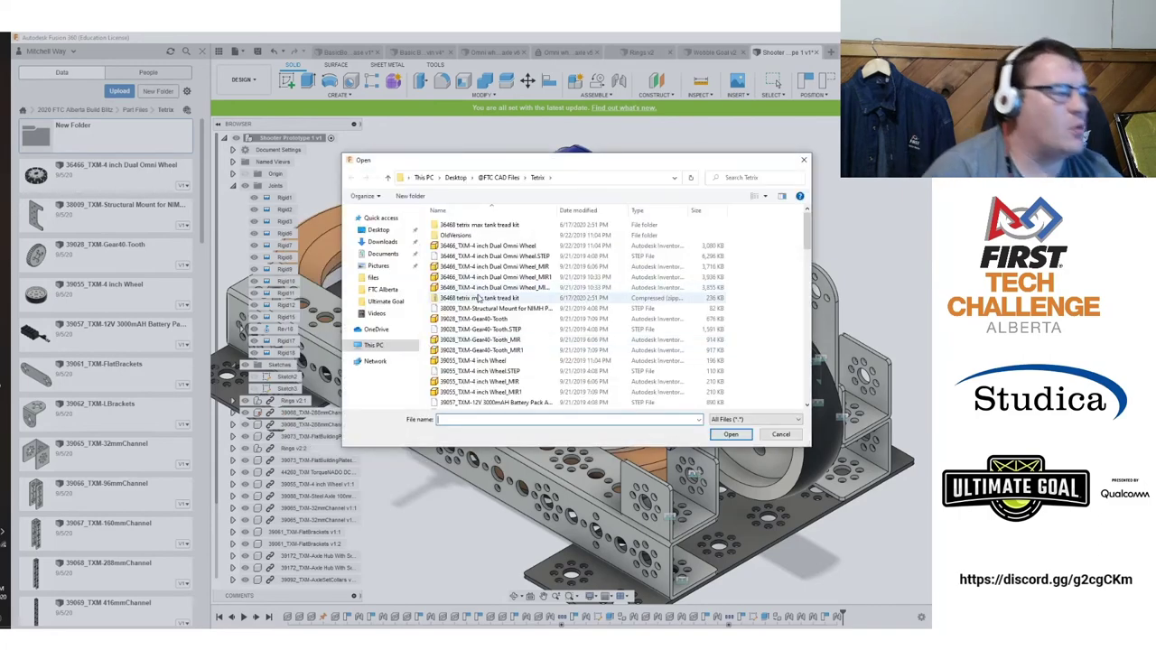
# Look through the local Tetrix folder for chain sprocket part files.
pyautogui.scroll(-10, 497, 361)
pyautogui.scroll(-6, 499, 367)
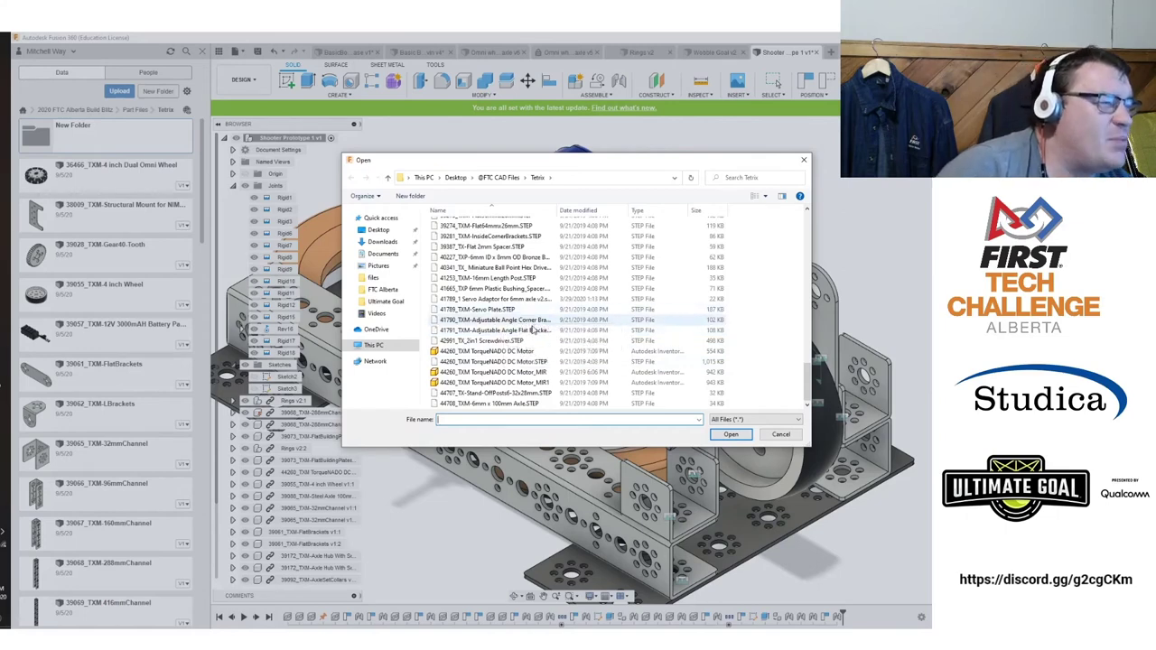
pyautogui.scroll(5, 502, 384)
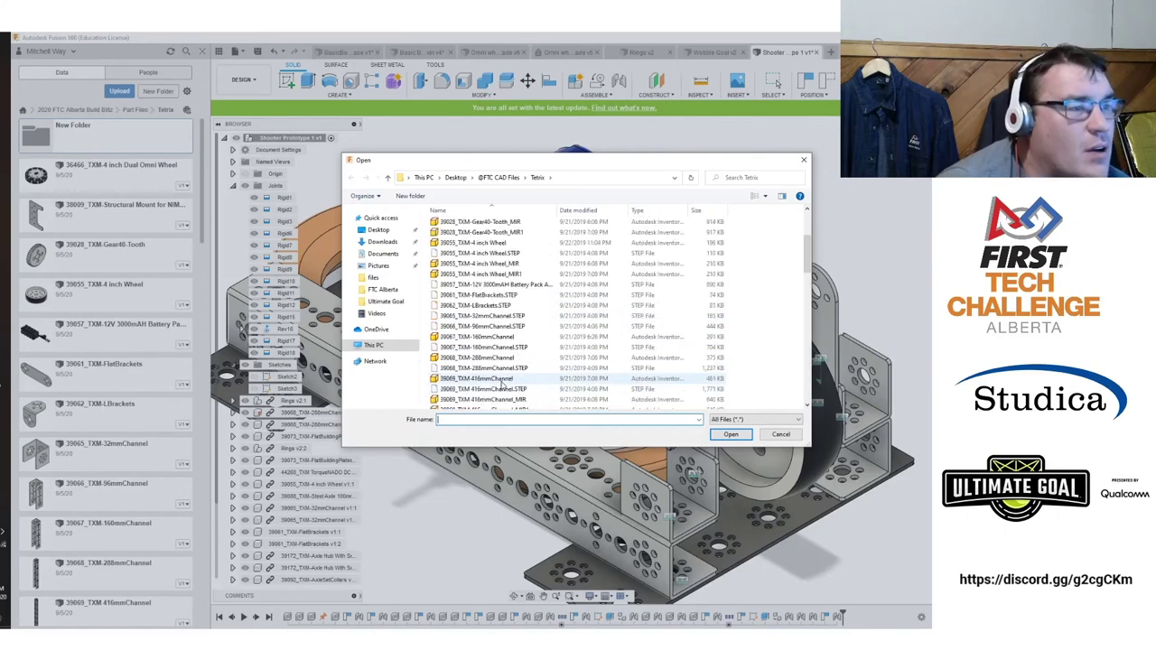
pyautogui.scroll(5, 501, 383)
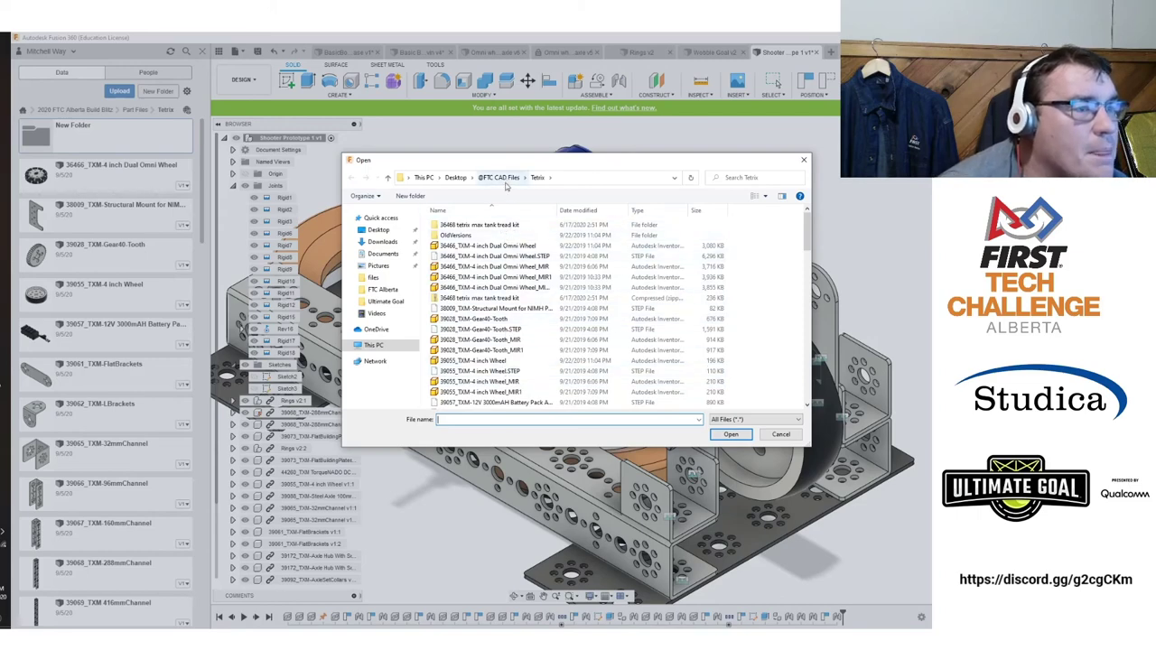
pyautogui.scroll(-15, 521, 311)
pyautogui.scroll(-4, 521, 311)
pyautogui.scroll(-2, 521, 309)
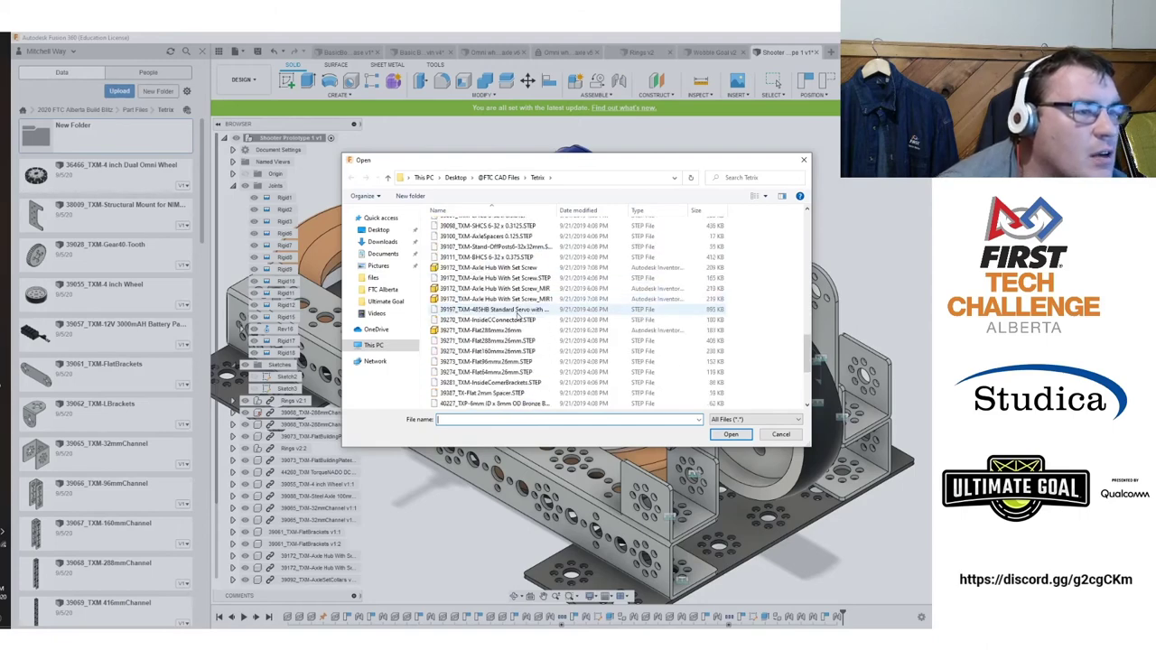
pyautogui.scroll(-1, 519, 316)
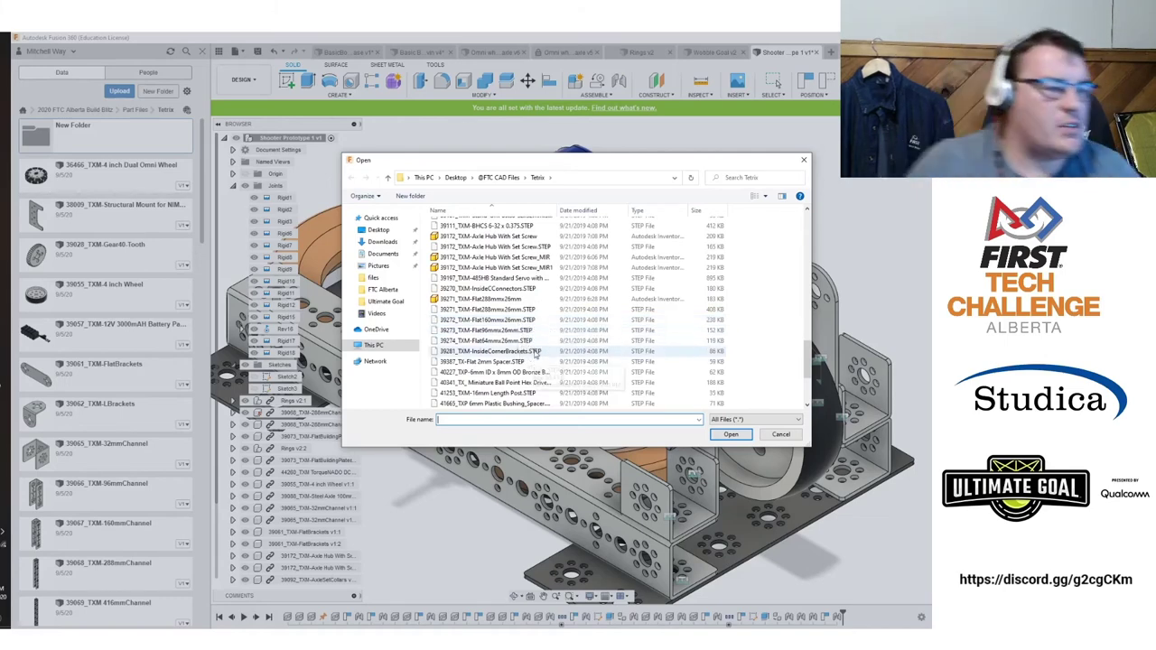
pyautogui.scroll(-3, 528, 334)
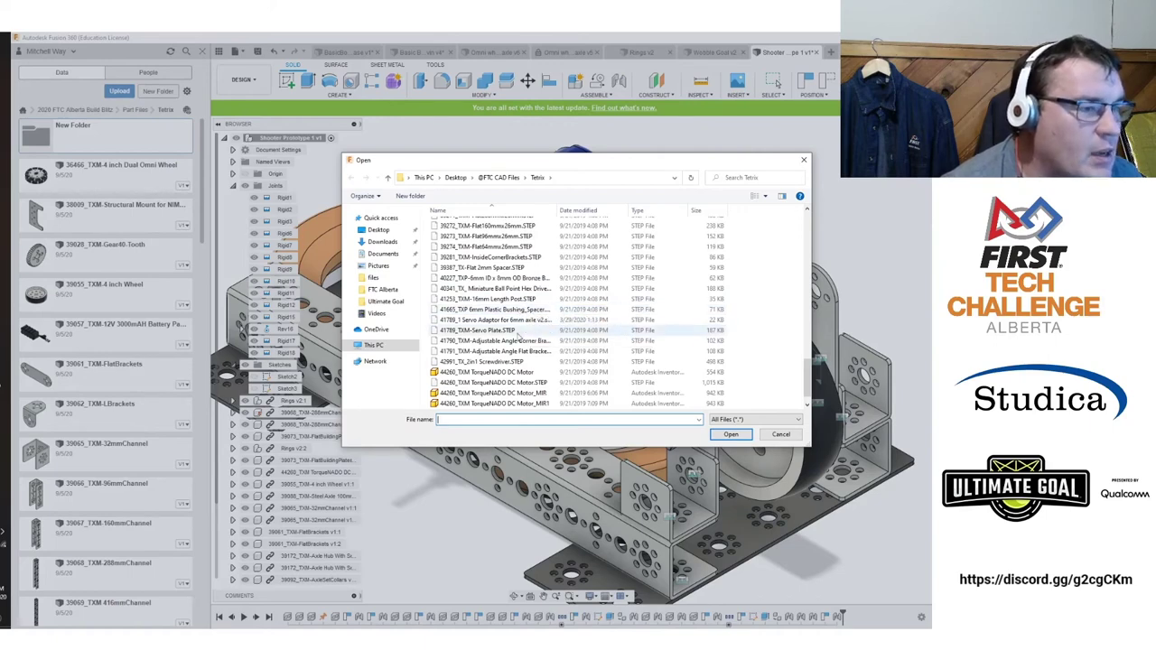
pyautogui.scroll(-1, 524, 359)
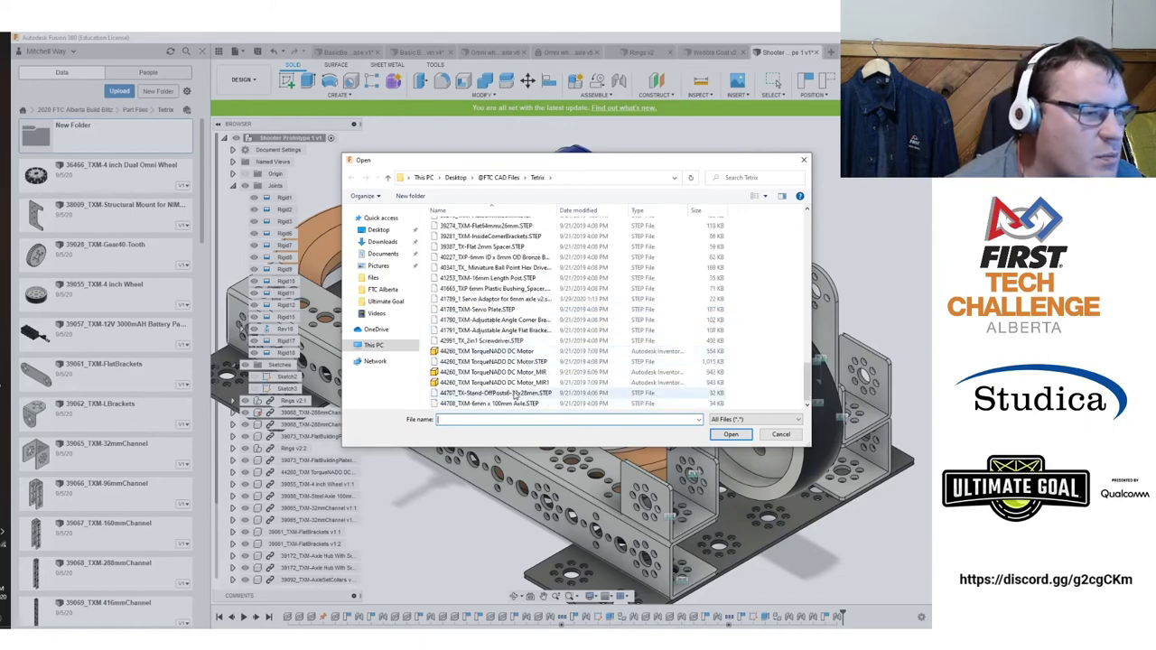
pyautogui.scroll(4, 510, 388)
pyautogui.scroll(10, 510, 388)
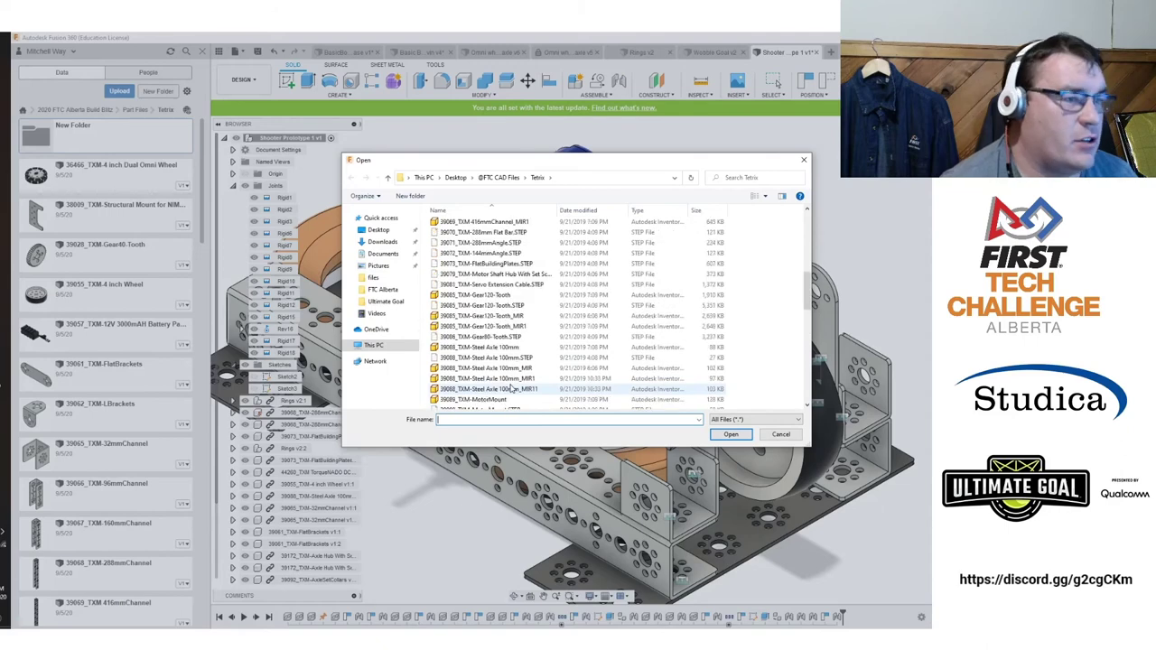
pyautogui.scroll(-3, 512, 388)
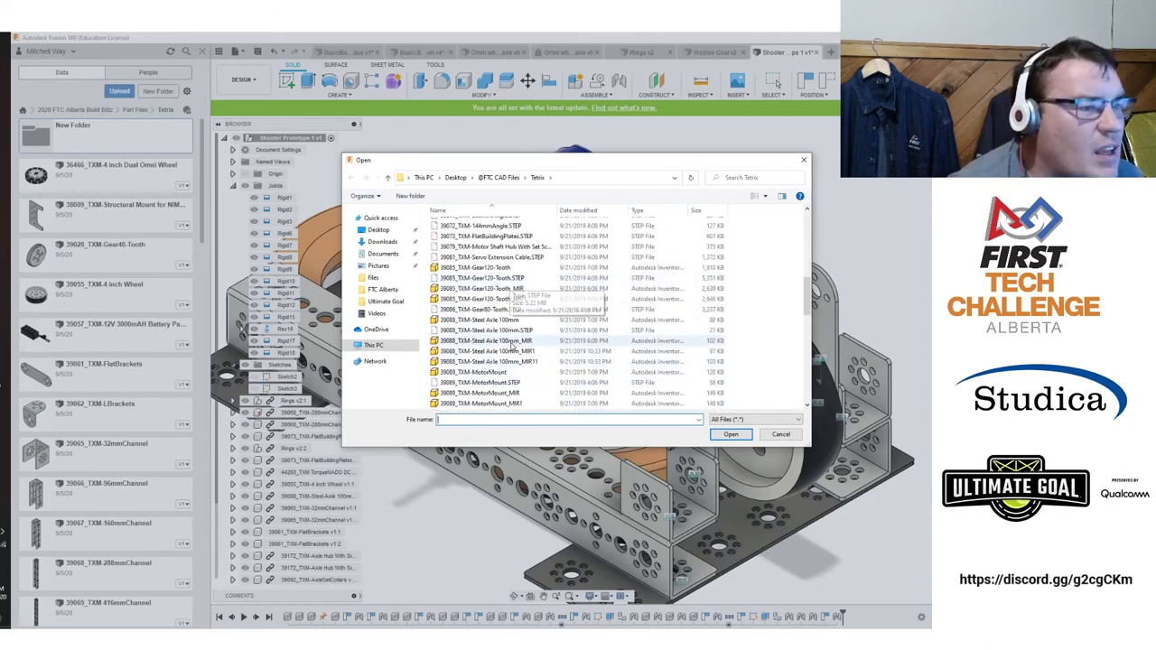
pyautogui.scroll(3, 511, 354)
pyautogui.scroll(7, 511, 355)
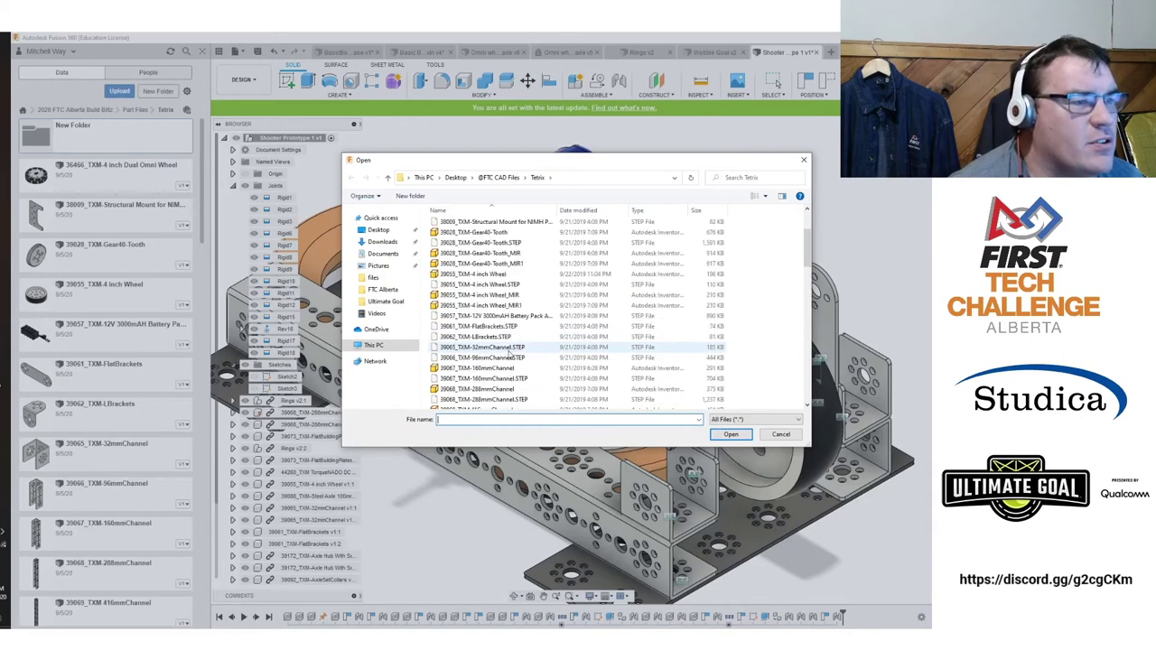
pyautogui.scroll(2, 511, 355)
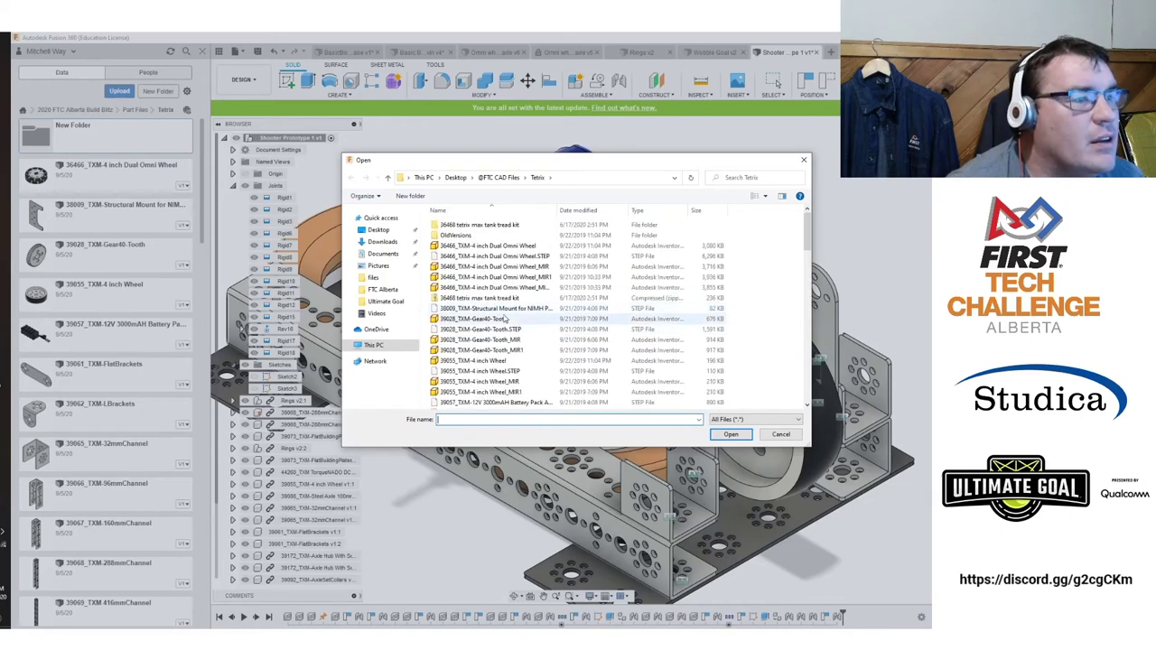
pyautogui.click(497, 177)
pyautogui.scroll(-5, 533, 345)
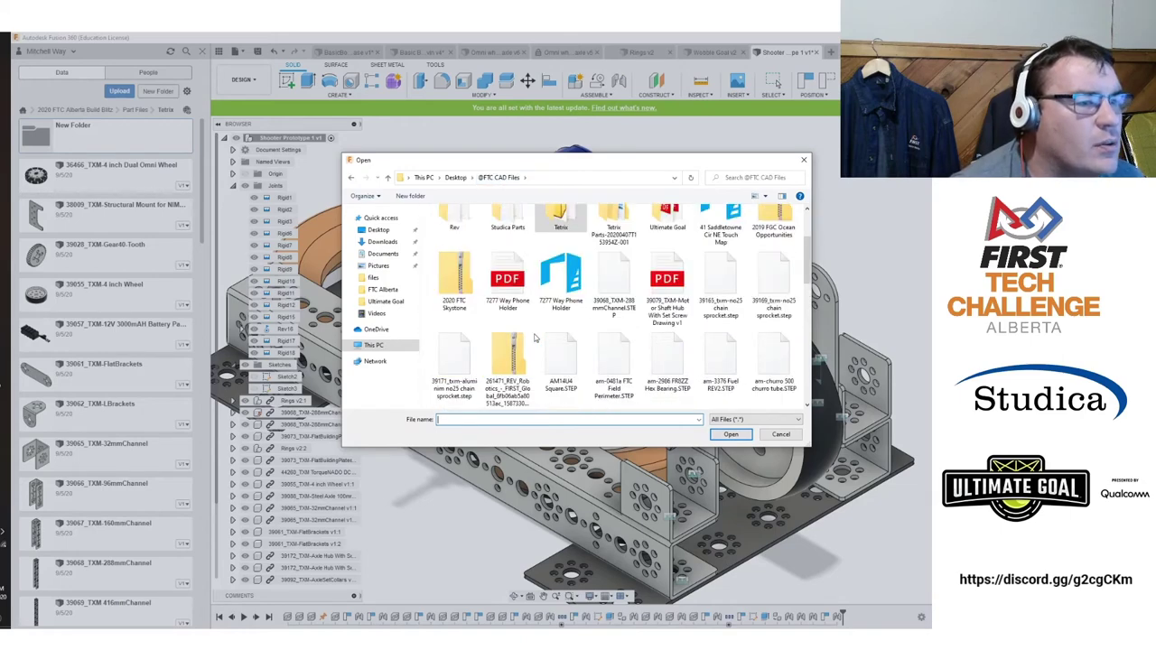
pyautogui.scroll(1, 533, 344)
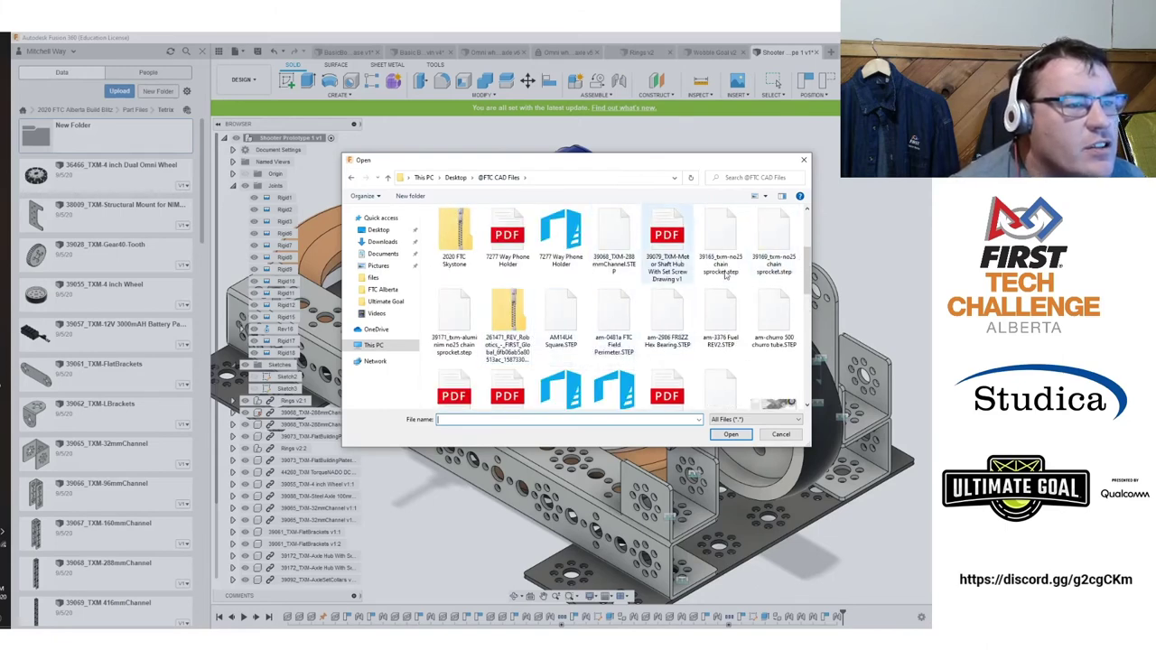
pyautogui.click(720, 239)
pyautogui.keyDown('ctrl'); pyautogui.click(773, 239); pyautogui.keyUp('ctrl')
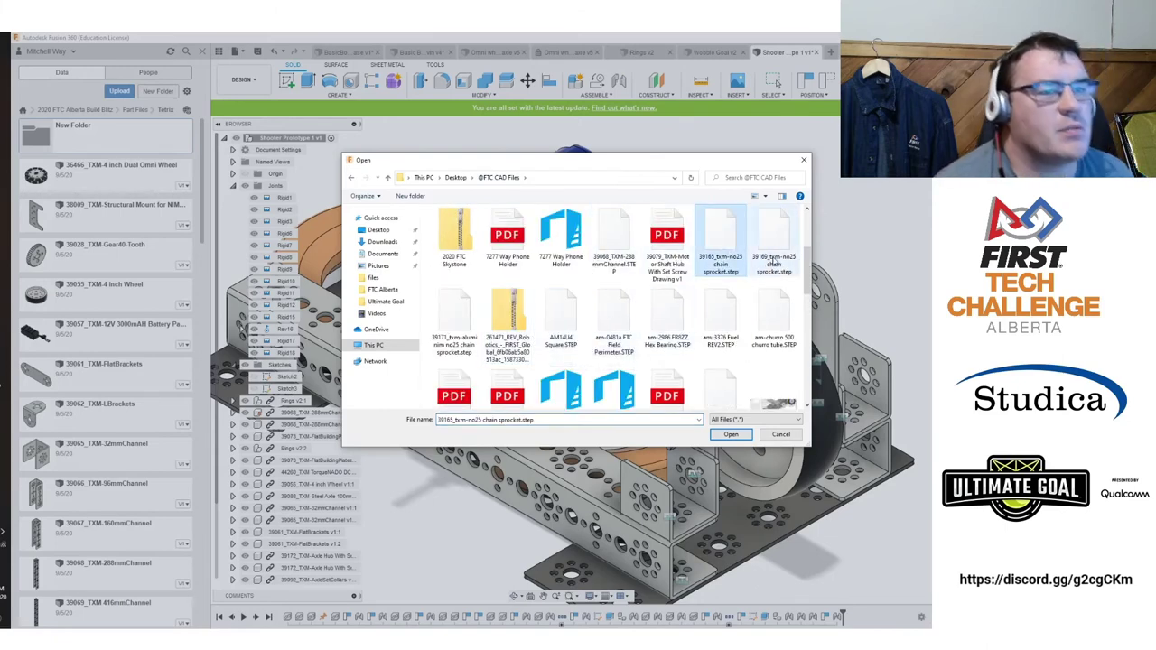
pyautogui.keyDown('ctrl'); pyautogui.click(454, 320); pyautogui.keyUp('ctrl')
pyautogui.click(731, 435)
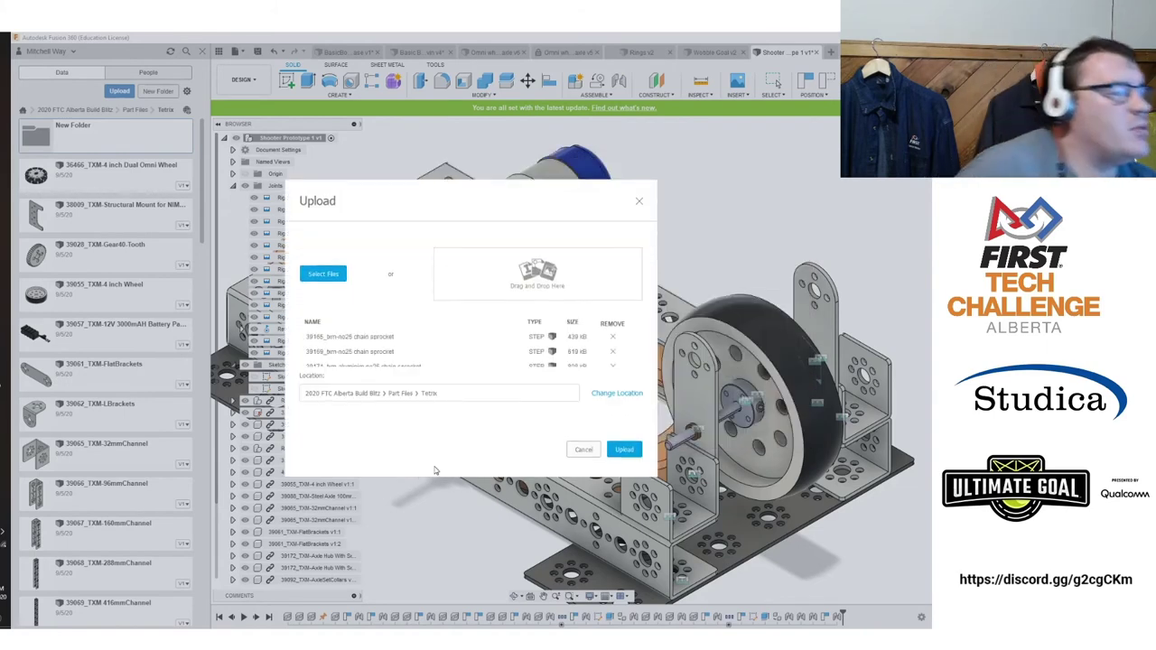
pyautogui.click(622, 490)
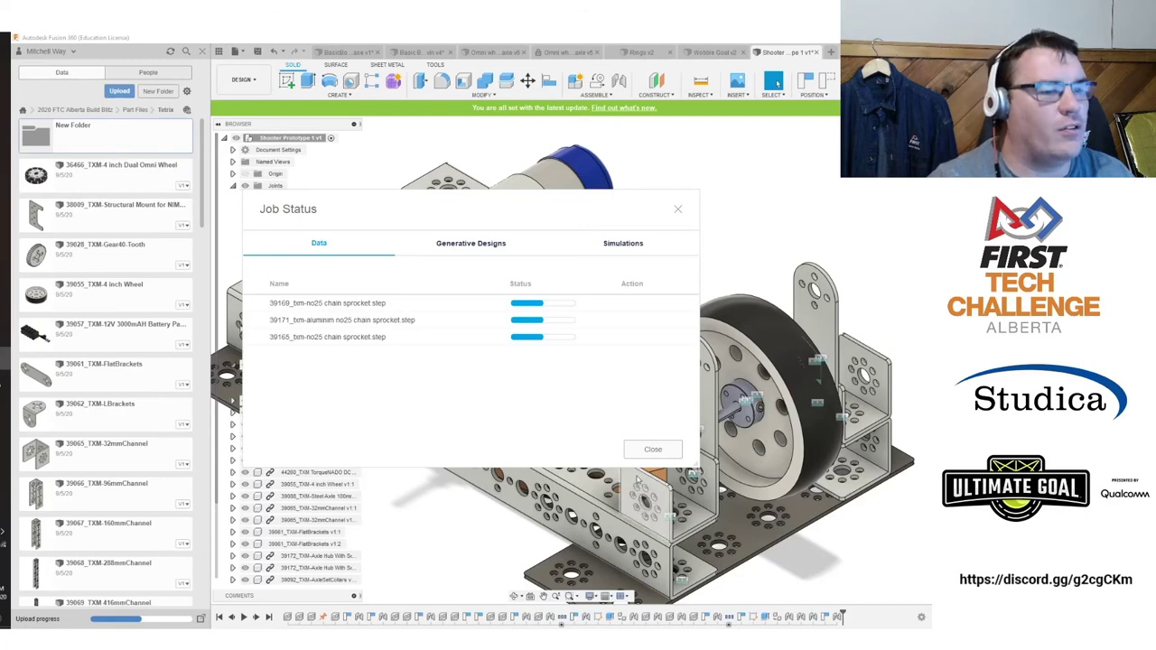
pyautogui.click(652, 448)
# Insert a 39172_TXM-Axle Hub With Set Screw from the Tetrix folder, placed in free space beside the long channel.
pyautogui.scroll(-15, 109, 418)
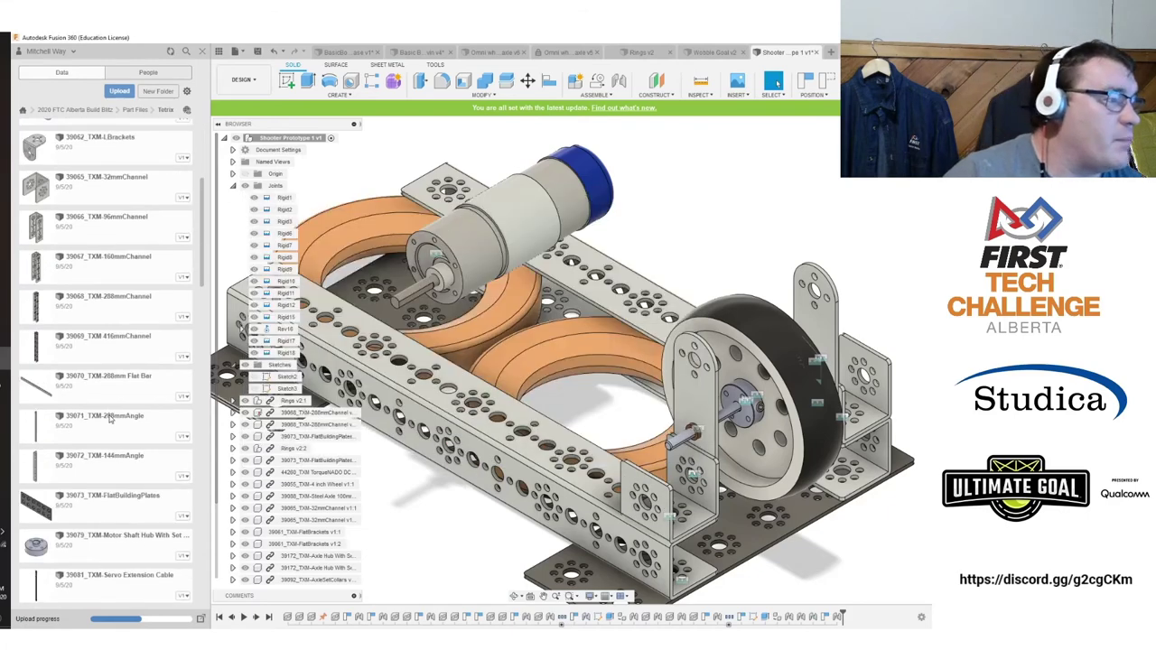
pyautogui.scroll(-10, 109, 419)
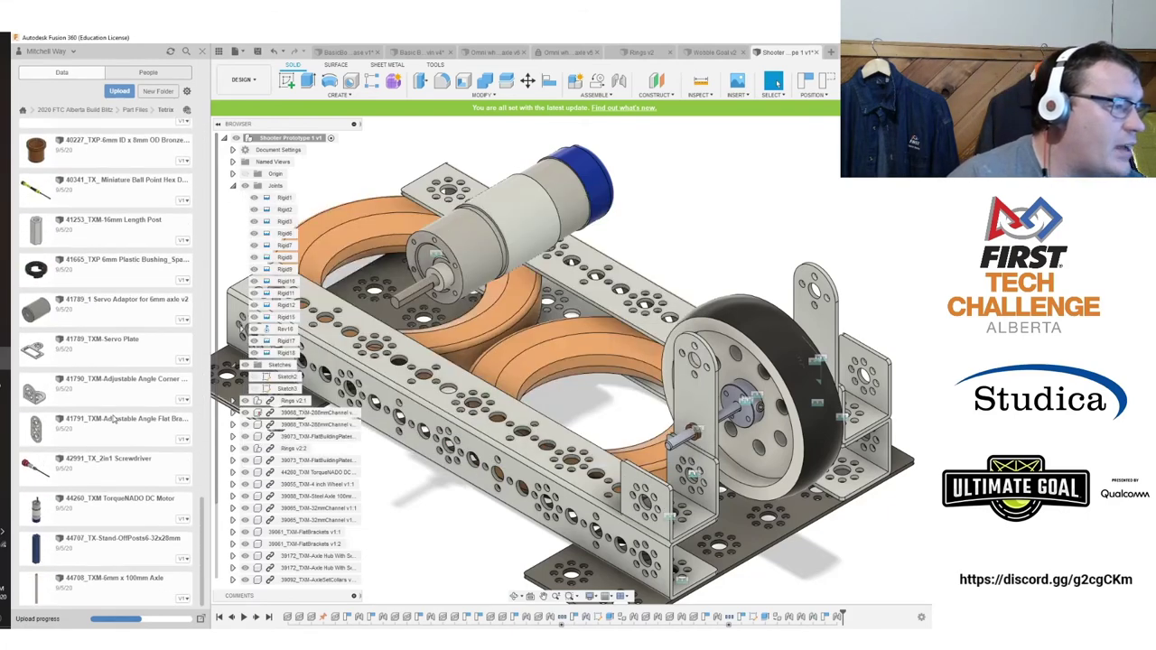
pyautogui.scroll(10, 77, 477)
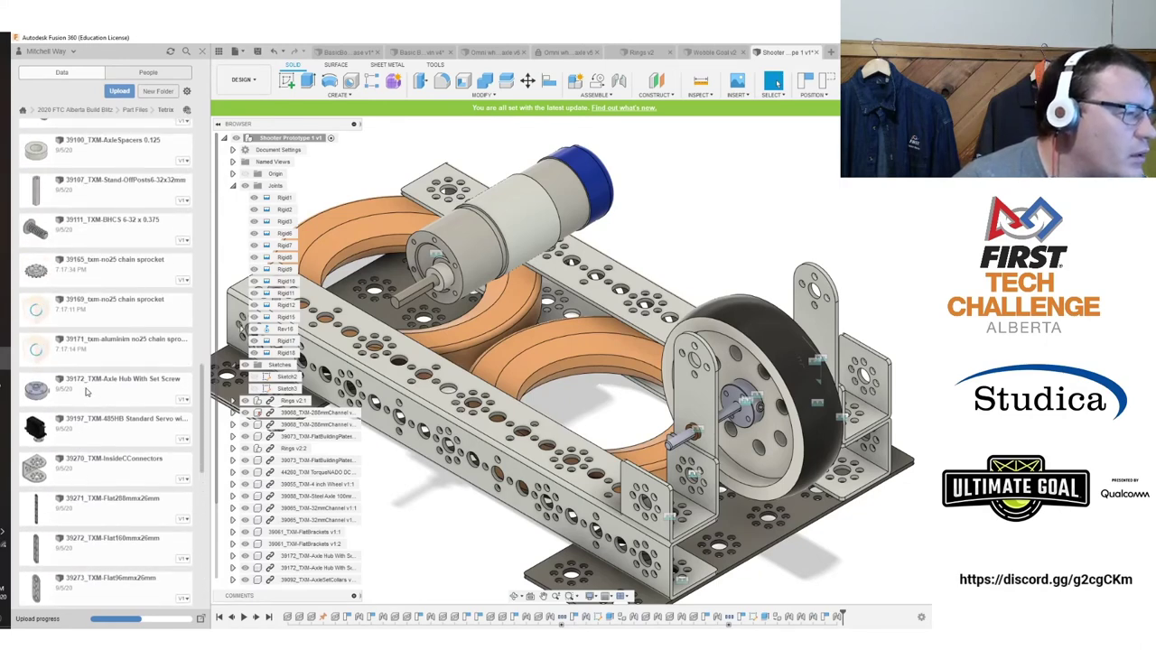
pyautogui.scroll(-4, 389, 554)
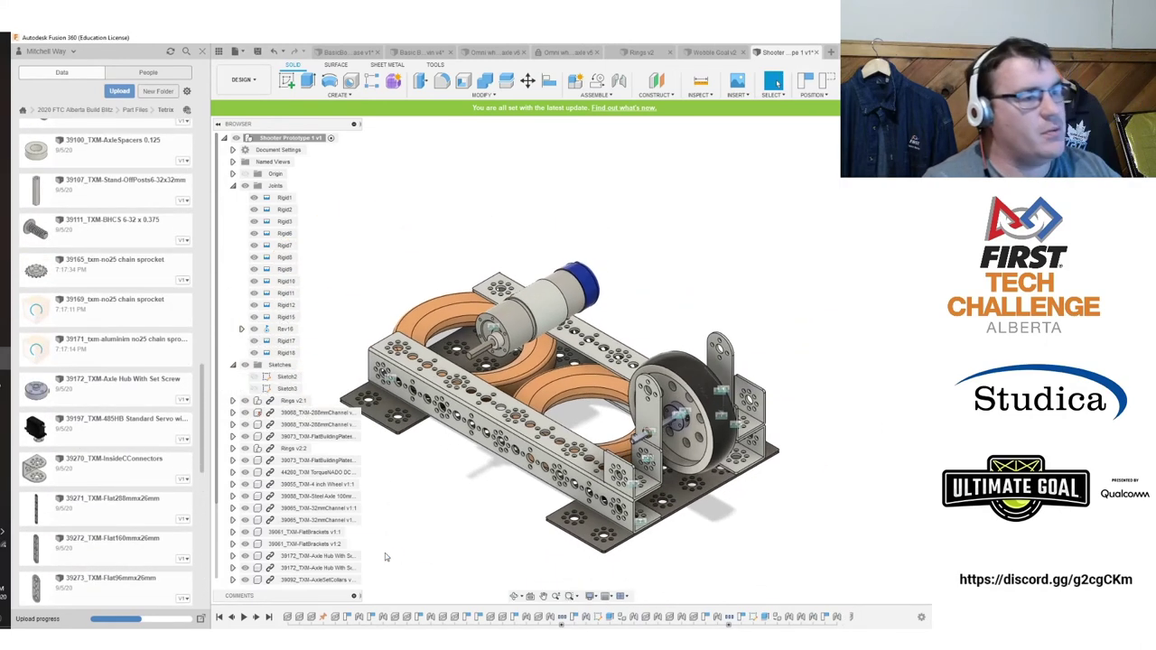
pyautogui.moveTo(380, 341); pyautogui.dragTo(461, 485)
pyautogui.click(873, 364)
# Capture the component positions and rigidly join the new axle hub's bore to the end of the TorqueNADO motor shaft with a -10 mm Z offset.
pyautogui.scroll(4, 377, 483)
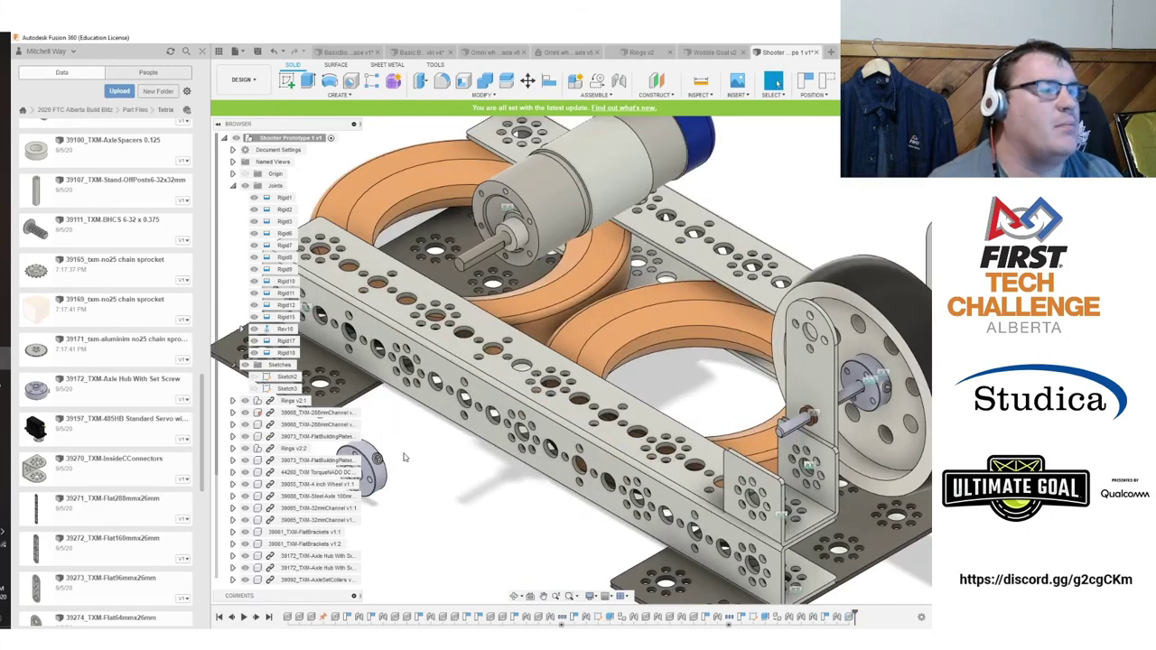
pyautogui.click(620, 82)
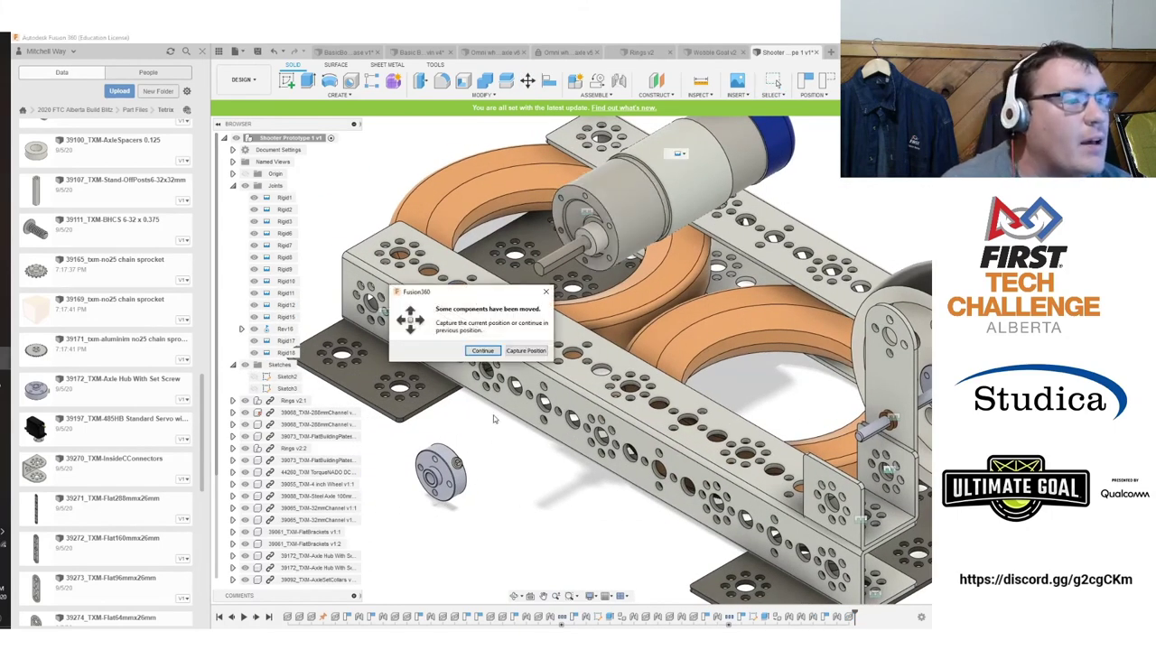
pyautogui.click(527, 351)
pyautogui.scroll(4, 431, 478)
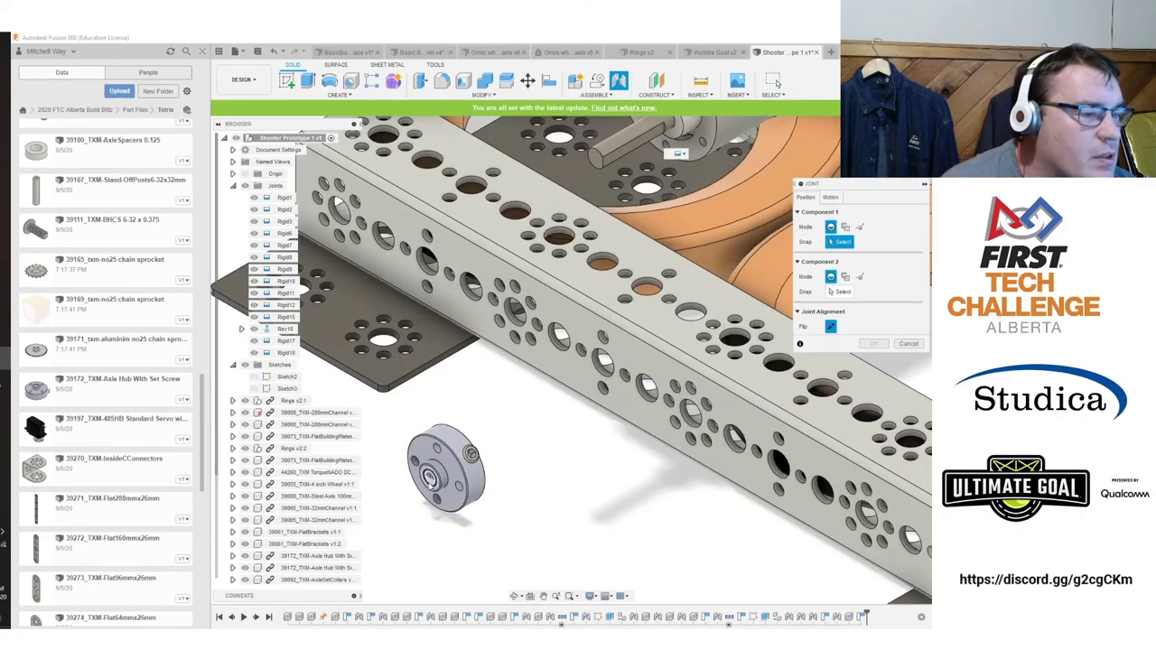
pyautogui.click(431, 478)
pyautogui.keyDown('shift'); pyautogui.moveTo(483, 427); pyautogui.dragTo(589, 397, button='middle'); pyautogui.keyUp('shift')
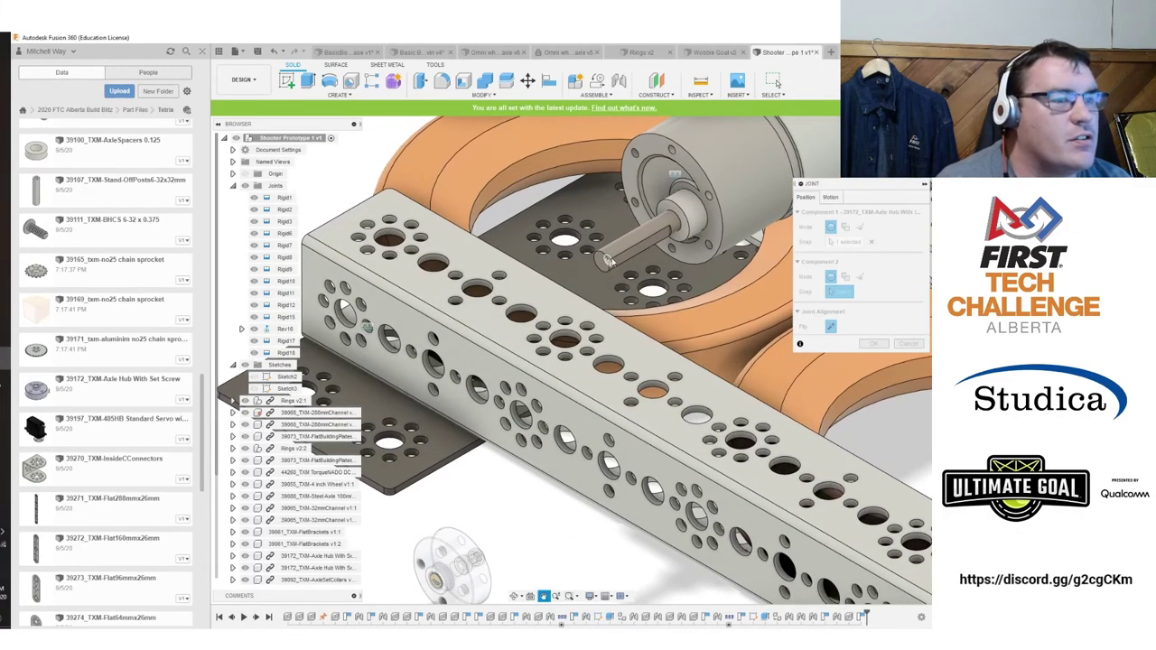
pyautogui.click(608, 261)
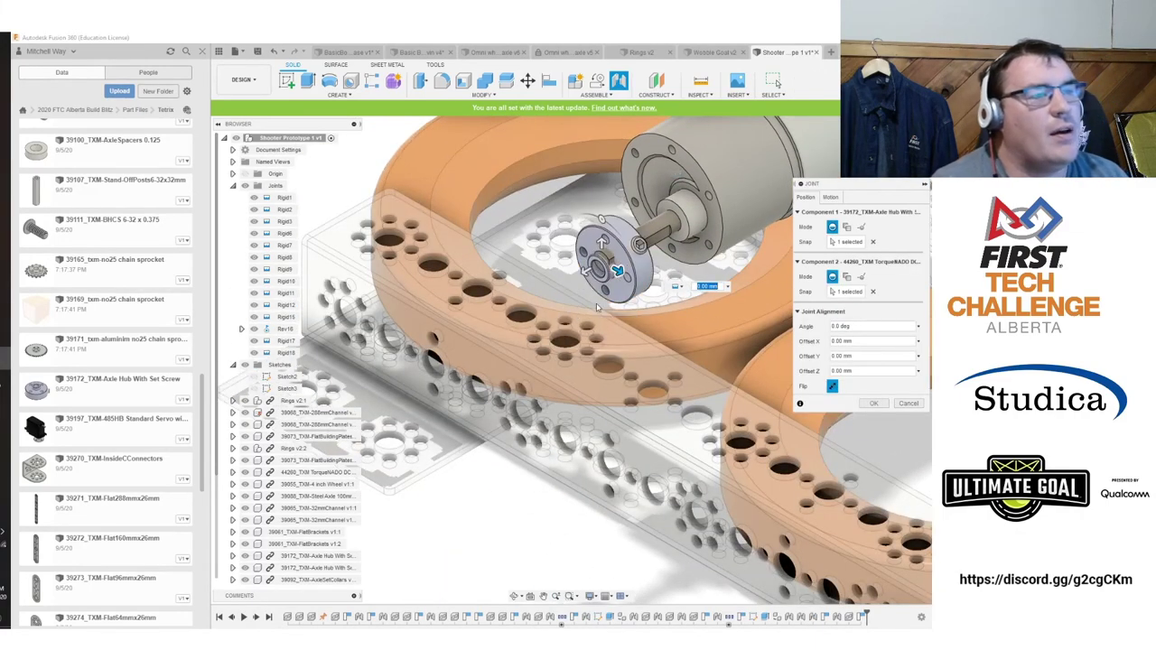
pyautogui.moveTo(586, 272); pyautogui.dragTo(603, 265)
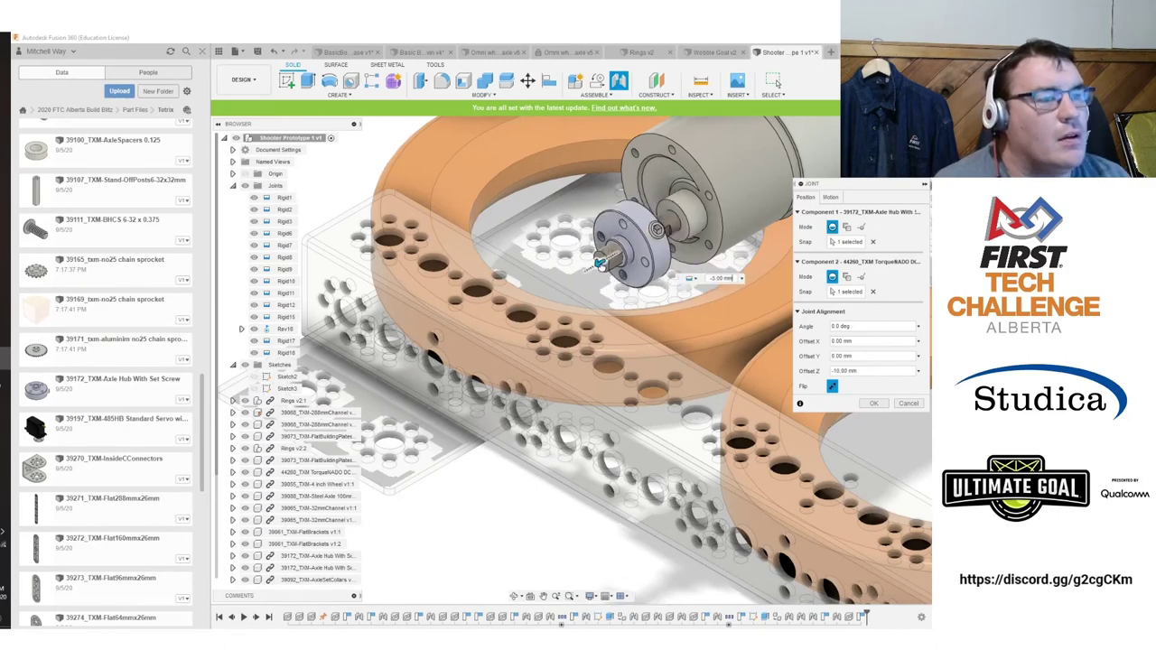
pyautogui.click(873, 404)
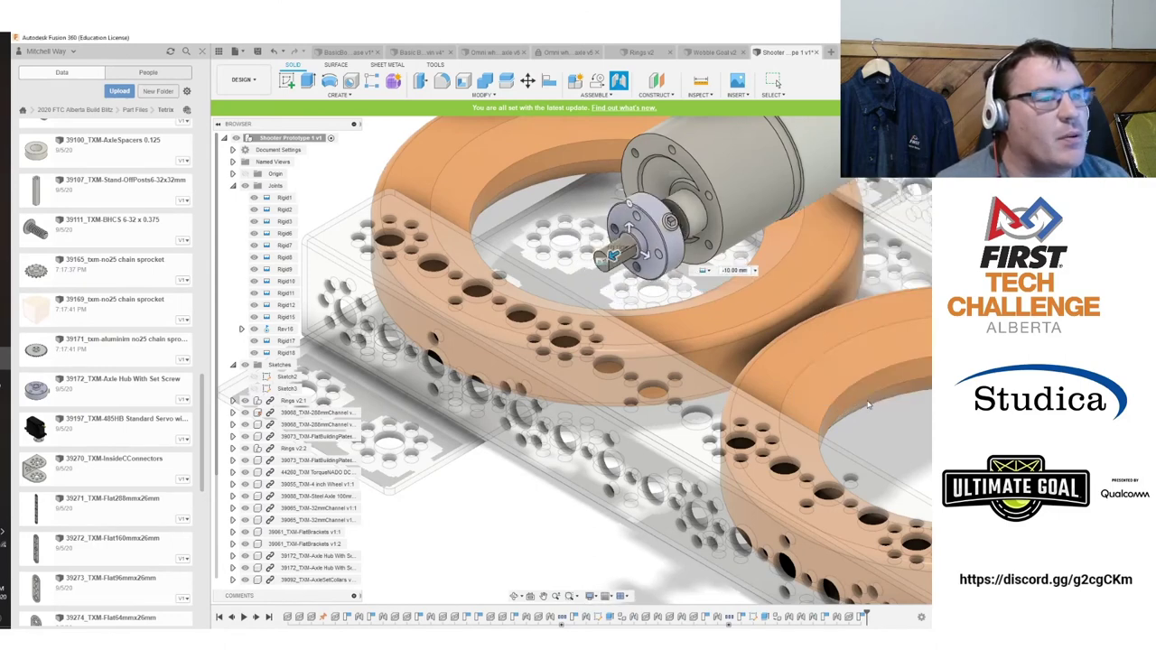
# Rename the rigid joint between the motor shaft and the axle hub as "Motor to sprocket interface".
pyautogui.click(284, 366)
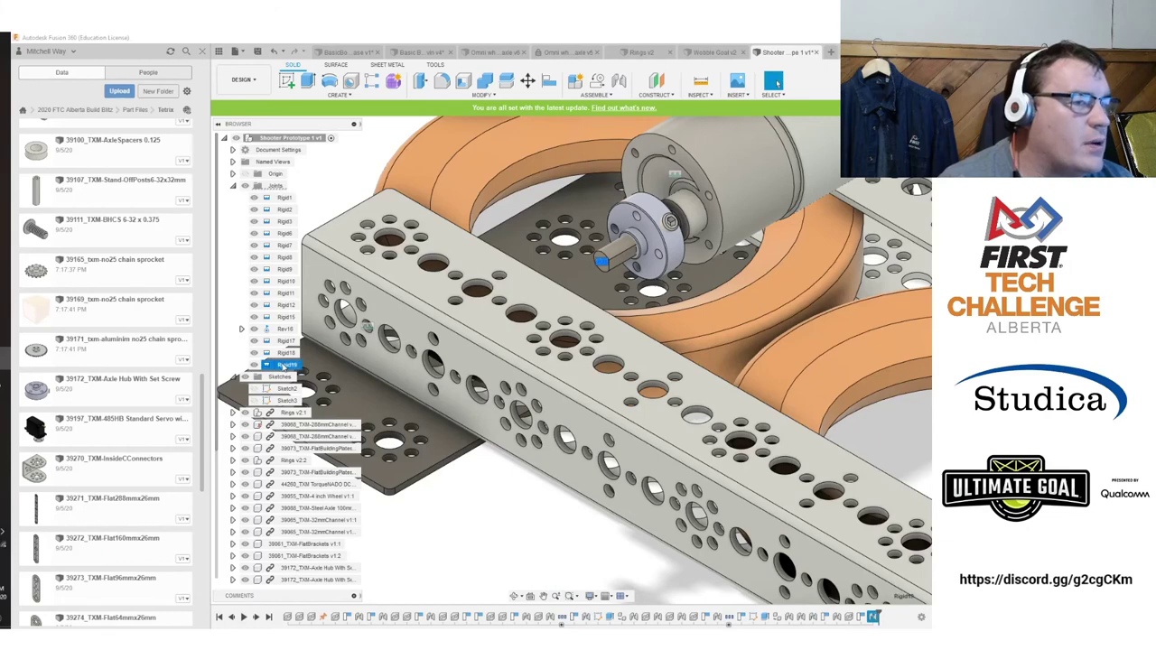
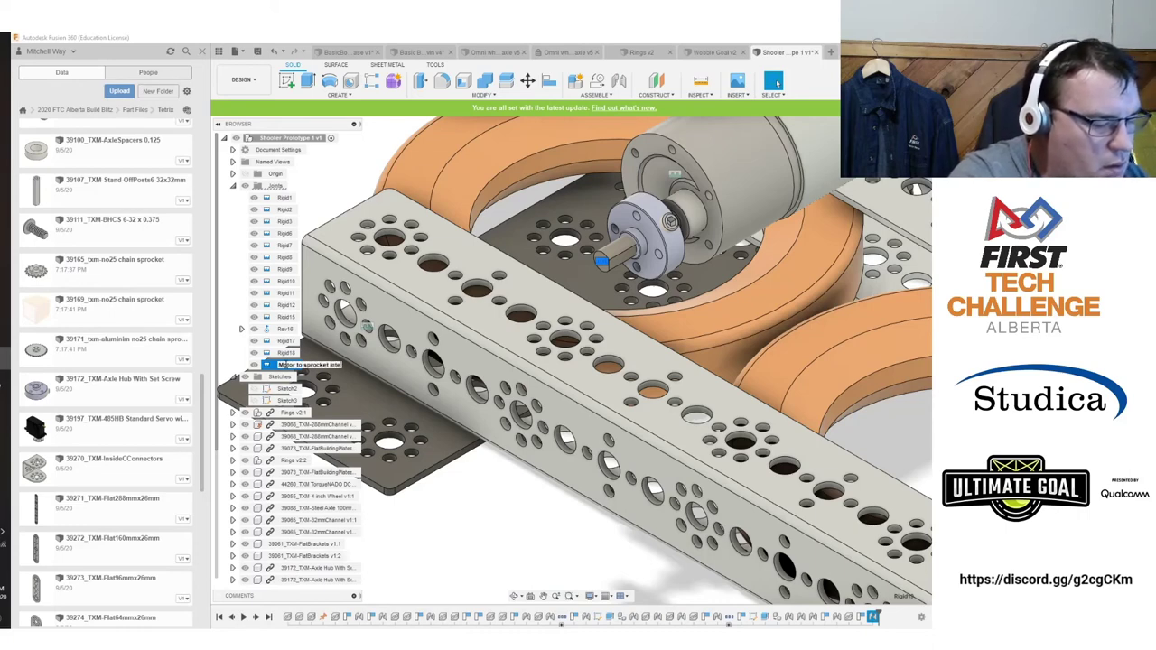
pyautogui.click(546, 517)
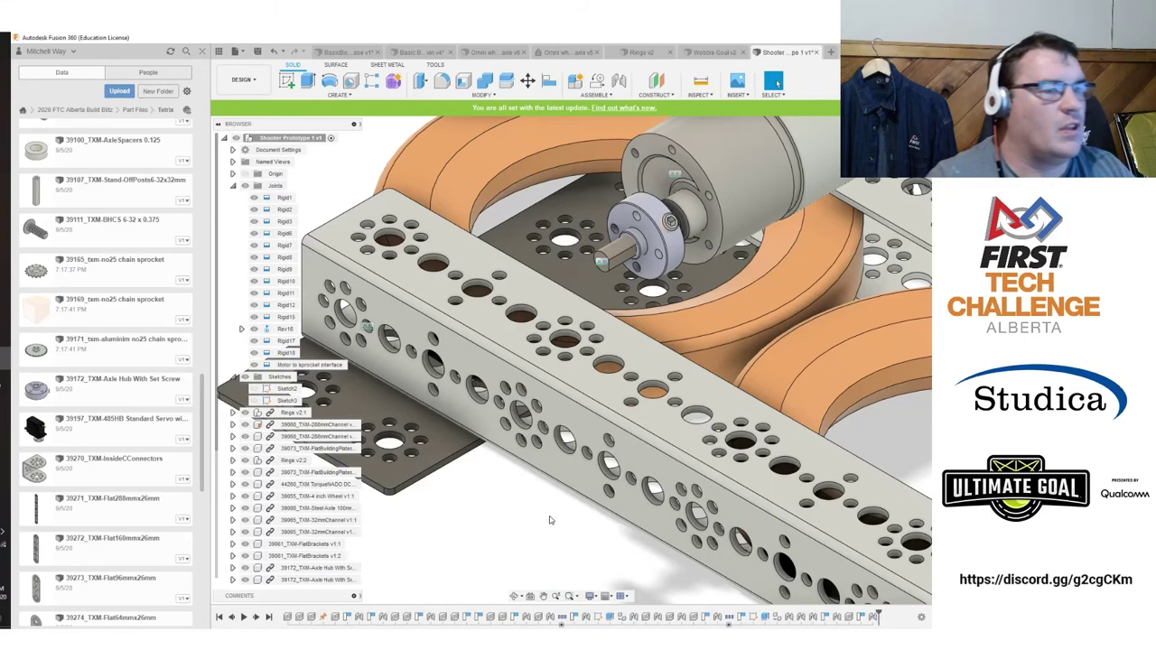
pyautogui.scroll(-4, 558, 509)
pyautogui.moveTo(612, 474); pyautogui.dragTo(381, 353, button='middle')
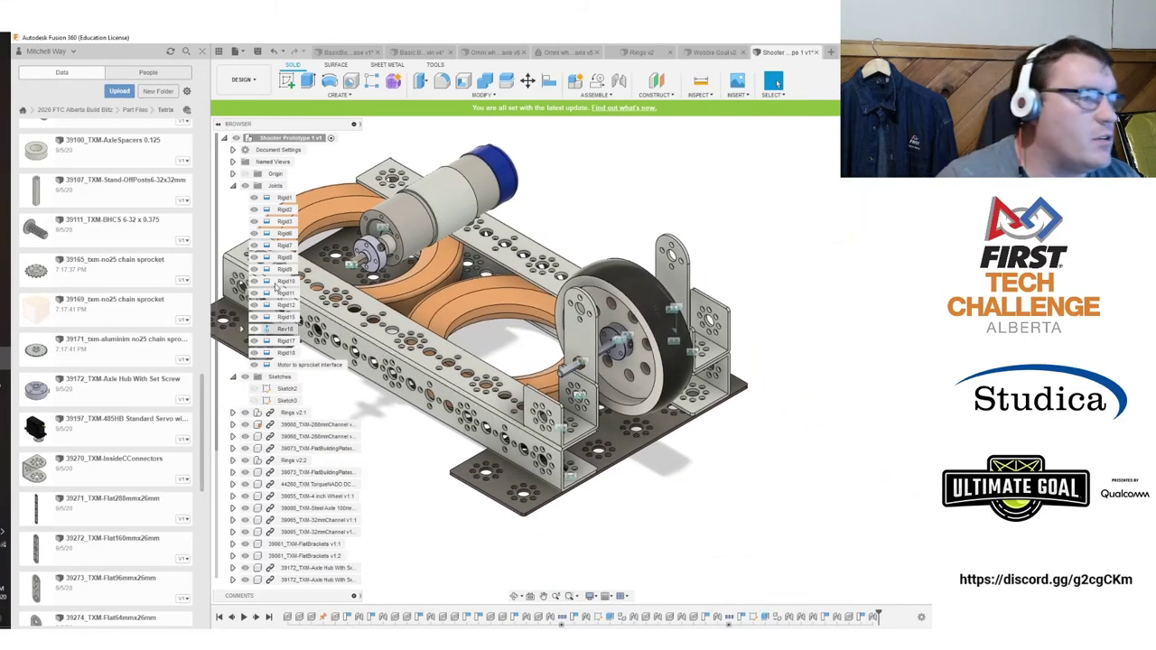
# Duplicate the motor shaft's axle hub and move the copy 250 mm in X, placing it beside the 4 inch wheel.
pyautogui.scroll(-2, 322, 578)
pyautogui.scroll(-1, 322, 578)
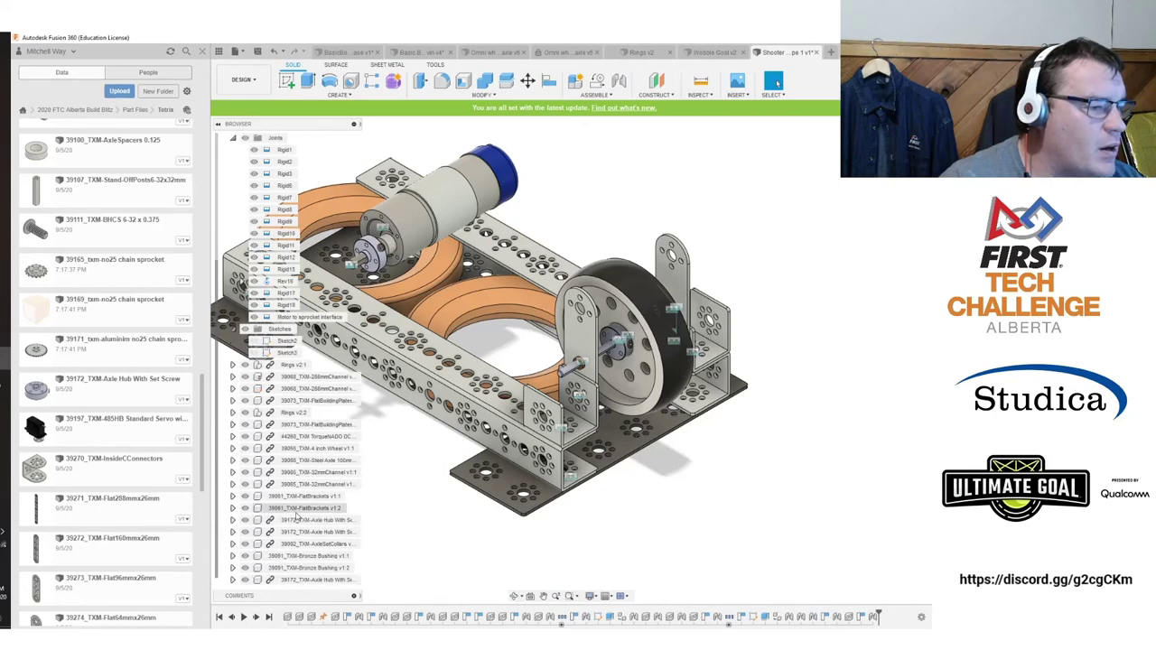
pyautogui.click(312, 579)
pyautogui.hotkey('ctrl', 'c')
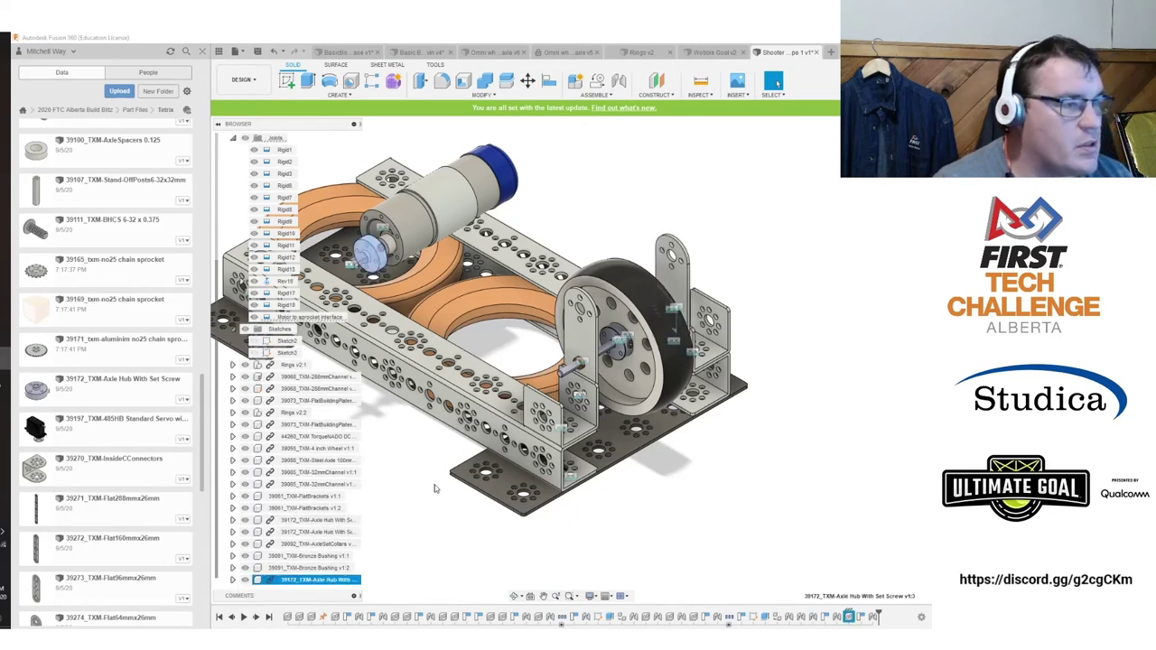
pyautogui.hotkey('ctrl', 'v')
pyautogui.moveTo(391, 270); pyautogui.dragTo(685, 435)
pyautogui.scroll(3, 631, 419)
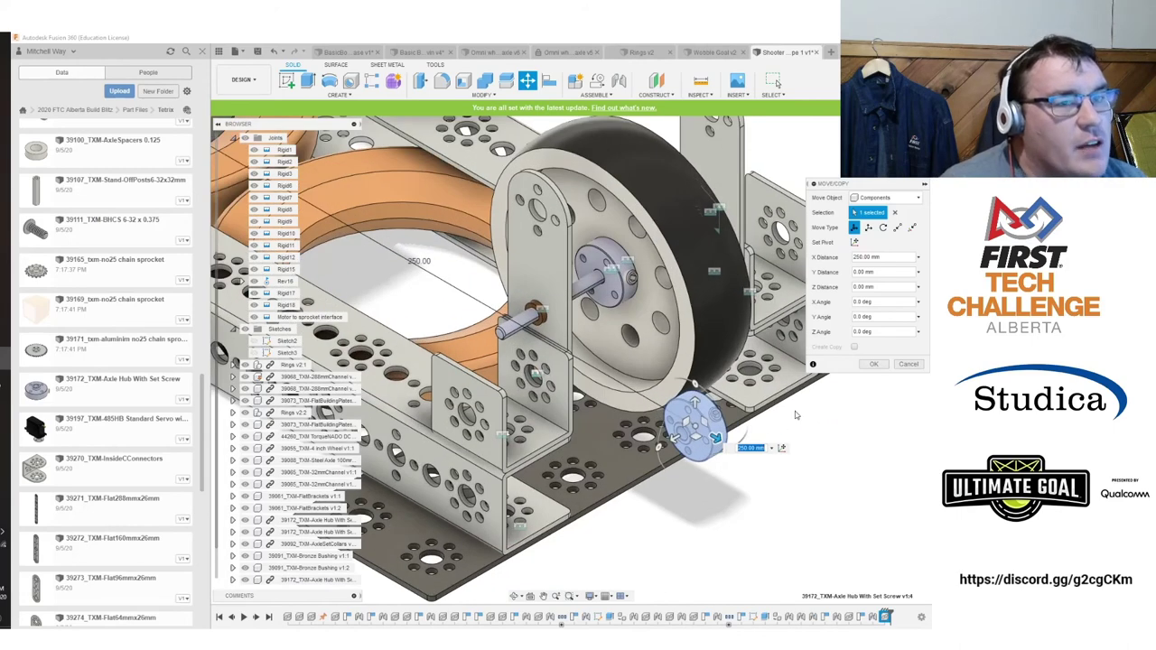
pyautogui.click(874, 365)
# Rigidly join the free end of the wheel's 100 mm steel axle to the copied axle hub's bore with no offset.
pyautogui.click(620, 81)
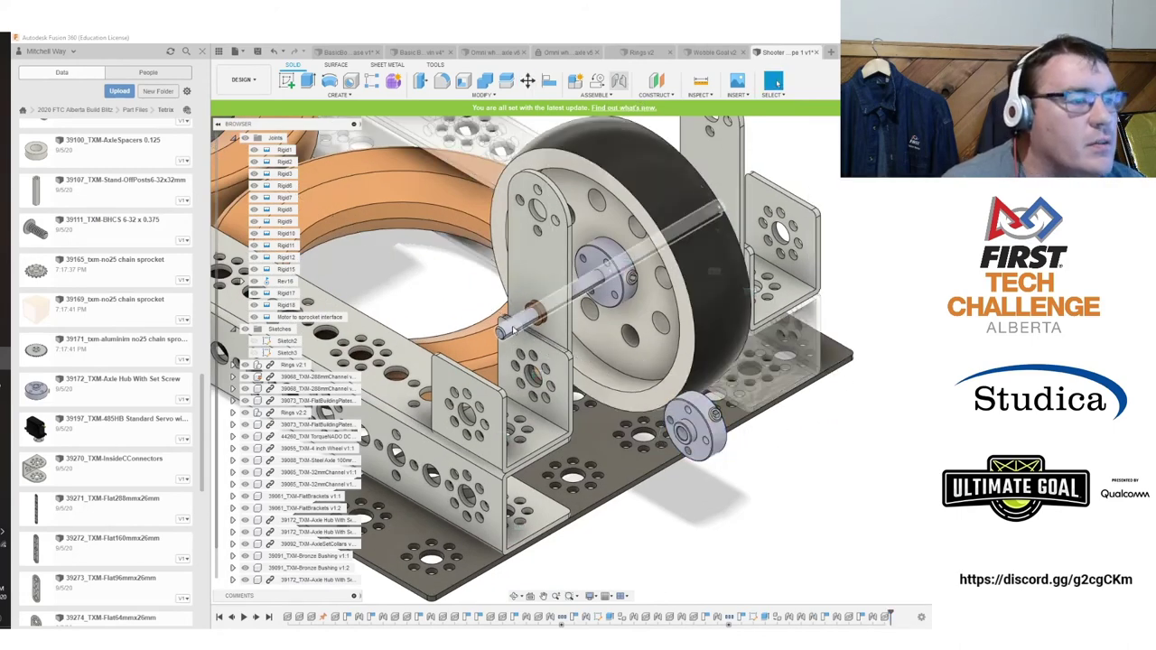
pyautogui.scroll(2, 501, 329)
pyautogui.click(493, 338)
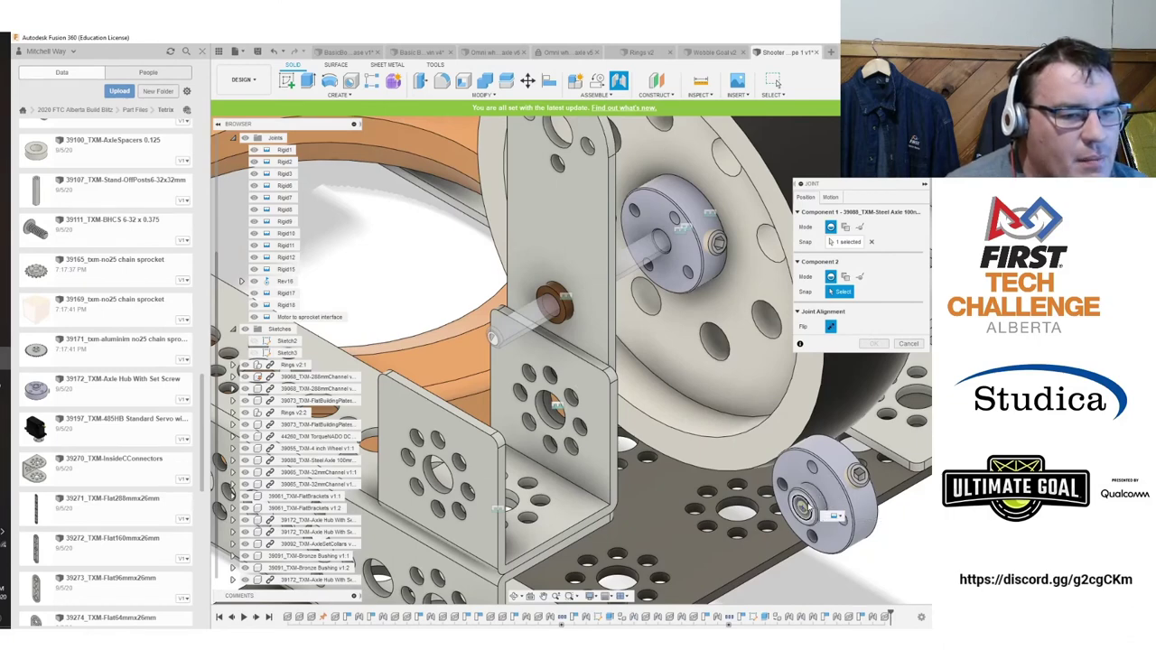
pyautogui.click(814, 510)
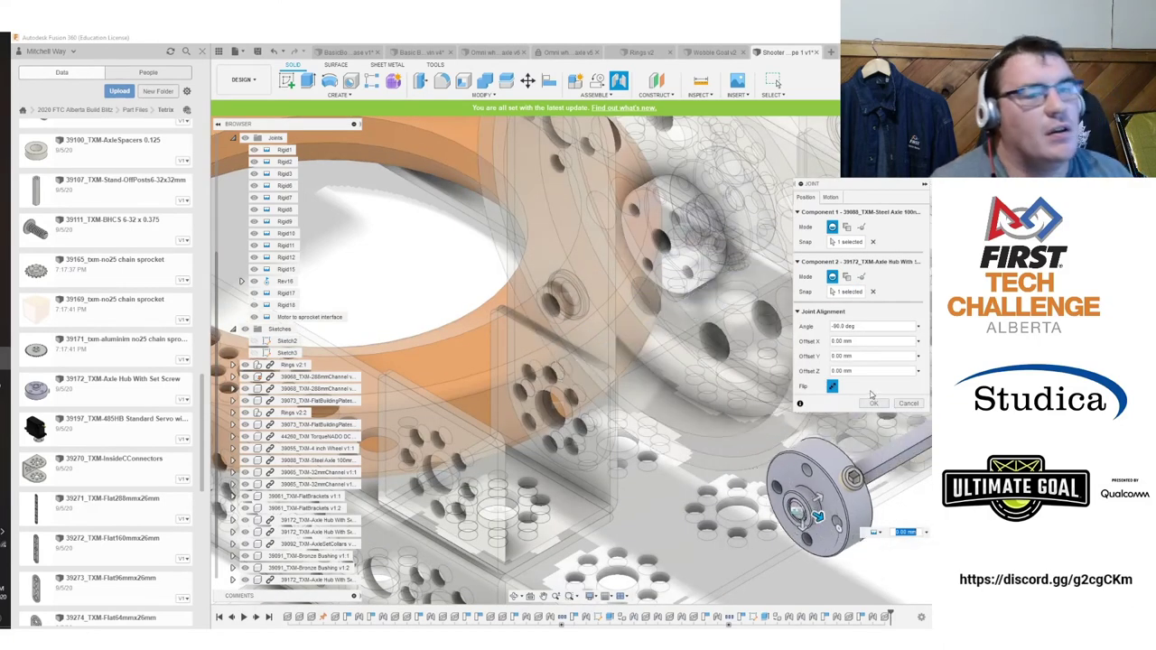
pyautogui.click(875, 403)
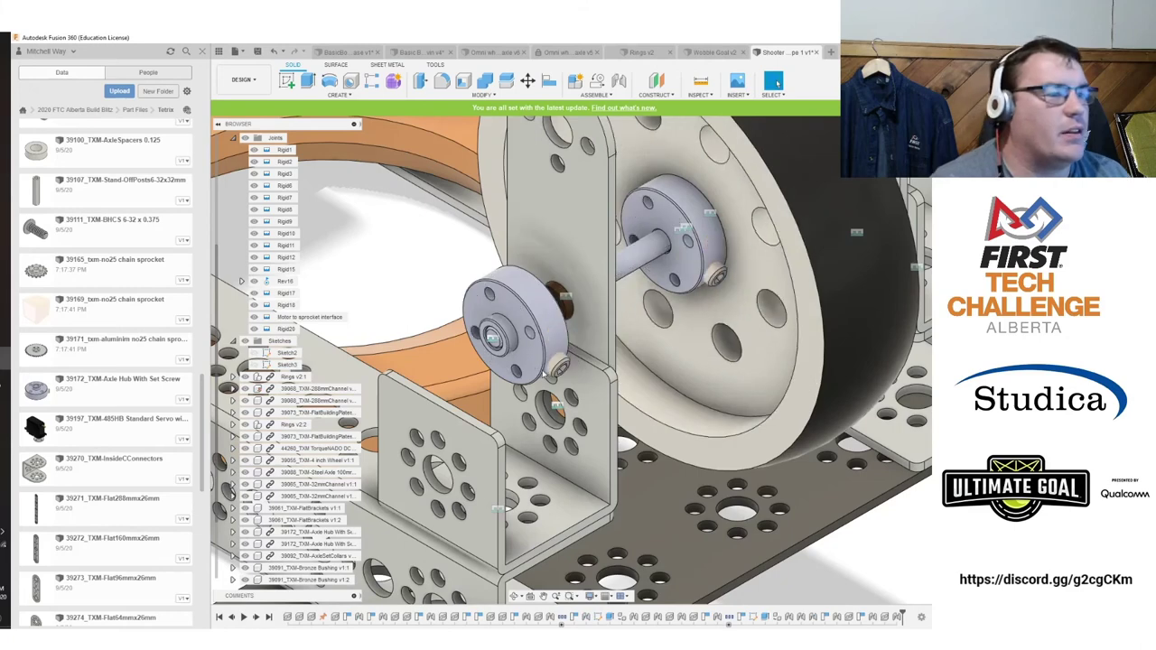
# Rename the rigid joint between the wheel axle and the copied hub as "Flywheel to sprocket".
pyautogui.click(287, 330)
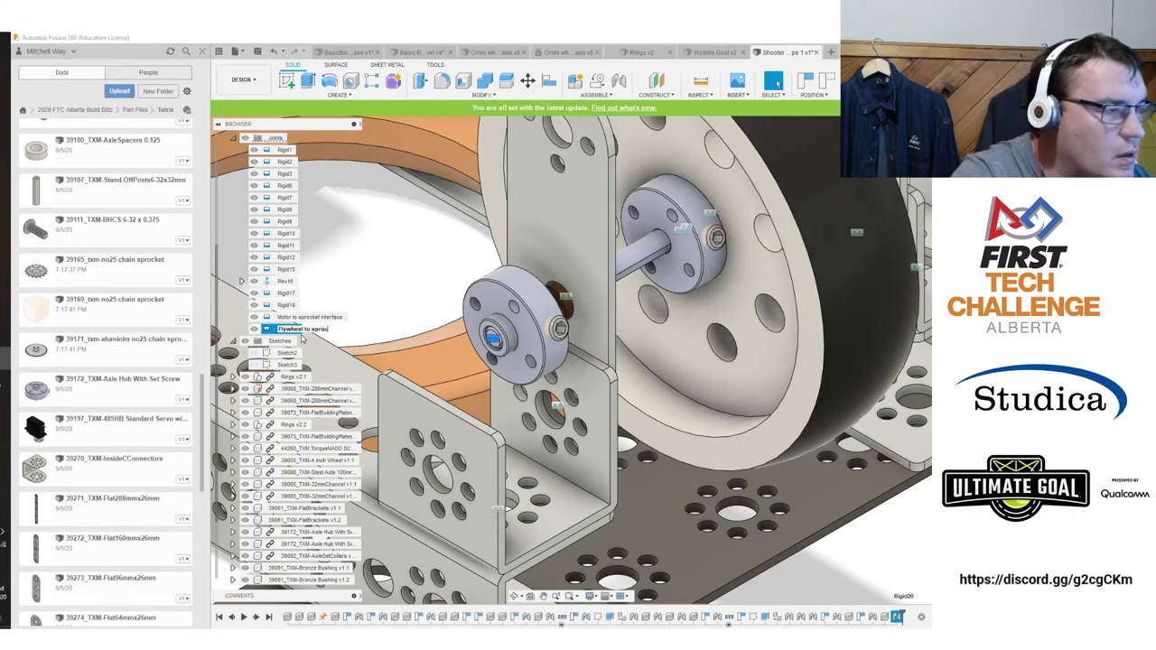
pyautogui.press('Return')
pyautogui.doubleClick(327, 331)
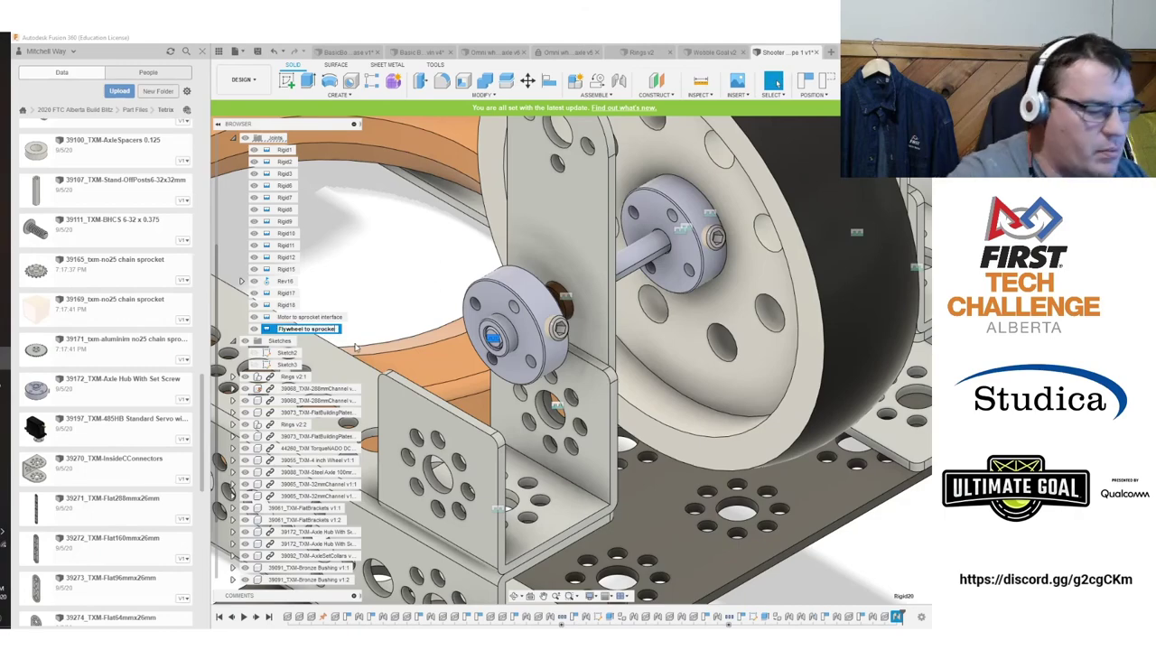
pyautogui.click(831, 599)
# Insert the 39171 aluminium no25 chain sprocket from the Tetrix folder, moving it -150 mm in Z and out in front of the long channel.
pyautogui.scroll(-5, 727, 476)
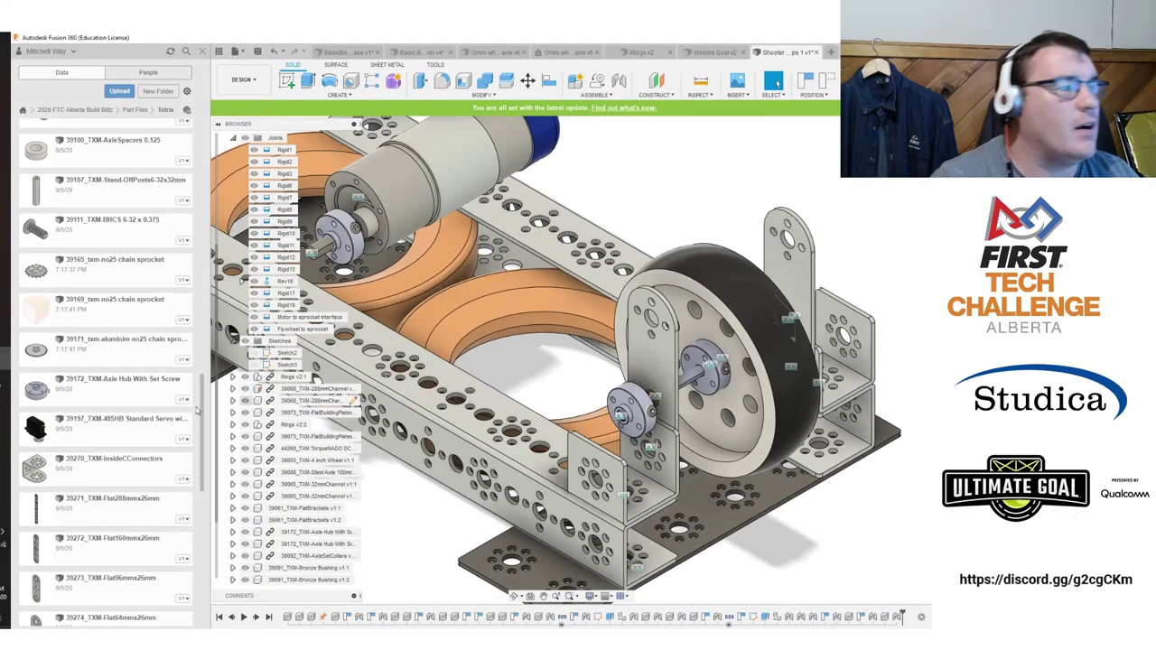
pyautogui.scroll(-7, 126, 392)
pyautogui.scroll(10, 127, 391)
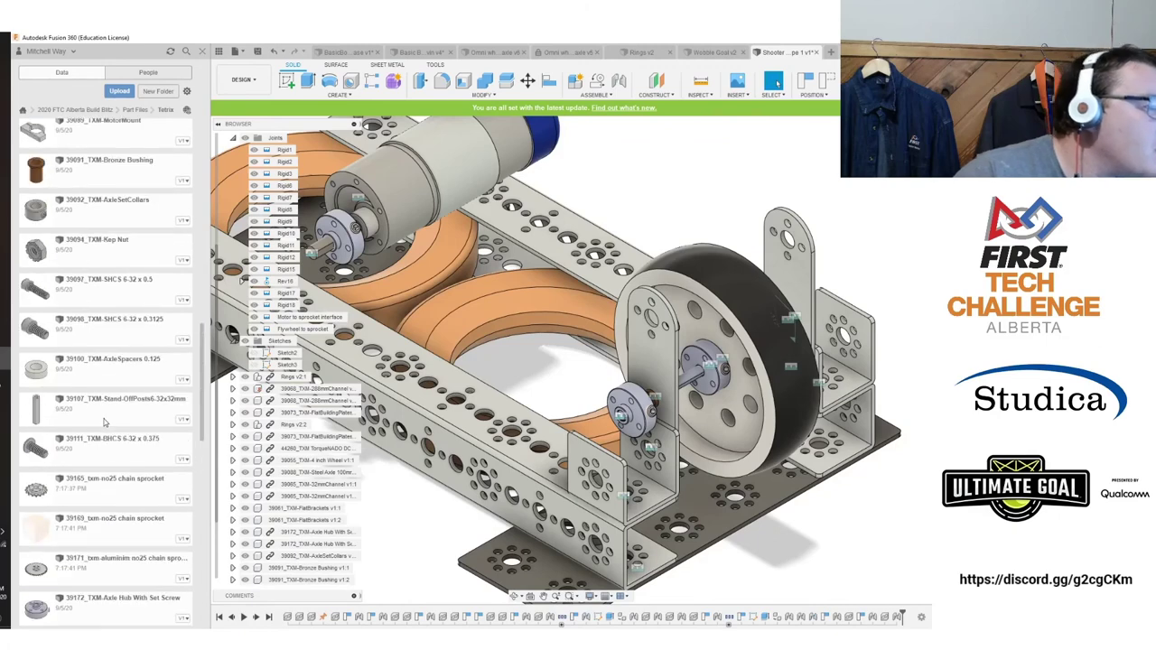
pyautogui.scroll(-5, 94, 505)
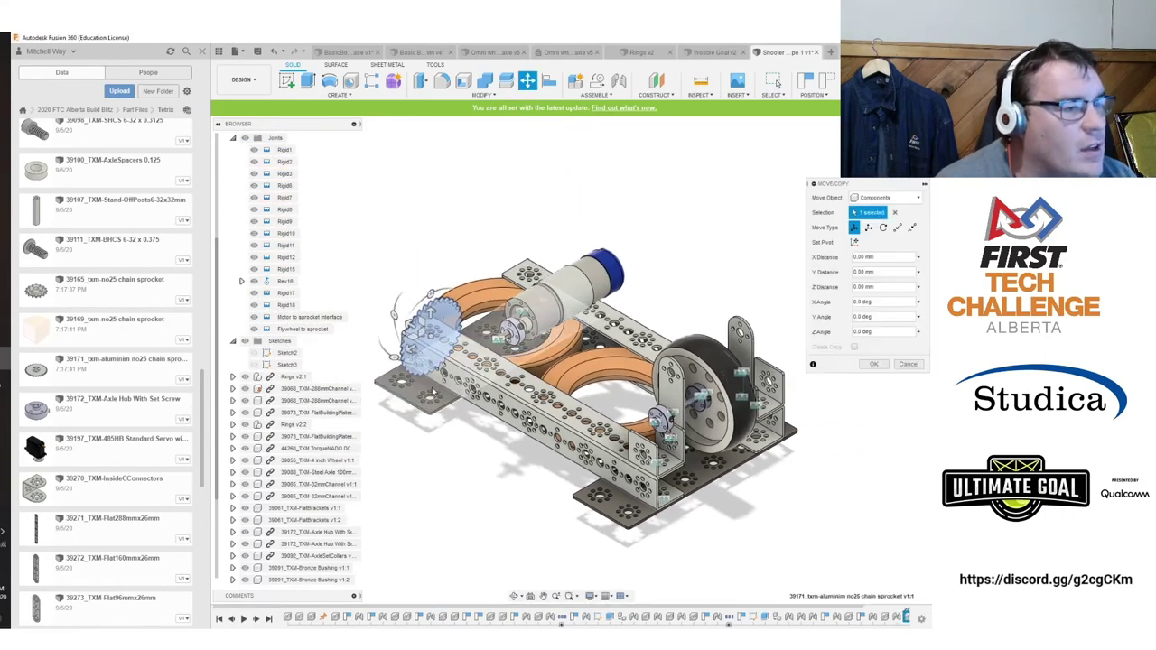
pyautogui.moveTo(409, 324); pyautogui.dragTo(544, 401)
pyautogui.scroll(-2, 309, 526)
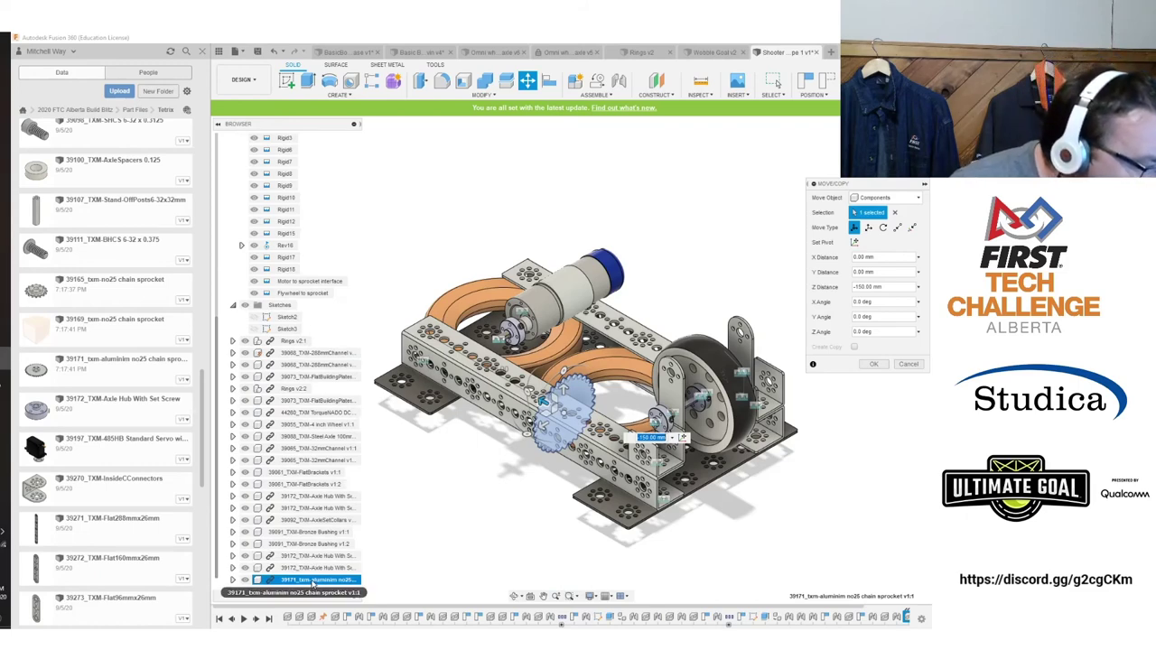
pyautogui.moveTo(542, 400); pyautogui.dragTo(446, 436)
pyautogui.click(873, 364)
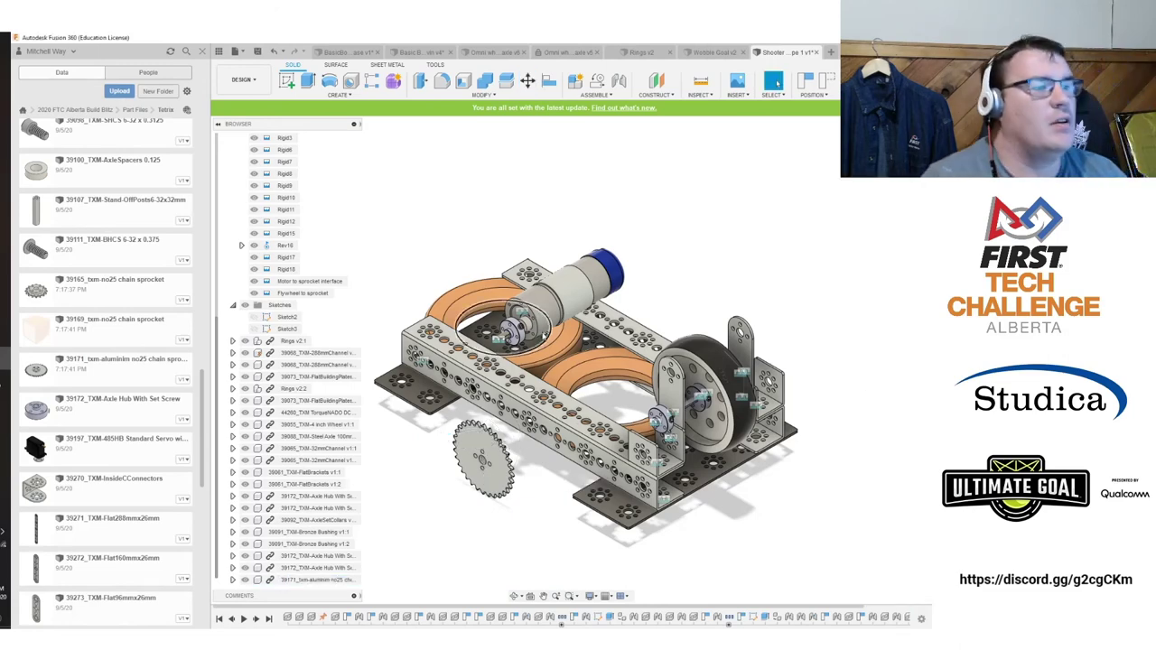
# Insert the 39165 no25 chain sprocket from the Tetrix folder, placed in free space beside the wheel end of the base.
pyautogui.scroll(4, 502, 380)
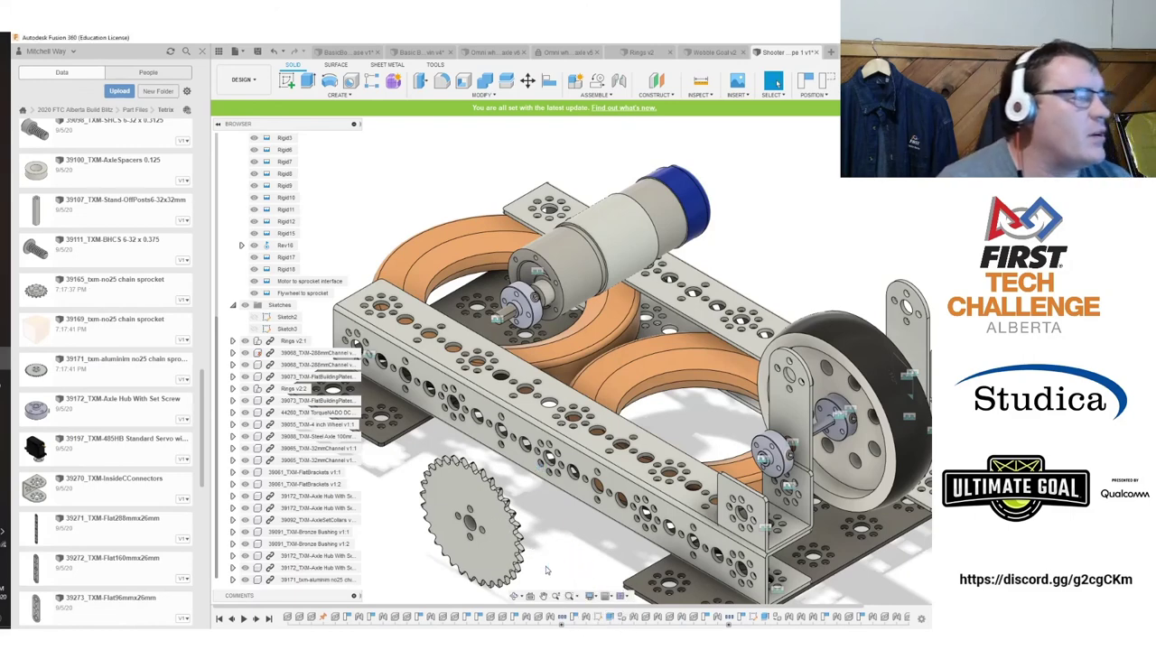
pyautogui.moveTo(527, 479); pyautogui.dragTo(467, 362, button='middle')
pyautogui.scroll(2, 466, 361)
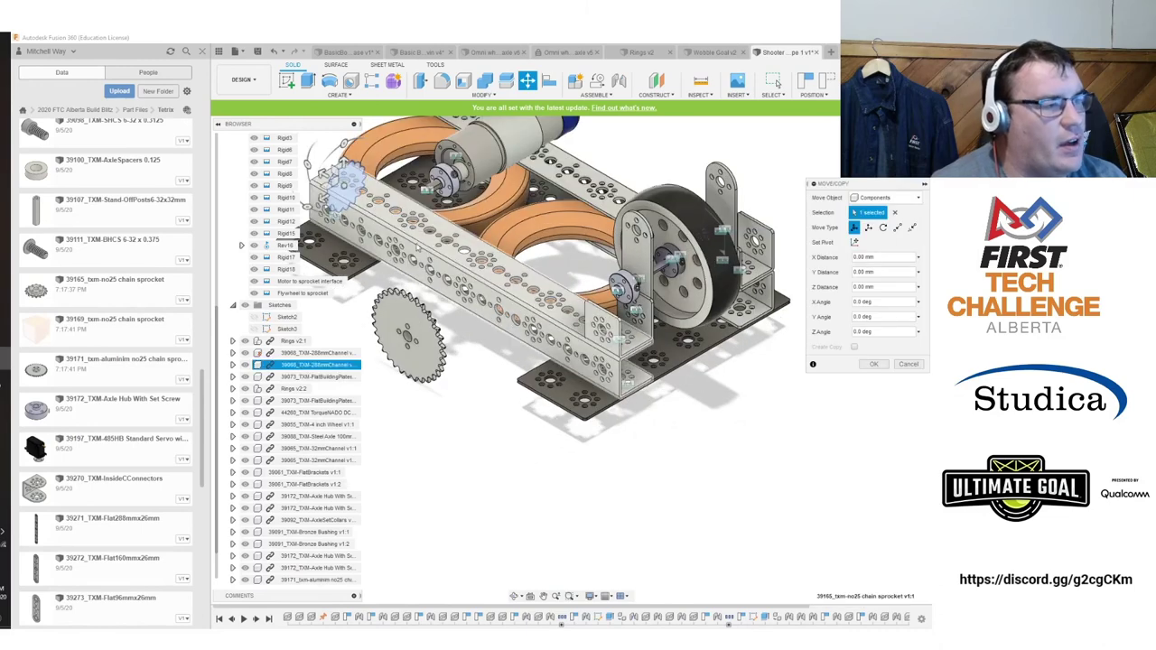
pyautogui.moveTo(323, 171); pyautogui.dragTo(663, 374)
pyautogui.click(876, 363)
pyautogui.scroll(2, 783, 414)
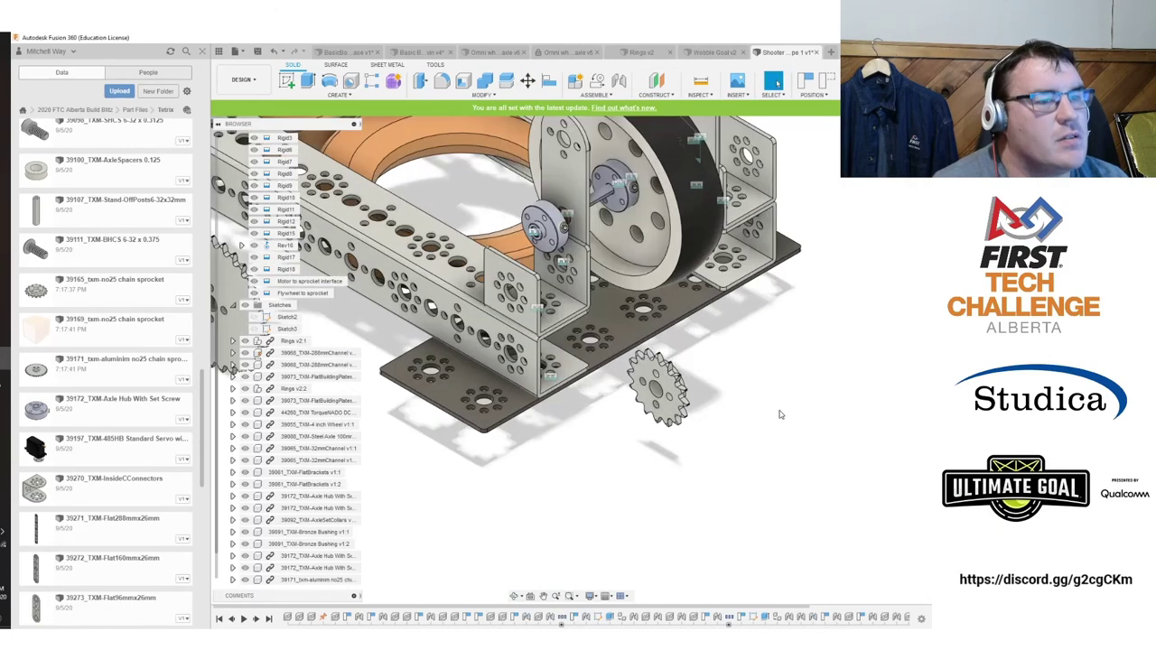
# Capture the component positions and rigidly join the wheel axle's hub to the 39165 sprocket with no offset.
pyautogui.keyDown('shift'); pyautogui.moveTo(767, 417); pyautogui.dragTo(849, 383, button='middle'); pyautogui.keyUp('shift')
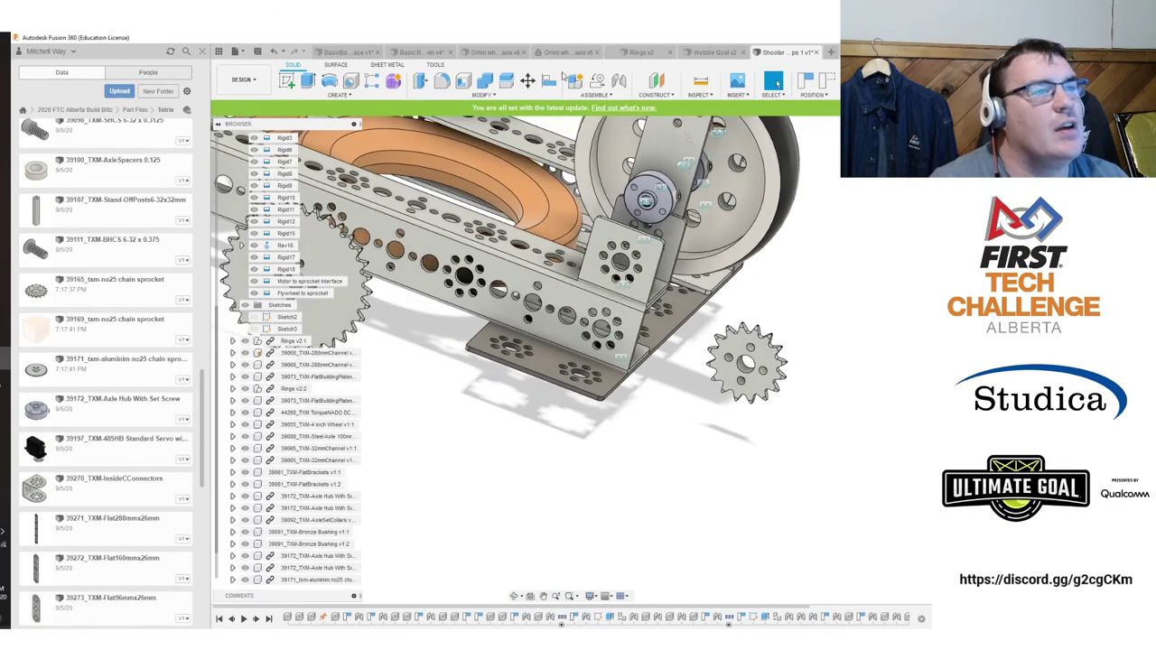
pyautogui.click(618, 83)
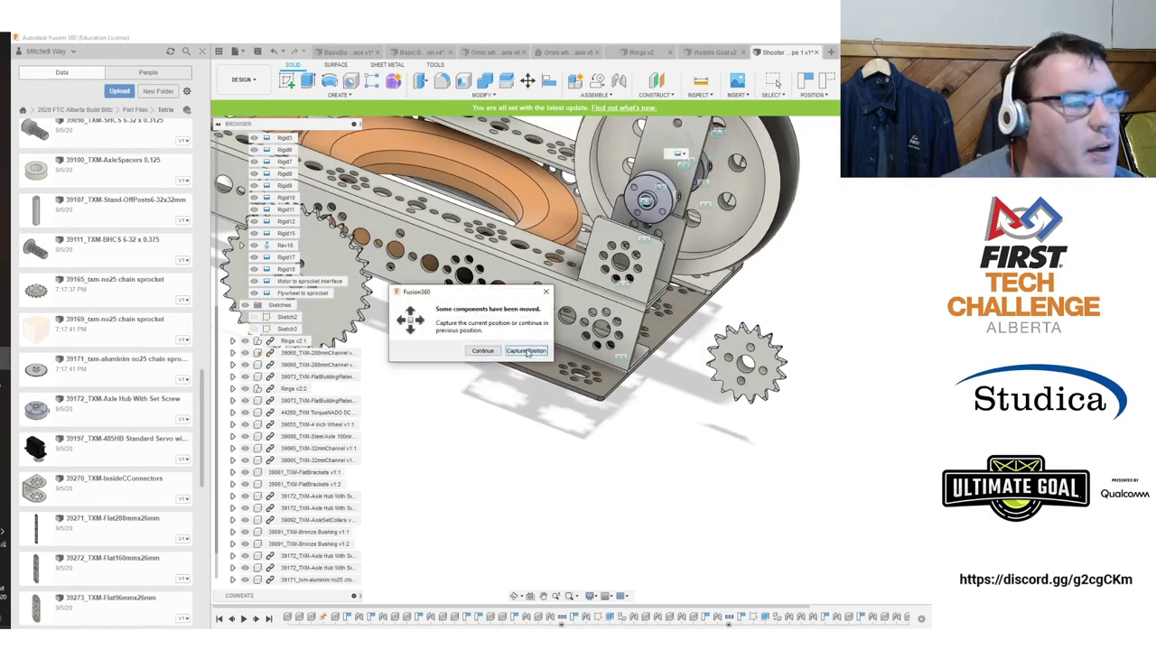
pyautogui.click(527, 351)
pyautogui.scroll(2, 672, 190)
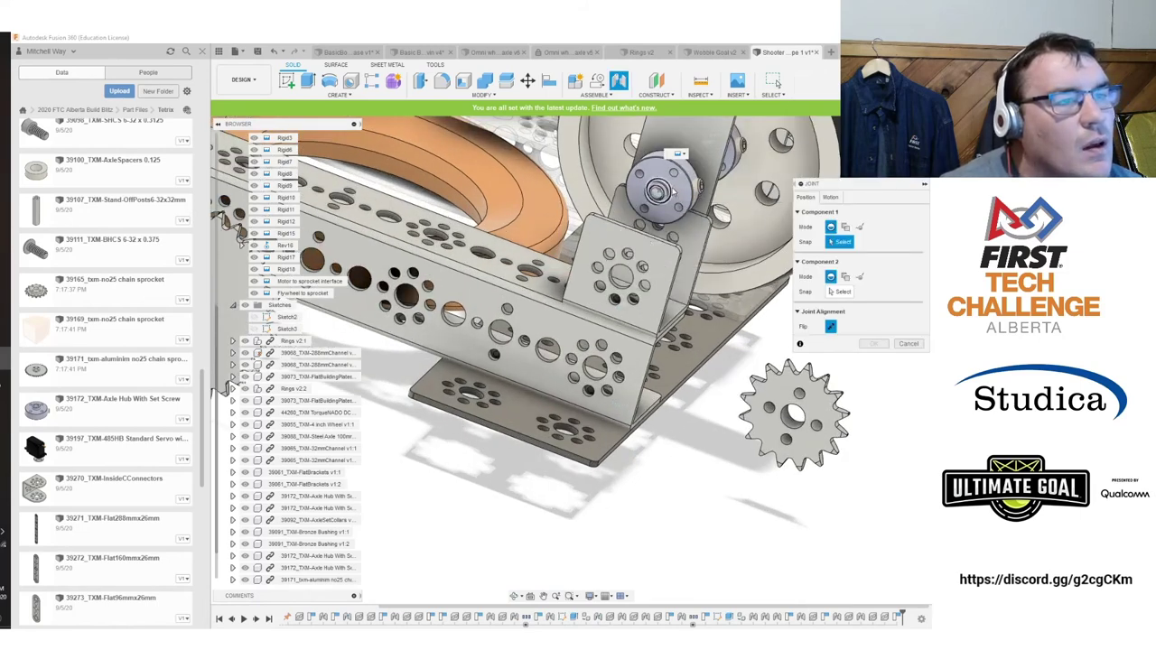
pyautogui.click(659, 190)
pyautogui.click(778, 402)
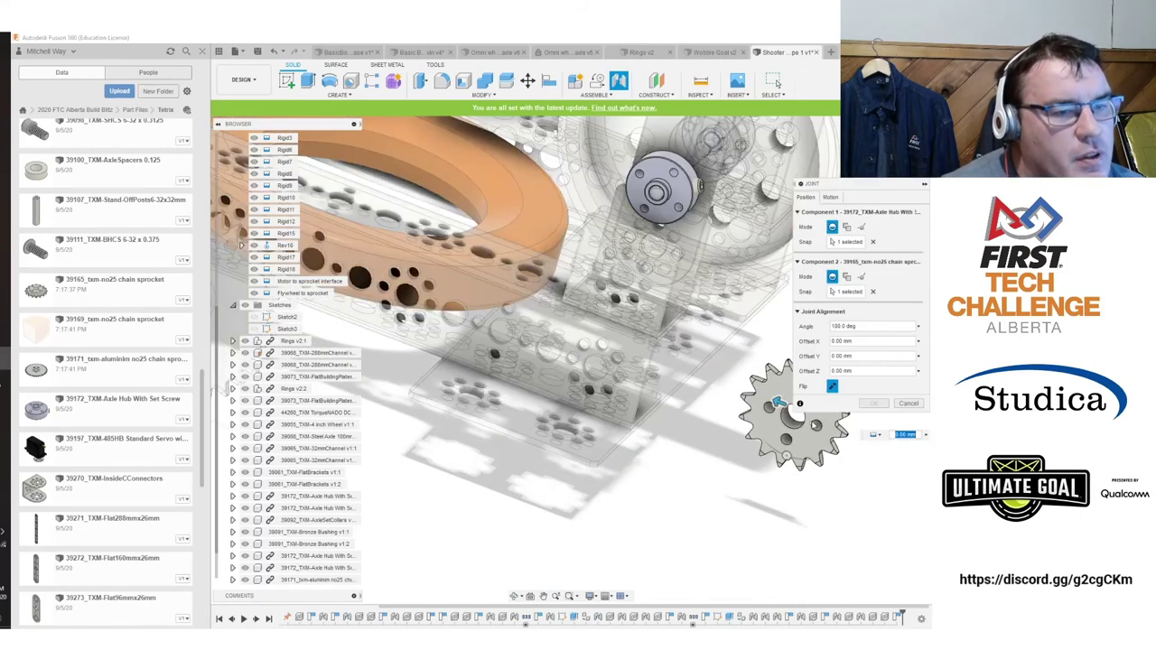
pyautogui.click(873, 403)
# Rigidly join the motor shaft's axle hub to the large 39171 chain sprocket with no offset.
pyautogui.scroll(-1, 592, 391)
pyautogui.moveTo(593, 391); pyautogui.dragTo(665, 461, button='middle')
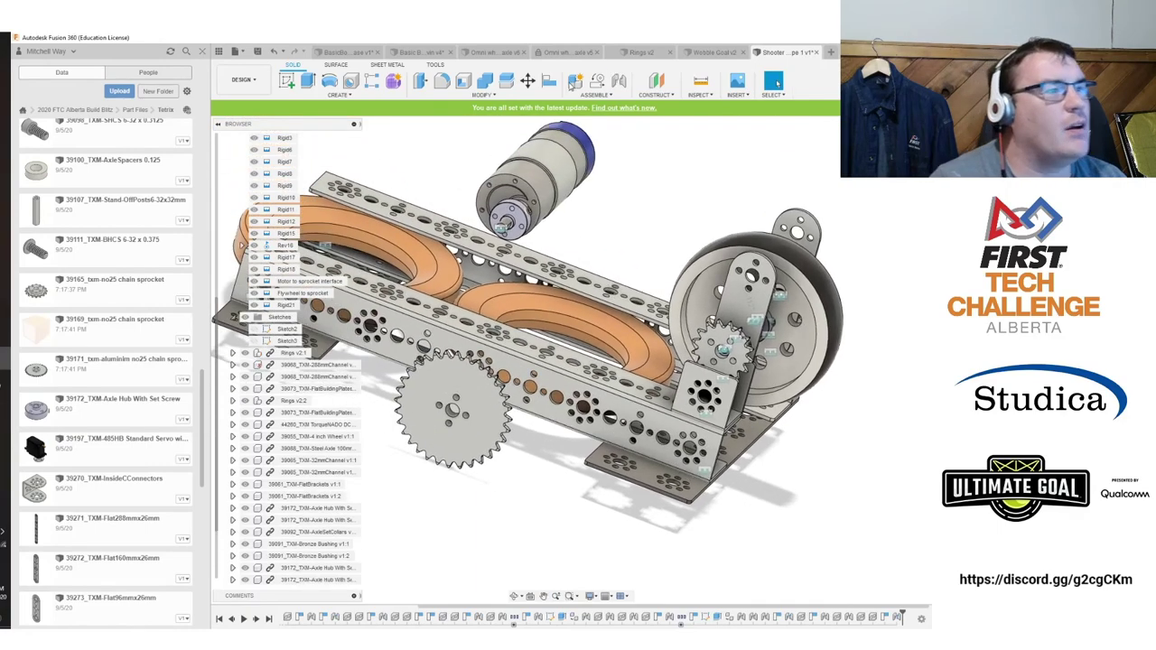
pyautogui.click(619, 81)
pyautogui.scroll(3, 515, 203)
pyautogui.click(506, 226)
pyautogui.scroll(3, 417, 511)
pyautogui.click(425, 510)
pyautogui.scroll(-2, 568, 463)
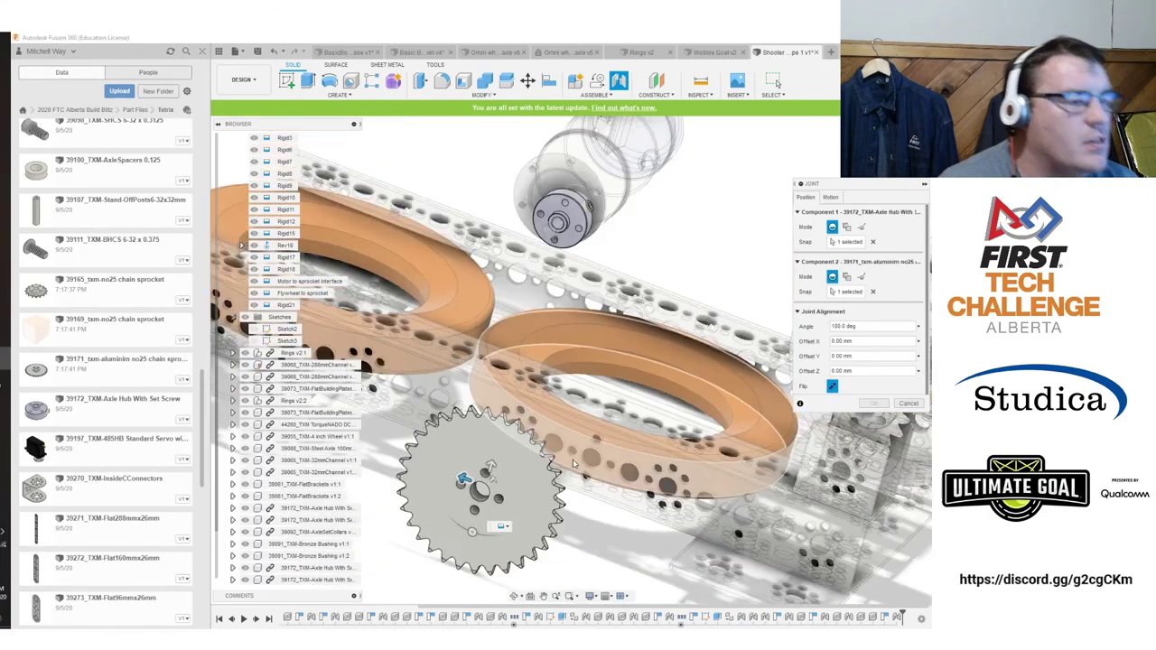
pyautogui.click(775, 80)
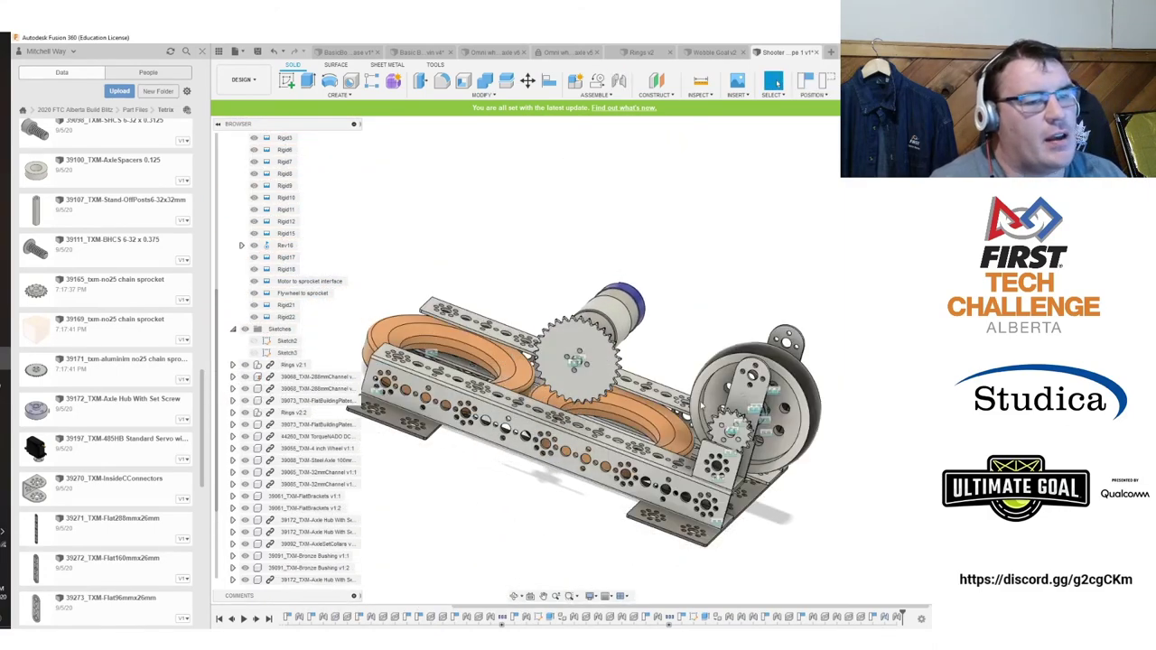
# Examine the motor position and the alignment of both sprockets from several angles, and browse the remaining Tetrix parts.
pyautogui.click(873, 132)
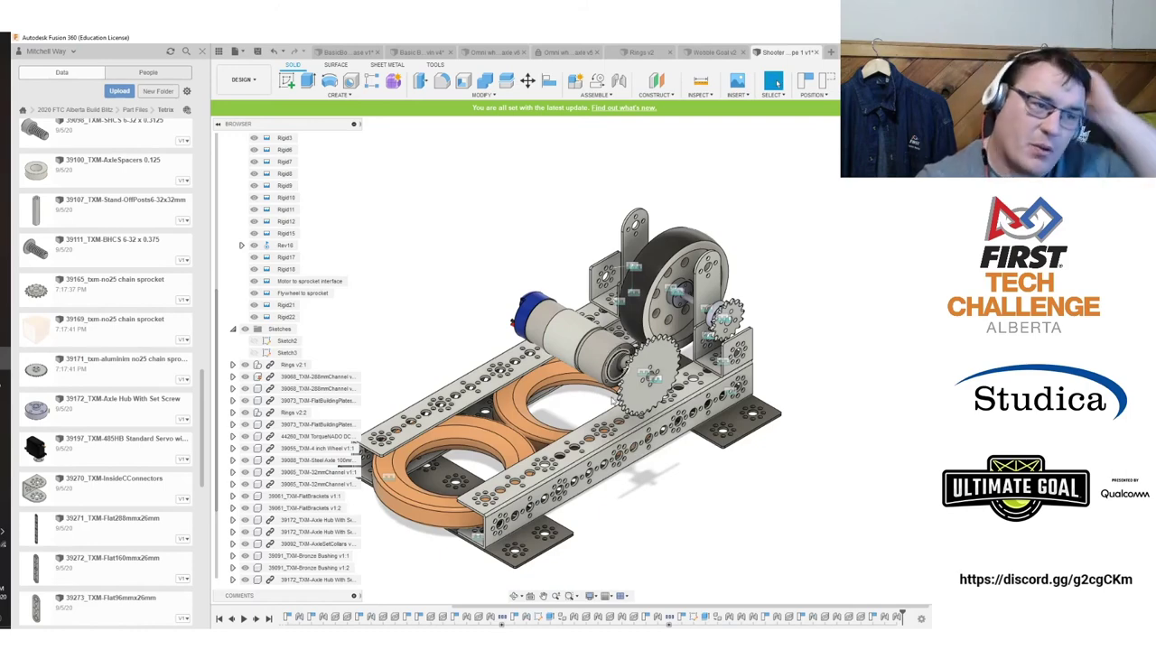
pyautogui.scroll(2, 636, 379)
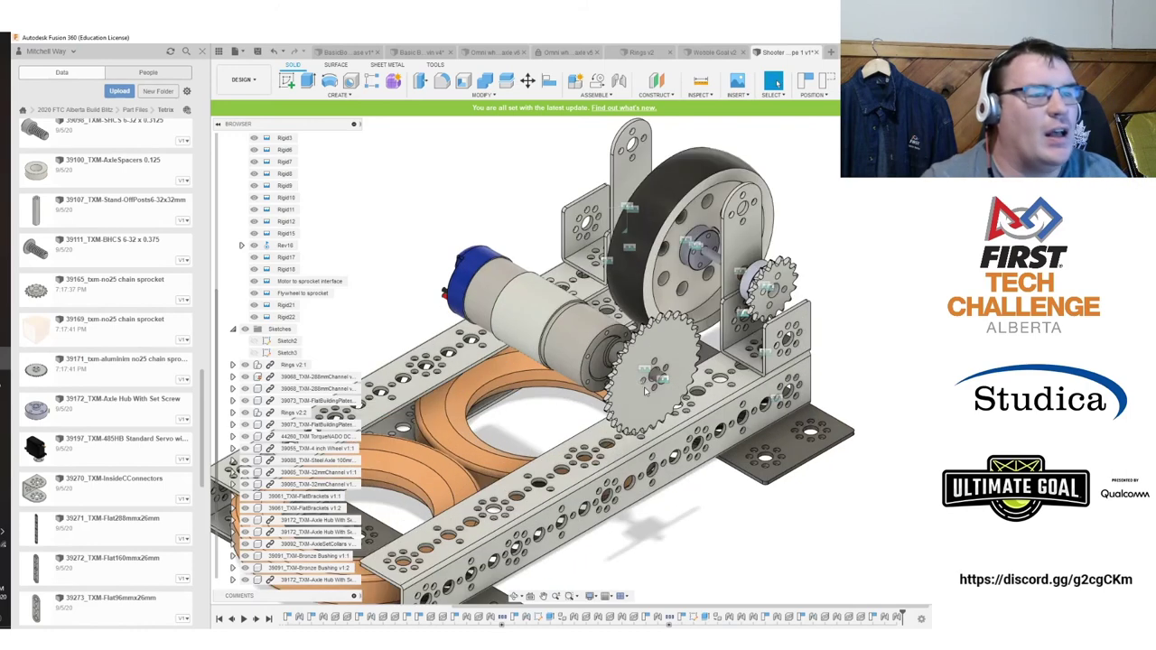
pyautogui.scroll(-5, 93, 362)
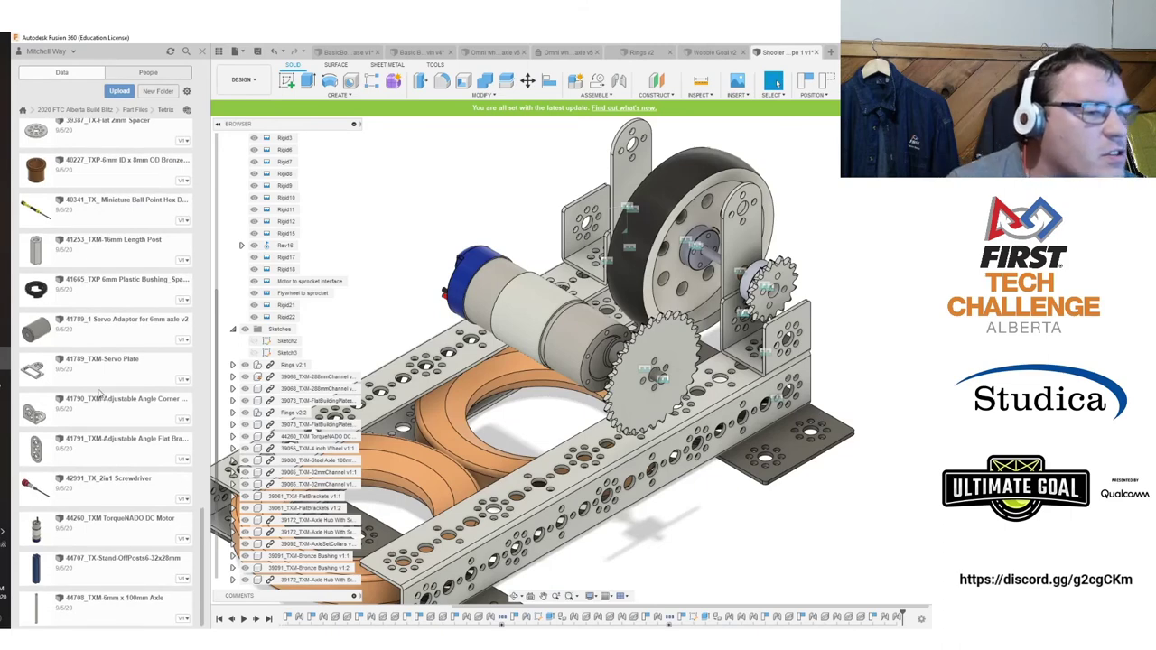
pyautogui.click(892, 153)
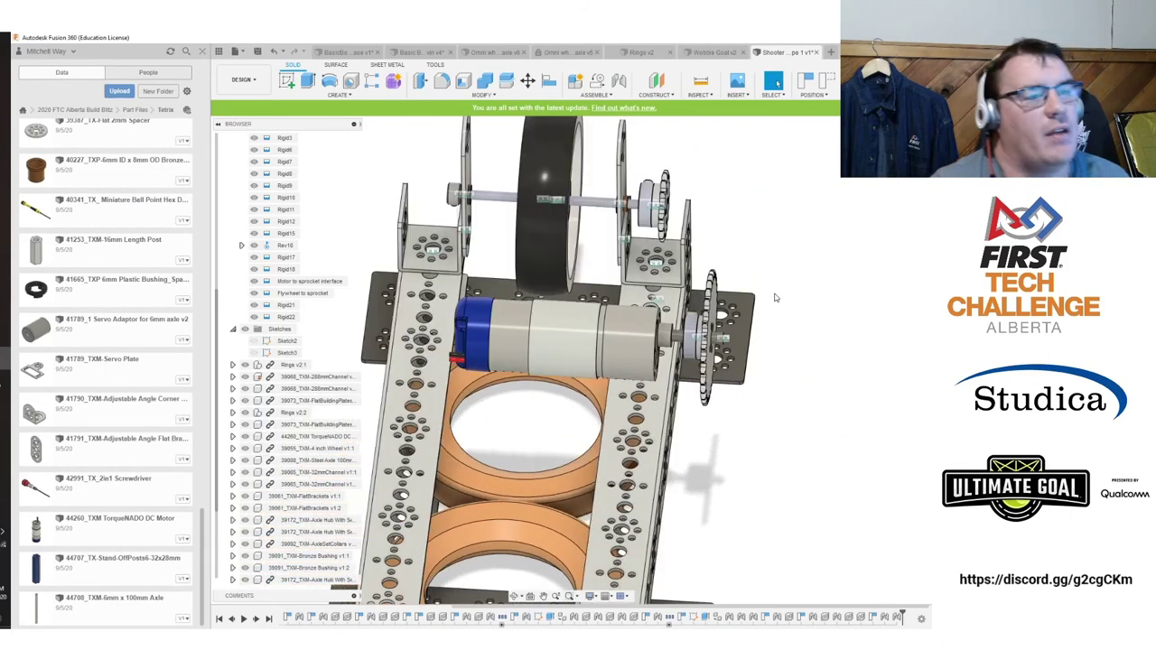
pyautogui.moveTo(633, 346); pyautogui.dragTo(569, 348)
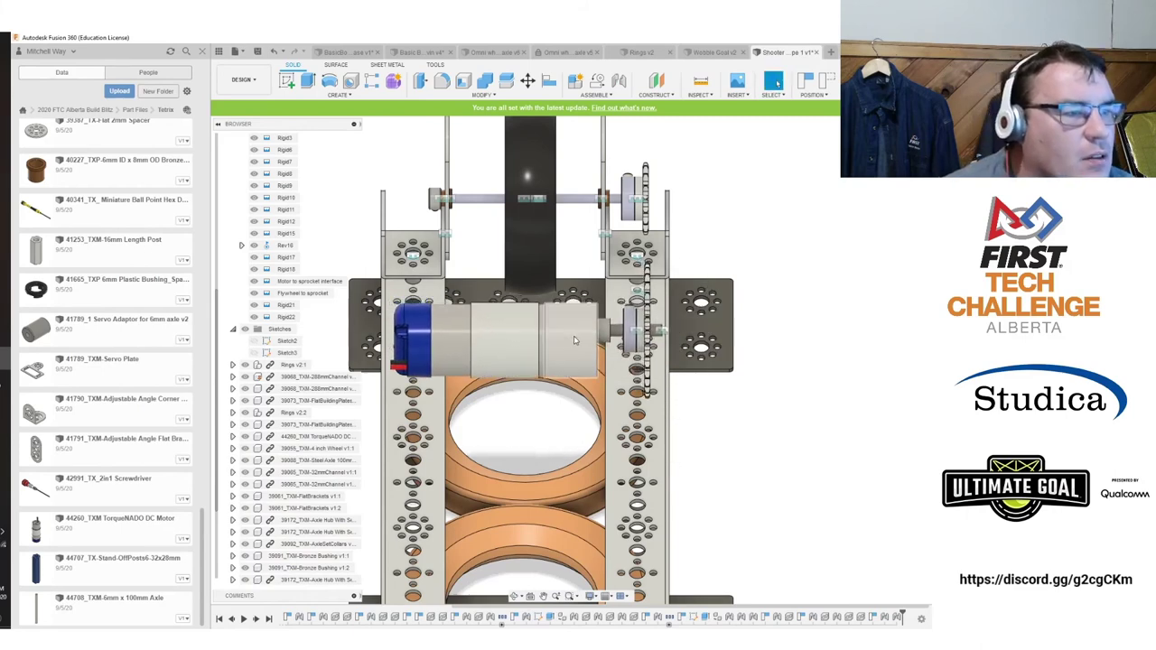
pyautogui.scroll(3, 572, 344)
pyautogui.scroll(-4, 570, 344)
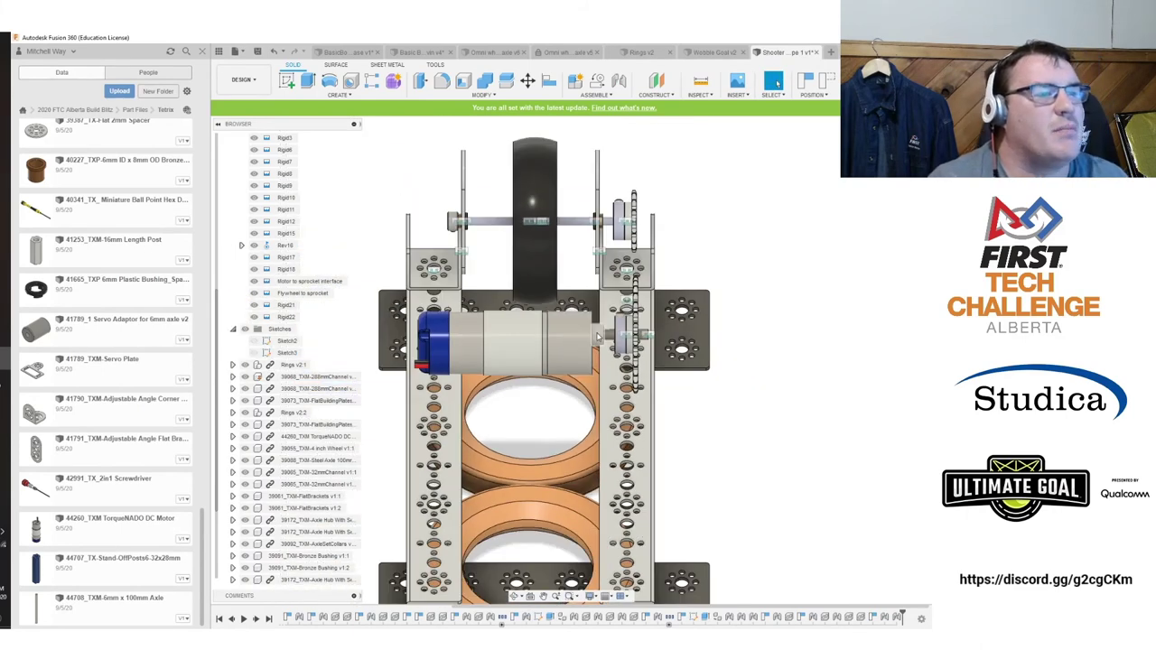
pyautogui.click(868, 132)
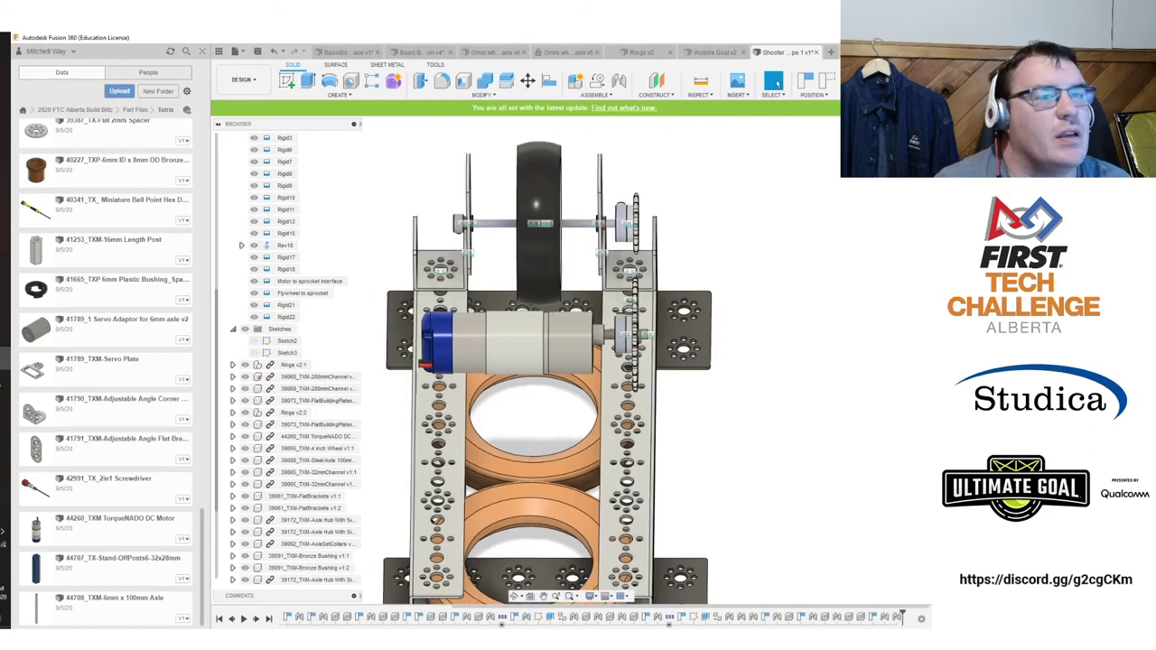
pyautogui.scroll(3, 620, 377)
pyautogui.scroll(1, 601, 383)
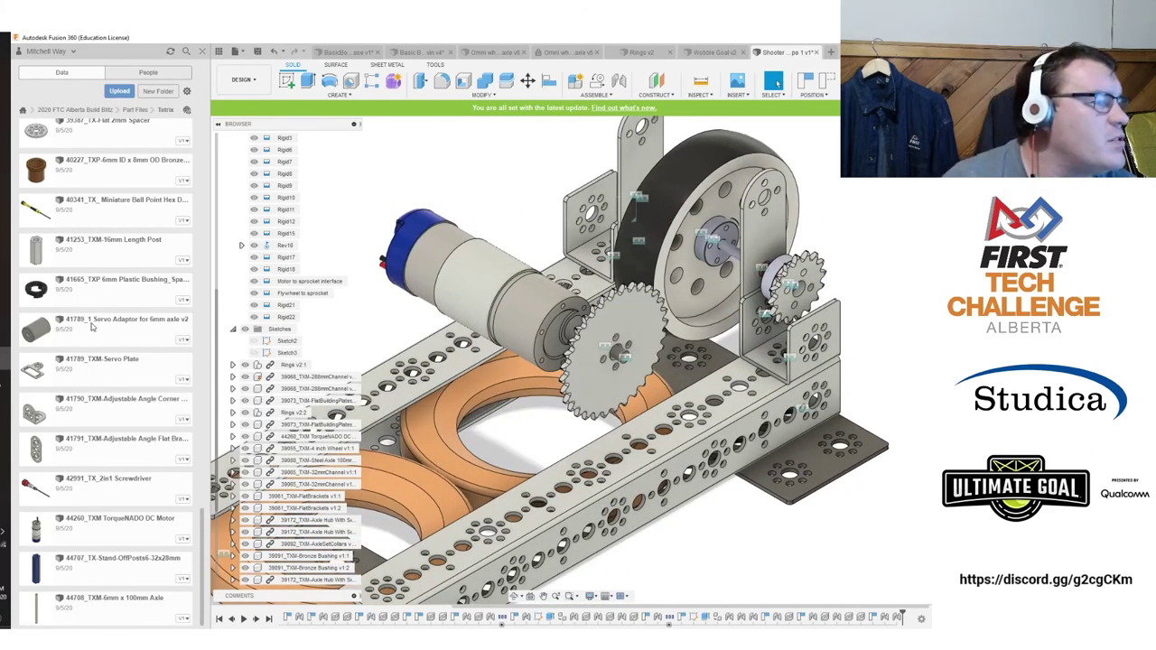
# Insert the 39067 160mm channel from the Tetrix folder, placed in free space beside the base.
pyautogui.scroll(15, 74, 359)
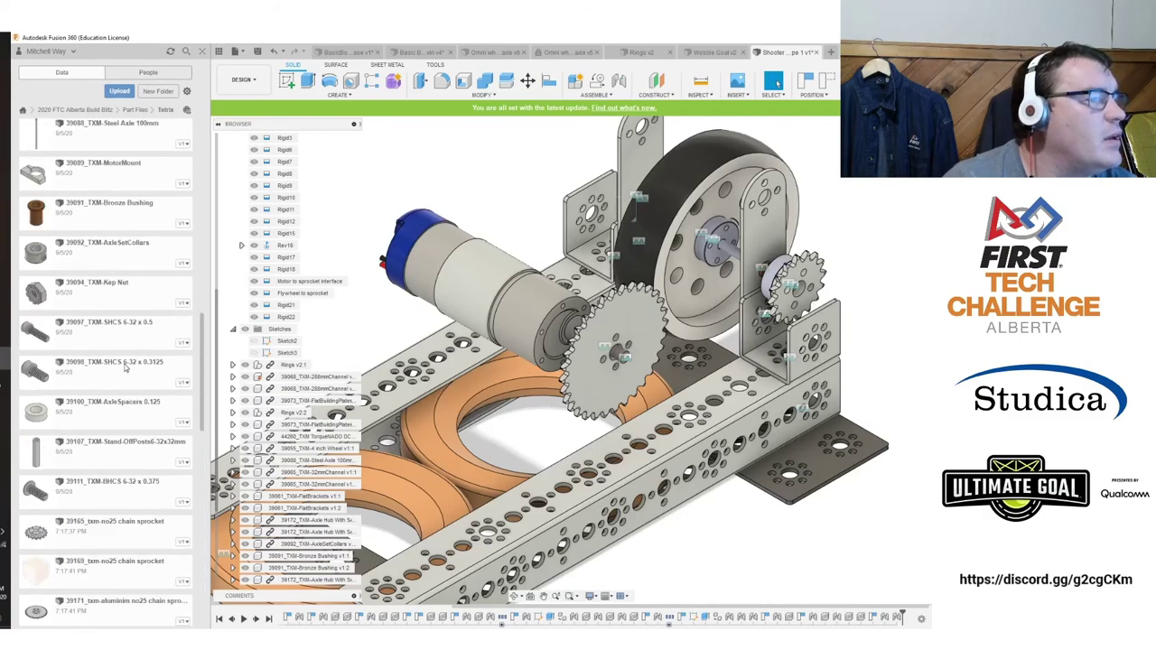
pyautogui.keyDown('shift'); pyautogui.moveTo(619, 352); pyautogui.dragTo(568, 354, button='middle'); pyautogui.keyUp('shift')
pyautogui.keyDown('shift'); pyautogui.moveTo(869, 283); pyautogui.dragTo(793, 201, button='middle'); pyautogui.keyUp('shift')
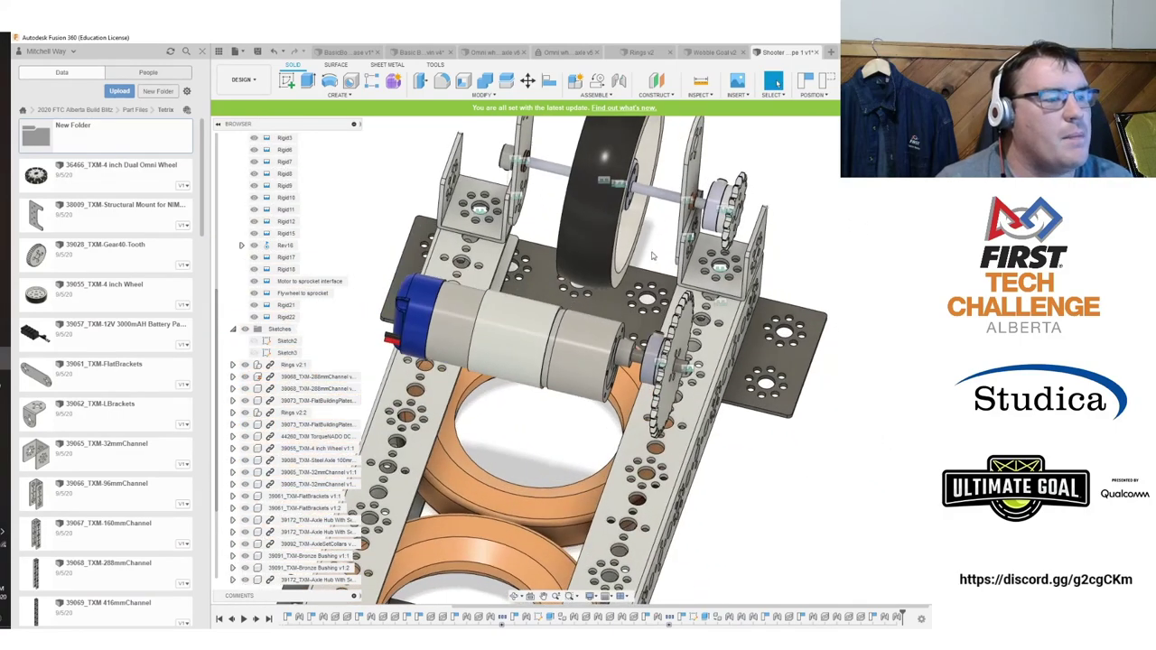
pyautogui.scroll(-5, 72, 370)
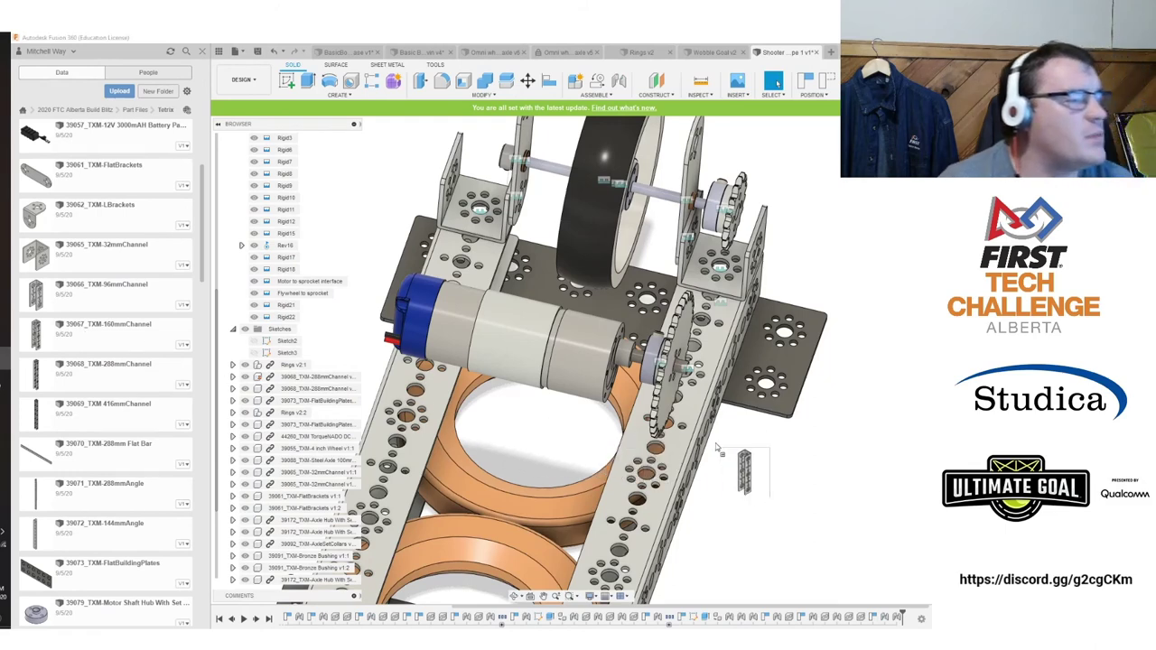
pyautogui.keyDown('shift'); pyautogui.moveTo(758, 531); pyautogui.dragTo(746, 473, button='middle'); pyautogui.keyUp('shift')
pyautogui.click(720, 472)
# Move the 160 mm channel over the base and rotate it -90° about Y and 90° about Z so it lies crosswise.
pyautogui.press('m')
pyautogui.moveTo(583, 449); pyautogui.dragTo(587, 407)
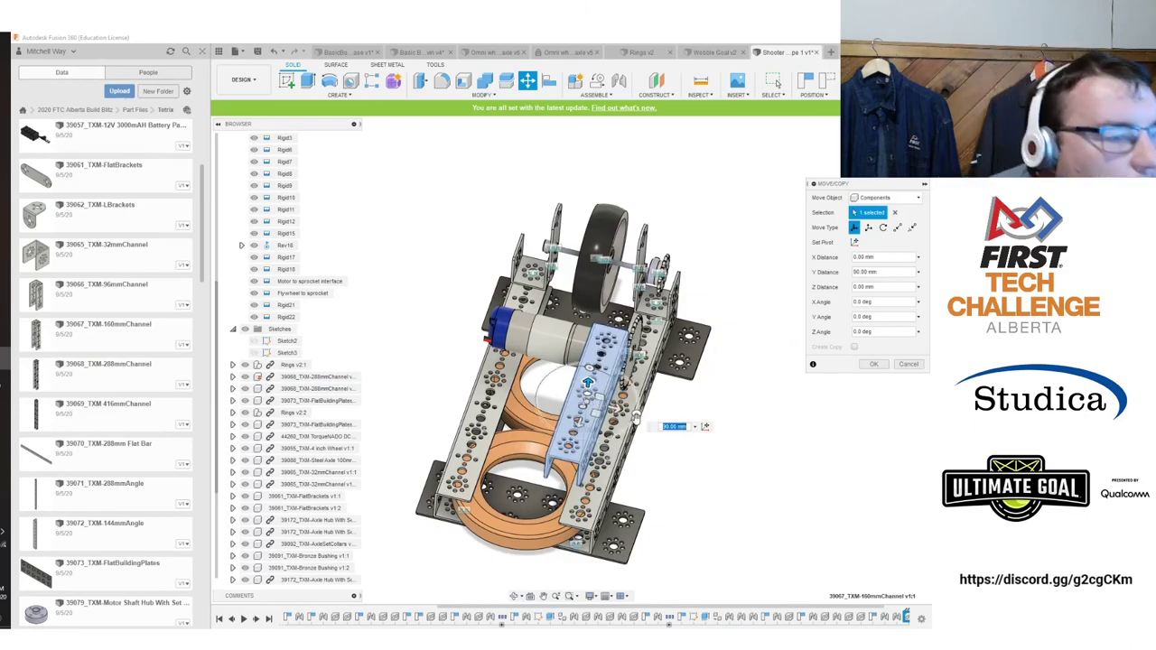
pyautogui.moveTo(635, 414); pyautogui.dragTo(573, 439)
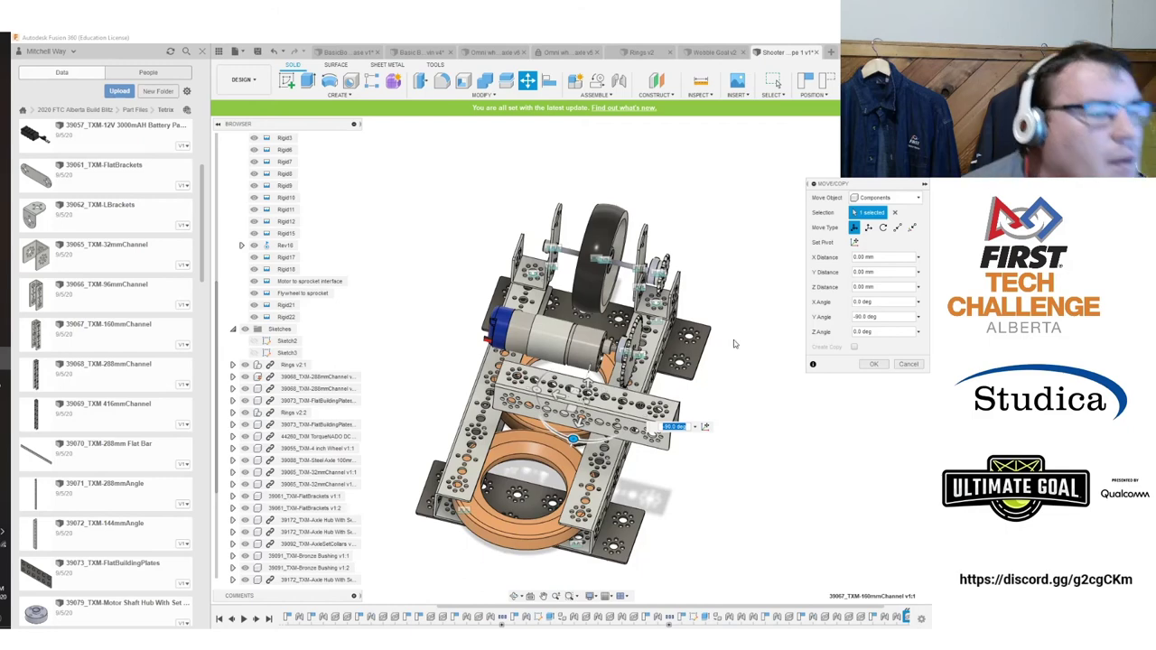
pyautogui.keyDown('shift'); pyautogui.moveTo(573, 439); pyautogui.dragTo(557, 305, button='middle'); pyautogui.keyUp('shift')
pyautogui.scroll(3, 557, 304)
pyautogui.moveTo(530, 376); pyautogui.dragTo(569, 386)
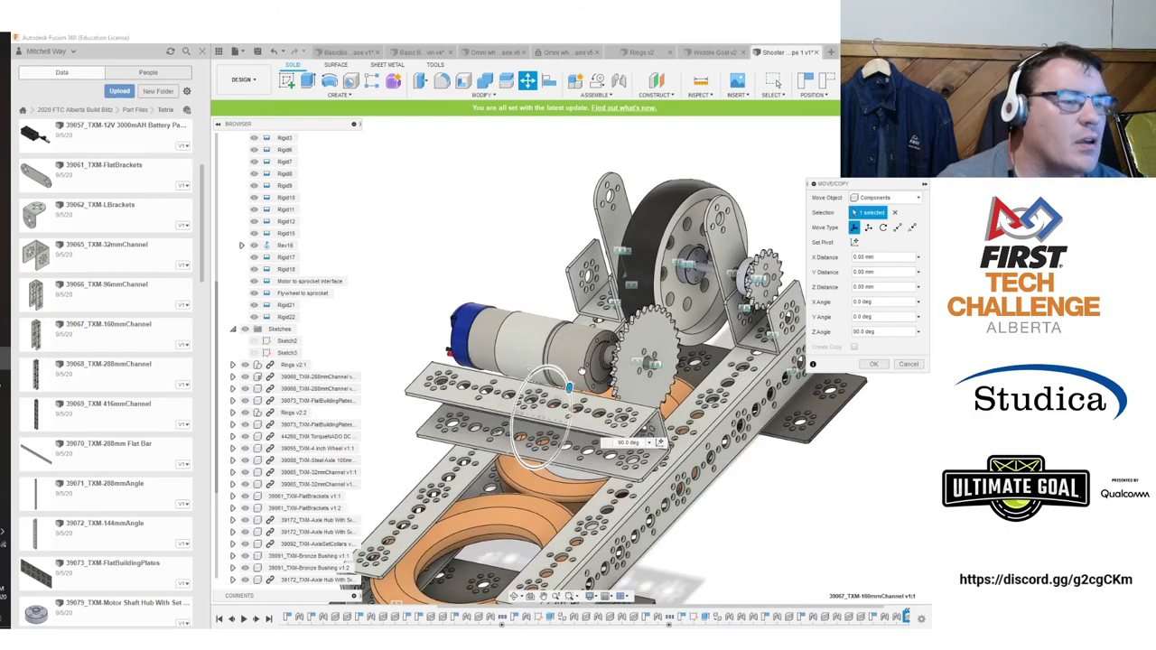
pyautogui.click(883, 364)
# Capture the positions and rigidly join the cross channel's end hole to the 288 mm base channel at a 90° angle with no offset.
pyautogui.scroll(3, 675, 421)
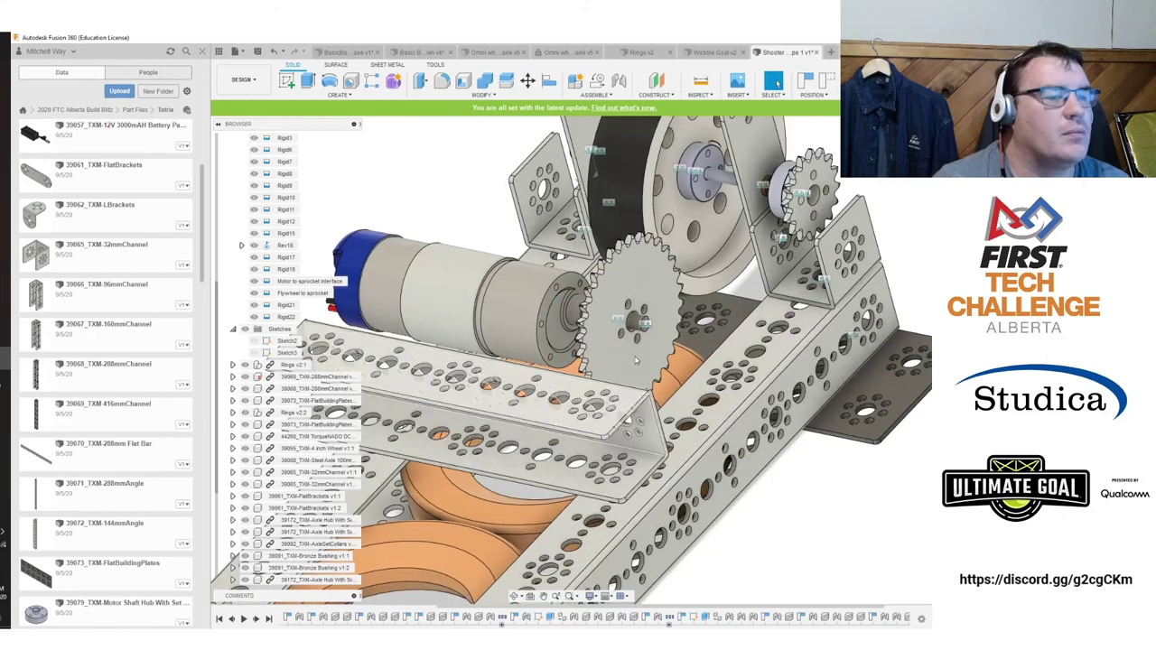
pyautogui.click(620, 82)
pyautogui.click(527, 352)
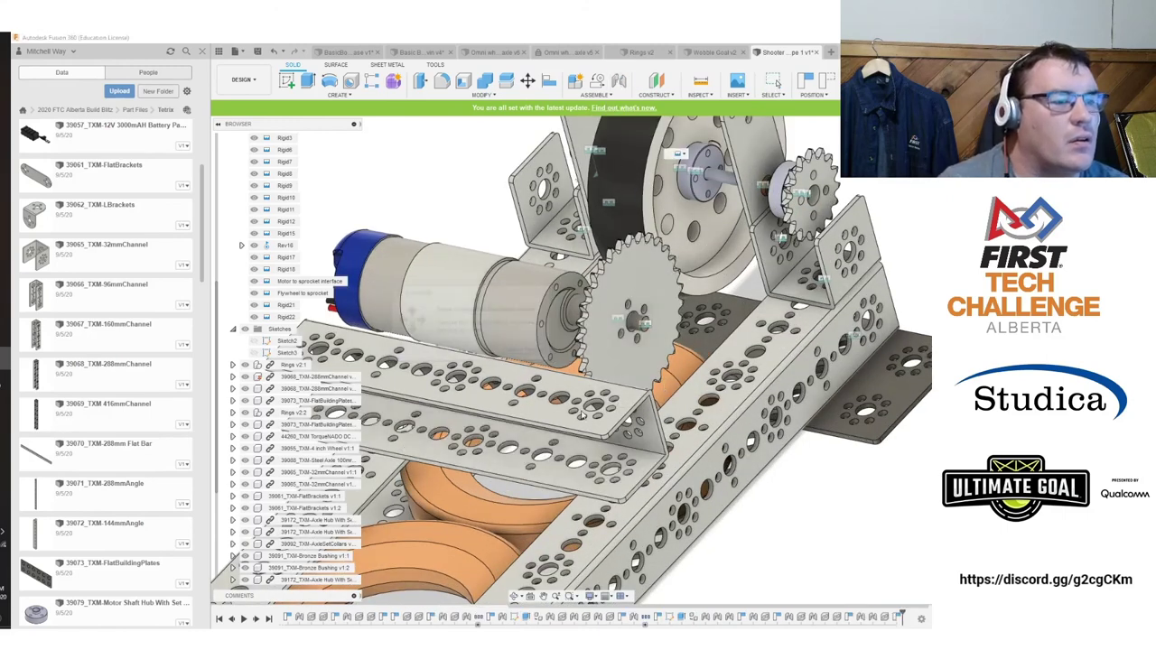
pyautogui.click(613, 473)
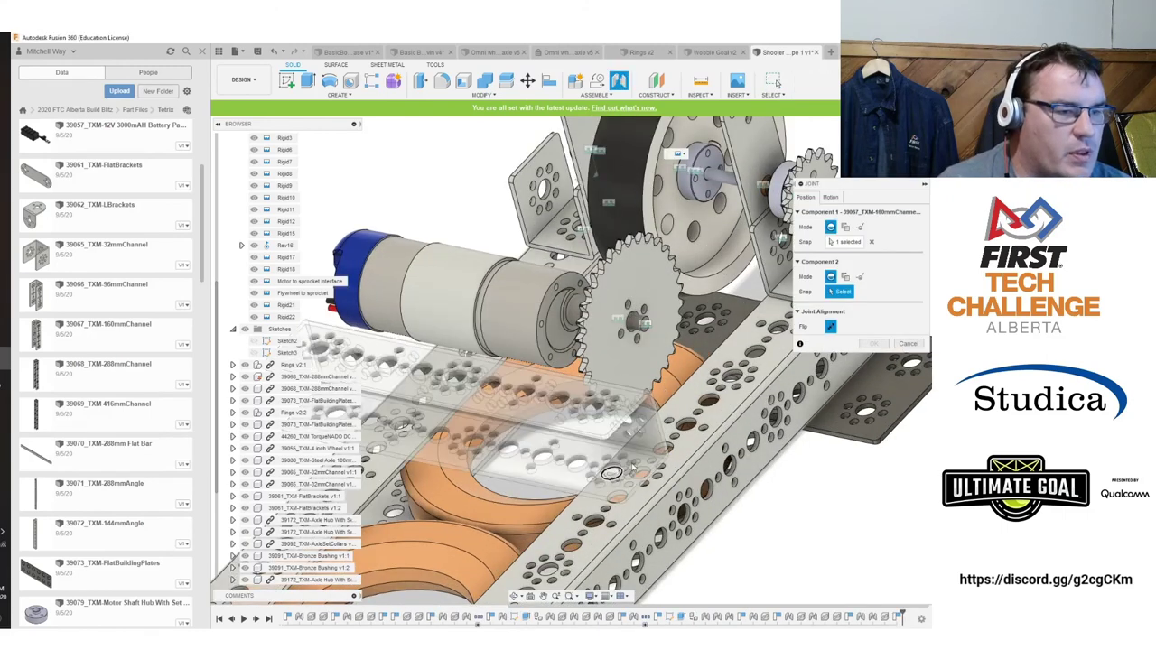
pyautogui.click(608, 522)
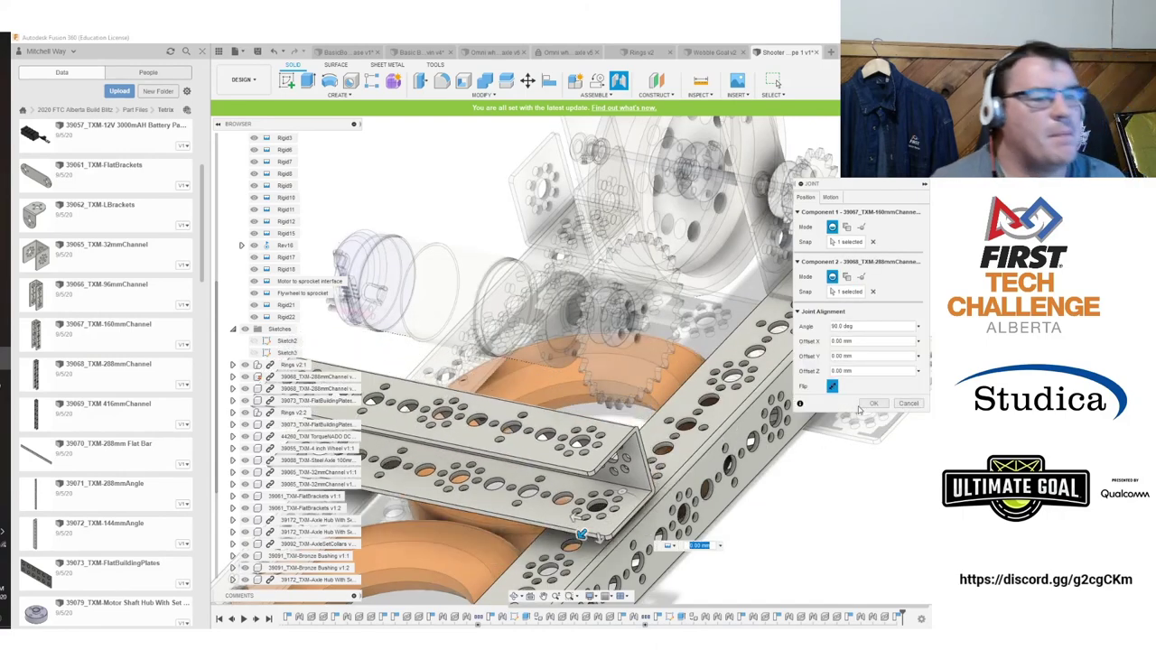
pyautogui.click(872, 404)
# Examine how the cross channel's holes line up with the base channels, from underneath and straight above, with the first ring hidden.
pyautogui.scroll(3, 607, 402)
pyautogui.moveTo(524, 407)
pyautogui.keyDown('shift'); pyautogui.mouseDown(button='middle')
pyautogui.moveTo(571, 359)
pyautogui.moveTo(588, 398)
pyautogui.moveTo(580, 428)
pyautogui.moveTo(587, 366)
pyautogui.moveTo(715, 391)
pyautogui.mouseUp(button='middle'); pyautogui.keyUp('shift')
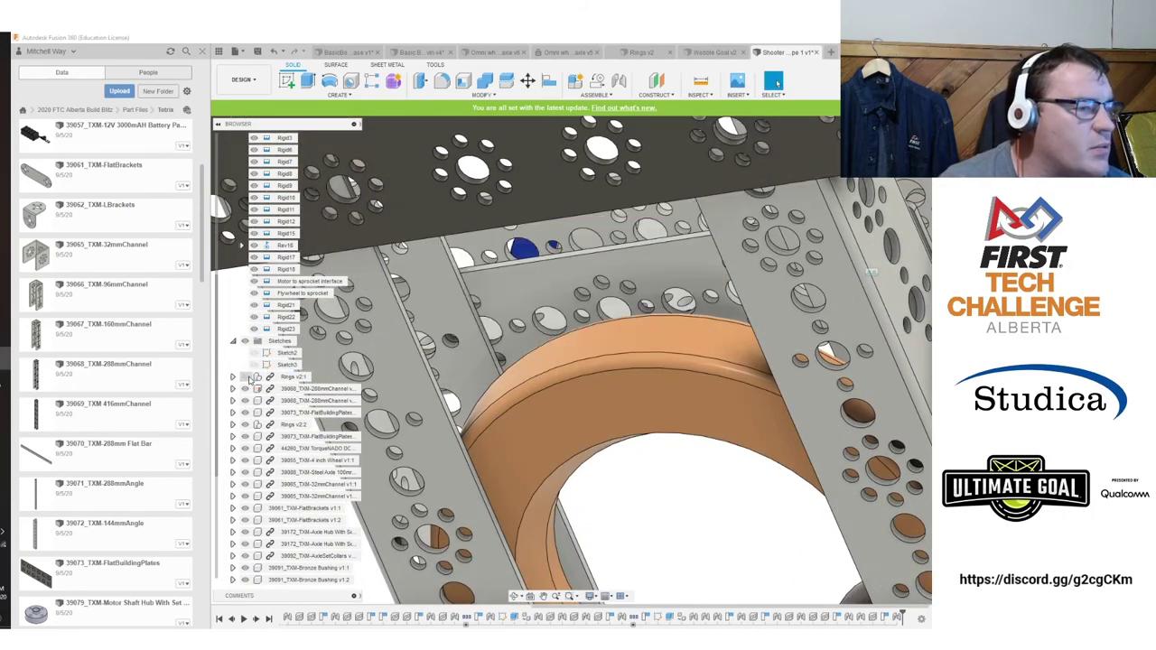
pyautogui.scroll(6, 419, 311)
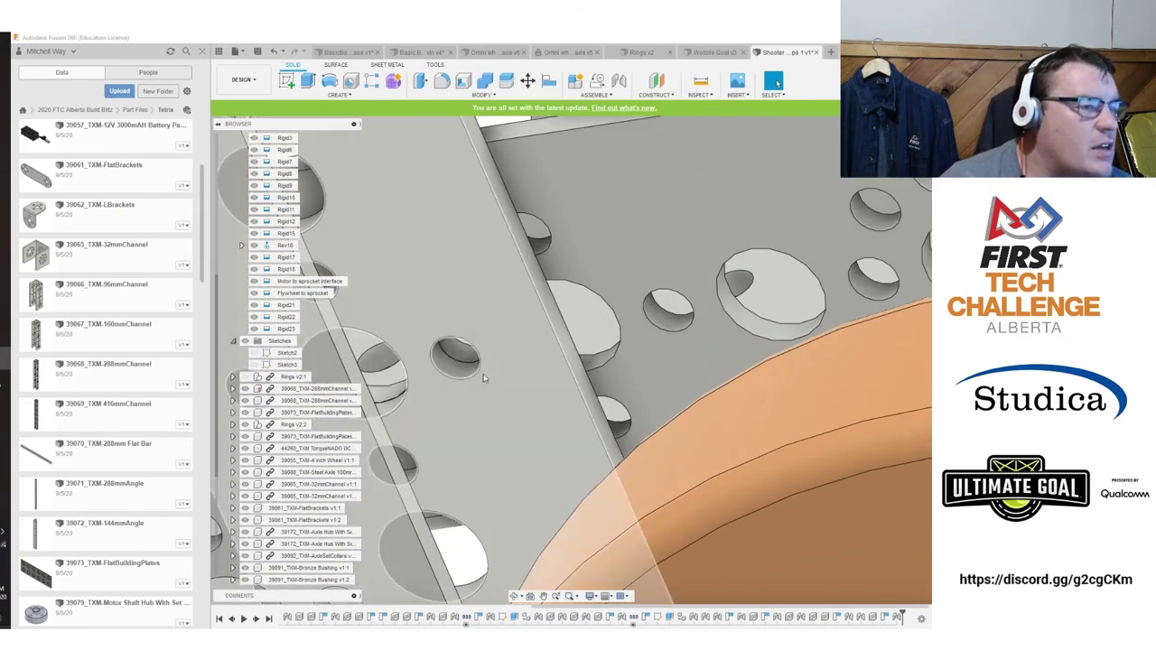
pyautogui.moveTo(571, 360)
pyautogui.keyDown('shift'); pyautogui.mouseDown(button='middle')
pyautogui.moveTo(659, 343)
pyautogui.moveTo(570, 360)
pyautogui.mouseUp(button='middle'); pyautogui.keyUp('shift')
pyautogui.click(892, 168)
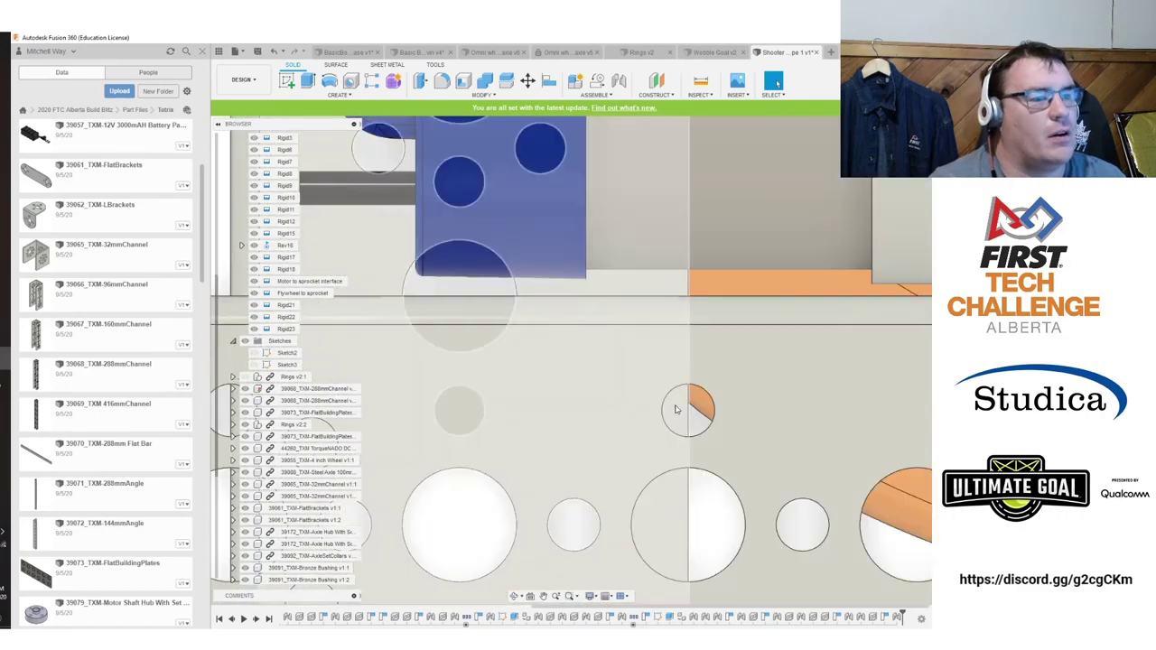
pyautogui.scroll(-6, 674, 407)
pyautogui.scroll(5, 673, 442)
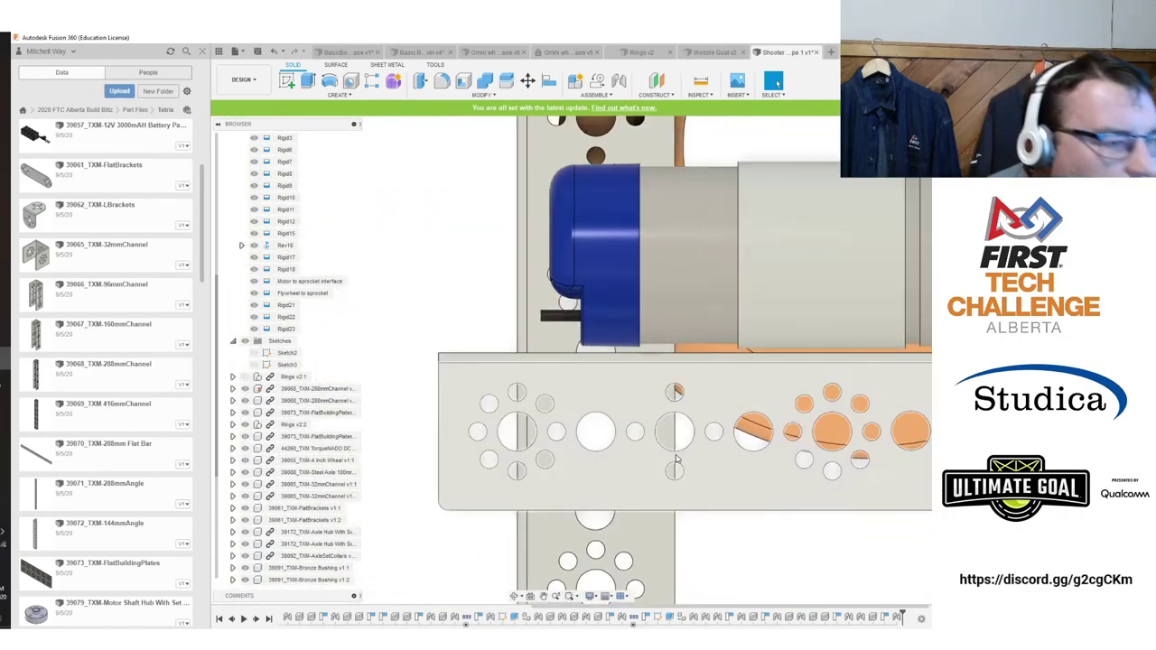
pyautogui.scroll(-6, 629, 420)
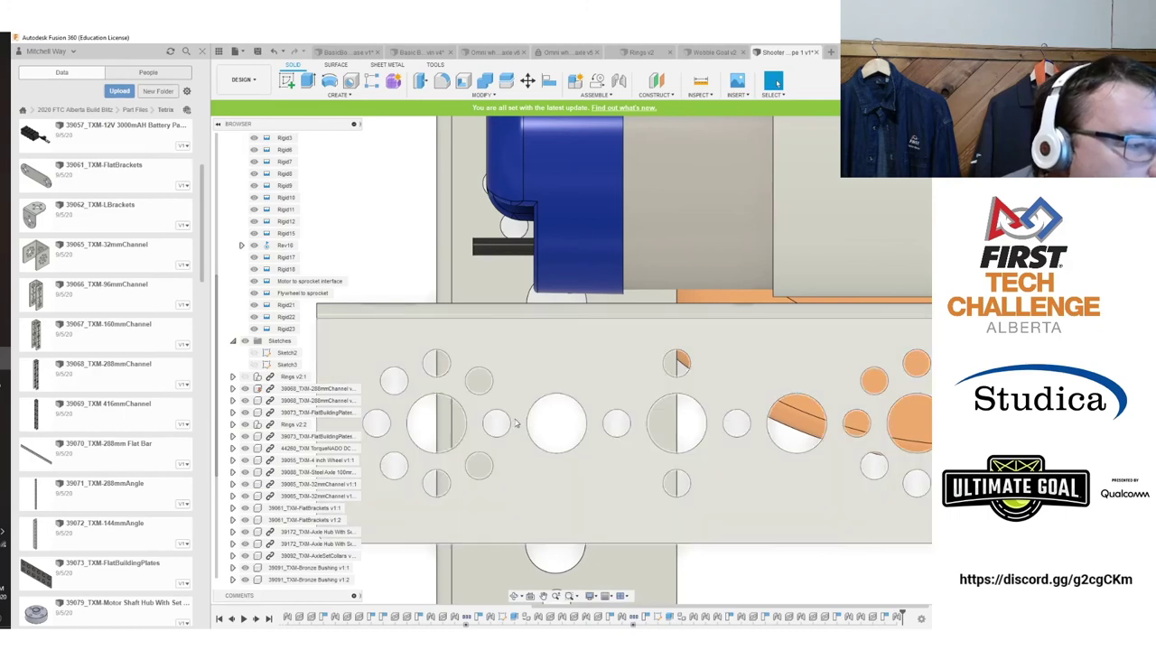
pyautogui.scroll(2, 646, 414)
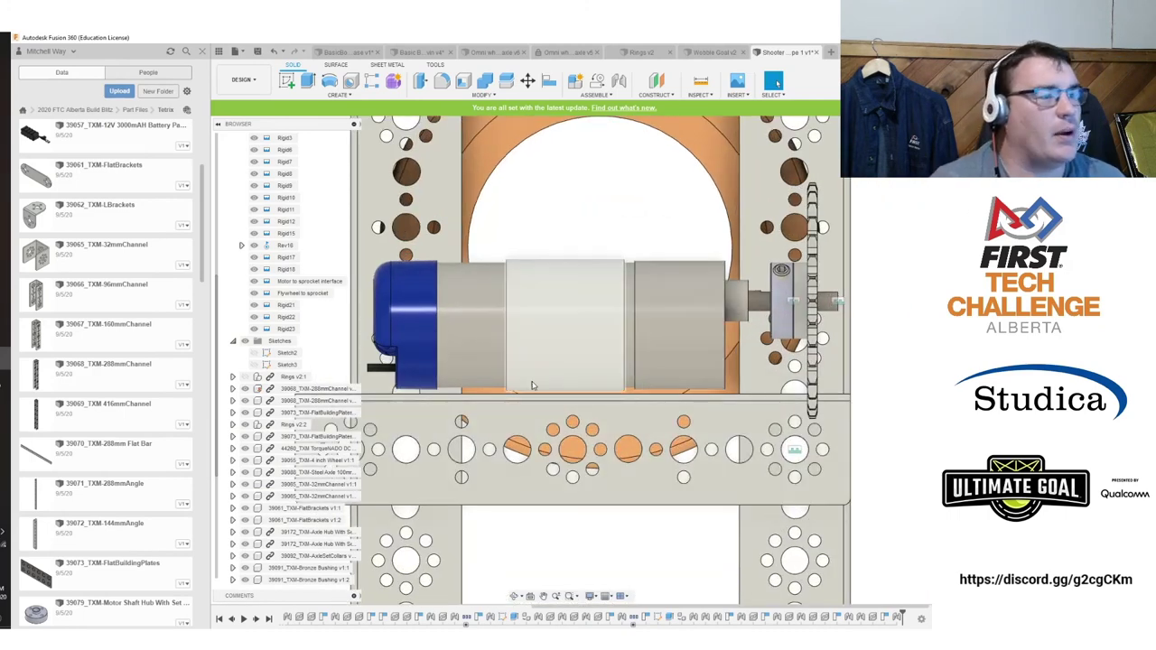
pyautogui.scroll(-3, 530, 387)
# Duplicate the 160 mm channel, turn the copy to face the opposite way and shift it -30 mm in Y.
pyautogui.scroll(-3, 292, 524)
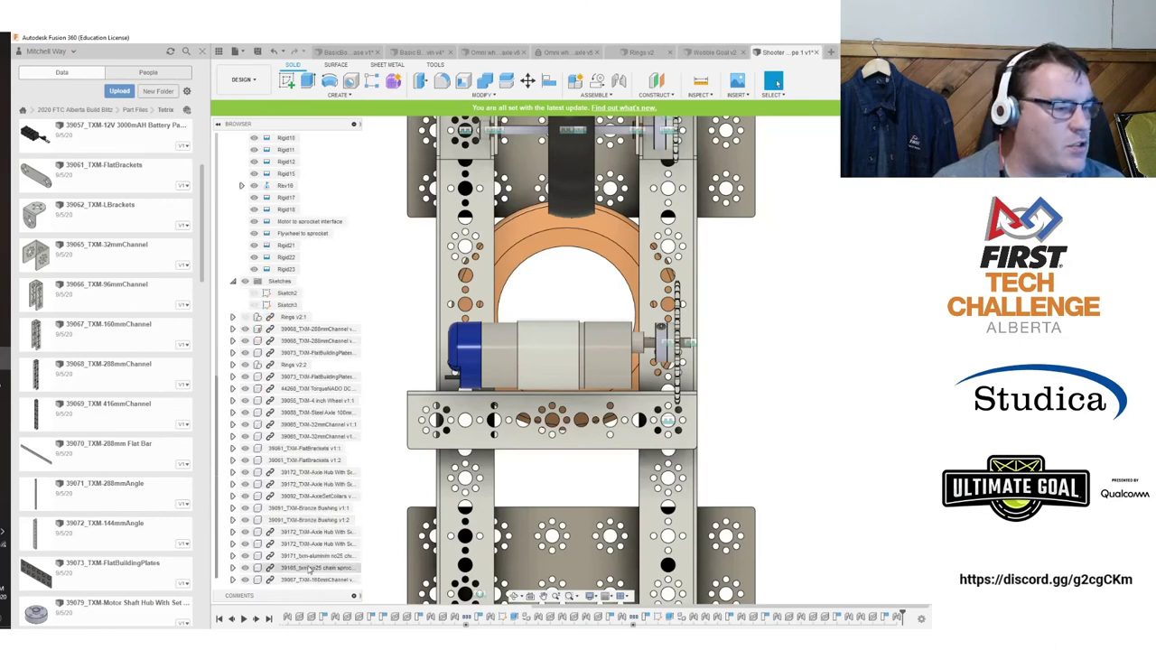
pyautogui.click(307, 578)
pyautogui.press('m')
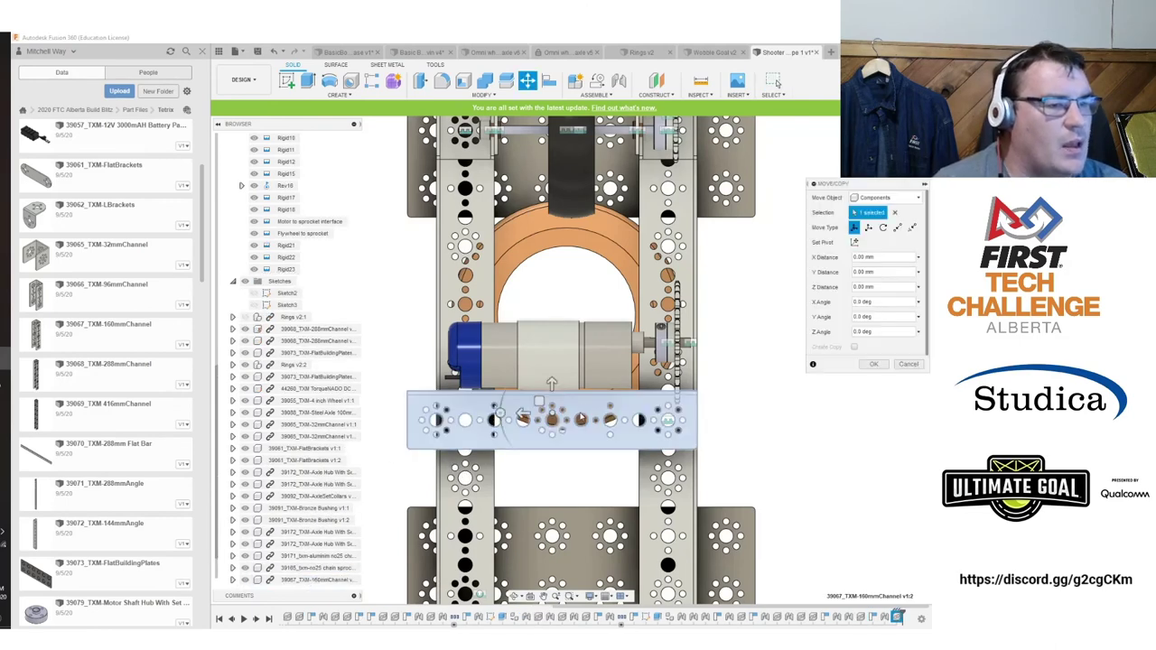
pyautogui.moveTo(502, 413); pyautogui.dragTo(621, 416)
pyautogui.moveTo(552, 442); pyautogui.dragTo(553, 388)
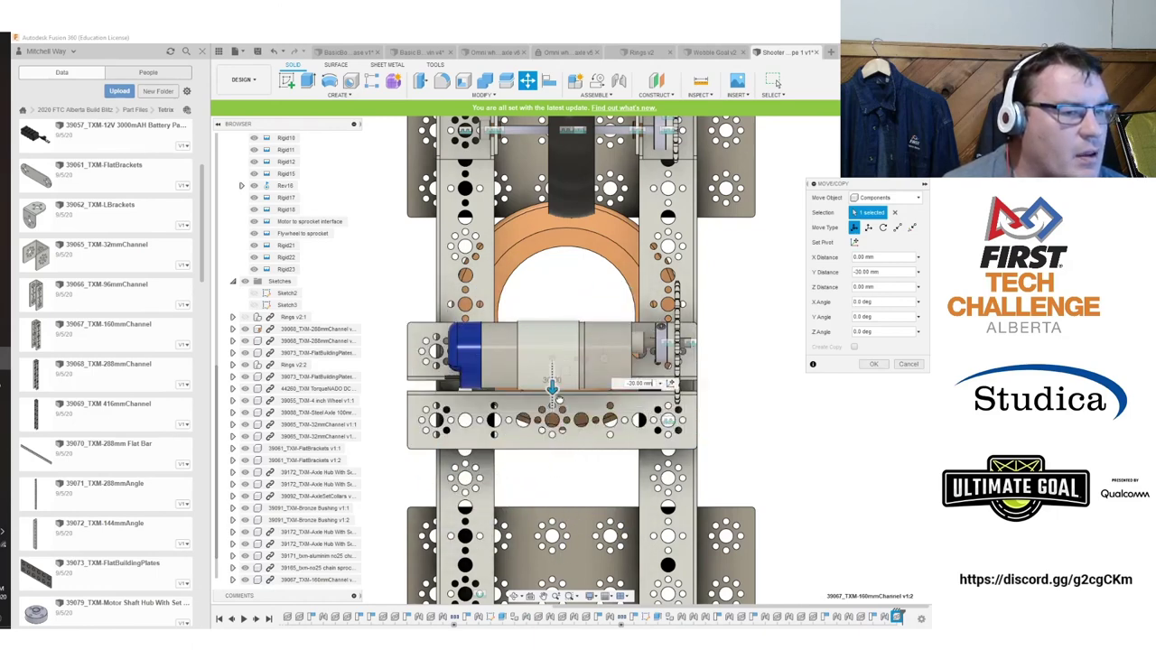
pyautogui.keyDown('shift'); pyautogui.moveTo(571, 354); pyautogui.dragTo(630, 387, button='middle'); pyautogui.keyUp('shift')
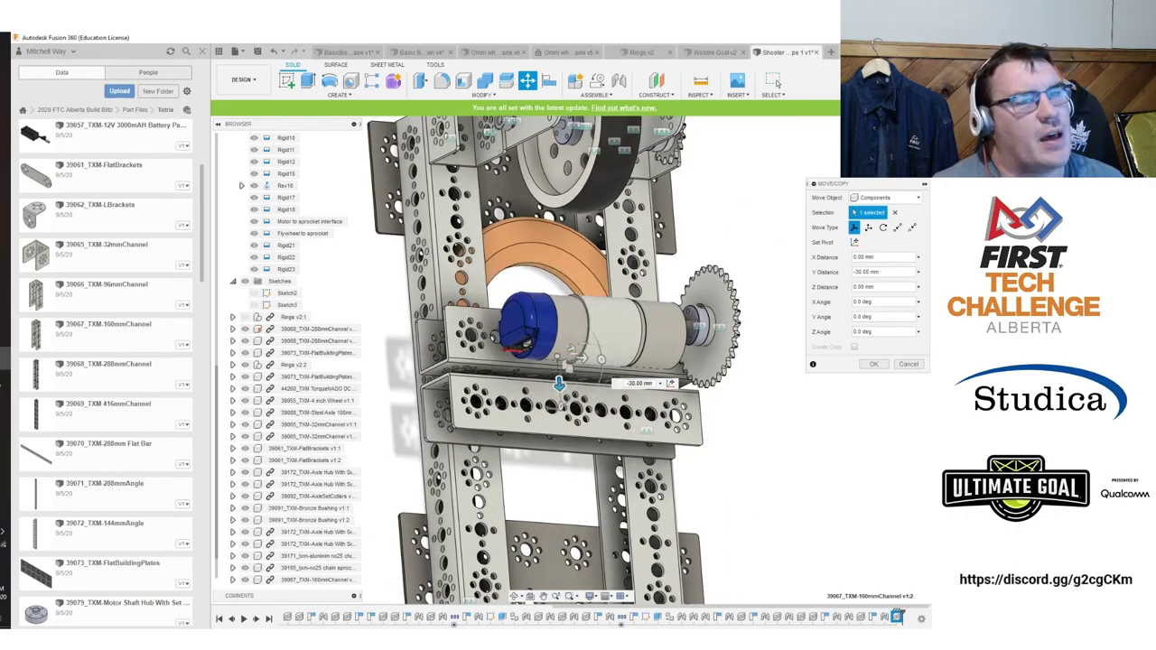
pyautogui.click(868, 129)
pyautogui.scroll(5, 666, 404)
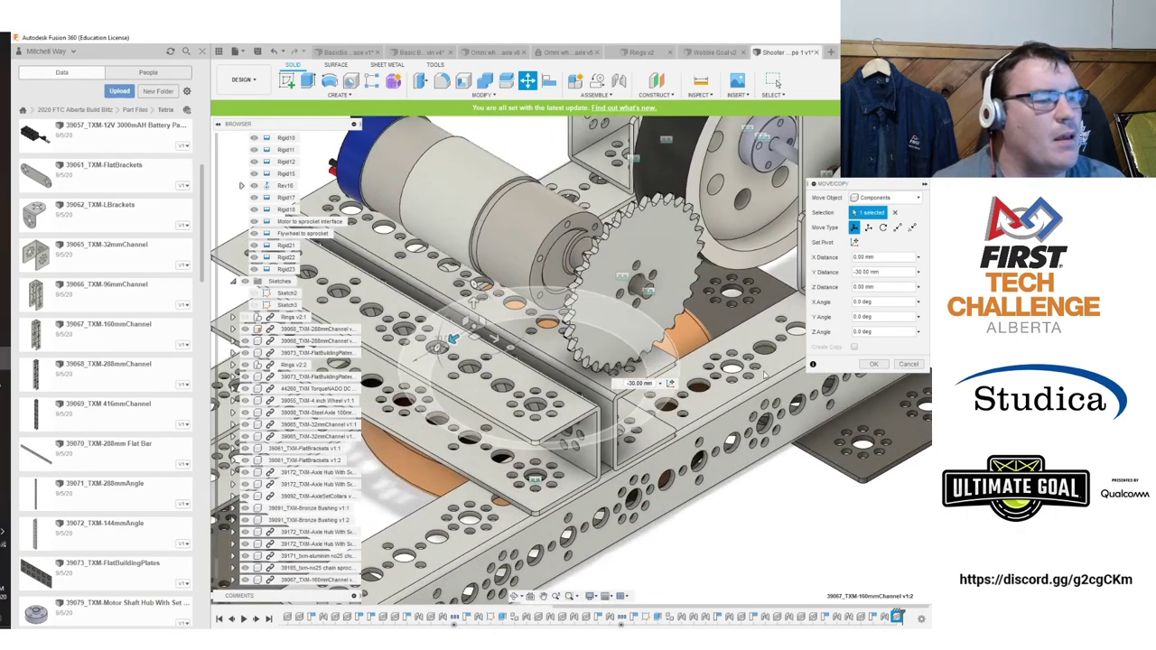
pyautogui.click(873, 364)
# Capture the positions and rigidly join the copied channel's end hole to the 288 mm base channel at a -90° angle with no offset.
pyautogui.moveTo(571, 362)
pyautogui.keyDown('shift'); pyautogui.mouseDown(button='middle')
pyautogui.moveTo(627, 388)
pyautogui.moveTo(575, 366)
pyautogui.mouseUp(button='middle'); pyautogui.keyUp('shift')
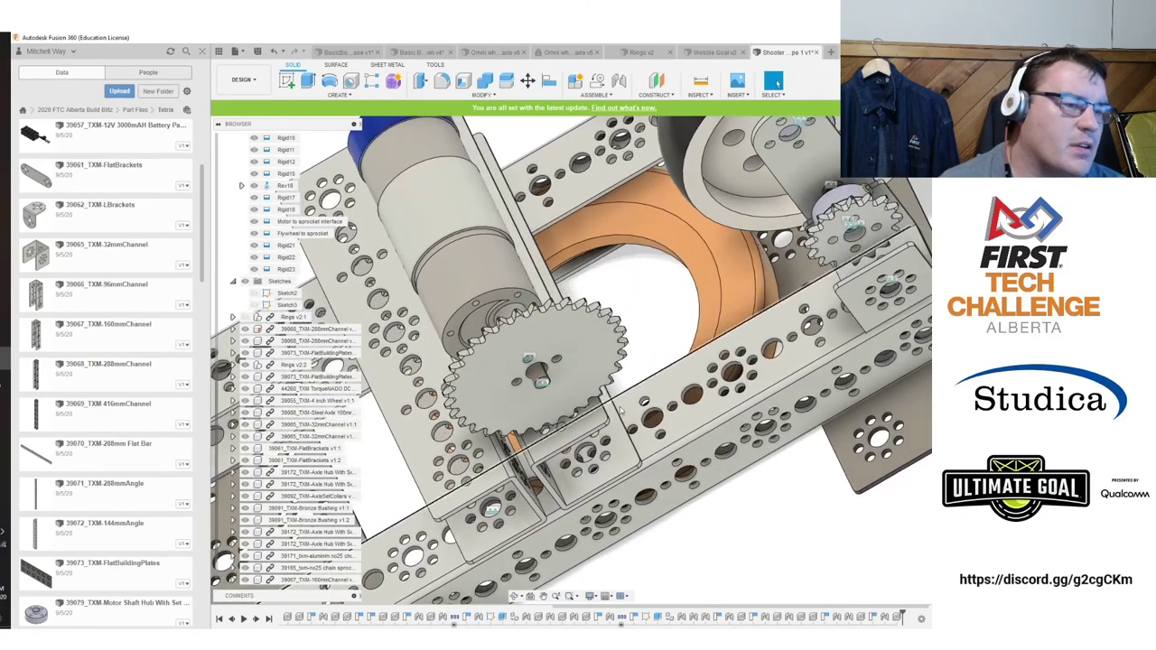
pyautogui.scroll(3, 592, 451)
pyautogui.moveTo(620, 481); pyautogui.dragTo(620, 411)
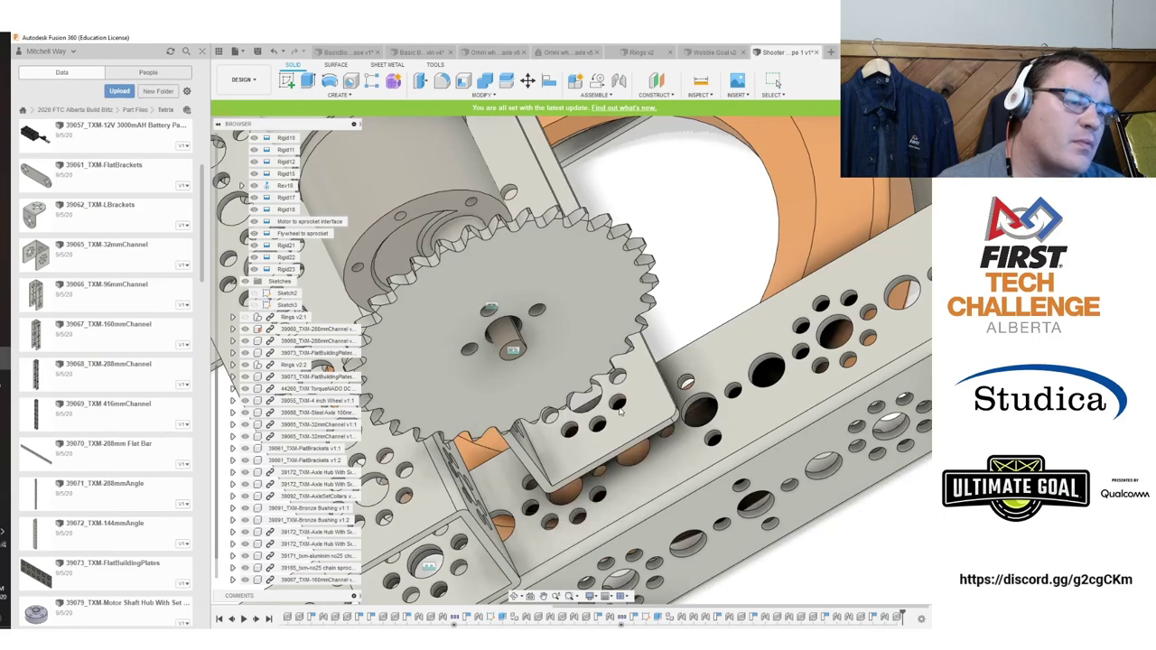
pyautogui.click(619, 80)
pyautogui.click(538, 361)
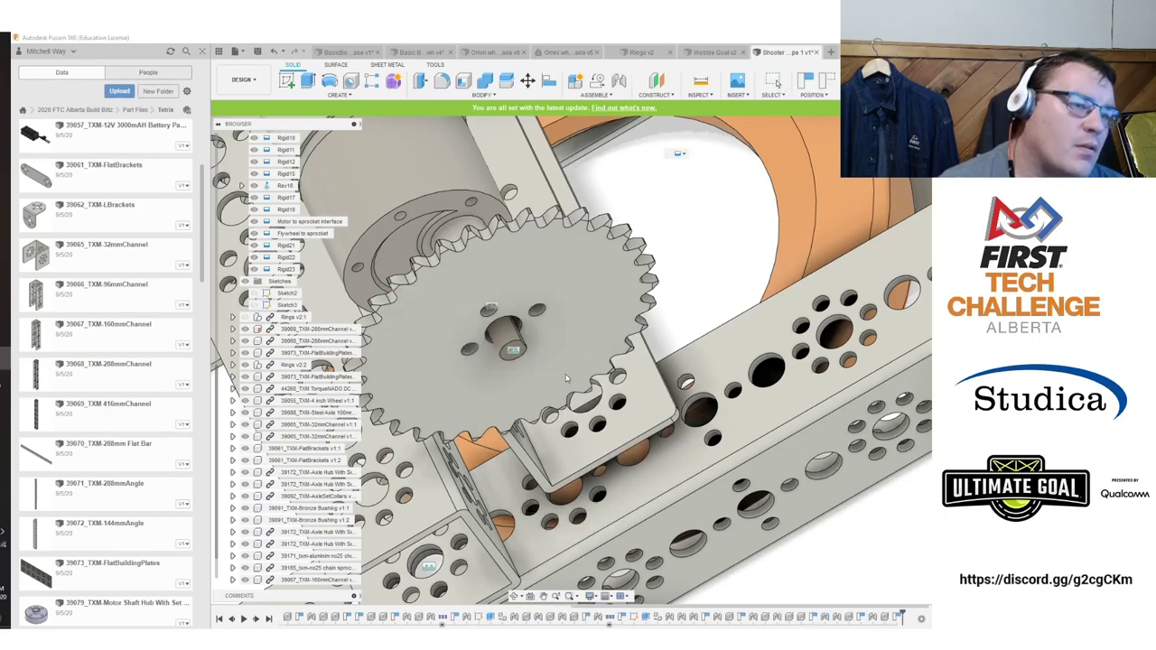
pyautogui.click(584, 400)
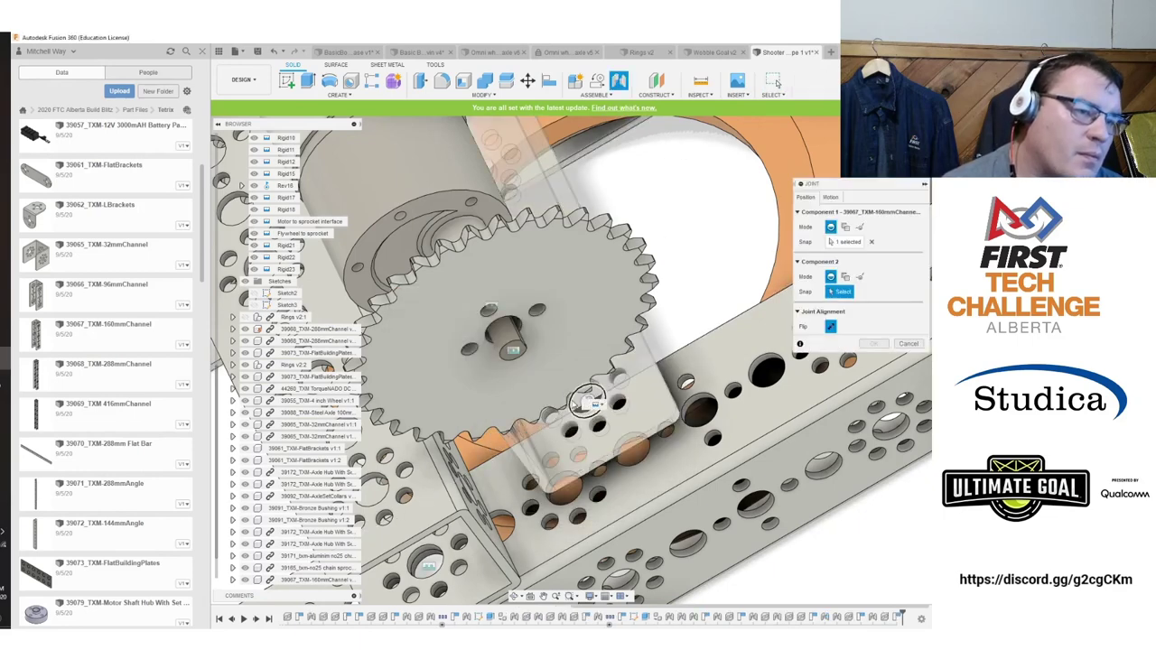
pyautogui.click(555, 506)
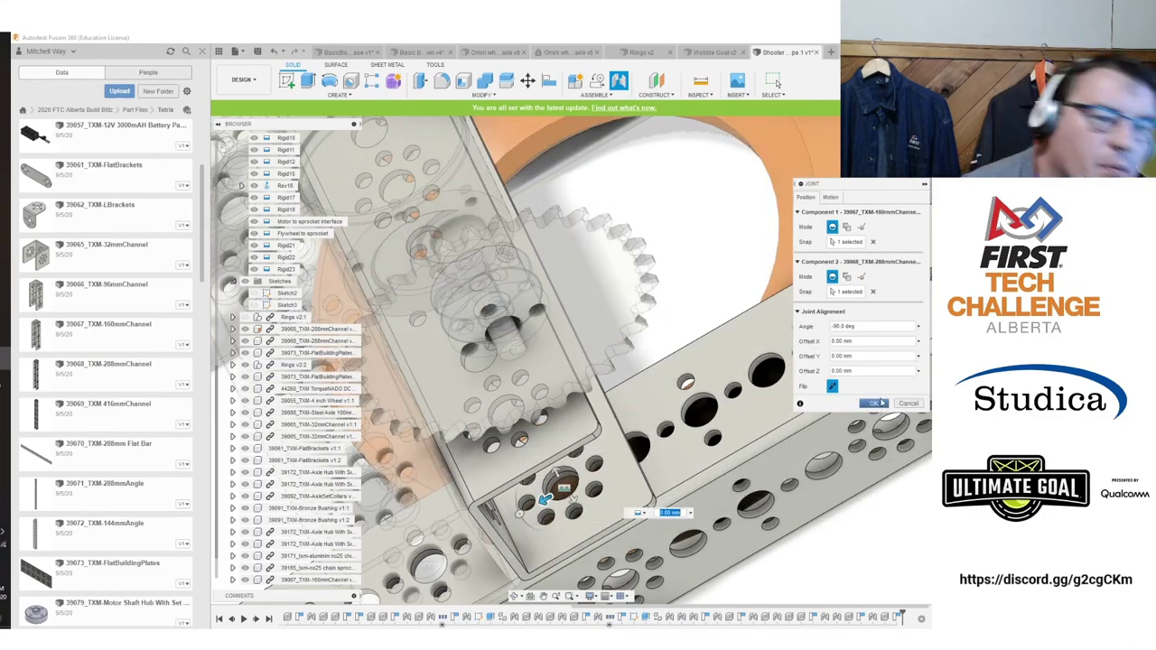
pyautogui.click(881, 403)
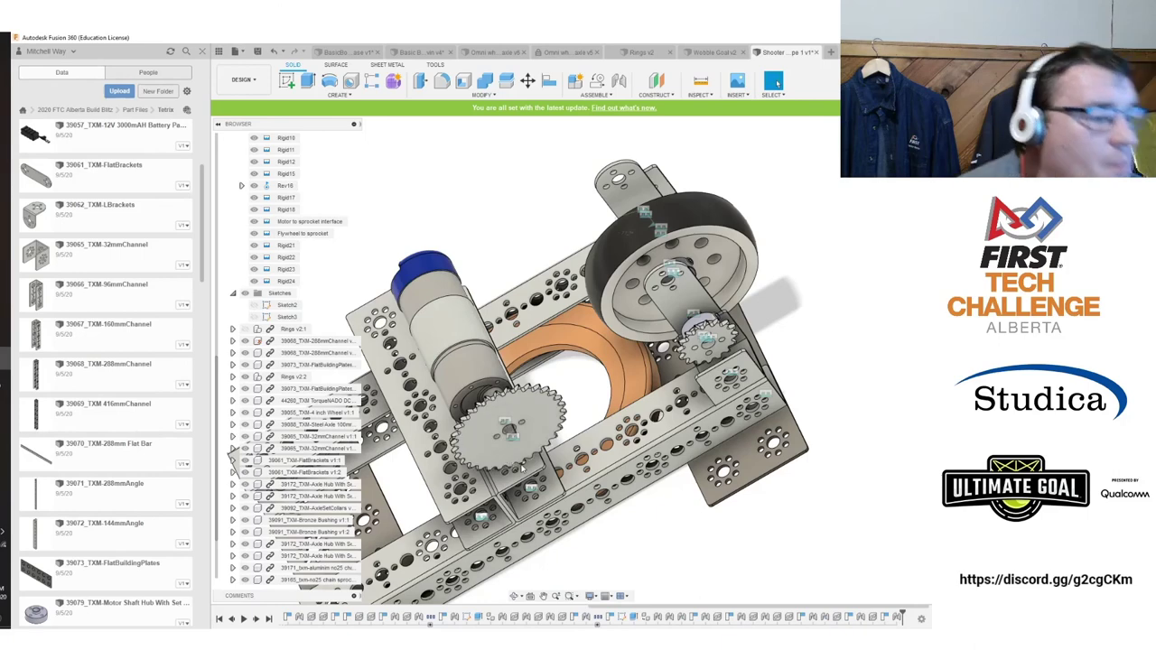
# Insert the 39089 MotorMount from the Tetrix folder, placed in free space beside the base.
pyautogui.scroll(-10, 140, 385)
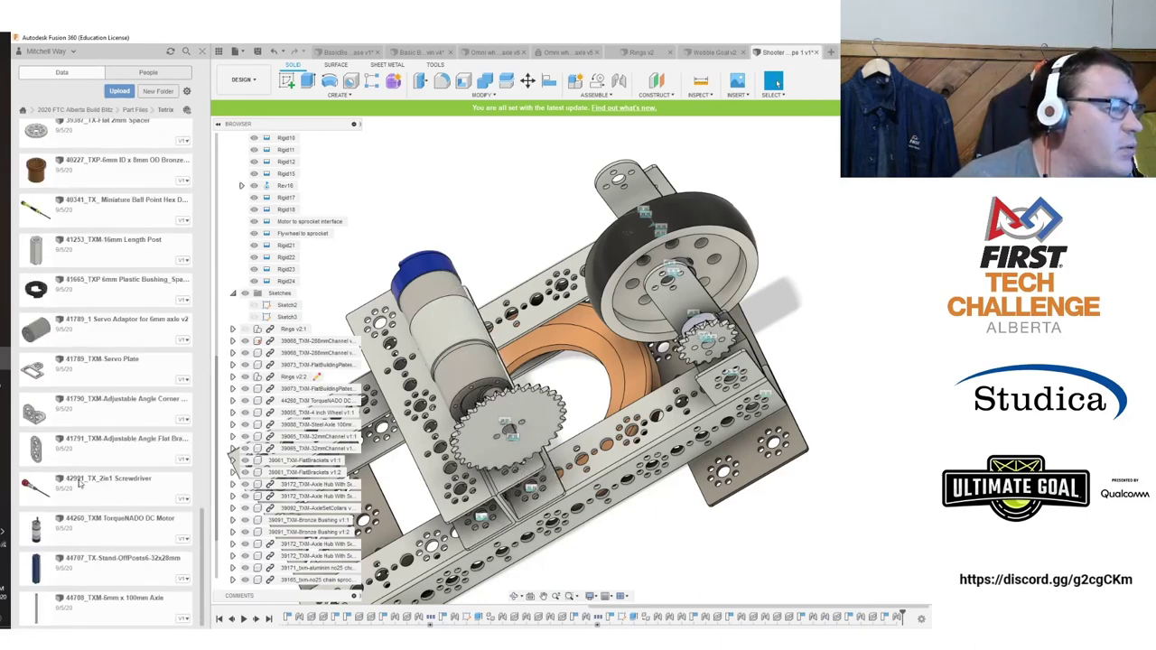
pyautogui.scroll(8, 82, 487)
pyautogui.scroll(3, 86, 483)
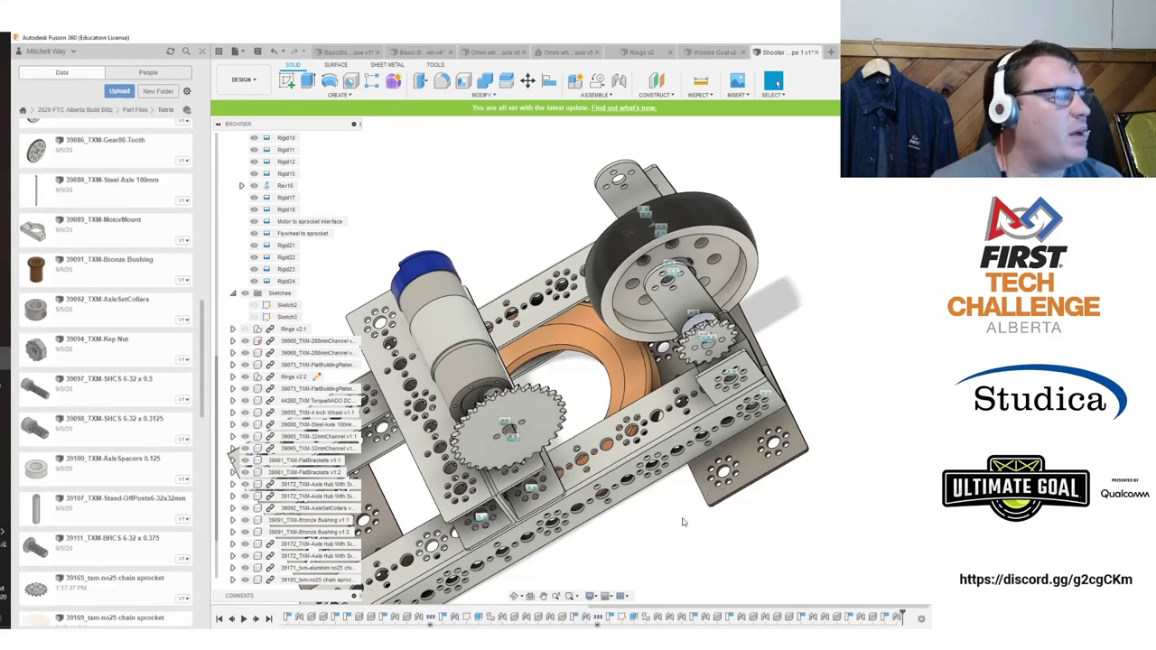
pyautogui.scroll(-3, 684, 522)
pyautogui.scroll(3, 502, 541)
pyautogui.moveTo(388, 538); pyautogui.dragTo(733, 394)
# Rotate the motor mount 90° about Y and move it -40 mm in X to bring it around the motor's shaft end.
pyautogui.moveTo(658, 406); pyautogui.dragTo(641, 400)
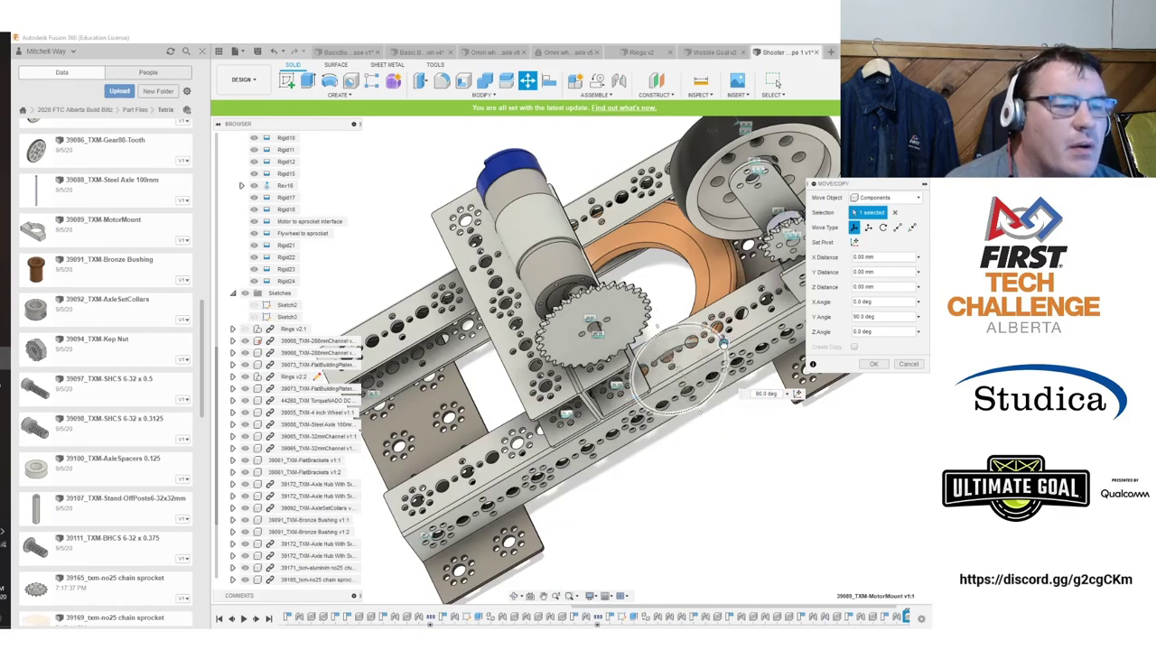
pyautogui.moveTo(664, 341); pyautogui.dragTo(562, 314)
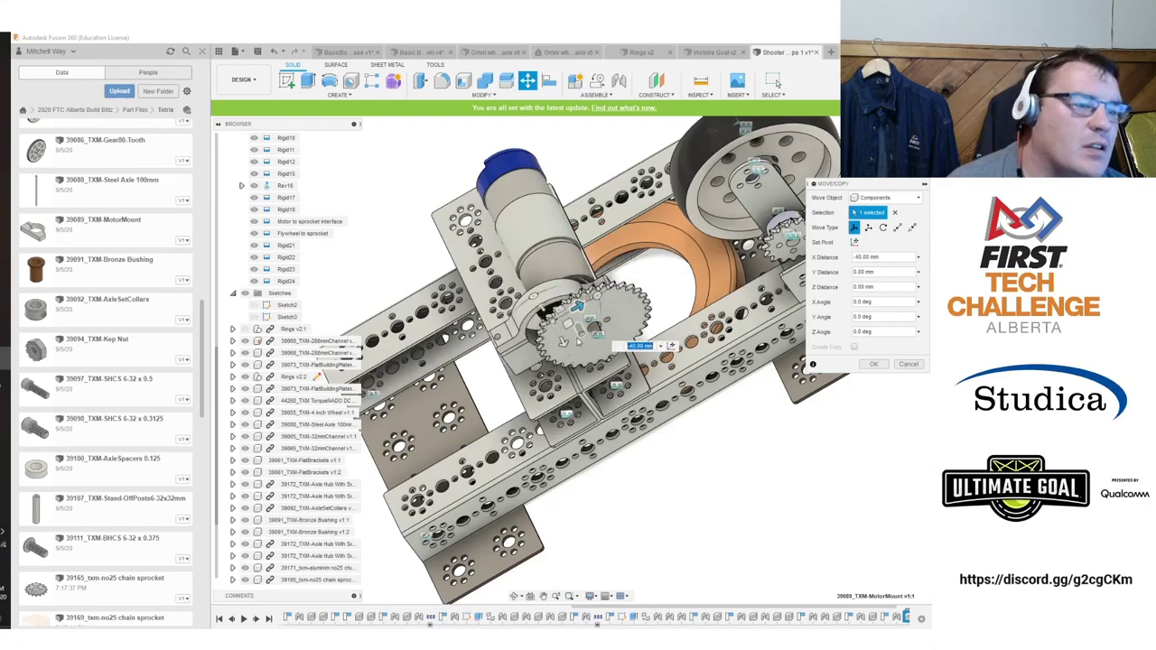
pyautogui.click(874, 363)
# Rigidly join the 160 mm channel's hole to the screw hole in the base of the motor mount, with no offset.
pyautogui.scroll(5, 591, 312)
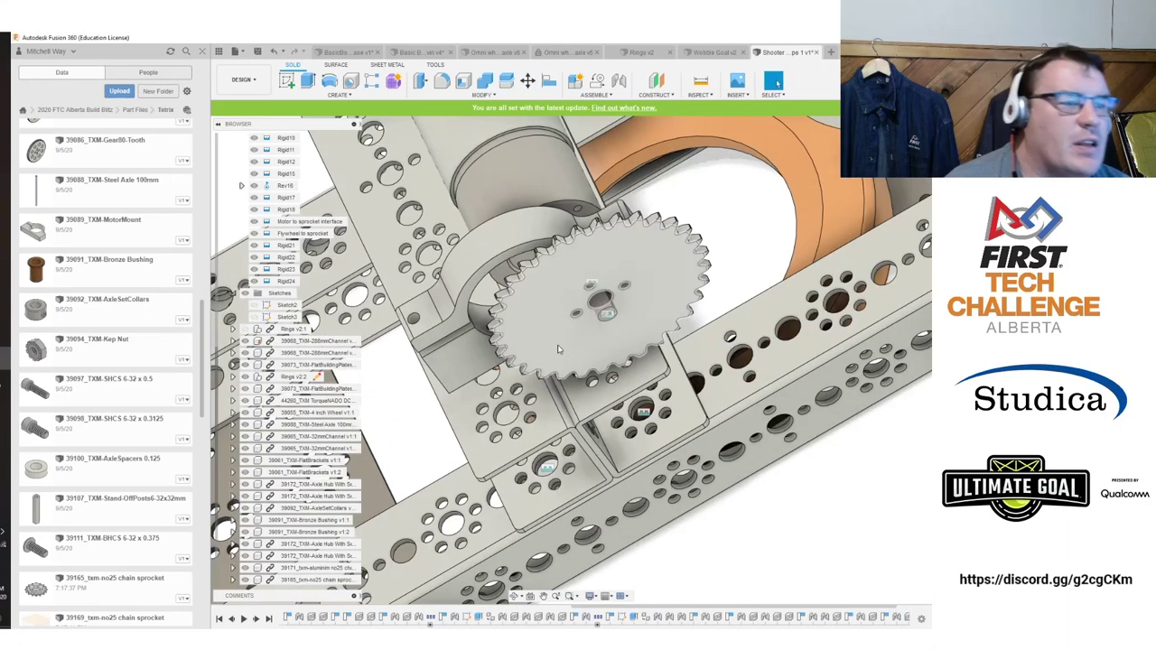
pyautogui.moveTo(548, 429); pyautogui.dragTo(767, 394, button='middle')
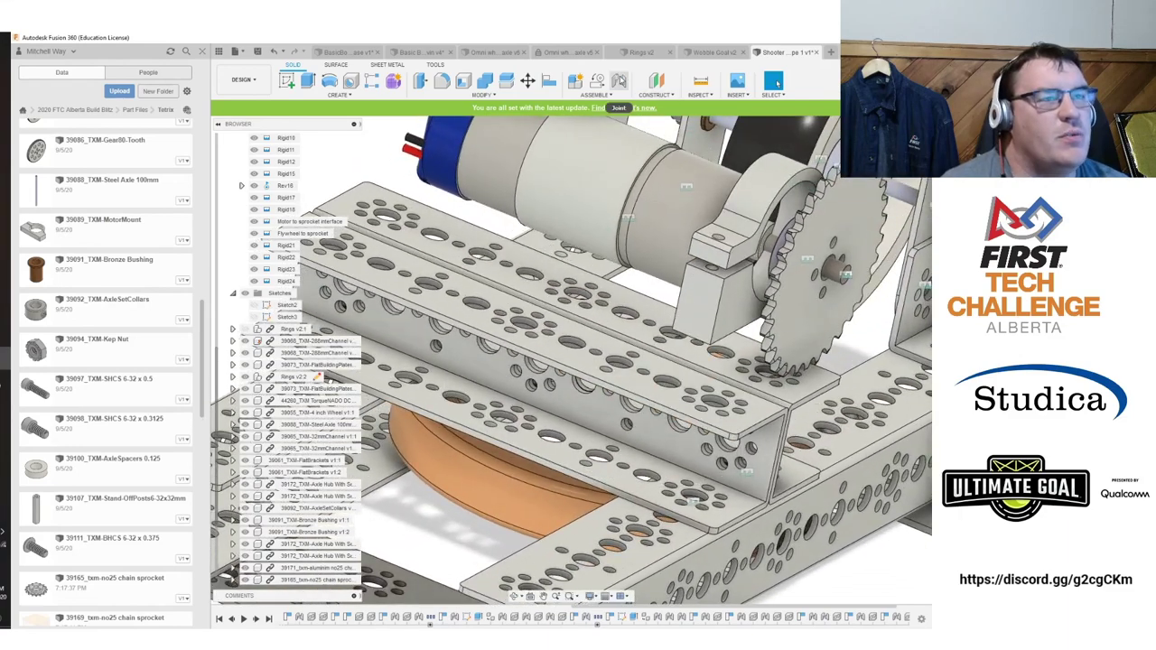
pyautogui.click(619, 81)
pyautogui.scroll(4, 711, 356)
pyautogui.scroll(1, 711, 356)
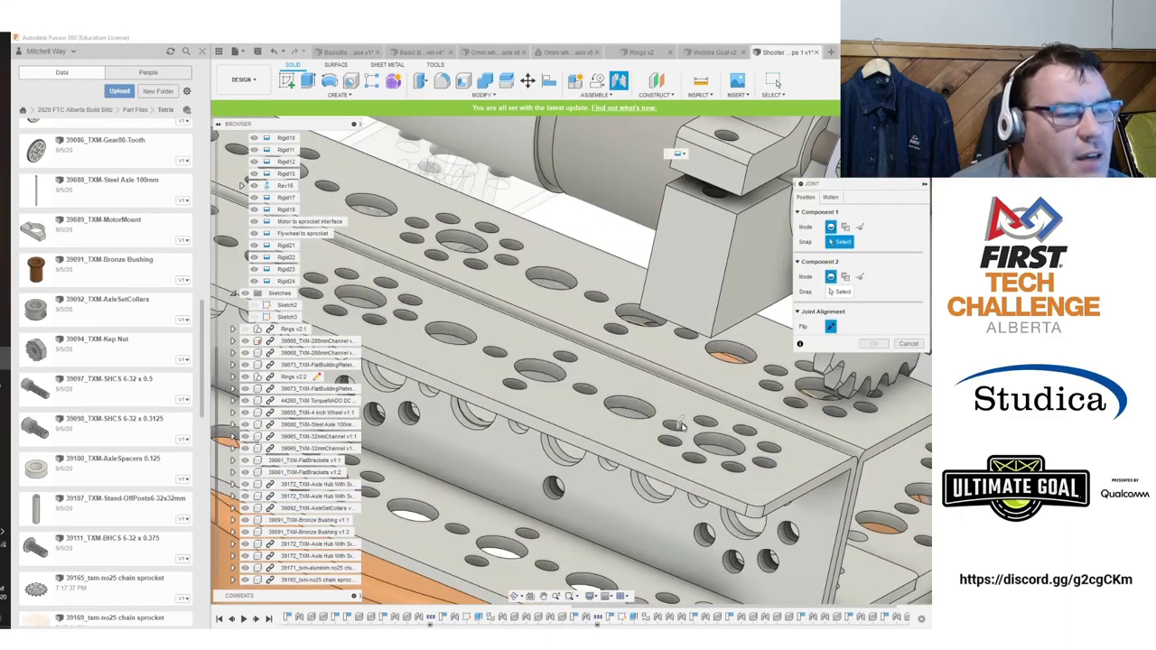
pyautogui.click(586, 389)
pyautogui.keyDown('shift'); pyautogui.moveTo(623, 383); pyautogui.dragTo(737, 271, button='middle'); pyautogui.keyUp('shift')
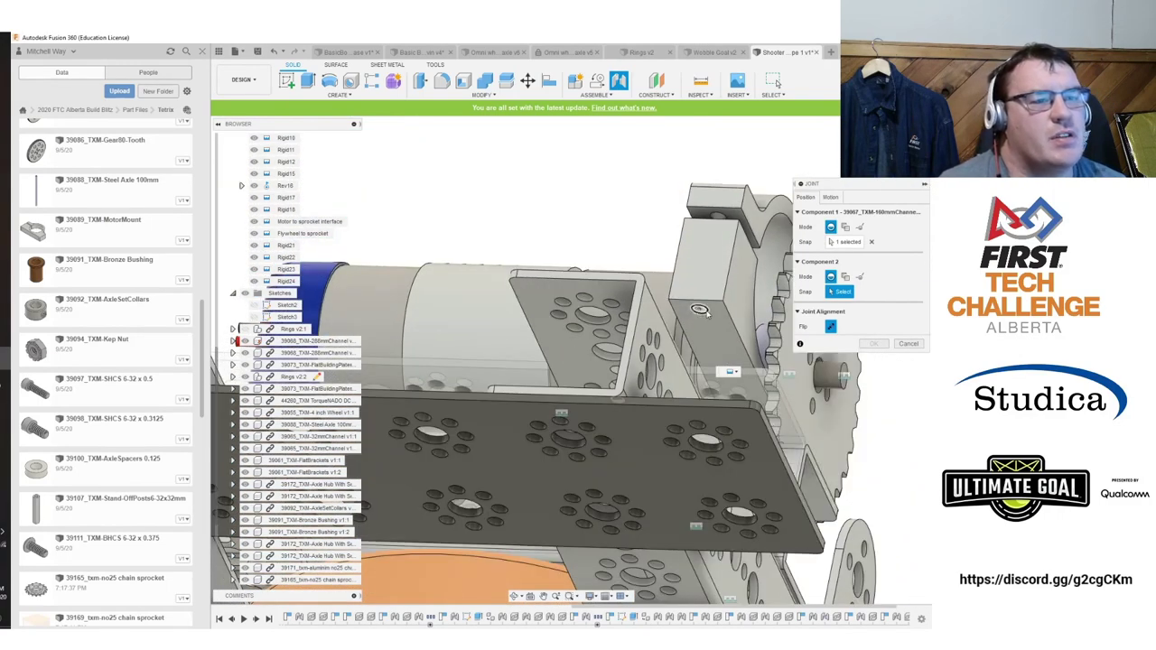
pyautogui.click(705, 312)
pyautogui.click(873, 404)
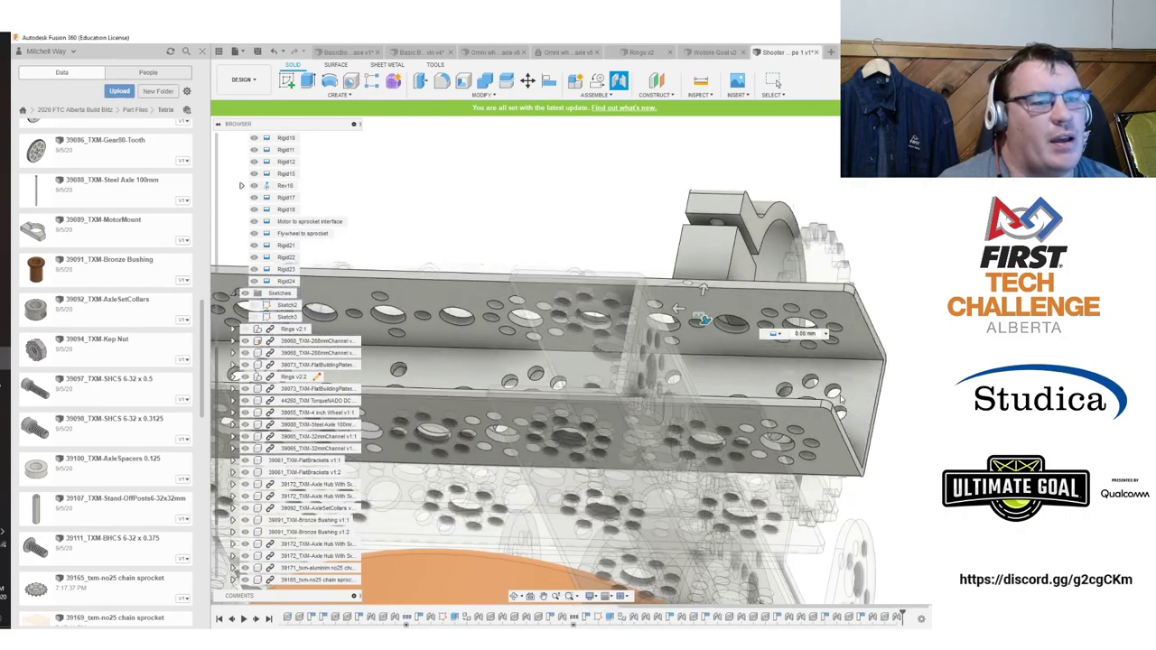
# Rigidly join the motor mount's round opening to the TorqueNADO motor's front face at 0° with no offset.
pyautogui.keyDown('shift'); pyautogui.moveTo(704, 279); pyautogui.dragTo(604, 397, button='middle'); pyautogui.keyUp('shift')
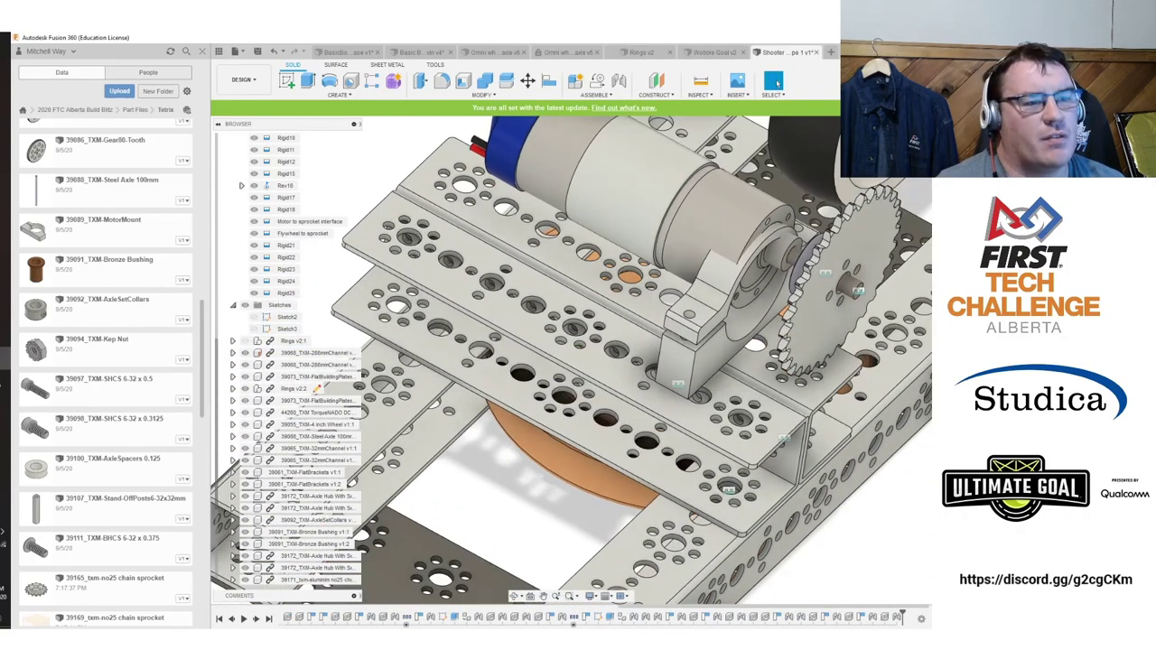
pyautogui.scroll(2, 924, 309)
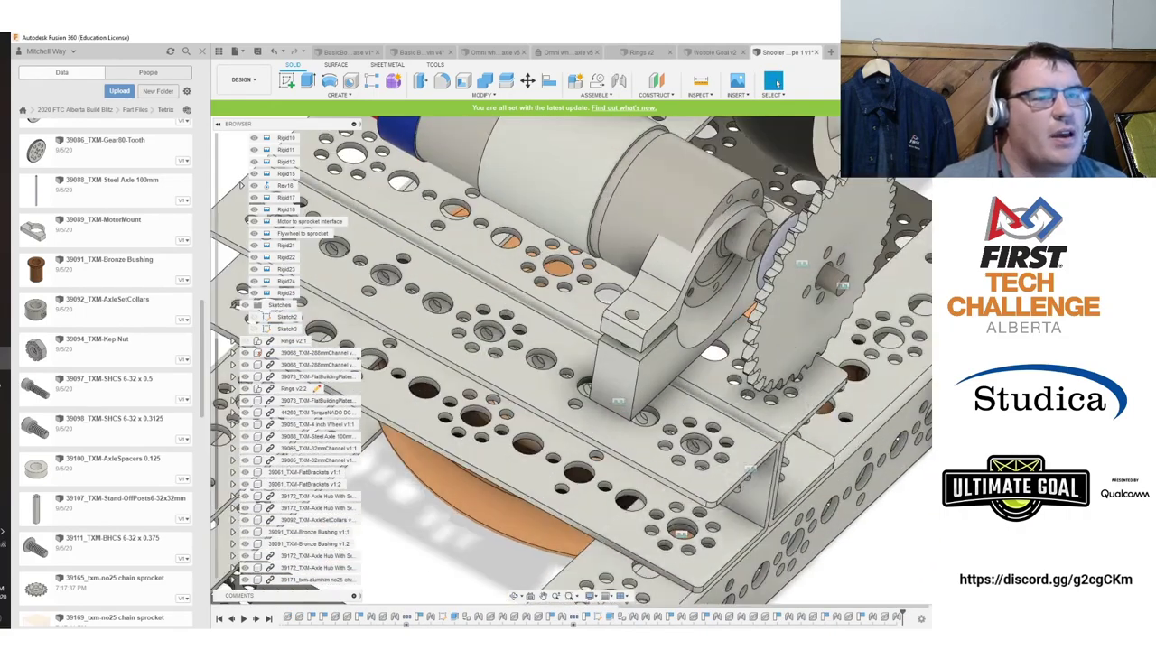
pyautogui.moveTo(571, 360)
pyautogui.keyDown('shift'); pyautogui.mouseDown(button='middle')
pyautogui.moveTo(633, 378)
pyautogui.moveTo(652, 350)
pyautogui.moveTo(576, 361)
pyautogui.mouseUp(button='middle'); pyautogui.keyUp('shift')
pyautogui.click(619, 82)
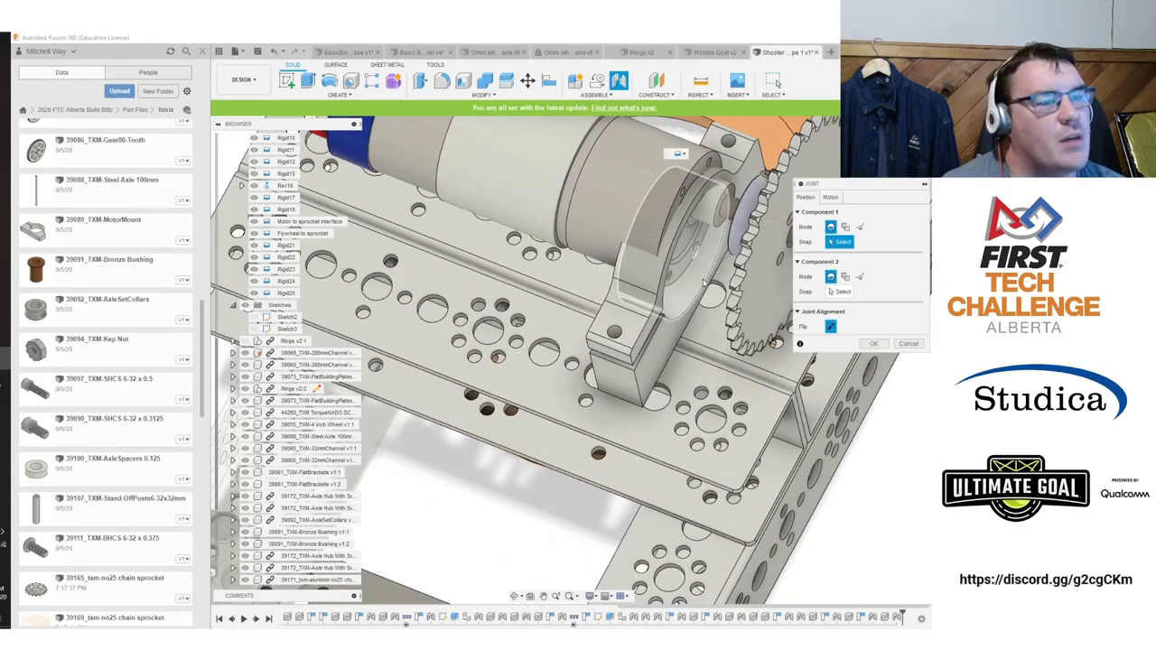
pyautogui.click(705, 283)
pyautogui.click(691, 233)
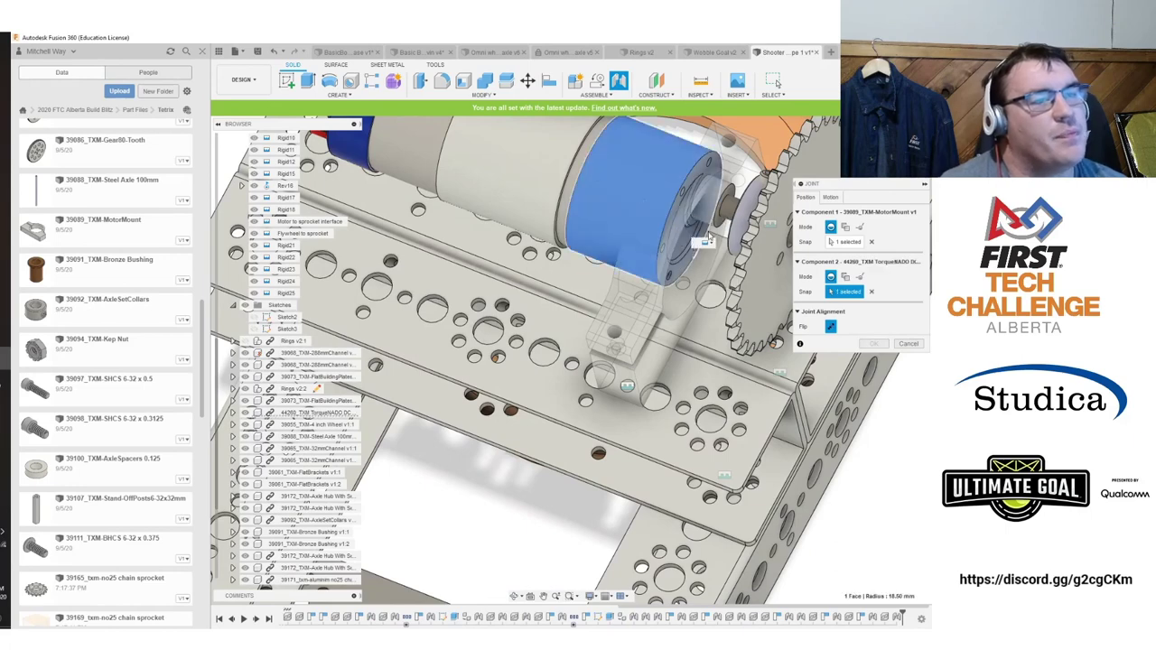
pyautogui.click(803, 244)
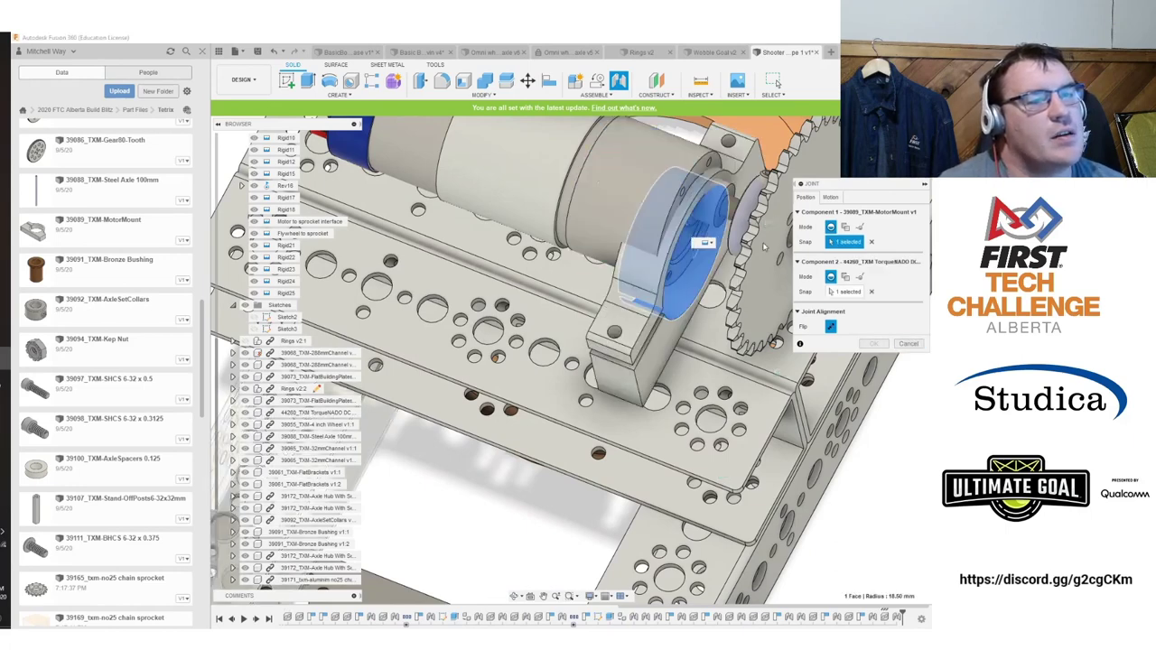
pyautogui.click(708, 284)
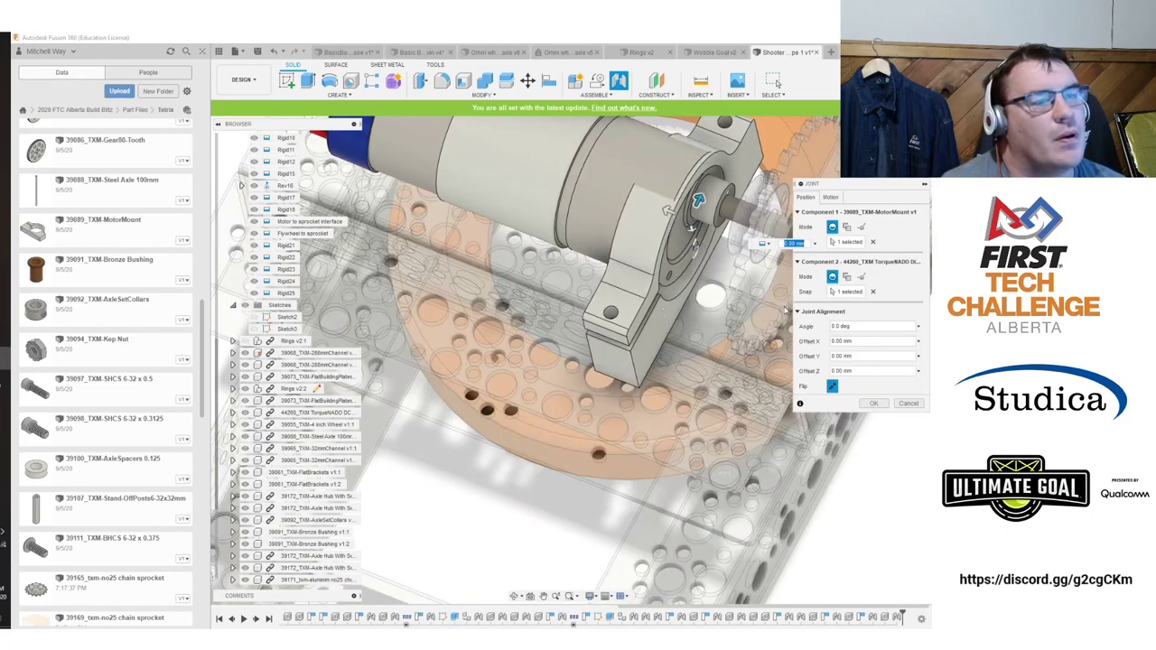
pyautogui.click(873, 404)
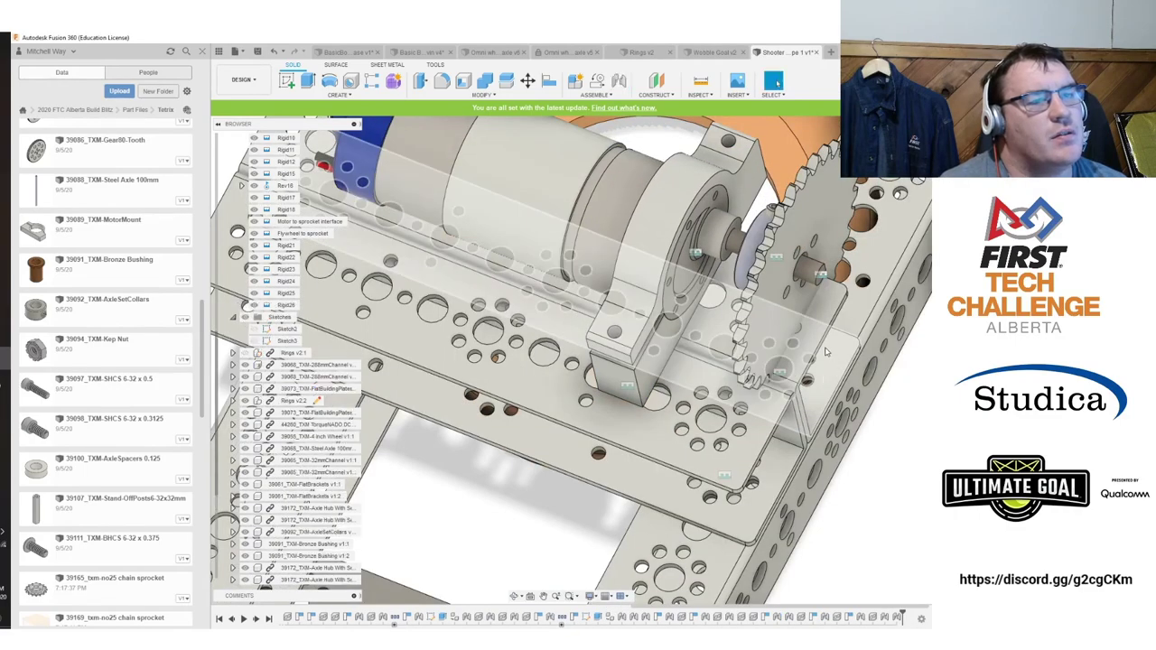
# Edit the joint between the motor mount and the motor, setting its alignment angle to 75°.
pyautogui.scroll(-3, 831, 357)
pyautogui.moveTo(813, 334)
pyautogui.keyDown('shift'); pyautogui.mouseDown(button='middle')
pyautogui.moveTo(627, 269)
pyautogui.moveTo(623, 280)
pyautogui.moveTo(704, 334)
pyautogui.moveTo(782, 354)
pyautogui.moveTo(767, 357)
pyautogui.mouseUp(button='middle'); pyautogui.keyUp('shift')
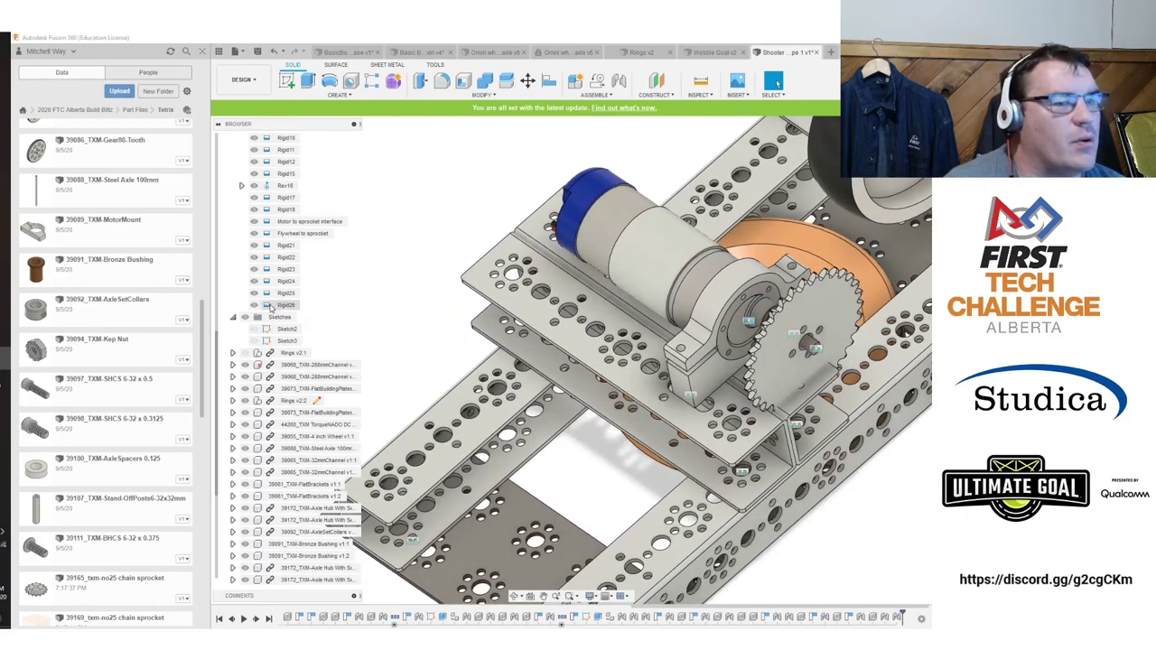
pyautogui.click(313, 328)
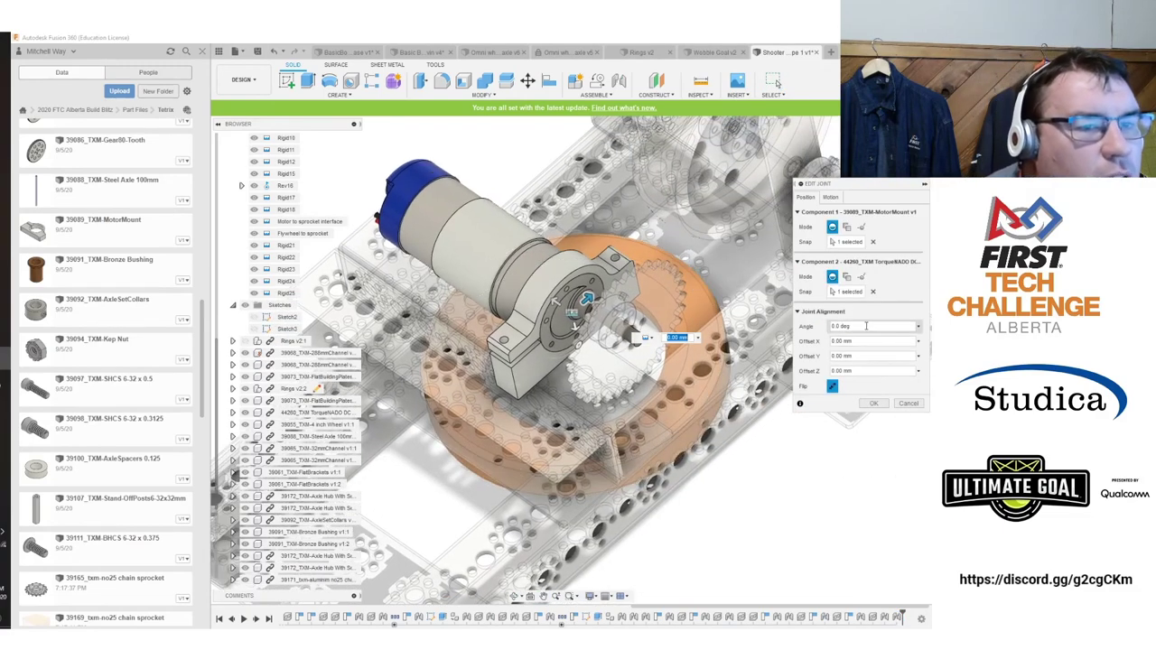
pyautogui.scroll(4, 598, 331)
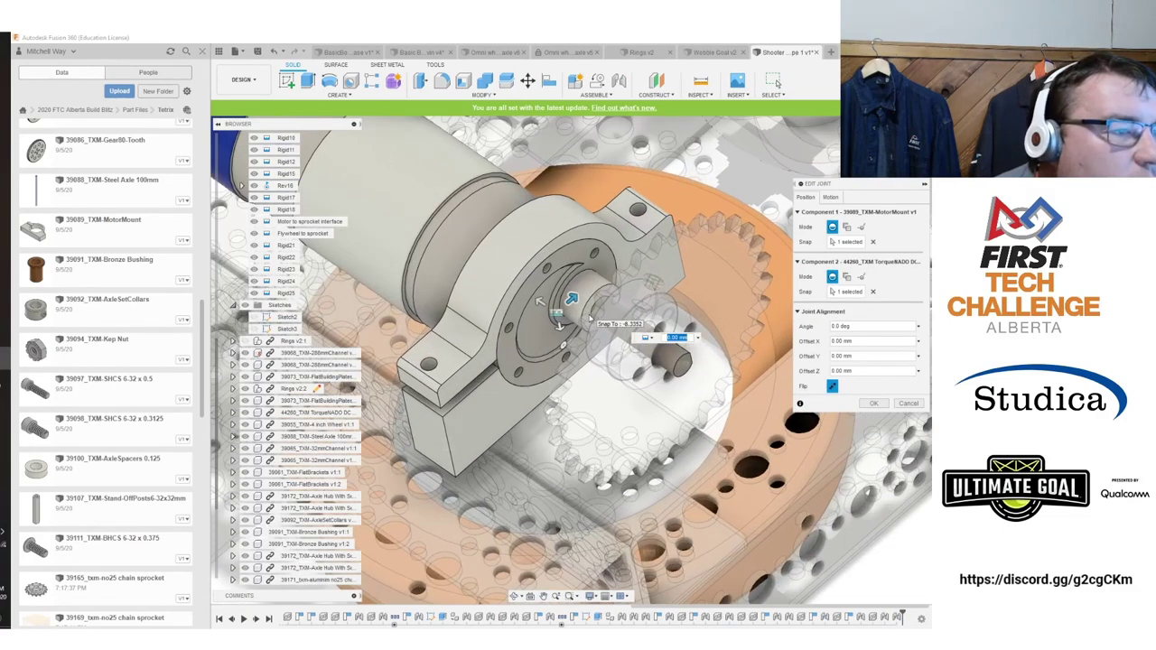
pyautogui.moveTo(563, 343); pyautogui.dragTo(532, 343)
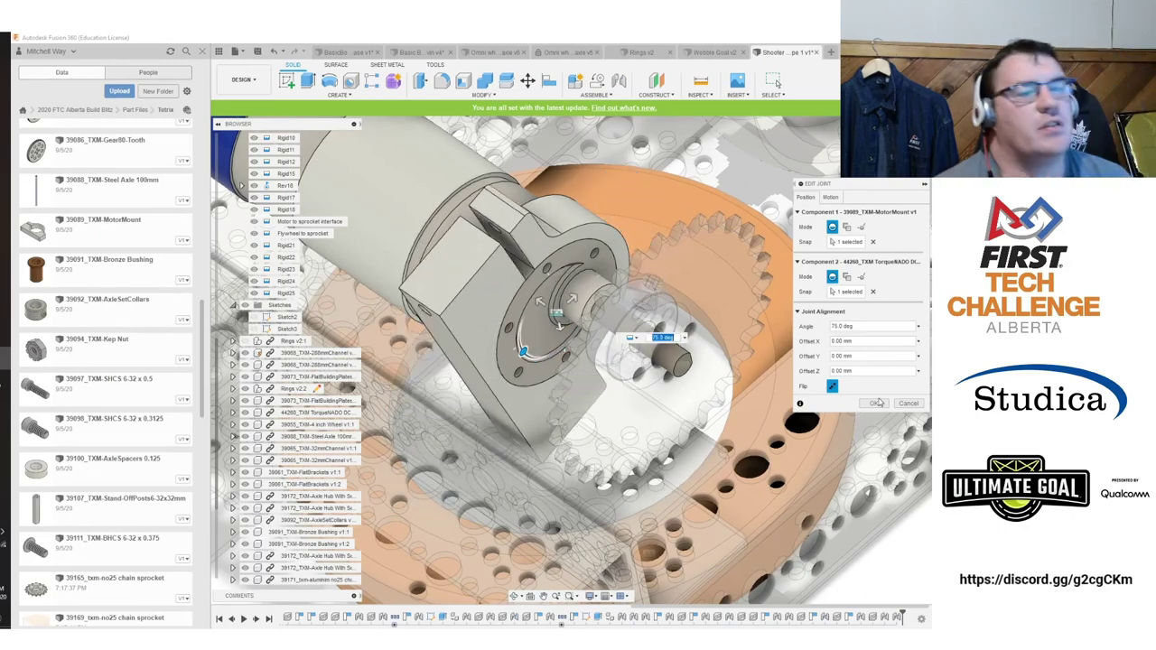
pyautogui.click(874, 404)
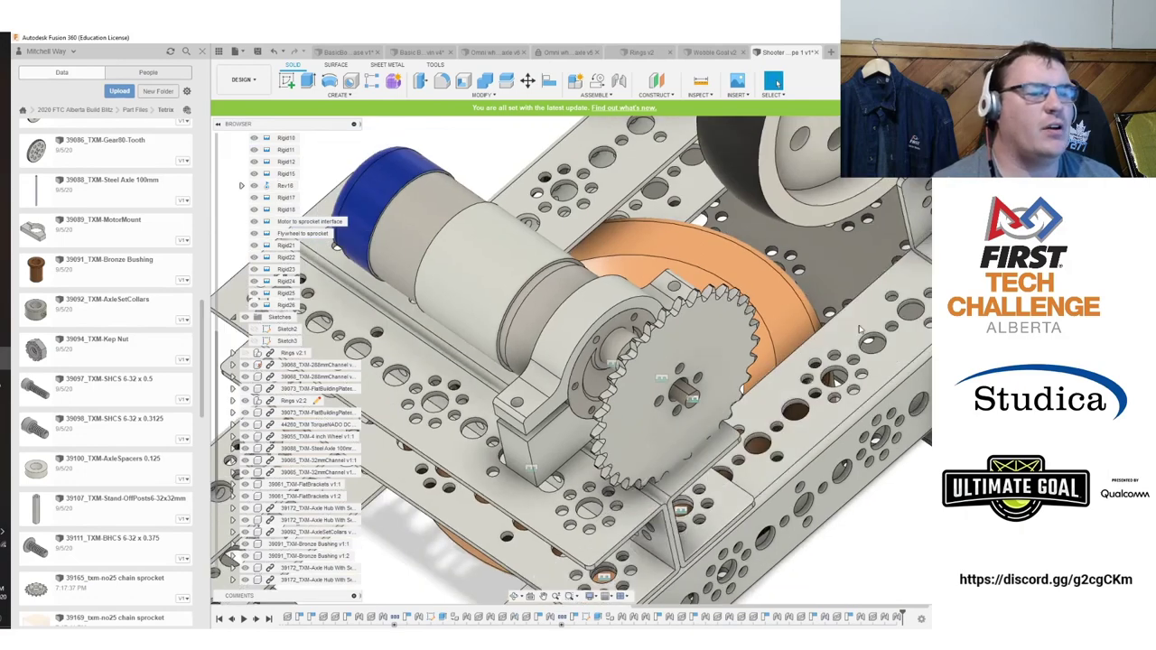
# Examine the mounted motor, its sprocket and the flywheel assembly from several sides for fit and clearance.
pyautogui.keyDown('shift'); pyautogui.moveTo(869, 403); pyautogui.dragTo(677, 375, button='middle'); pyautogui.keyUp('shift')
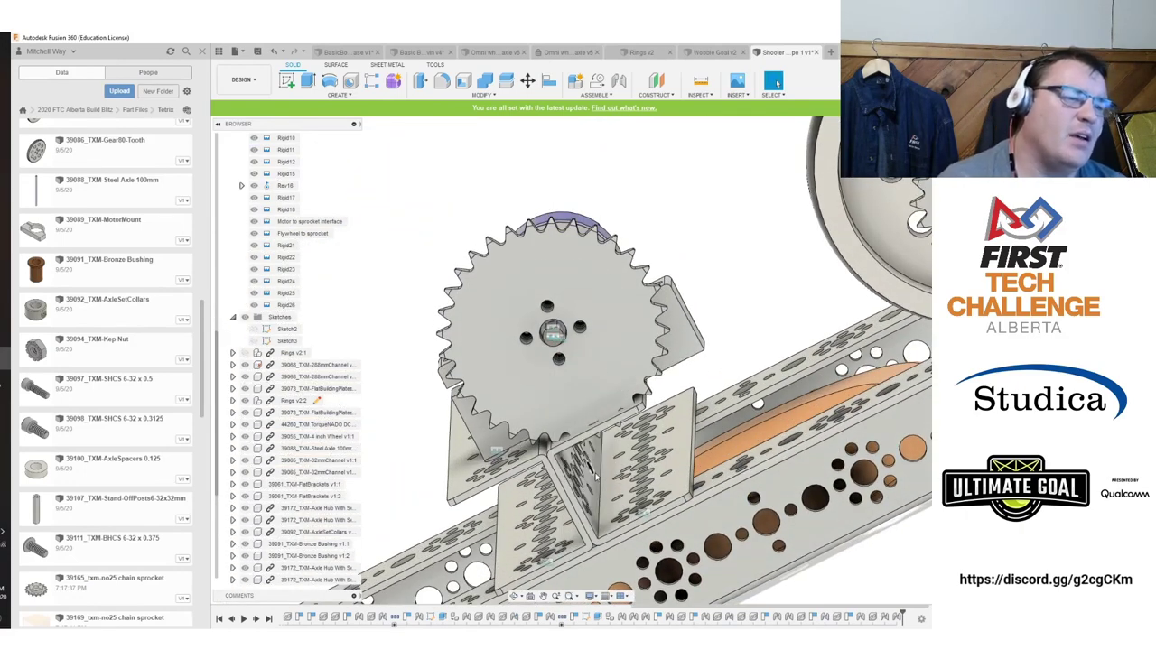
pyautogui.scroll(-3, 572, 454)
pyautogui.moveTo(584, 447); pyautogui.dragTo(626, 471, button='middle')
pyautogui.keyDown('shift'); pyautogui.moveTo(569, 338); pyautogui.dragTo(632, 352, button='middle'); pyautogui.keyUp('shift')
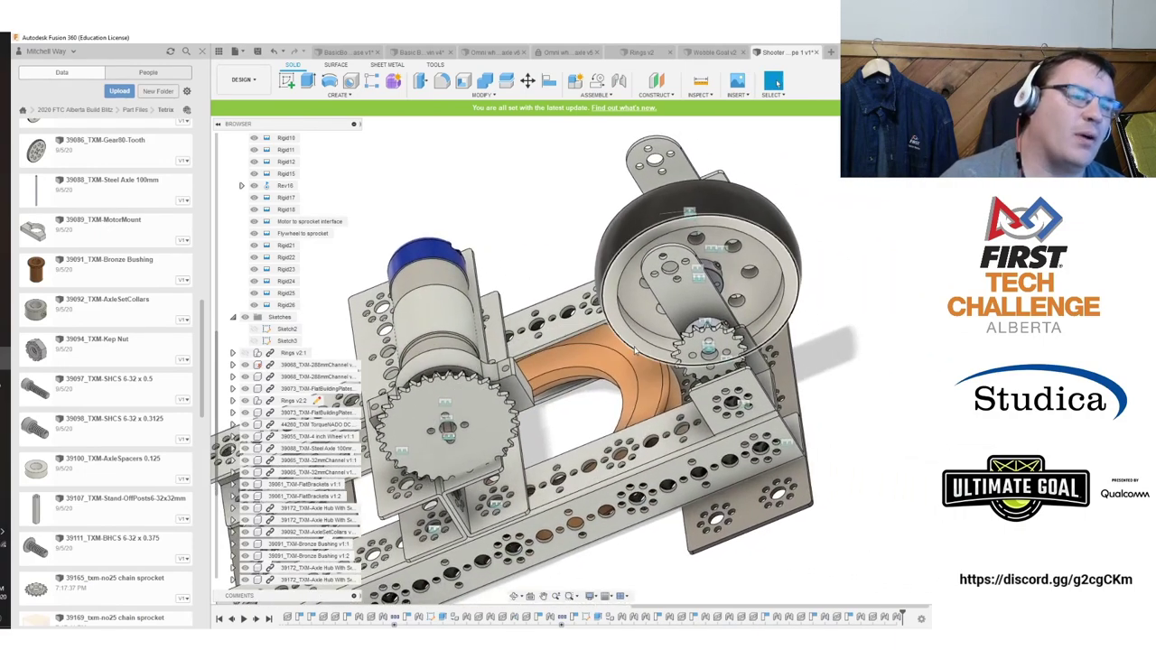
pyautogui.scroll(3, 426, 413)
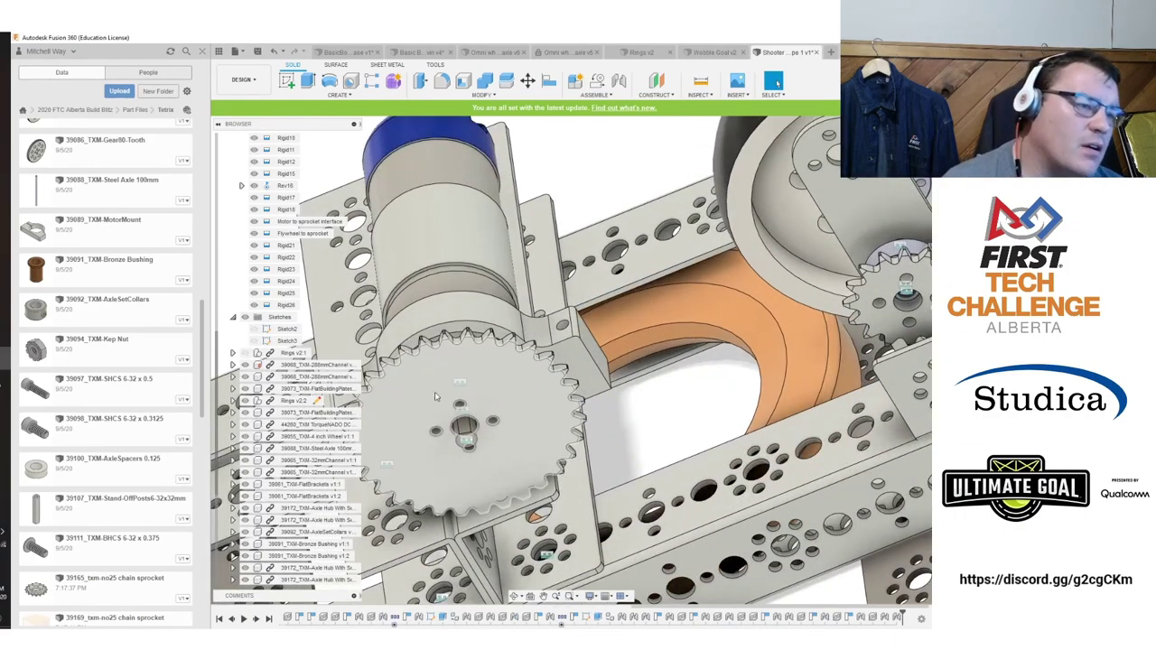
pyautogui.scroll(-2, 570, 409)
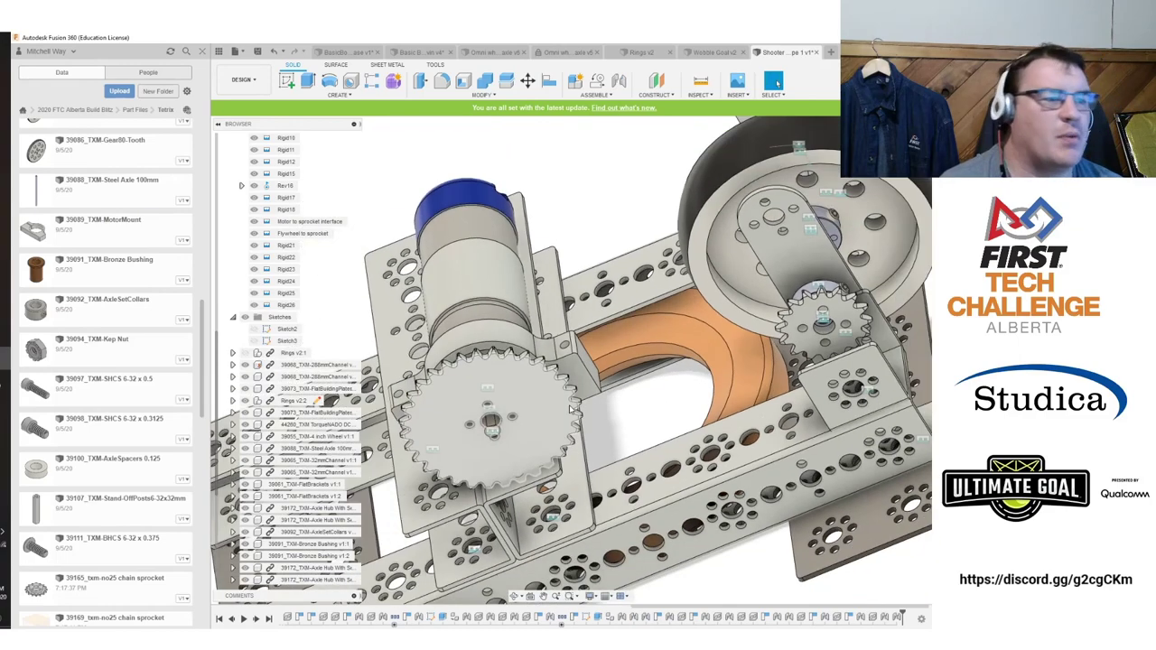
pyautogui.scroll(-1, 571, 409)
pyautogui.moveTo(847, 267)
pyautogui.keyDown('shift'); pyautogui.mouseDown(button='middle')
pyautogui.moveTo(831, 330)
pyautogui.moveTo(706, 297)
pyautogui.mouseUp(button='middle'); pyautogui.keyUp('shift')
pyautogui.scroll(-3, 831, 330)
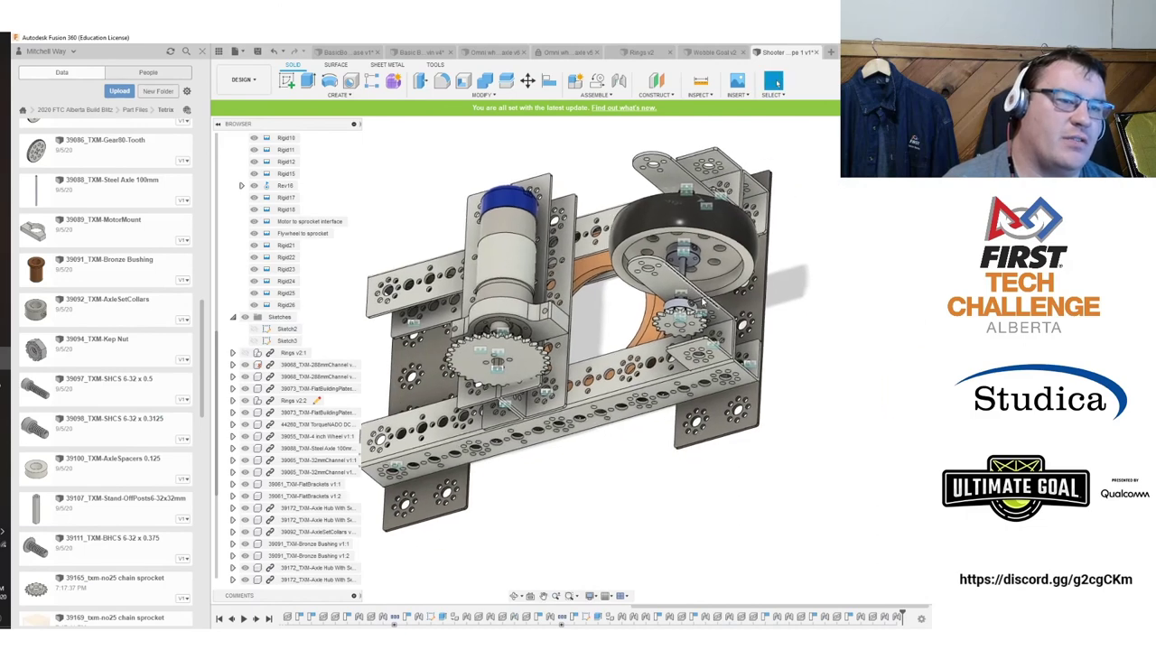
pyautogui.scroll(2, 705, 298)
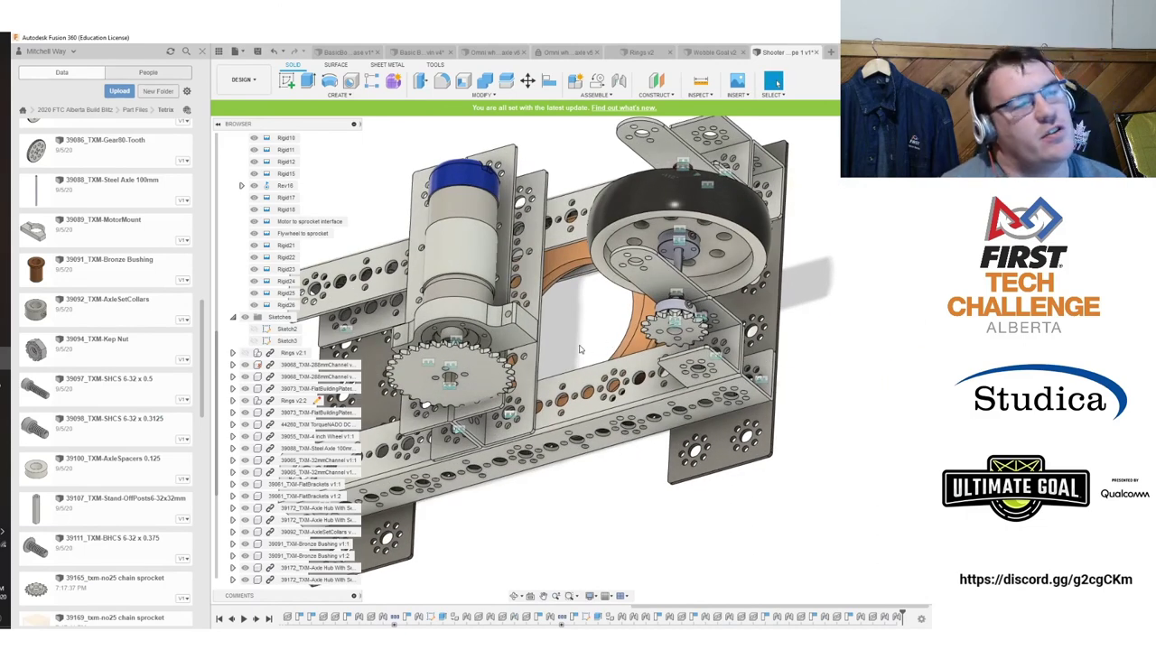